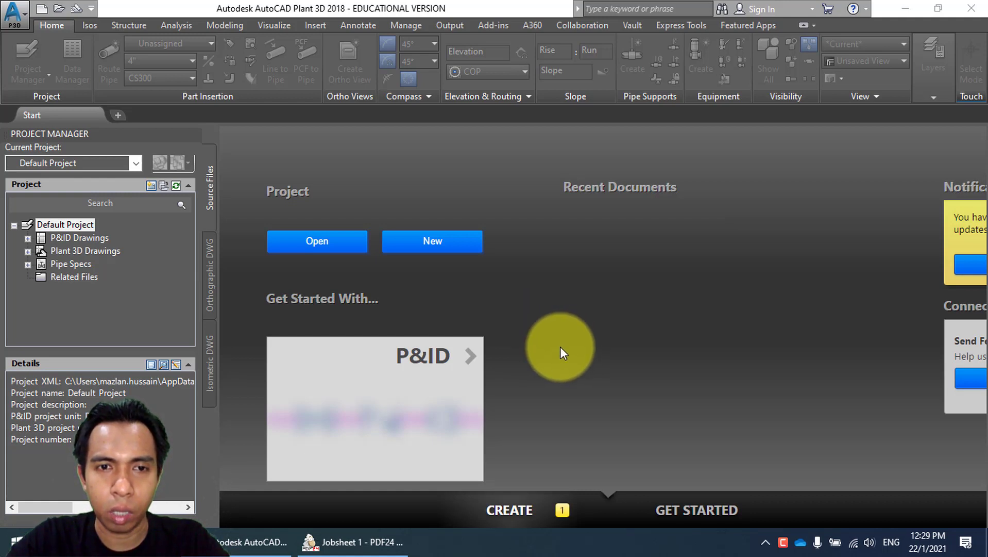
Switch to the Jobsheet 1 PDF in PDF24 Reader and examine the top deck framing plan's layout and dimensions.
{"action": "left_click", "coordinate": [374, 542]}
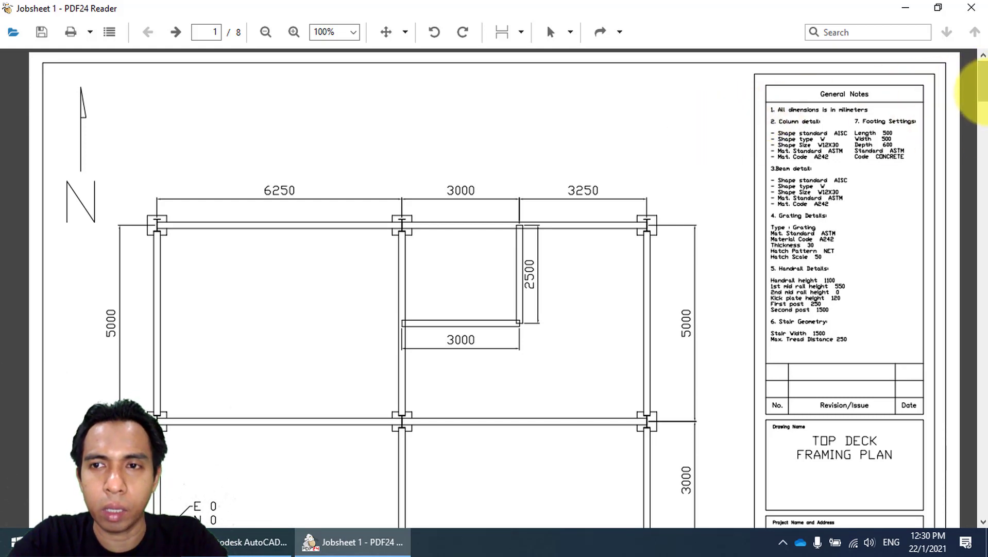
{"action": "left_click_drag", "start_coordinate": [978, 92], "coordinate": [979, 99]}
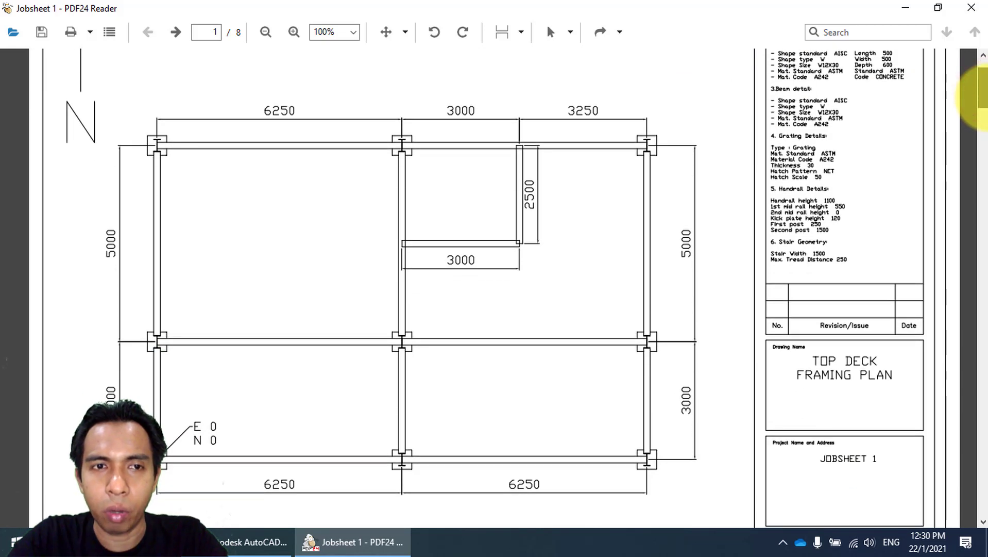
{"action": "left_click_drag", "start_coordinate": [979, 98], "coordinate": [979, 90]}
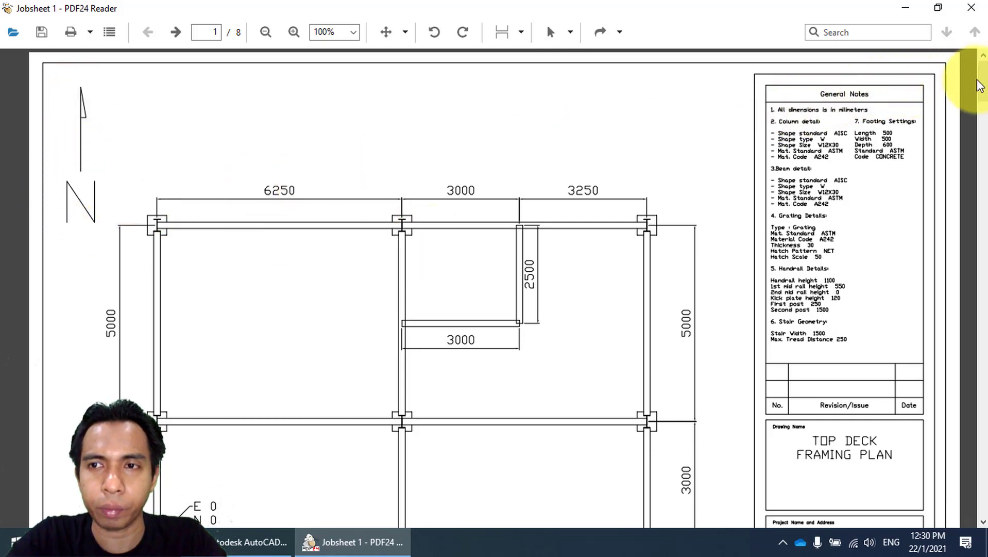
{"action": "mouse_move", "coordinate": [982, 85]}
{"action": "left_mouse_down"}
{"action": "mouse_move", "coordinate": [981, 302]}
{"action": "mouse_move", "coordinate": [981, 70]}
{"action": "left_mouse_up"}
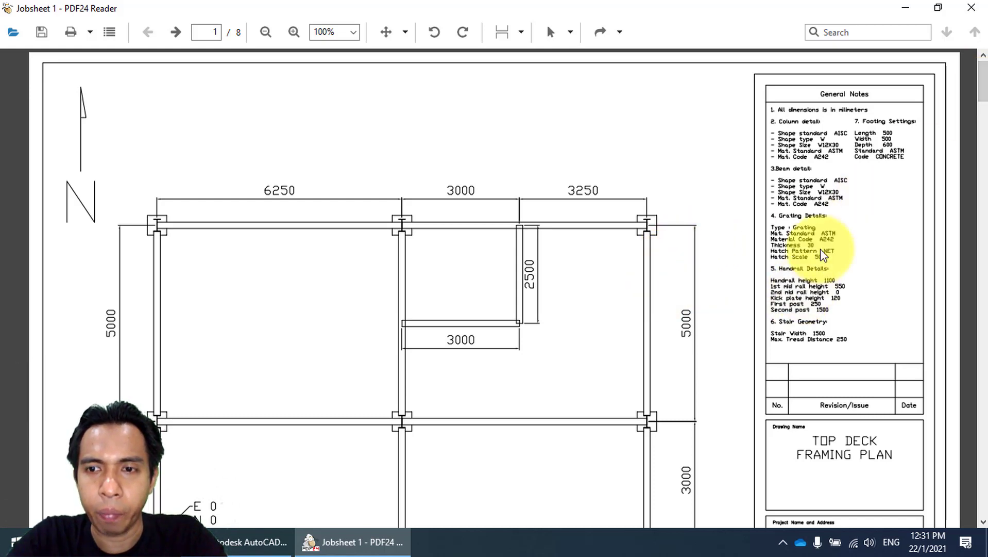
{"action": "left_click_drag", "start_coordinate": [984, 85], "coordinate": [983, 110]}
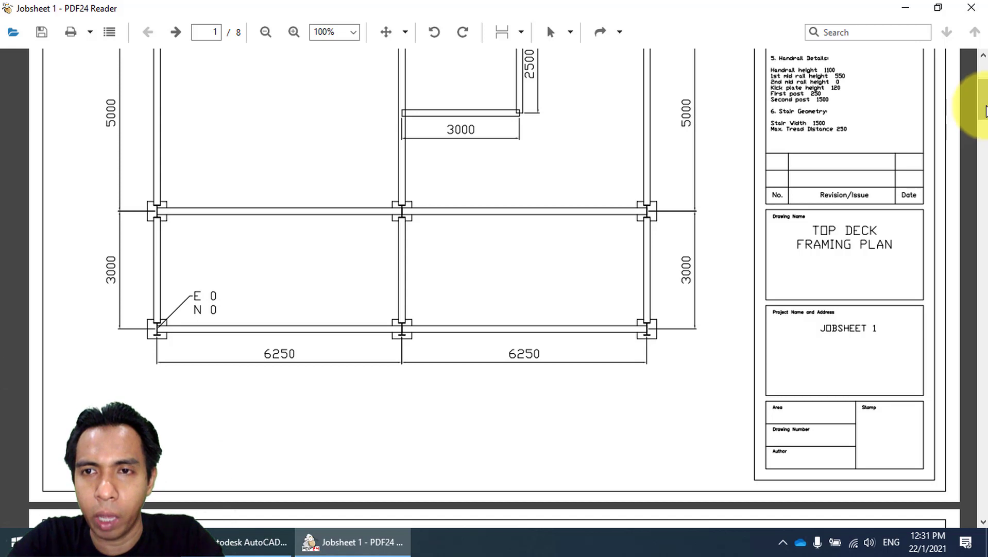
{"action": "left_click_drag", "start_coordinate": [984, 102], "coordinate": [983, 91]}
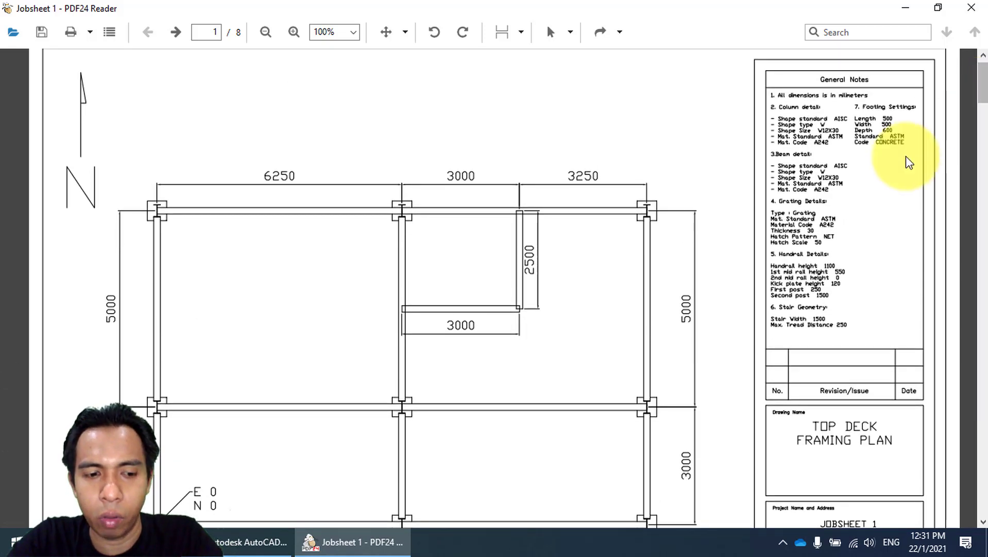
Read the General Notes at a larger scale for the column, beam, grating, handrail, stair and footing settings.
{"action": "scroll", "coordinate": [900, 181], "scroll_direction": "up", "scroll_amount": 1, "text": "ctrl"}
{"action": "scroll", "coordinate": [900, 181], "scroll_direction": "up", "scroll_amount": 2, "text": "ctrl"}
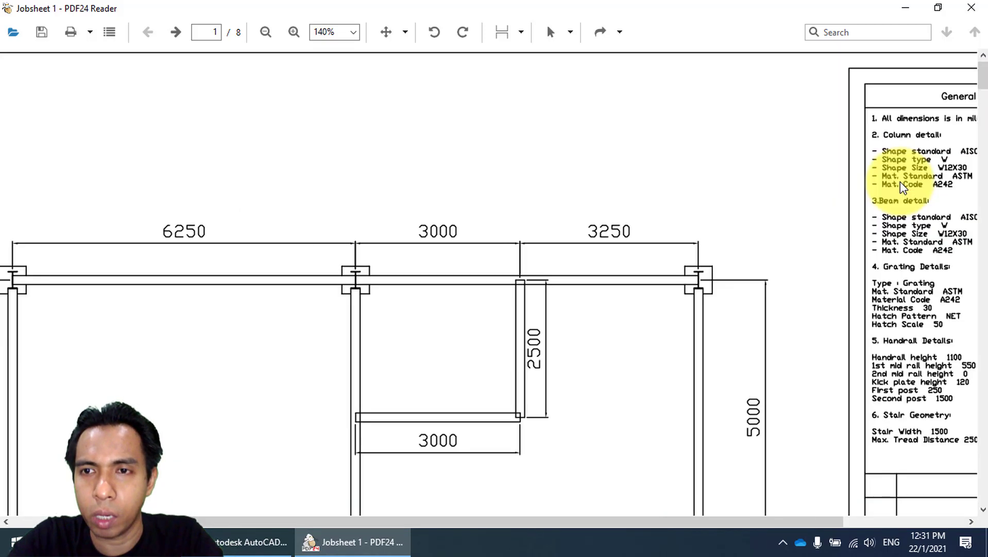
{"action": "left_click_drag", "start_coordinate": [571, 521], "coordinate": [802, 516]}
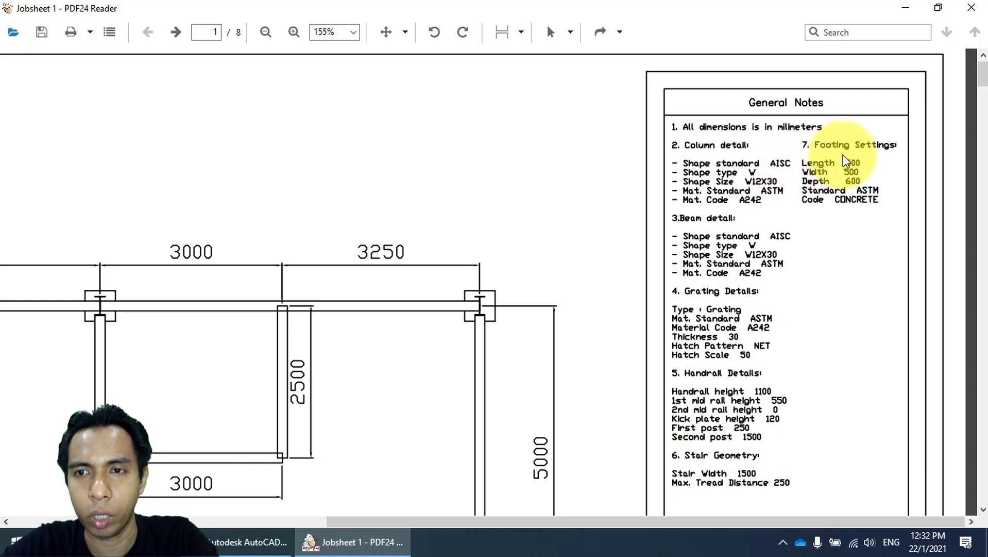
{"action": "scroll", "coordinate": [845, 170], "scroll_direction": "down", "scroll_amount": 1}
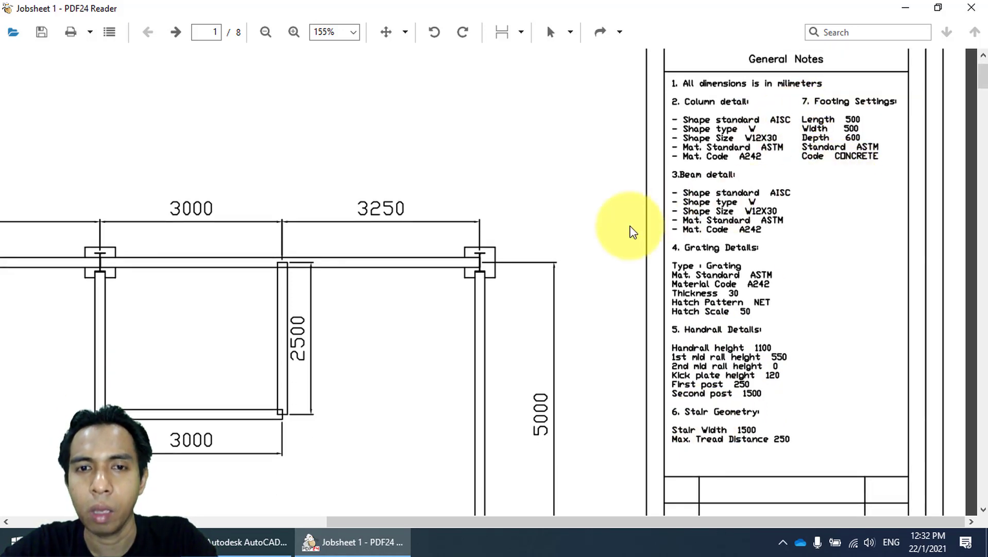
{"action": "scroll", "coordinate": [608, 235], "scroll_direction": "down", "scroll_amount": 2, "text": "ctrl"}
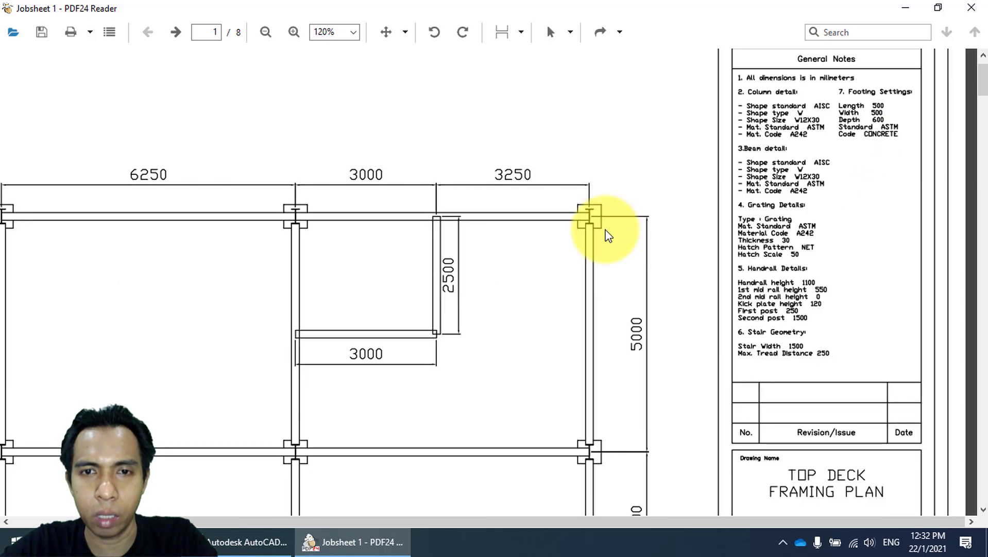
Compare the main deck framing plan with the top deck framing plan, including column spacing and the small stair landing frame.
{"action": "left_click_drag", "start_coordinate": [983, 91], "coordinate": [984, 142]}
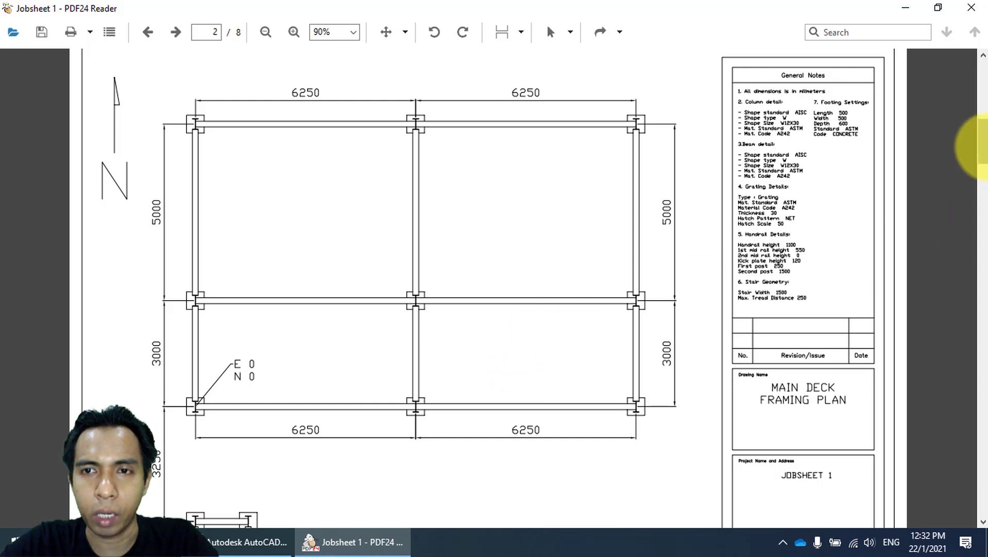
{"action": "left_click", "coordinate": [985, 146]}
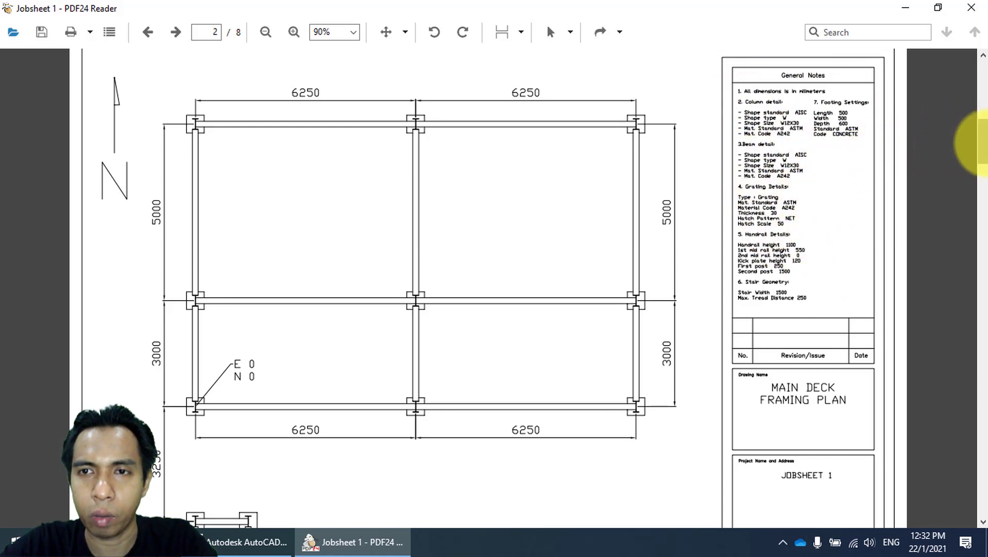
{"action": "left_click_drag", "start_coordinate": [984, 143], "coordinate": [982, 79]}
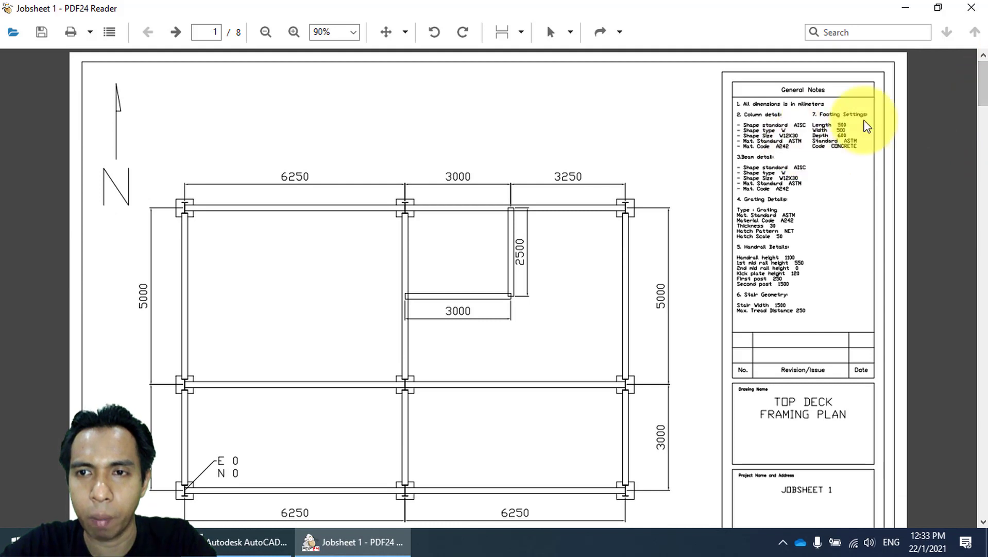
{"action": "left_click_drag", "start_coordinate": [983, 78], "coordinate": [982, 138]}
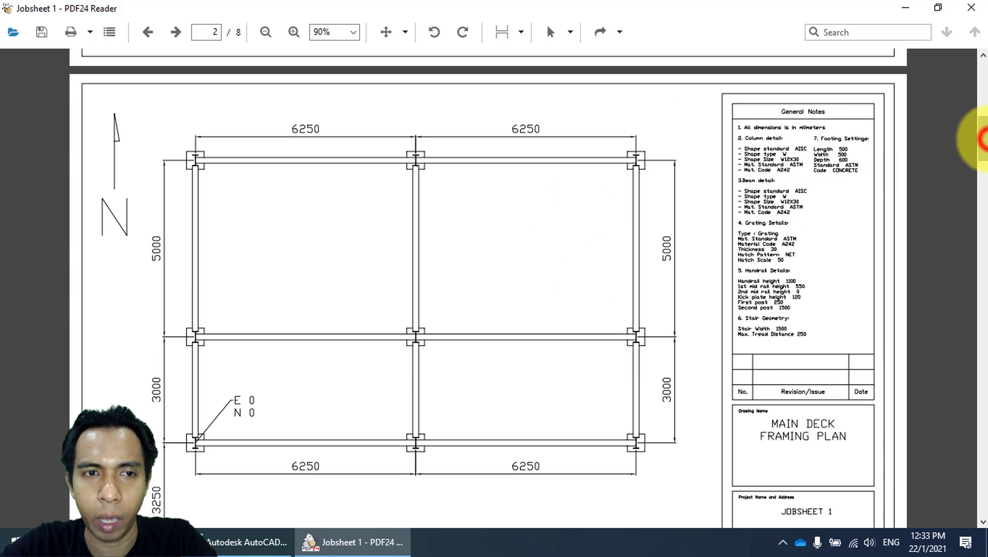
{"action": "left_click_drag", "start_coordinate": [982, 139], "coordinate": [980, 162]}
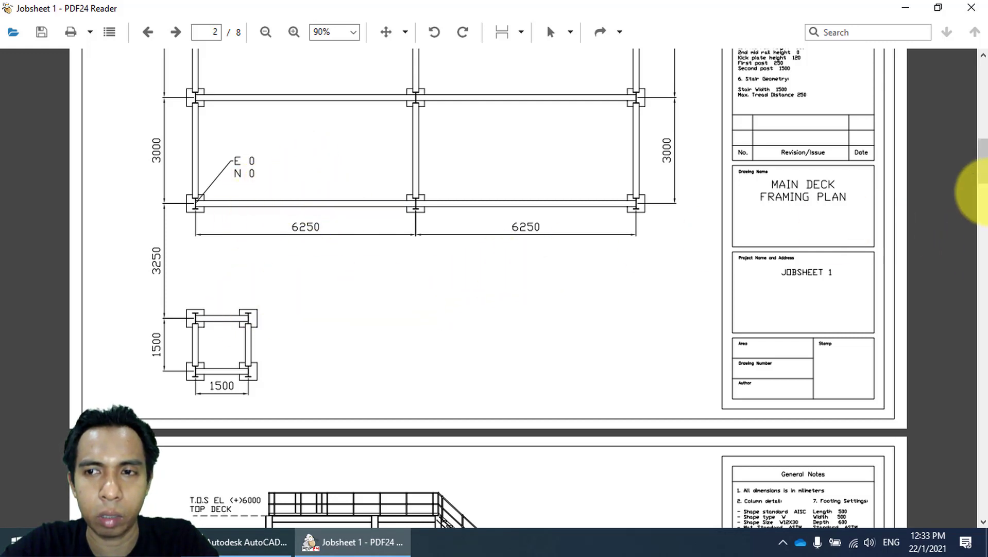
Examine the Looking East and Looking North views on the key elevation sheet, relating their deck levels to the main deck framing plan.
{"action": "scroll", "coordinate": [985, 165], "scroll_direction": "down", "scroll_amount": 4}
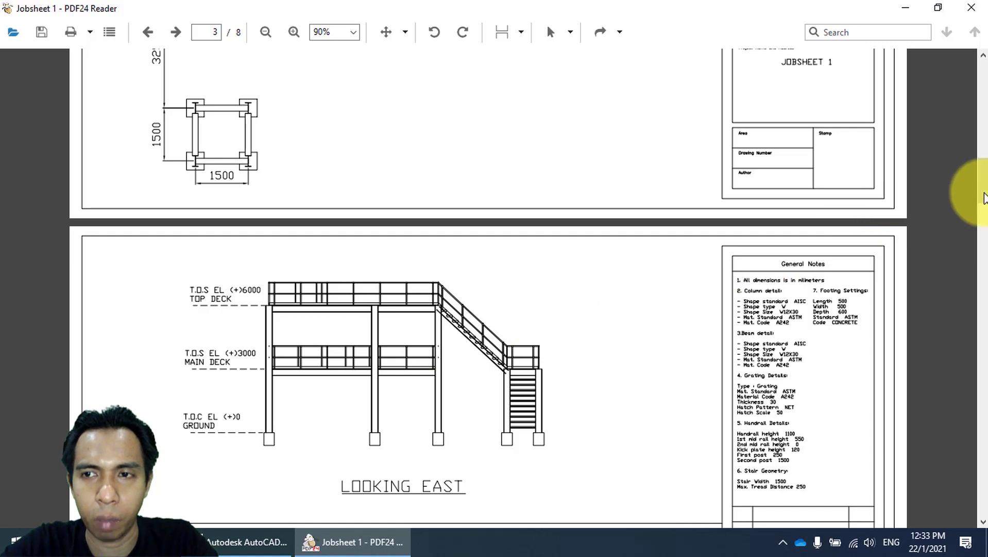
{"action": "left_click_drag", "start_coordinate": [983, 189], "coordinate": [982, 197]}
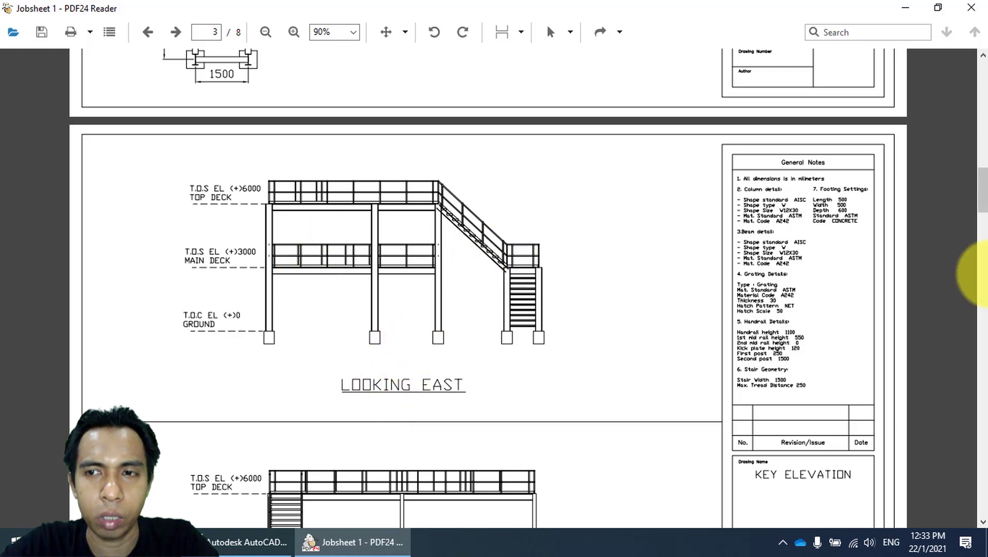
{"action": "left_click_drag", "start_coordinate": [974, 202], "coordinate": [981, 152]}
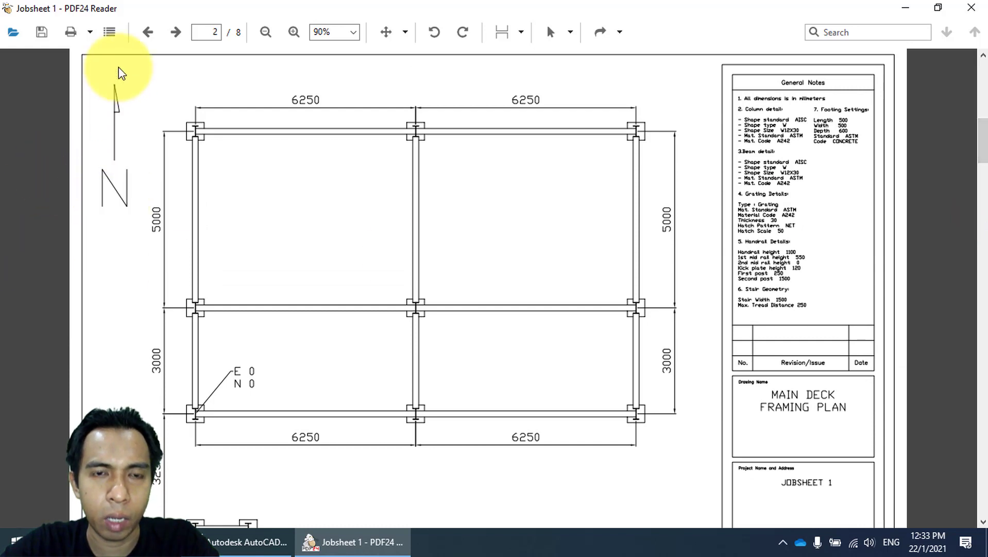
{"action": "left_click_drag", "start_coordinate": [179, 321], "coordinate": [193, 224]}
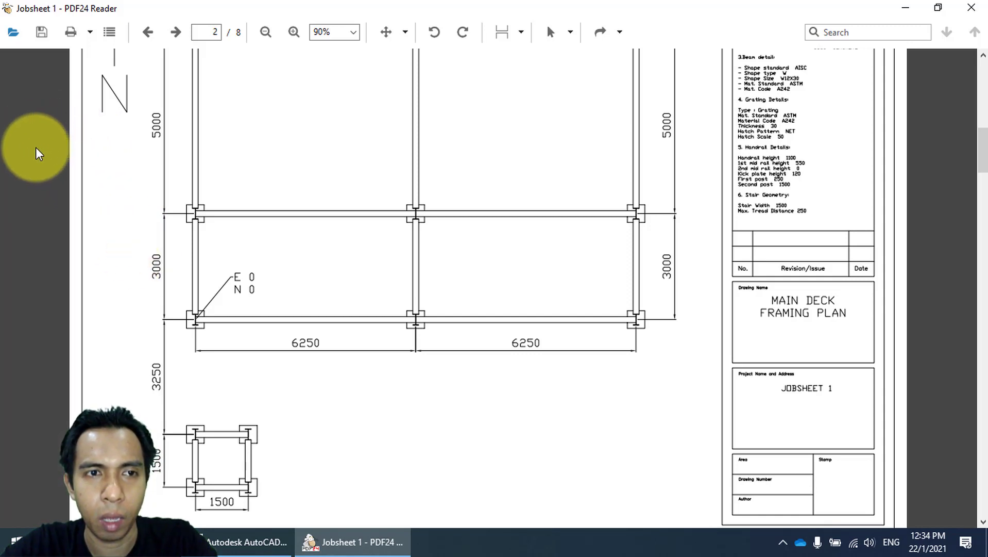
{"action": "left_click_drag", "start_coordinate": [405, 287], "coordinate": [409, 131]}
{"action": "left_click_drag", "start_coordinate": [419, 328], "coordinate": [417, 165]}
{"action": "left_click_drag", "start_coordinate": [424, 273], "coordinate": [416, 194]}
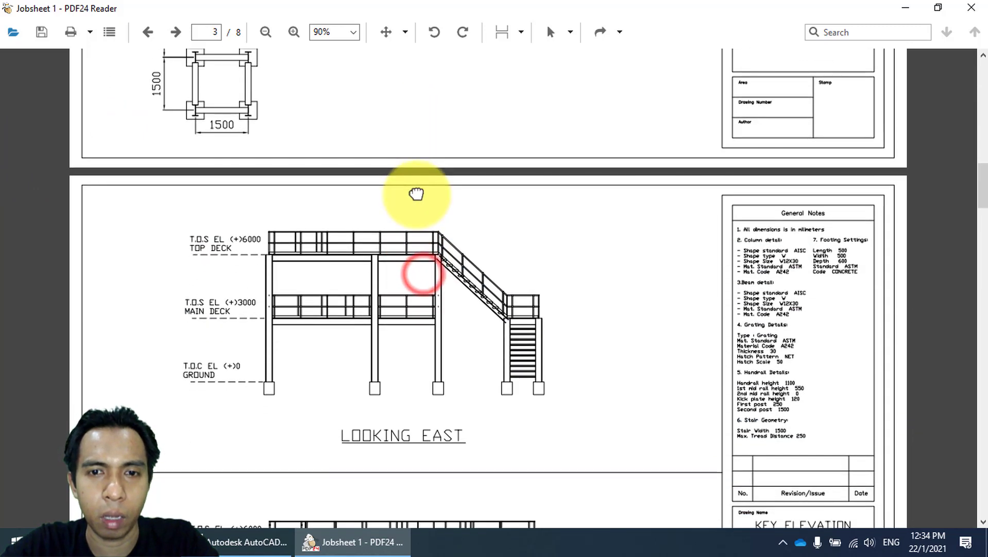
{"action": "left_click_drag", "start_coordinate": [395, 303], "coordinate": [393, 274]}
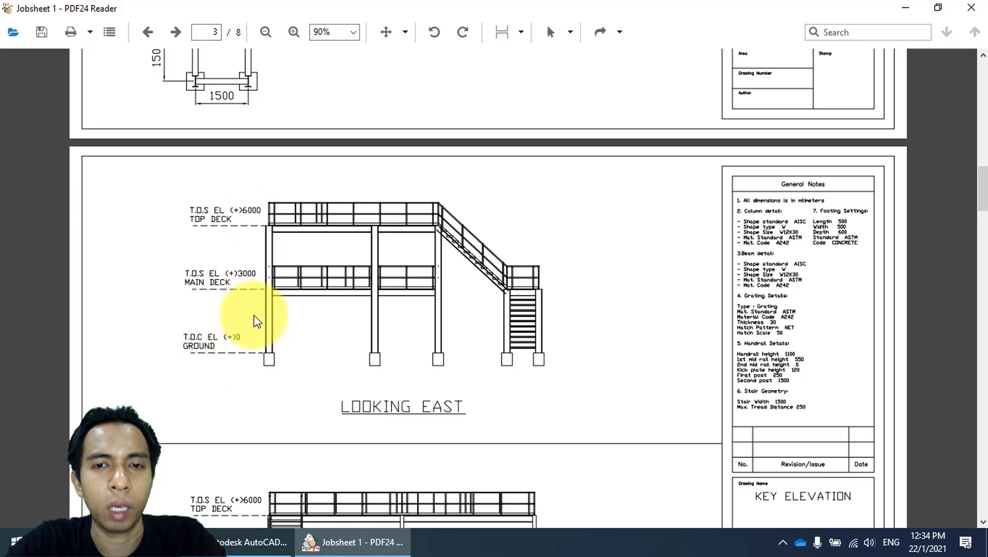
{"action": "left_click_drag", "start_coordinate": [982, 172], "coordinate": [982, 206]}
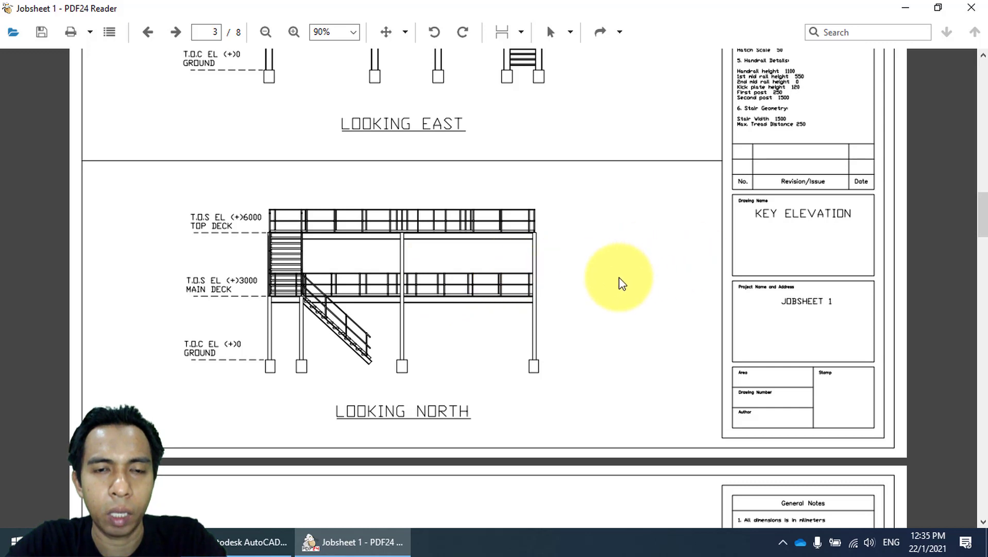
{"action": "left_click_drag", "start_coordinate": [459, 234], "coordinate": [453, 417]}
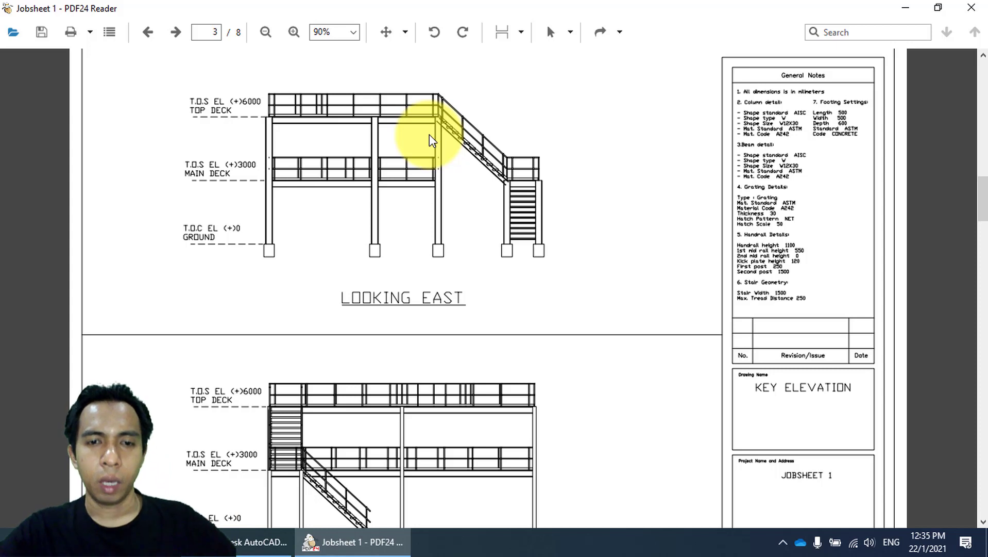
{"action": "left_click_drag", "start_coordinate": [444, 282], "coordinate": [446, 179]}
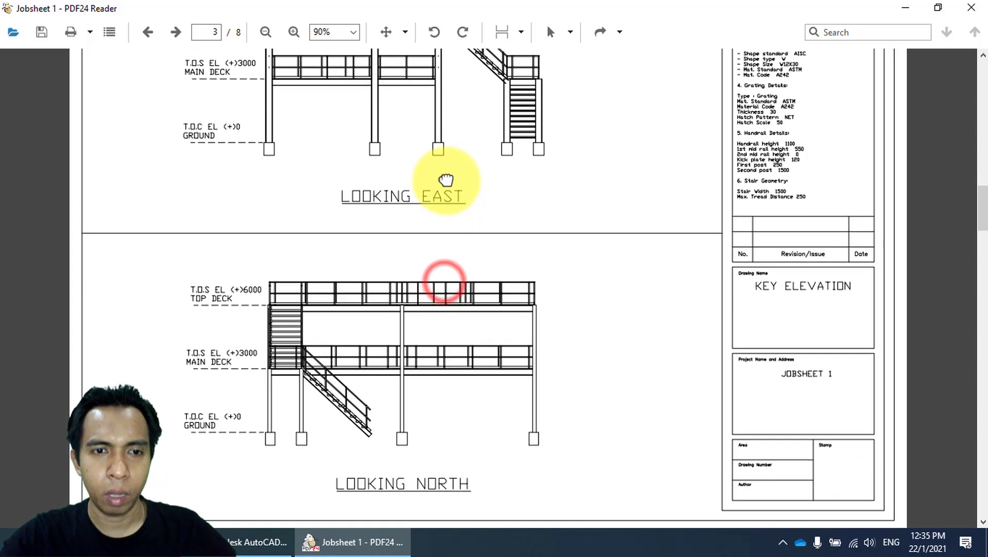
Recheck the main deck framing plan's grid dimensions, origin point and landing frame offset on page 2.
{"action": "left_click_drag", "start_coordinate": [510, 204], "coordinate": [492, 348]}
{"action": "left_click_drag", "start_coordinate": [447, 193], "coordinate": [438, 453]}
{"action": "left_click_drag", "start_coordinate": [371, 179], "coordinate": [364, 386]}
{"action": "left_click_drag", "start_coordinate": [390, 297], "coordinate": [395, 348]}
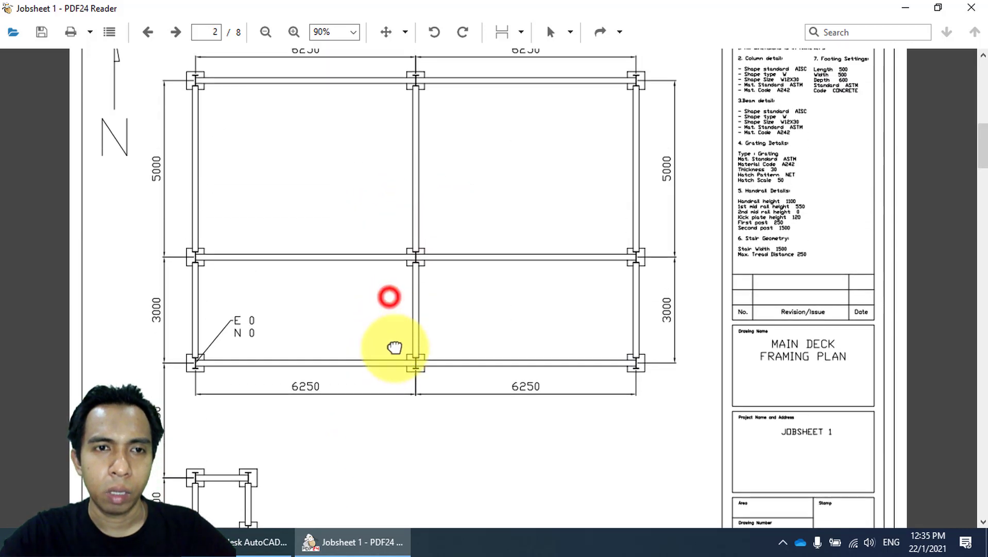
{"action": "scroll", "coordinate": [402, 381], "scroll_direction": "down", "scroll_amount": 2}
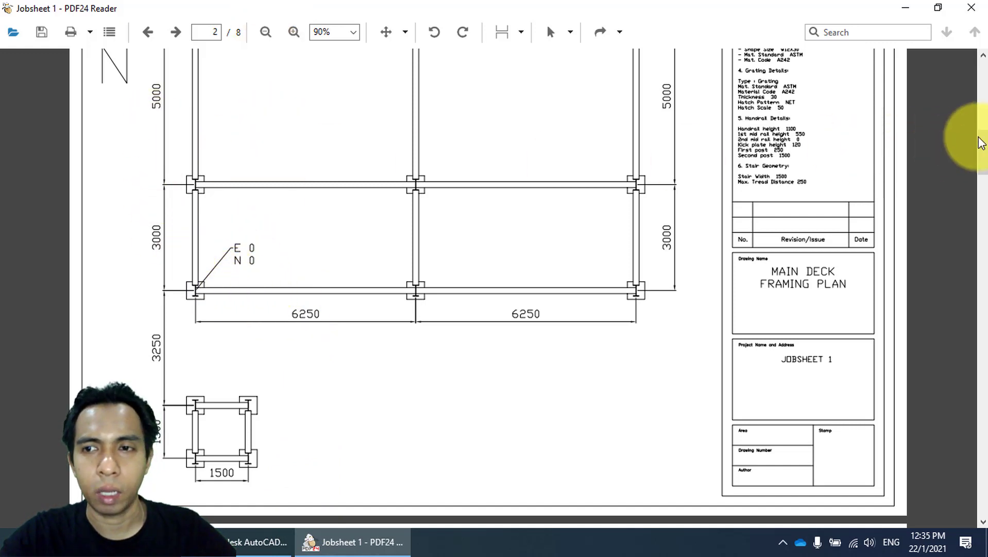
{"action": "scroll", "coordinate": [608, 218], "scroll_direction": "down", "scroll_amount": 10}
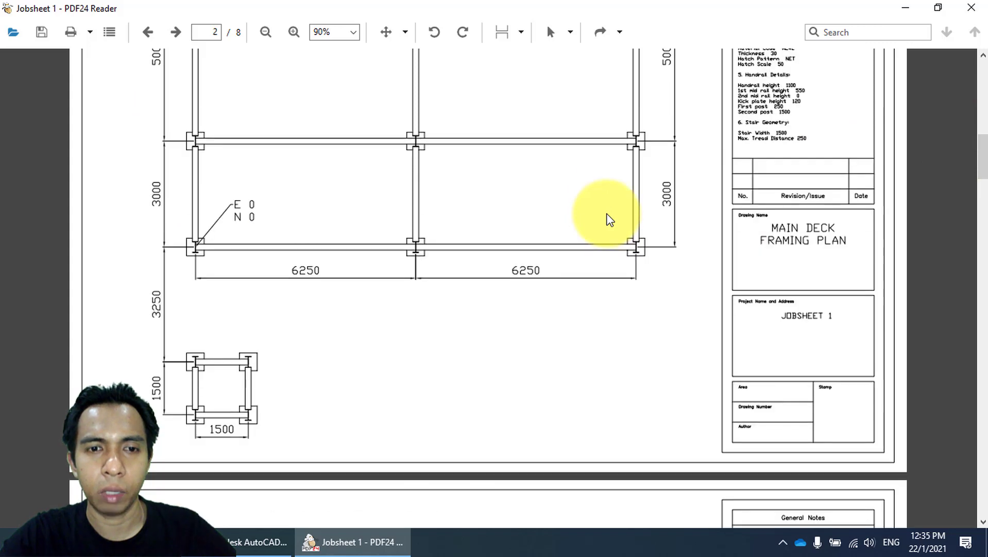
Examine the top view sheet on page 4 for the position of both stair flights relative to the deck.
{"action": "scroll", "coordinate": [631, 194], "scroll_direction": "down", "scroll_amount": 8}
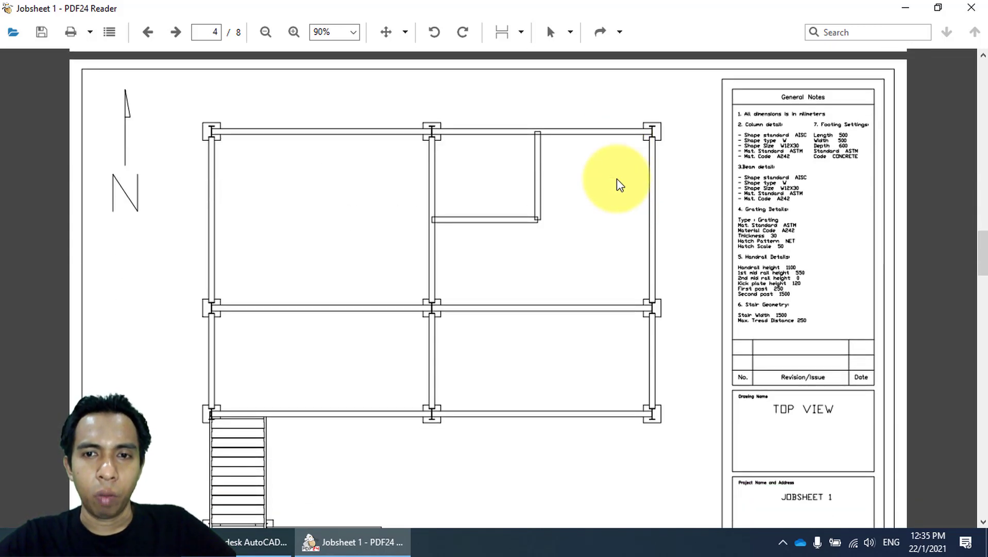
{"action": "scroll", "coordinate": [617, 178], "scroll_direction": "down", "scroll_amount": 2}
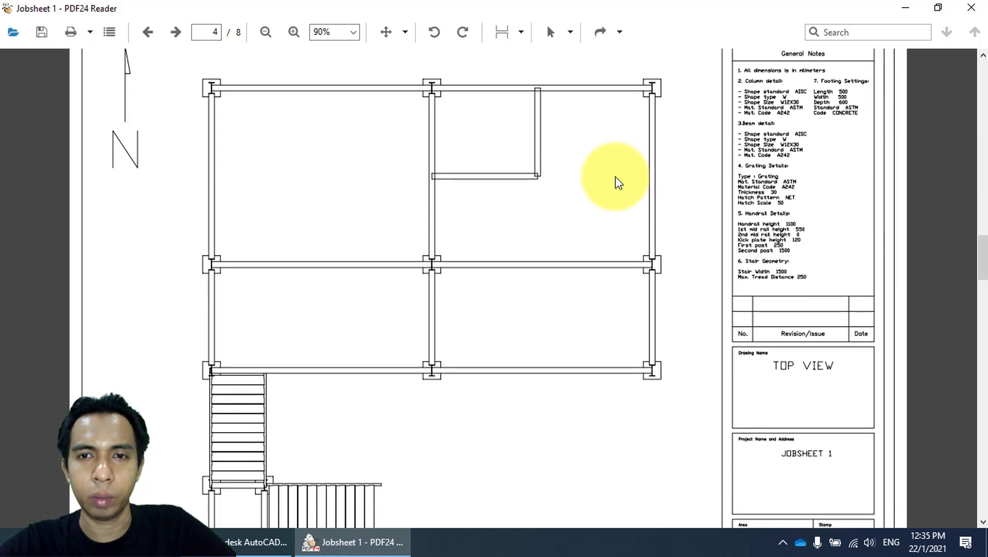
{"action": "scroll", "coordinate": [618, 183], "scroll_direction": "down", "scroll_amount": 1}
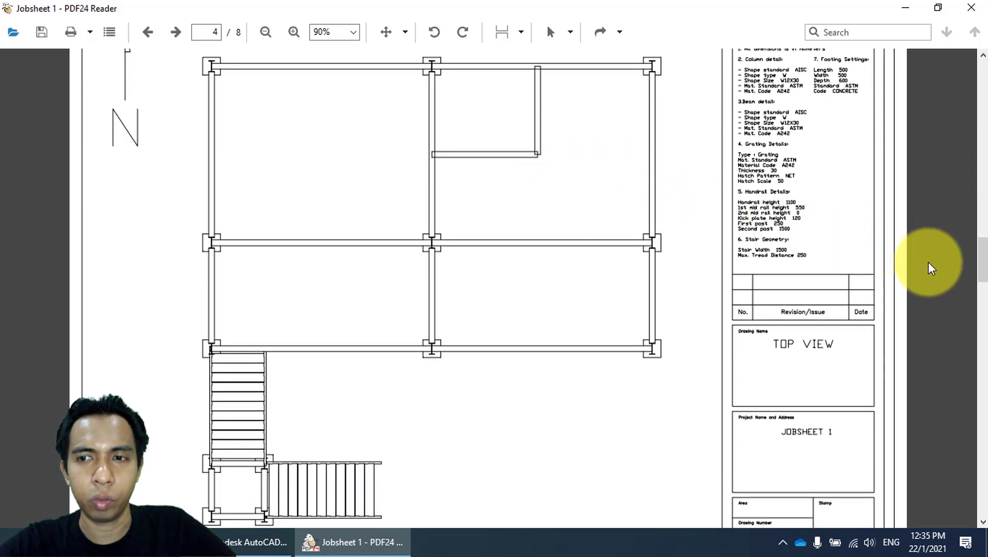
{"action": "mouse_move", "coordinate": [977, 265]}
{"action": "left_mouse_down"}
{"action": "mouse_move", "coordinate": [978, 92]}
{"action": "mouse_move", "coordinate": [974, 326]}
{"action": "mouse_move", "coordinate": [977, 251]}
{"action": "mouse_move", "coordinate": [975, 263]}
{"action": "left_mouse_up"}
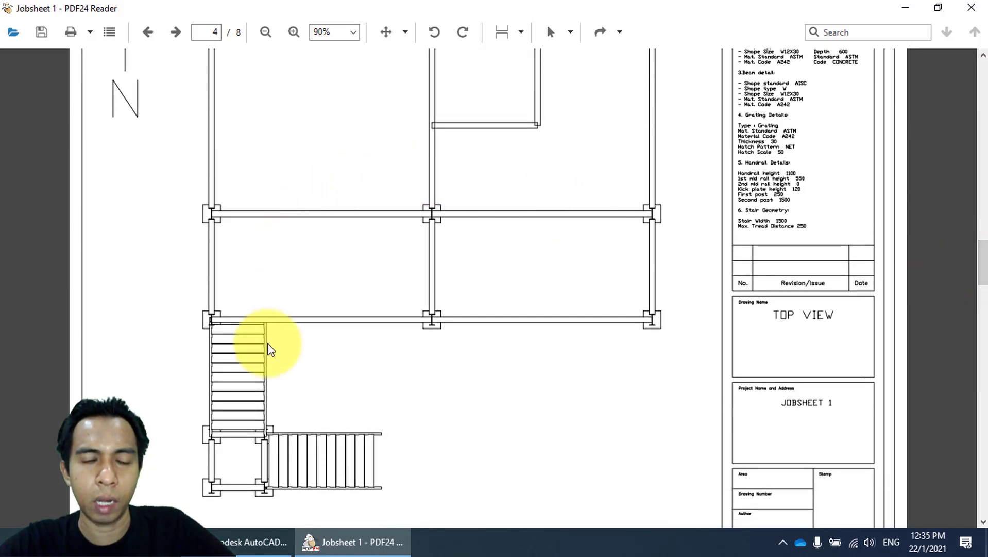
Examine the stair details in elevation and plan, and the top deck floor and handrail plan.
{"action": "left_click_drag", "start_coordinate": [976, 259], "coordinate": [976, 318]}
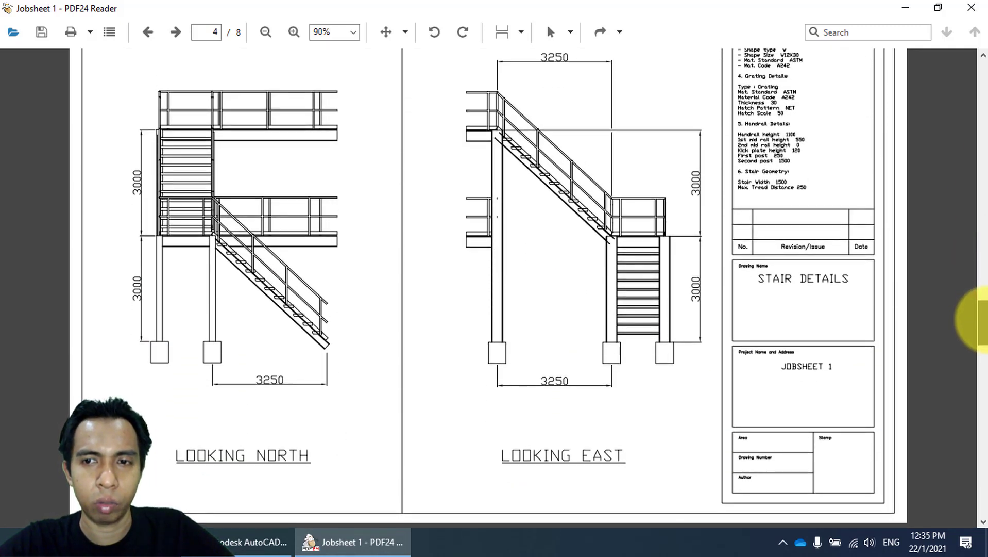
{"action": "left_click_drag", "start_coordinate": [984, 320], "coordinate": [983, 318]}
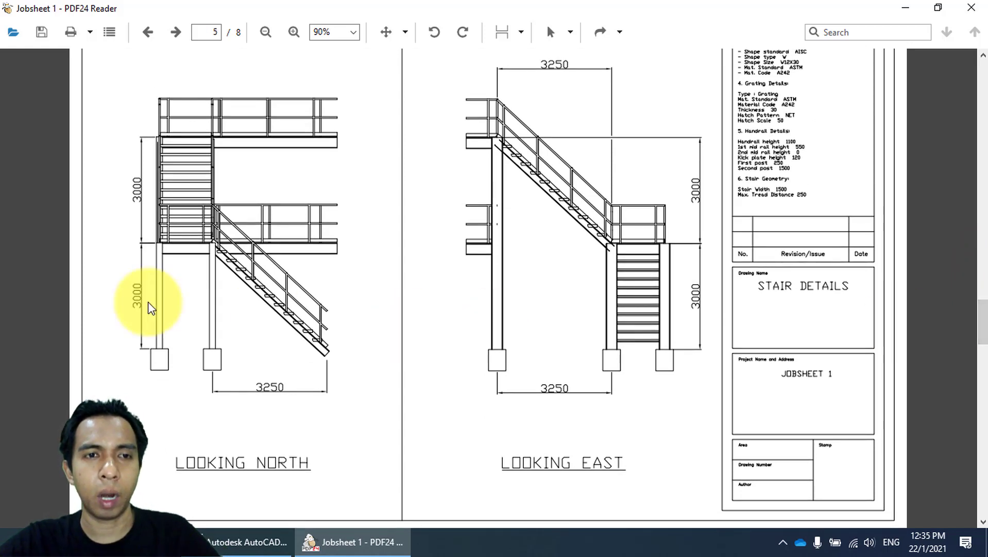
{"action": "left_click_drag", "start_coordinate": [983, 312], "coordinate": [984, 367]}
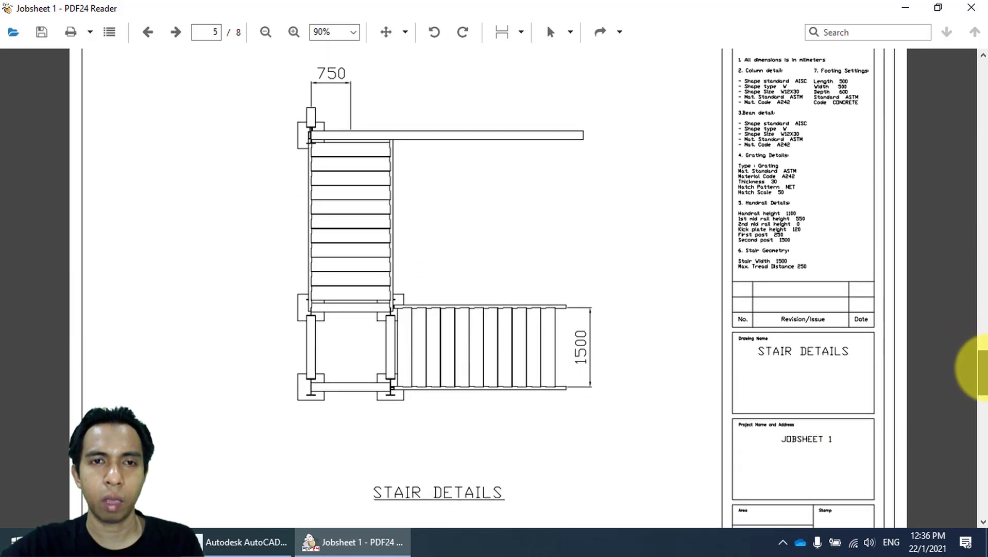
{"action": "left_click_drag", "start_coordinate": [981, 367], "coordinate": [981, 430]}
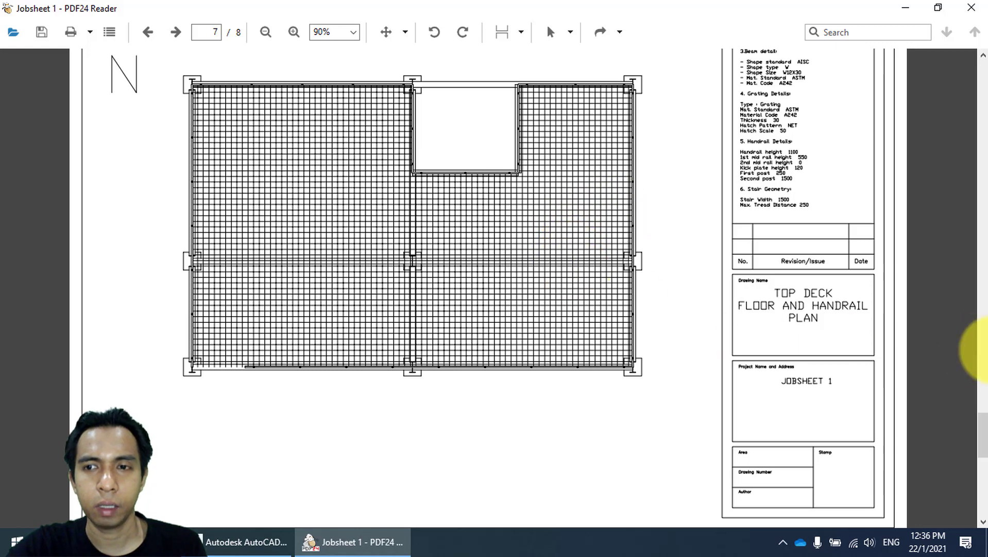
Examine the main deck floor and handrail plan on page 8, including the landing, and return to the top deck framing plan.
{"action": "left_click_drag", "start_coordinate": [982, 442], "coordinate": [983, 487]}
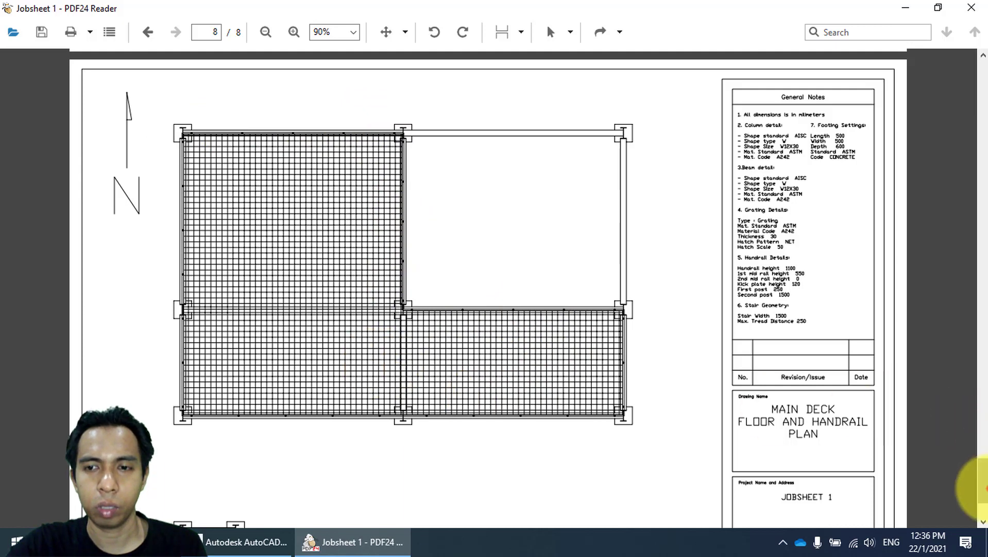
{"action": "scroll", "coordinate": [979, 489], "scroll_direction": "down", "scroll_amount": 3}
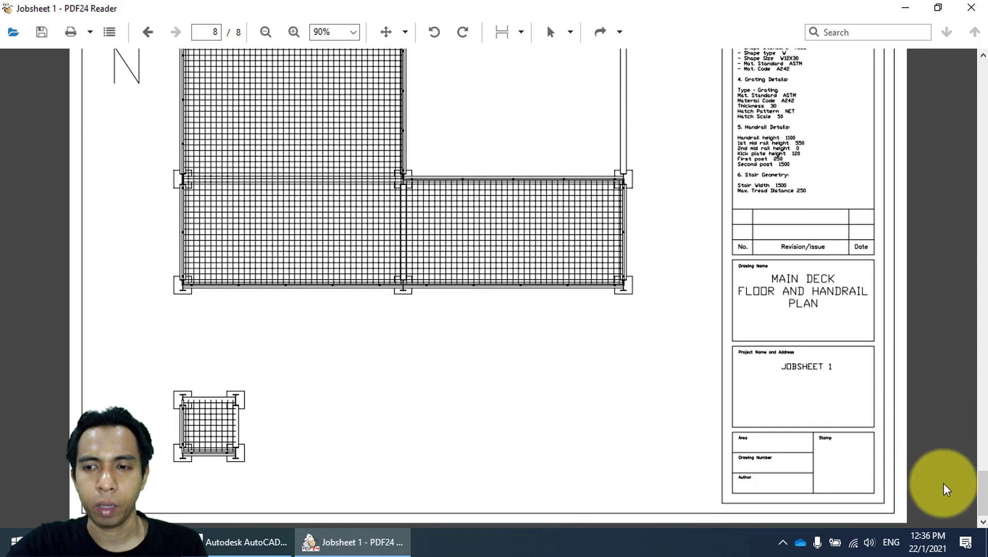
{"action": "left_click_drag", "start_coordinate": [979, 487], "coordinate": [979, 67]}
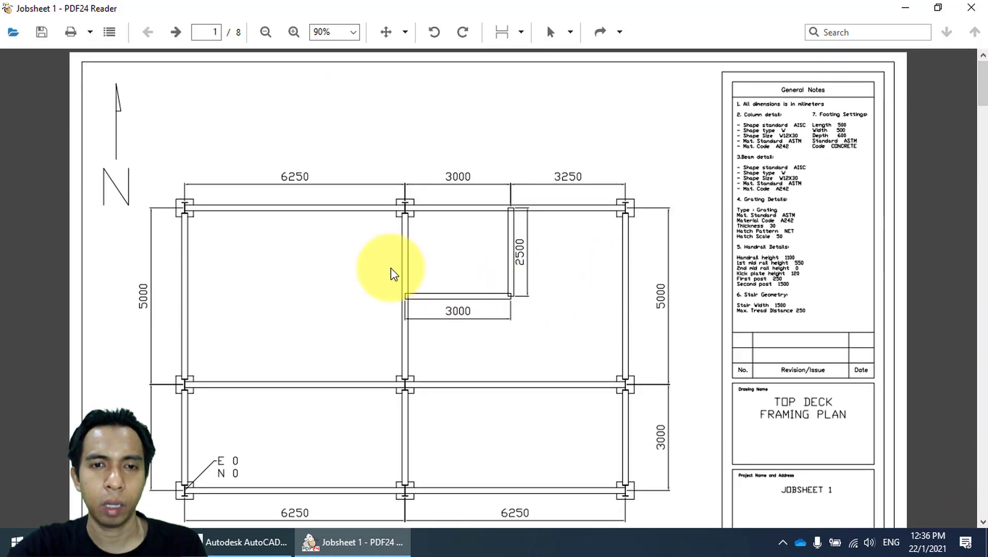
Switch to AutoCAD Plant 3D and start setting up a new project.
{"action": "left_click", "coordinate": [253, 541]}
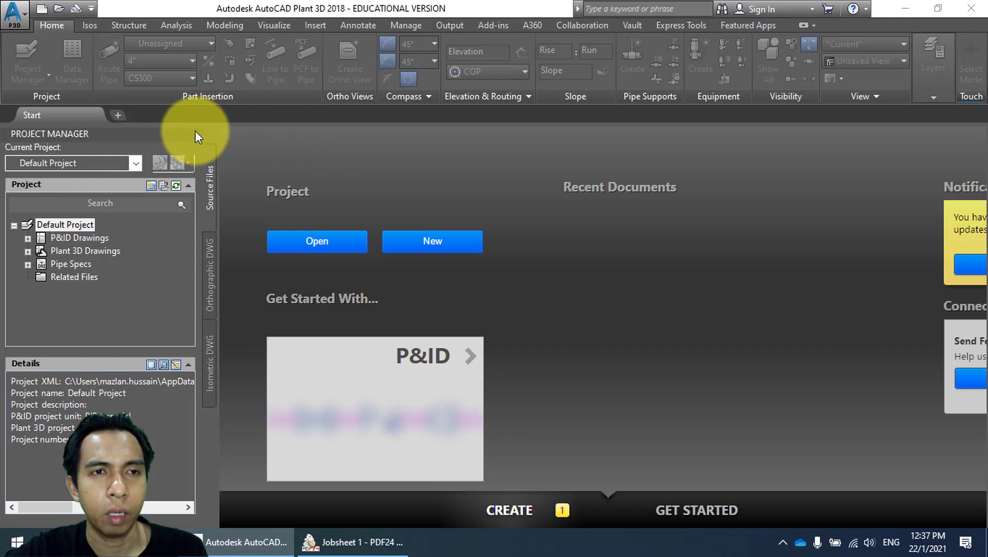
{"action": "left_click", "coordinate": [19, 13]}
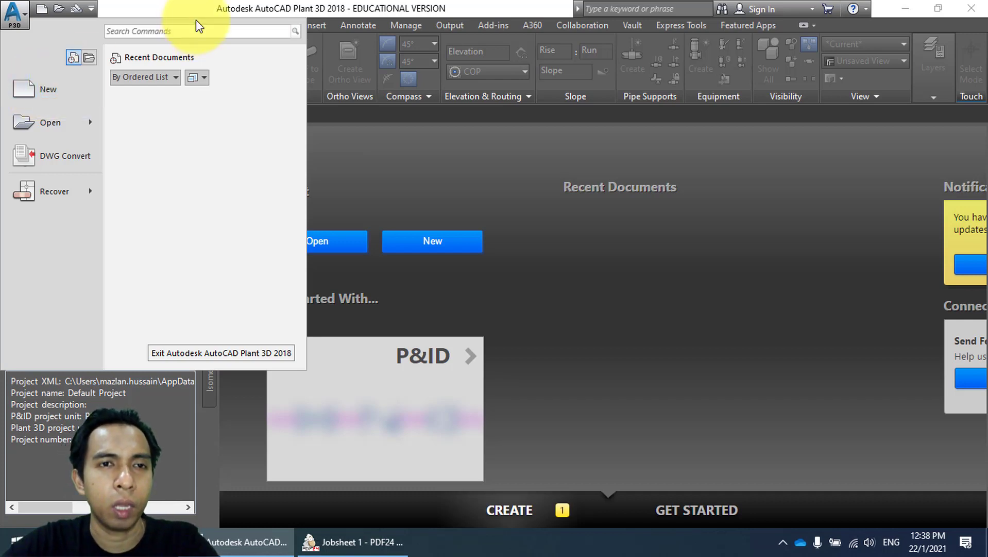
{"action": "left_click", "coordinate": [230, 9]}
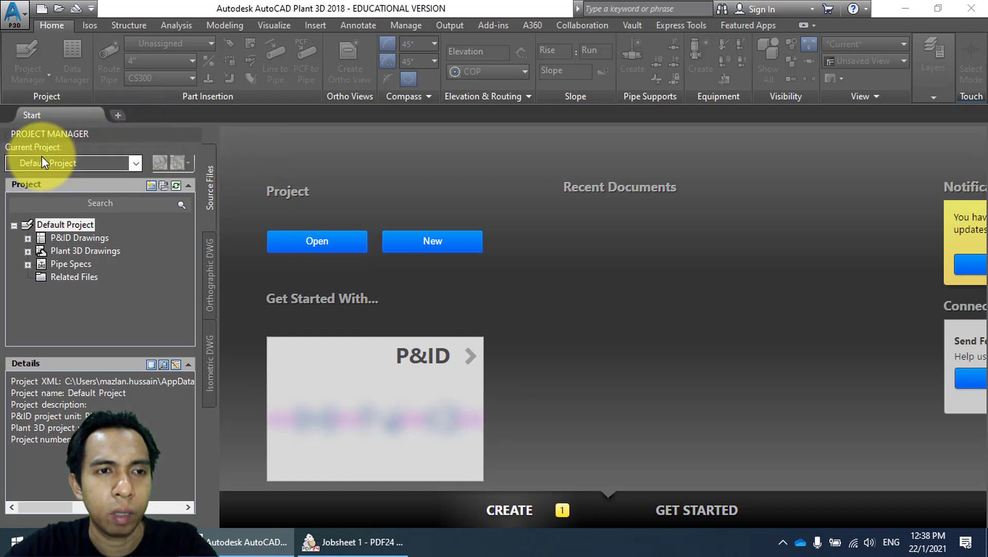
{"action": "left_click", "coordinate": [137, 164]}
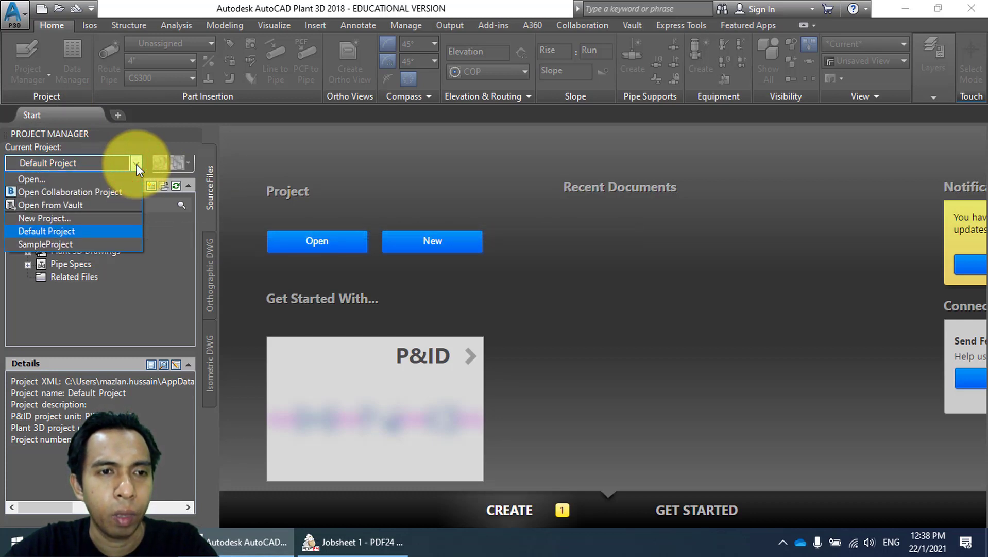
{"action": "left_click", "coordinate": [62, 218]}
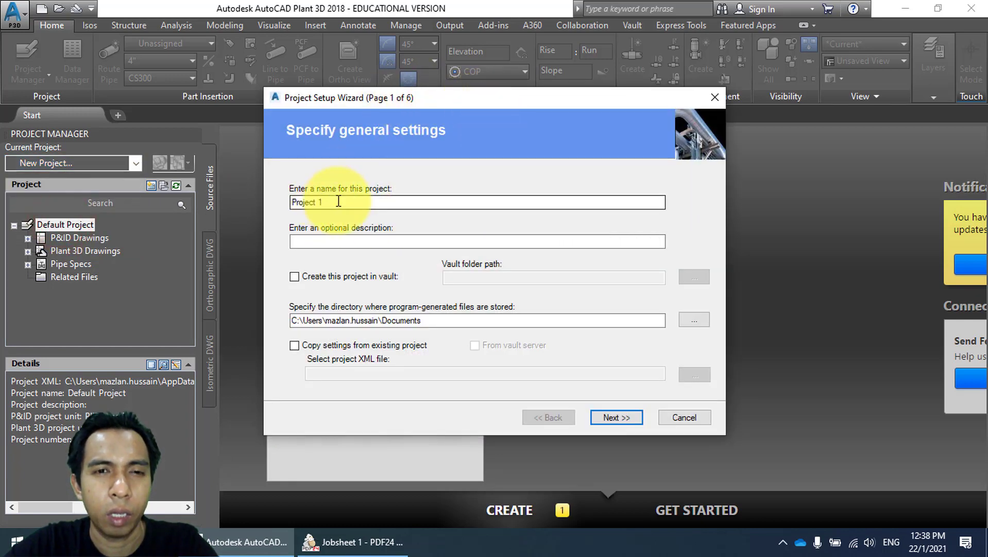
Name the new project Job Sheet 1 and describe it as Structural Modelling.
{"action": "left_click", "coordinate": [360, 203]}
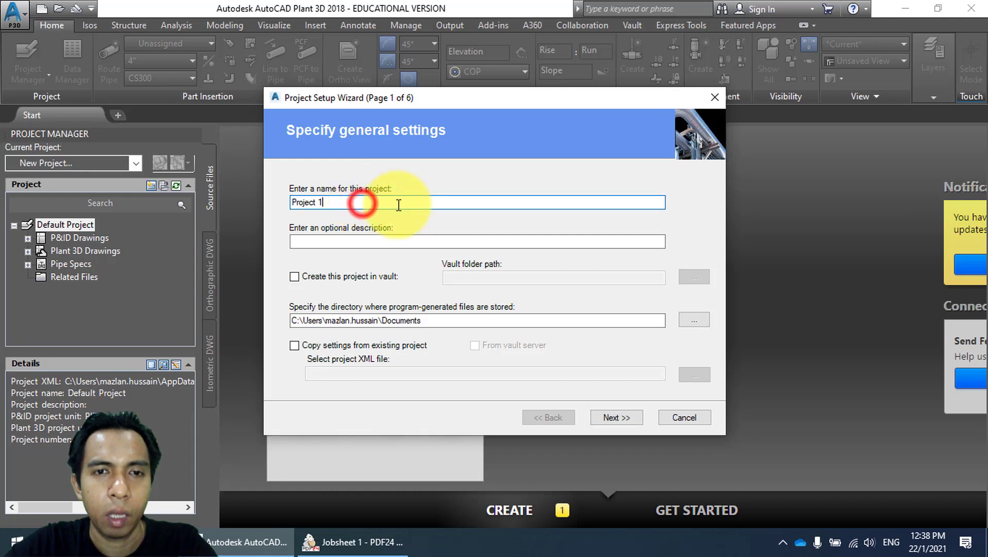
{"action": "left_click_drag", "start_coordinate": [402, 202], "coordinate": [278, 206]}
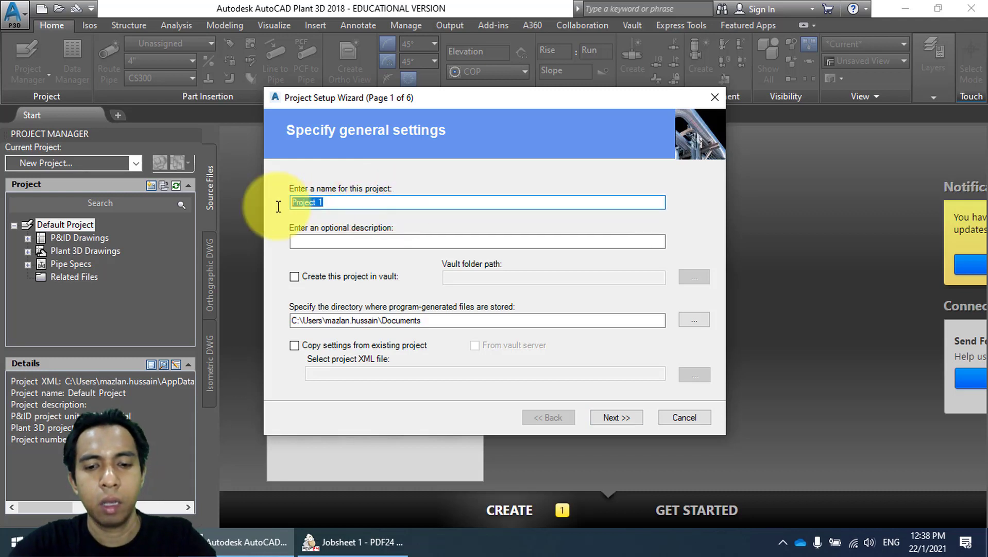
{"action": "type", "text": "Job"}
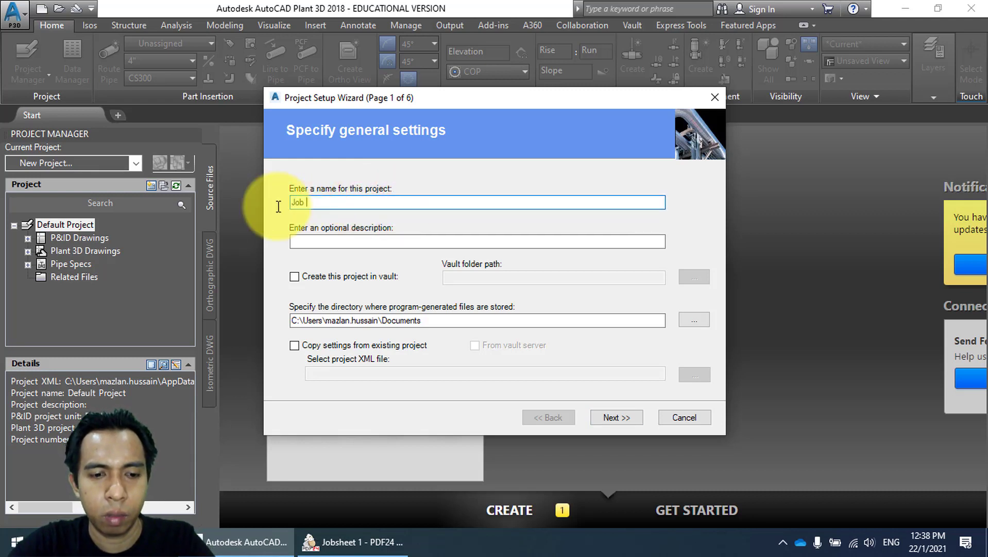
{"action": "type", "text": " Sheet 1"}
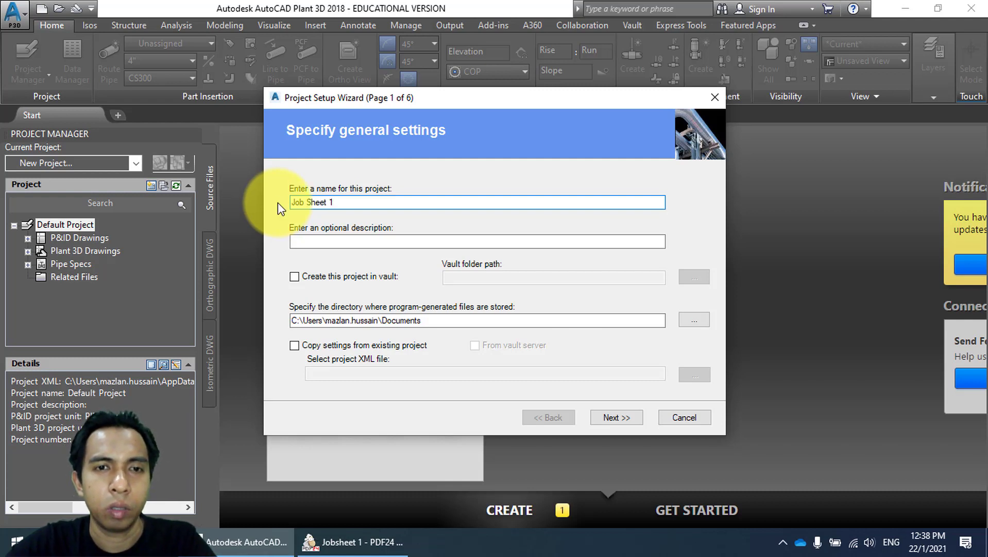
{"action": "left_click", "coordinate": [369, 240]}
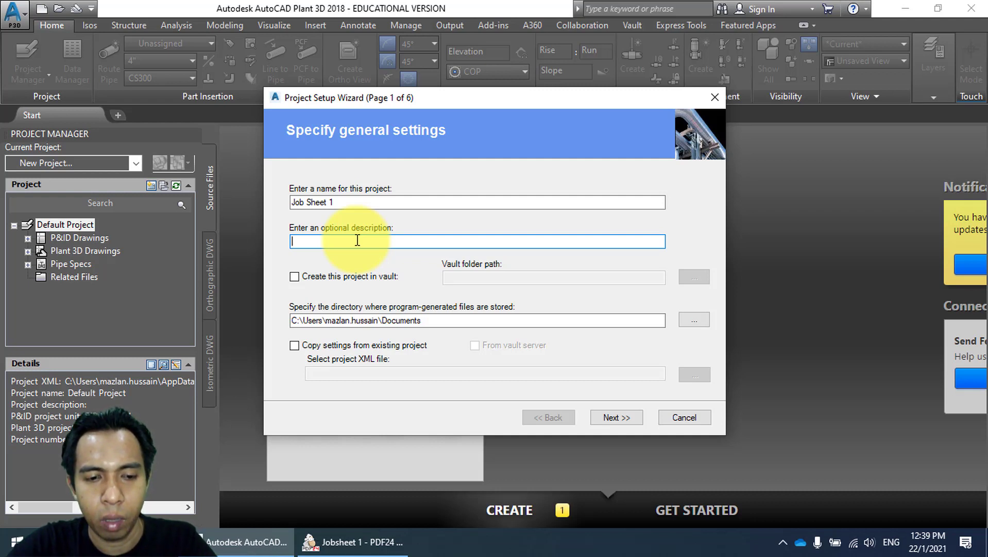
{"action": "type", "text": "Struct"}
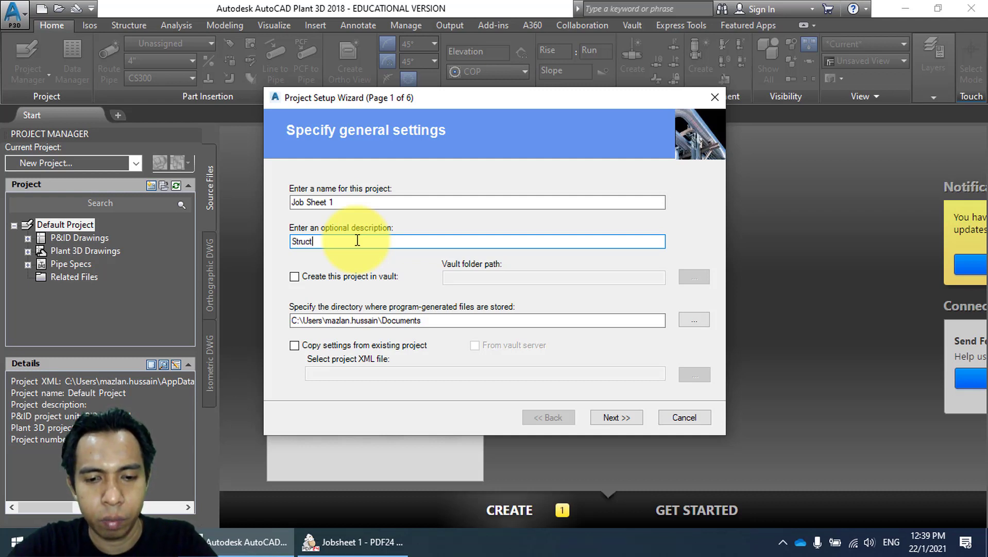
{"action": "type", "text": "u"}
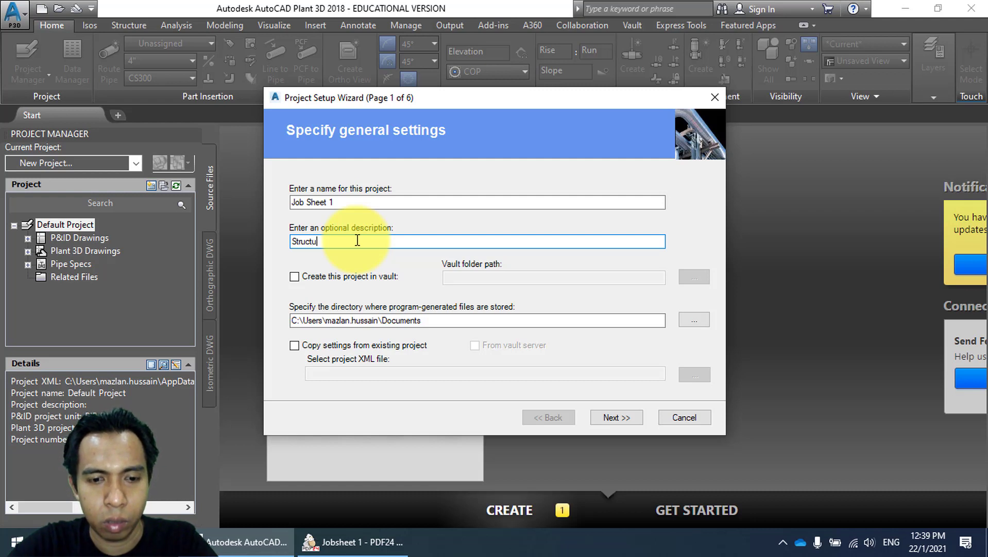
{"action": "type", "text": "ral Modelling"}
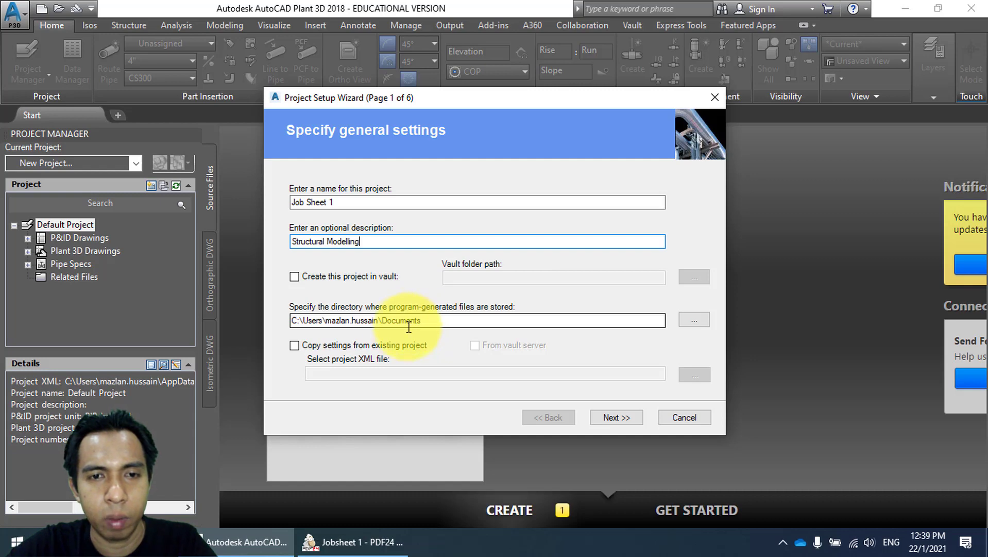
Set the directory for the project's program-generated files to D:\ and continue to the unit settings.
{"action": "left_click", "coordinate": [703, 321]}
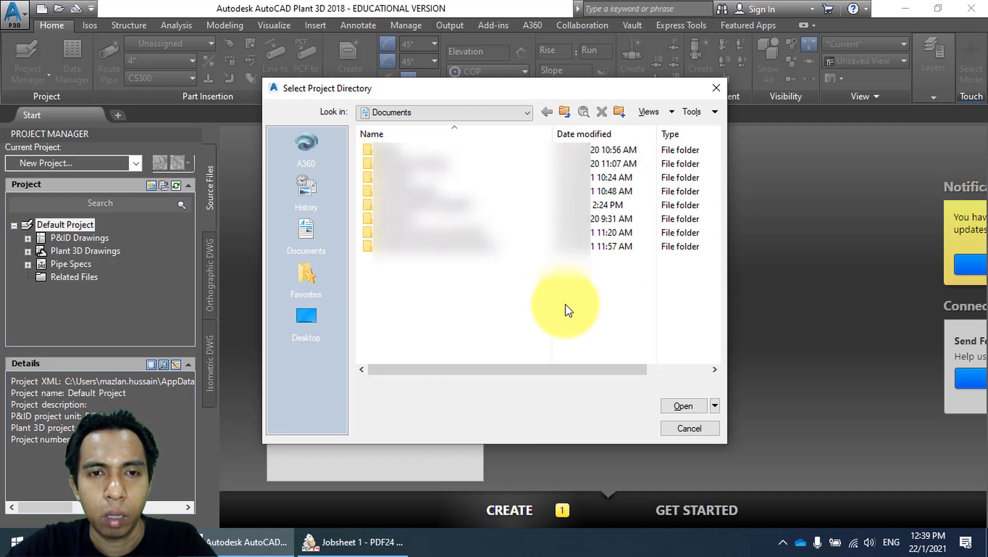
{"action": "left_click", "coordinate": [526, 113]}
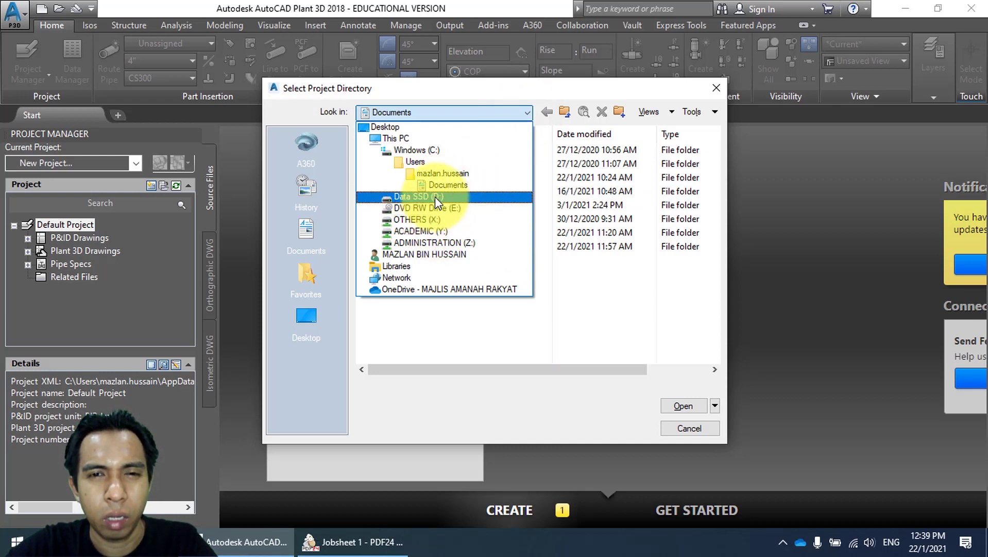
{"action": "left_click", "coordinate": [435, 196]}
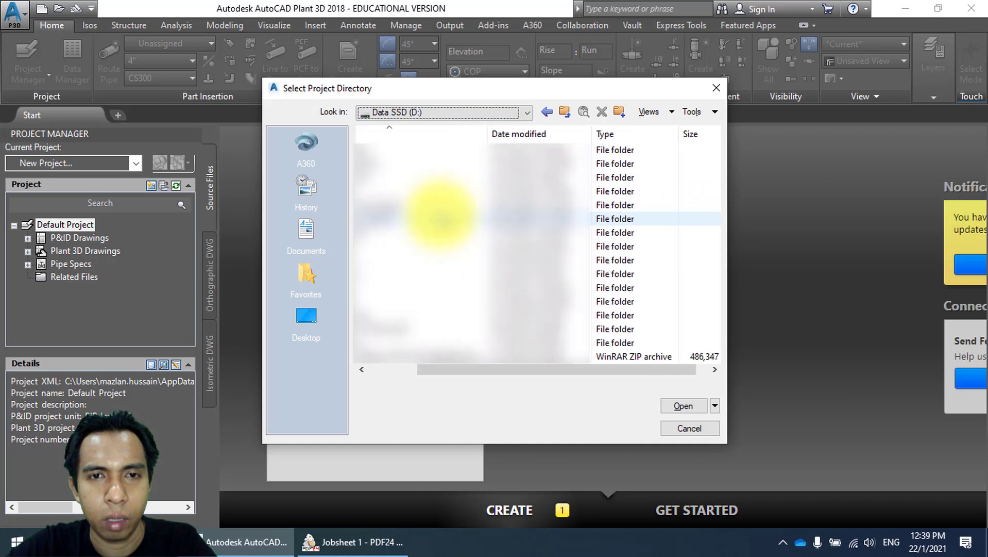
{"action": "scroll", "coordinate": [441, 219], "scroll_direction": "left", "scroll_amount": 3}
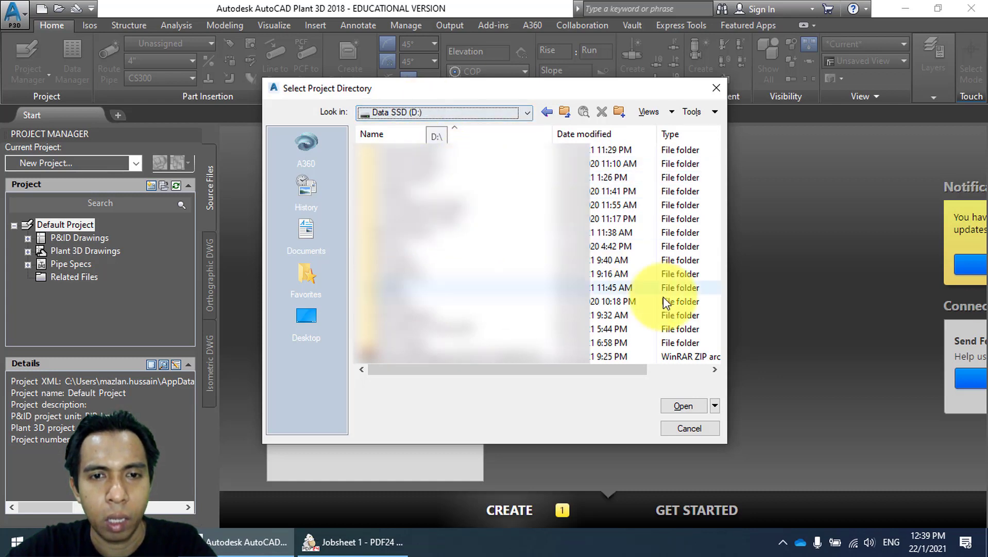
{"action": "left_click", "coordinate": [699, 407]}
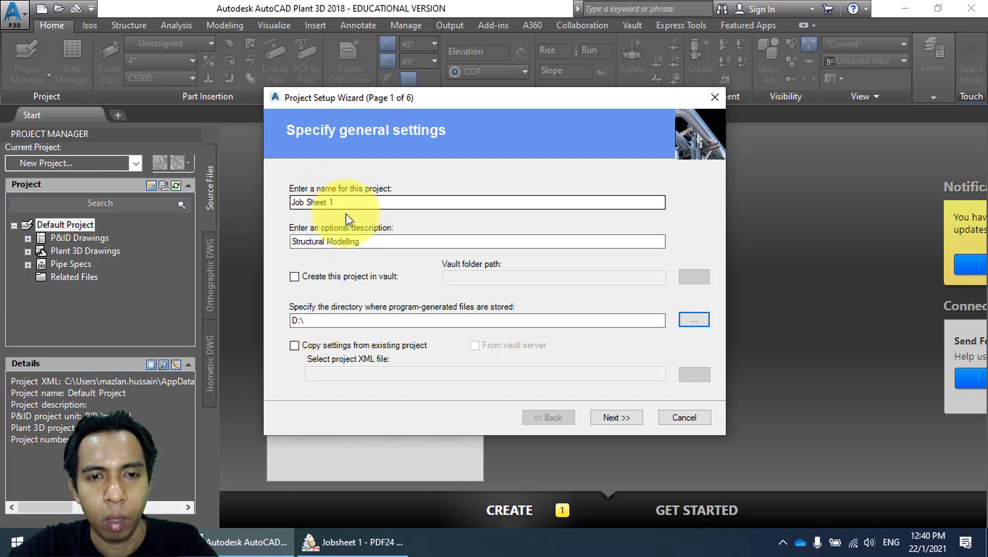
{"action": "left_click", "coordinate": [627, 423]}
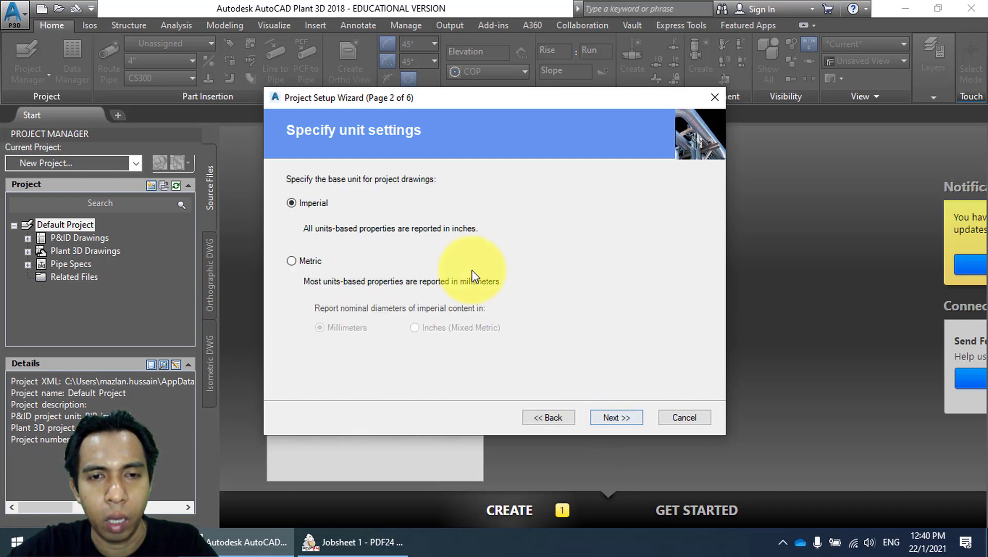
{"action": "left_click", "coordinate": [553, 412]}
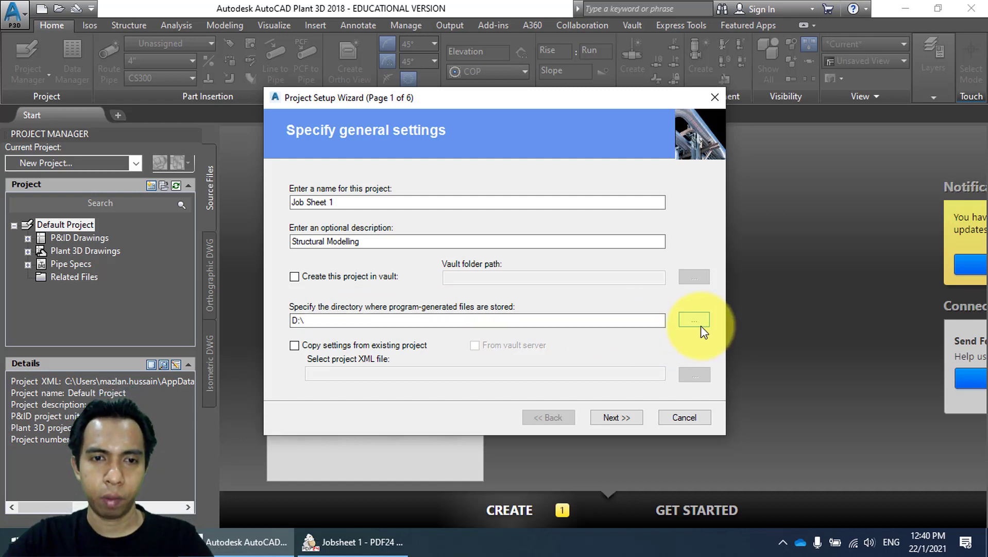
{"action": "left_click", "coordinate": [614, 419]}
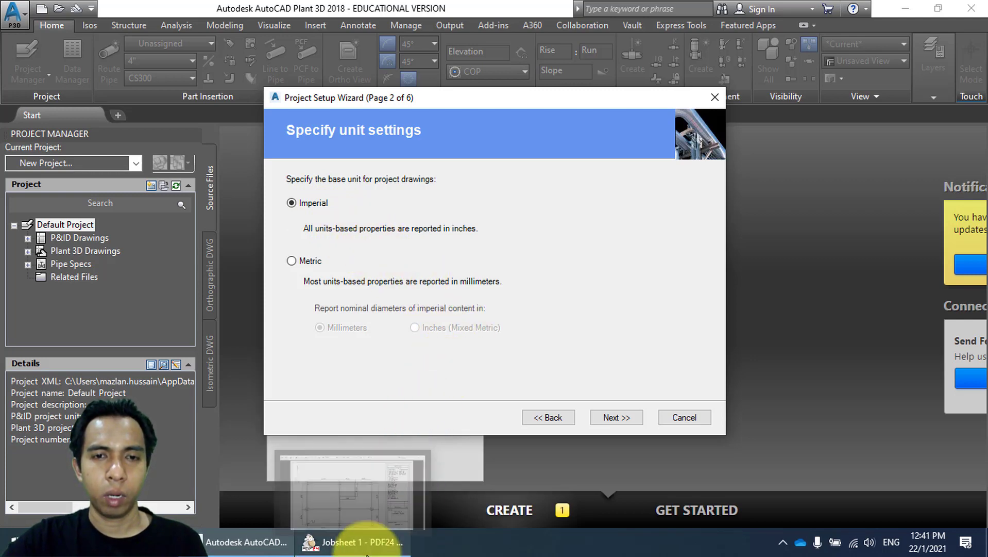
Check the dimensions on the Jobsheet 1 top deck framing plan in PDF24 Reader, and return to AutoCAD Plant 3D's unit settings.
{"action": "left_click", "coordinate": [365, 548]}
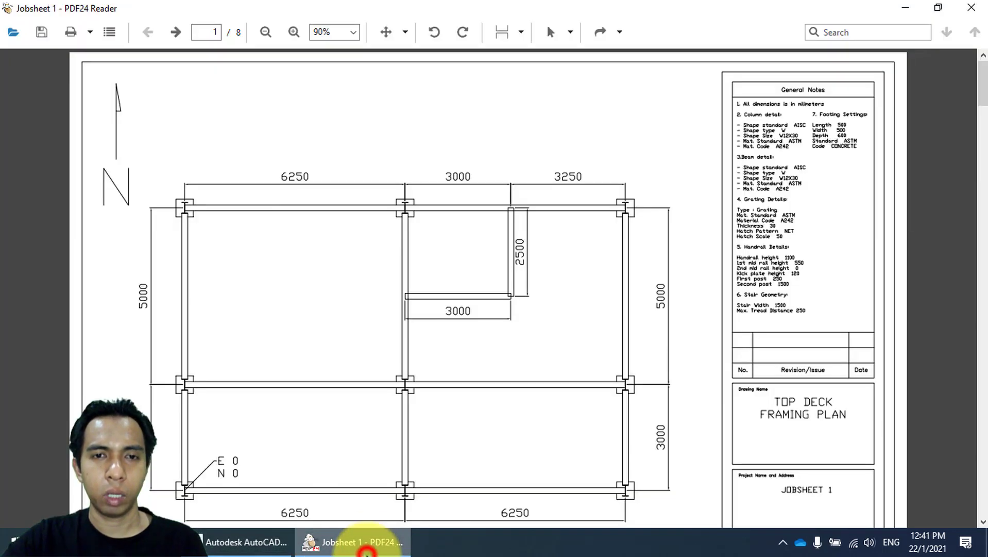
{"action": "left_click", "coordinate": [284, 176]}
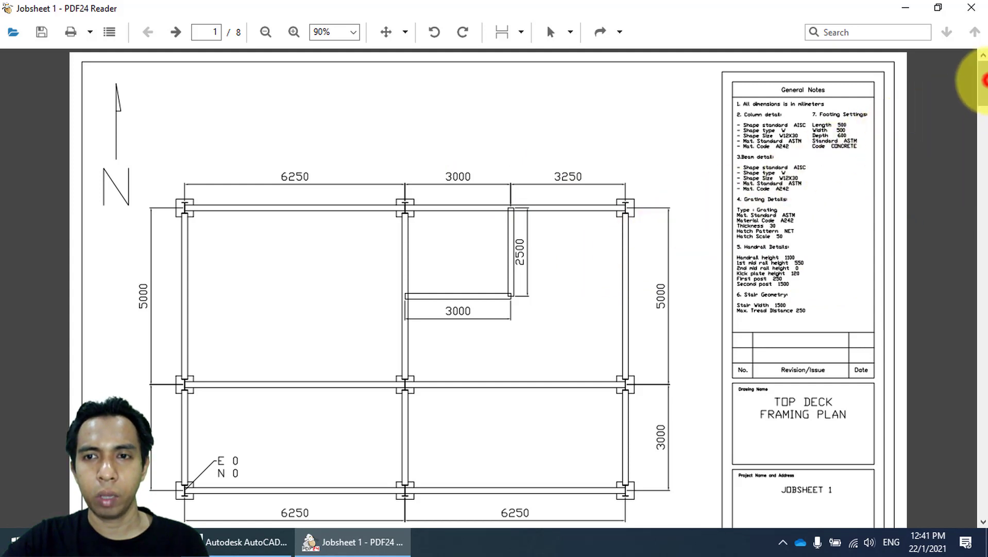
{"action": "mouse_move", "coordinate": [982, 77]}
{"action": "left_mouse_down"}
{"action": "mouse_move", "coordinate": [981, 188]}
{"action": "mouse_move", "coordinate": [981, 62]}
{"action": "left_mouse_up"}
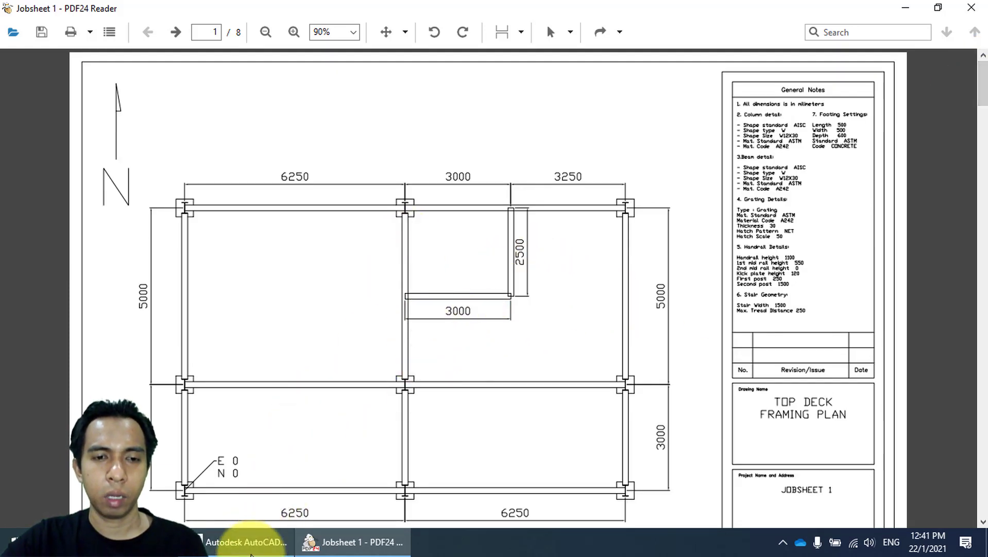
{"action": "left_click", "coordinate": [251, 546]}
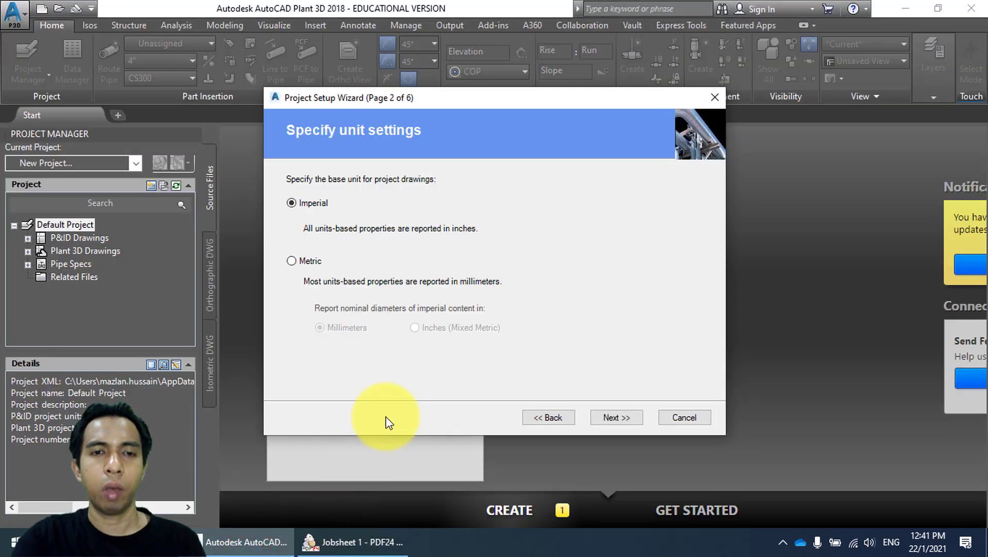
Set the project's base unit to Metric with nominal diameters reported in Inches (Mixed Metric), and continue to the P&ID settings.
{"action": "left_click", "coordinate": [312, 261]}
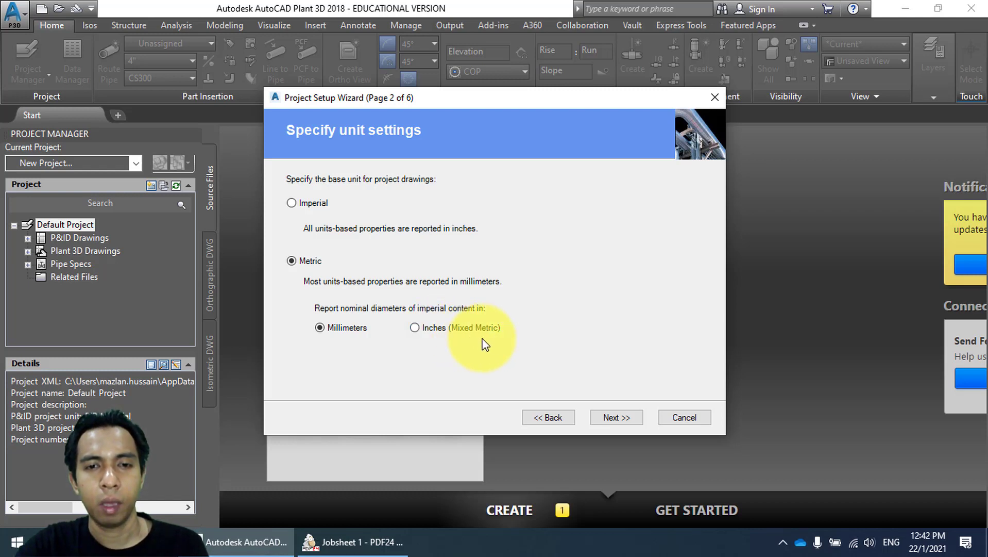
{"action": "left_click", "coordinate": [437, 328]}
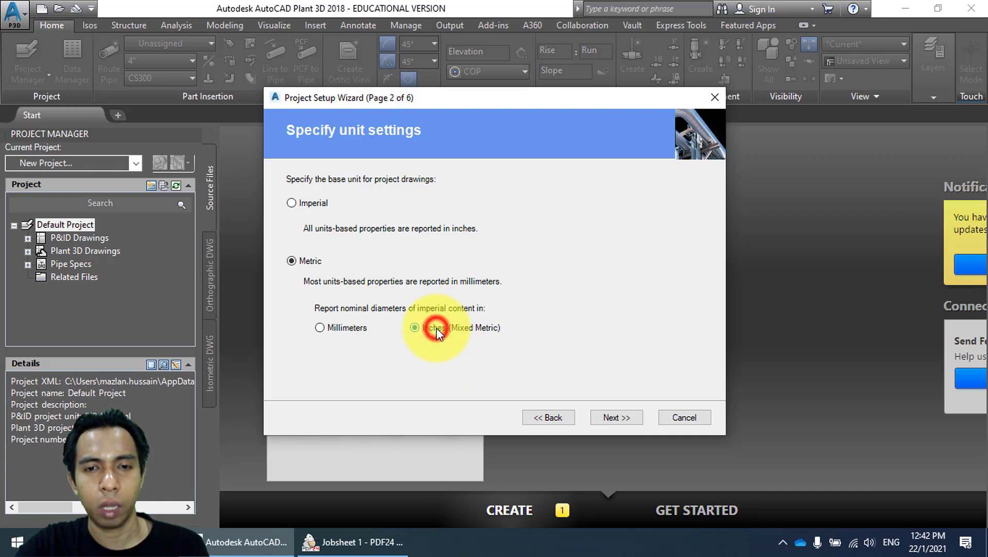
{"action": "left_click", "coordinate": [621, 421]}
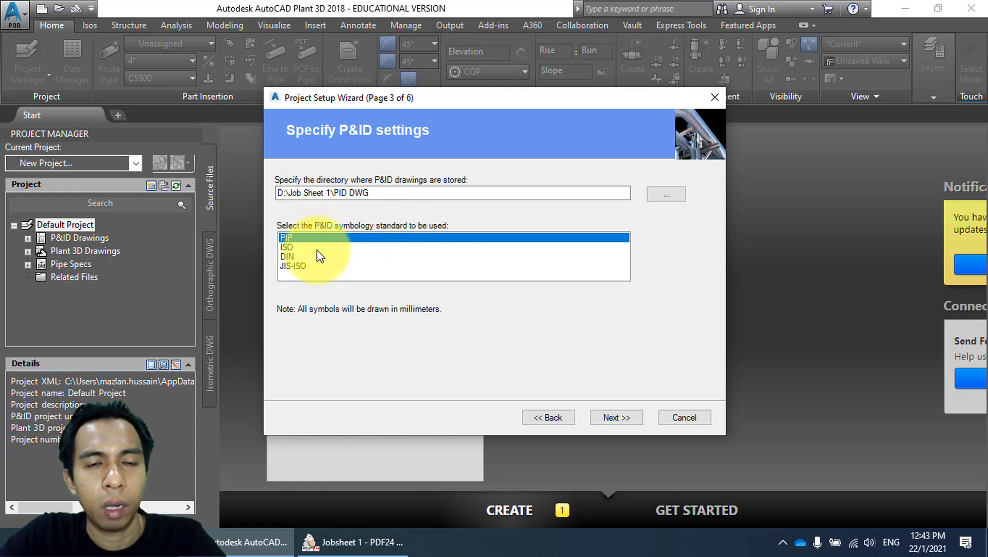
Choose ISO as the P&ID symbology standard and continue to the Plant 3D directory settings.
{"action": "left_click", "coordinate": [312, 266]}
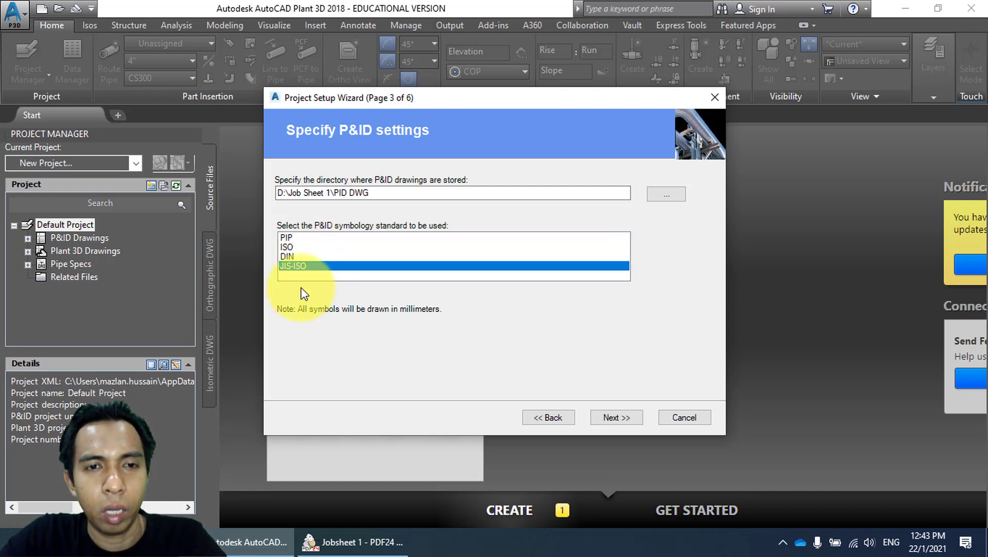
{"action": "left_click", "coordinate": [287, 238]}
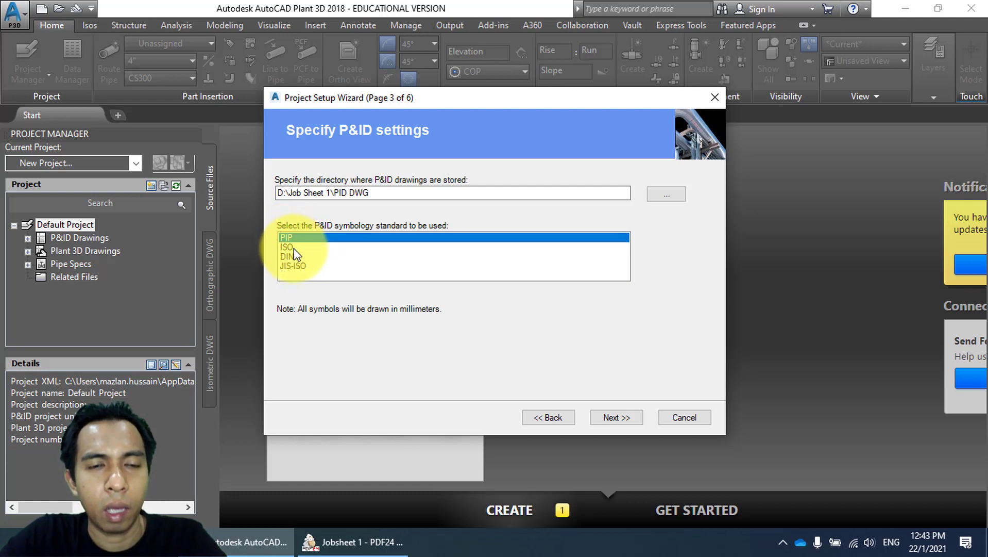
{"action": "left_click", "coordinate": [293, 248]}
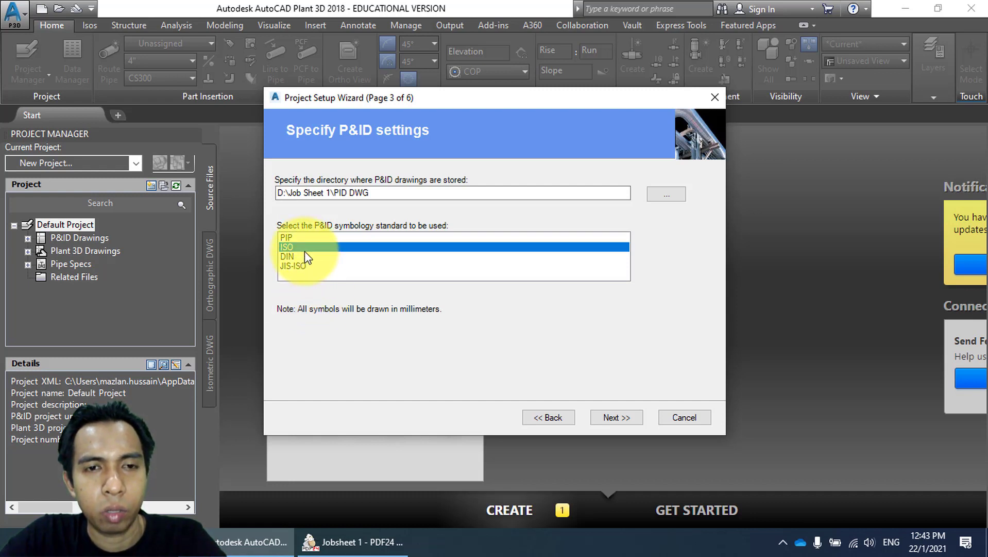
{"action": "left_click", "coordinate": [622, 418]}
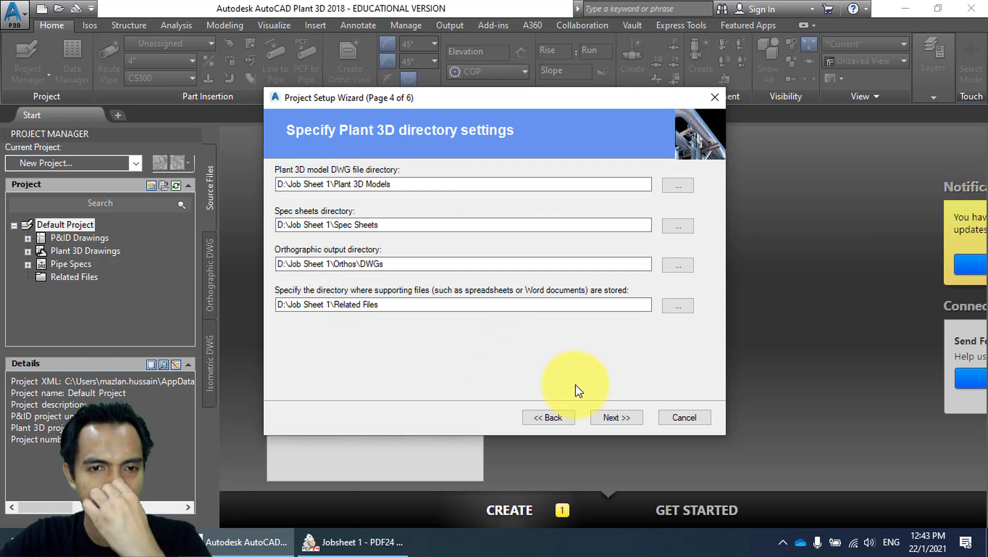
Accept the Plant 3D directories, keep the SQLite local database, and finish creating the Job Sheet 1 project.
{"action": "left_click", "coordinate": [621, 417]}
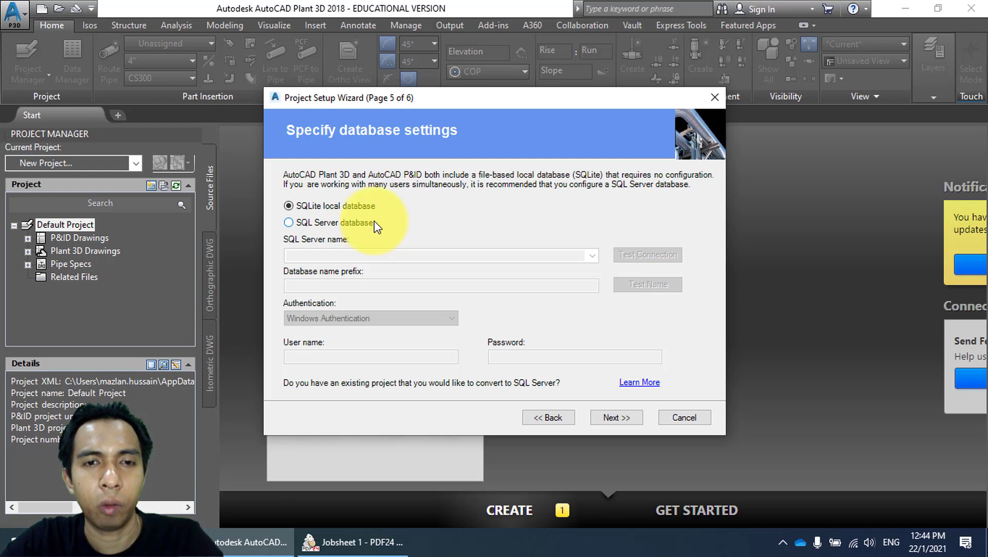
{"action": "left_click", "coordinate": [623, 418]}
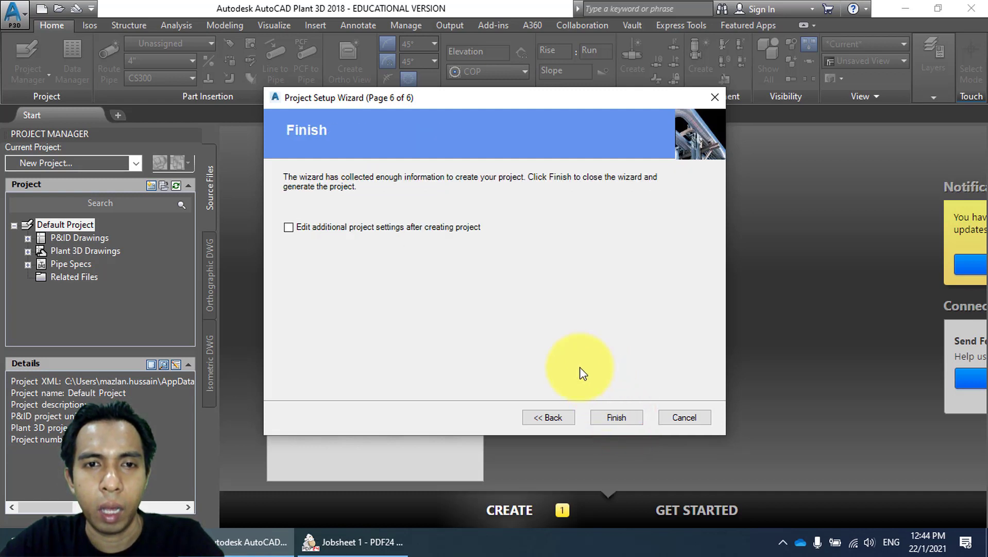
{"action": "left_click", "coordinate": [611, 419]}
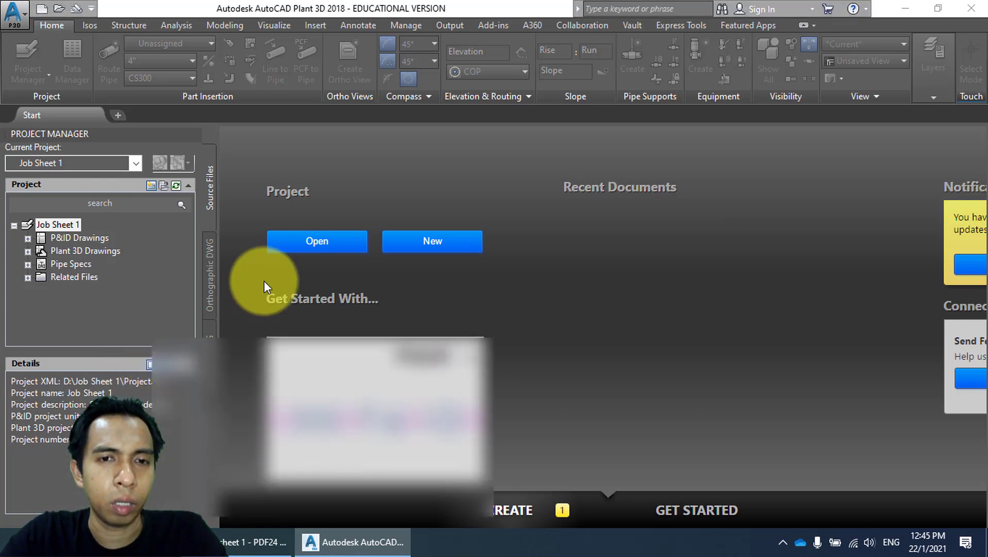
Switch to File Explorer and open the Job Sheet 1 folder on the Data SSD (D:) drive.
{"action": "key", "text": "super+e"}
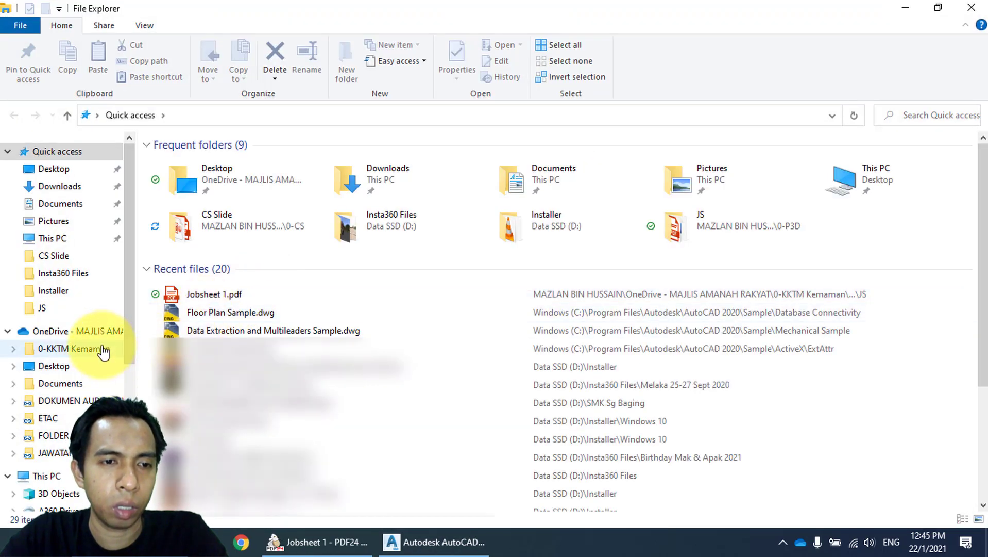
{"action": "left_click", "coordinate": [130, 348]}
{"action": "scroll", "coordinate": [56, 267], "scroll_direction": "down", "scroll_amount": 1}
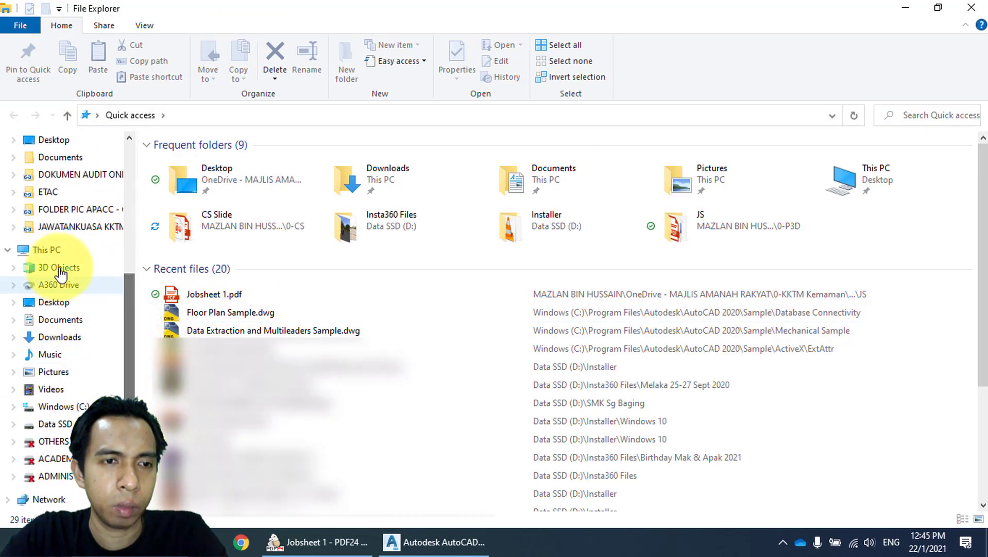
{"action": "left_click", "coordinate": [48, 250]}
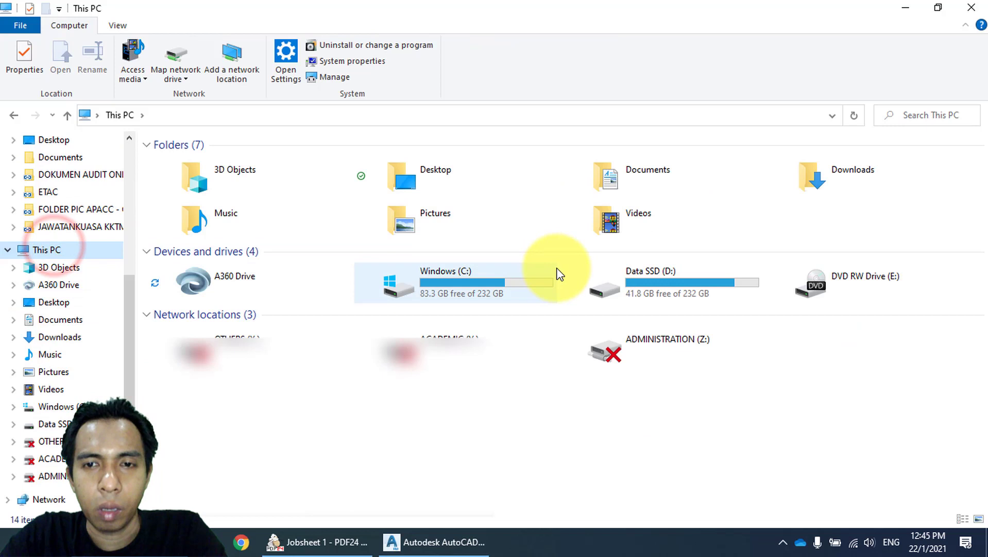
{"action": "double_click", "coordinate": [677, 284]}
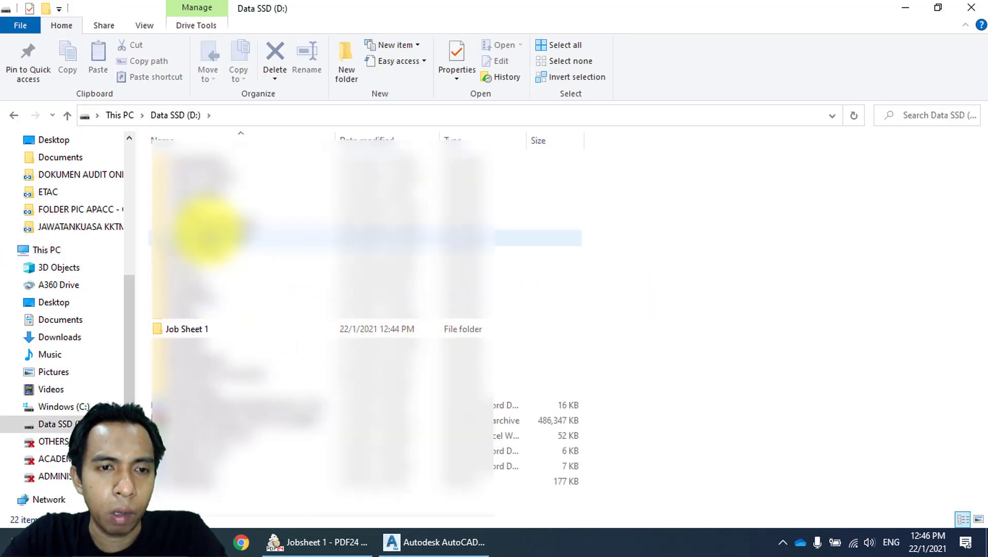
{"action": "left_click", "coordinate": [200, 329]}
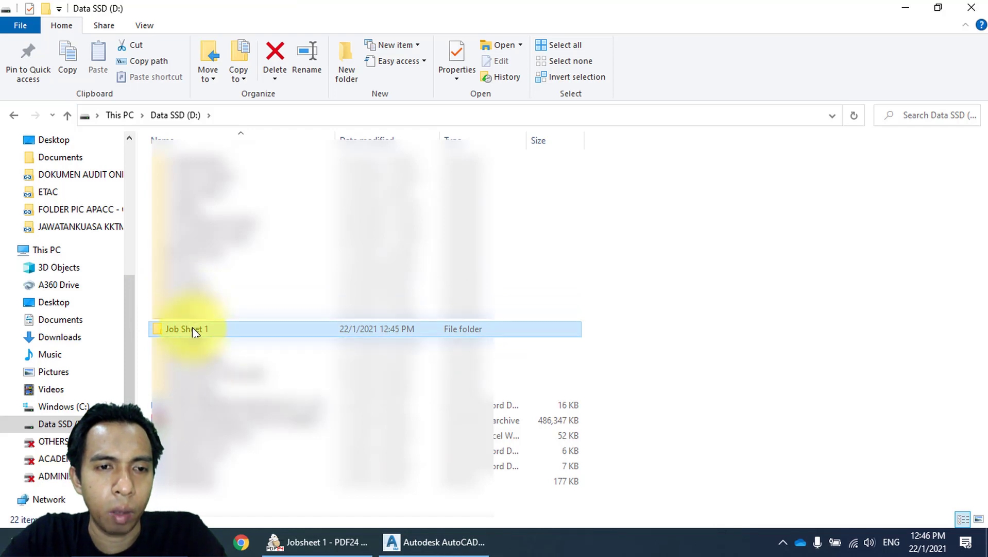
{"action": "double_click", "coordinate": [193, 330]}
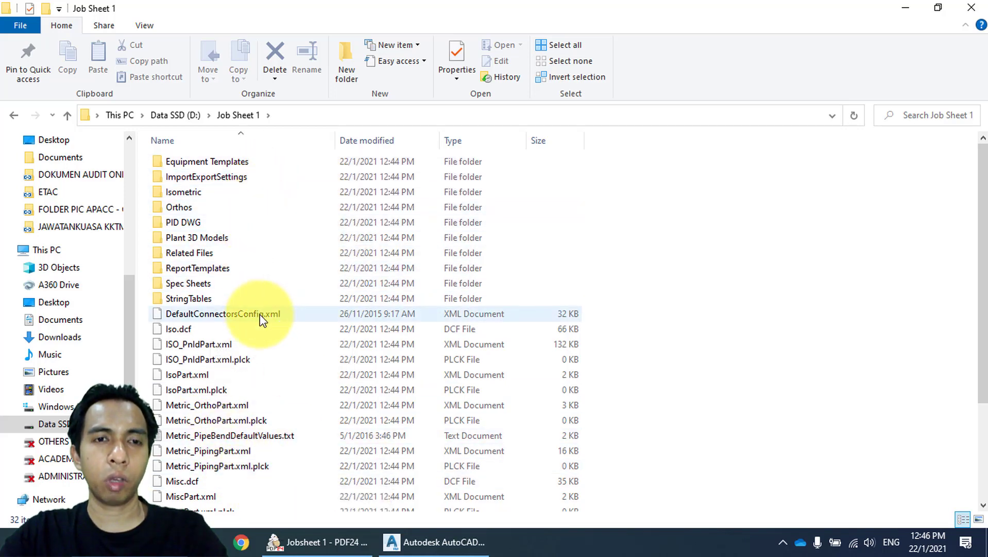
Look through the generated subfolders and files in the Job Sheet 1 folder, and return to AutoCAD Plant 3D.
{"action": "scroll", "coordinate": [259, 313], "scroll_direction": "down", "scroll_amount": 3}
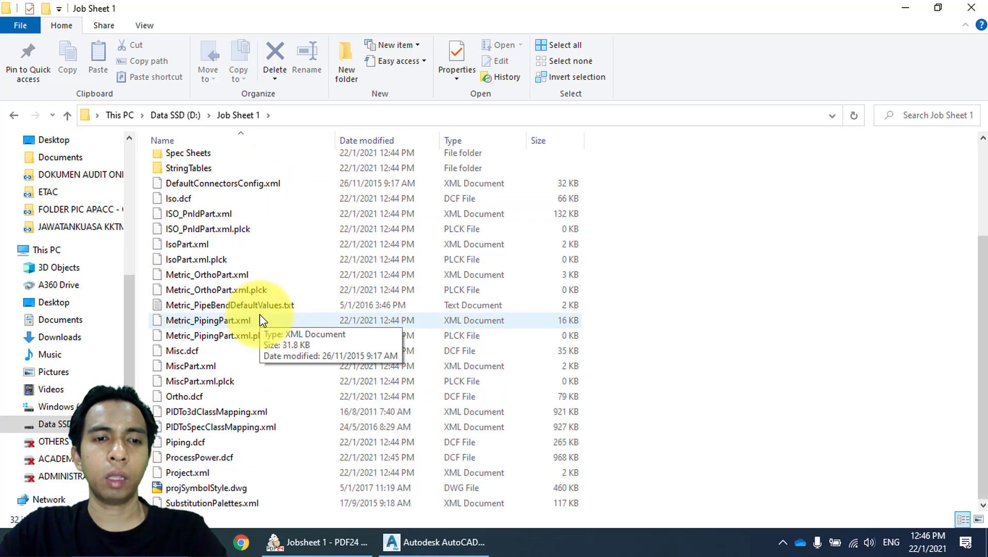
{"action": "scroll", "coordinate": [276, 337], "scroll_direction": "up", "scroll_amount": 3}
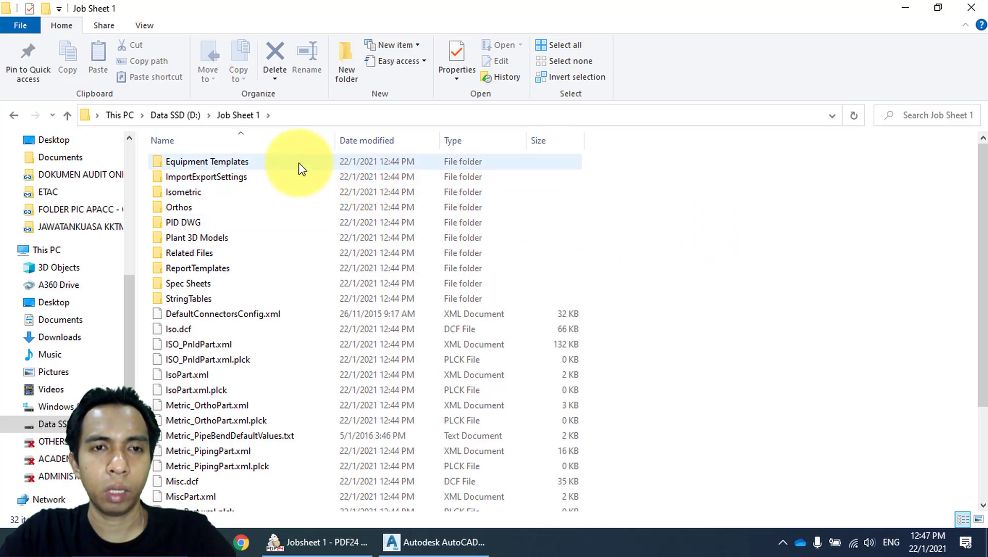
{"action": "left_click", "coordinate": [253, 115]}
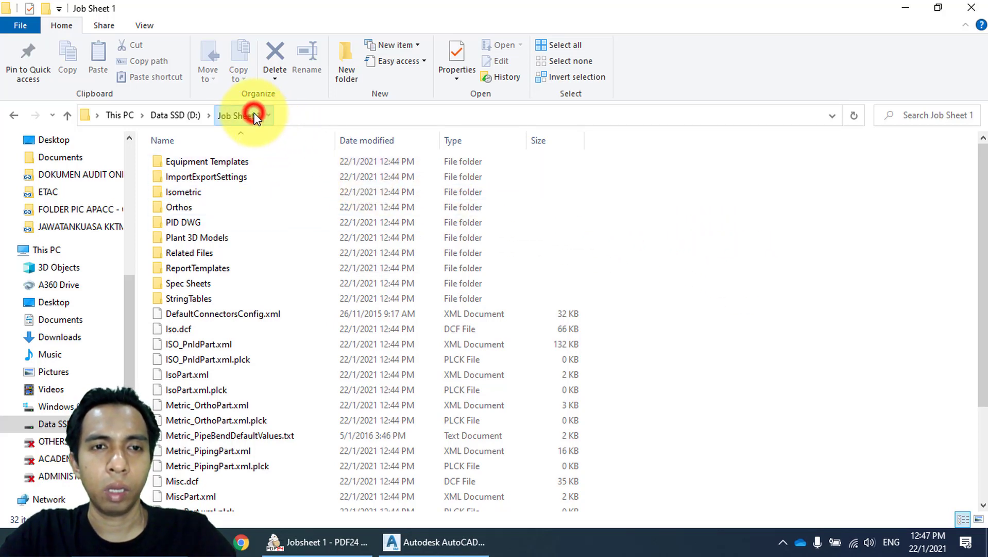
{"action": "left_click", "coordinate": [193, 114]}
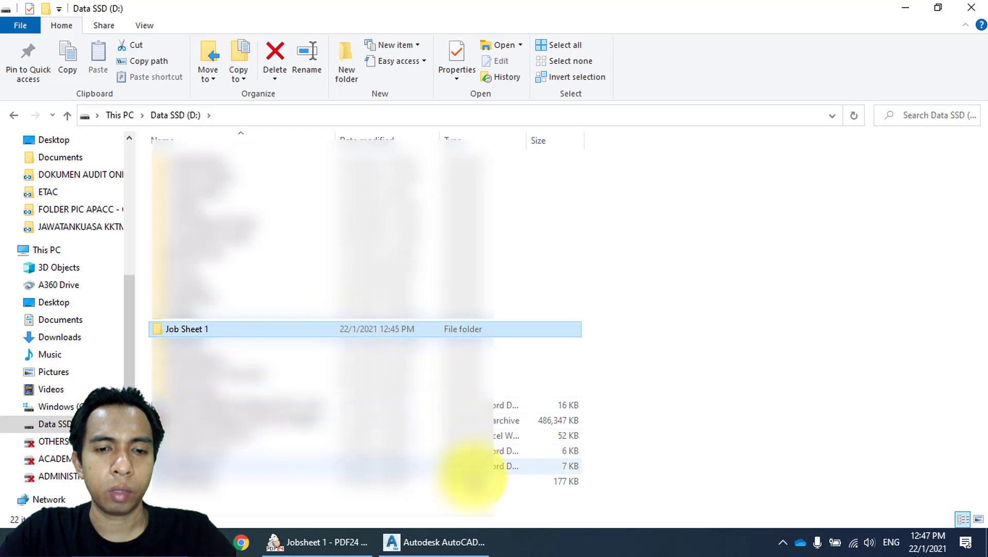
{"action": "left_click", "coordinate": [453, 539]}
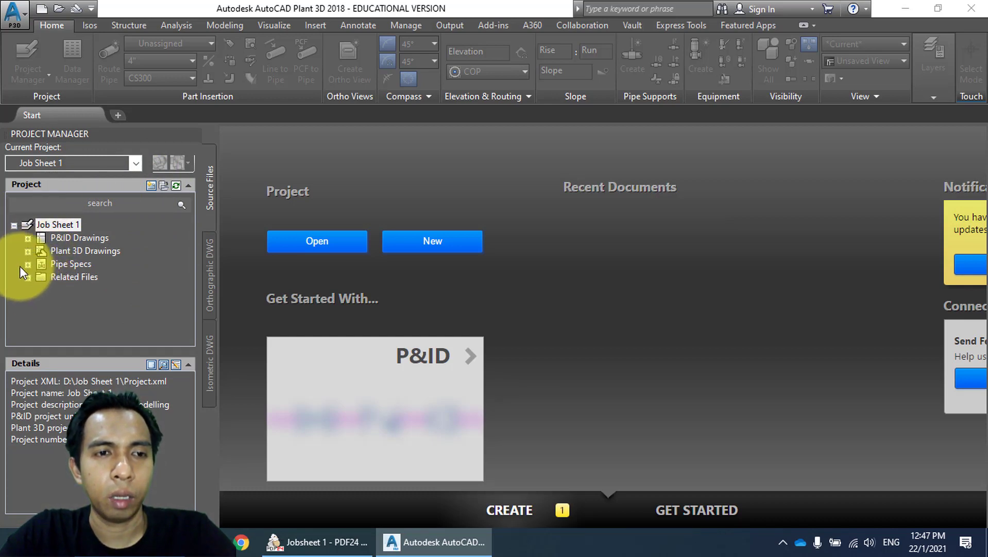
Examine the P&ID Drawings, Pipe Specs, Related Files and Plant 3D Drawings nodes of the Job Sheet 1 project.
{"action": "left_click", "coordinate": [28, 239]}
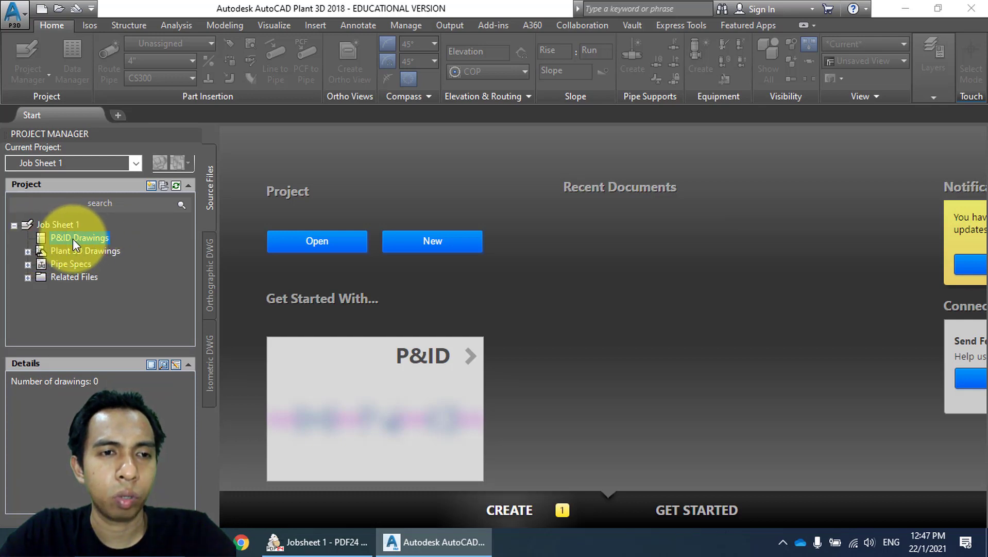
{"action": "left_click", "coordinate": [27, 264]}
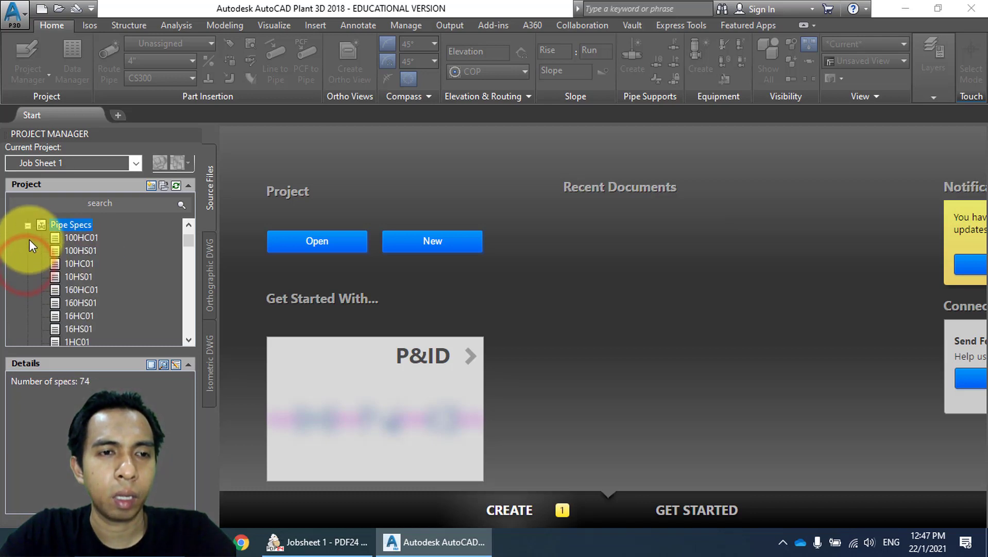
{"action": "left_click", "coordinate": [27, 225]}
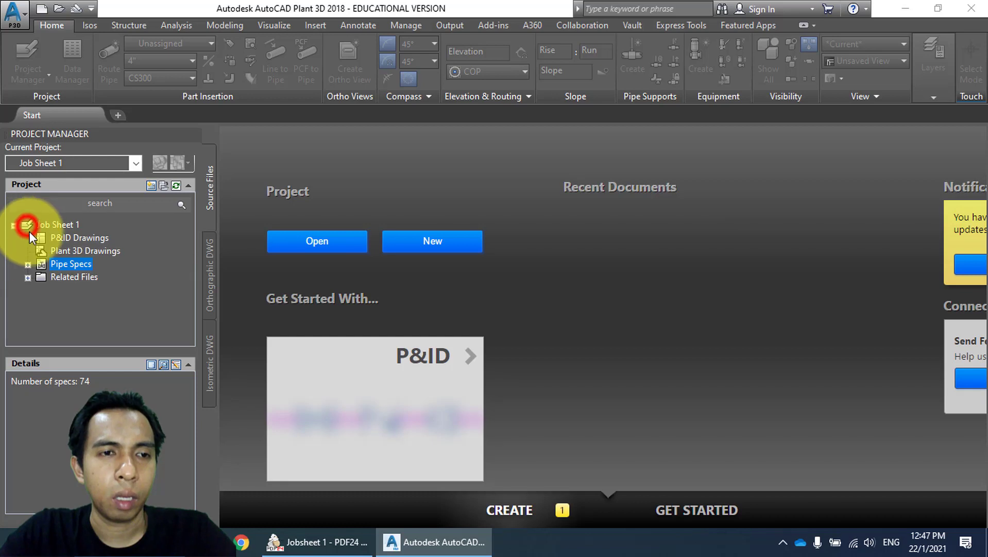
{"action": "left_click", "coordinate": [29, 276]}
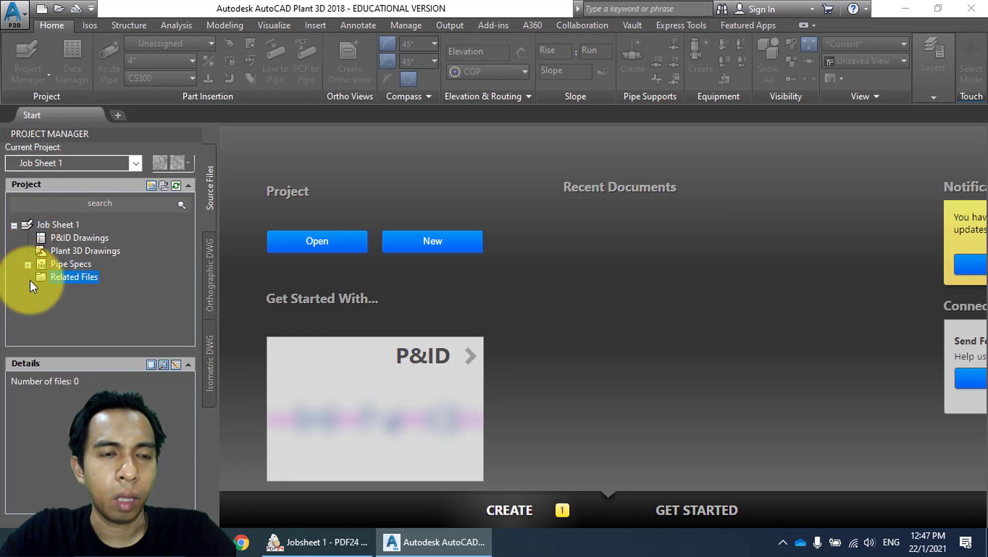
{"action": "left_click", "coordinate": [80, 253]}
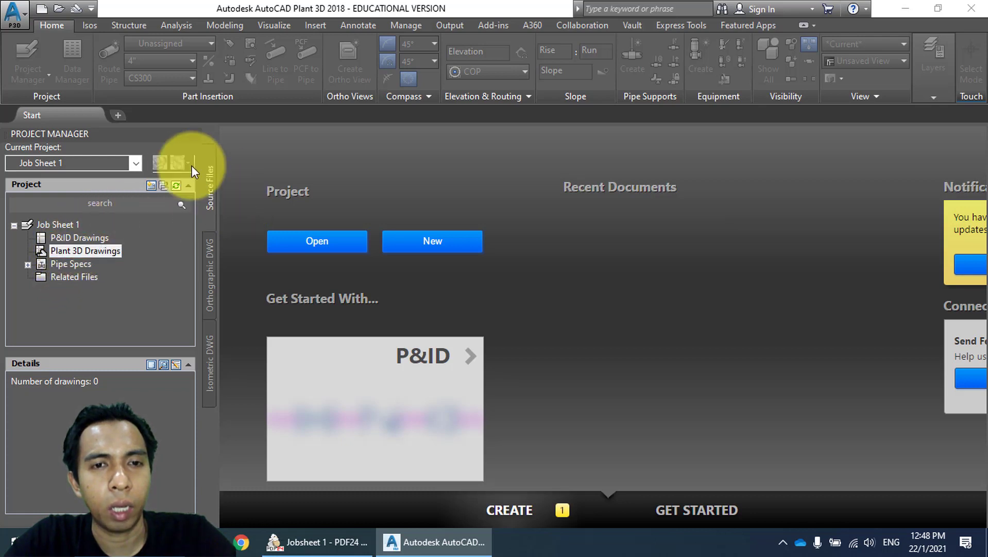
{"action": "left_click", "coordinate": [95, 312]}
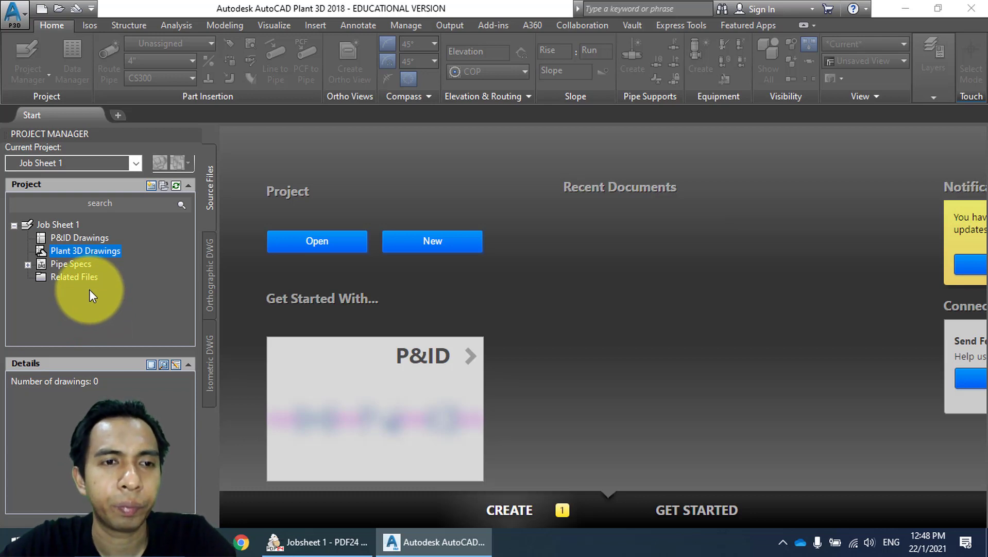
Create a new drawing named Structure under Plant 3D Drawings, using the Plant 3D ISO -Color Dependent Plot Styles.dwt template.
{"action": "left_click", "coordinate": [93, 249]}
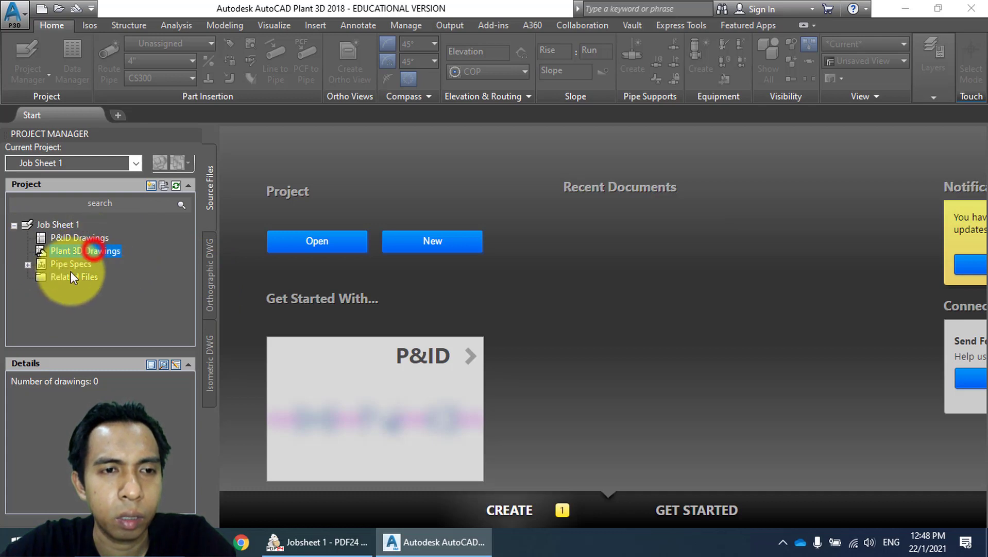
{"action": "right_click", "coordinate": [101, 250]}
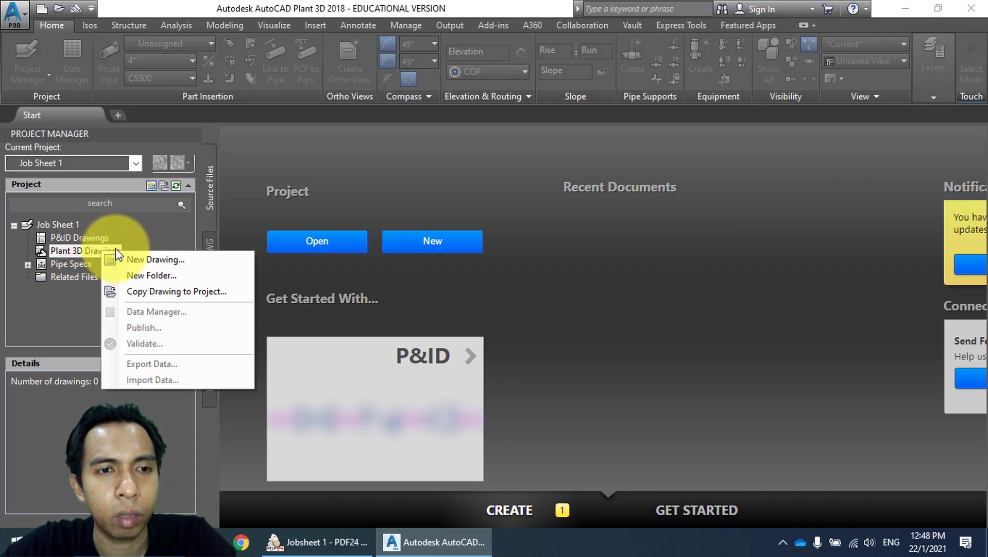
{"action": "left_click", "coordinate": [174, 258]}
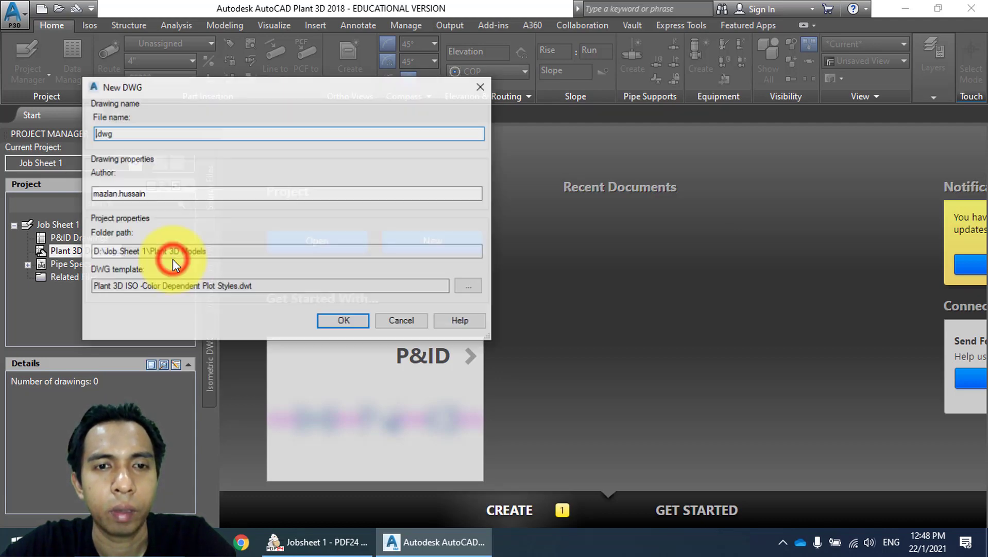
{"action": "left_click_drag", "start_coordinate": [191, 88], "coordinate": [432, 116]}
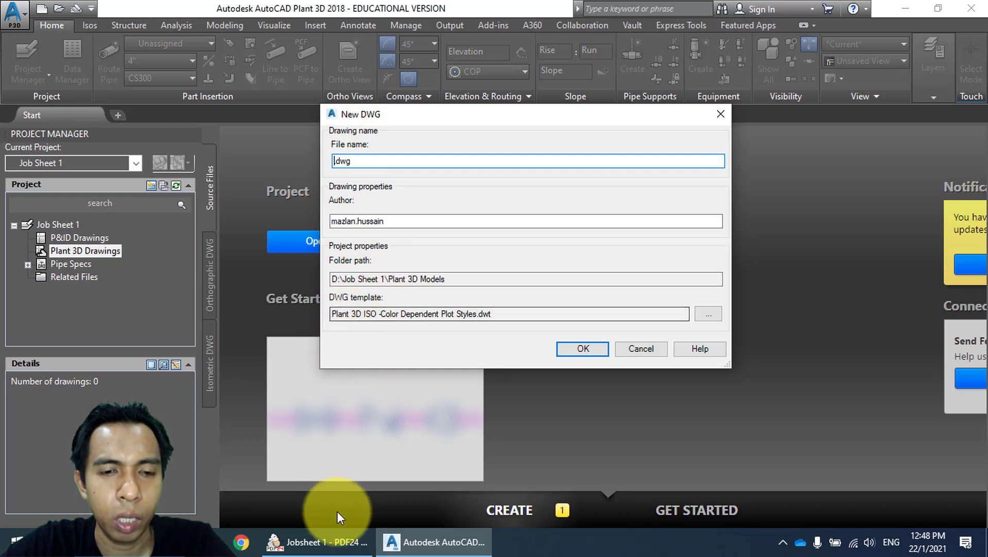
{"action": "mouse_move", "coordinate": [341, 546]}
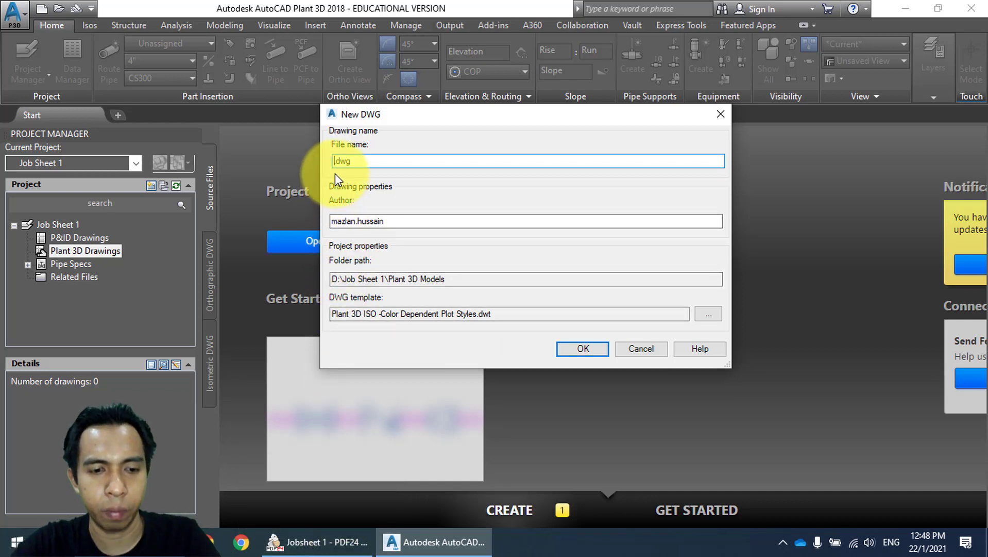
{"action": "type", "text": "tructure"}
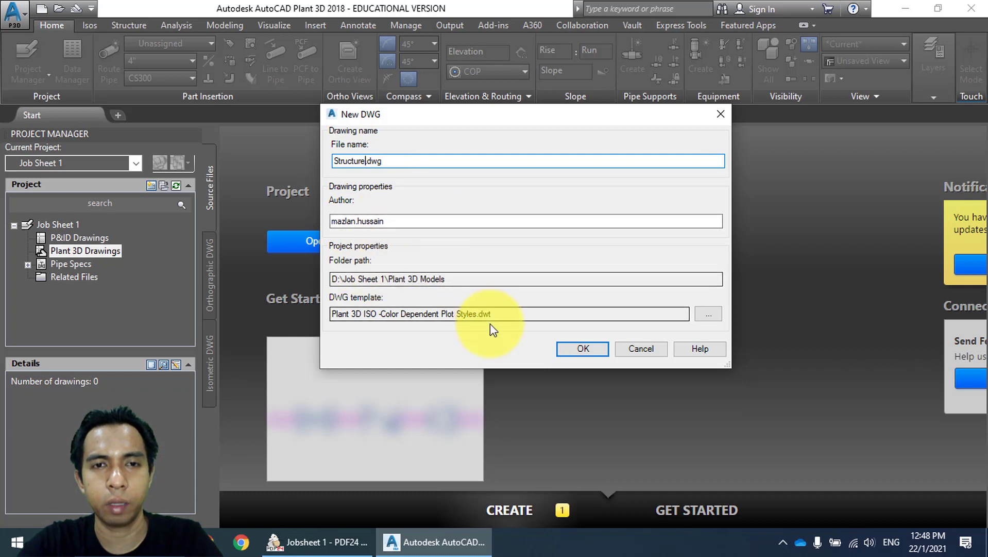
{"action": "left_click", "coordinate": [572, 347]}
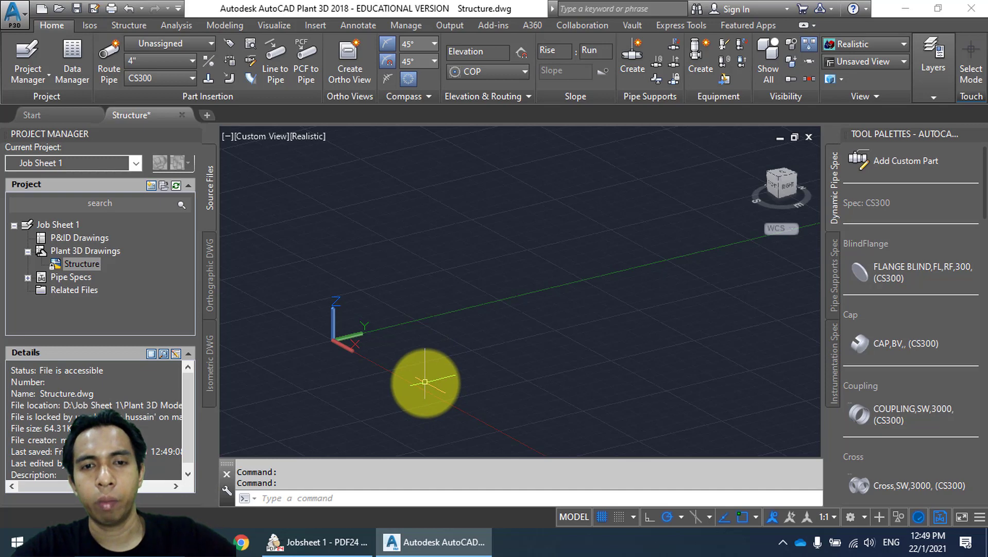
Read the column, beam, grating, handrail, stair and footing details in Jobsheet 1's general notes in PDF24 Reader, and return to AutoCAD Plant 3D.
{"action": "left_click", "coordinate": [319, 542]}
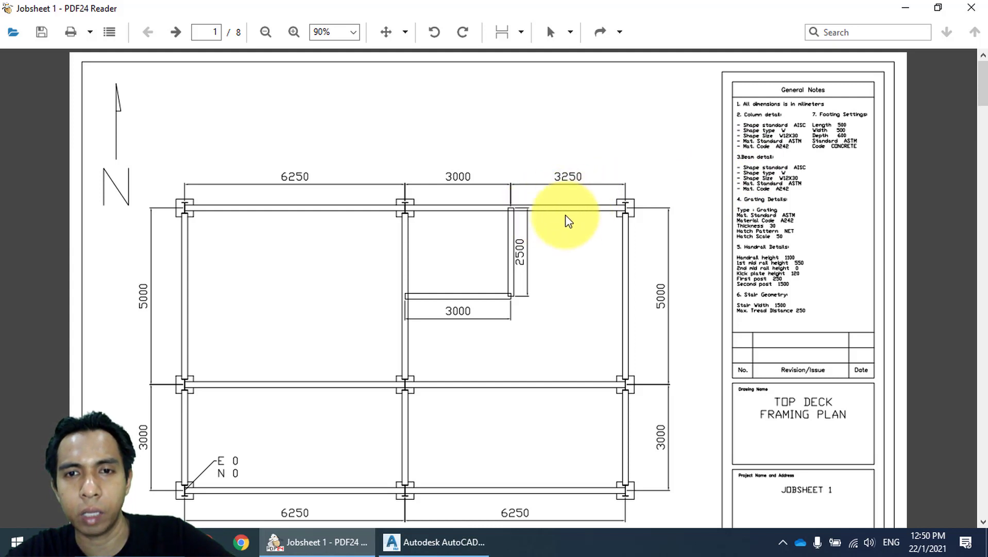
{"action": "left_click", "coordinate": [766, 210]}
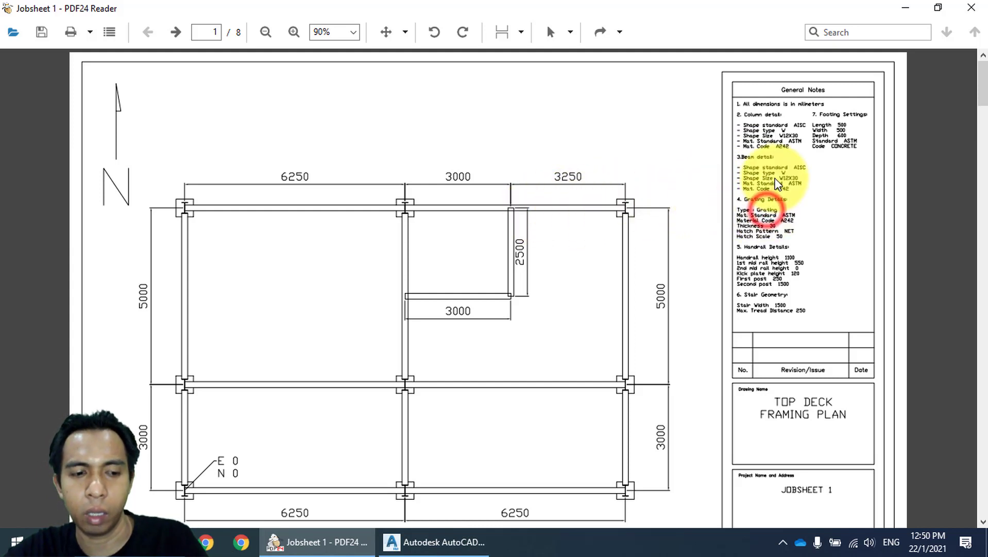
{"action": "scroll", "coordinate": [785, 191], "scroll_direction": "up", "scroll_amount": 3, "text": "ctrl"}
{"action": "left_click_drag", "start_coordinate": [797, 217], "coordinate": [364, 212]}
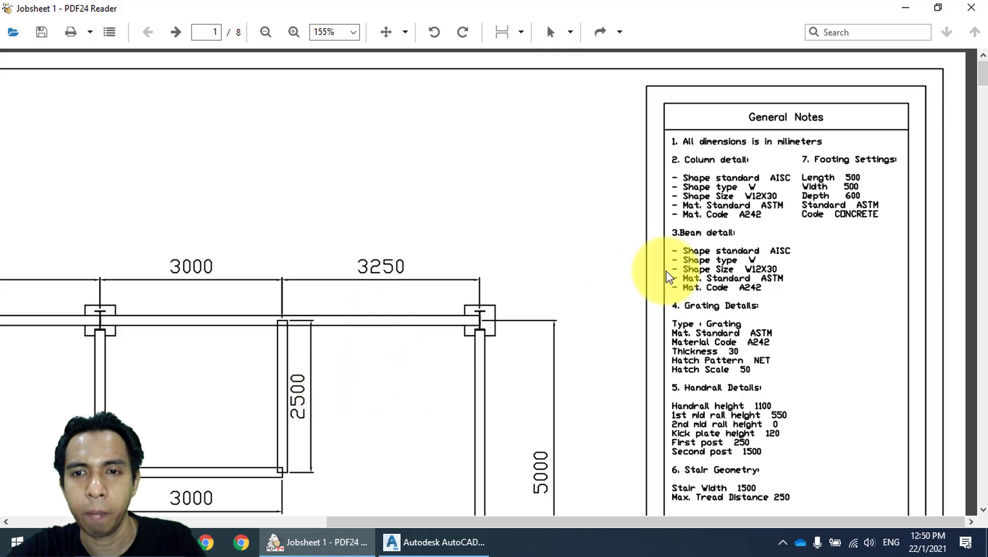
{"action": "left_click_drag", "start_coordinate": [665, 268], "coordinate": [657, 197]}
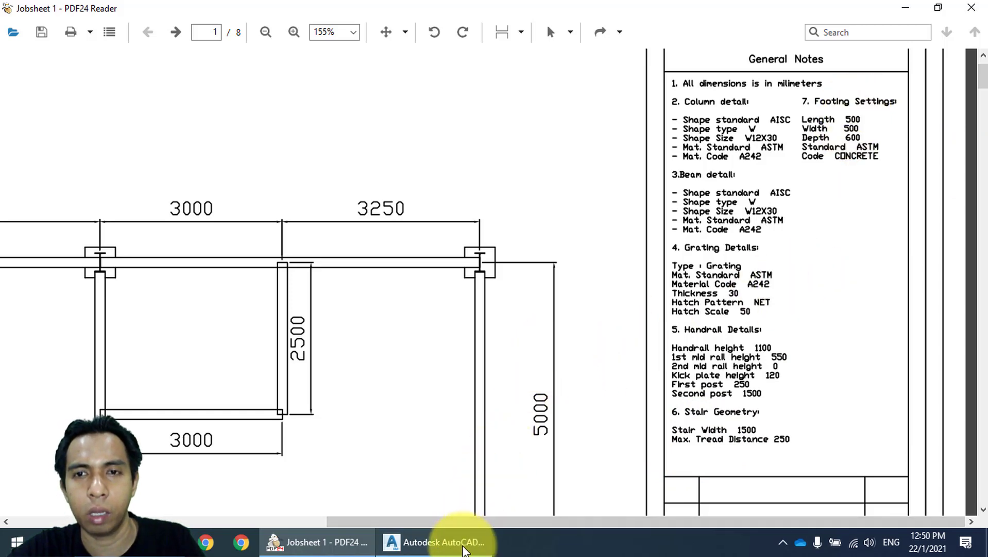
{"action": "left_click", "coordinate": [463, 545]}
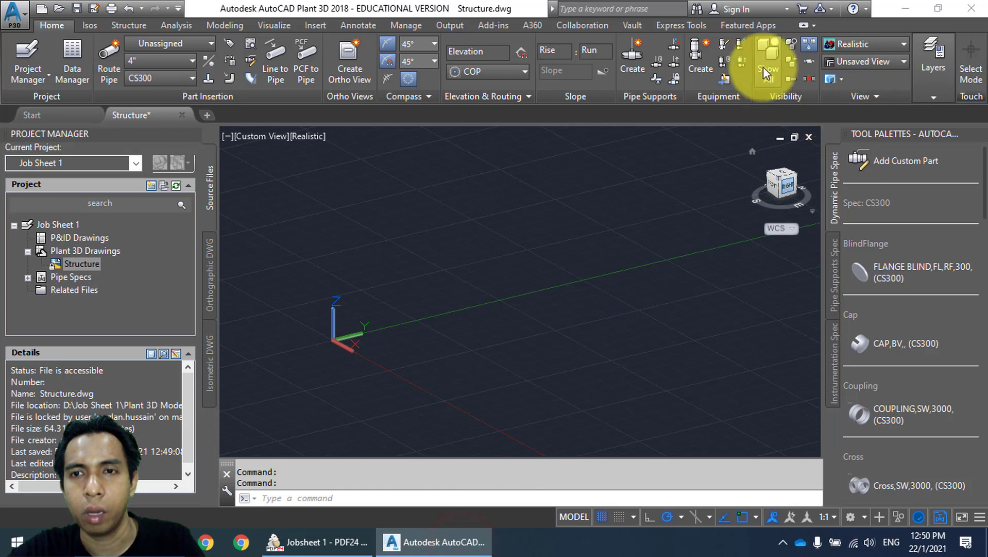
Open the Layer Properties Manager for the Structure drawing and create a new layer named Footing.
{"action": "left_click", "coordinate": [934, 57]}
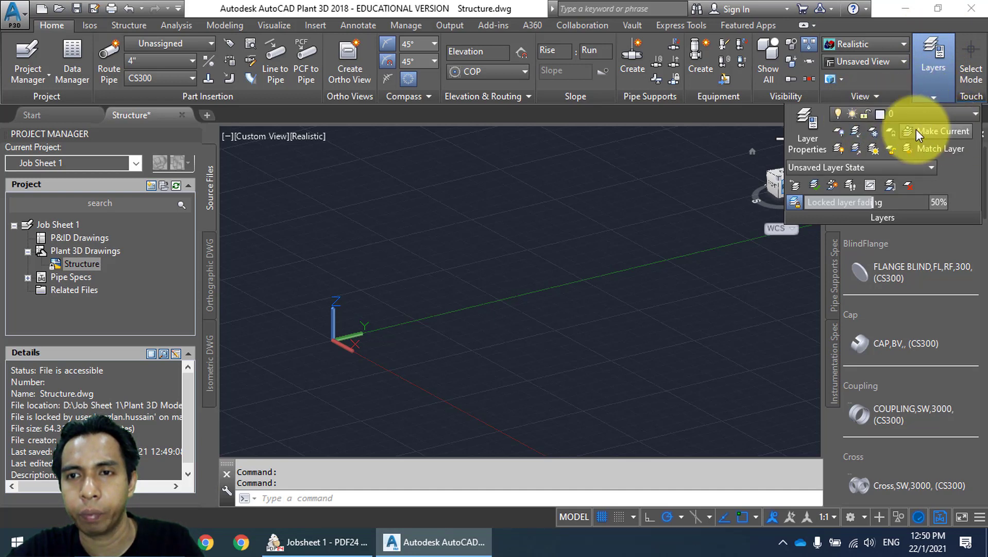
{"action": "left_click", "coordinate": [808, 125]}
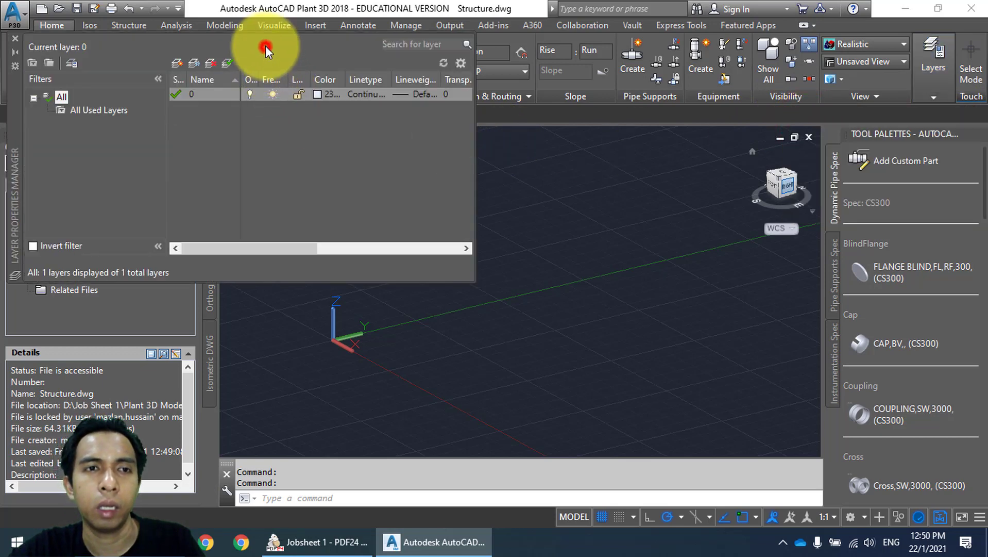
{"action": "left_click", "coordinate": [265, 45]}
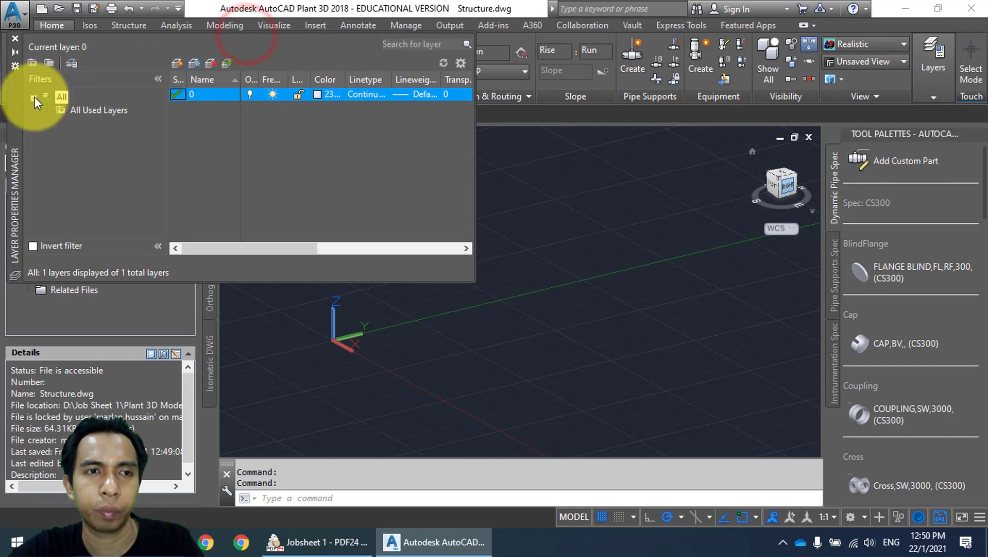
{"action": "left_click_drag", "start_coordinate": [17, 112], "coordinate": [306, 164]}
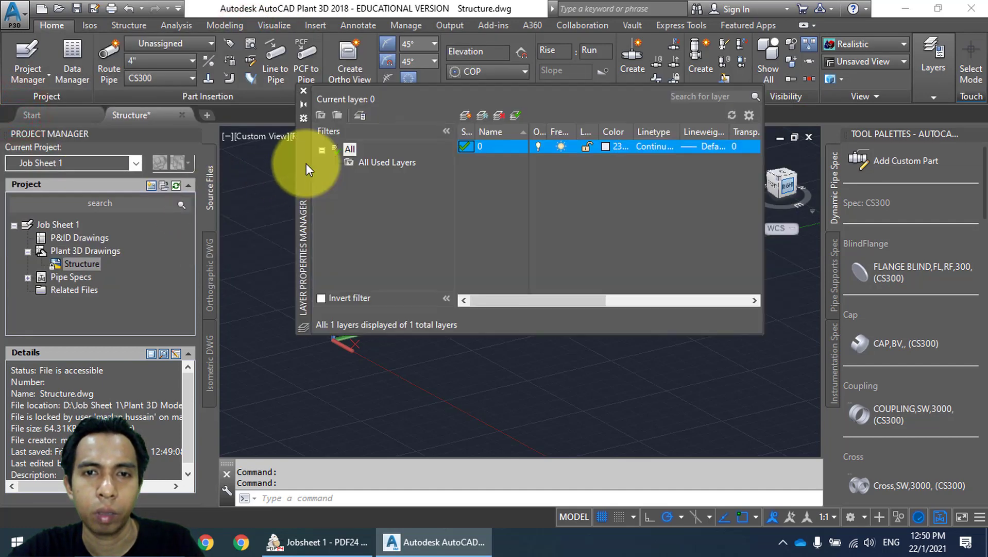
{"action": "left_click", "coordinate": [492, 207]}
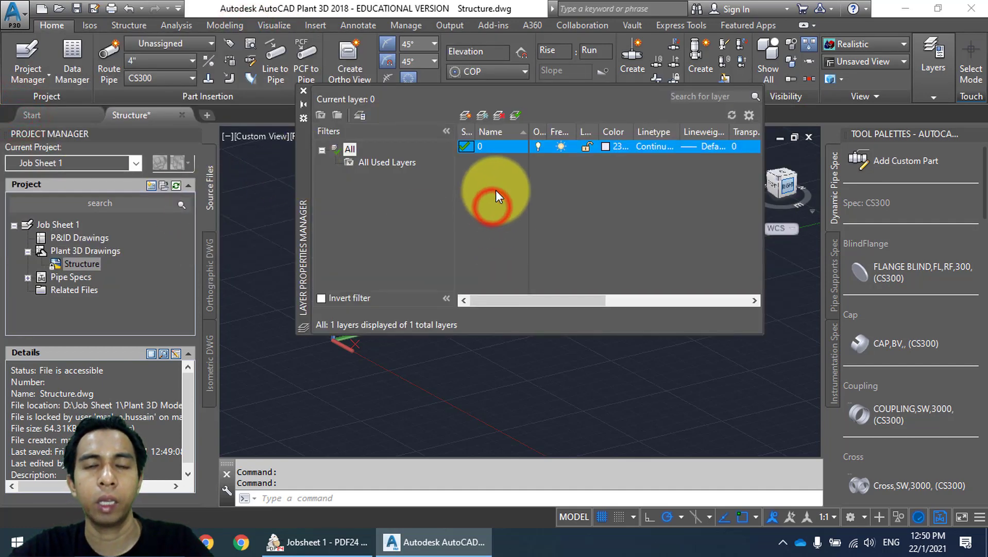
{"action": "left_click", "coordinate": [464, 115]}
{"action": "type", "text": "Foot"}
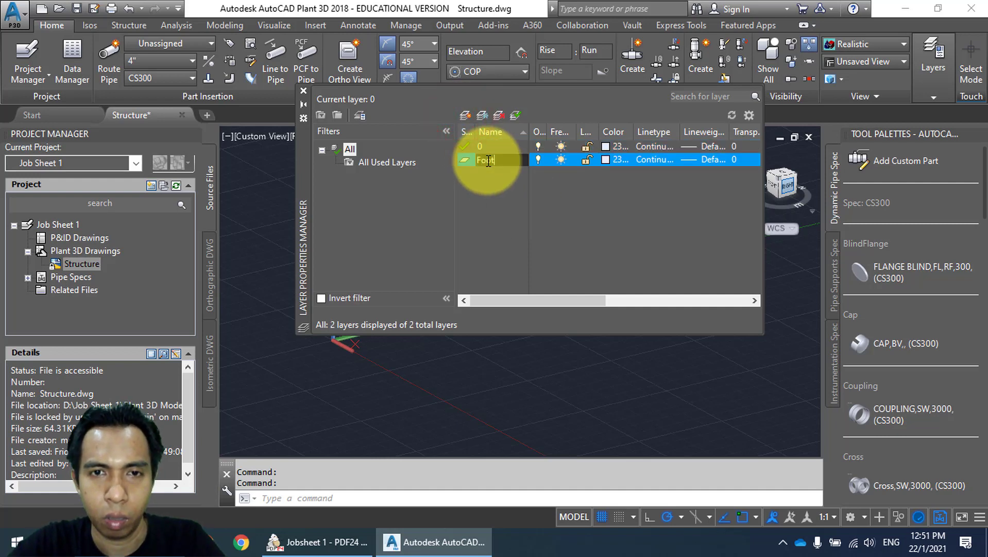
{"action": "type", "text": "ing"}
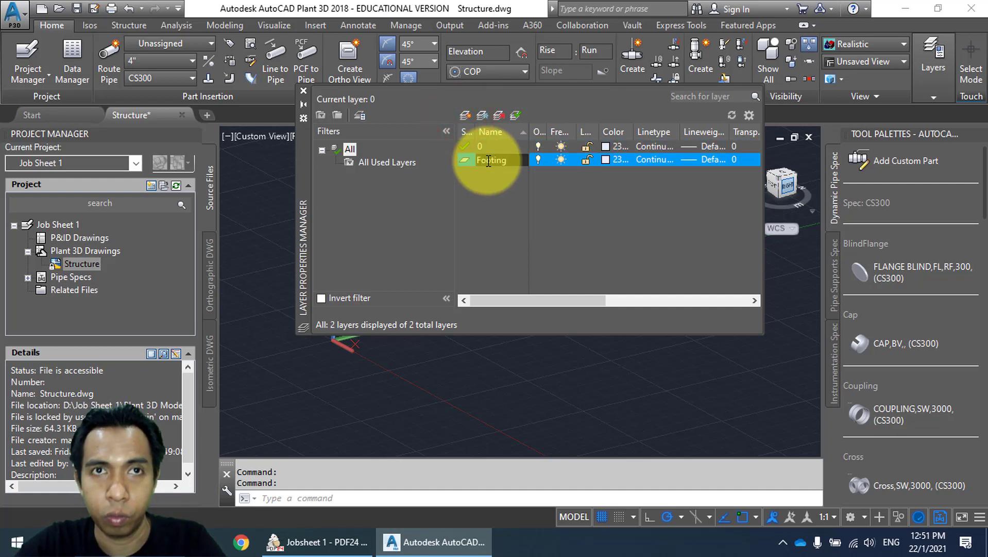
{"action": "left_click", "coordinate": [494, 202]}
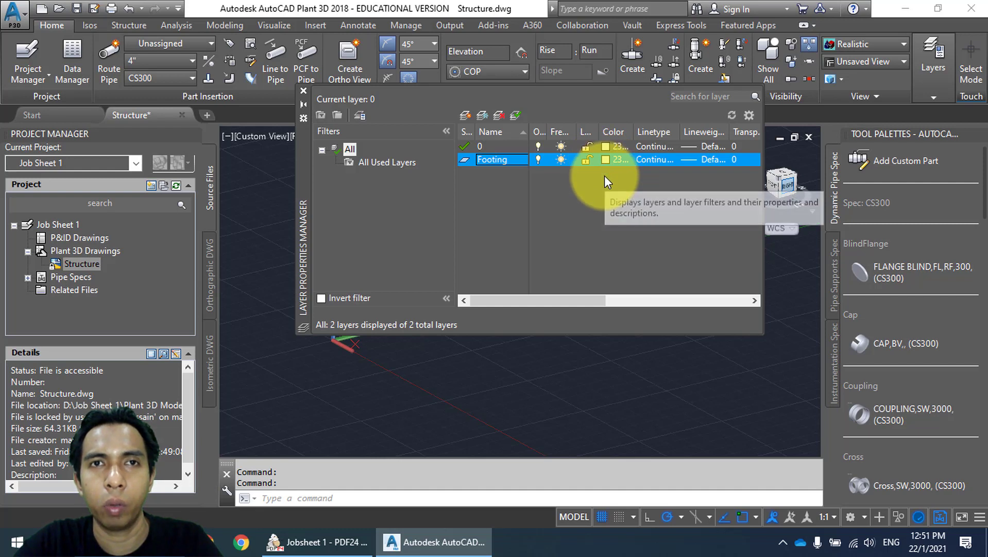
Create a layer named Members for the columns and beams, checking their details in Jobsheet 1's general notes.
{"action": "left_click", "coordinate": [469, 114]}
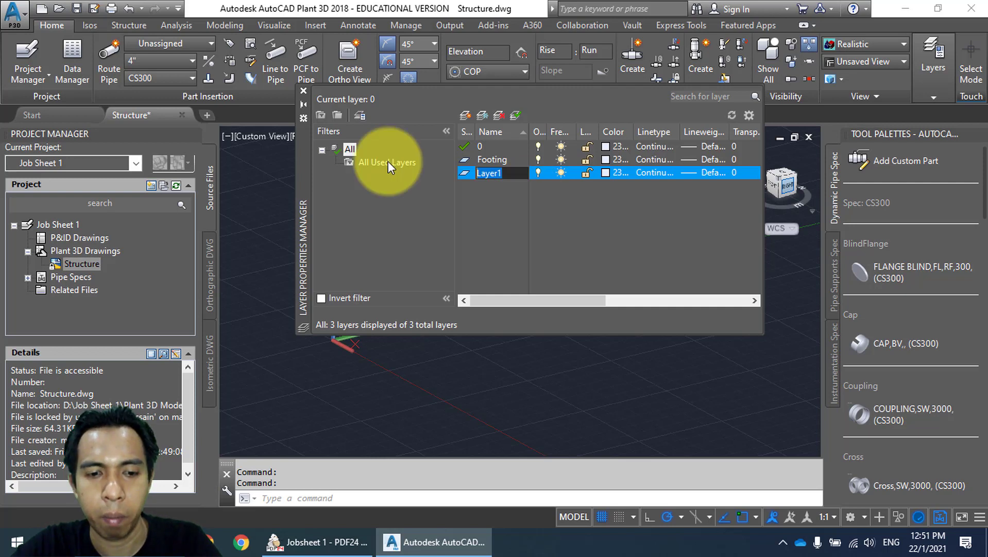
{"action": "type", "text": "Members"}
{"action": "key", "text": "Return"}
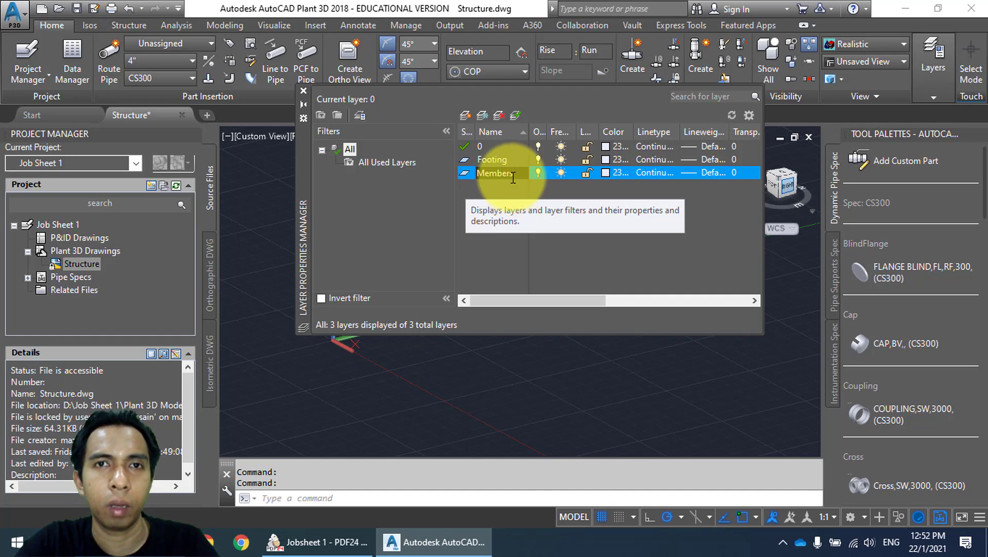
{"action": "left_click", "coordinate": [340, 538]}
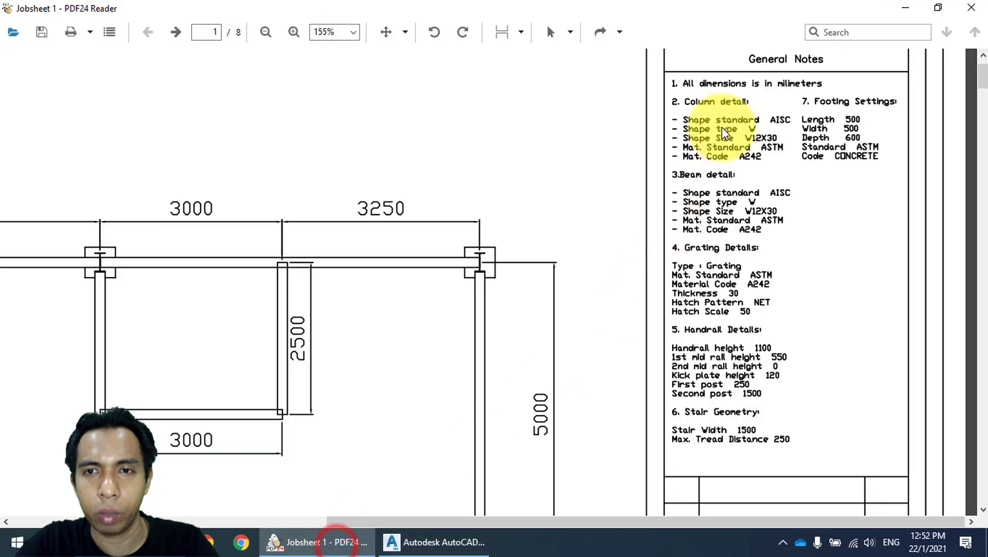
{"action": "left_click", "coordinate": [435, 542]}
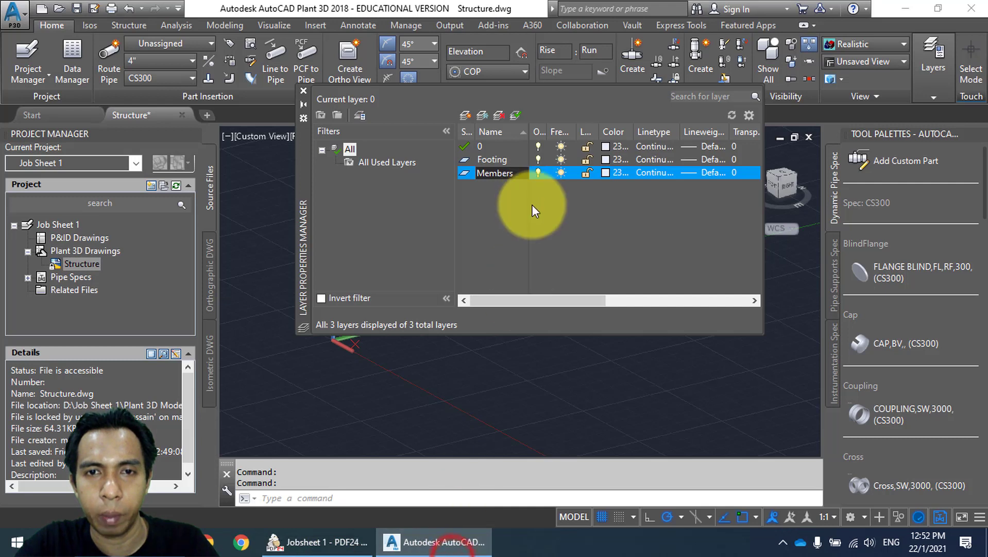
{"action": "left_click", "coordinate": [510, 203]}
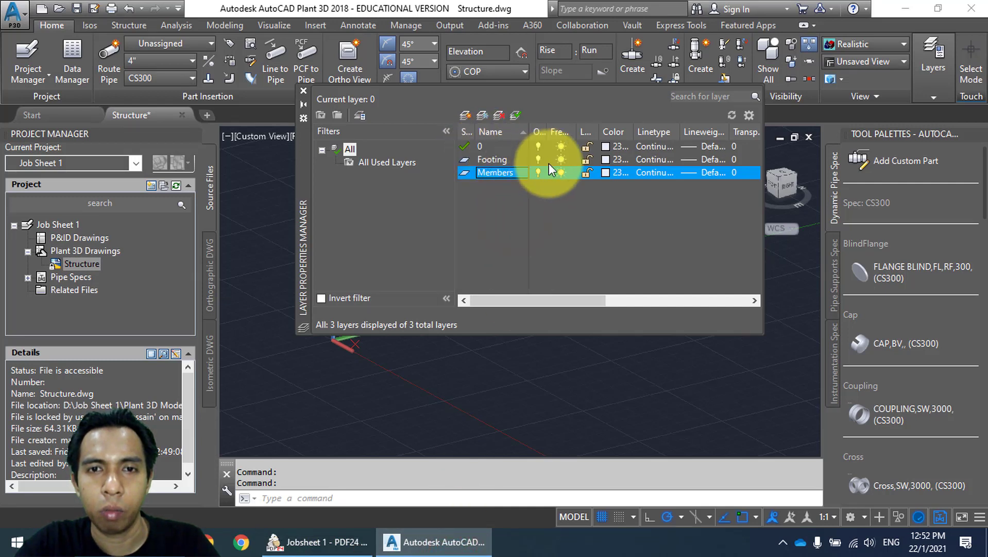
Set the Members layer's color to index color 5, blue.
{"action": "left_click", "coordinate": [607, 173]}
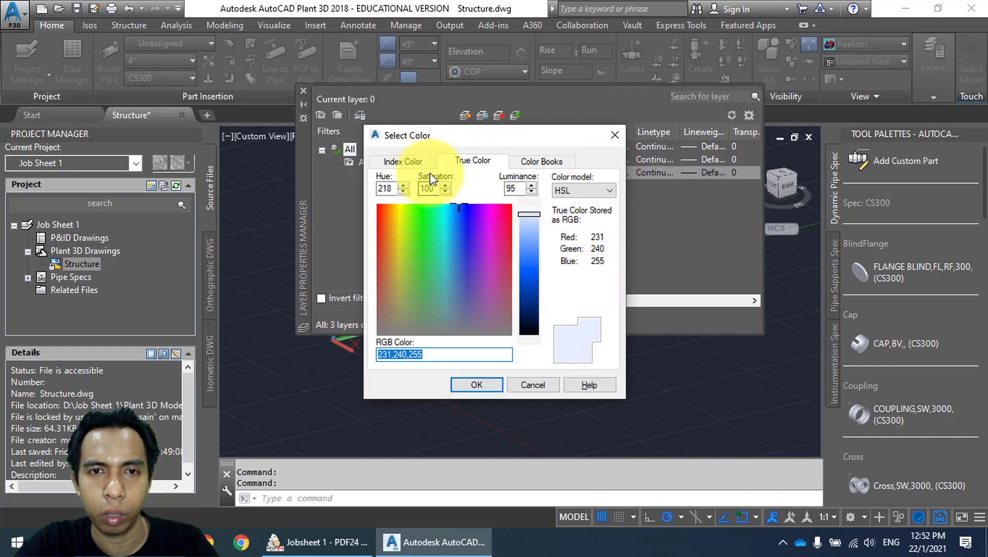
{"action": "left_click", "coordinate": [404, 160]}
{"action": "left_click", "coordinate": [437, 303]}
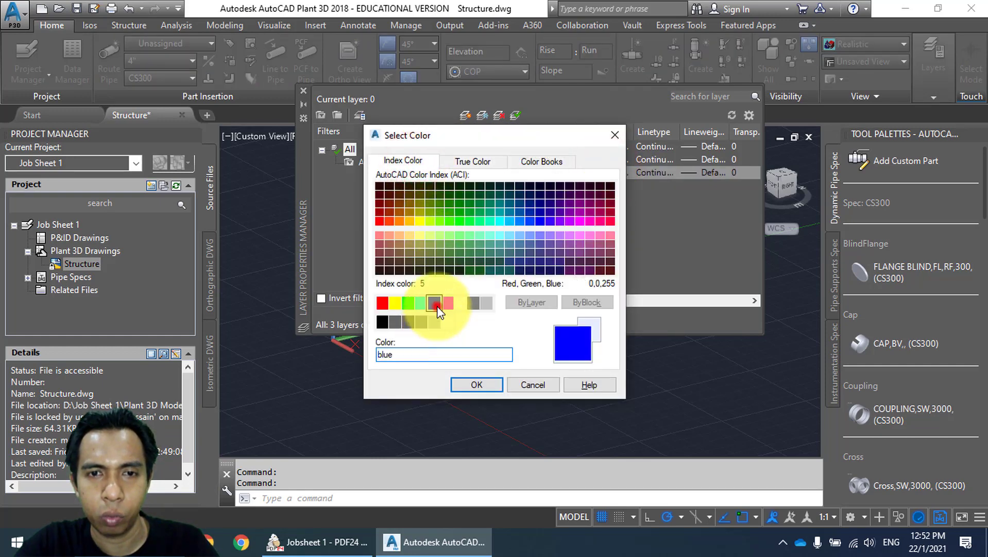
{"action": "left_click", "coordinate": [488, 382]}
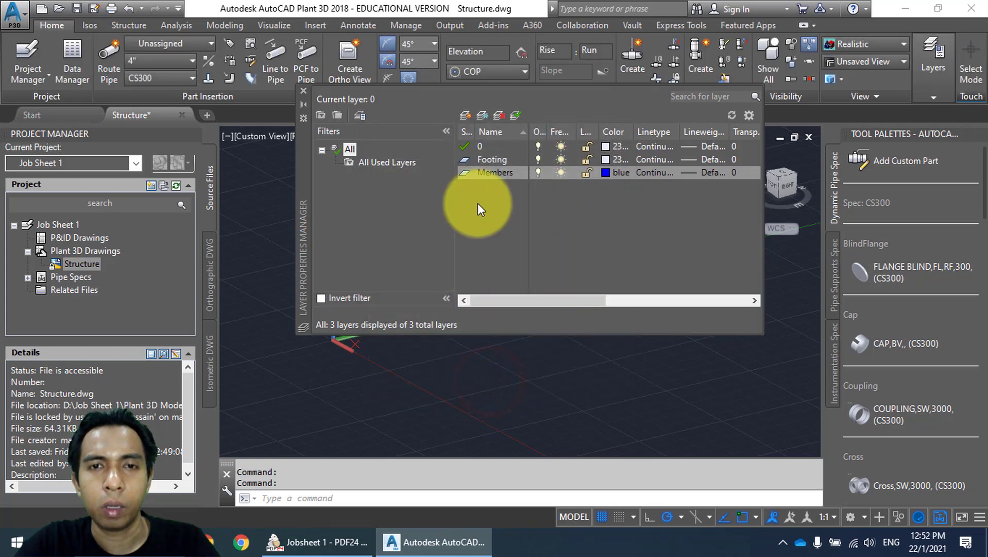
{"action": "left_click", "coordinate": [495, 204]}
Check the grating details in Jobsheet 1's general notes and create a layer named Grating based on layer 0.
{"action": "left_click", "coordinate": [482, 147]}
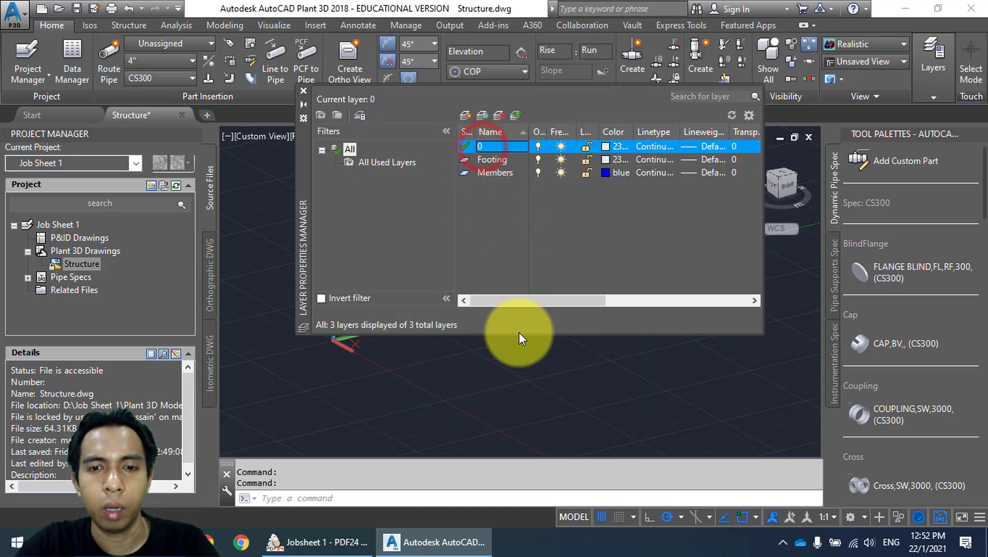
{"action": "left_click", "coordinate": [315, 542]}
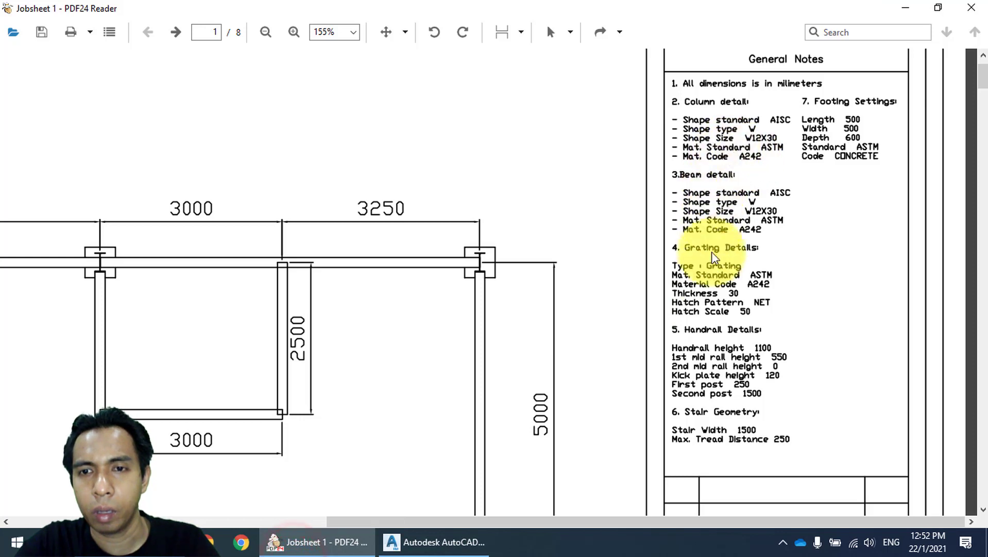
{"action": "left_click", "coordinate": [431, 544]}
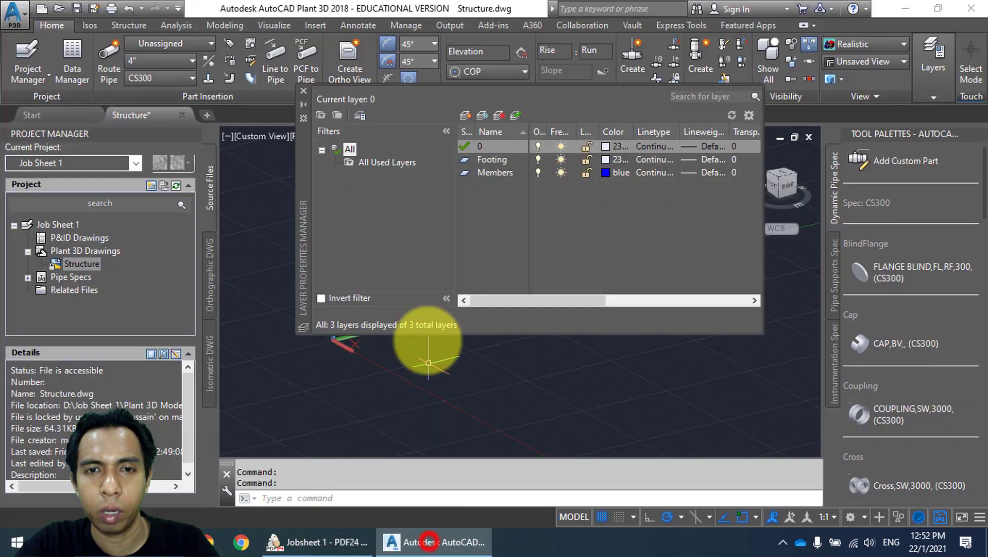
{"action": "left_click", "coordinate": [464, 115]}
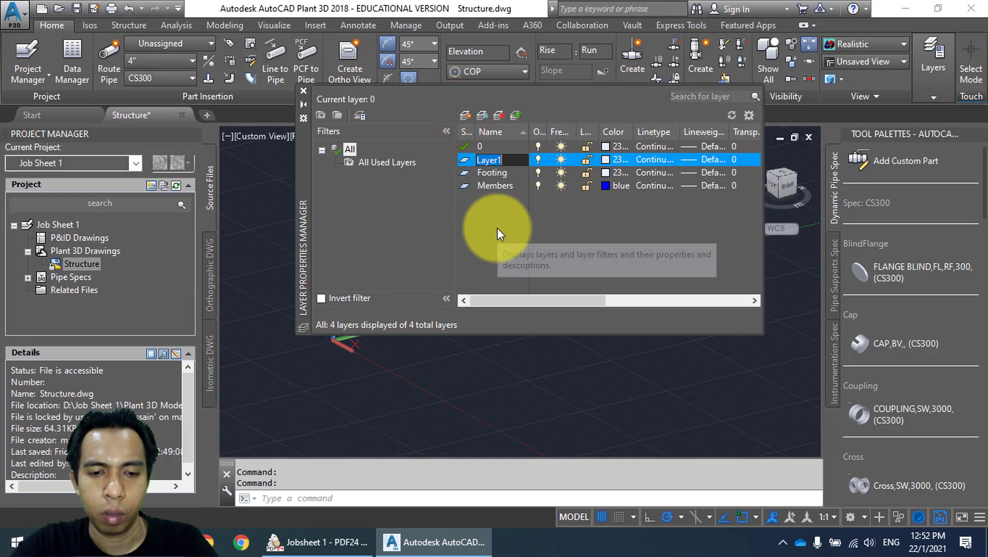
{"action": "type", "text": "Grating"}
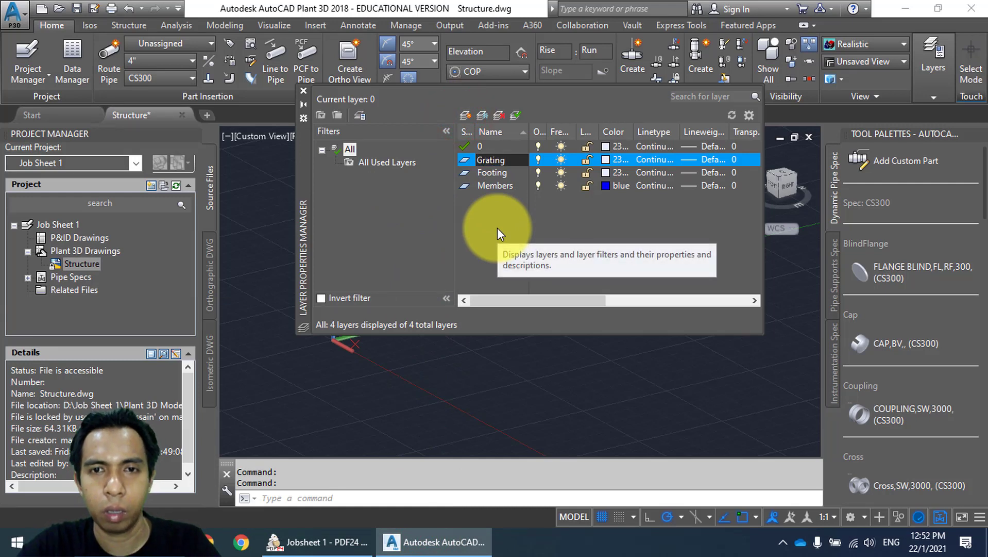
{"action": "left_click", "coordinate": [535, 228]}
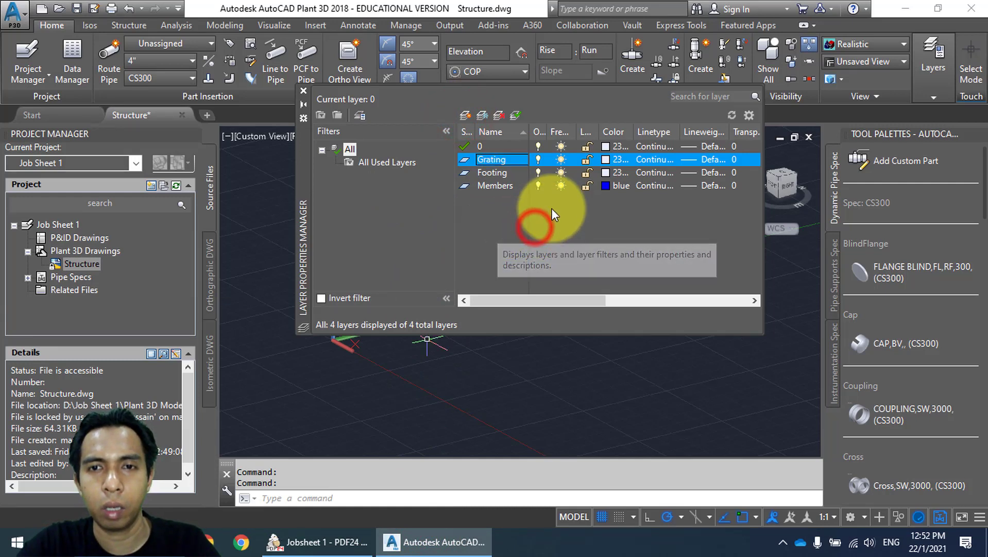
Set the Grating layer's color to index color 9.
{"action": "left_click", "coordinate": [620, 160]}
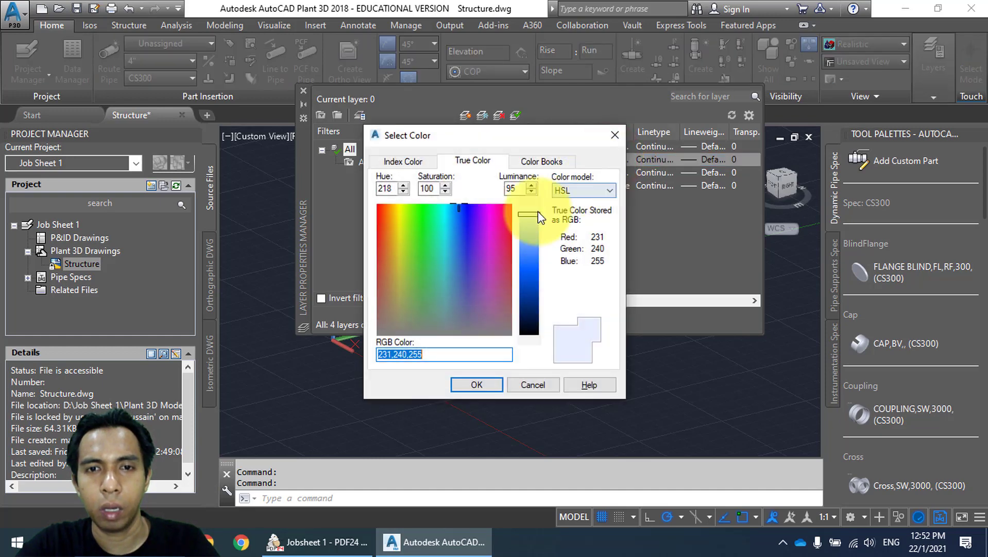
{"action": "left_click", "coordinate": [423, 161]}
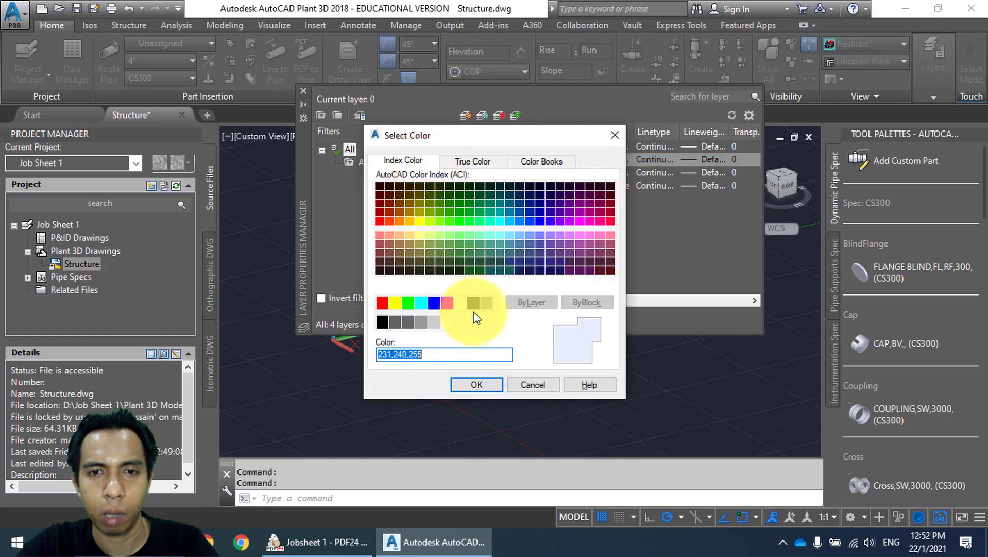
{"action": "left_click", "coordinate": [486, 303]}
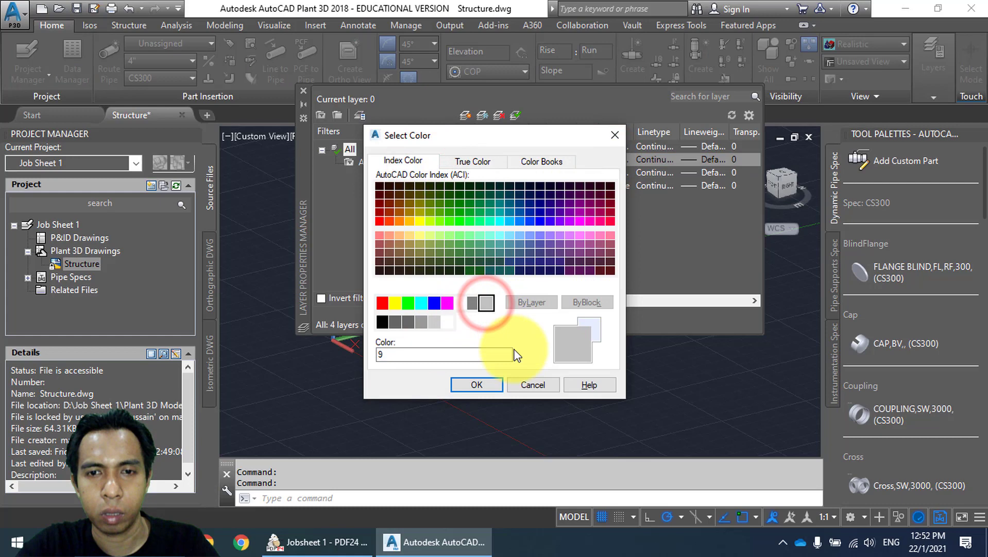
{"action": "left_click", "coordinate": [490, 384]}
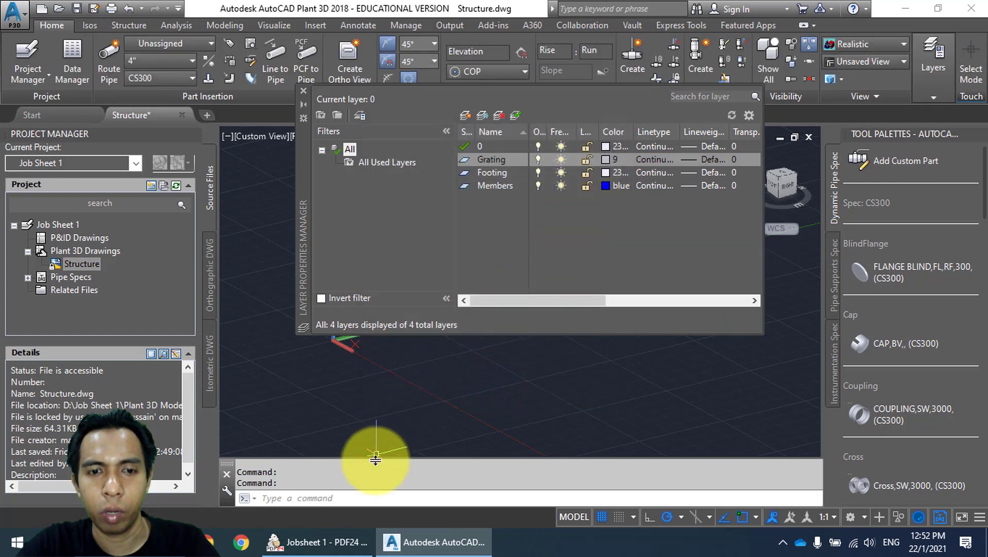
Check the handrail details in Jobsheet 1's general notes and create a layer named Hand Rail based on layer 0.
{"action": "left_click", "coordinate": [340, 541]}
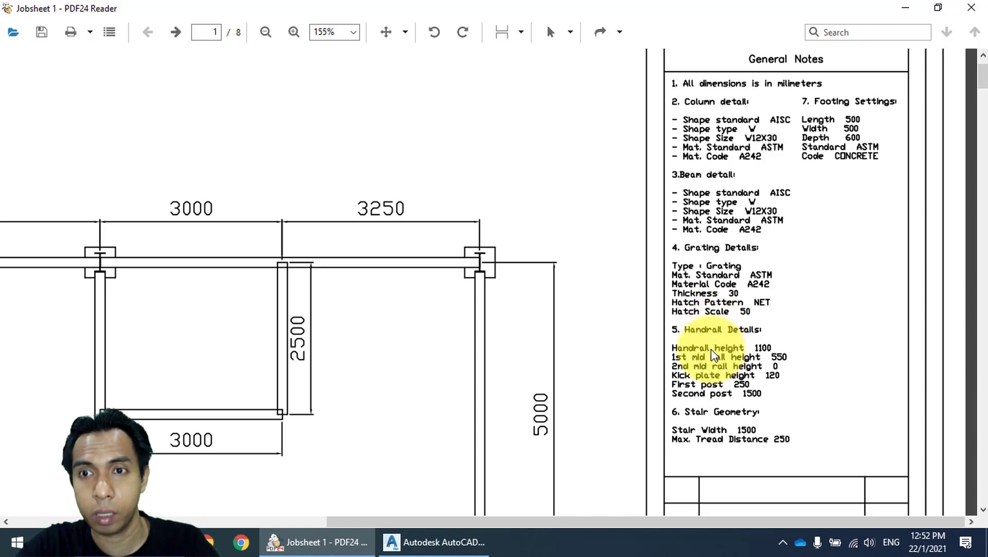
{"action": "left_click", "coordinate": [435, 542]}
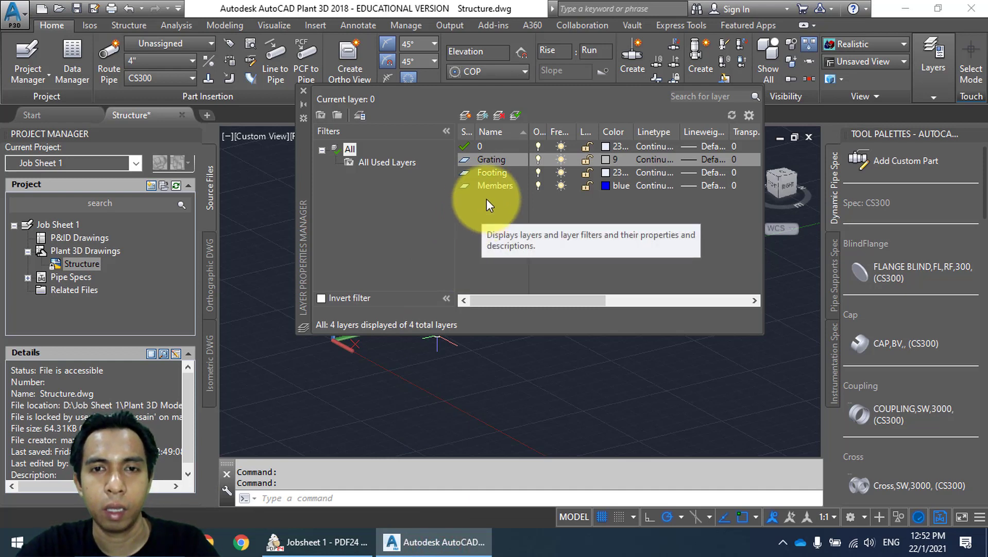
{"action": "left_click", "coordinate": [350, 540]}
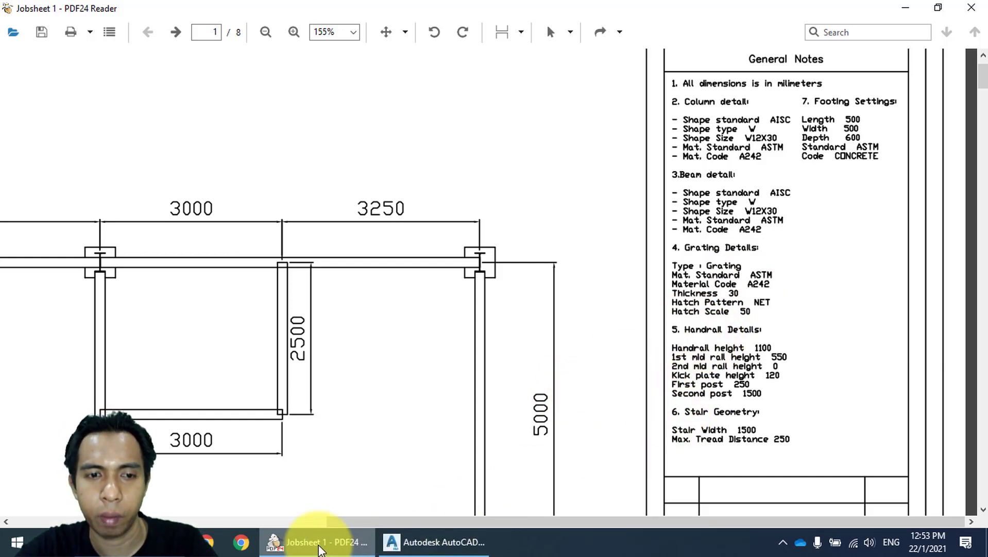
{"action": "left_click", "coordinate": [458, 542]}
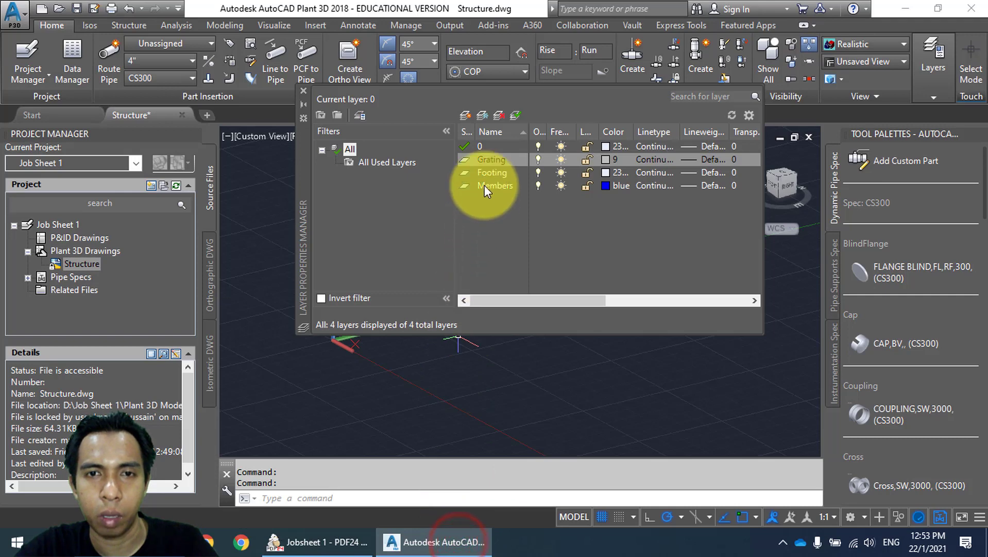
{"action": "left_click", "coordinate": [478, 146]}
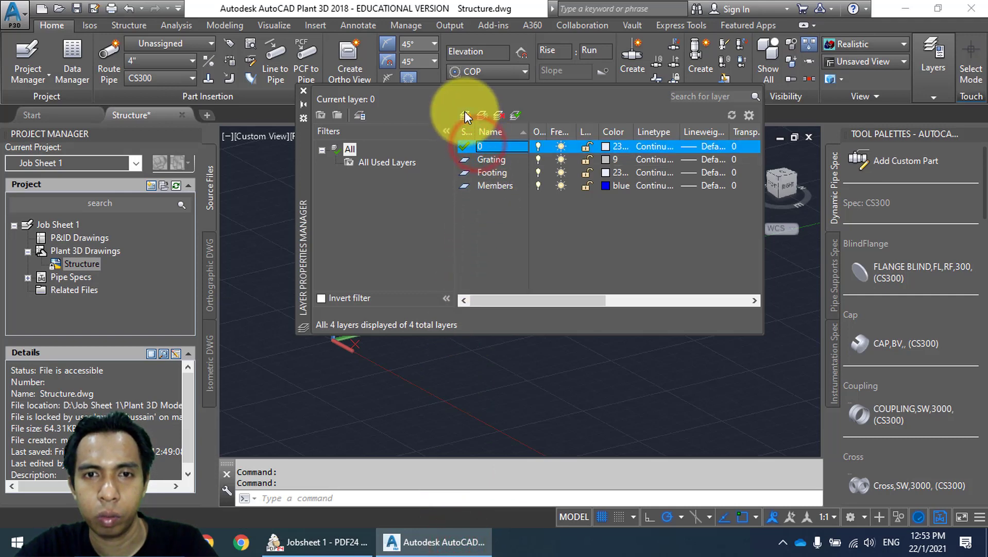
{"action": "left_click", "coordinate": [465, 114]}
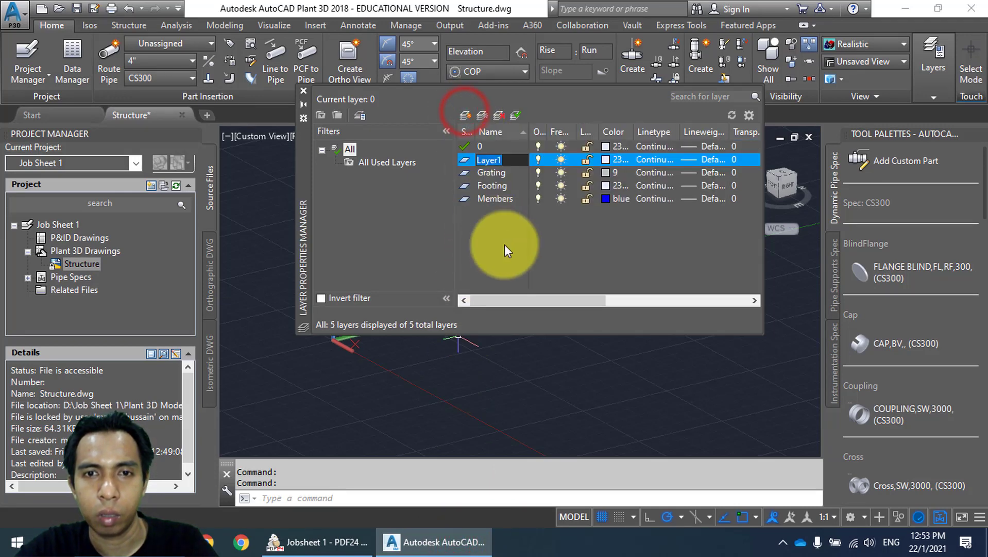
{"action": "type", "text": "Hand"}
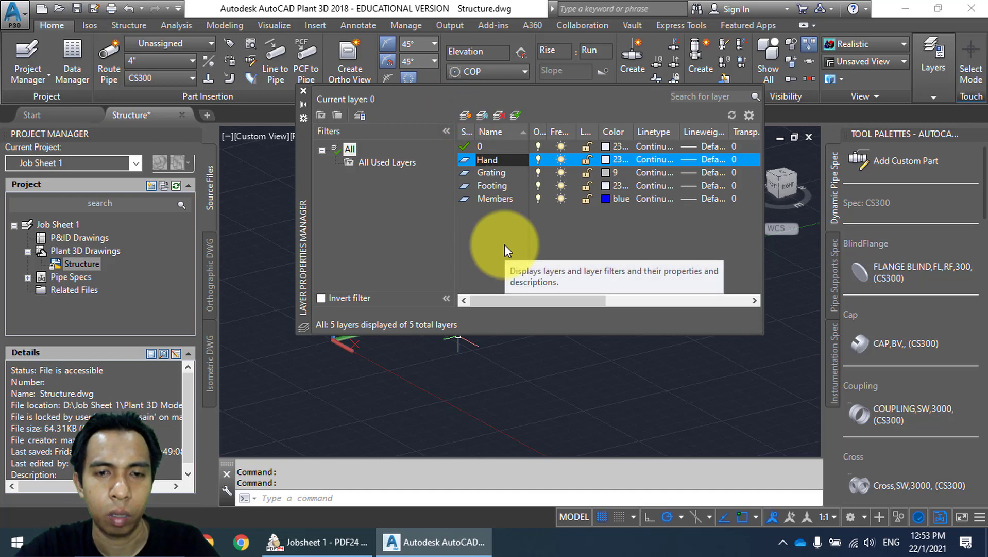
{"action": "type", "text": " Rail"}
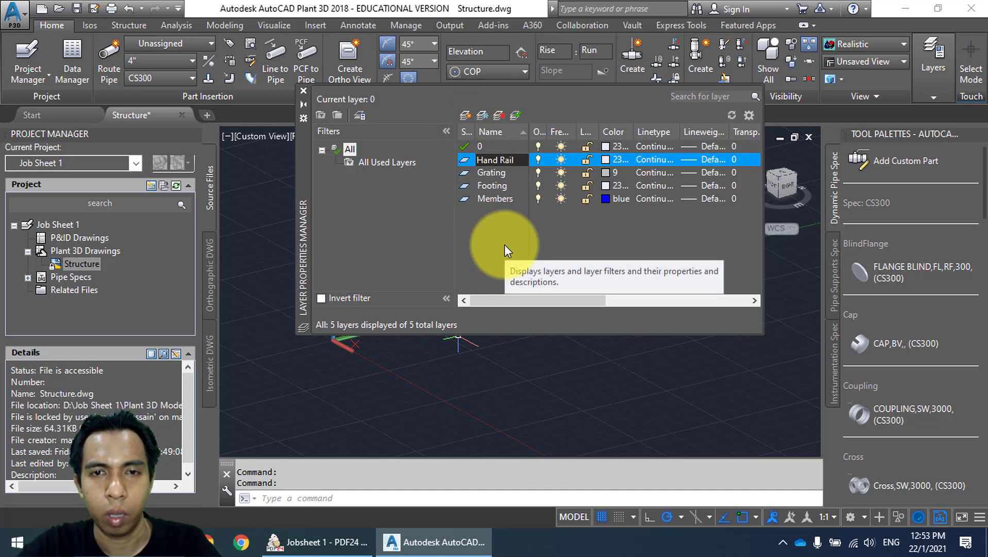
{"action": "left_click", "coordinate": [500, 221]}
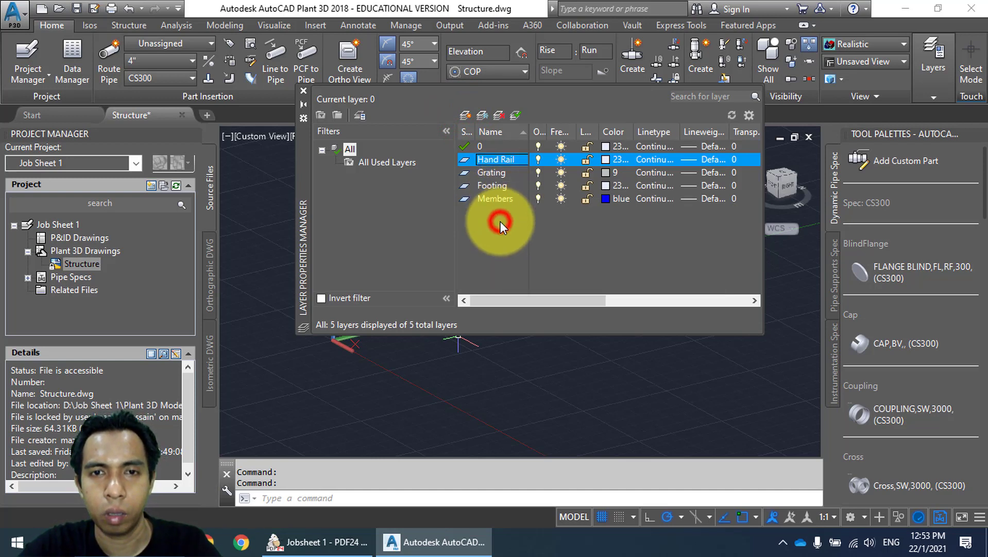
Set the Hand Rail layer's color to index color yellow.
{"action": "left_click", "coordinate": [608, 161]}
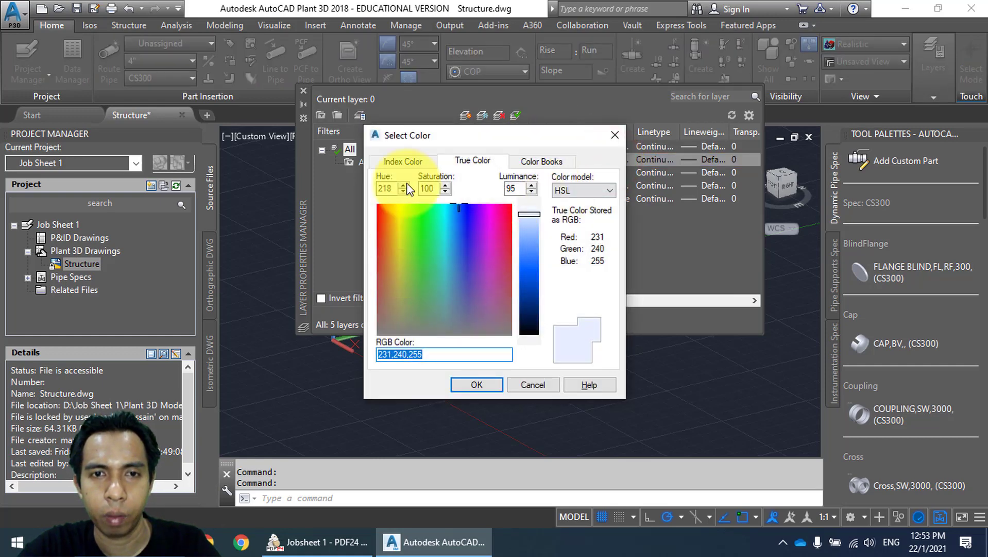
{"action": "left_click", "coordinate": [403, 161]}
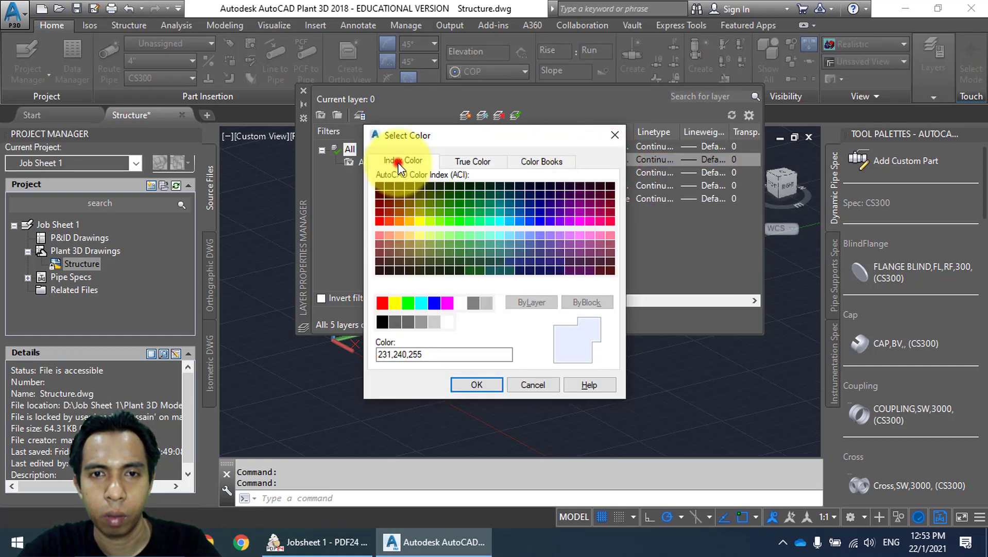
{"action": "left_click", "coordinate": [395, 303]}
{"action": "left_click", "coordinate": [475, 385]}
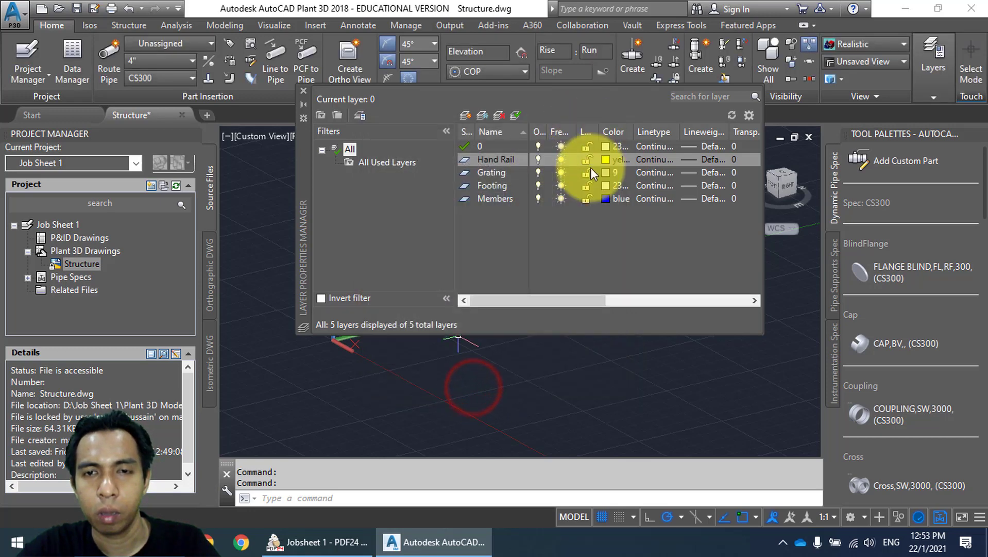
Check the stair details in Jobsheet 1's general notes and create a layer named Stair based on layer 0.
{"action": "left_click", "coordinate": [475, 144]}
{"action": "left_click", "coordinate": [464, 116]}
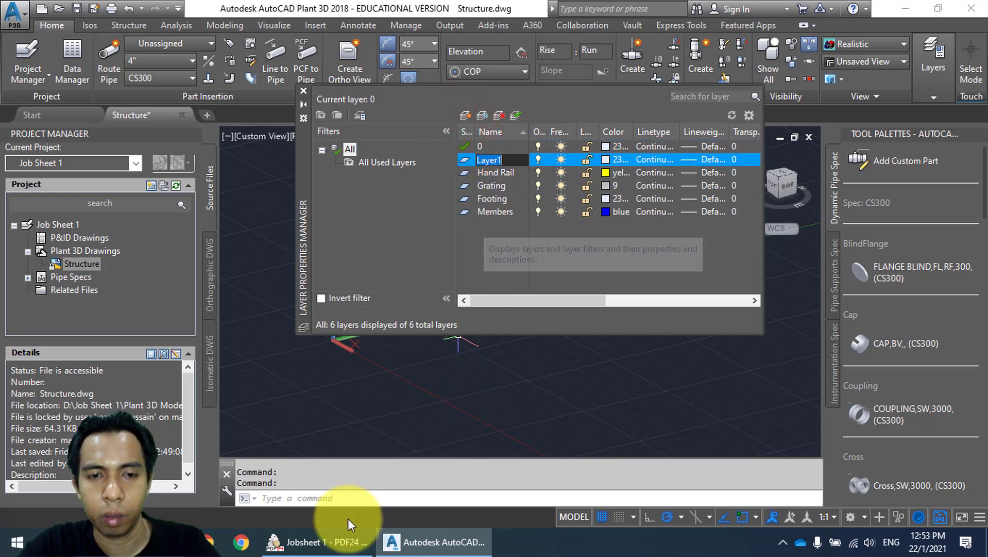
{"action": "left_click", "coordinate": [334, 542]}
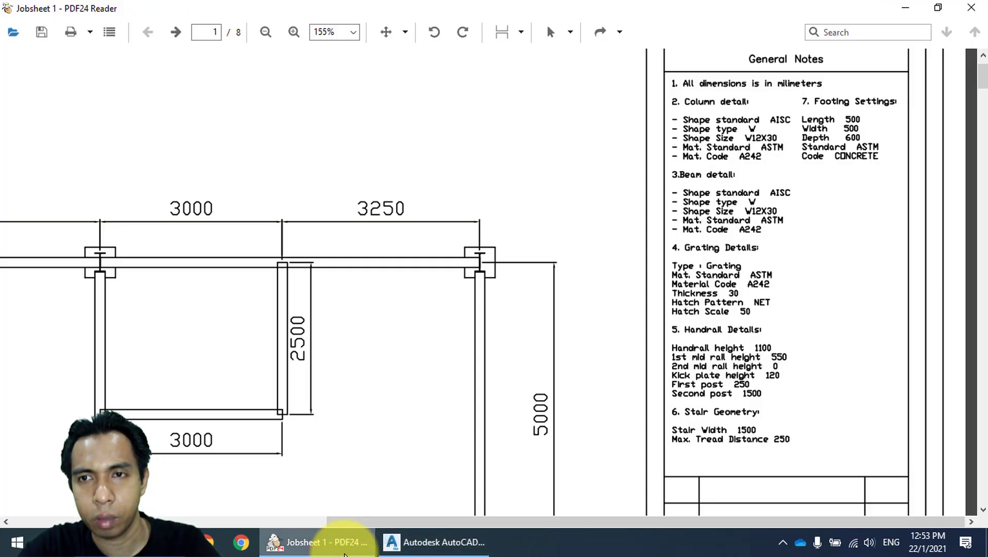
{"action": "left_click", "coordinate": [479, 548]}
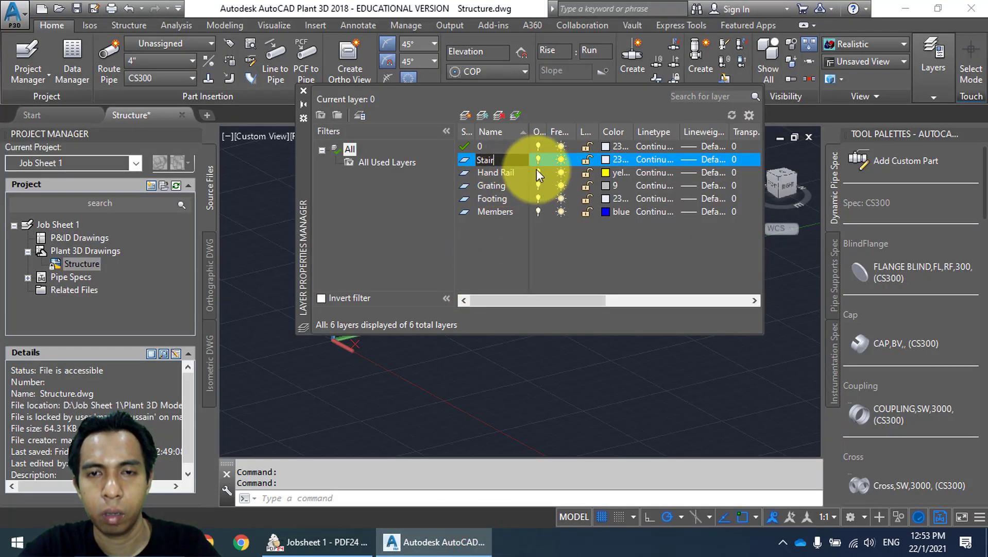
{"action": "left_click", "coordinate": [606, 160]}
Set the Stair layer's color to index color green.
{"action": "left_click", "coordinate": [606, 159]}
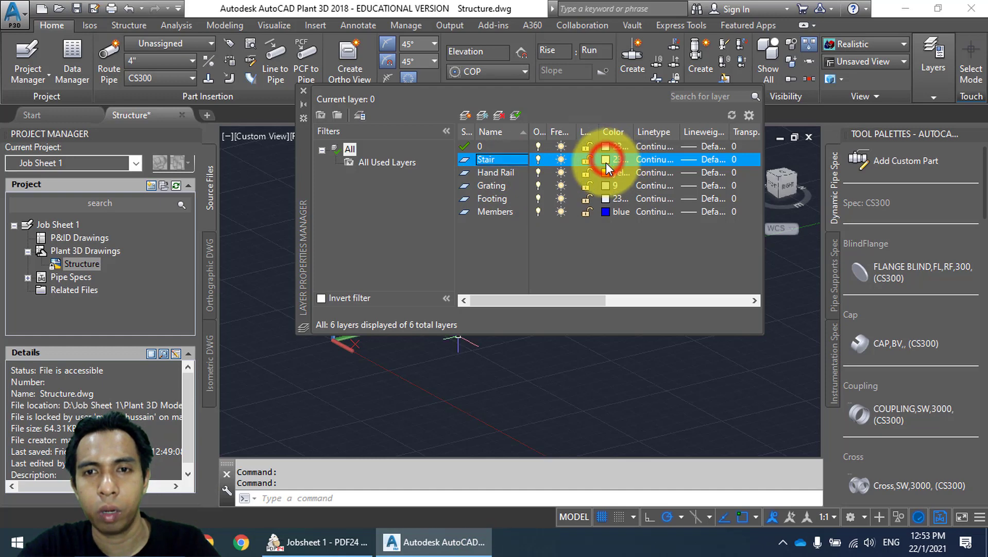
{"action": "left_click", "coordinate": [377, 163]}
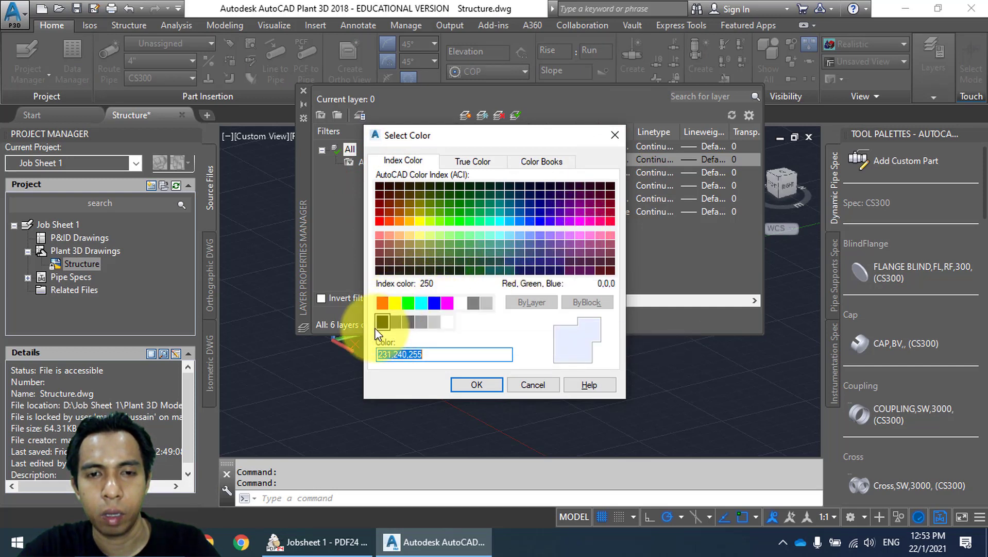
{"action": "left_click", "coordinate": [407, 305]}
{"action": "left_click", "coordinate": [491, 378]}
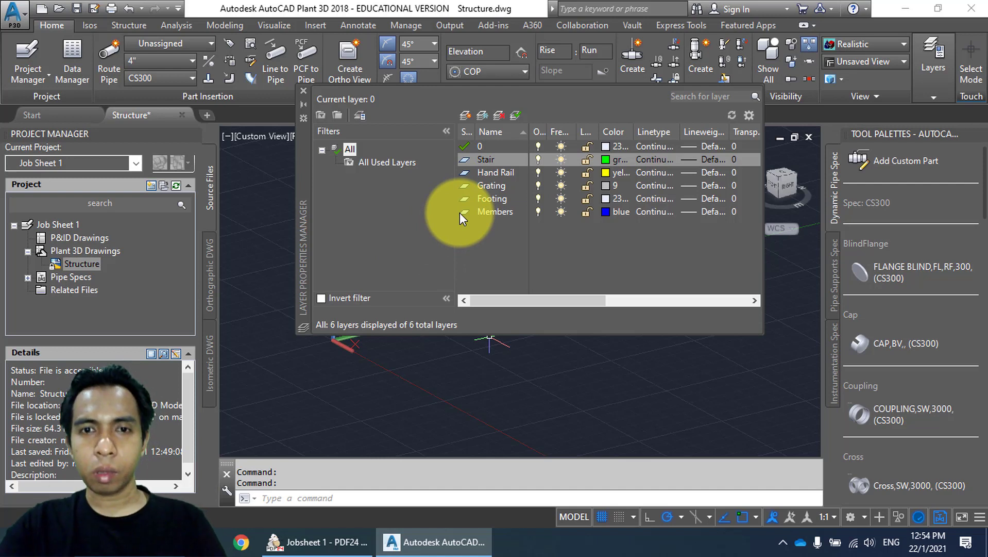
{"action": "left_click", "coordinate": [497, 242]}
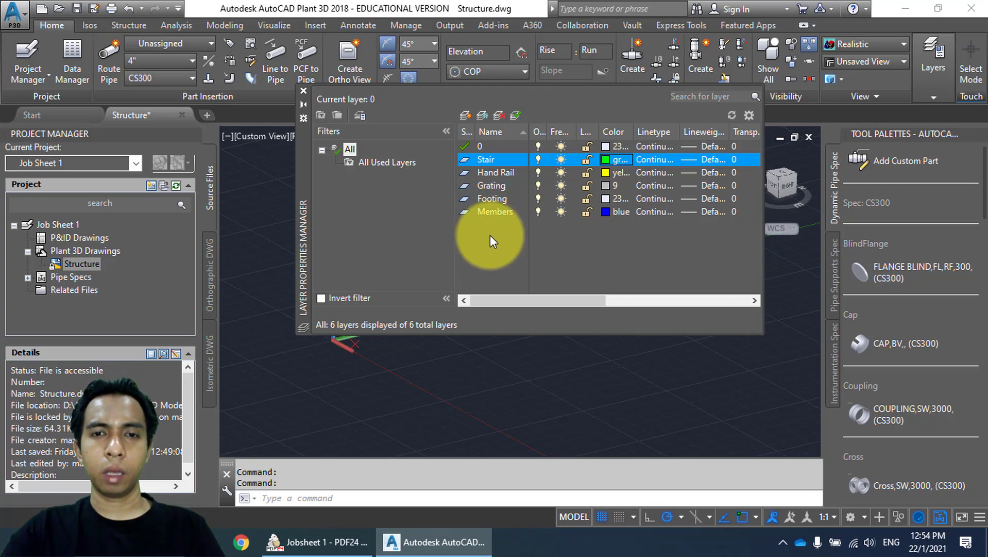
Create another layer based on layer 0 and name it Grid.
{"action": "left_click", "coordinate": [484, 146]}
{"action": "left_click", "coordinate": [465, 114]}
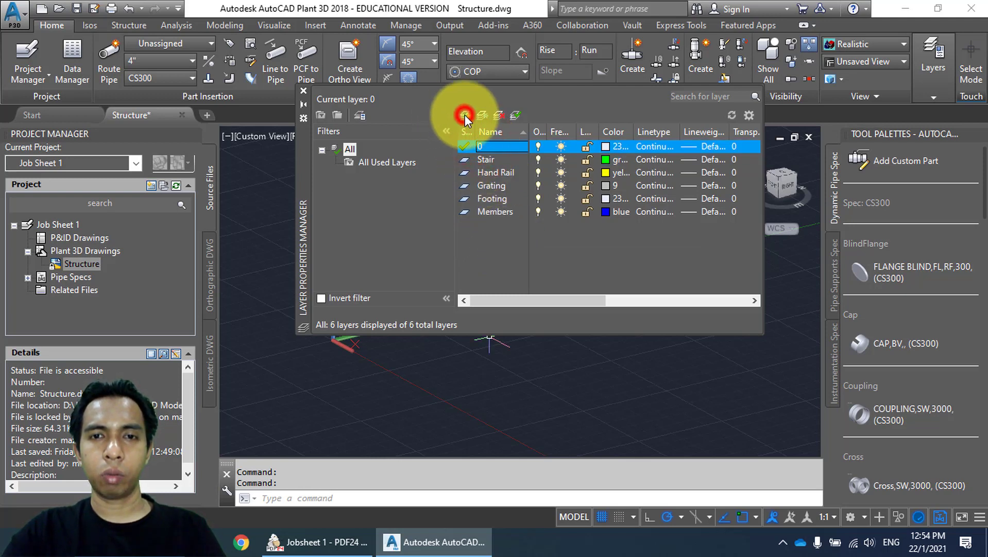
{"action": "type", "text": "Grid"}
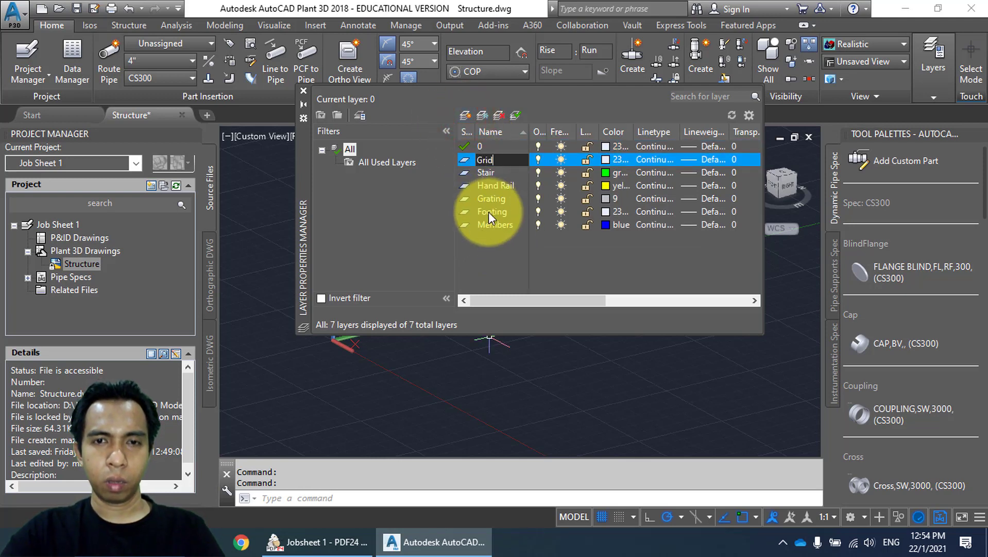
{"action": "left_click", "coordinate": [568, 252]}
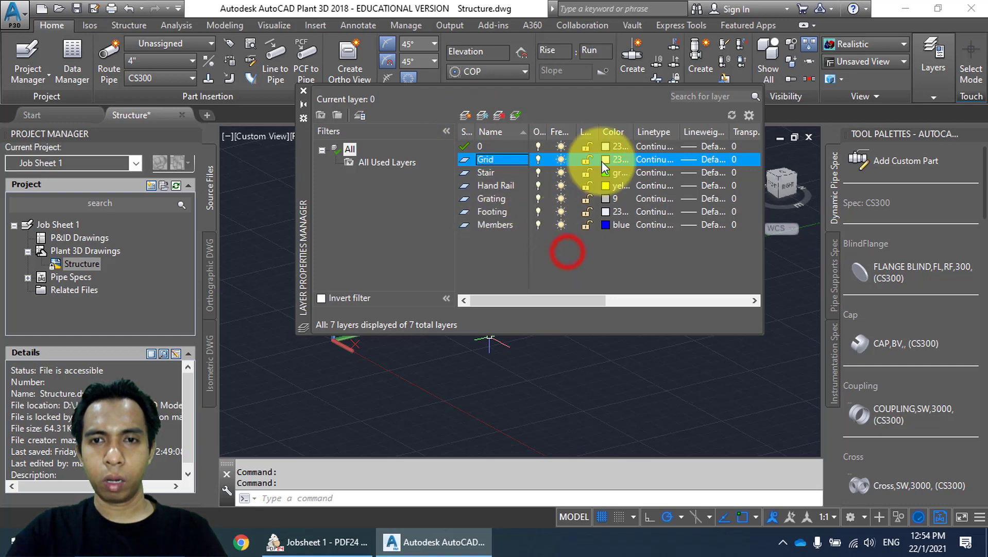
Set the Grid layer's color to index color white.
{"action": "left_click", "coordinate": [605, 161]}
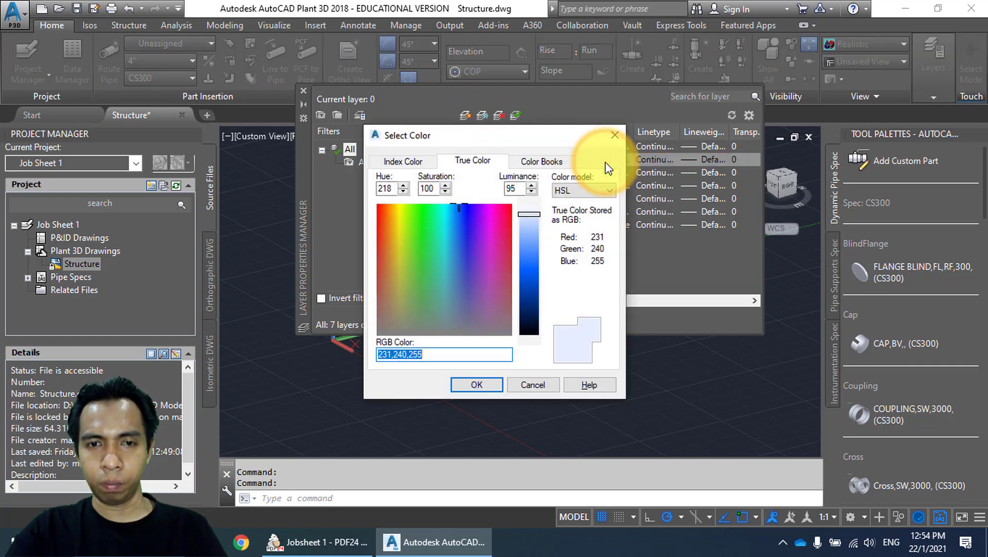
{"action": "left_click", "coordinate": [385, 162]}
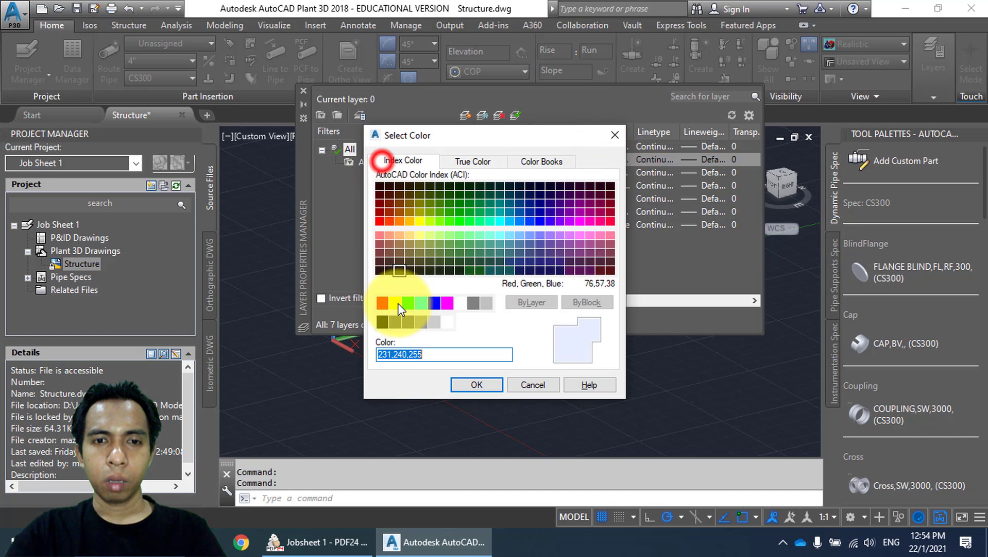
{"action": "left_click", "coordinate": [460, 303]}
{"action": "left_click", "coordinate": [475, 384]}
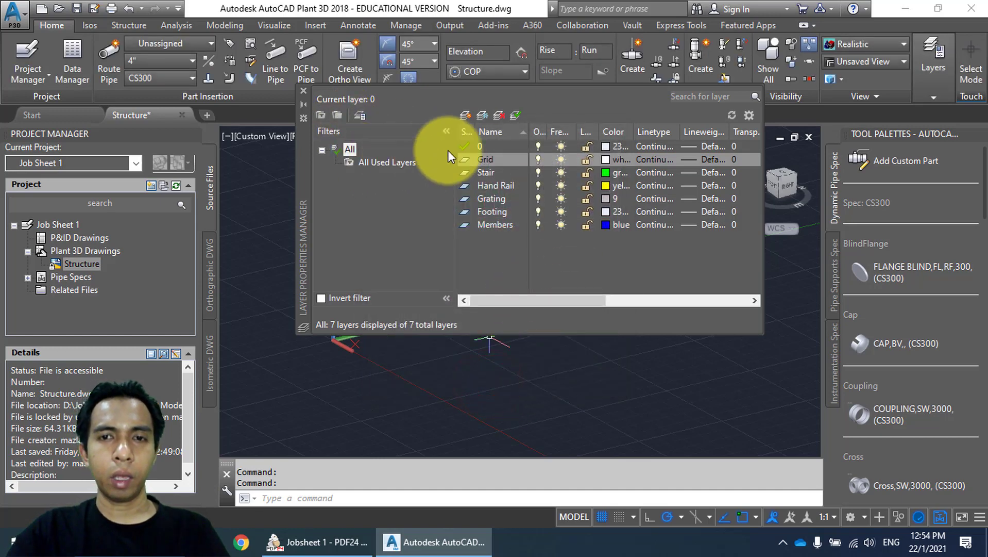
Make Grid the current layer and close the layer properties.
{"action": "double_click", "coordinate": [501, 160]}
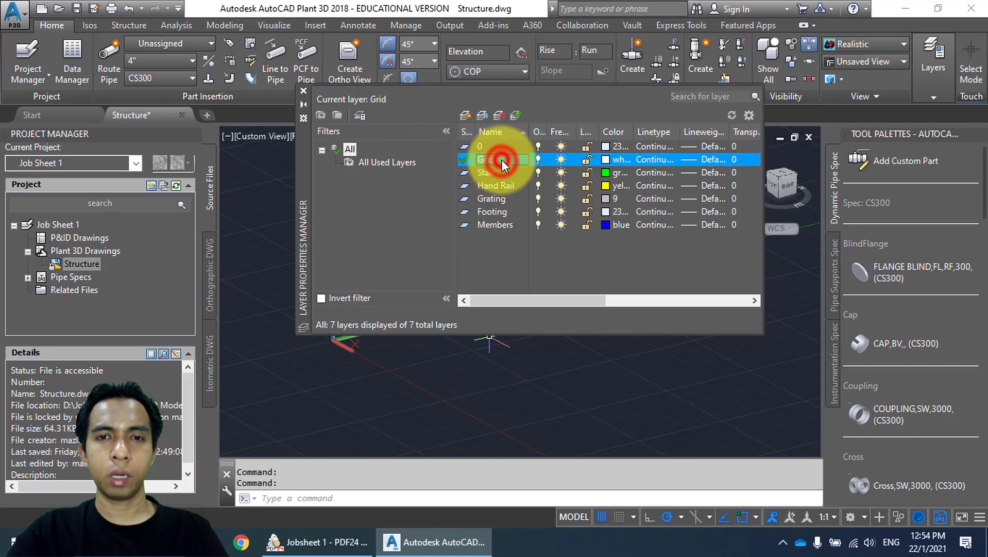
{"action": "left_click", "coordinate": [304, 94]}
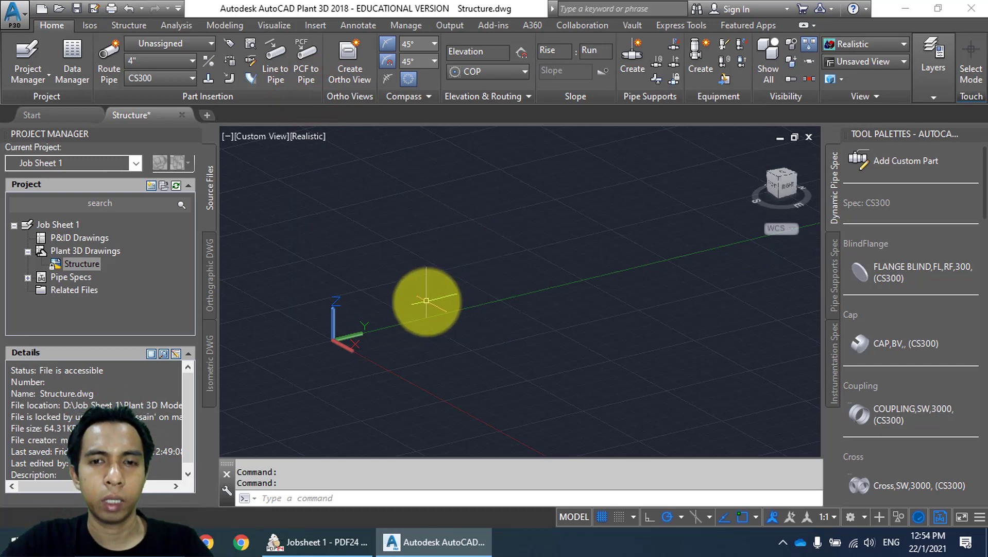
{"action": "scroll", "coordinate": [426, 300], "scroll_direction": "down", "scroll_amount": 1}
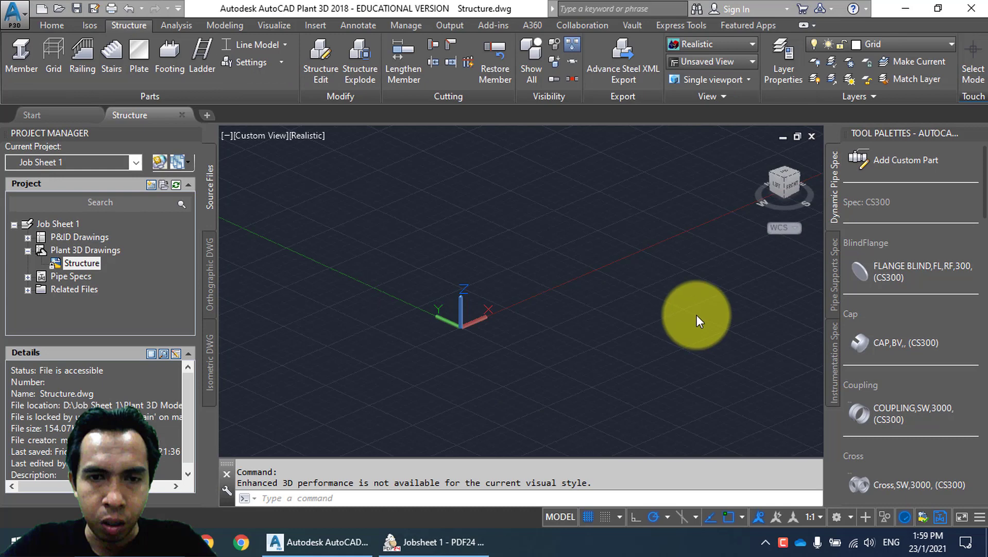
Examine Jobsheet 1's top deck and main deck framing plans and the Looking East elevation for the grid spacings and deck levels.
{"action": "left_click", "coordinate": [454, 537]}
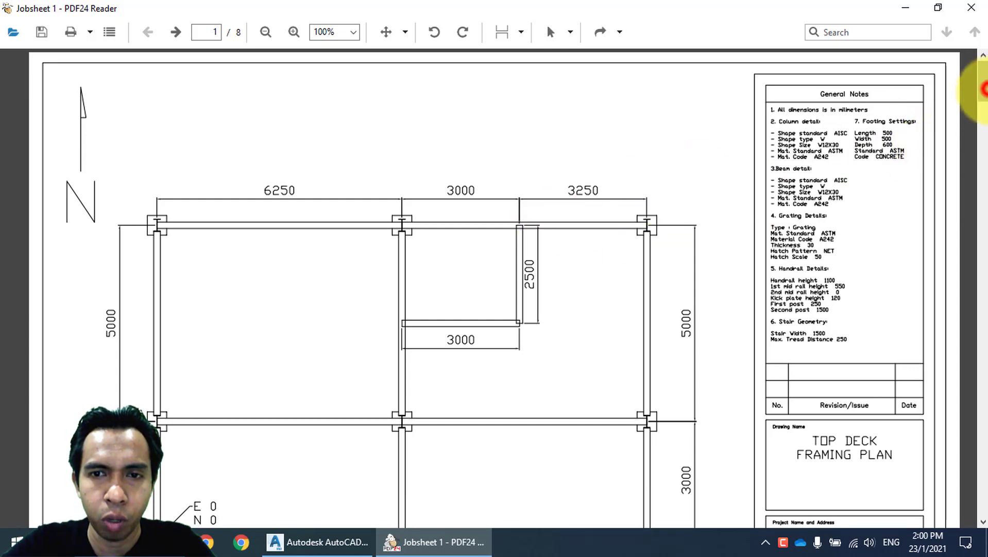
{"action": "left_click_drag", "start_coordinate": [984, 88], "coordinate": [985, 96]}
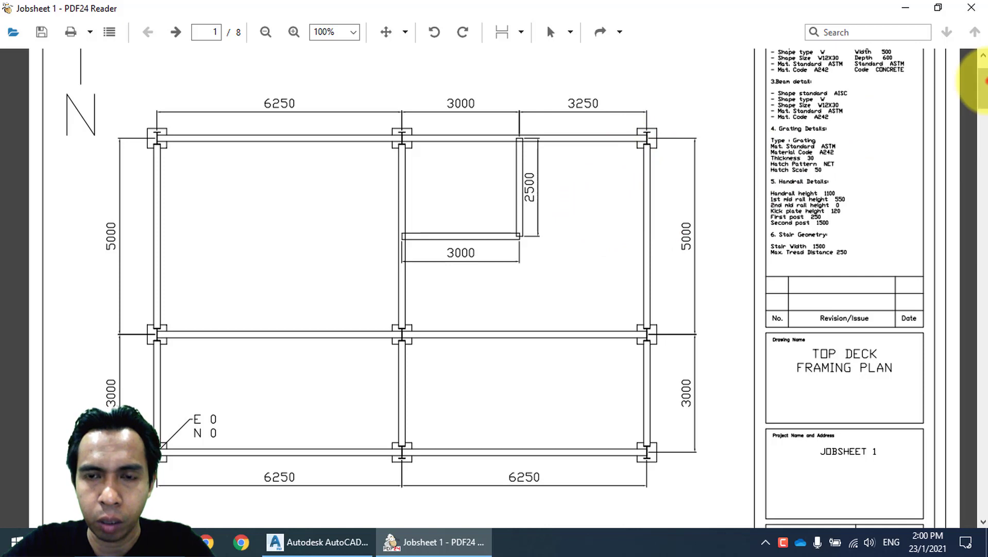
{"action": "left_click_drag", "start_coordinate": [984, 82], "coordinate": [981, 135]}
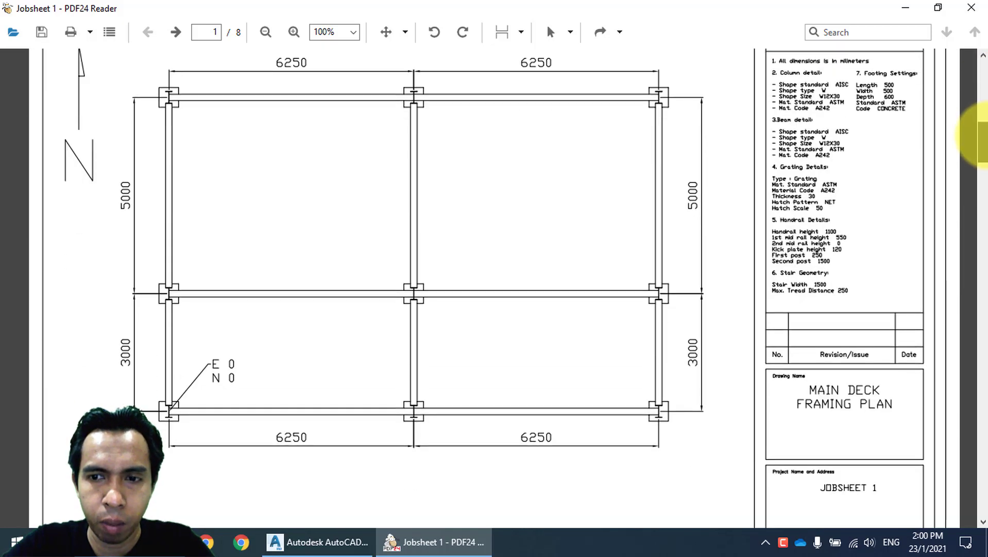
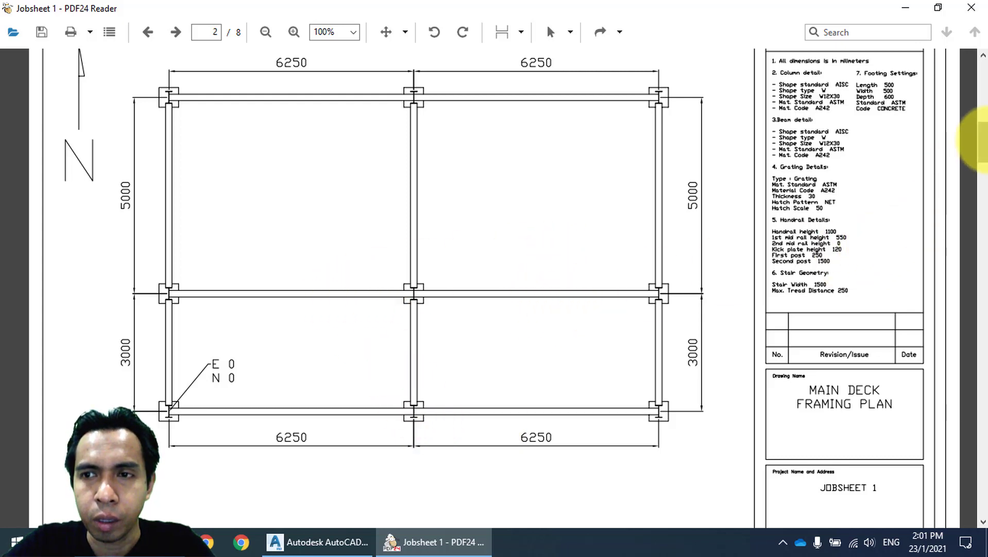
{"action": "left_click_drag", "start_coordinate": [982, 138], "coordinate": [982, 184]}
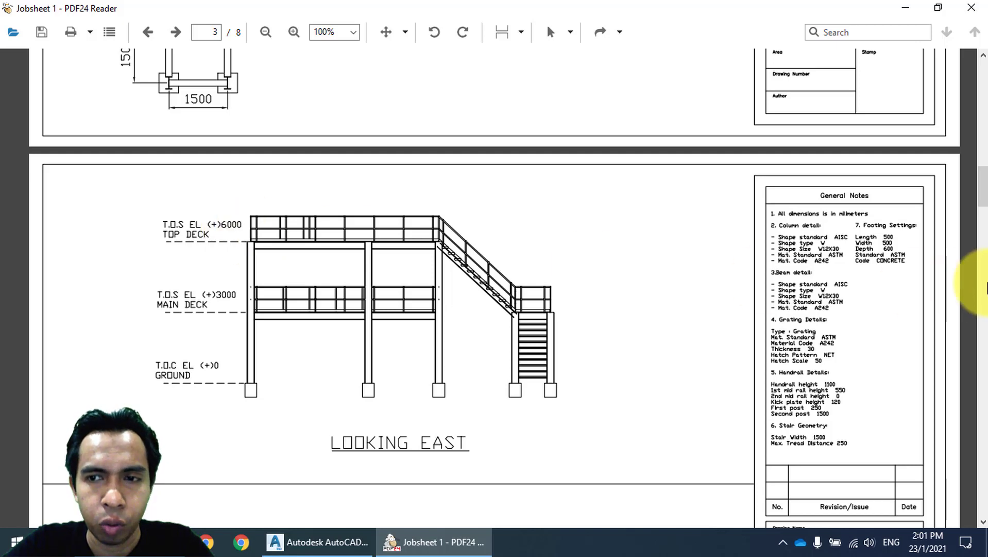
{"action": "left_click_drag", "start_coordinate": [982, 198], "coordinate": [982, 142]}
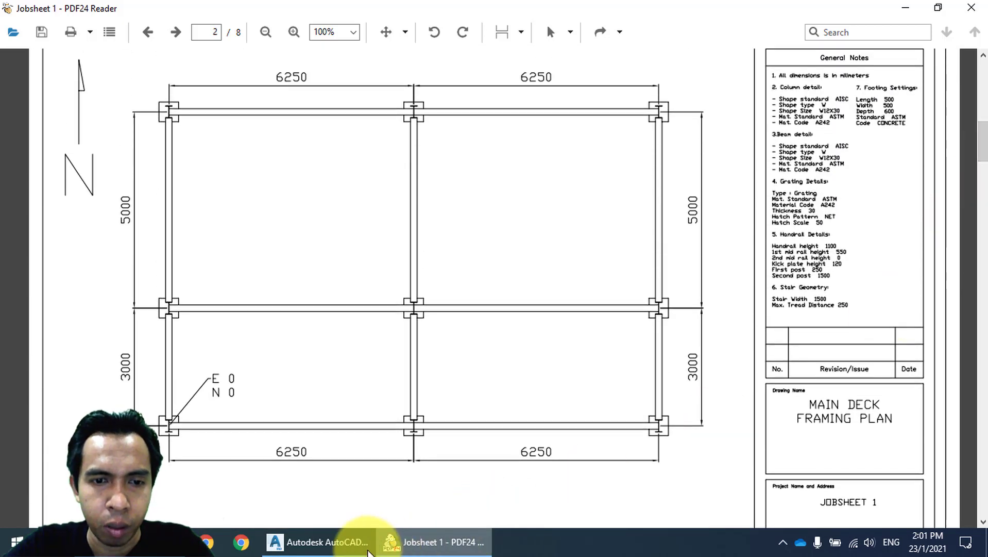
{"action": "left_click", "coordinate": [350, 542]}
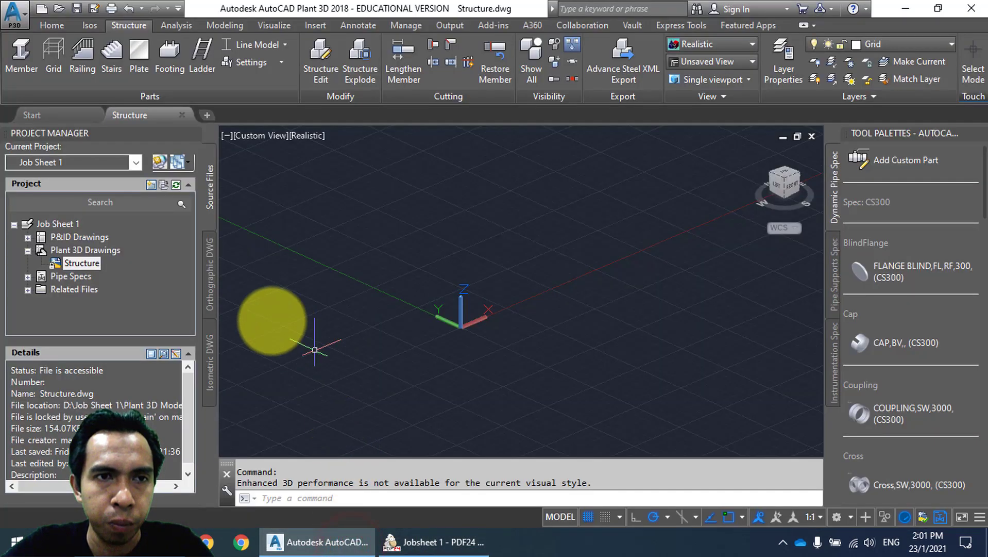
Start a structural grid named Grid JS1 and set its second axis value to 6250 from the main deck framing plan.
{"action": "left_click", "coordinate": [57, 64]}
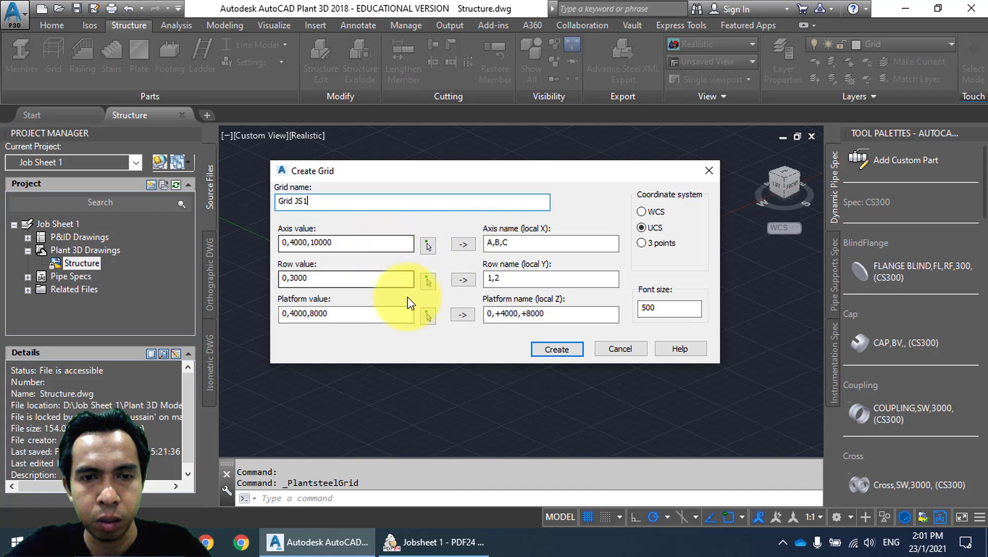
{"action": "left_click", "coordinate": [466, 552]}
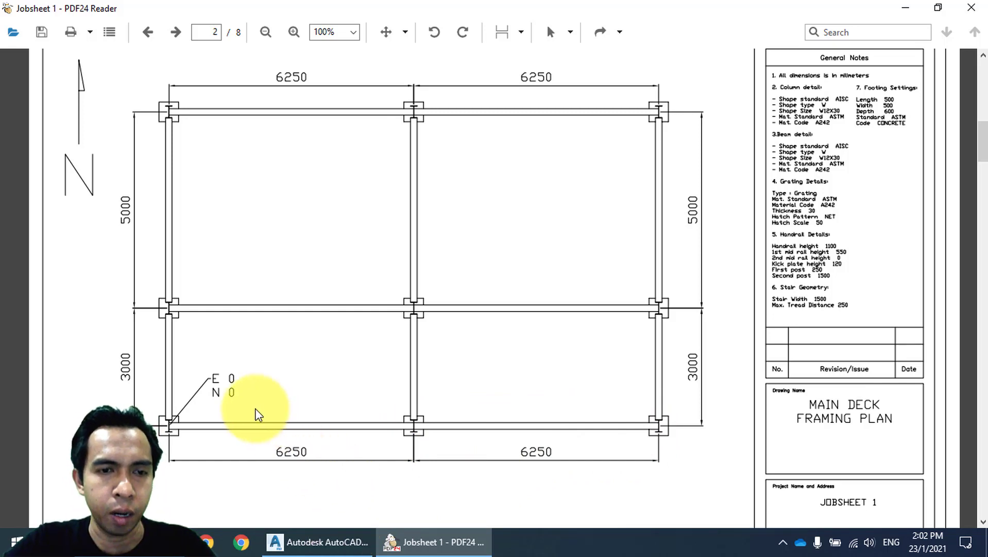
{"action": "left_click", "coordinate": [321, 544]}
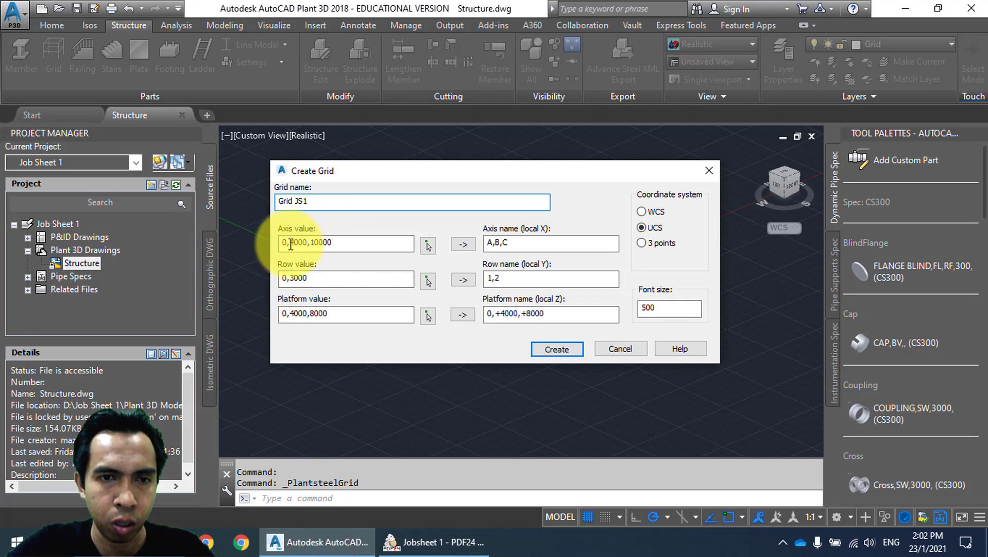
{"action": "left_click_drag", "start_coordinate": [291, 244], "coordinate": [306, 245]}
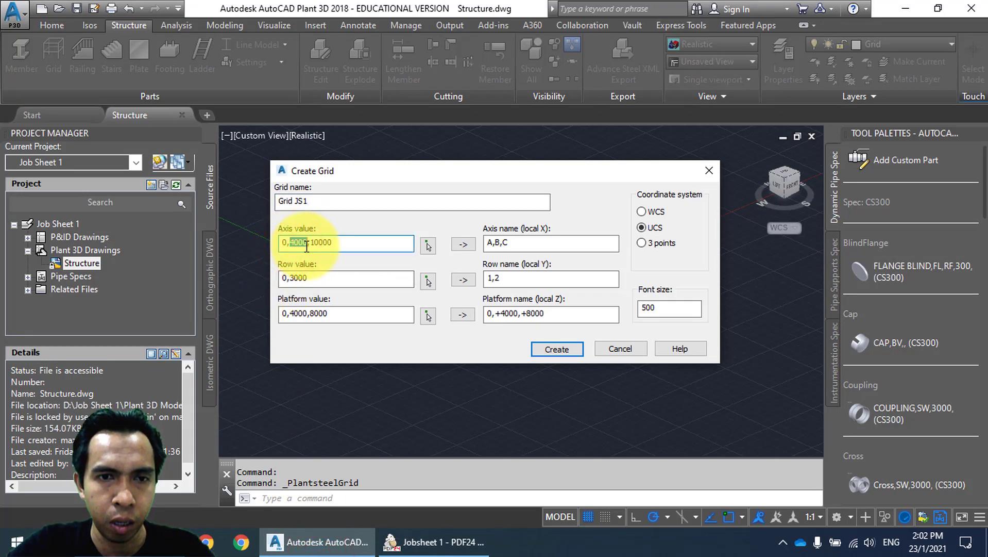
{"action": "type", "text": "6"}
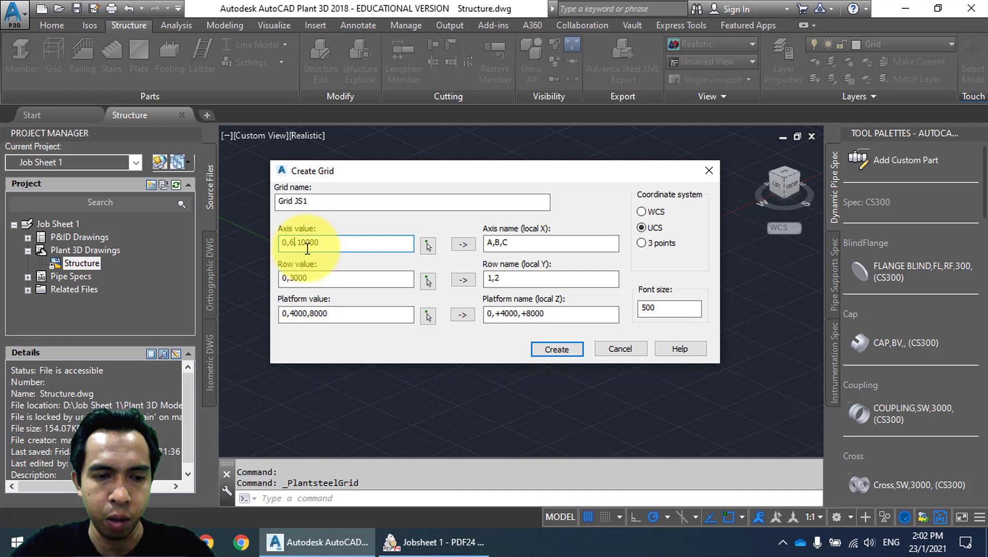
{"action": "type", "text": "250"}
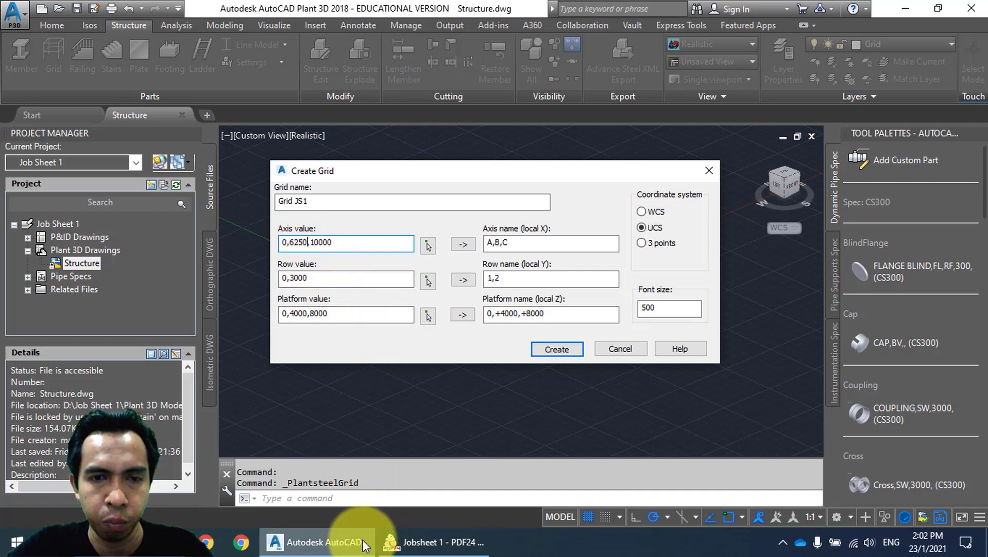
Switch to the Jobsheet 1 main deck framing plan and open the Windows Calculator over it.
{"action": "left_click", "coordinate": [412, 545]}
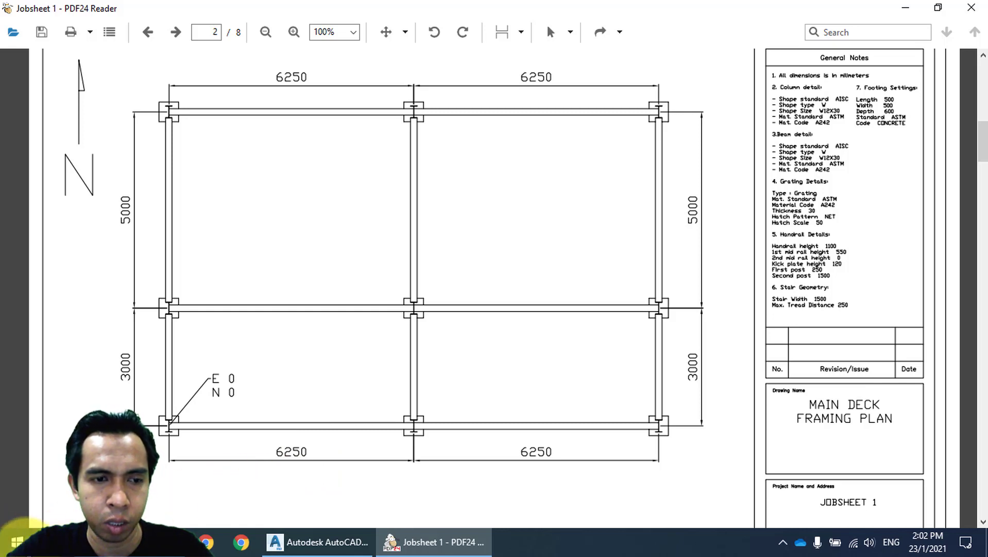
{"action": "left_click", "coordinate": [15, 541]}
{"action": "type", "text": "calcu"}
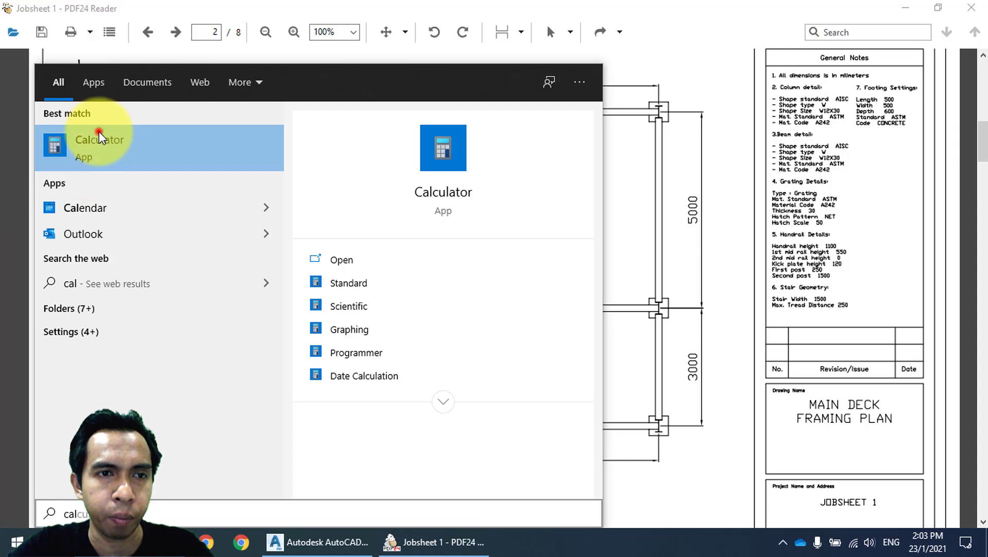
{"action": "left_click", "coordinate": [99, 133]}
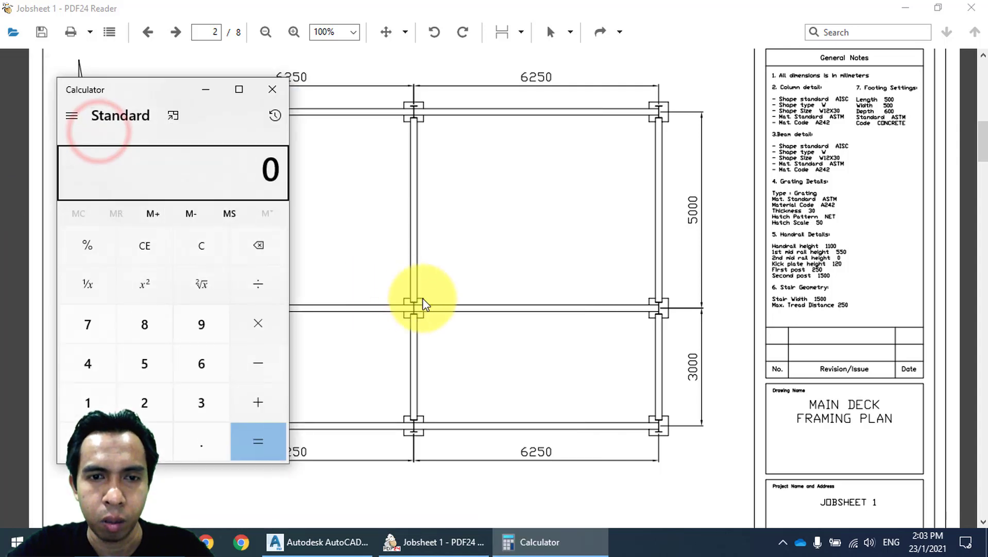
{"action": "left_click_drag", "start_coordinate": [189, 100], "coordinate": [320, 80]}
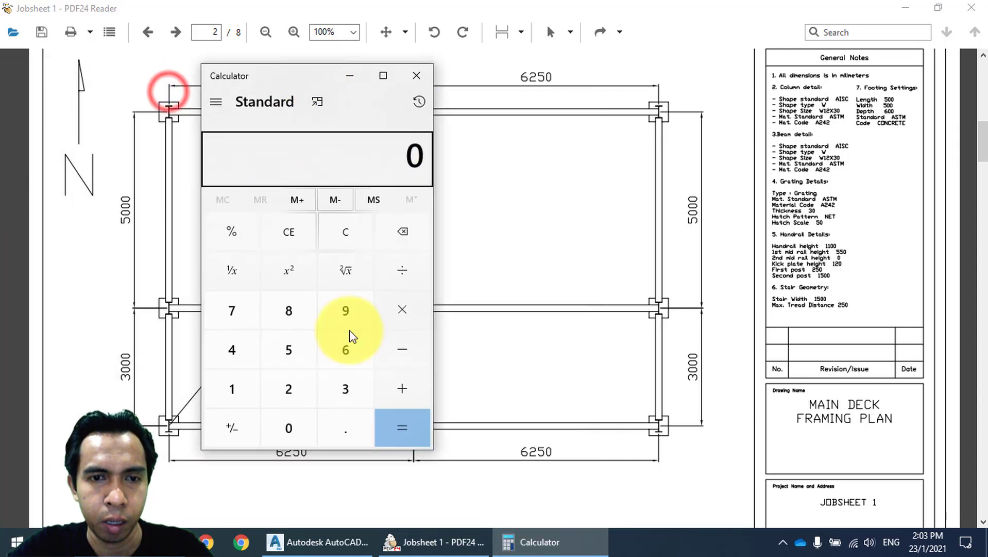
Add the two 6250 bay spacings in Calculator to get the third axis position.
{"action": "left_click", "coordinate": [346, 356]}
{"action": "left_click", "coordinate": [304, 386]}
{"action": "left_click", "coordinate": [291, 349]}
{"action": "left_click", "coordinate": [286, 426]}
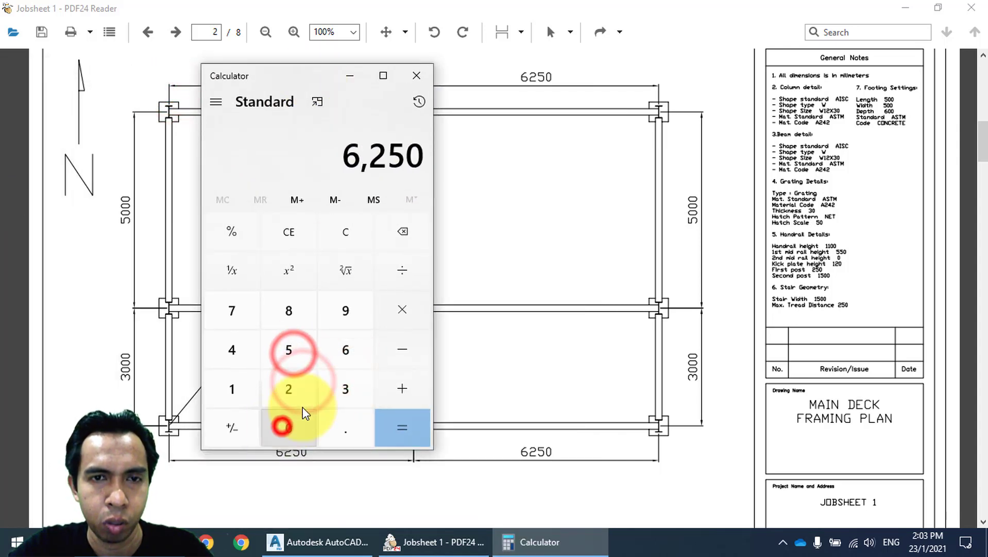
{"action": "left_click", "coordinate": [398, 393]}
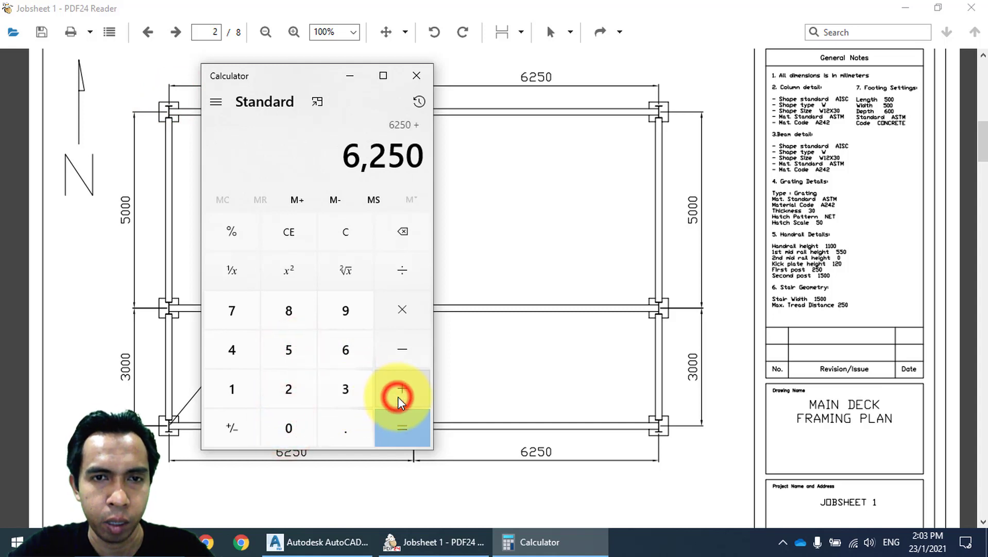
{"action": "left_click", "coordinate": [338, 354]}
{"action": "left_click", "coordinate": [306, 389]}
{"action": "left_click", "coordinate": [294, 348]}
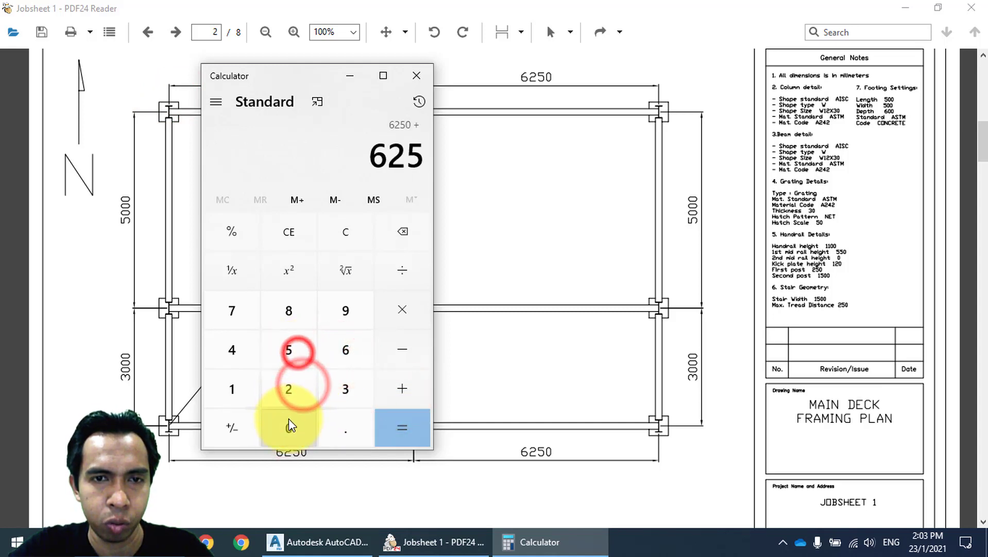
{"action": "left_click", "coordinate": [288, 420]}
{"action": "left_click", "coordinate": [407, 420]}
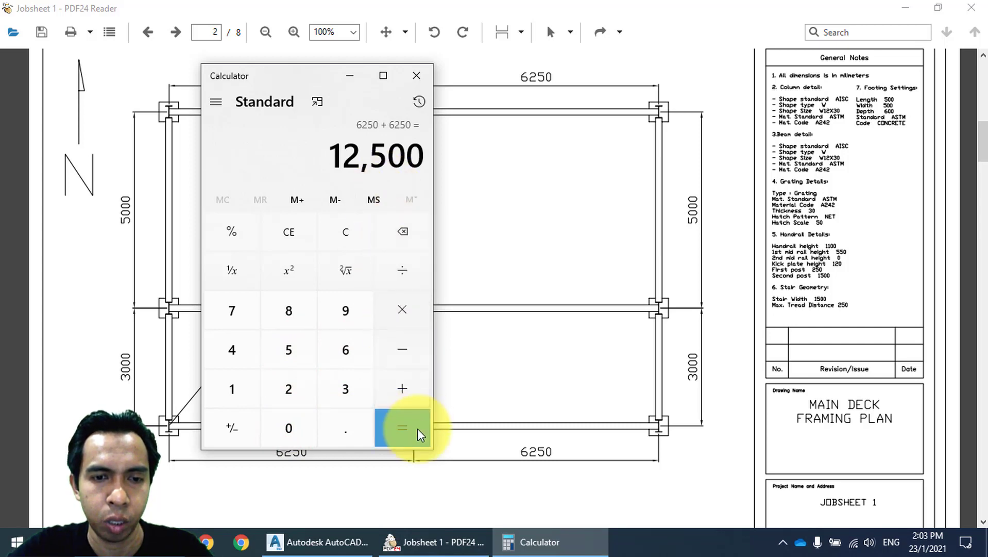
Back in the AutoCAD Plant 3D grid definition, complete the axis values as 0,6250,12500 and generate the matching axis names.
{"action": "left_click", "coordinate": [309, 541]}
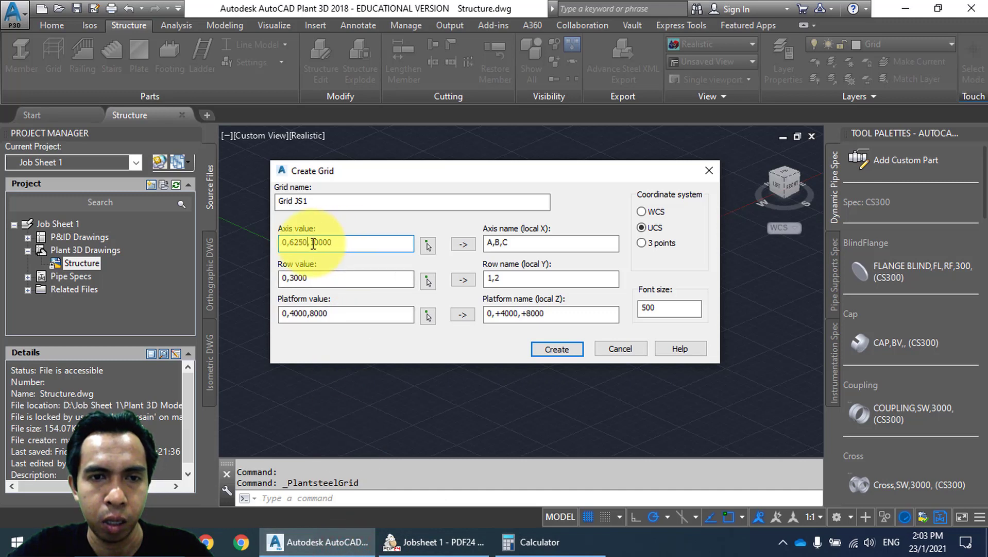
{"action": "left_click_drag", "start_coordinate": [314, 244], "coordinate": [346, 242]}
{"action": "type", "text": "125"}
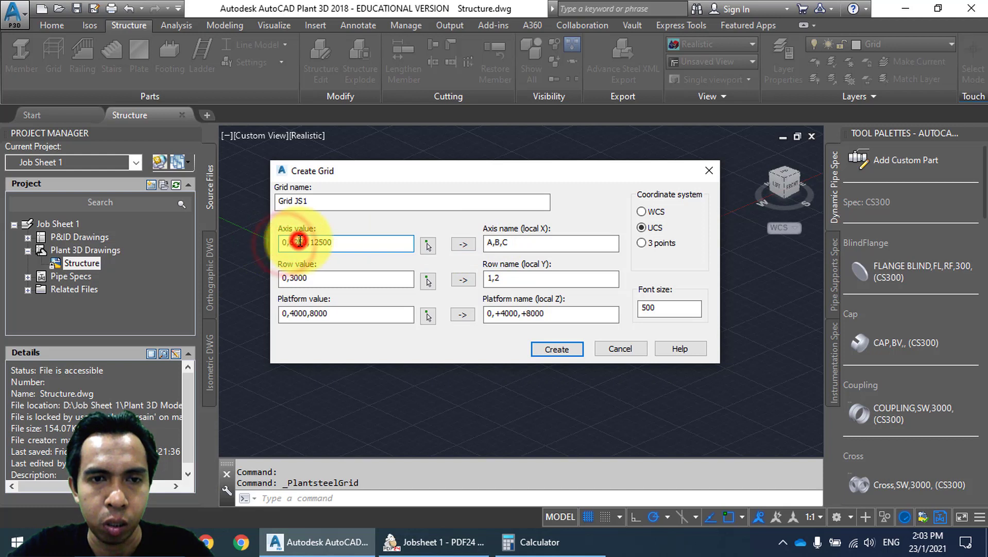
{"action": "left_click", "coordinate": [290, 243]}
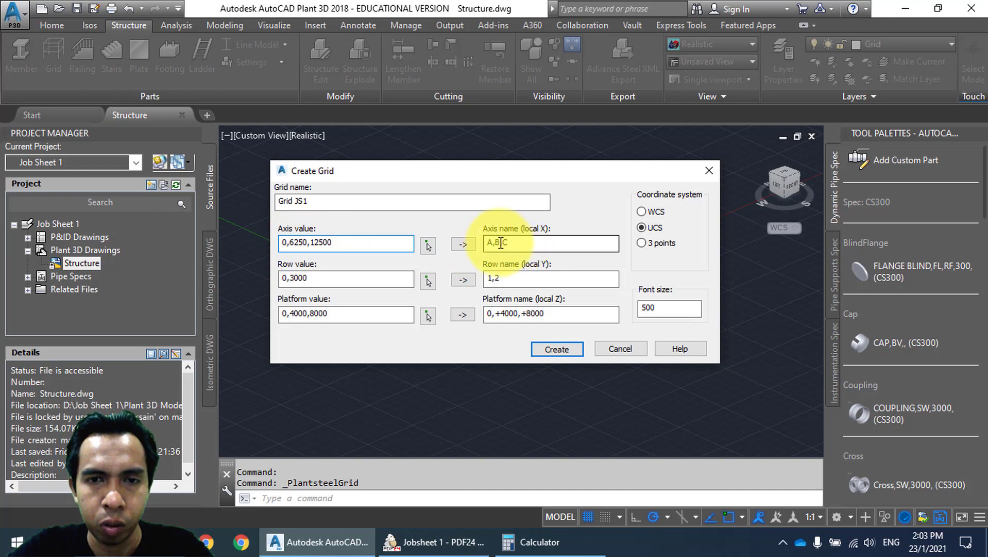
{"action": "left_click", "coordinate": [463, 244]}
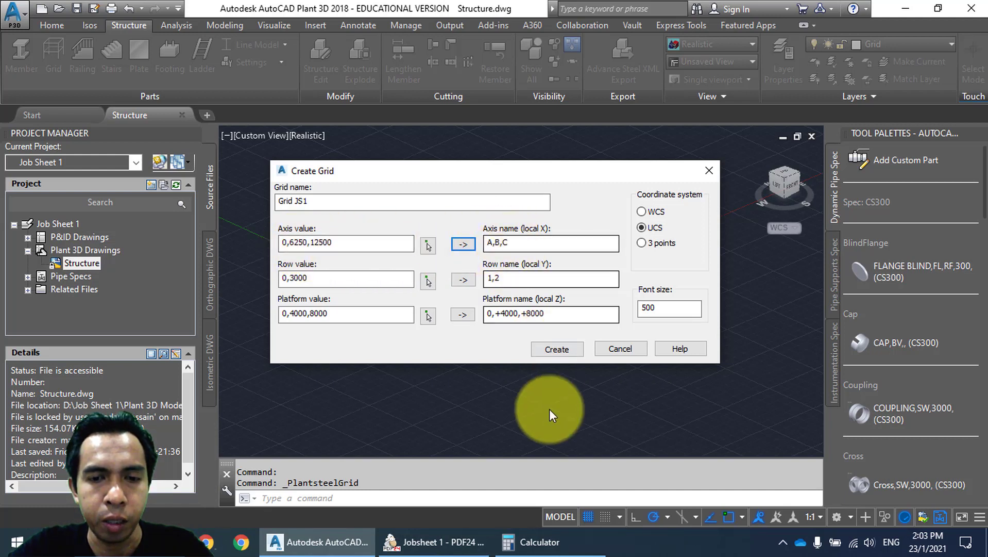
Set the grid's row values to 0,3000,8000 from the main deck framing plan and generate the matching row names.
{"action": "left_click", "coordinate": [420, 543]}
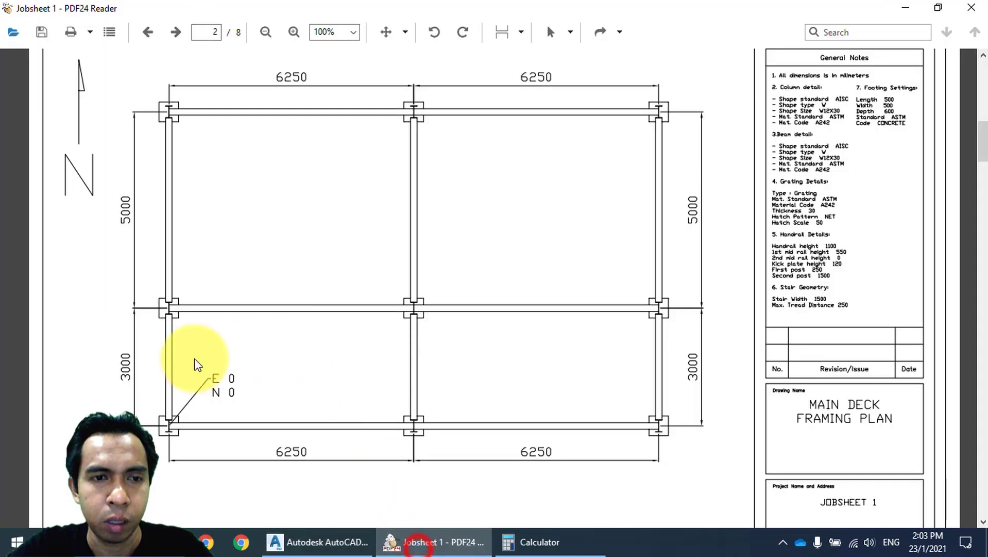
{"action": "left_click", "coordinate": [170, 427]}
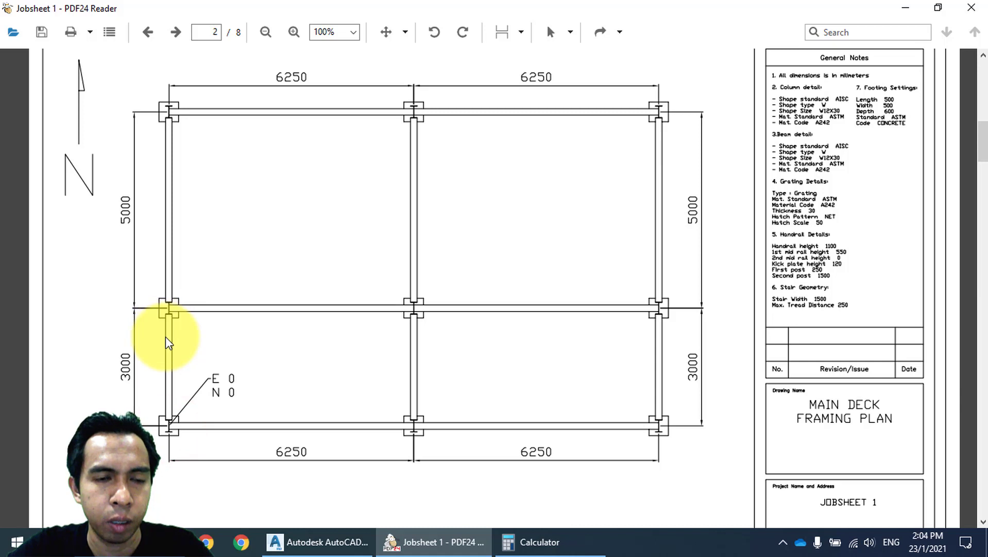
{"action": "left_click", "coordinate": [165, 310]}
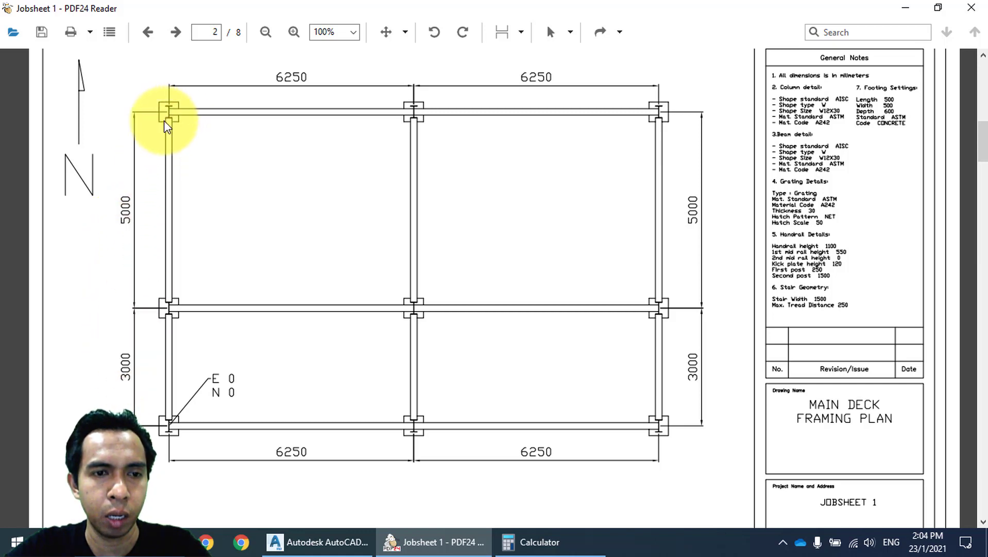
{"action": "left_click", "coordinate": [312, 541]}
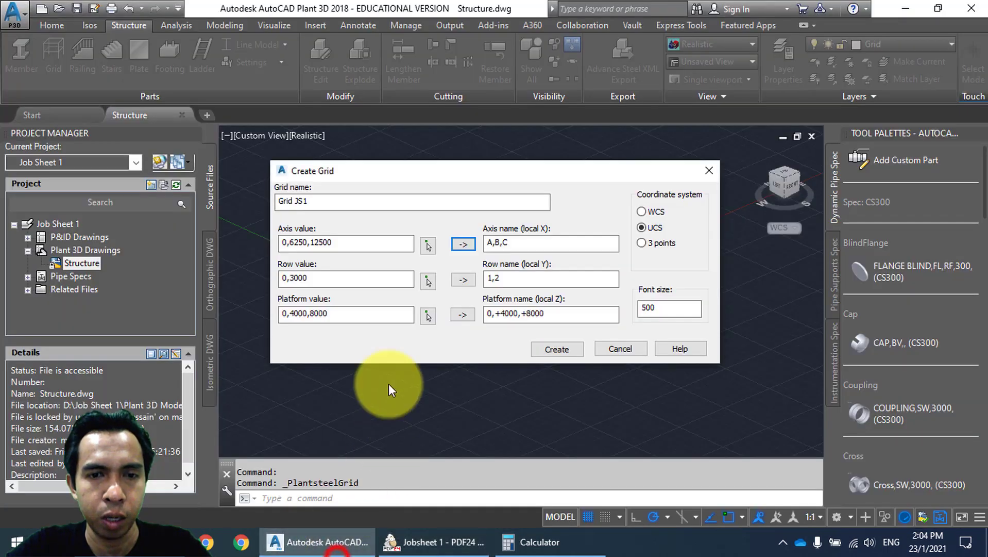
{"action": "left_click", "coordinate": [310, 278]}
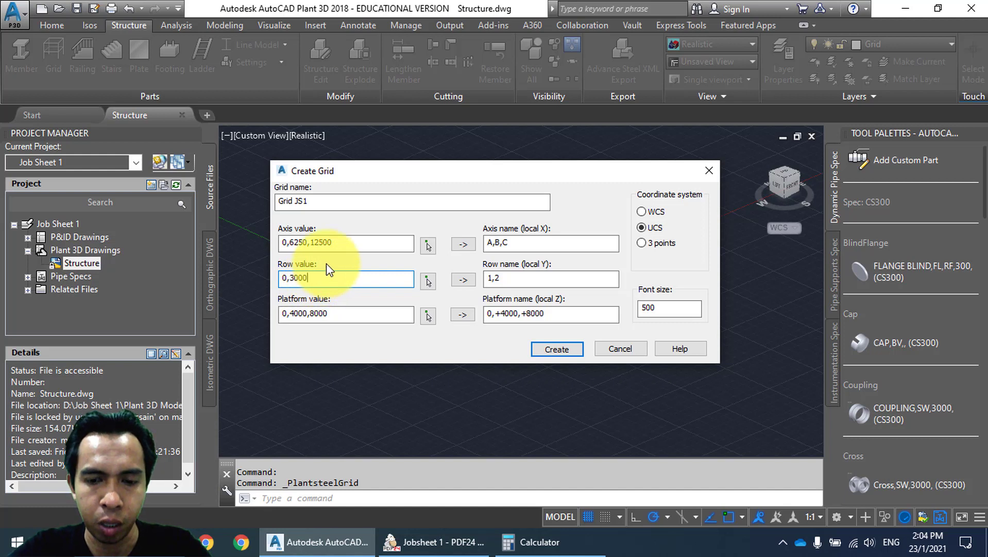
{"action": "type", "text": ","}
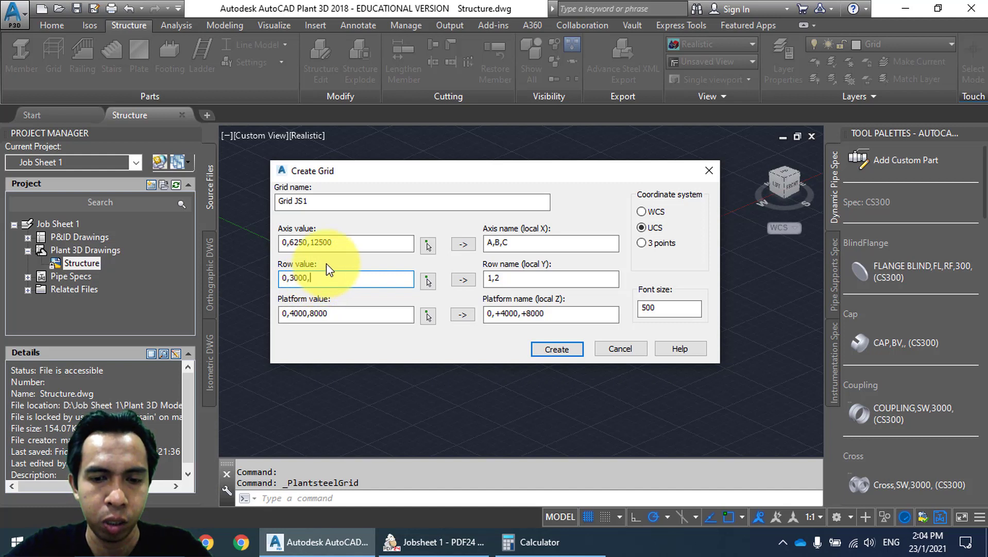
{"action": "type", "text": "8000"}
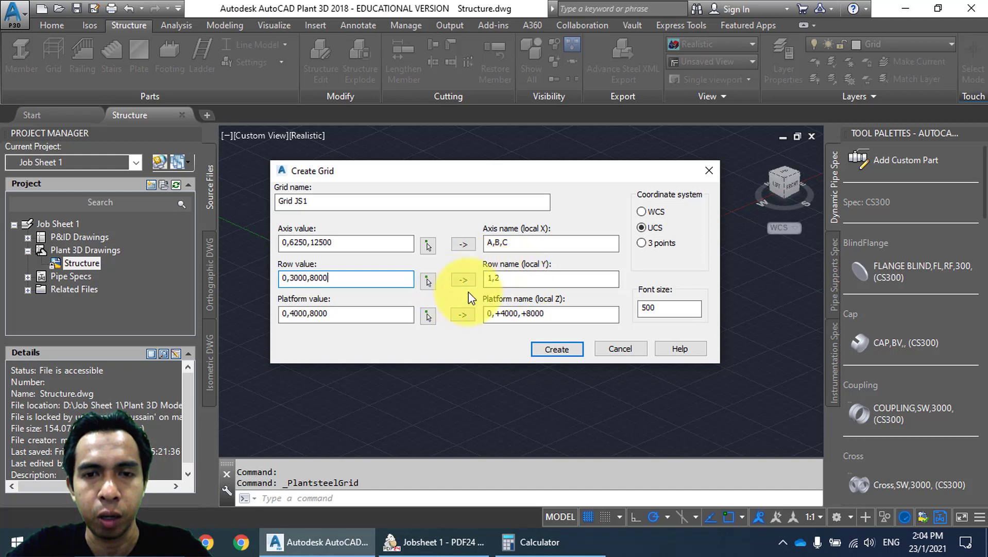
{"action": "left_click", "coordinate": [463, 280]}
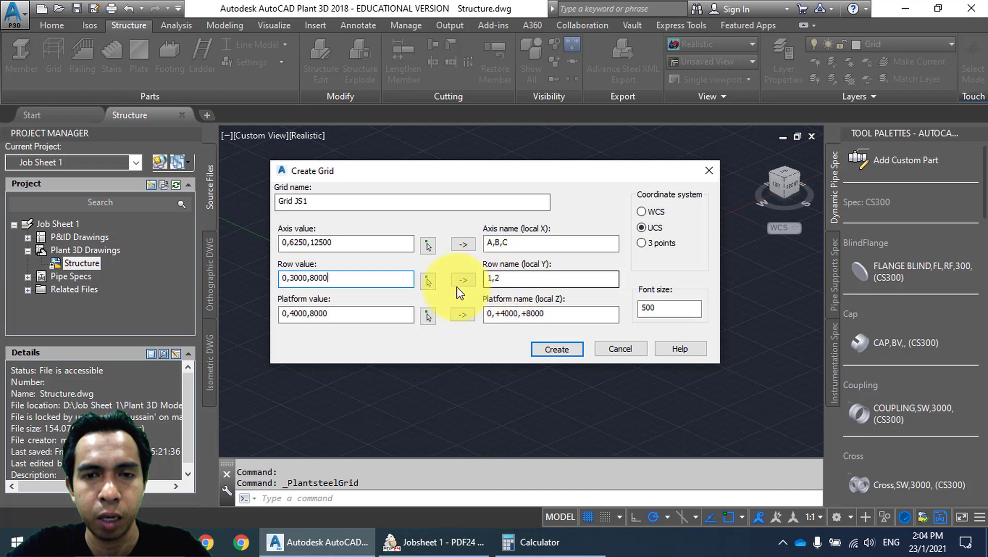
{"action": "left_click", "coordinate": [464, 279]}
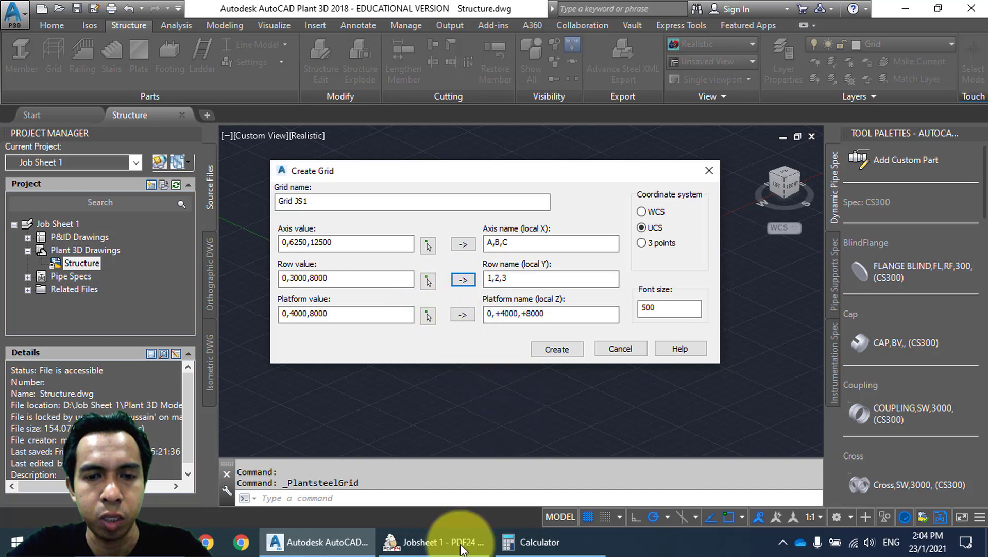
Set the grid's platform values to 0,3000,6000 from the Looking East elevation's deck levels and generate the matching platform names.
{"action": "left_click", "coordinate": [438, 541]}
{"action": "scroll", "coordinate": [288, 372], "scroll_direction": "down", "scroll_amount": 5}
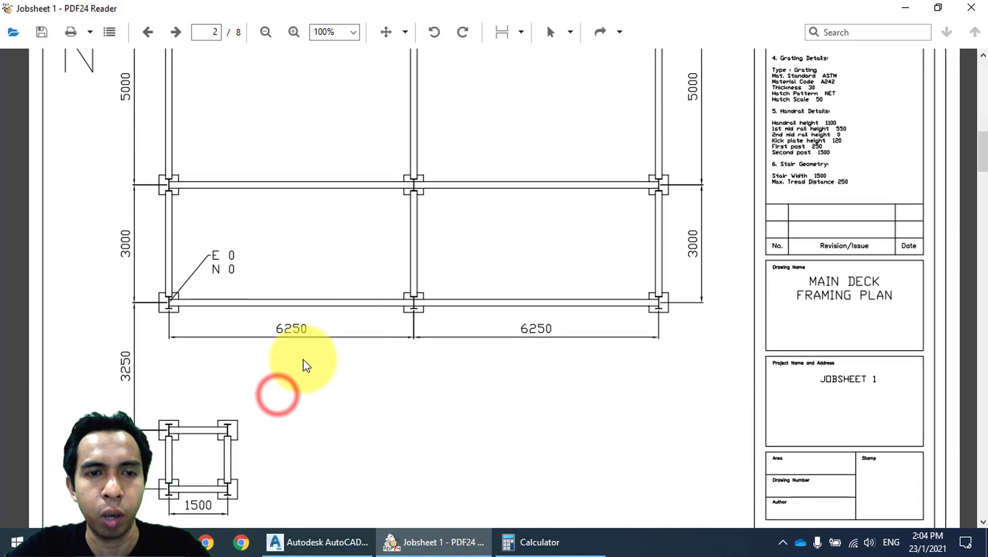
{"action": "left_click_drag", "start_coordinate": [320, 323], "coordinate": [318, 258]}
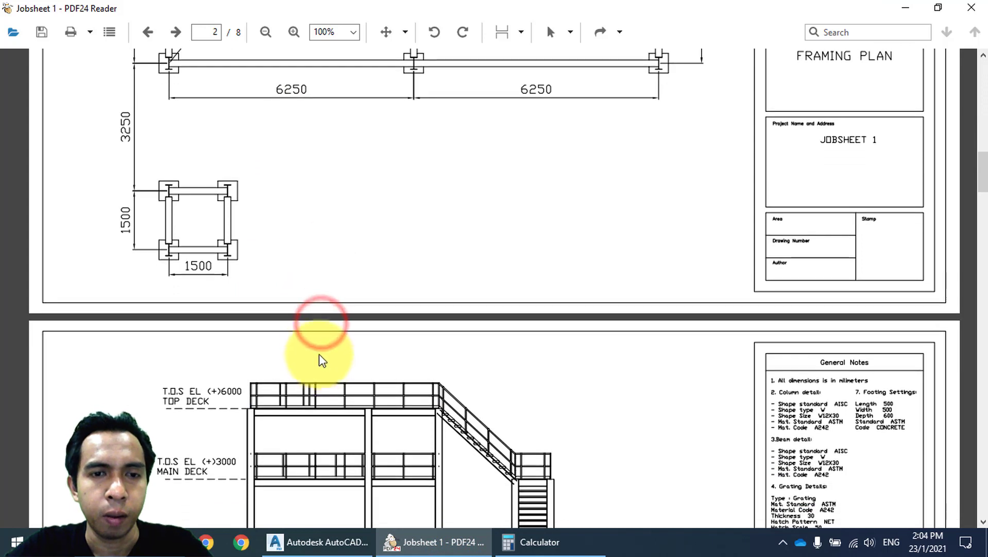
{"action": "left_click_drag", "start_coordinate": [318, 352], "coordinate": [320, 322]}
{"action": "left_click_drag", "start_coordinate": [331, 153], "coordinate": [324, 321]}
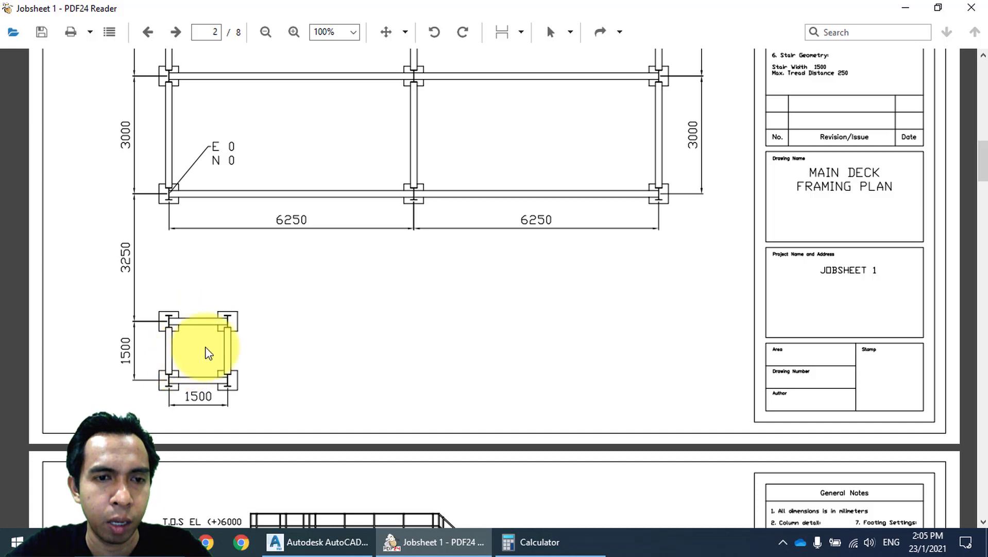
{"action": "left_click_drag", "start_coordinate": [206, 363], "coordinate": [210, 286]}
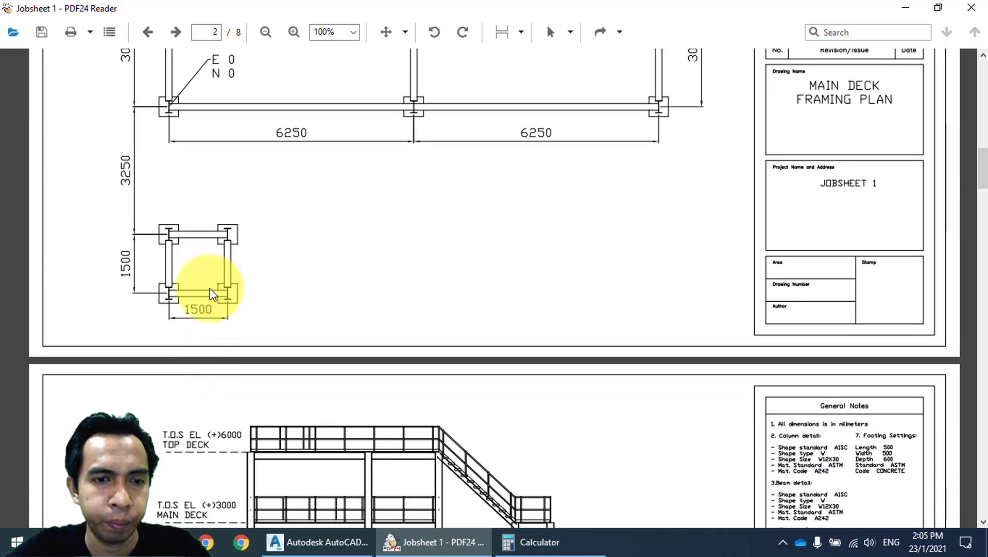
{"action": "left_click_drag", "start_coordinate": [265, 371], "coordinate": [303, 181]}
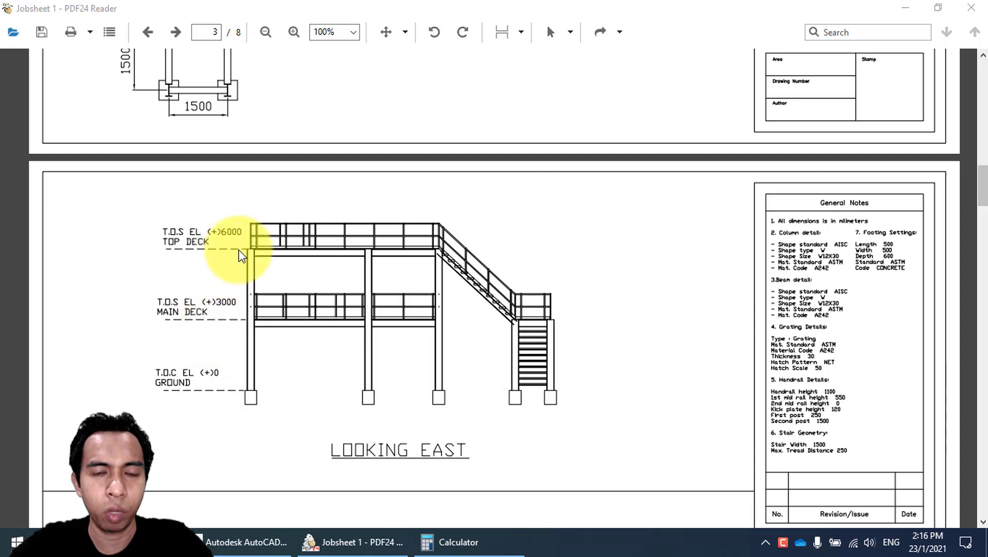
{"action": "left_click", "coordinate": [252, 542]}
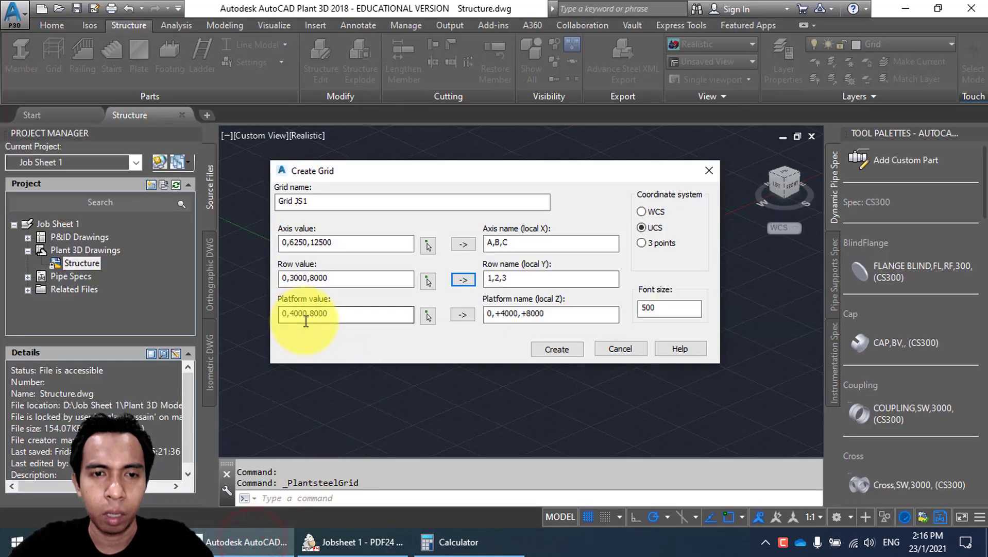
{"action": "left_click_drag", "start_coordinate": [290, 316], "coordinate": [355, 320]}
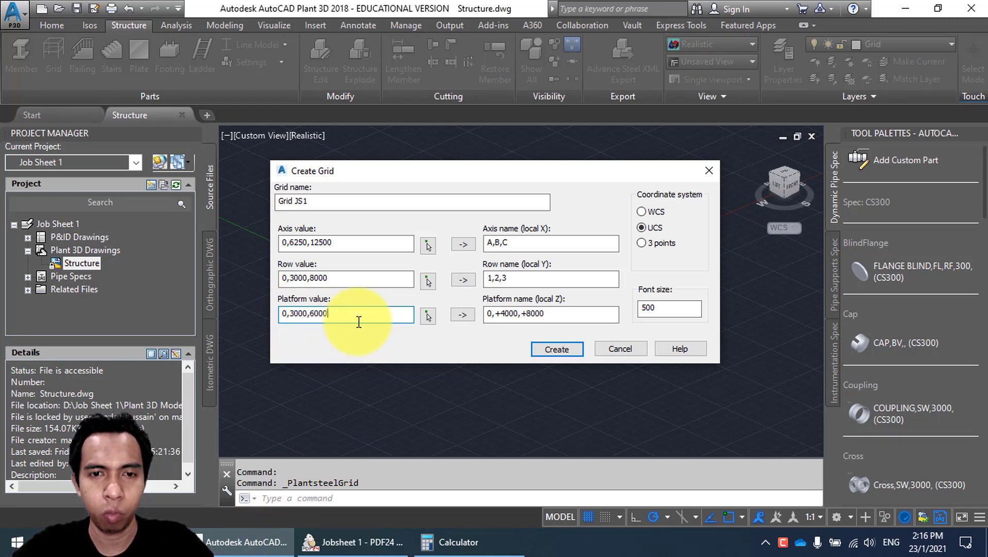
{"action": "left_click", "coordinate": [462, 314]}
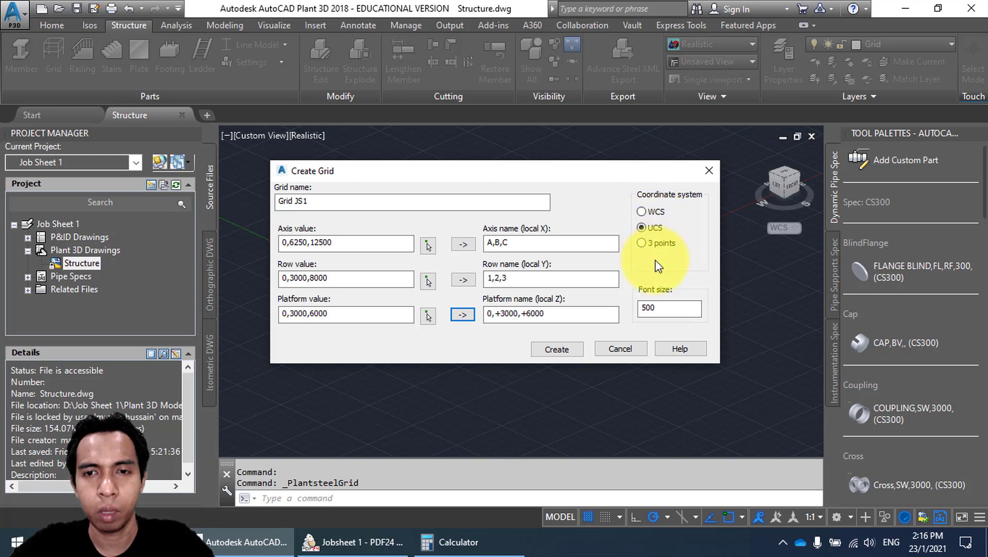
{"action": "left_click", "coordinate": [457, 314]}
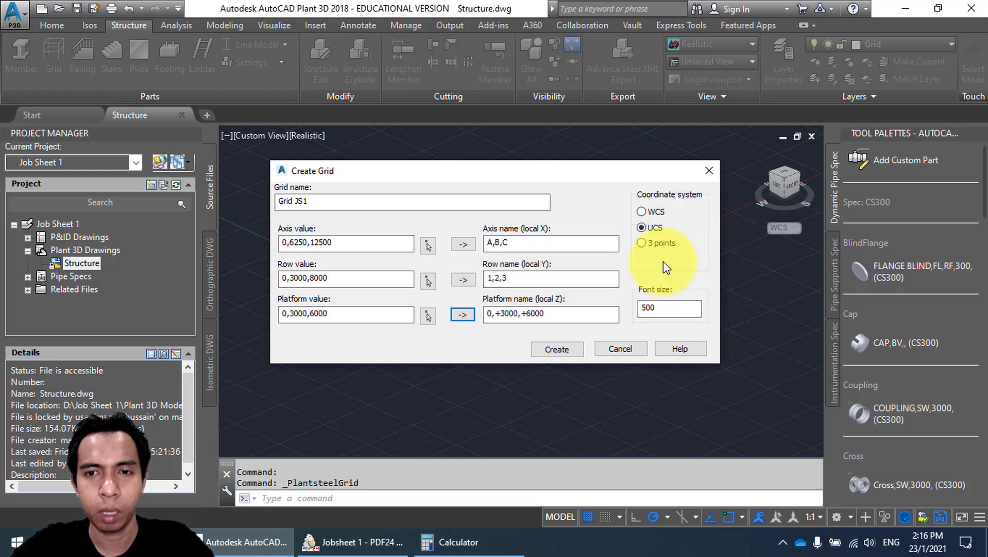
Set the grid's coordinate system to WCS and create the Grid JS1 structural grid.
{"action": "left_click", "coordinate": [655, 214]}
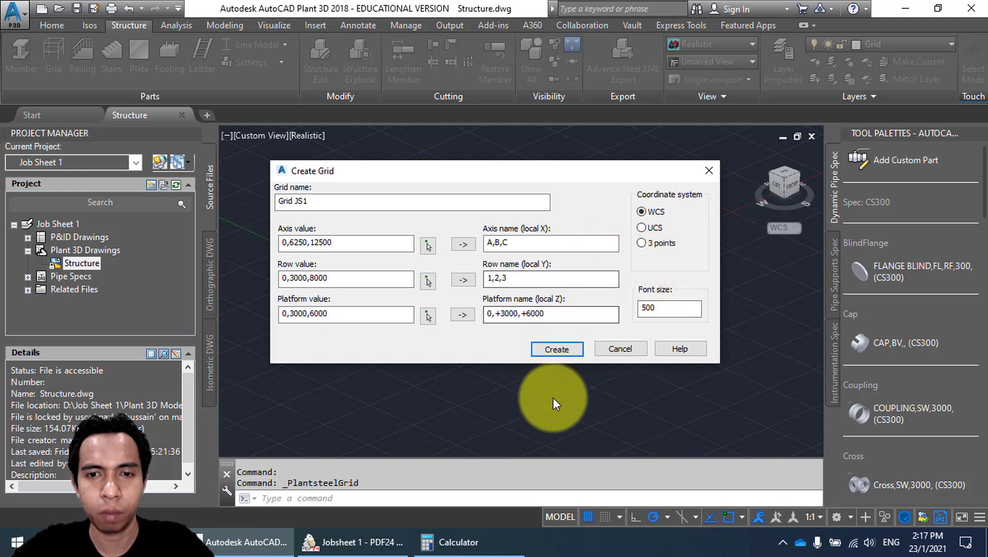
{"action": "left_click", "coordinate": [559, 353]}
{"action": "left_click", "coordinate": [558, 350]}
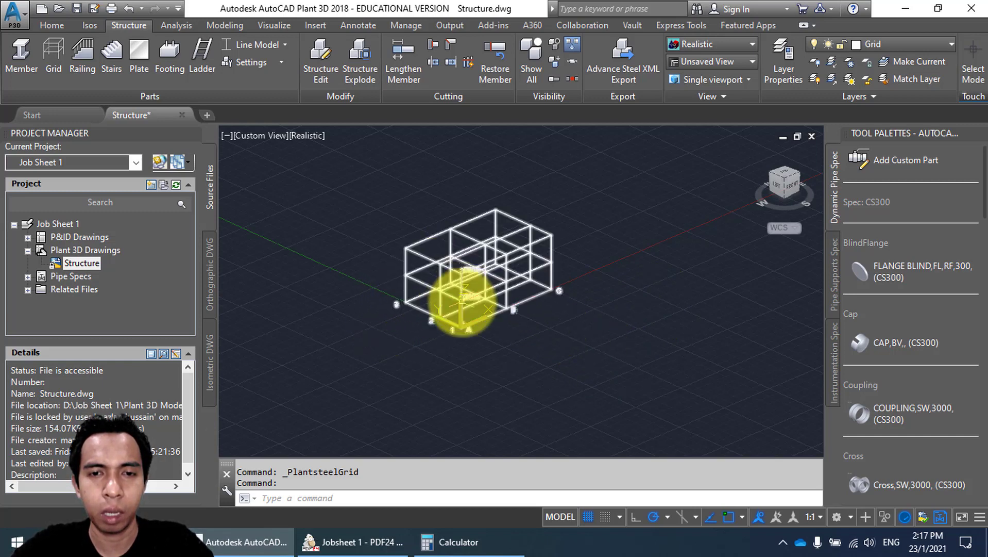
{"action": "scroll", "coordinate": [453, 334], "scroll_direction": "up", "scroll_amount": 3}
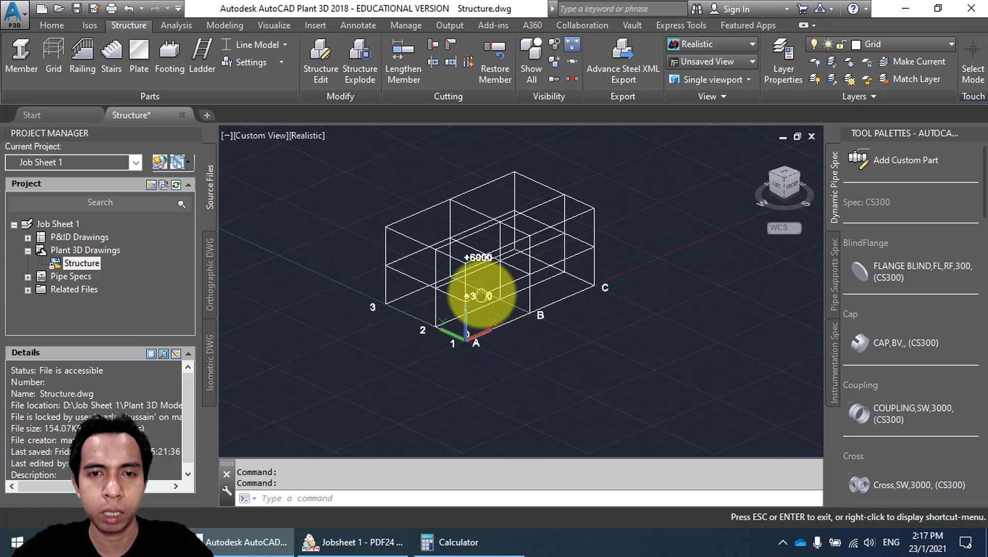
{"action": "scroll", "coordinate": [473, 279], "scroll_direction": "up", "scroll_amount": 2}
{"action": "left_click", "coordinate": [470, 283]}
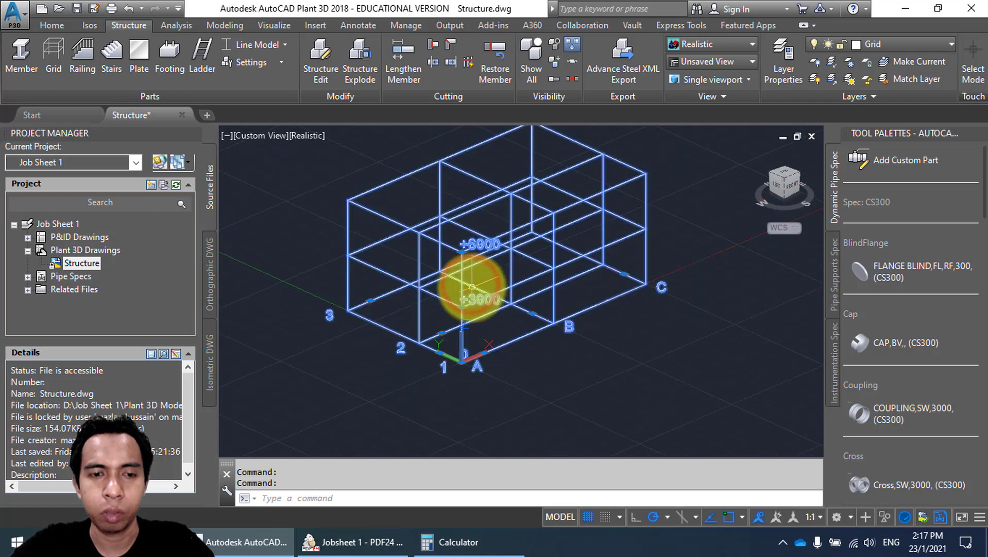
{"action": "key", "text": "Escape"}
{"action": "middle_click_drag", "start_coordinate": [496, 287], "coordinate": [511, 317]}
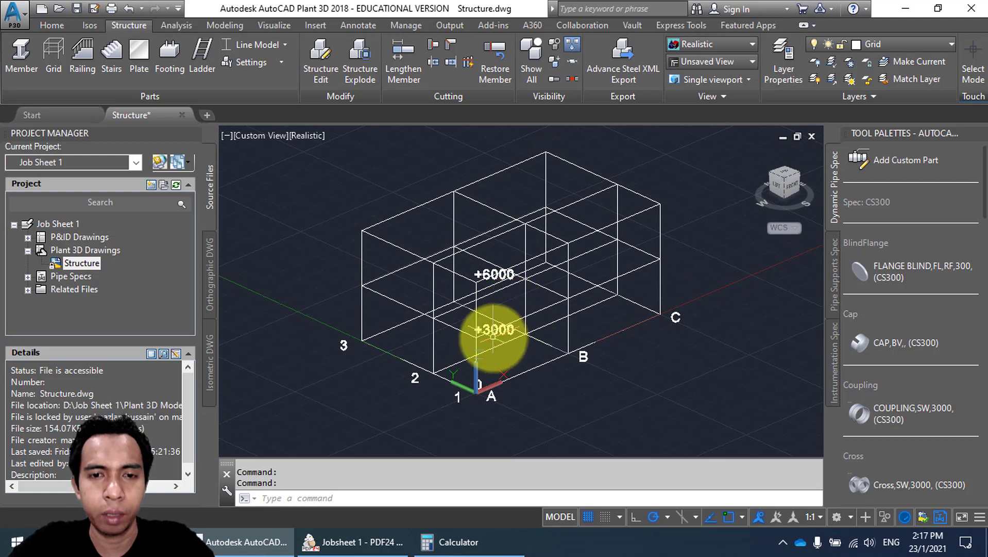
Switch to the Jobsheet 1 PDF and examine the framing plans, the Looking East elevation and the footing settings in the General Notes.
{"action": "left_click", "coordinate": [376, 535]}
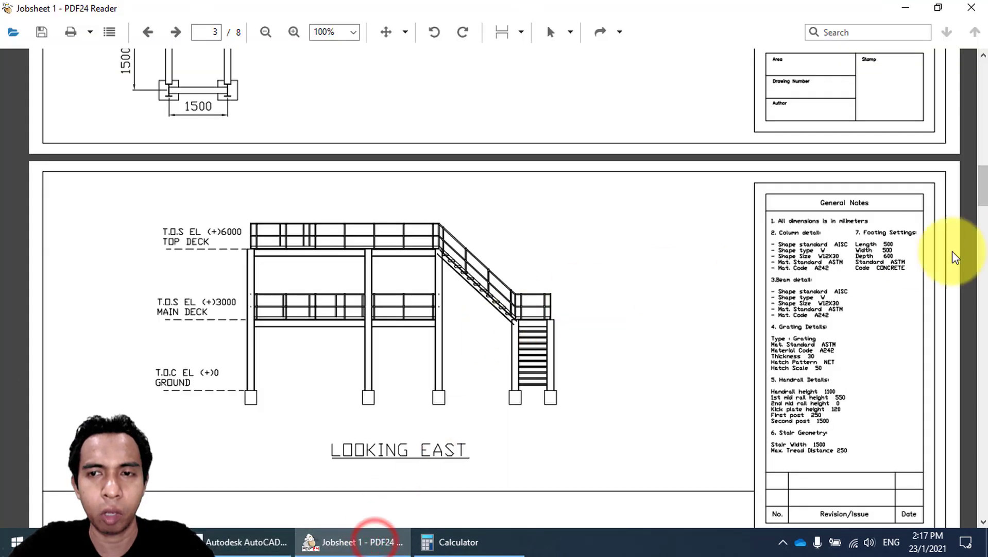
{"action": "left_click_drag", "start_coordinate": [982, 199], "coordinate": [982, 90]}
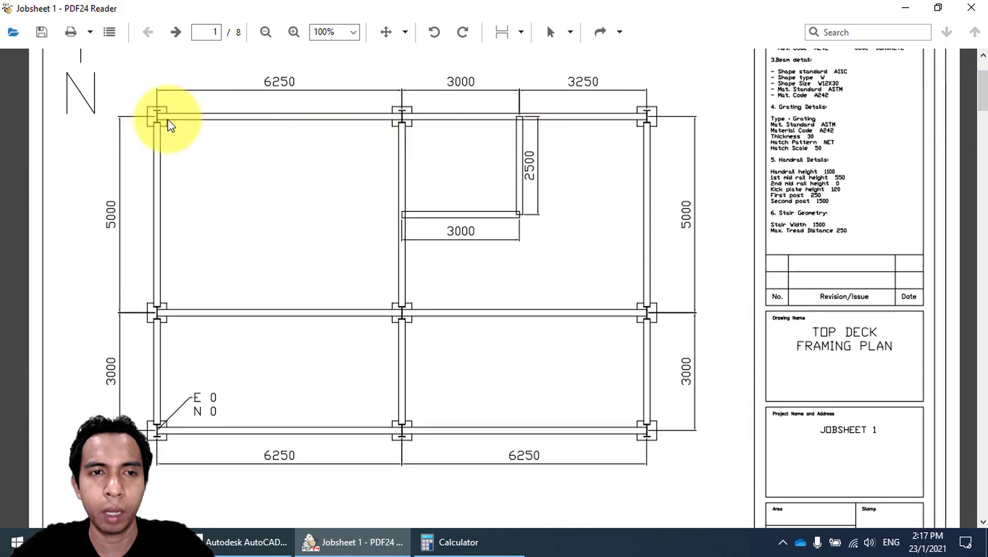
{"action": "left_click_drag", "start_coordinate": [982, 90], "coordinate": [982, 186]}
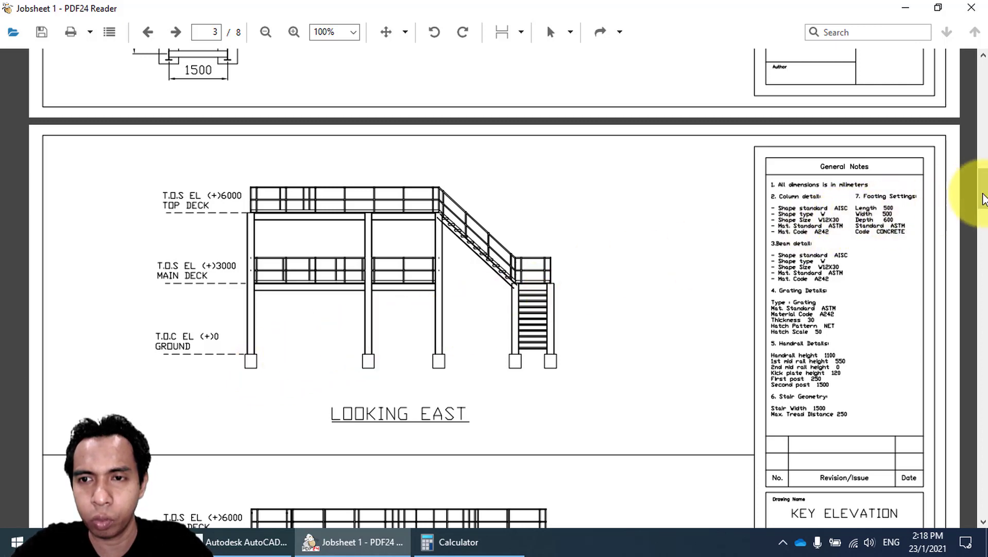
{"action": "left_click", "coordinate": [981, 192]}
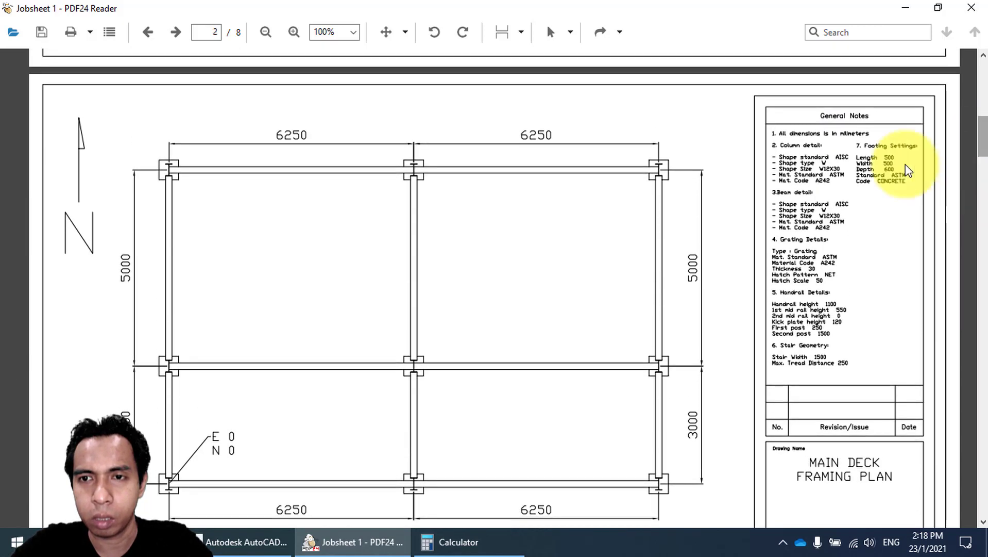
{"action": "scroll", "coordinate": [861, 181], "scroll_direction": "up", "scroll_amount": 2, "text": "ctrl"}
{"action": "left_click_drag", "start_coordinate": [836, 214], "coordinate": [485, 210]}
{"action": "left_click_drag", "start_coordinate": [801, 233], "coordinate": [783, 158]}
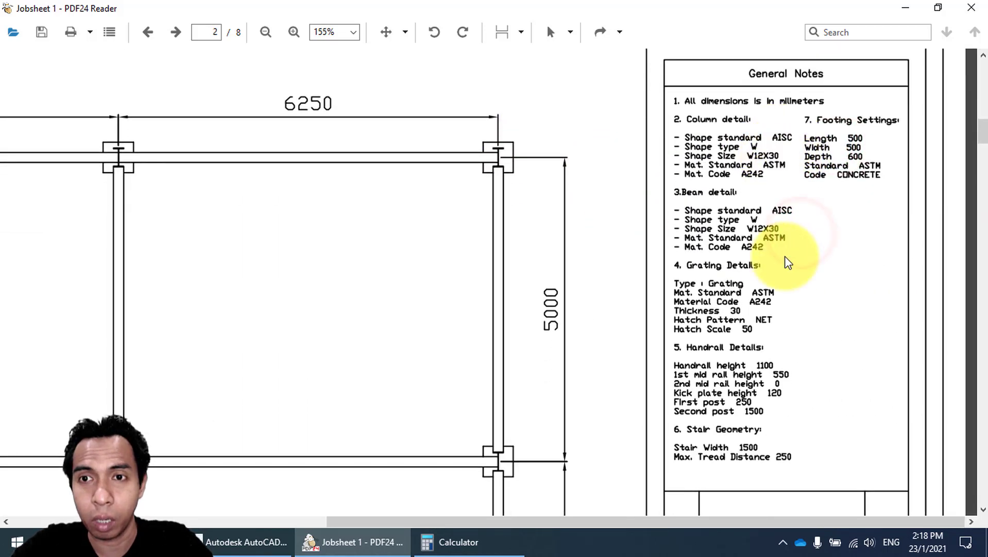
{"action": "mouse_move", "coordinate": [794, 277]}
{"action": "left_mouse_down"}
{"action": "mouse_move", "coordinate": [790, 240]}
{"action": "mouse_move", "coordinate": [790, 254]}
{"action": "left_mouse_up"}
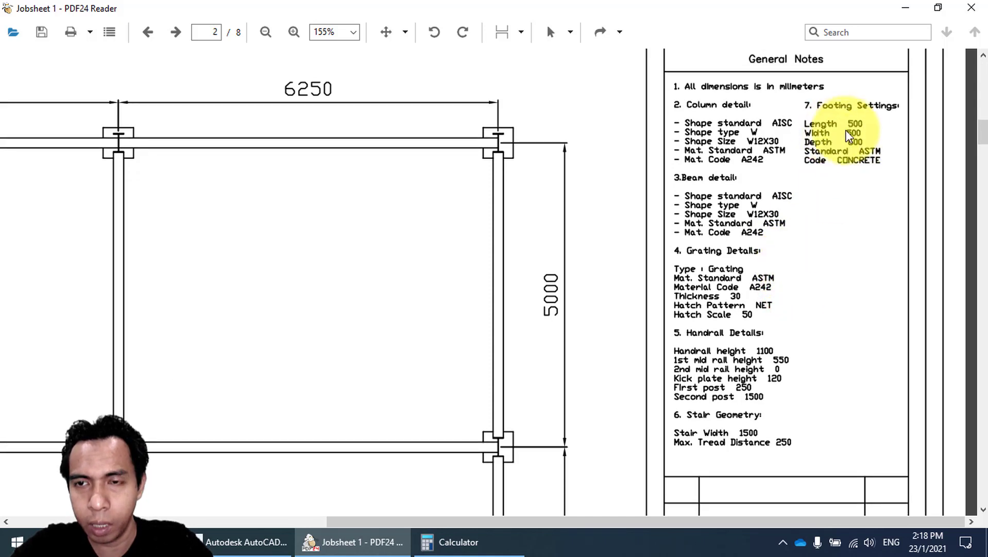
{"action": "scroll", "coordinate": [858, 129], "scroll_direction": "up", "scroll_amount": 1, "text": "ctrl"}
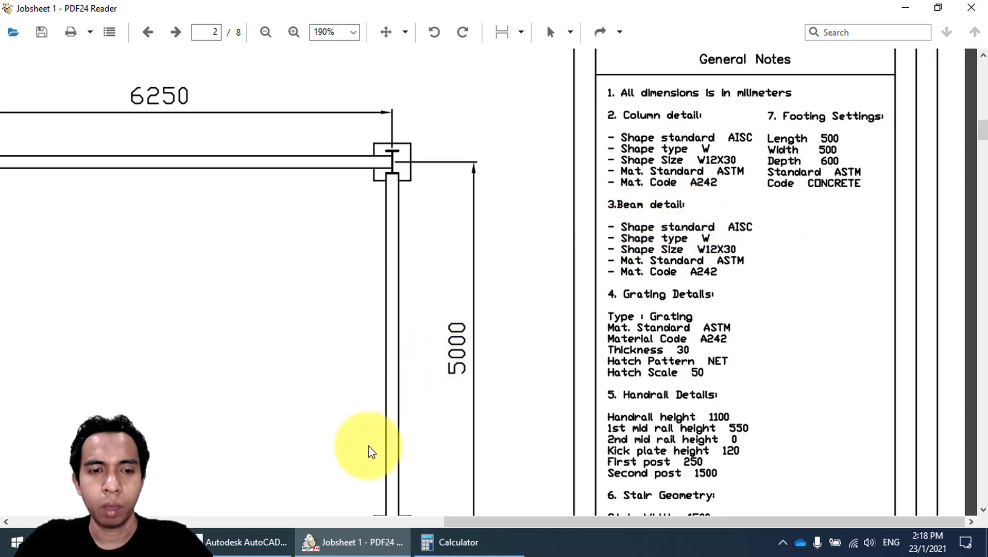
Back in AutoCAD Plant 3D, set the footing settings to length 500 and width 500 as given in the jobsheet notes.
{"action": "left_click", "coordinate": [257, 544]}
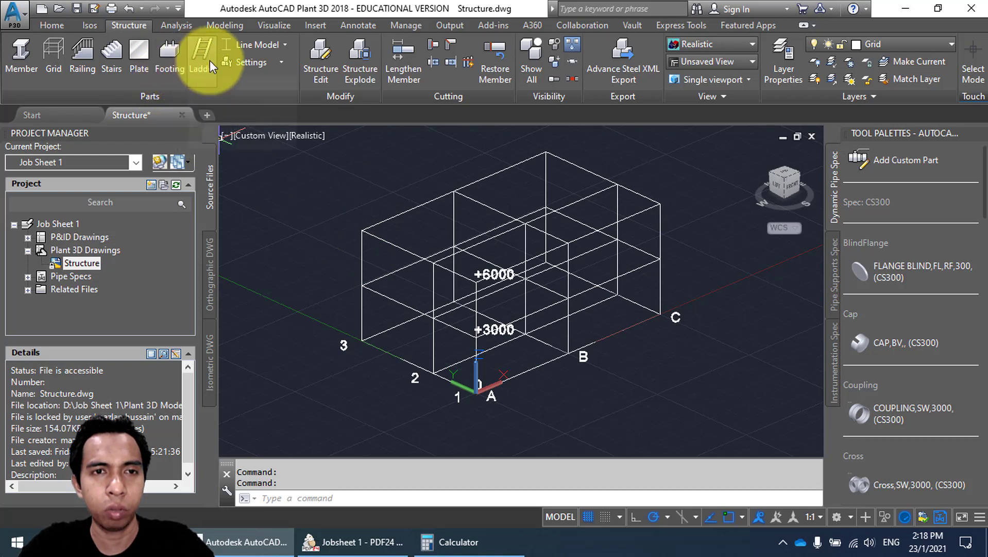
{"action": "left_click", "coordinate": [271, 64]}
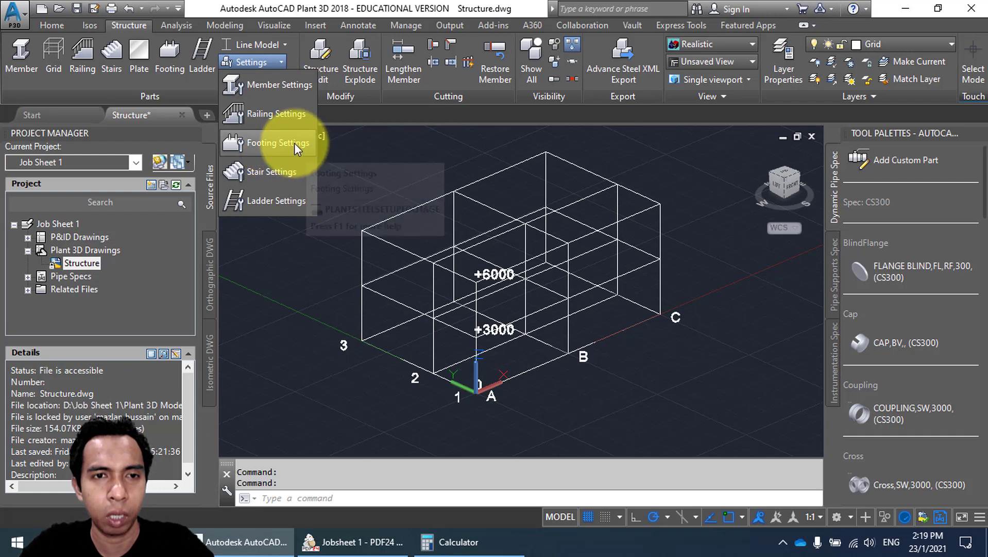
{"action": "left_click", "coordinate": [281, 143]}
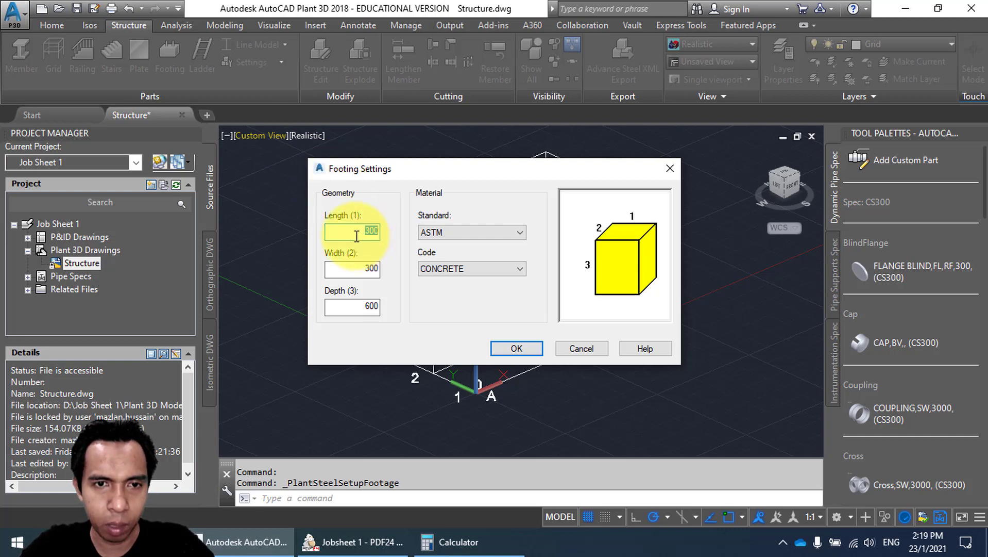
{"action": "left_click", "coordinate": [387, 542]}
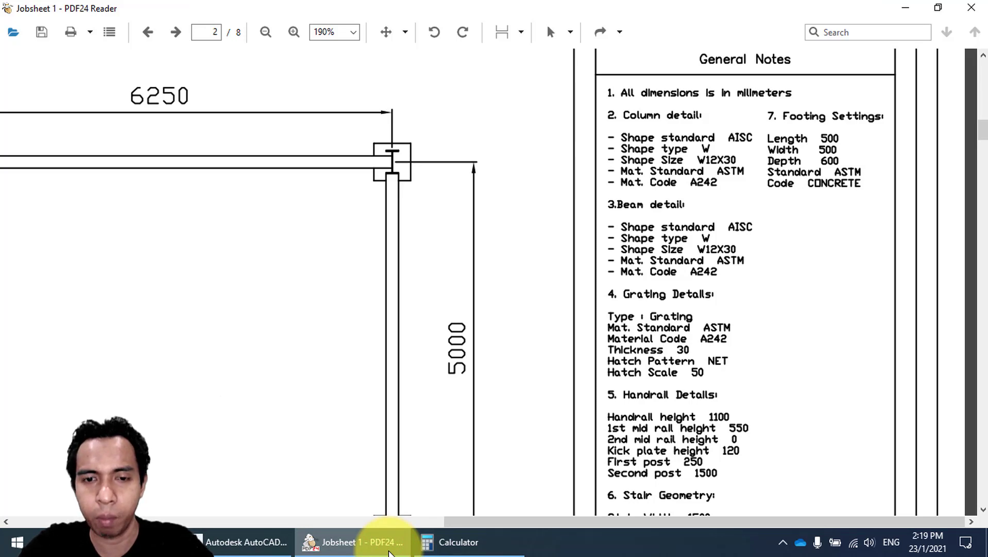
{"action": "left_click", "coordinate": [390, 550]}
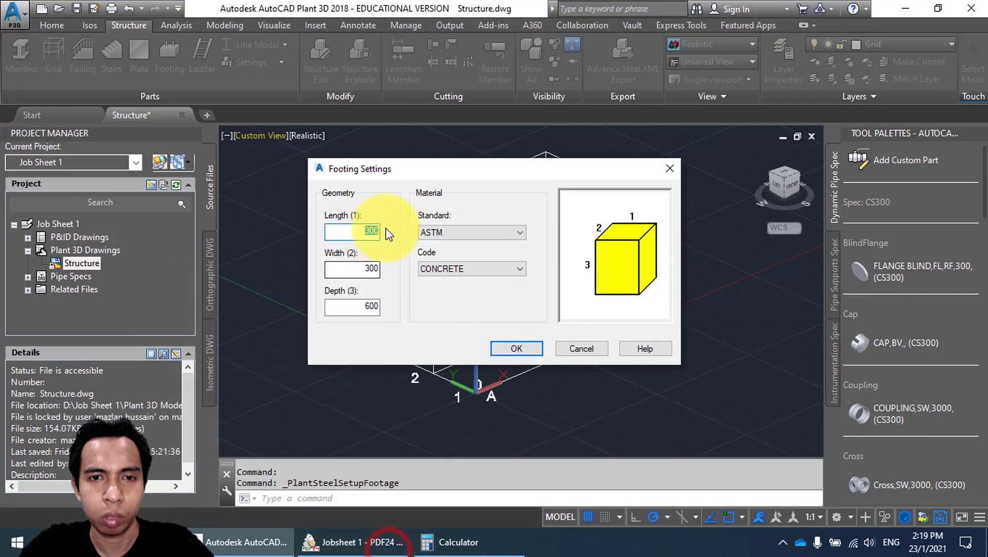
{"action": "double_click", "coordinate": [347, 236]}
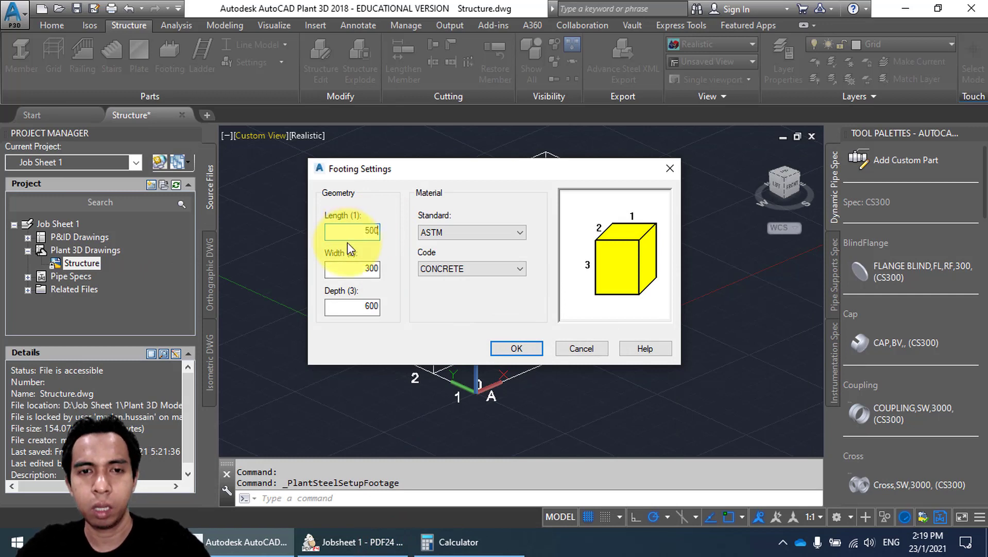
{"action": "double_click", "coordinate": [360, 269]}
{"action": "type", "text": "50"}
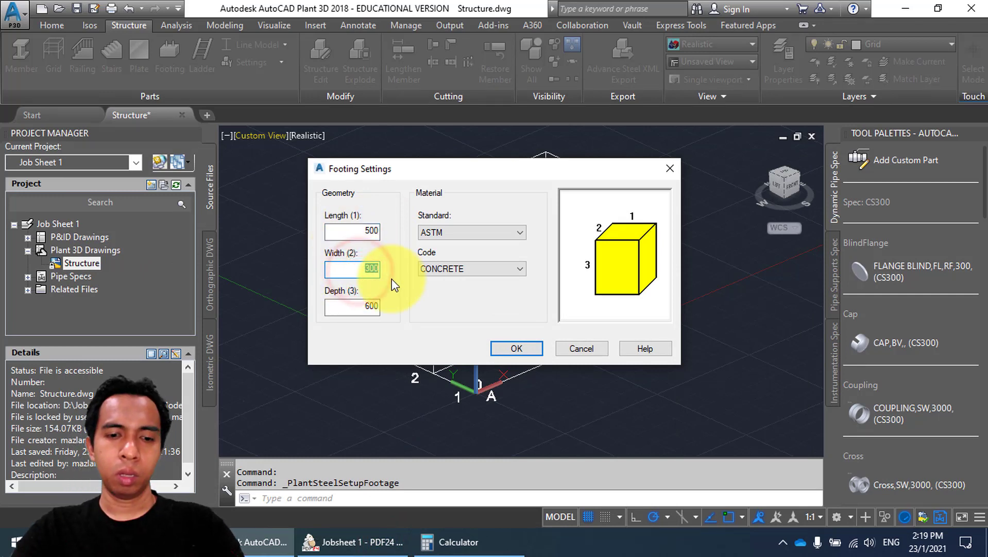
{"action": "type", "text": "0"}
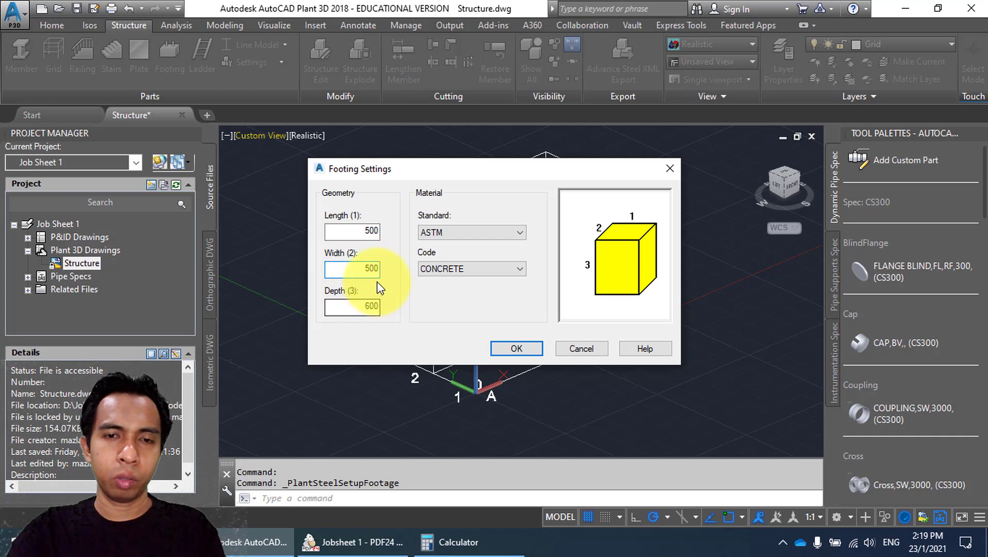
Check the remaining footing values against the jobsheet notes and accept the footing settings with depth 600, standard ASTM and code CONCRETE.
{"action": "left_click", "coordinate": [372, 546]}
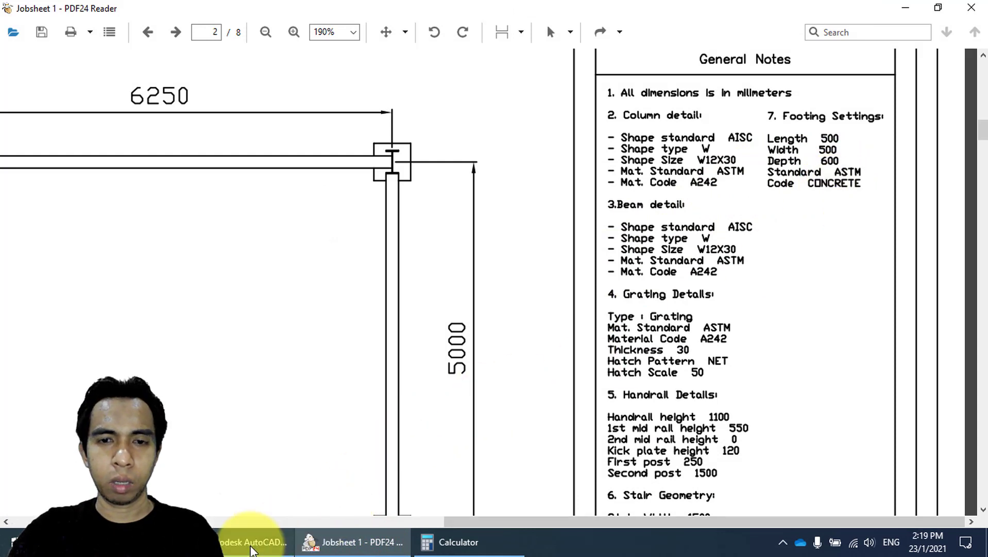
{"action": "left_click", "coordinate": [252, 541]}
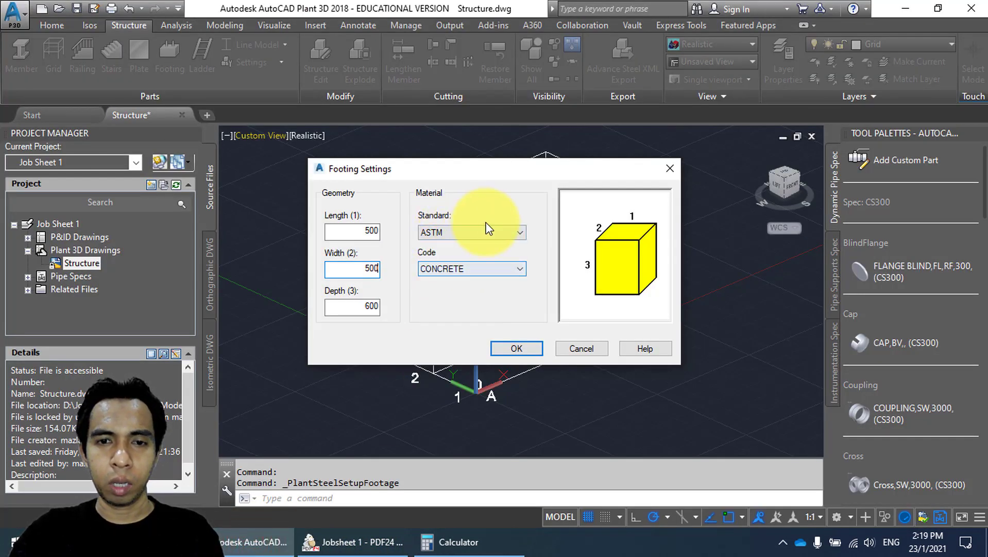
{"action": "left_click", "coordinate": [507, 230]}
{"action": "left_click", "coordinate": [512, 216]}
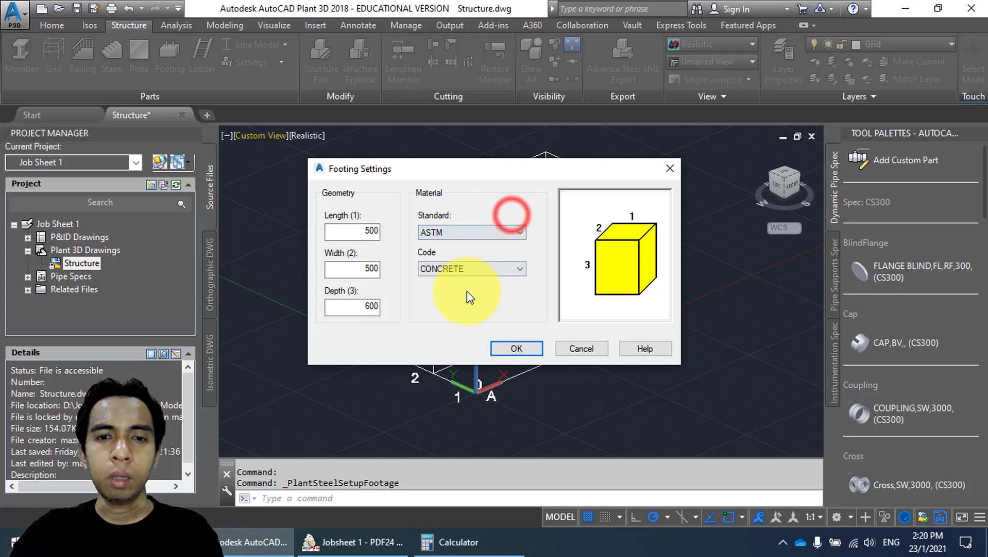
{"action": "left_click", "coordinate": [517, 349]}
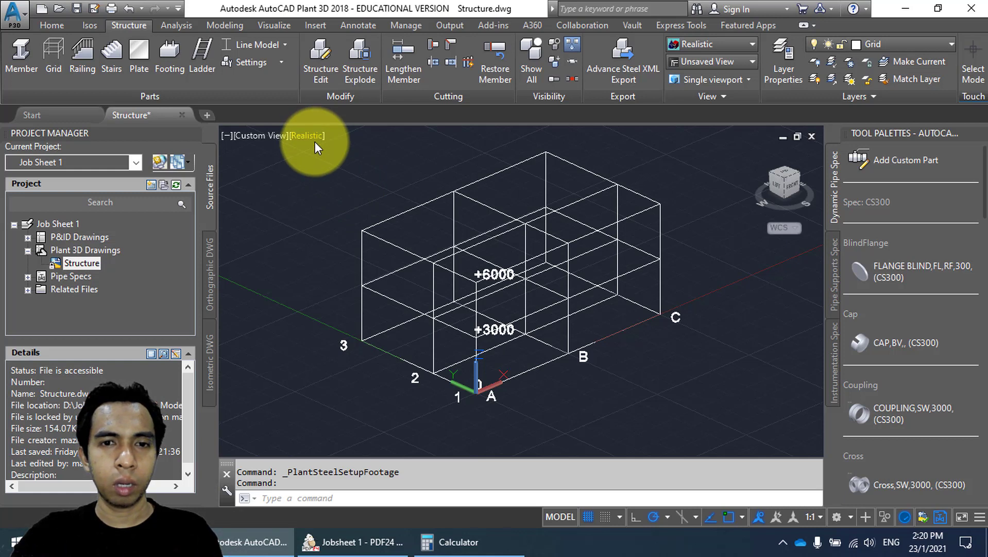
{"action": "left_click", "coordinate": [161, 67]}
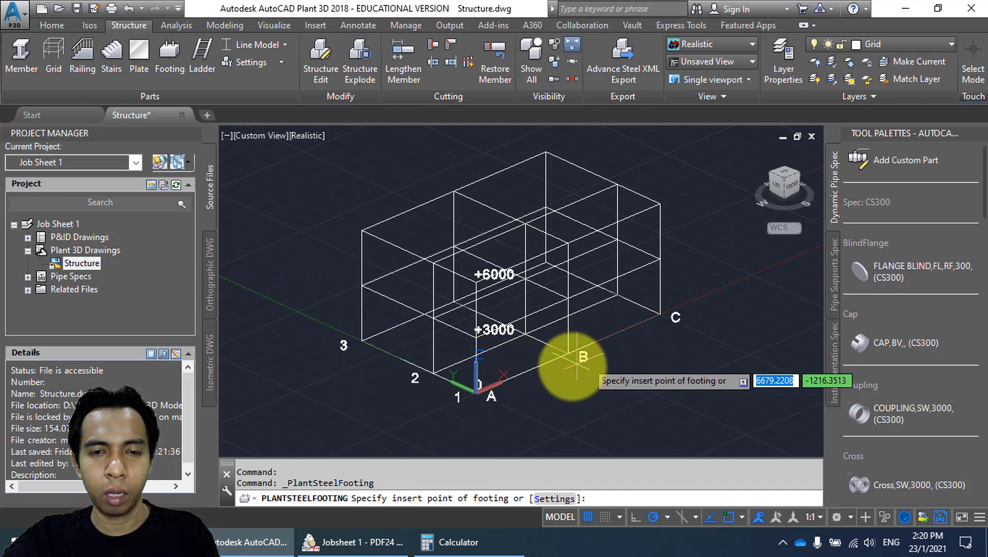
{"action": "scroll", "coordinate": [490, 401], "scroll_direction": "up", "scroll_amount": 5}
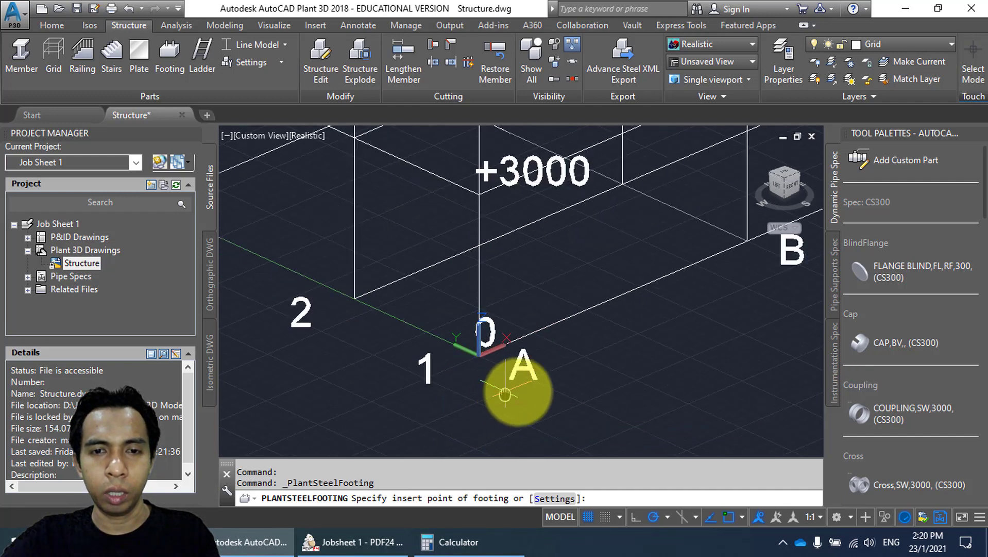
{"action": "middle_click_drag", "start_coordinate": [506, 388], "coordinate": [578, 380]}
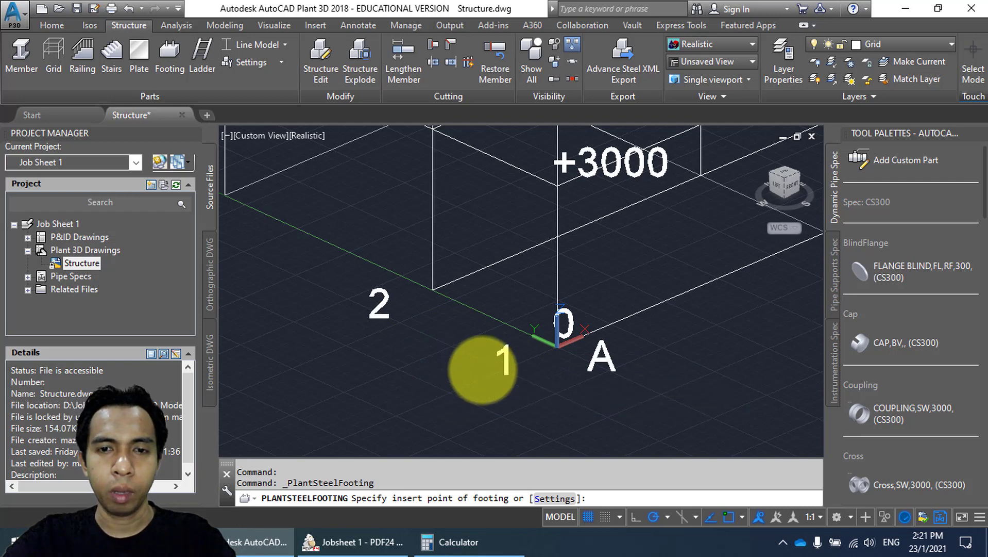
{"action": "key", "text": "Escape"}
Make Footing the current layer and place a footing at the ground-level endpoint where grid lines 1 and A meet.
{"action": "scroll", "coordinate": [507, 327], "scroll_direction": "down", "scroll_amount": 2}
{"action": "middle_click_drag", "start_coordinate": [507, 331], "coordinate": [485, 363]}
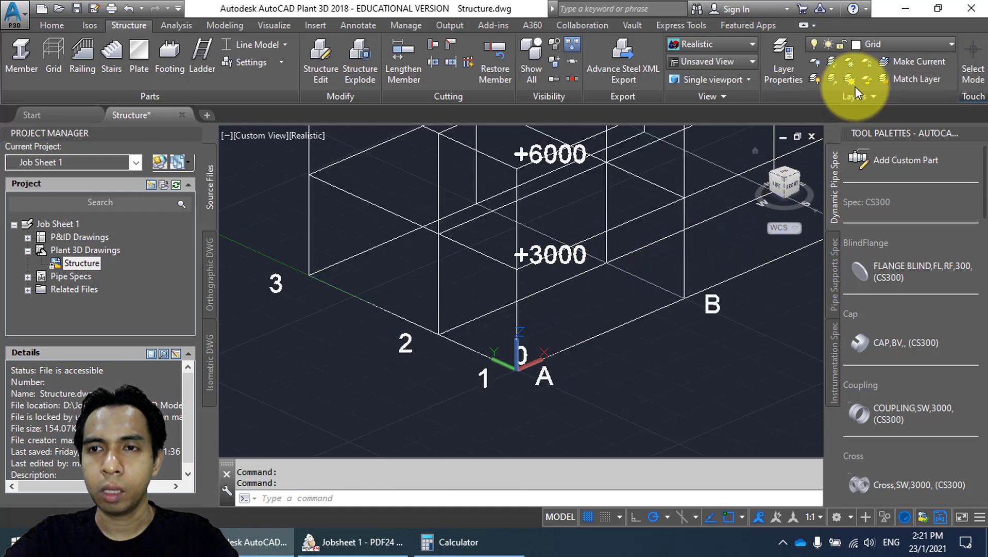
{"action": "left_click", "coordinate": [947, 44]}
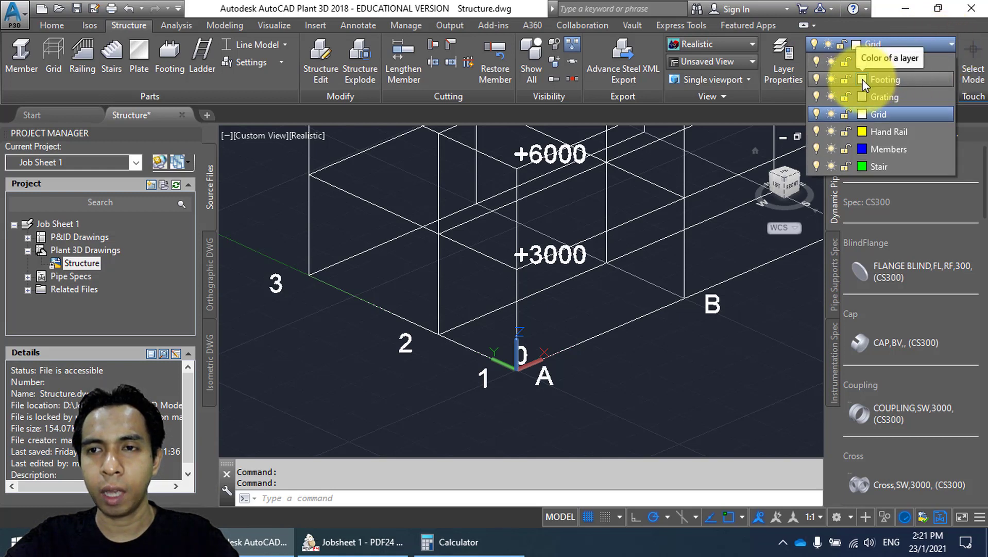
{"action": "left_click", "coordinate": [892, 79]}
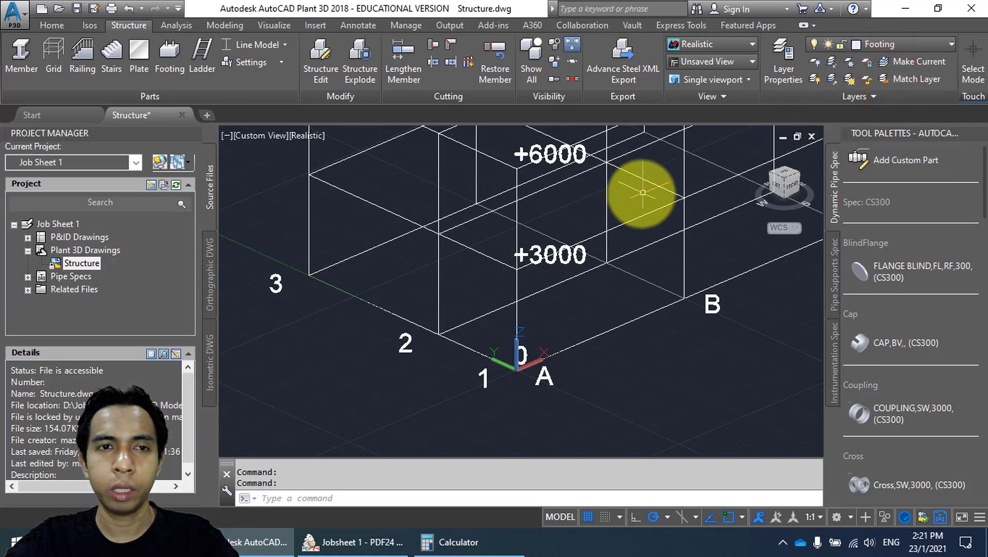
{"action": "left_click", "coordinate": [173, 58]}
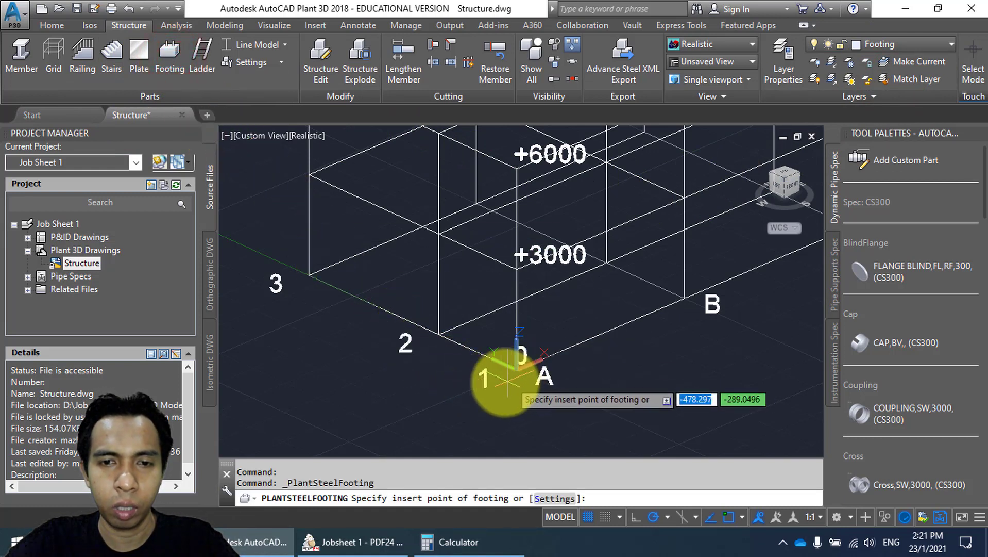
{"action": "right_click", "coordinate": [361, 376], "text": "shift"}
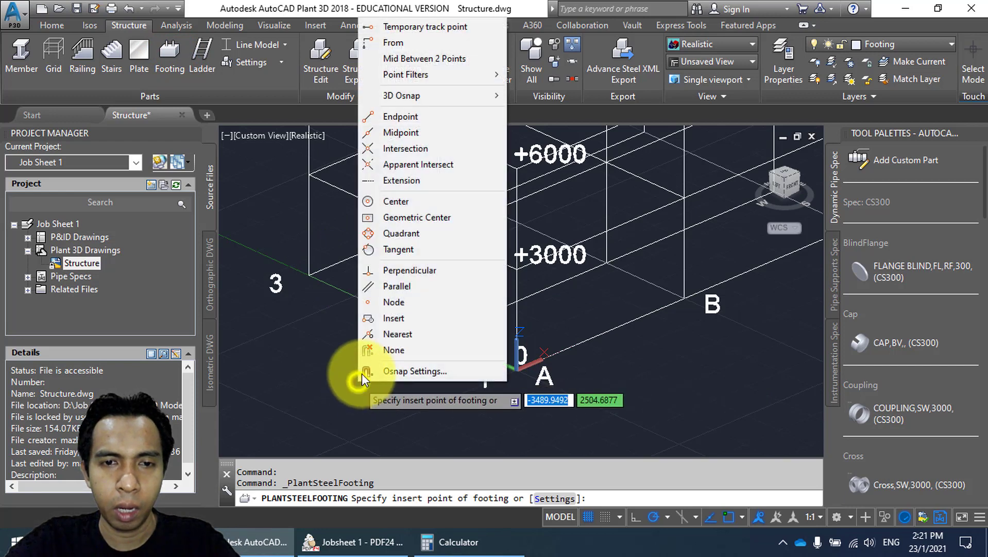
{"action": "left_click", "coordinate": [393, 118]}
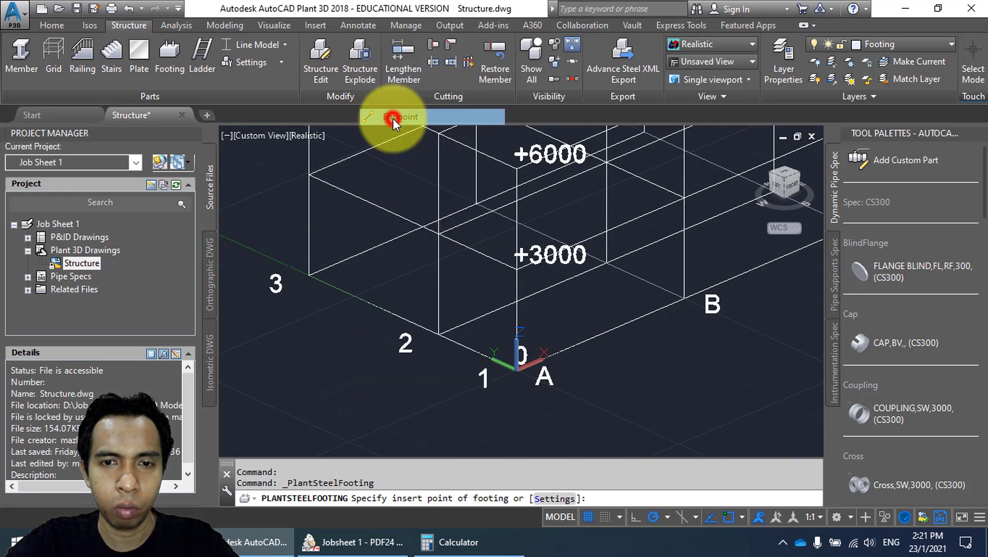
{"action": "left_click", "coordinate": [521, 374]}
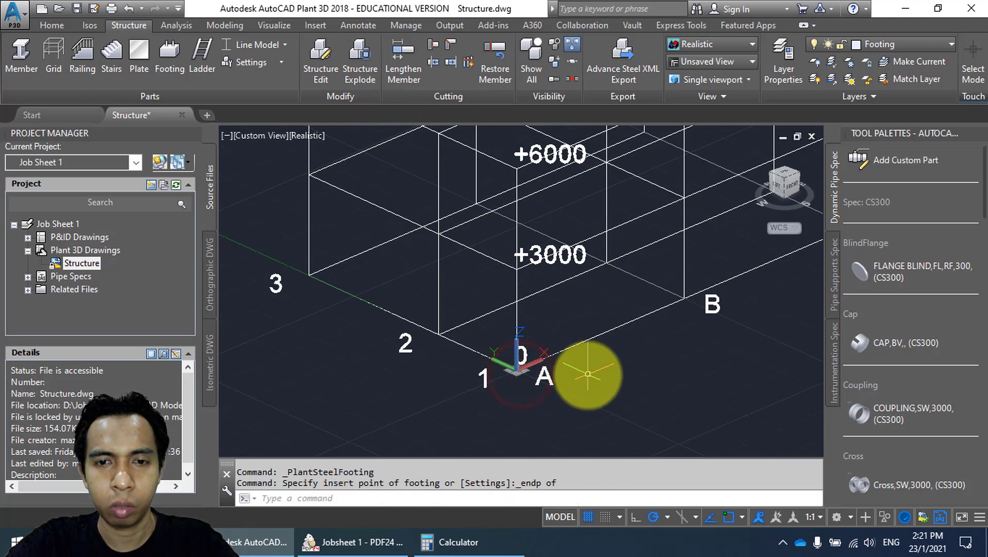
Inspect the placed footing at grid point A1 and compare it with the footing notes and Looking East elevation in the Jobsheet 1 PDF.
{"action": "middle_click_drag", "start_coordinate": [577, 375], "coordinate": [467, 383]}
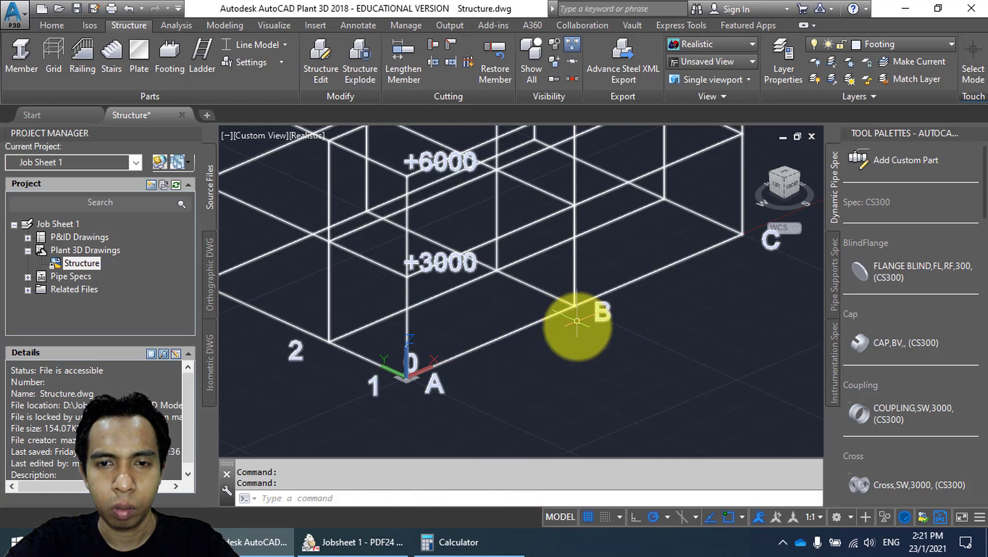
{"action": "middle_click_drag", "start_coordinate": [371, 380], "coordinate": [459, 315]}
{"action": "scroll", "coordinate": [457, 348], "scroll_direction": "up", "scroll_amount": 5}
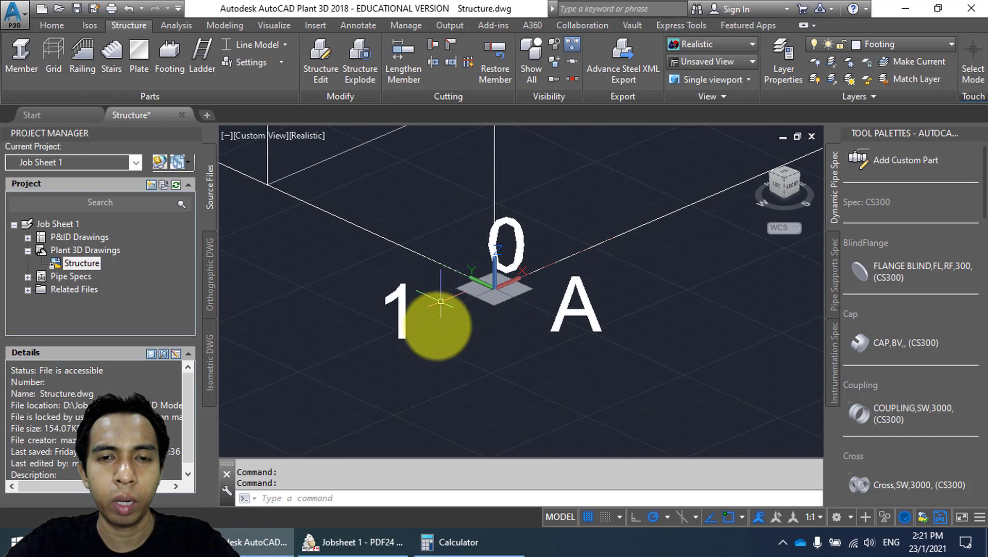
{"action": "left_click", "coordinate": [362, 541]}
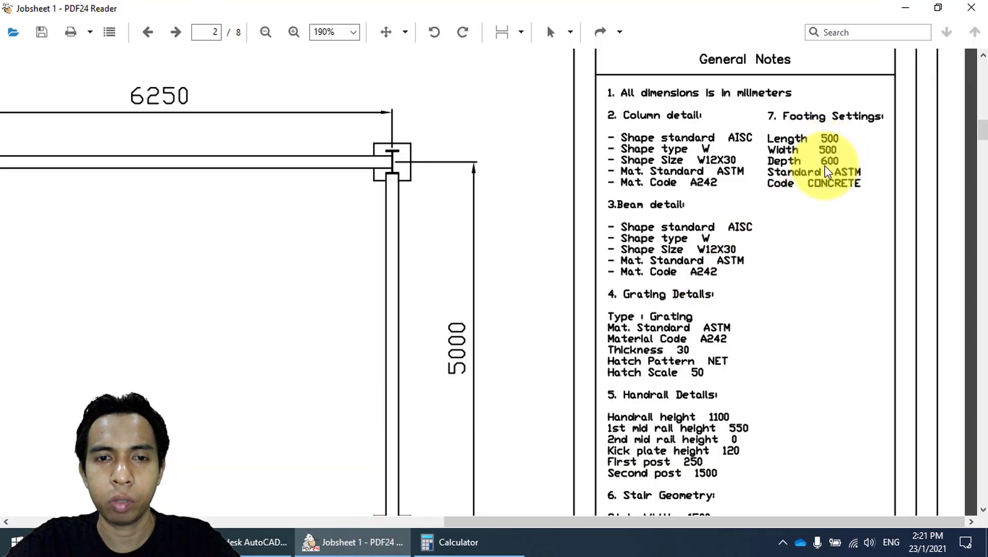
{"action": "scroll", "coordinate": [435, 299], "scroll_direction": "down", "scroll_amount": 4, "text": "ctrl"}
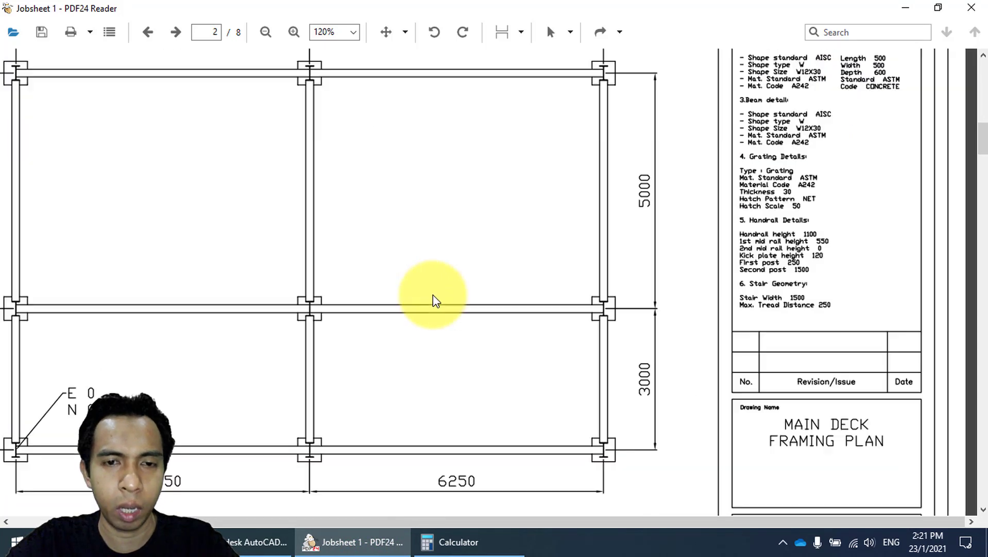
{"action": "scroll", "coordinate": [432, 299], "scroll_direction": "down", "scroll_amount": 3, "text": "ctrl"}
{"action": "scroll", "coordinate": [419, 338], "scroll_direction": "down", "scroll_amount": 6}
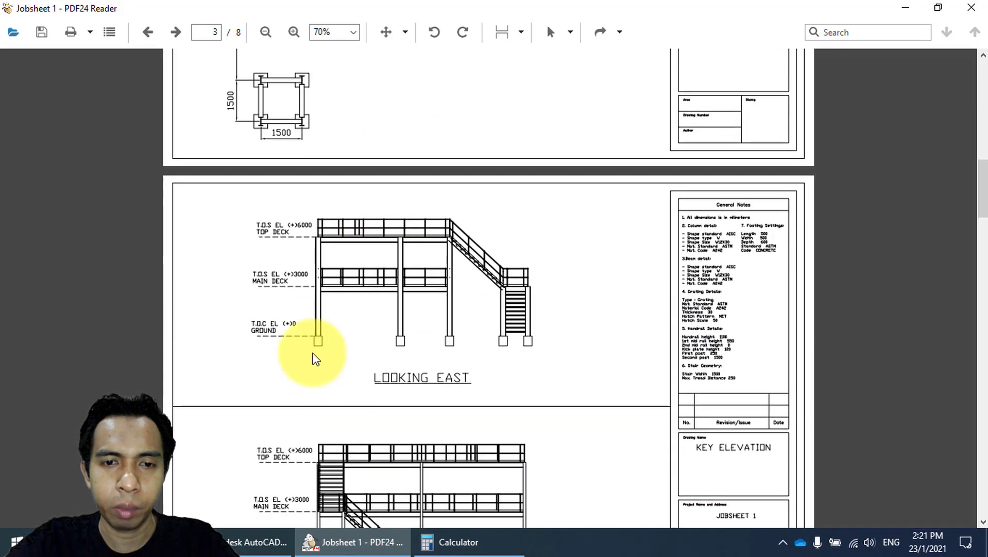
{"action": "scroll", "coordinate": [309, 367], "scroll_direction": "up", "scroll_amount": 3, "text": "ctrl"}
{"action": "left_click_drag", "start_coordinate": [308, 377], "coordinate": [411, 118]}
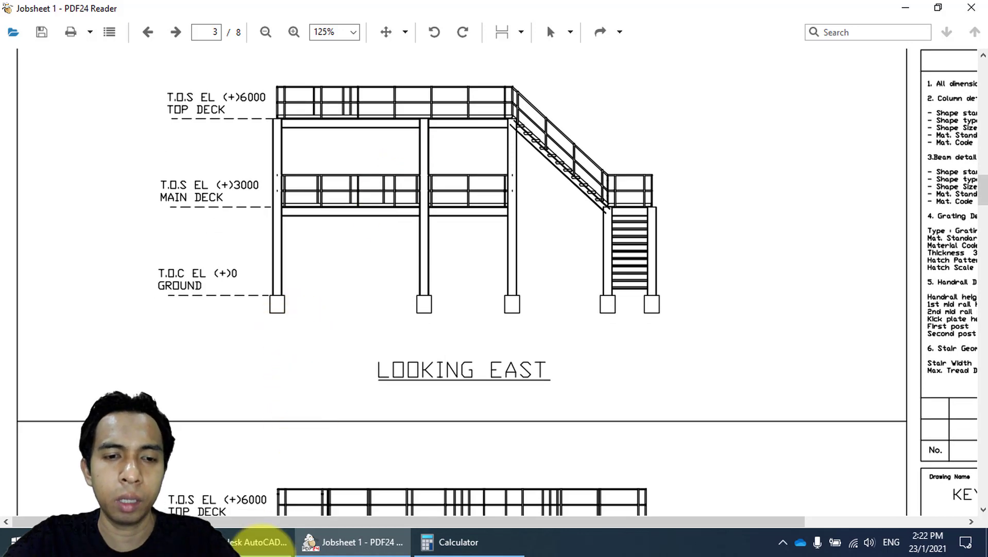
Back in AutoCAD Plant 3D, set the structural representation to Shape Model and inspect the solid footing at grid point A1.
{"action": "left_click", "coordinate": [258, 541]}
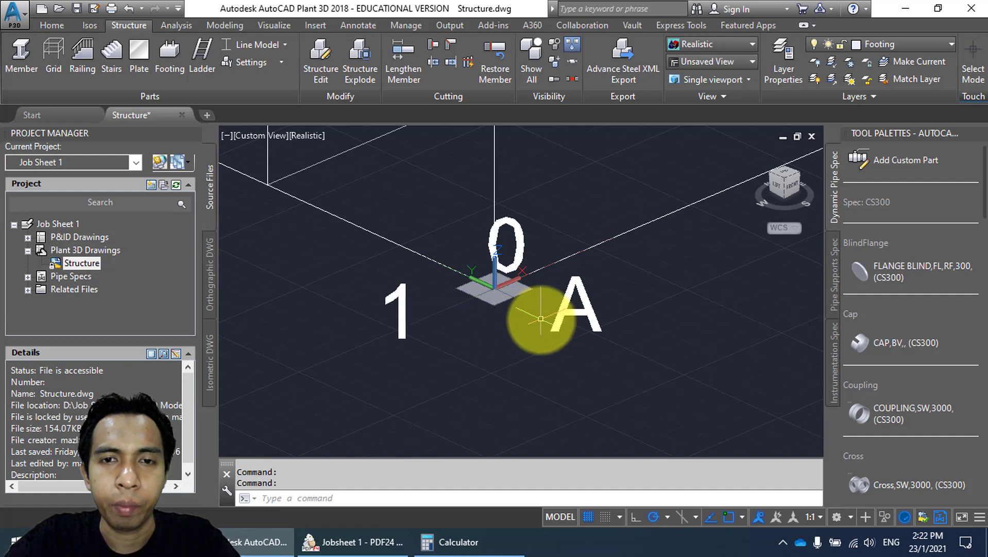
{"action": "middle_click_drag", "start_coordinate": [435, 314], "coordinate": [438, 334]}
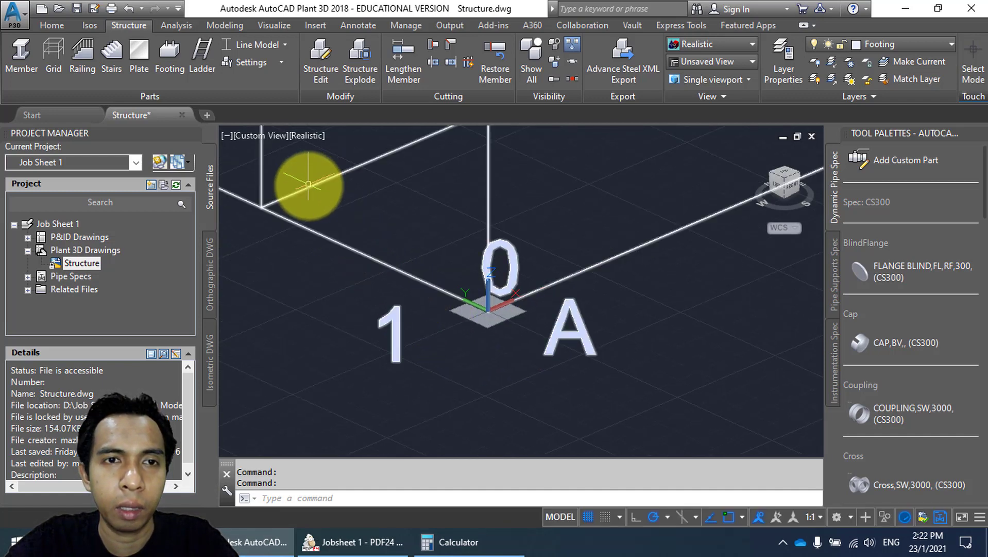
{"action": "left_click", "coordinate": [282, 46]}
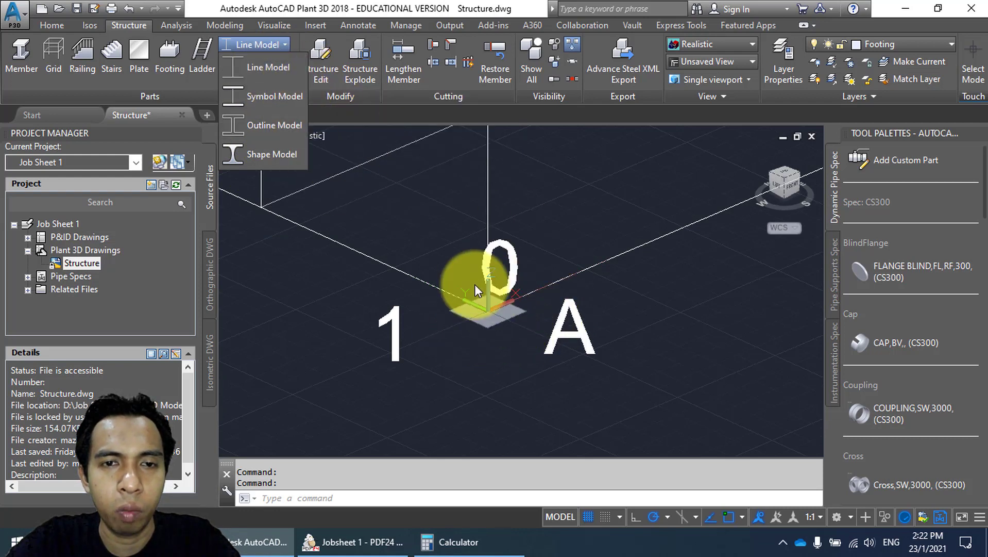
{"action": "left_click", "coordinate": [260, 154]}
{"action": "scroll", "coordinate": [528, 320], "scroll_direction": "down", "scroll_amount": 2}
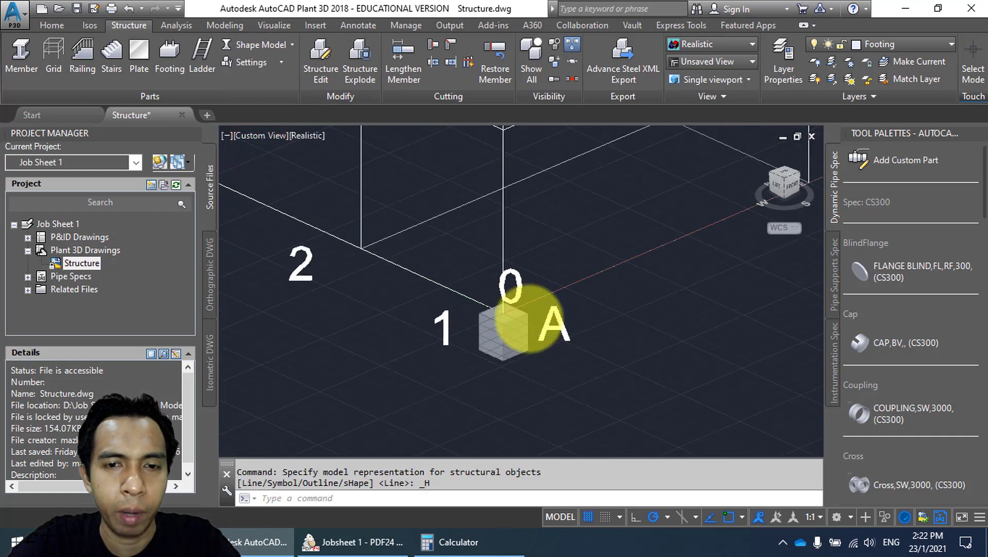
{"action": "scroll", "coordinate": [530, 318], "scroll_direction": "down", "scroll_amount": 2}
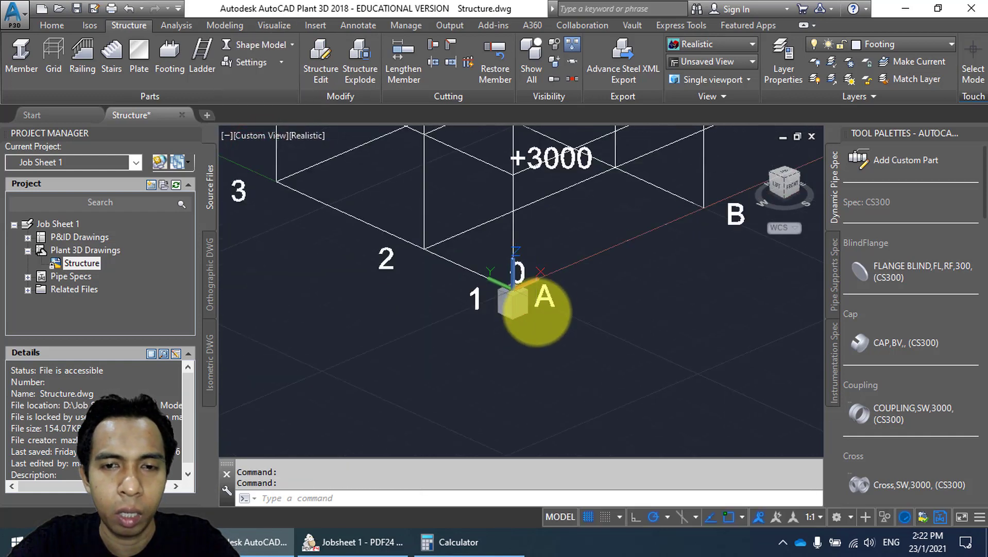
{"action": "middle_click_drag", "start_coordinate": [536, 312], "coordinate": [481, 290], "text": "shift"}
{"action": "scroll", "coordinate": [471, 288], "scroll_direction": "up", "scroll_amount": 2}
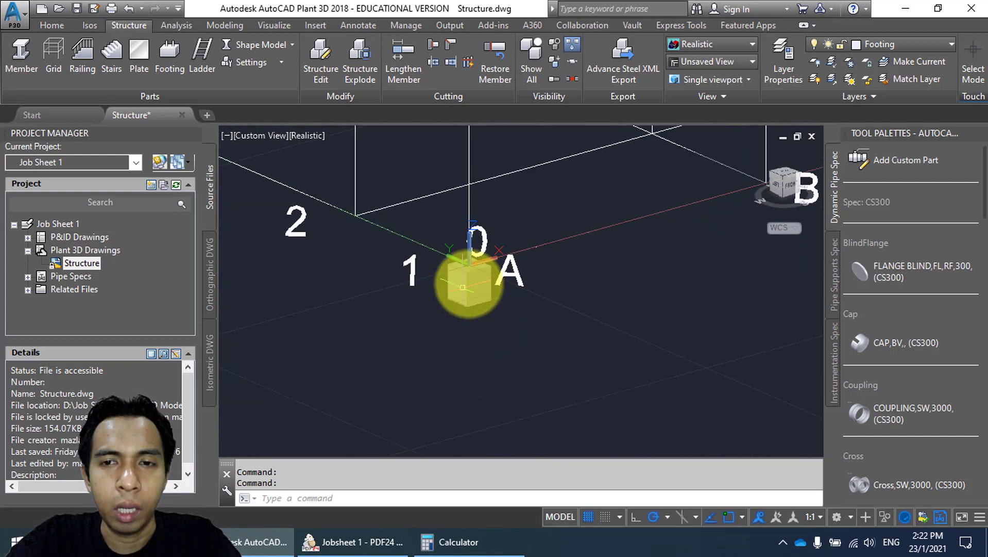
{"action": "scroll", "coordinate": [469, 286], "scroll_direction": "down", "scroll_amount": 4}
{"action": "middle_click_drag", "start_coordinate": [567, 253], "coordinate": [536, 280]}
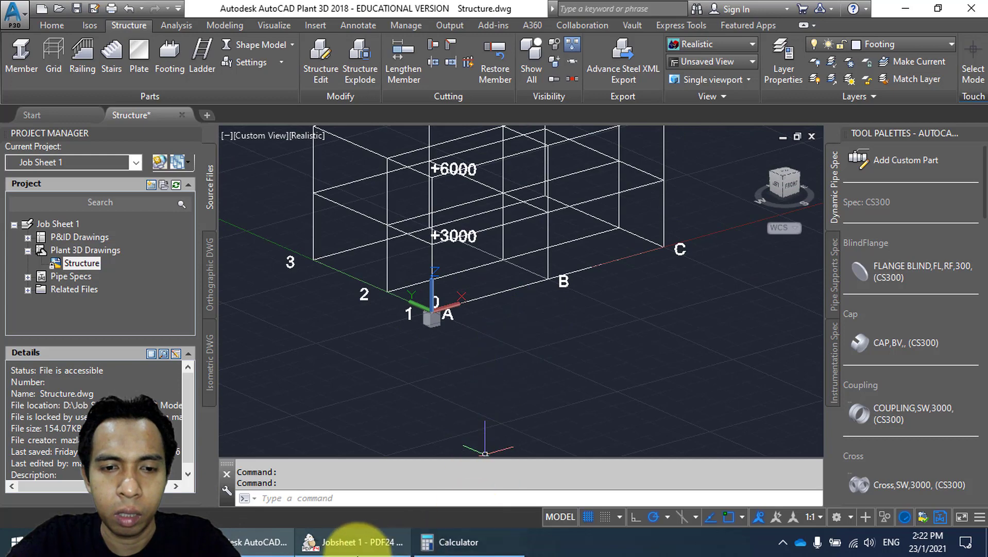
In the Jobsheet 1 PDF, examine the page 2 framing plan for the footing positions at the grid intersections.
{"action": "left_click", "coordinate": [355, 540]}
{"action": "mouse_move", "coordinate": [982, 183]}
{"action": "left_mouse_down"}
{"action": "mouse_move", "coordinate": [983, 221]}
{"action": "mouse_move", "coordinate": [982, 124]}
{"action": "mouse_move", "coordinate": [983, 132]}
{"action": "left_mouse_up"}
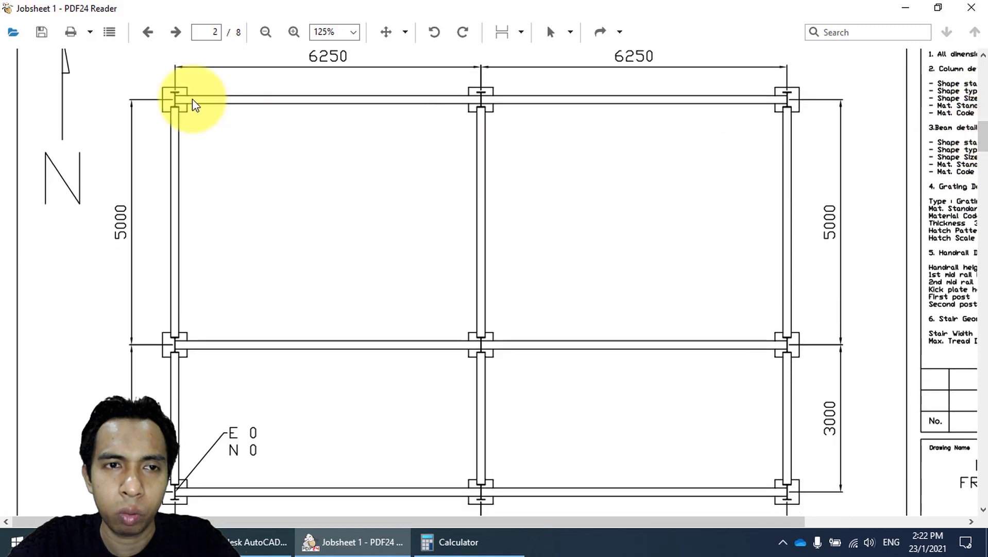
{"action": "left_click", "coordinate": [451, 101]}
{"action": "left_click", "coordinate": [802, 85]}
{"action": "left_click", "coordinate": [169, 325]}
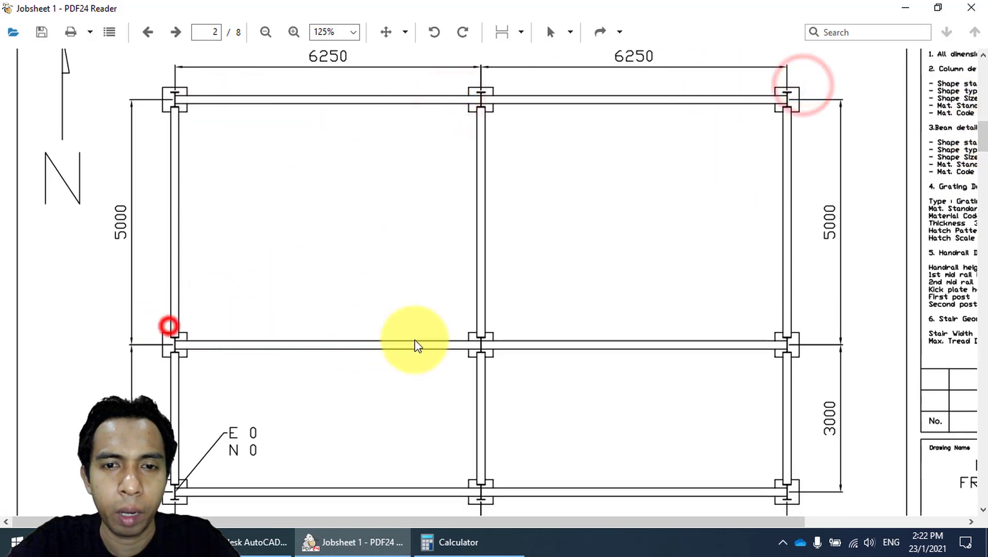
{"action": "left_click", "coordinate": [414, 339]}
{"action": "left_click", "coordinate": [745, 336]}
{"action": "key", "text": "super+s"}
{"action": "left_click", "coordinate": [397, 502]}
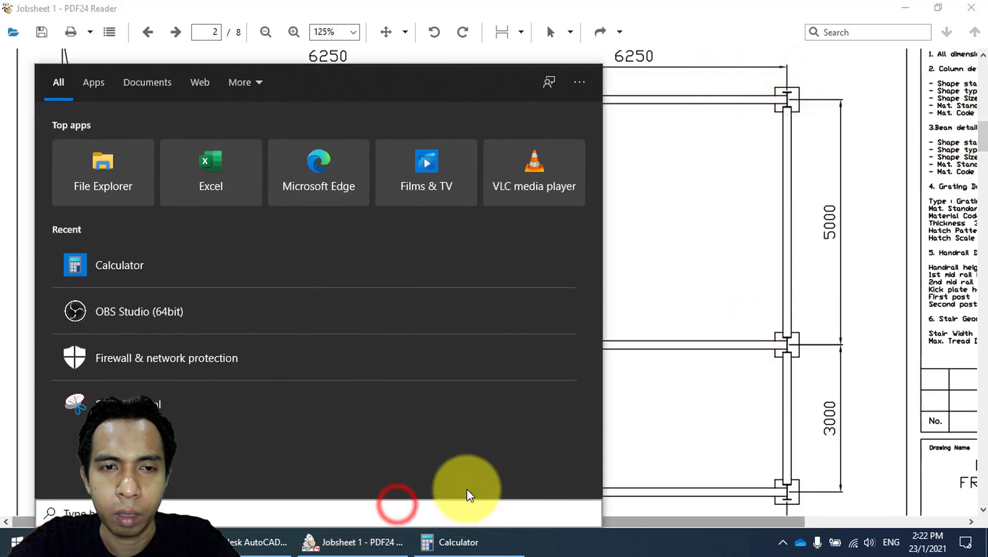
{"action": "left_click", "coordinate": [664, 370]}
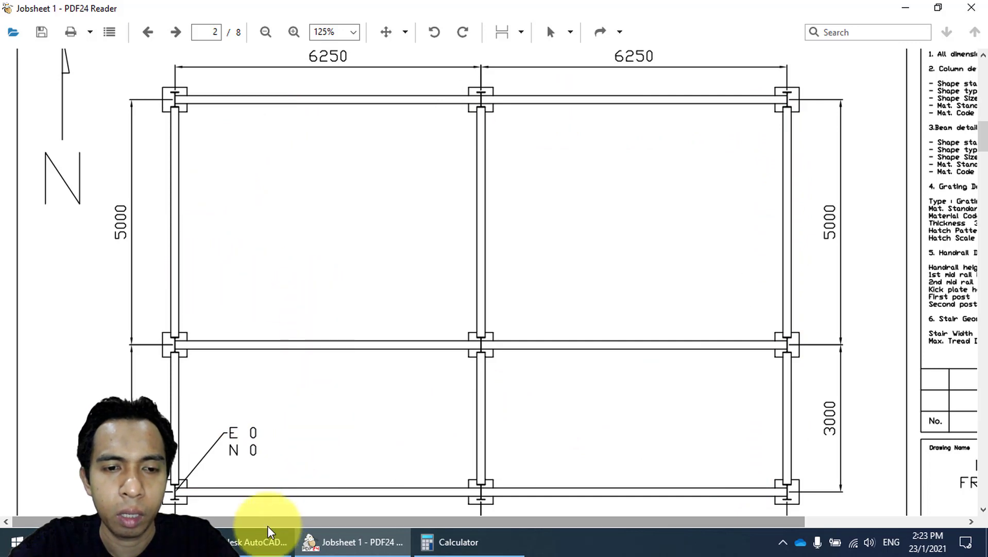
In AutoCAD Plant 3D, copy the A1 footing from its top grid endpoint to the ground-level endpoint at grid point B1.
{"action": "left_click", "coordinate": [260, 541]}
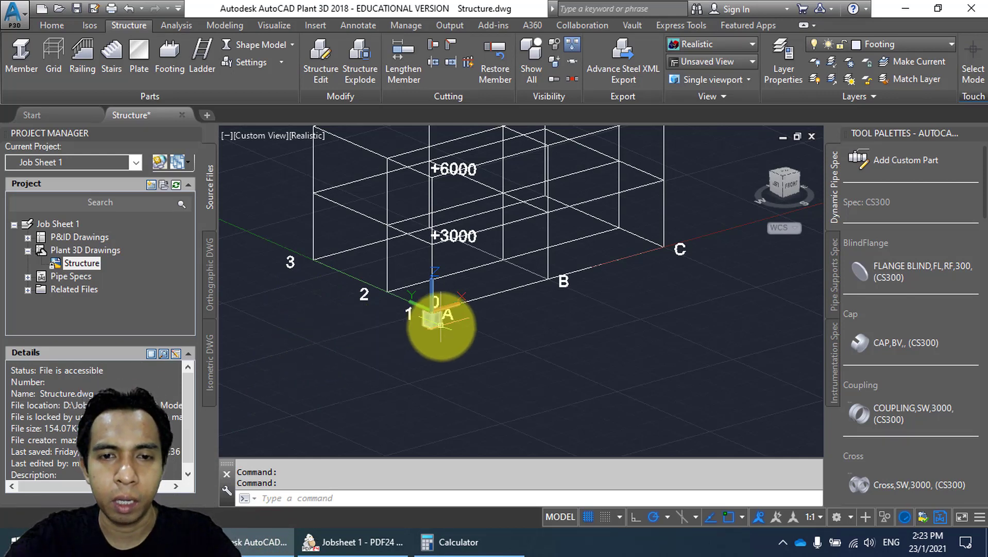
{"action": "scroll", "coordinate": [437, 325], "scroll_direction": "up", "scroll_amount": 6}
{"action": "scroll", "coordinate": [439, 305], "scroll_direction": "down", "scroll_amount": 5}
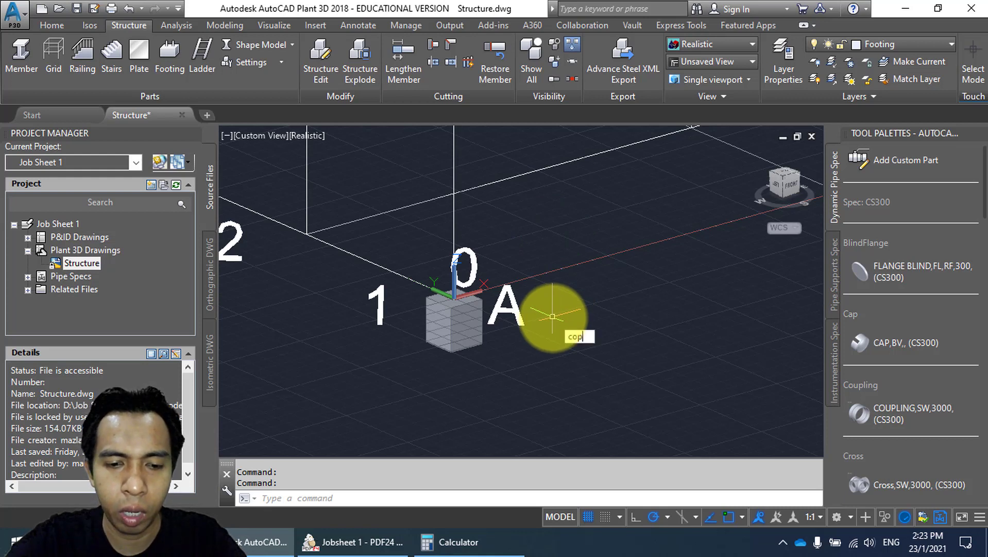
{"action": "type", "text": "y"}
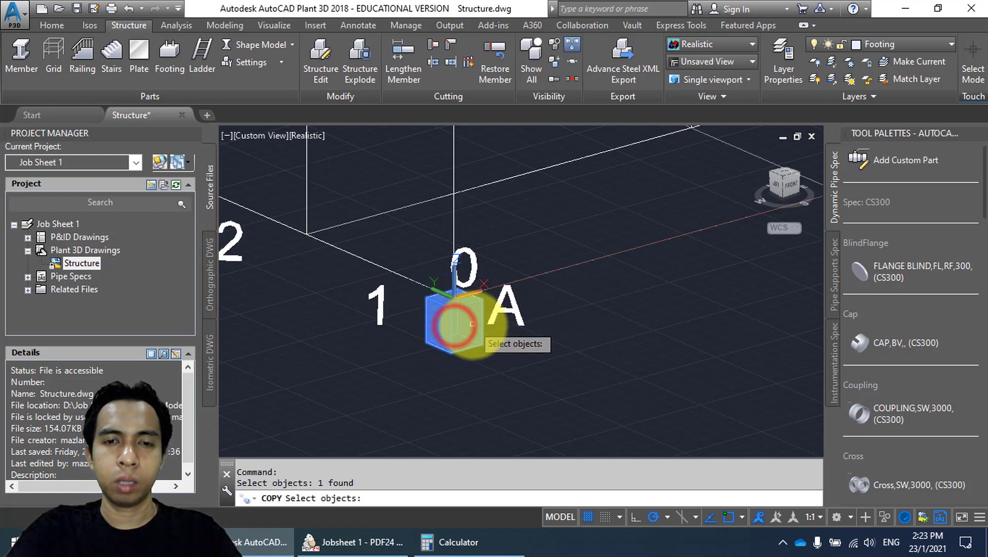
{"action": "key", "text": "Return"}
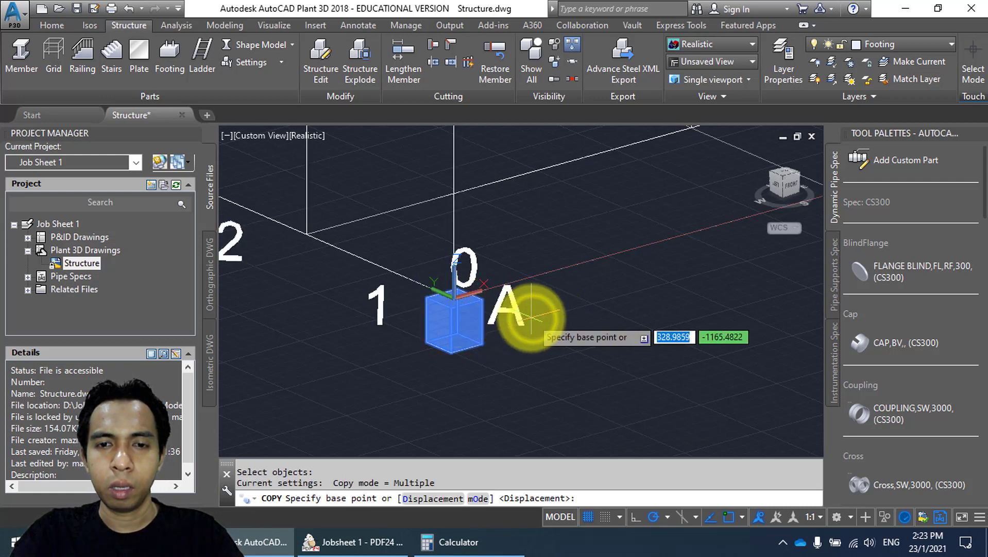
{"action": "right_click", "coordinate": [503, 258], "text": "shift"}
{"action": "left_click", "coordinate": [549, 264]}
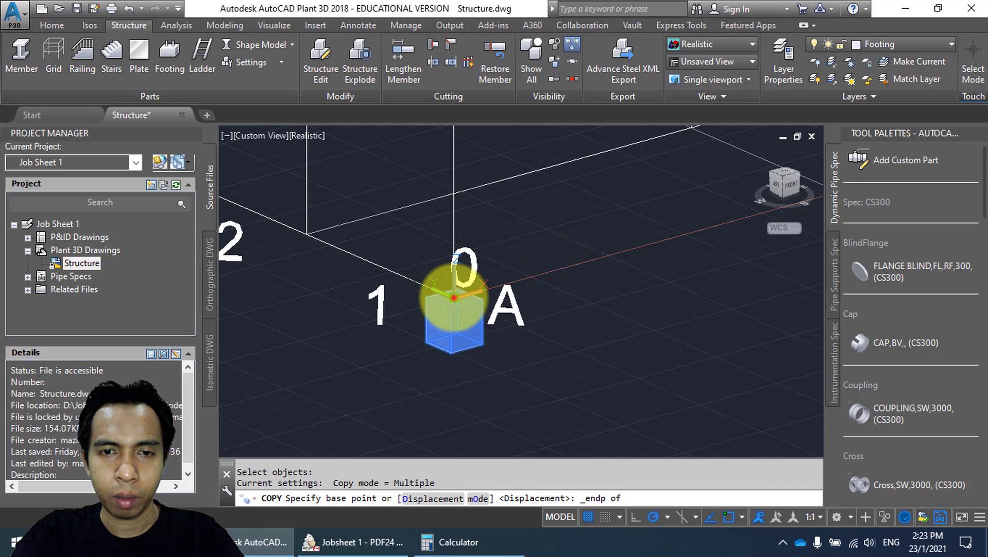
{"action": "left_click", "coordinate": [454, 298]}
{"action": "scroll", "coordinate": [597, 252], "scroll_direction": "down", "scroll_amount": 5}
{"action": "middle_click_drag", "start_coordinate": [600, 249], "coordinate": [482, 291]}
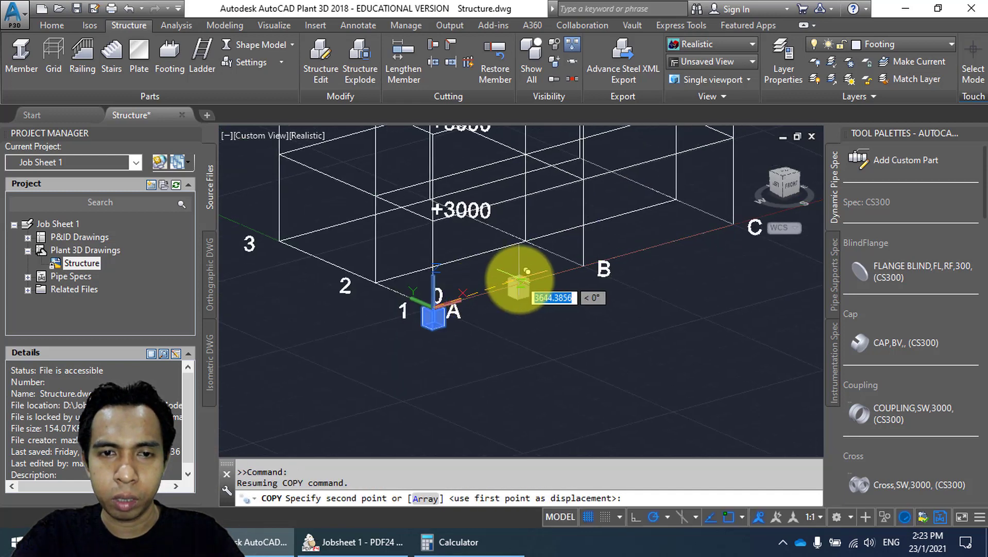
{"action": "scroll", "coordinate": [520, 280], "scroll_direction": "up", "scroll_amount": 2}
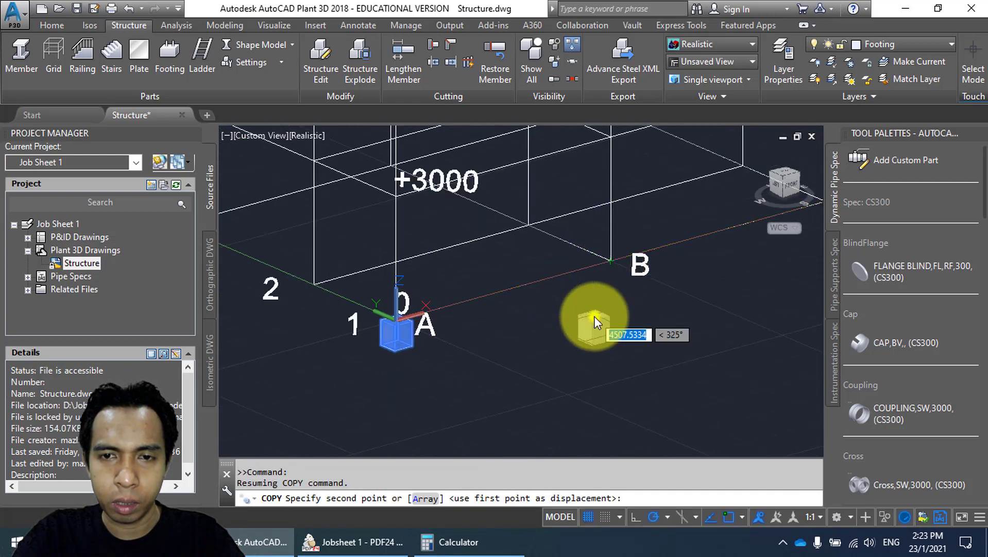
{"action": "right_click", "coordinate": [595, 320], "text": "shift"}
{"action": "left_click", "coordinate": [622, 257]}
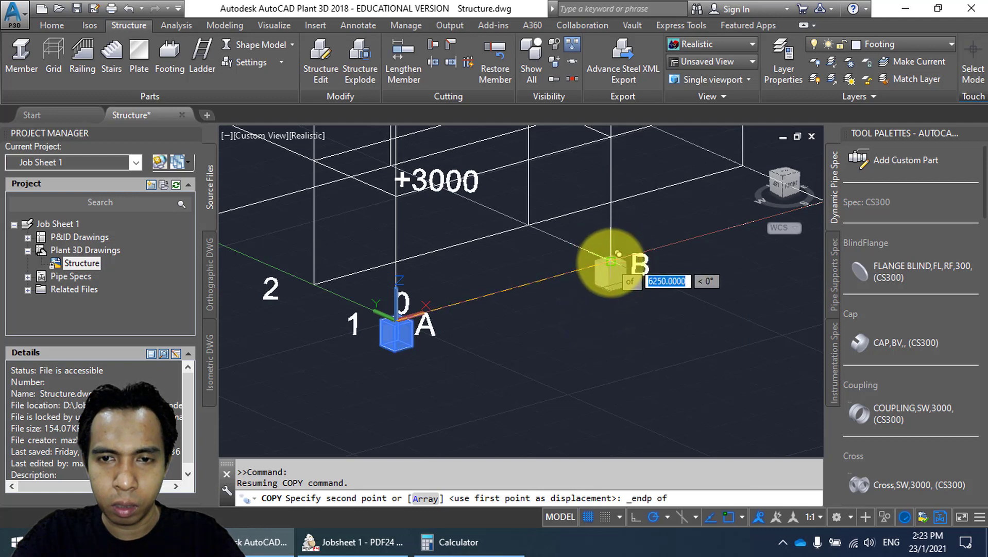
{"action": "left_click", "coordinate": [611, 261]}
Place further copies of the footing at the ground-level endpoints of grid points C1 and C2.
{"action": "middle_click_drag", "start_coordinate": [703, 253], "coordinate": [524, 293]}
{"action": "right_click", "coordinate": [657, 264], "text": "shift"}
{"action": "left_click", "coordinate": [690, 264]}
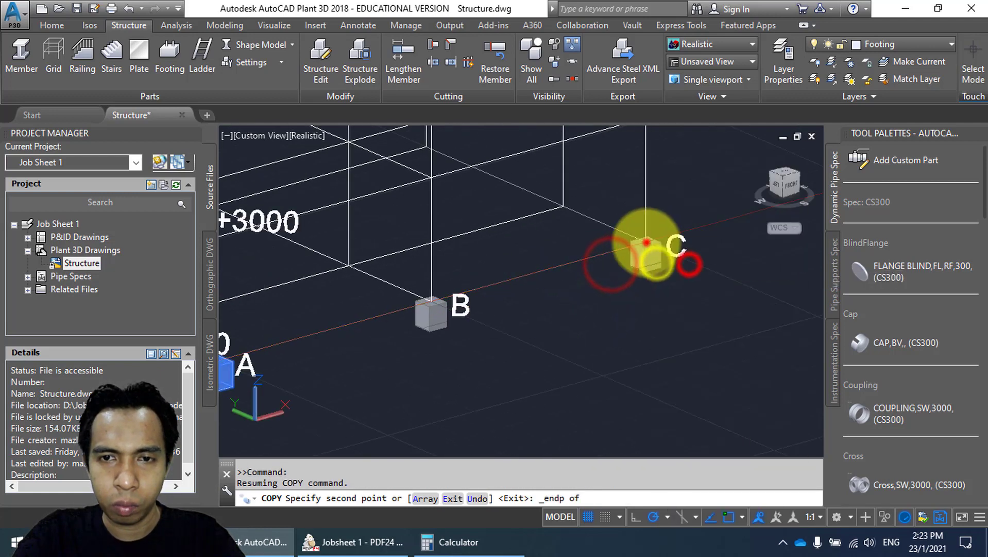
{"action": "left_click", "coordinate": [646, 242]}
{"action": "right_click", "coordinate": [548, 219], "text": "shift"}
{"action": "left_click", "coordinate": [587, 266]}
{"action": "left_click", "coordinate": [563, 207]}
Continue copying the footing to the ground-level endpoints of grid points B2, A2 and A3.
{"action": "right_click", "coordinate": [364, 280], "text": "shift"}
{"action": "left_click", "coordinate": [409, 263]}
{"action": "left_click", "coordinate": [348, 265]}
{"action": "middle_click_drag", "start_coordinate": [385, 329], "coordinate": [677, 282]}
{"action": "right_click", "coordinate": [389, 302], "text": "shift"}
{"action": "left_click", "coordinate": [427, 264]}
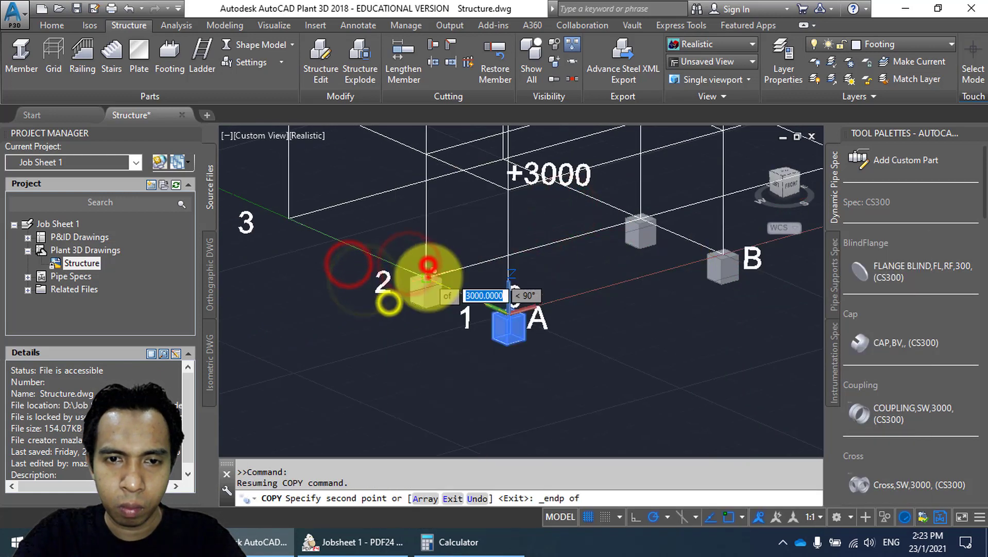
{"action": "left_click", "coordinate": [288, 220]}
Copy the footing to the last two ground-level endpoints, B3 and C3, and end the copying.
{"action": "middle_click_drag", "start_coordinate": [288, 219], "coordinate": [403, 336], "text": "shift"}
{"action": "right_click", "coordinate": [358, 333], "text": "shift"}
{"action": "left_click", "coordinate": [401, 263]}
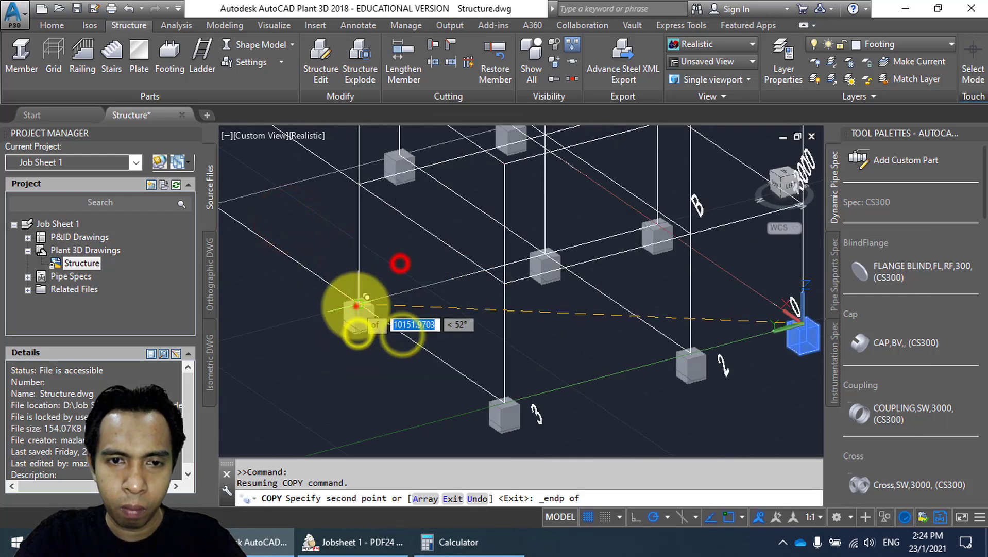
{"action": "left_click", "coordinate": [356, 306]}
{"action": "middle_click_drag", "start_coordinate": [310, 278], "coordinate": [504, 292]}
{"action": "right_click", "coordinate": [397, 255], "text": "shift"}
{"action": "left_click", "coordinate": [437, 265]}
{"action": "left_click", "coordinate": [404, 227]}
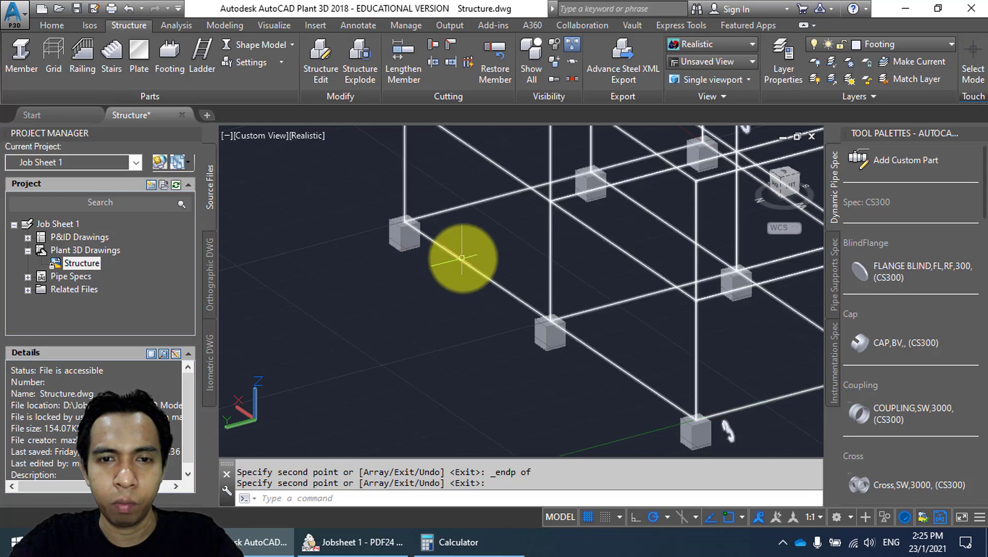
Check the footings around the grid and set the model to the SW Isometric view.
{"action": "scroll", "coordinate": [465, 262], "scroll_direction": "down", "scroll_amount": 1}
{"action": "middle_click_drag", "start_coordinate": [450, 276], "coordinate": [418, 300]}
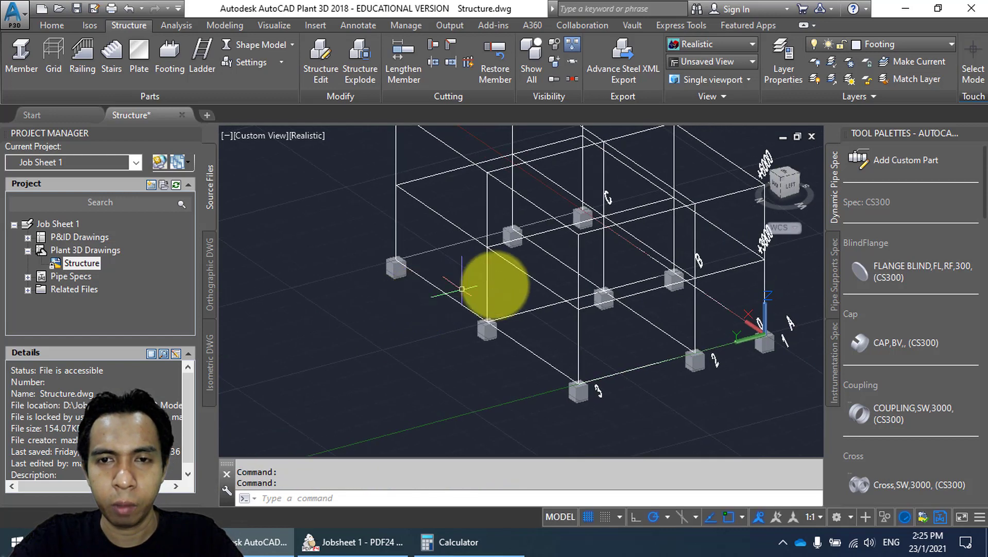
{"action": "middle_click_drag", "start_coordinate": [553, 280], "coordinate": [514, 293]}
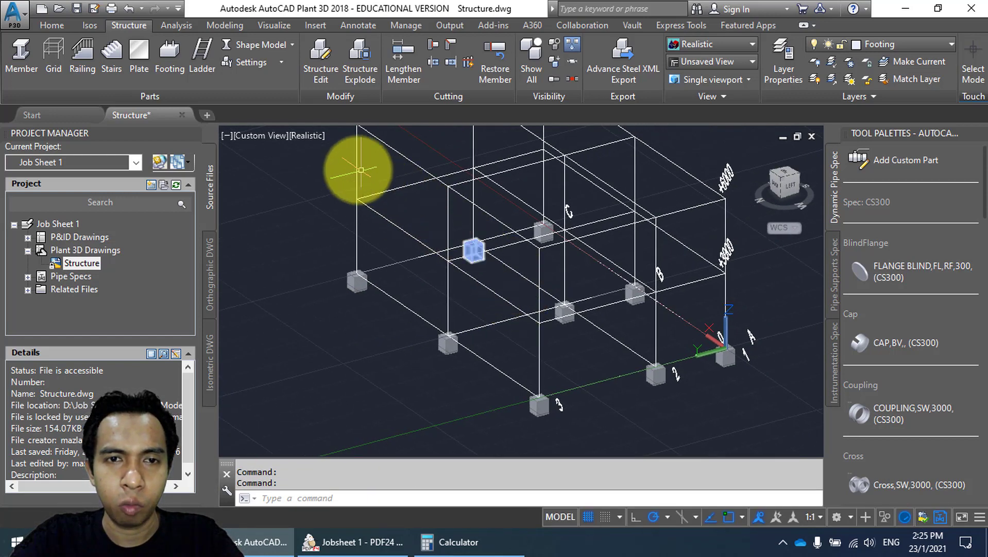
{"action": "left_click", "coordinate": [270, 135]}
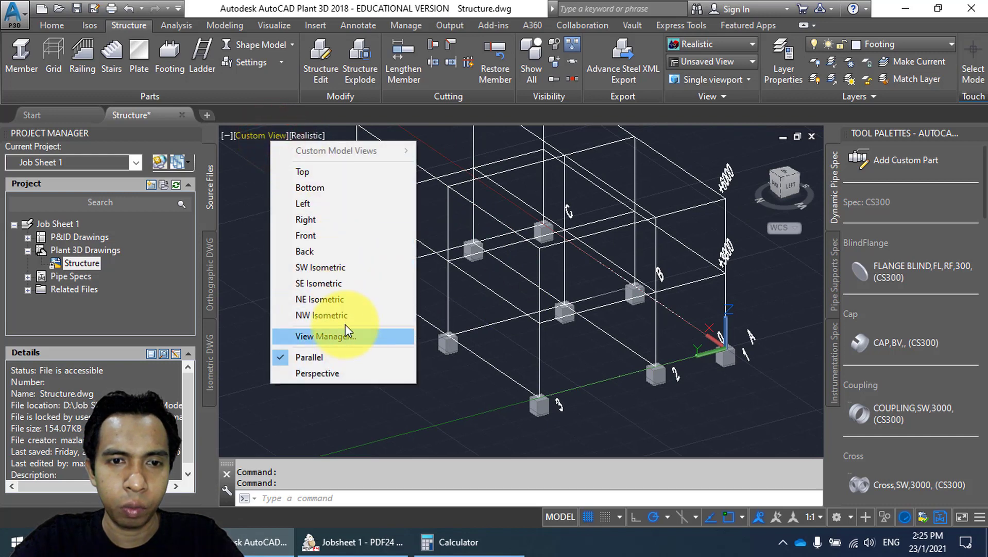
{"action": "left_click", "coordinate": [344, 269]}
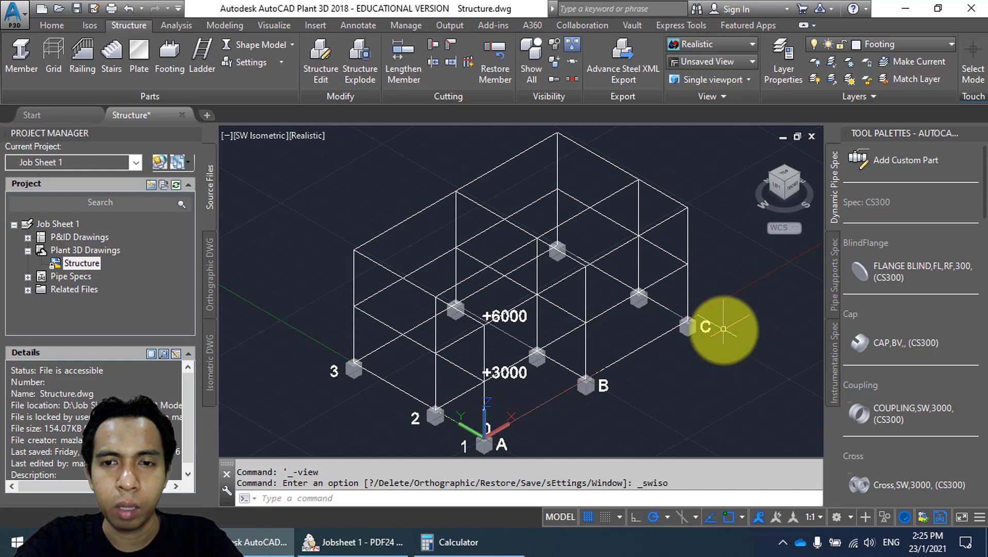
In the Jobsheet 1 PDF, examine the column details in the General Notes on the top deck sheet.
{"action": "left_click", "coordinate": [376, 542]}
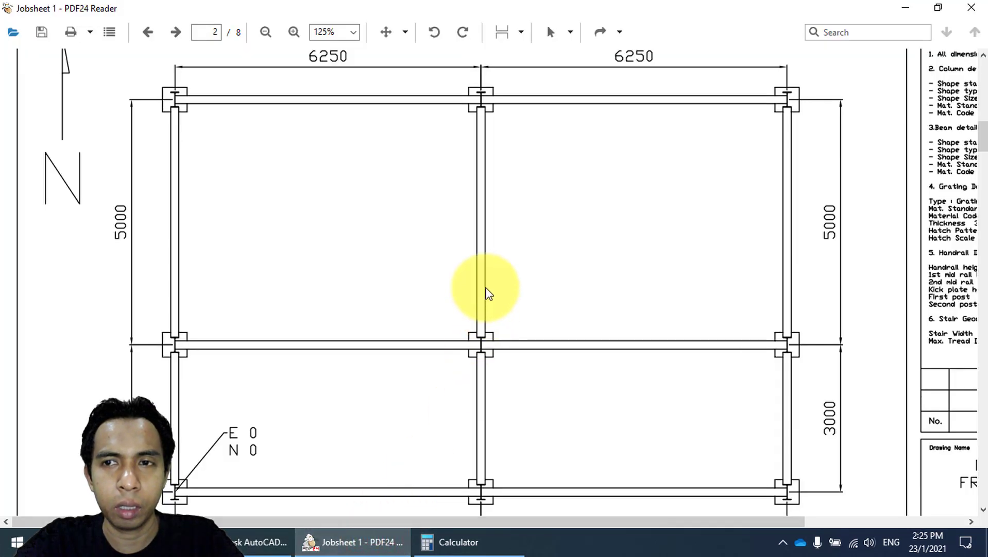
{"action": "scroll", "coordinate": [486, 287], "scroll_direction": "up", "scroll_amount": 5}
{"action": "mouse_move", "coordinate": [985, 117]}
{"action": "left_mouse_down"}
{"action": "mouse_move", "coordinate": [983, 62]}
{"action": "mouse_move", "coordinate": [984, 77]}
{"action": "left_mouse_up"}
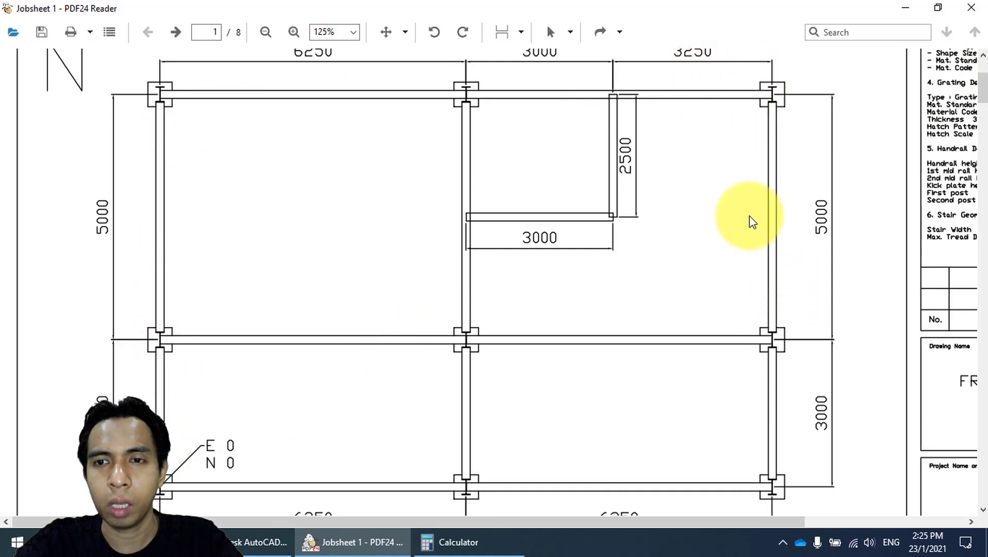
{"action": "mouse_move", "coordinate": [747, 217]}
{"action": "left_mouse_down"}
{"action": "mouse_move", "coordinate": [729, 243]}
{"action": "mouse_move", "coordinate": [448, 293]}
{"action": "mouse_move", "coordinate": [435, 320]}
{"action": "left_mouse_up"}
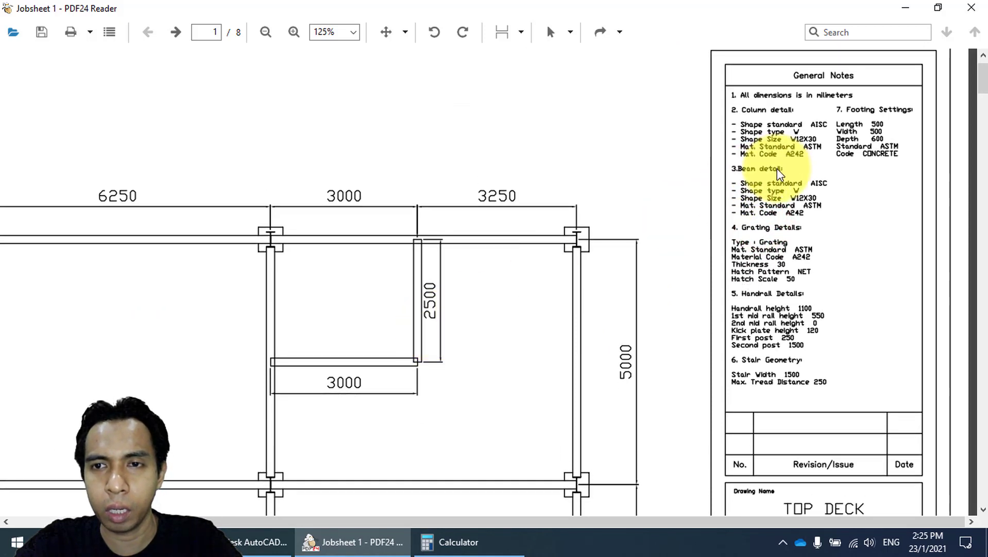
{"action": "scroll", "coordinate": [783, 152], "scroll_direction": "up", "scroll_amount": 3, "text": "ctrl"}
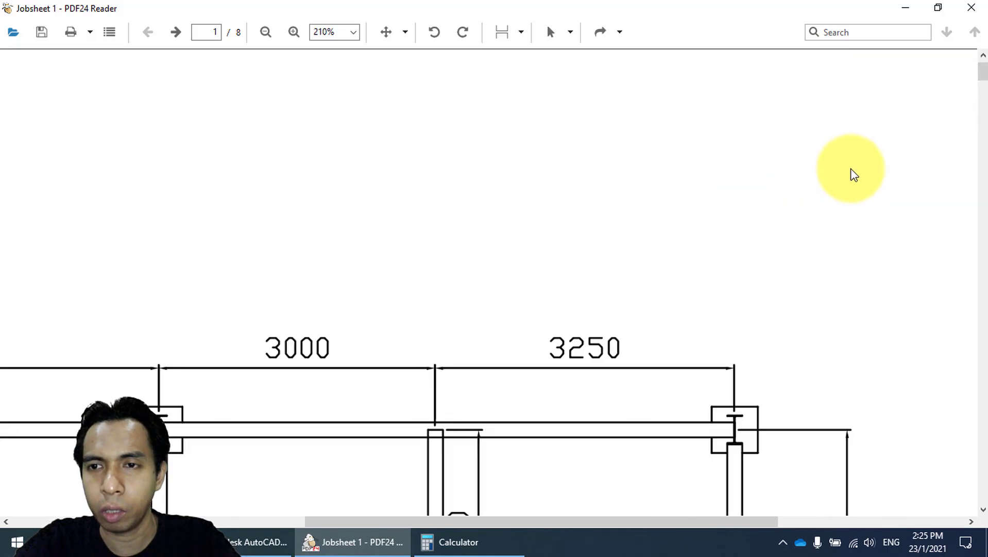
{"action": "left_click_drag", "start_coordinate": [823, 195], "coordinate": [436, 195]}
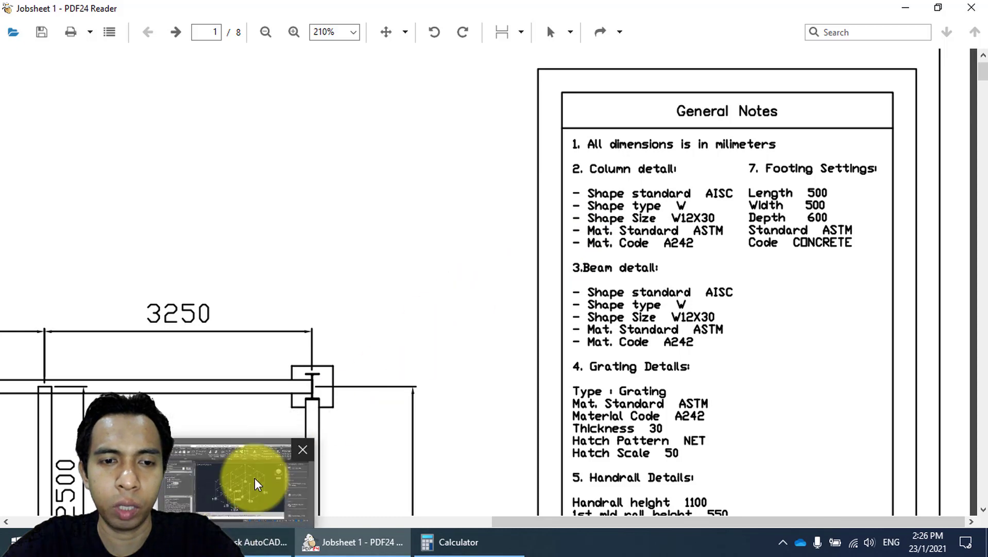
{"action": "left_click", "coordinate": [244, 536]}
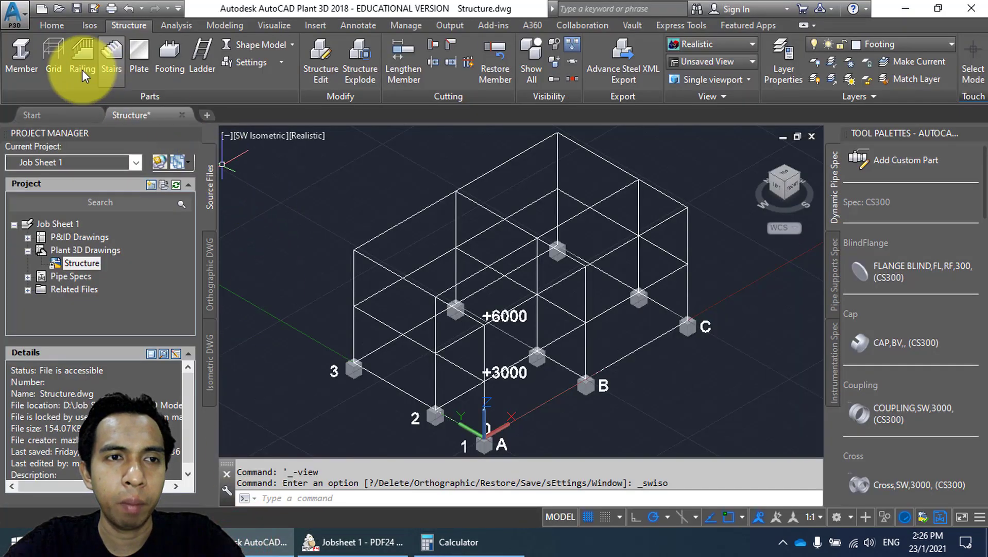
{"action": "left_click", "coordinate": [25, 51]}
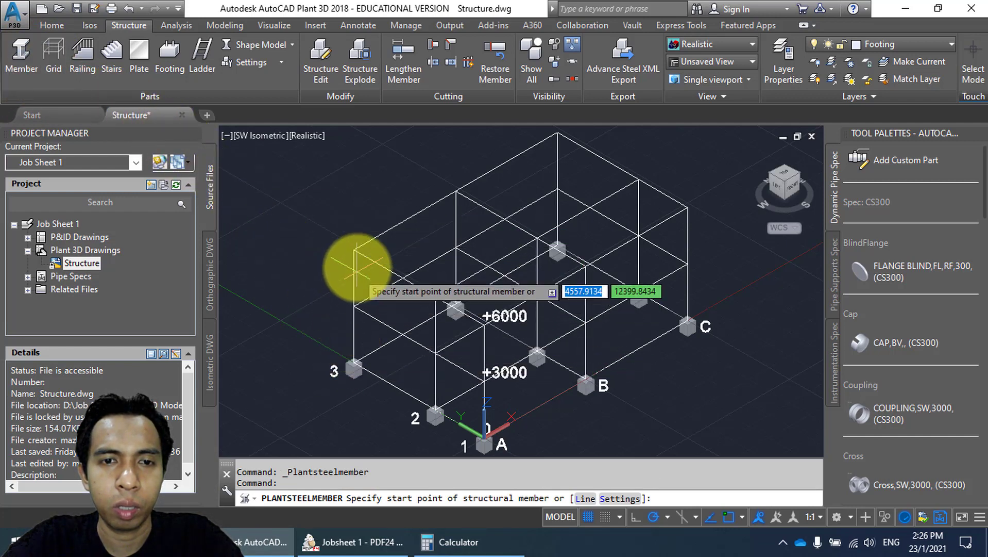
{"action": "left_click", "coordinate": [356, 248]}
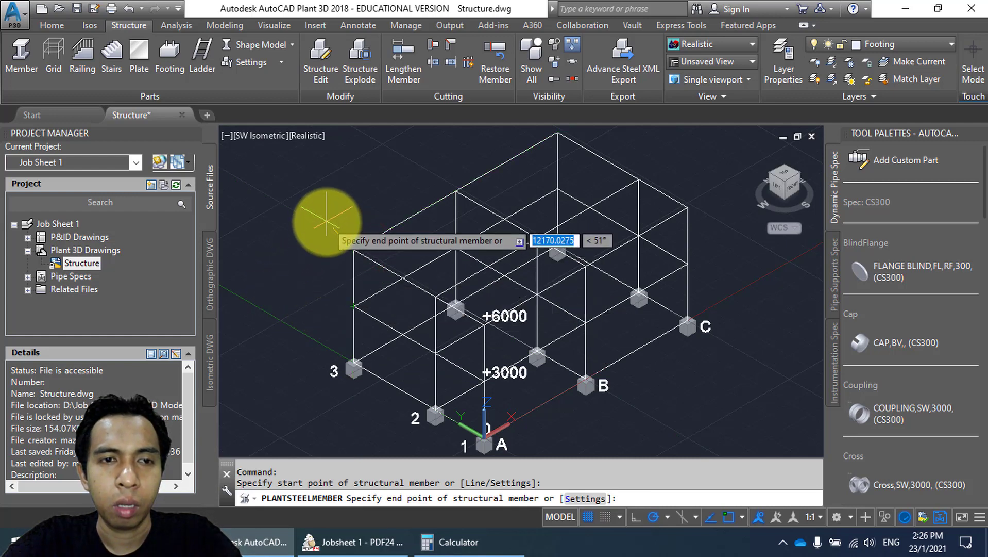
{"action": "key", "text": "Escape"}
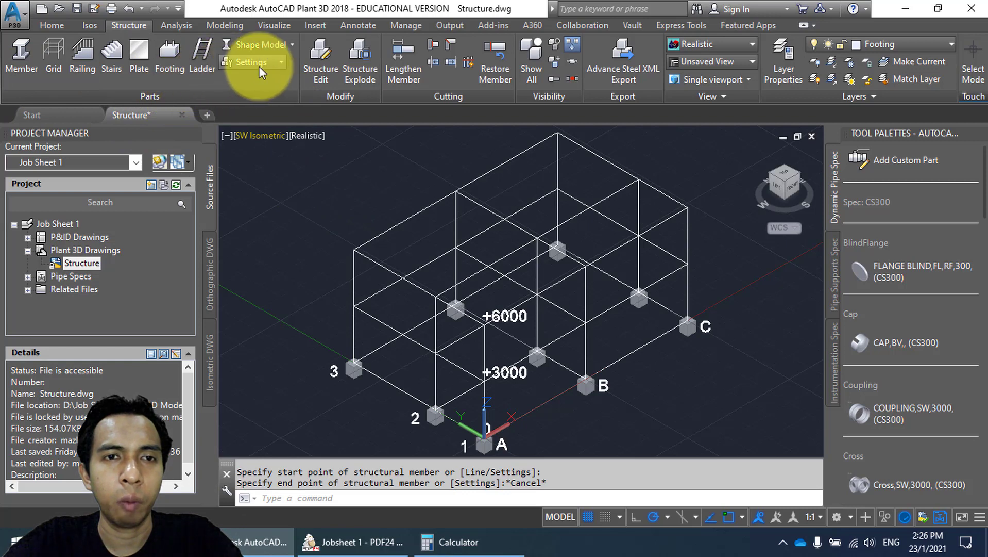
{"action": "left_click", "coordinate": [280, 63]}
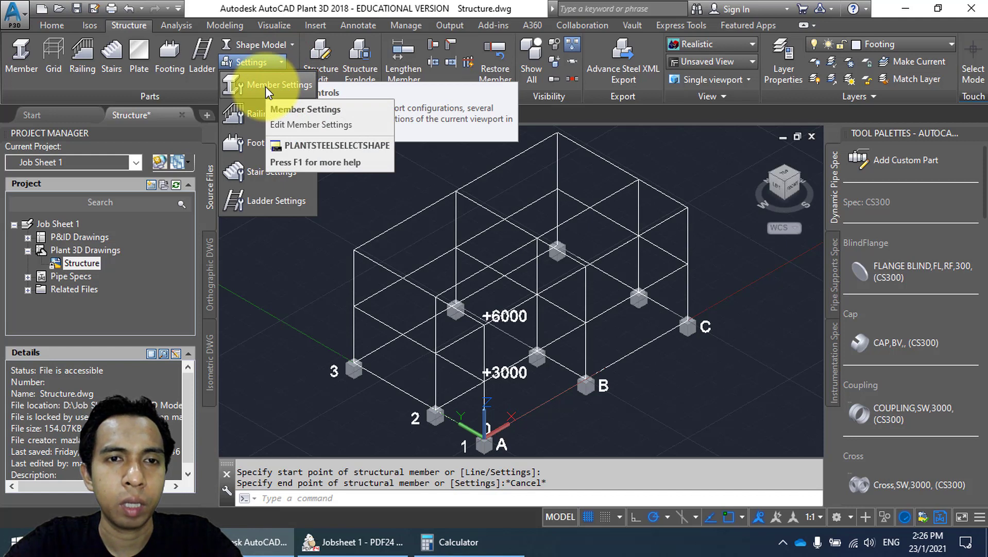
{"action": "left_click", "coordinate": [266, 86]}
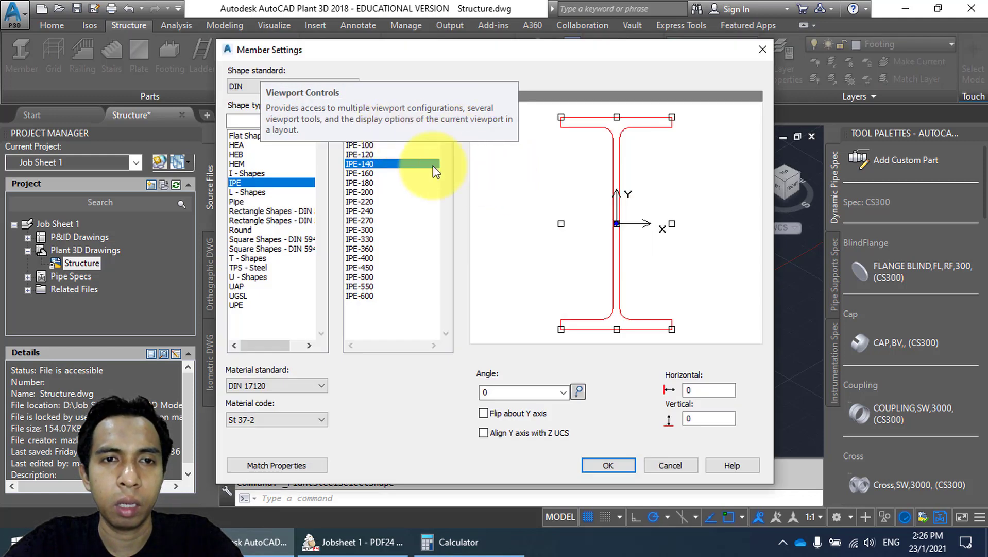
{"action": "left_click_drag", "start_coordinate": [406, 48], "coordinate": [583, 129]}
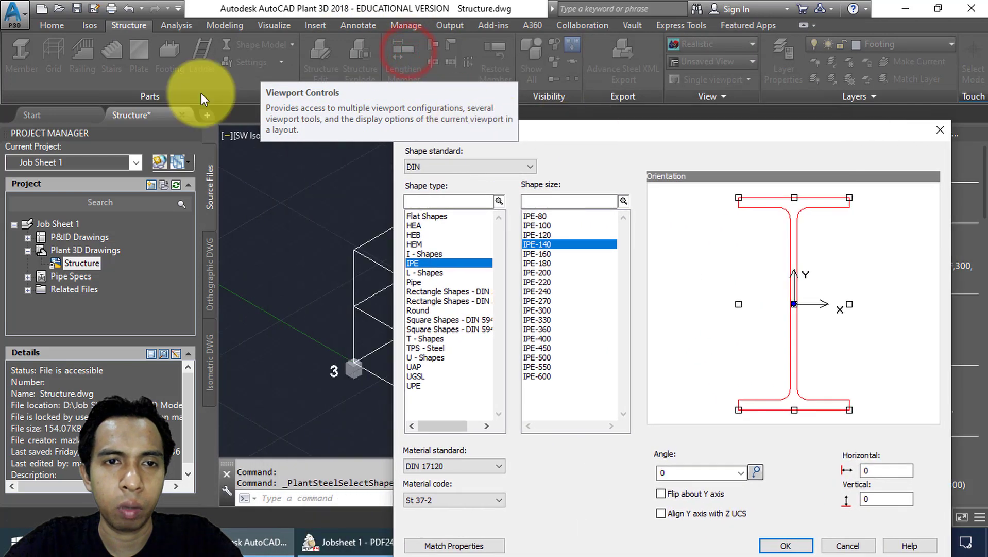
{"action": "left_click", "coordinate": [848, 545]}
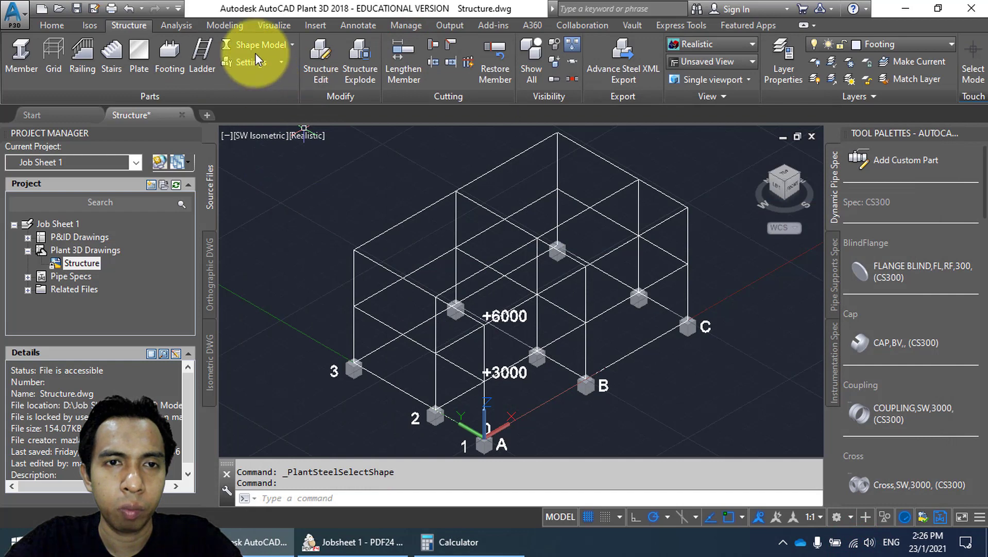
In the Member Settings, set the shape standard to AISC as given in the Jobsheet 1 column details.
{"action": "left_click", "coordinate": [275, 60]}
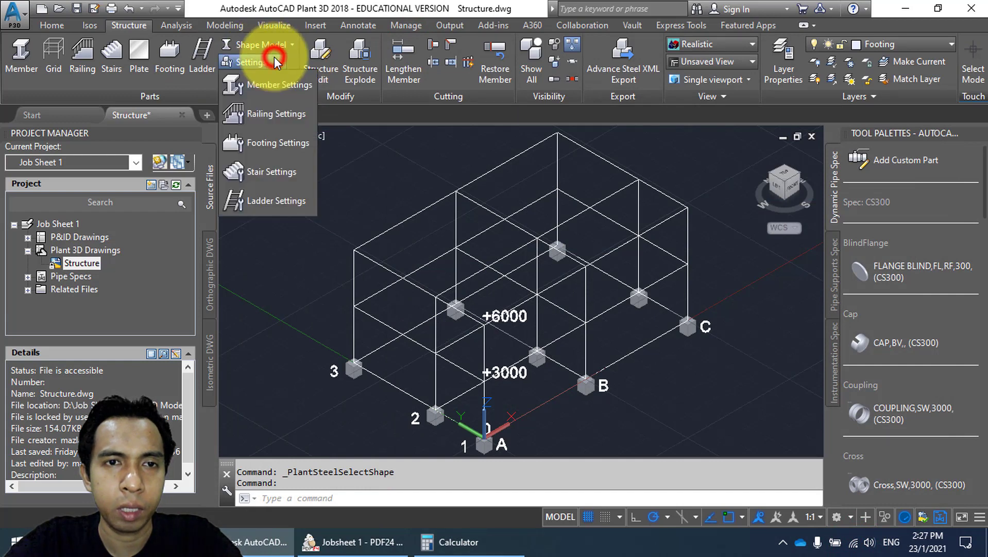
{"action": "left_click", "coordinate": [278, 82]}
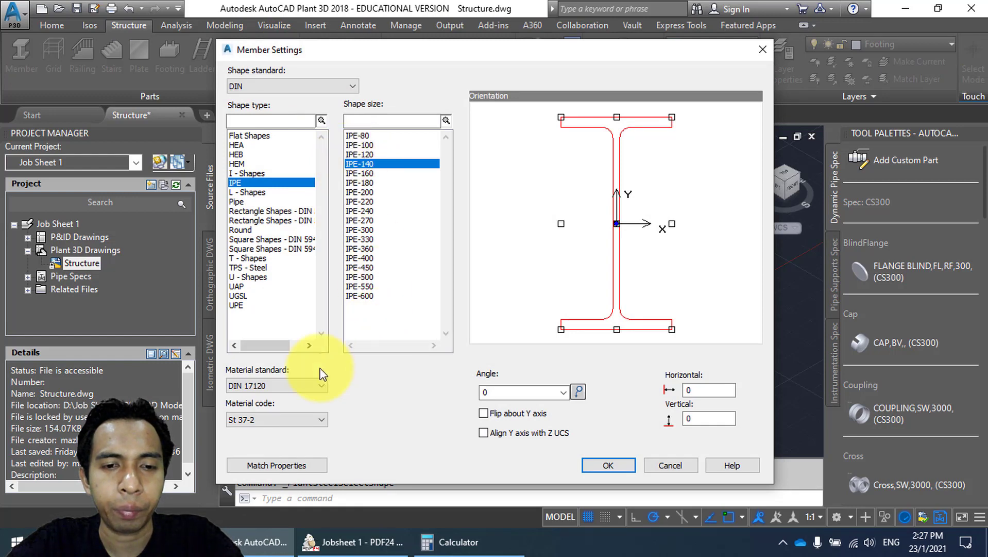
{"action": "left_click", "coordinate": [355, 541]}
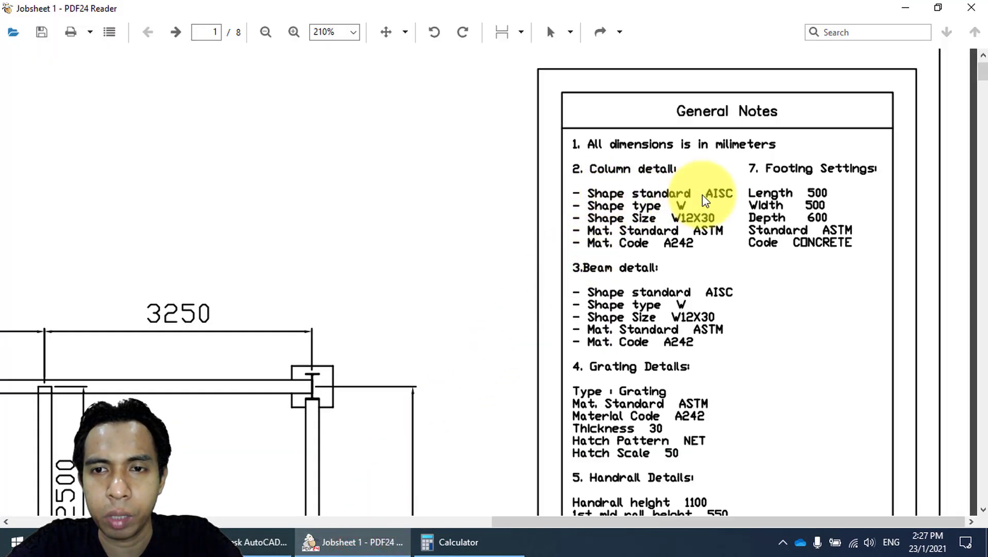
{"action": "left_click", "coordinate": [261, 541]}
{"action": "left_click", "coordinate": [285, 85]}
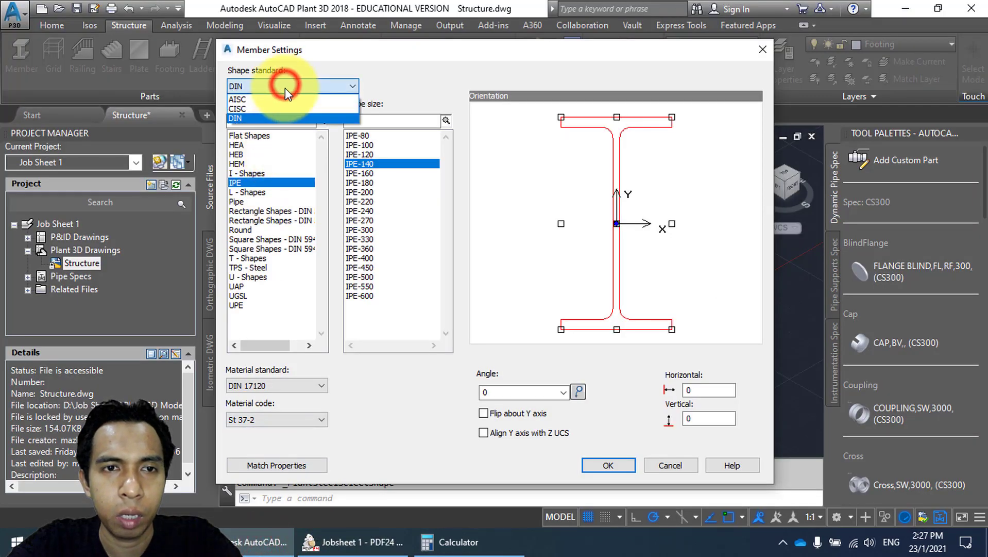
{"action": "left_click", "coordinate": [285, 98]}
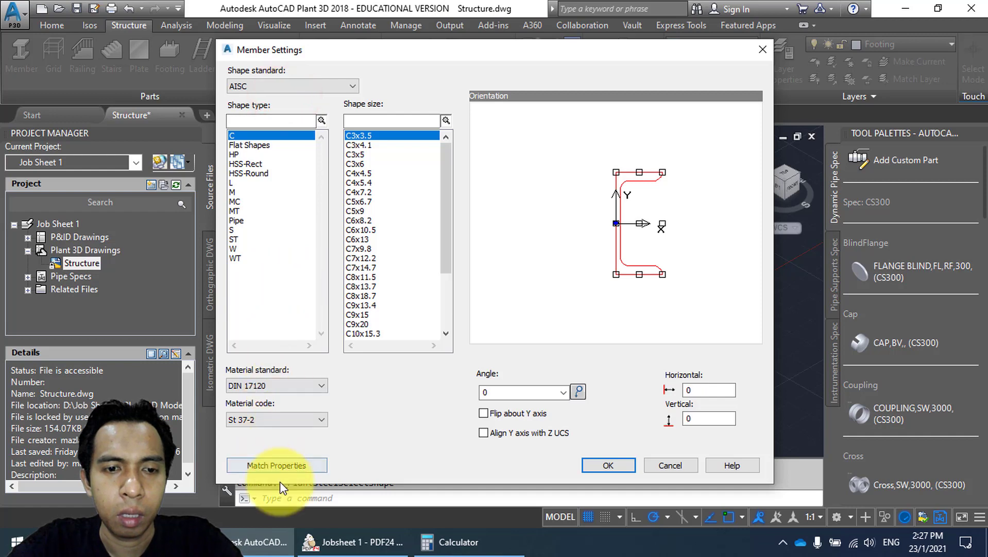
Check the jobsheet's column details and choose shape type W with shape size W12x30 for the member.
{"action": "left_click", "coordinate": [337, 542]}
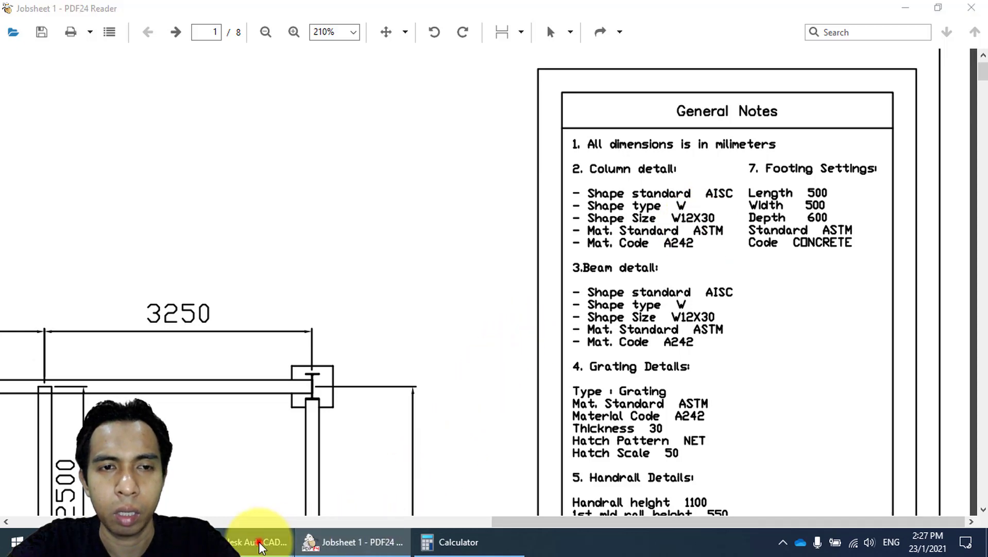
{"action": "left_click", "coordinate": [240, 541]}
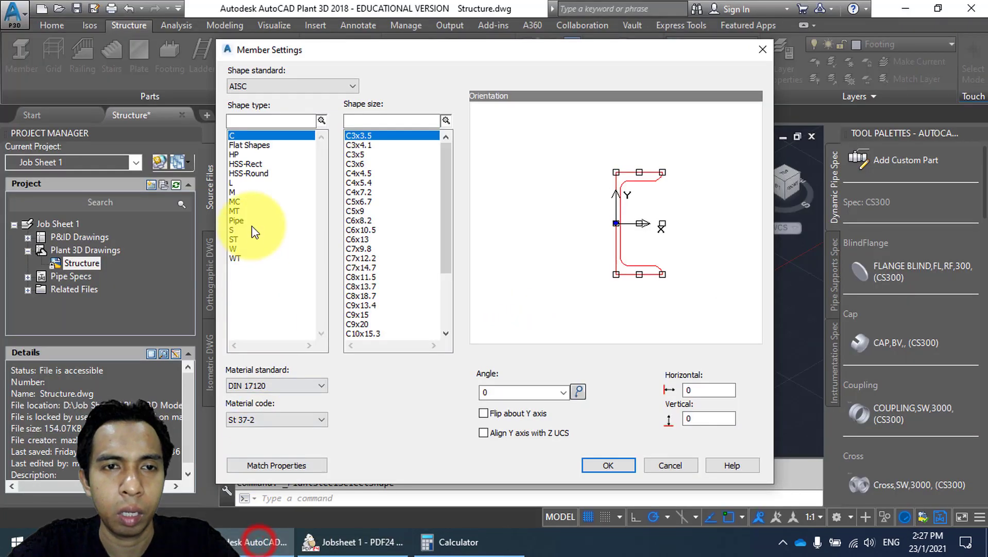
{"action": "left_click", "coordinate": [234, 249]}
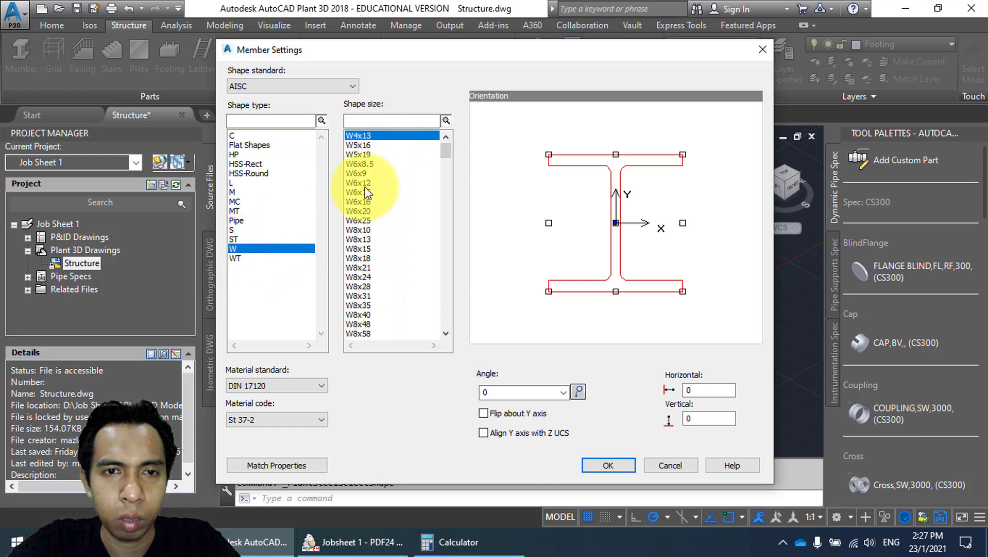
{"action": "left_click_drag", "start_coordinate": [443, 153], "coordinate": [442, 178]}
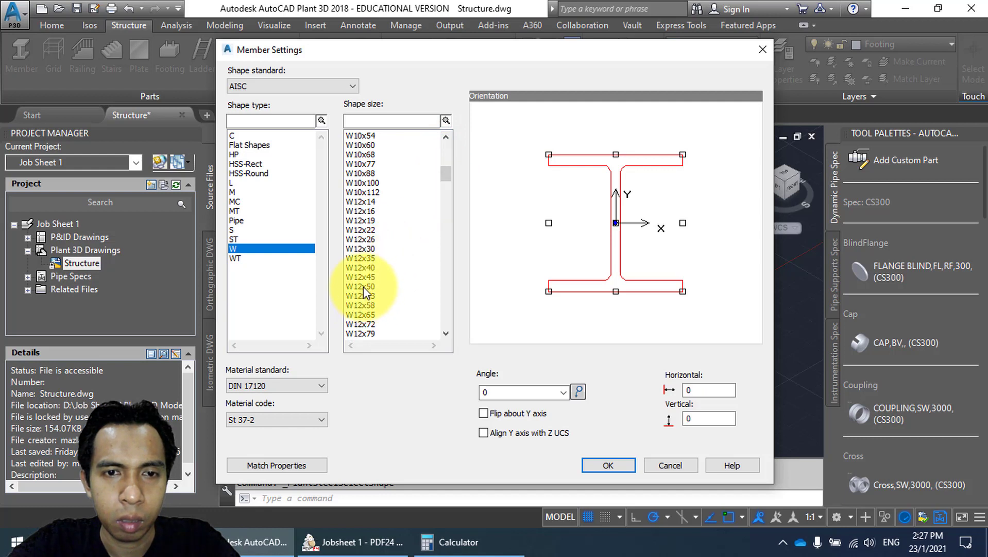
{"action": "left_click", "coordinate": [367, 250]}
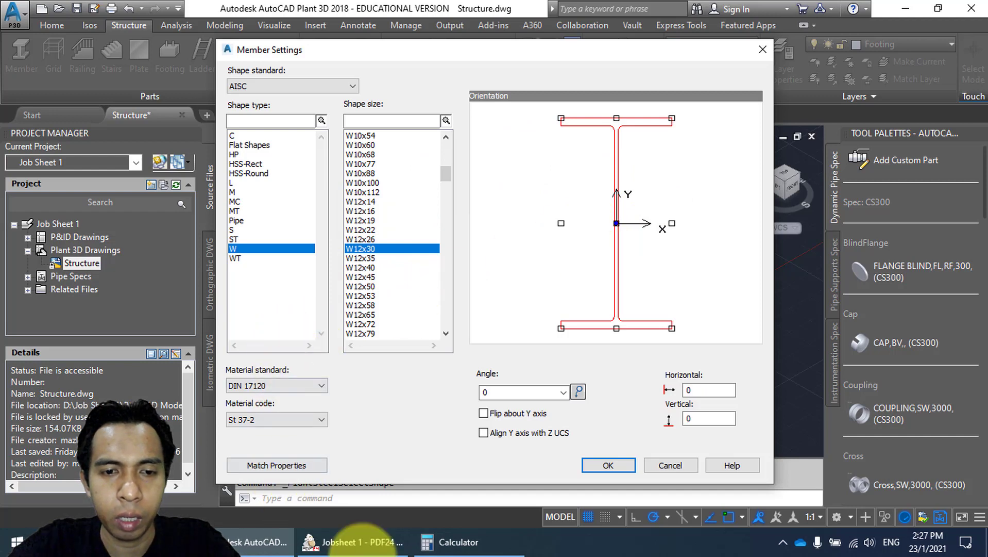
Following the jobsheet's column details, set the member's material standard to ASTM and material code to A242.
{"action": "left_click", "coordinate": [360, 541]}
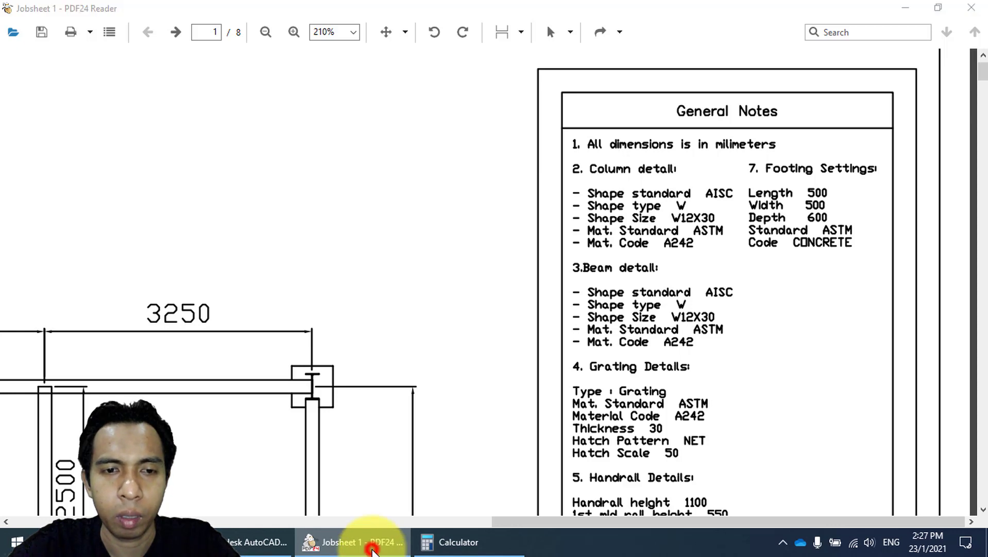
{"action": "left_click", "coordinate": [372, 553]}
{"action": "left_click", "coordinate": [322, 390]}
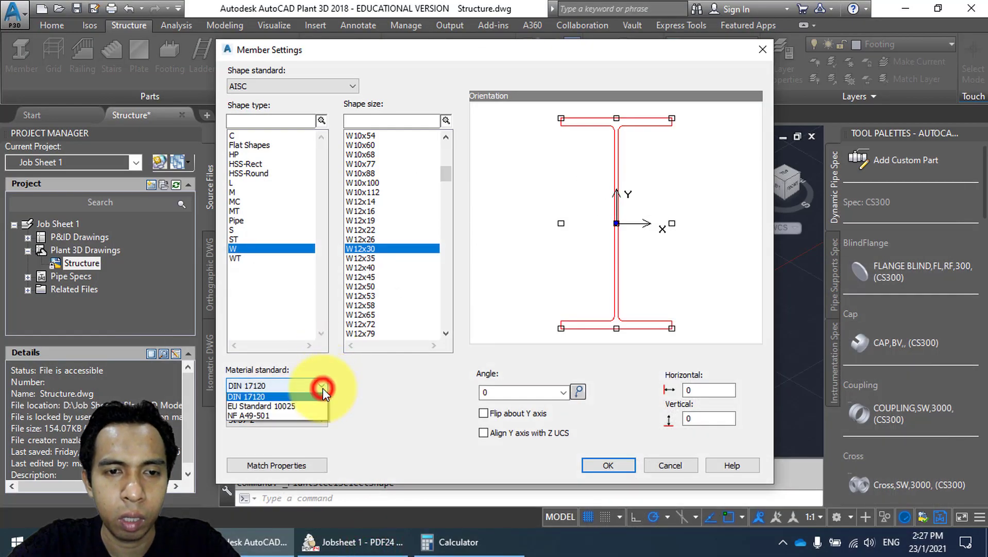
{"action": "left_click", "coordinate": [278, 402]}
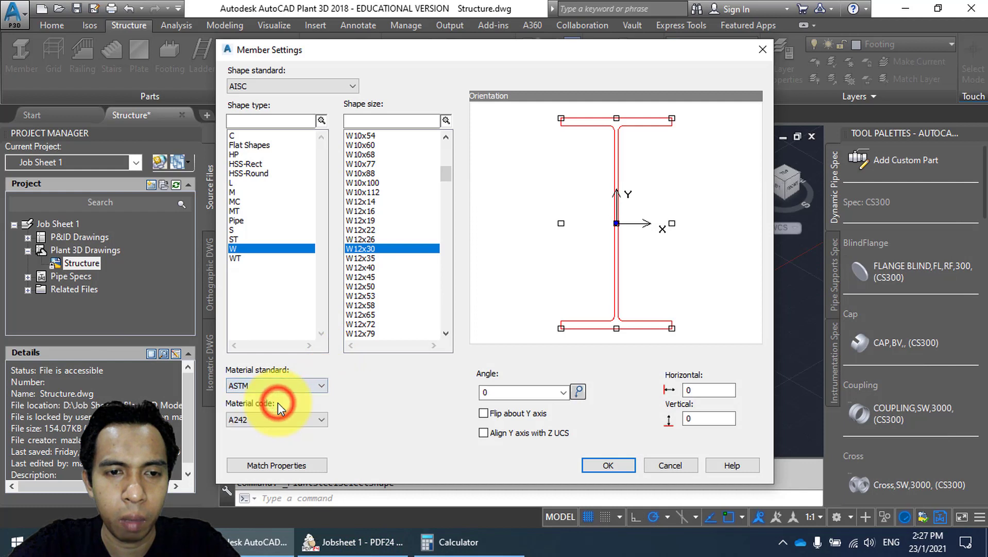
{"action": "left_click", "coordinate": [299, 420]}
{"action": "left_click", "coordinate": [301, 420]}
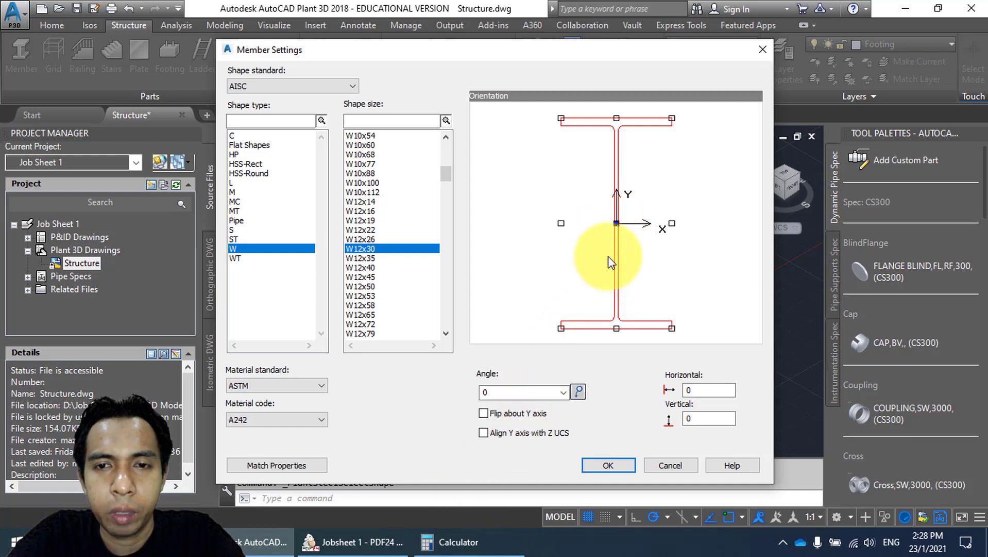
In the Jobsheet 1 PDF, examine the column's orientation and insertion point at the E 0, N 0 corner of the plan.
{"action": "left_click", "coordinate": [355, 541]}
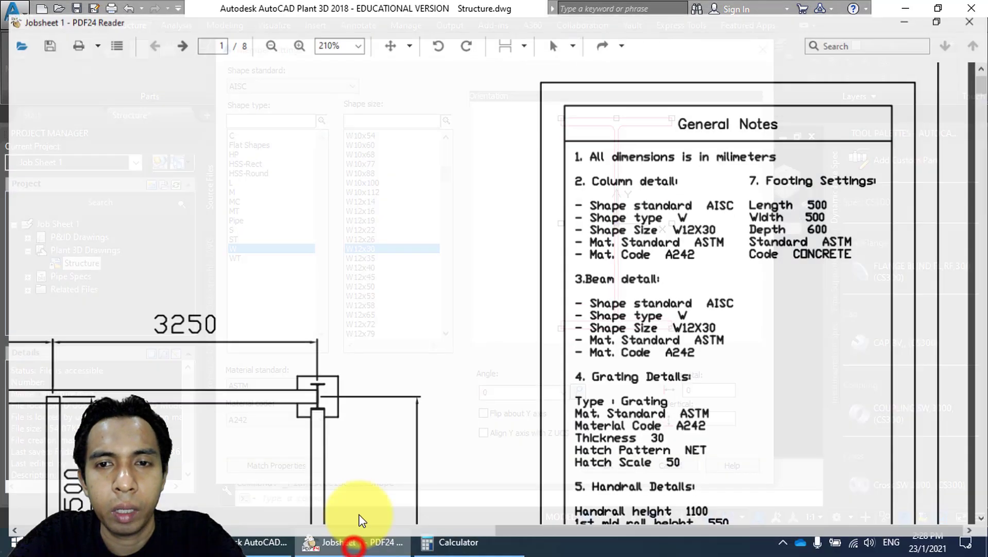
{"action": "left_click_drag", "start_coordinate": [279, 335], "coordinate": [572, 207]}
{"action": "left_click_drag", "start_coordinate": [318, 295], "coordinate": [611, 103]}
{"action": "left_click_drag", "start_coordinate": [173, 332], "coordinate": [747, 160]}
{"action": "left_click_drag", "start_coordinate": [430, 336], "coordinate": [419, 97]}
{"action": "left_click_drag", "start_coordinate": [318, 290], "coordinate": [318, 276]}
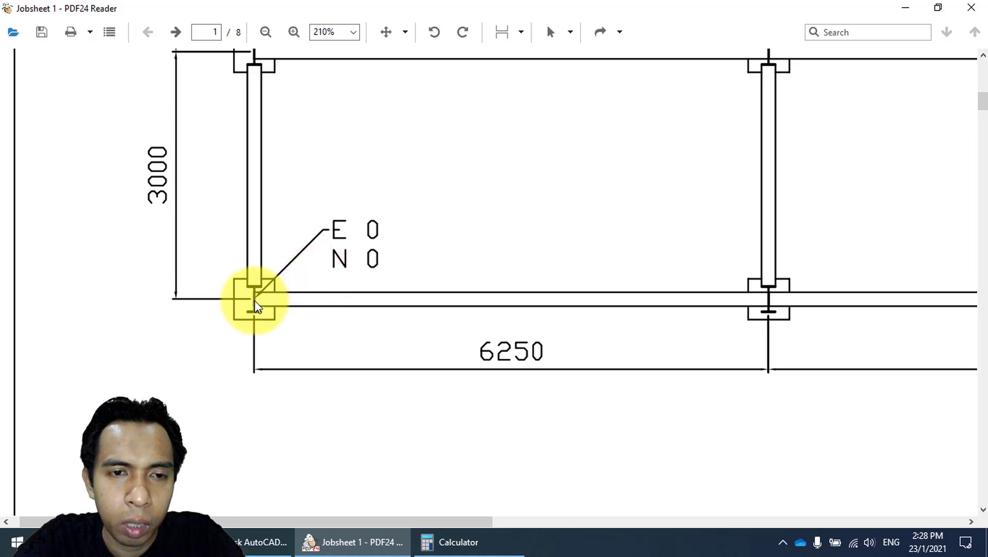
{"action": "left_click_drag", "start_coordinate": [300, 245], "coordinate": [302, 280]}
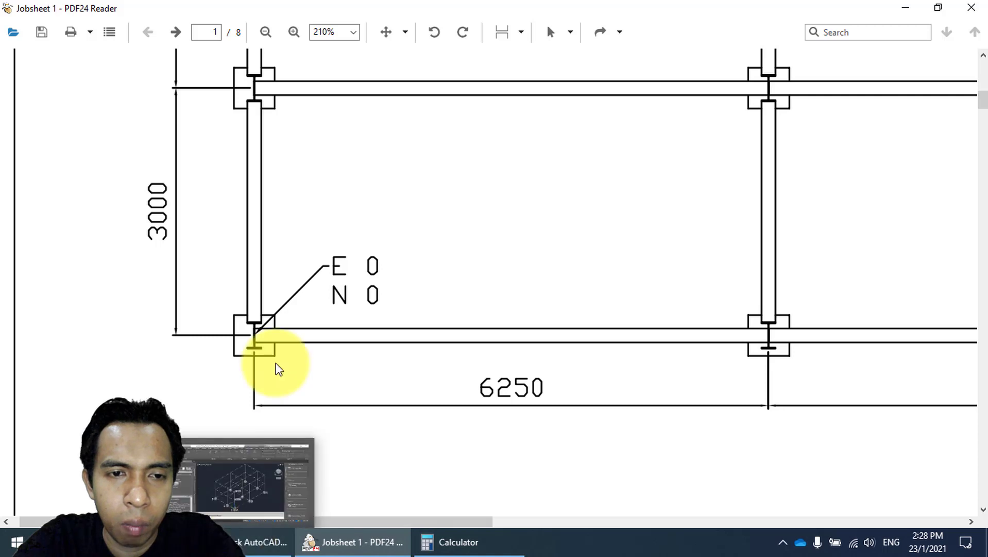
Back in AutoCAD Plant 3D, try the top flange midpoint, then set the insertion point to the section's centre and apply the member settings.
{"action": "left_click", "coordinate": [258, 541]}
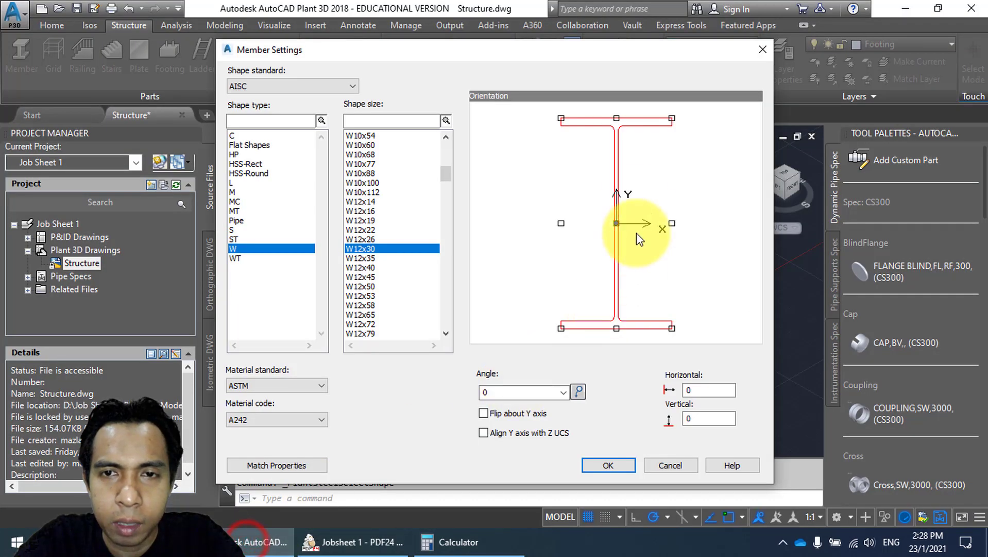
{"action": "left_click", "coordinate": [618, 119]}
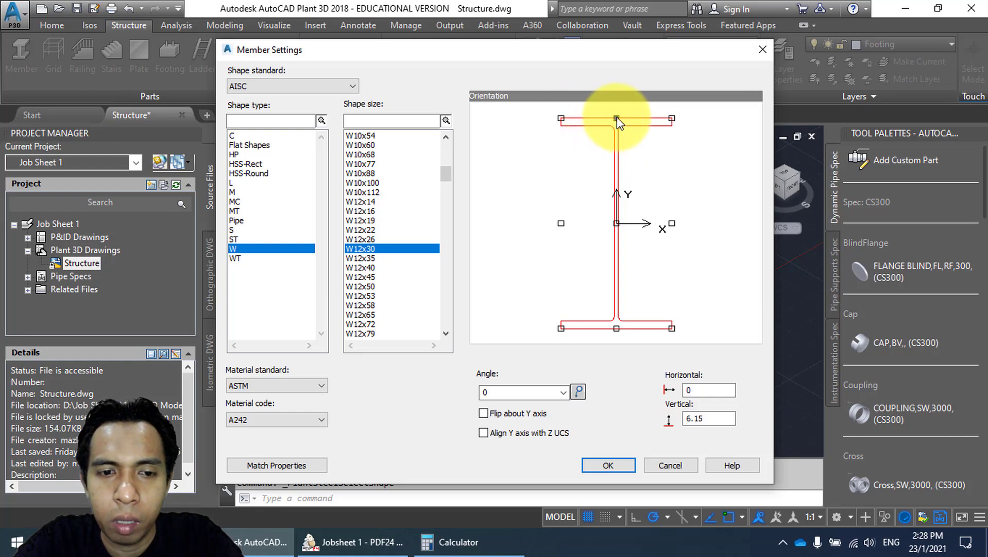
{"action": "left_click", "coordinate": [321, 552]}
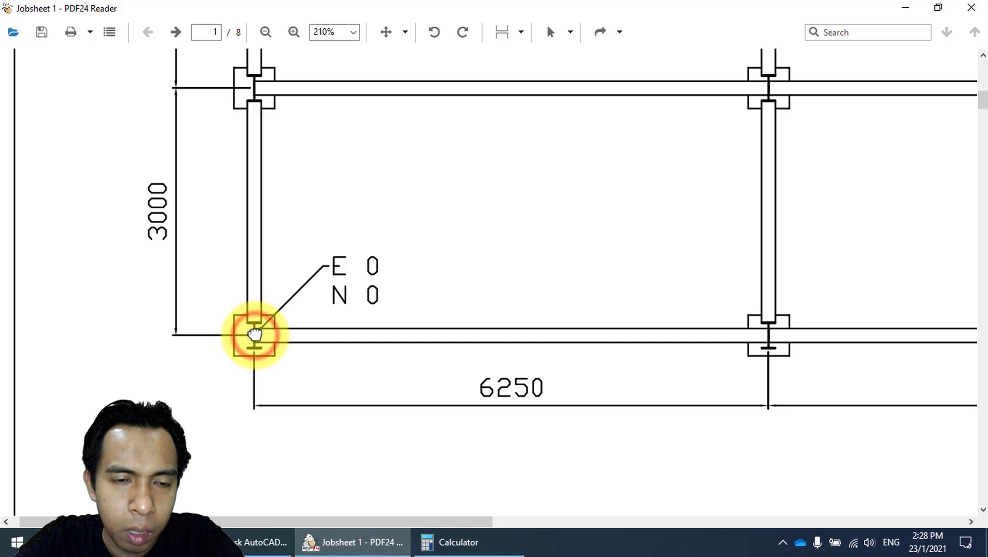
{"action": "left_click", "coordinate": [260, 542]}
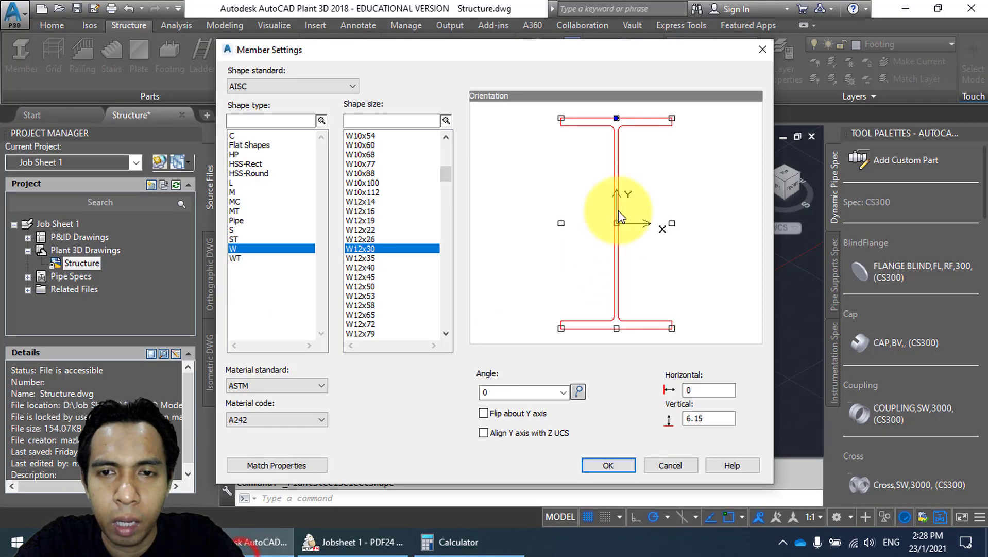
{"action": "left_click", "coordinate": [617, 223]}
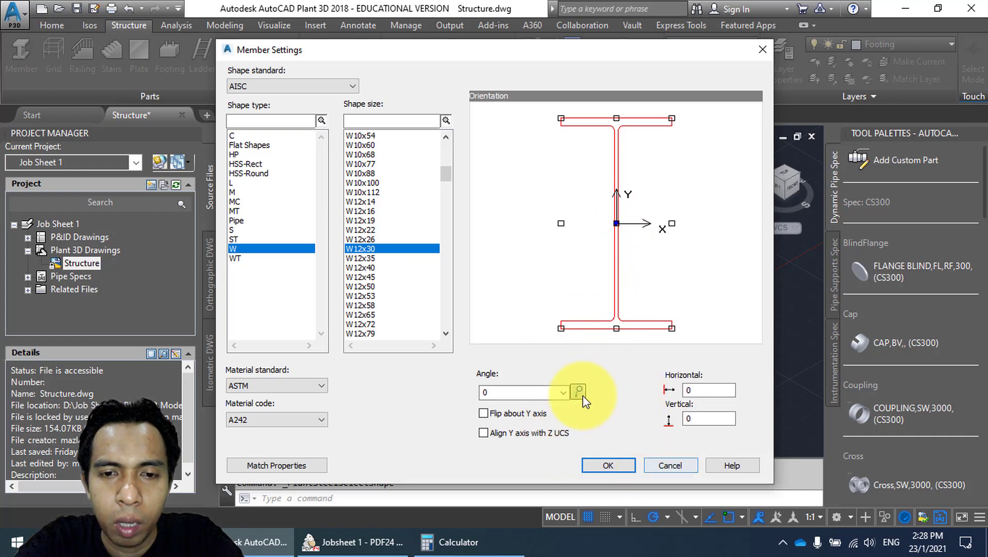
{"action": "left_click", "coordinate": [610, 466]}
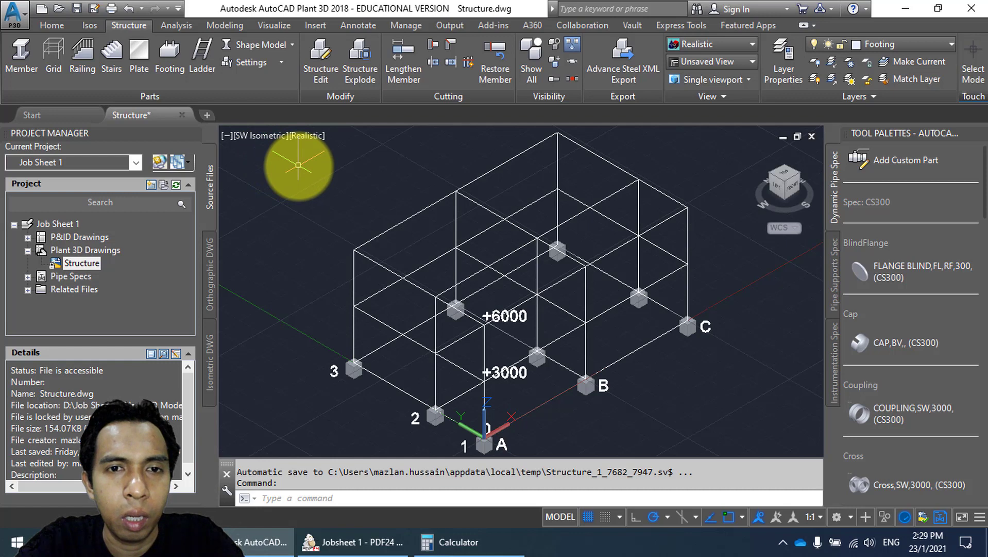
Switch the structural parts' representation from shape to Line Model so that the grid point on the footing at row 3 is exposed.
{"action": "scroll", "coordinate": [361, 279], "scroll_direction": "up", "scroll_amount": 5}
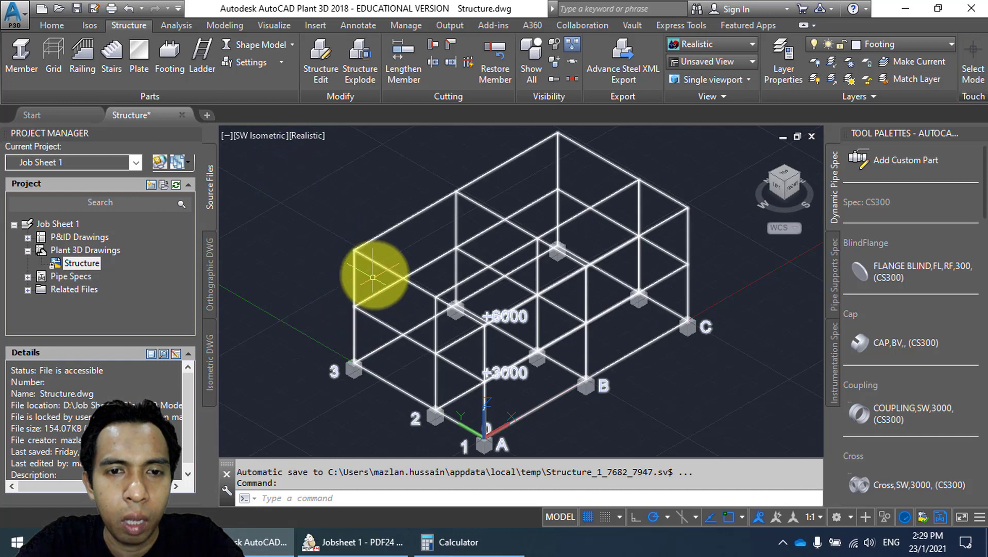
{"action": "middle_click_drag", "start_coordinate": [421, 242], "coordinate": [404, 257]}
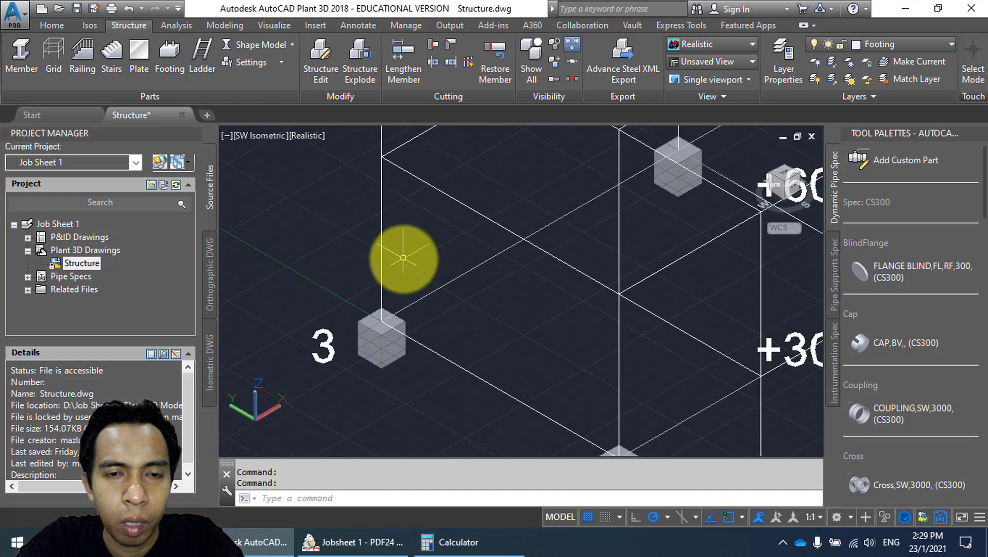
{"action": "middle_click_drag", "start_coordinate": [341, 229], "coordinate": [352, 189]}
{"action": "scroll", "coordinate": [358, 240], "scroll_direction": "up", "scroll_amount": 4}
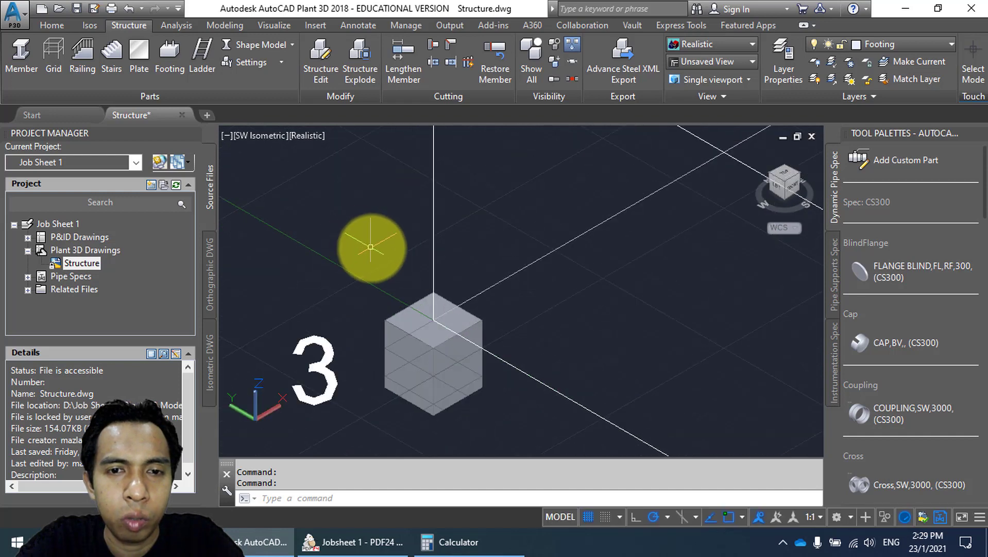
{"action": "left_click", "coordinate": [273, 43]}
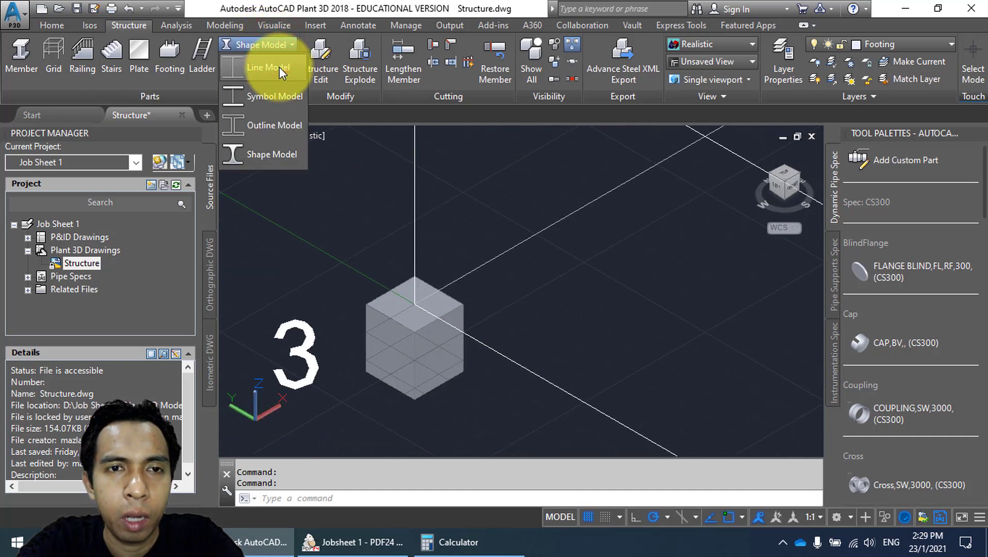
{"action": "left_click", "coordinate": [279, 67]}
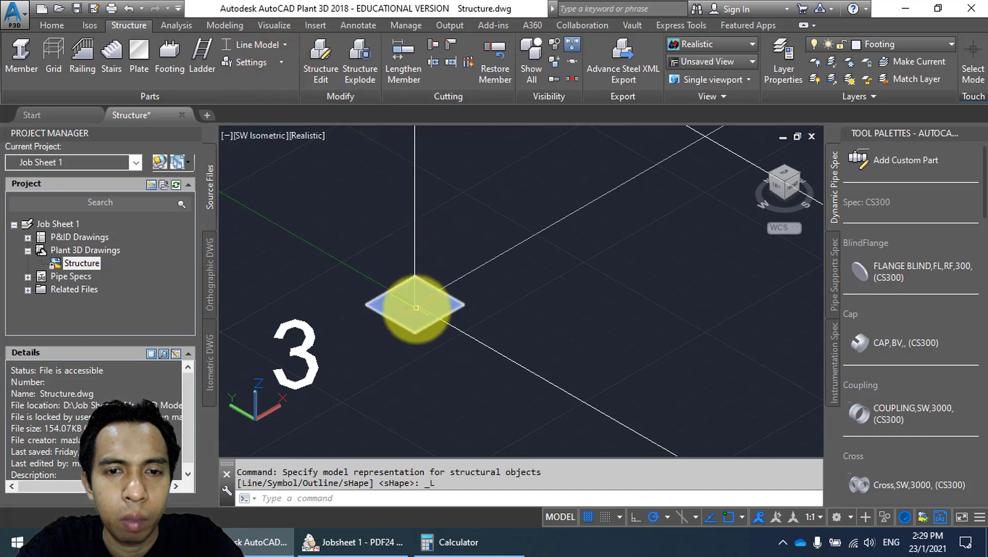
{"action": "scroll", "coordinate": [414, 292], "scroll_direction": "down", "scroll_amount": 2}
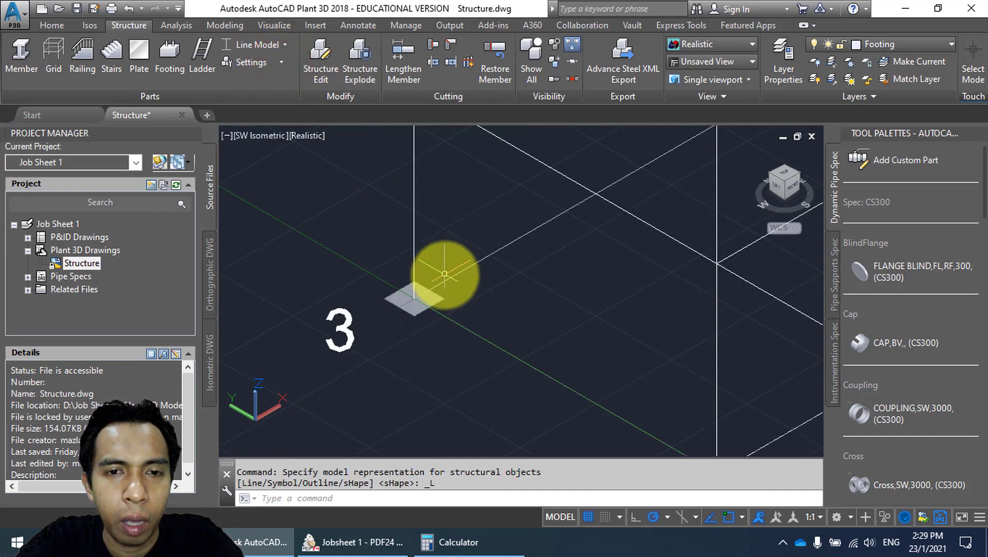
{"action": "middle_click_drag", "start_coordinate": [360, 195], "coordinate": [350, 228]}
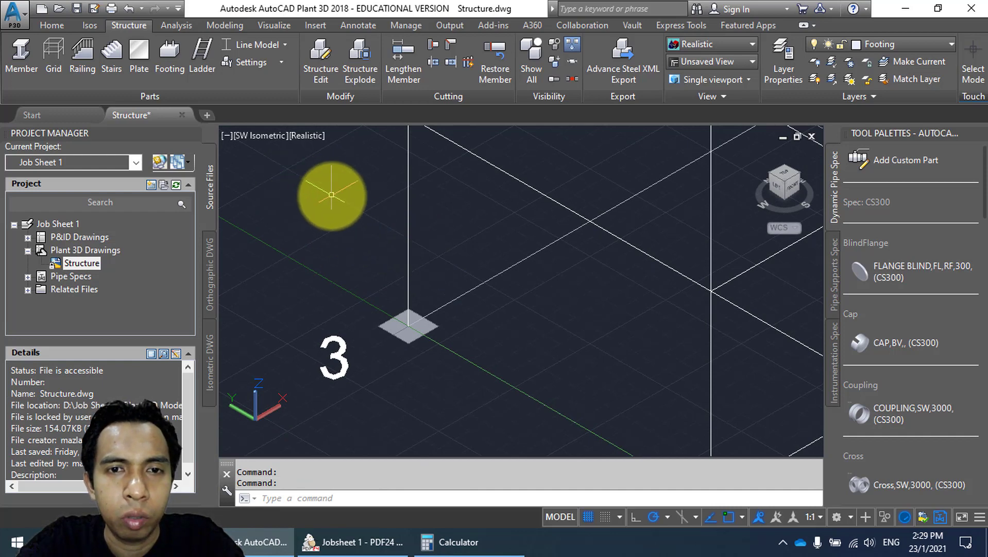
{"action": "scroll", "coordinate": [327, 228], "scroll_direction": "down", "scroll_amount": 3}
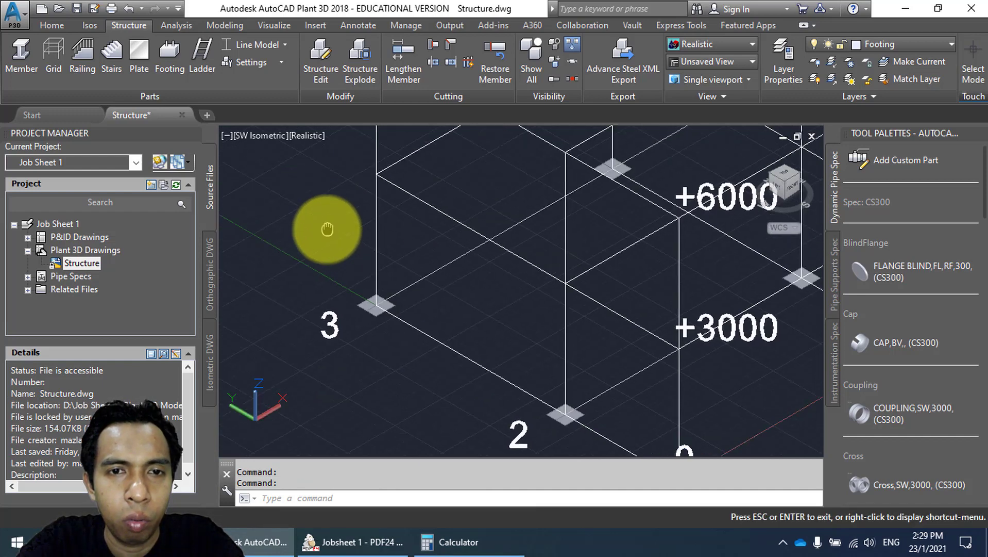
Start a structural member at the base endpoint of the vertical grid line on the footing at row 3, at 0, 8000.
{"action": "left_click", "coordinate": [28, 63]}
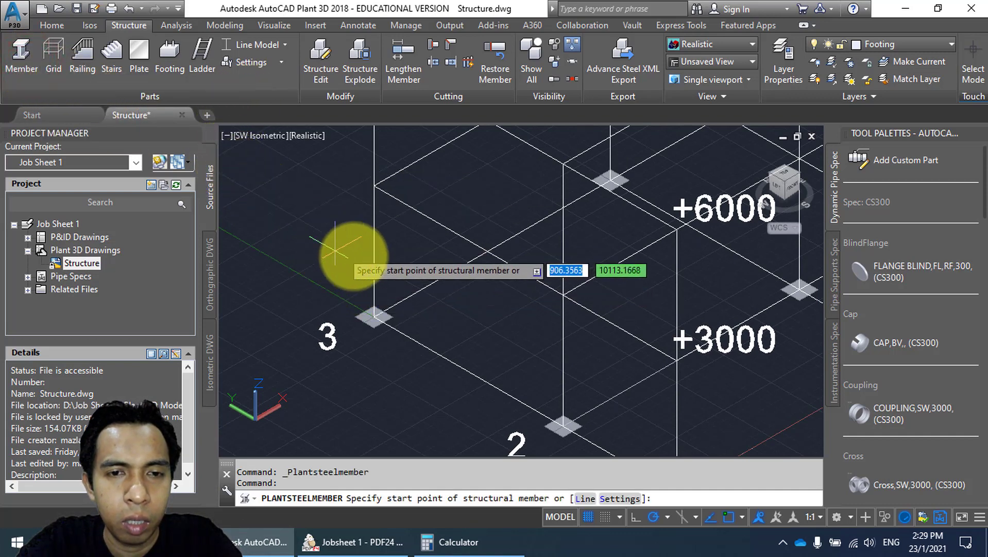
{"action": "right_click", "coordinate": [304, 230], "text": "shift"}
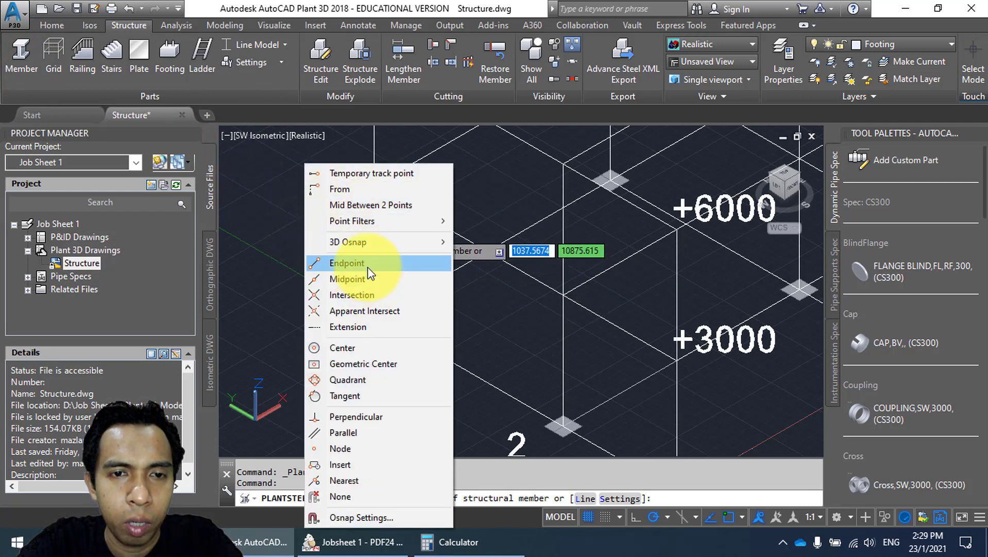
{"action": "left_click", "coordinate": [347, 262]}
{"action": "scroll", "coordinate": [372, 281], "scroll_direction": "up", "scroll_amount": 3}
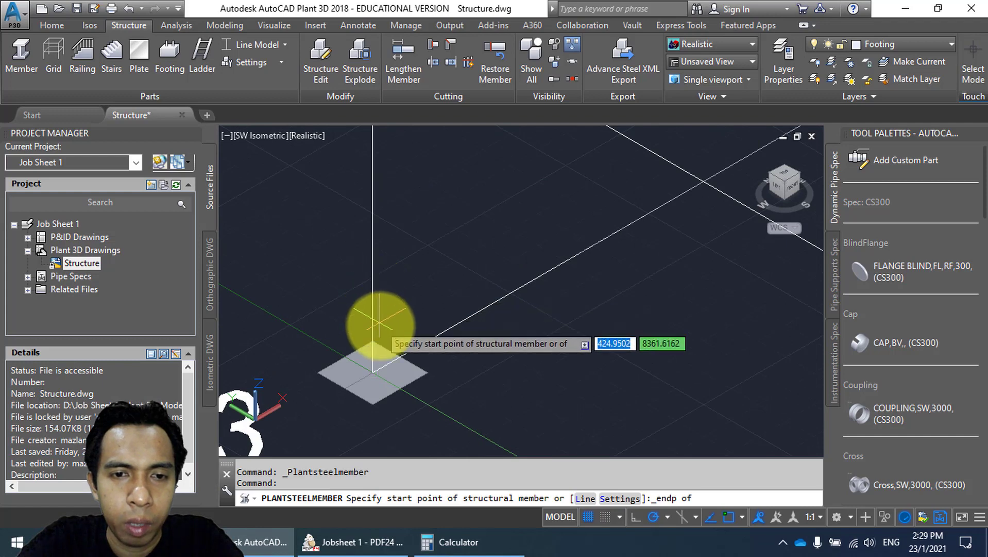
{"action": "scroll", "coordinate": [402, 362], "scroll_direction": "up", "scroll_amount": 3}
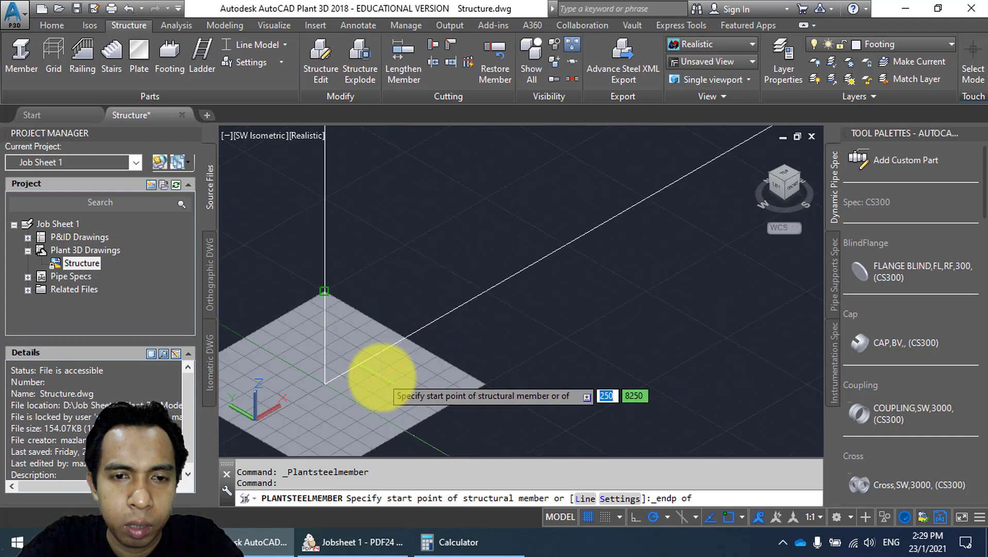
{"action": "middle_click_drag", "start_coordinate": [382, 377], "coordinate": [422, 296]}
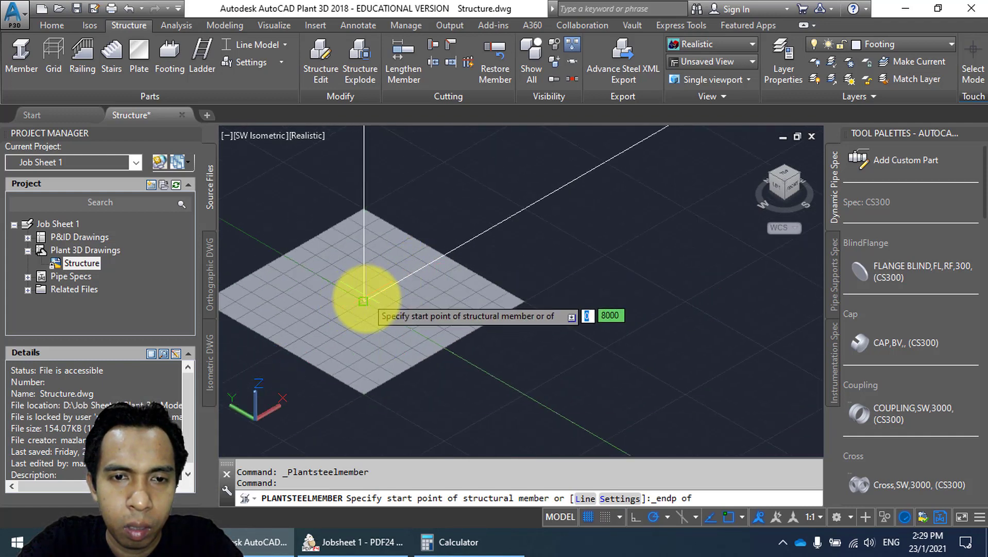
{"action": "left_click", "coordinate": [363, 301]}
Finish the column at the top endpoint of the same vertical grid line, 6000 above its base, and leave the member command.
{"action": "scroll", "coordinate": [396, 203], "scroll_direction": "down", "scroll_amount": 5}
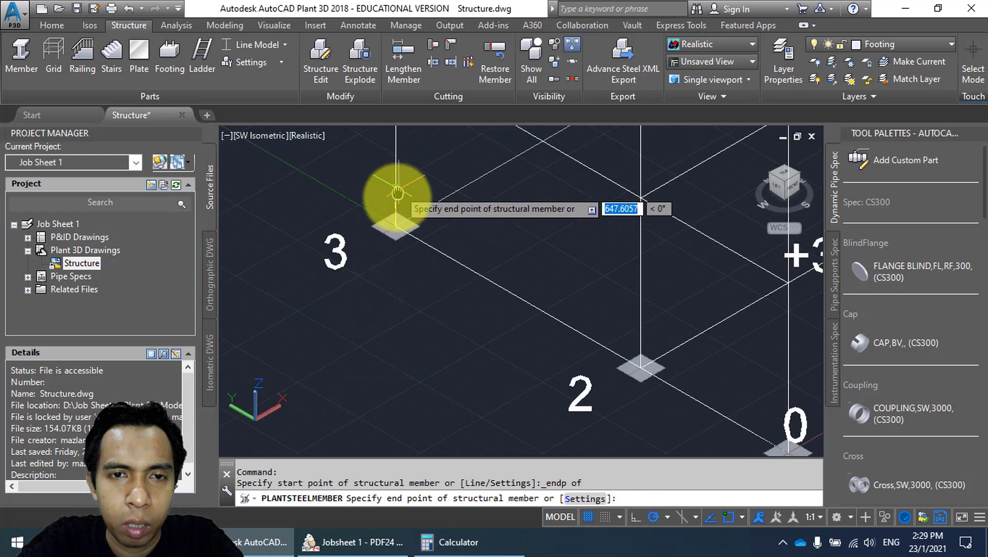
{"action": "scroll", "coordinate": [392, 227], "scroll_direction": "down", "scroll_amount": 3}
{"action": "scroll", "coordinate": [387, 257], "scroll_direction": "up", "scroll_amount": 6}
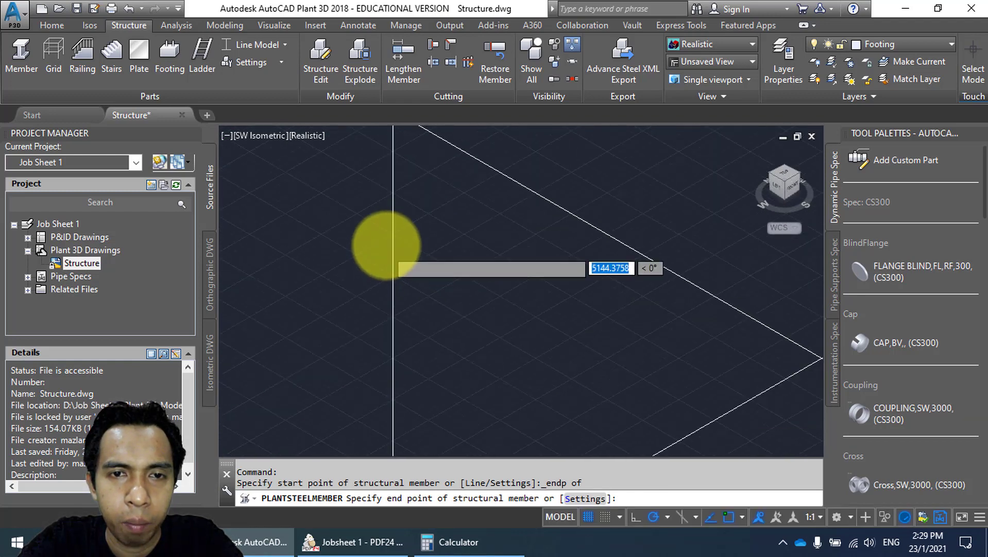
{"action": "middle_click_drag", "start_coordinate": [391, 210], "coordinate": [393, 292]}
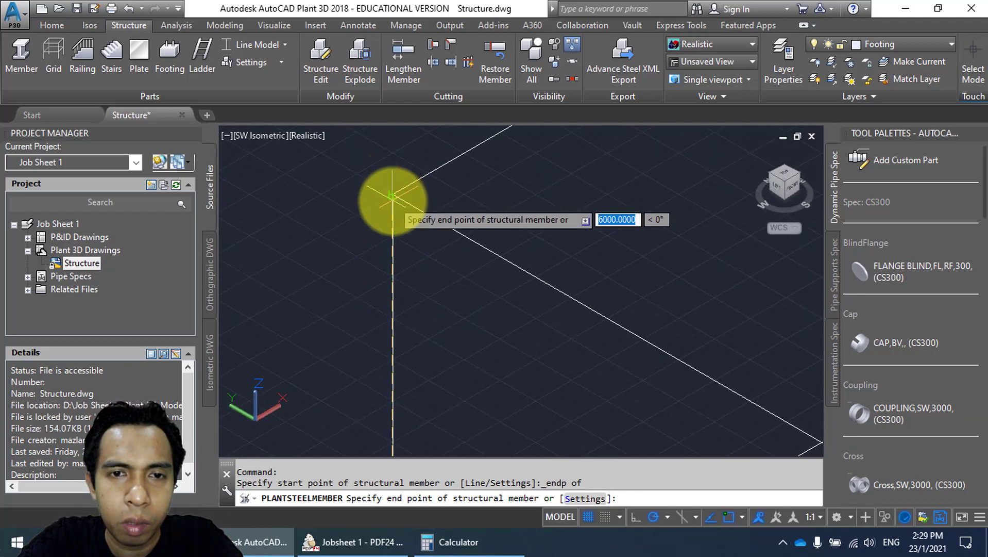
{"action": "right_click", "coordinate": [393, 196], "text": "shift"}
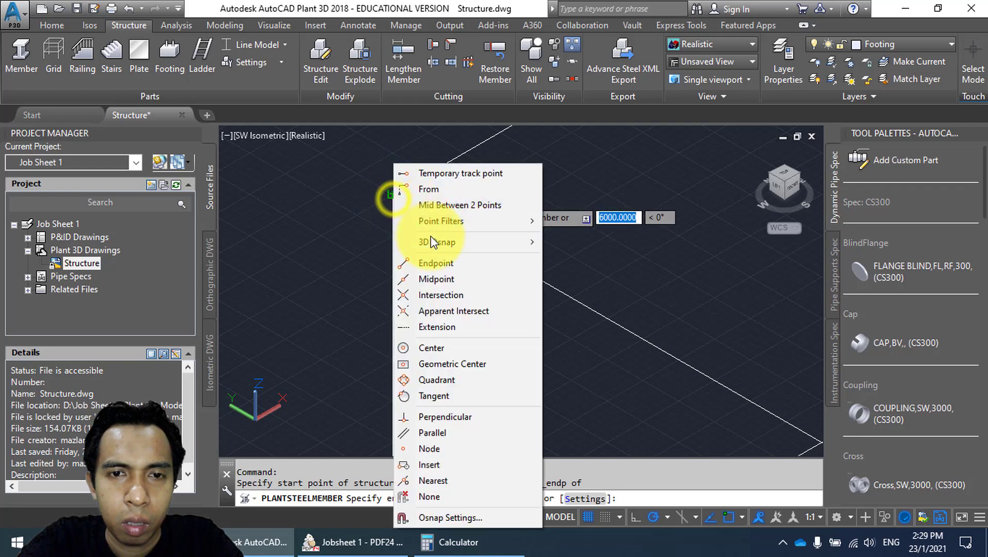
{"action": "left_click", "coordinate": [437, 263]}
{"action": "left_click", "coordinate": [393, 197]}
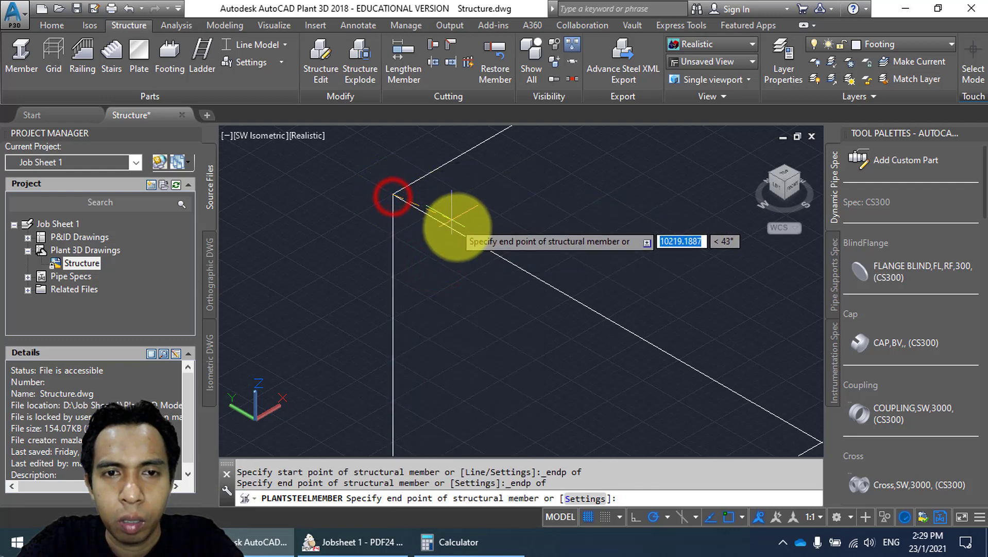
{"action": "key", "text": "Escape"}
Examine the new column's section symbol and its orientation on the row 3 grid line with the Line Model representation applied.
{"action": "scroll", "coordinate": [439, 272], "scroll_direction": "down", "scroll_amount": 2}
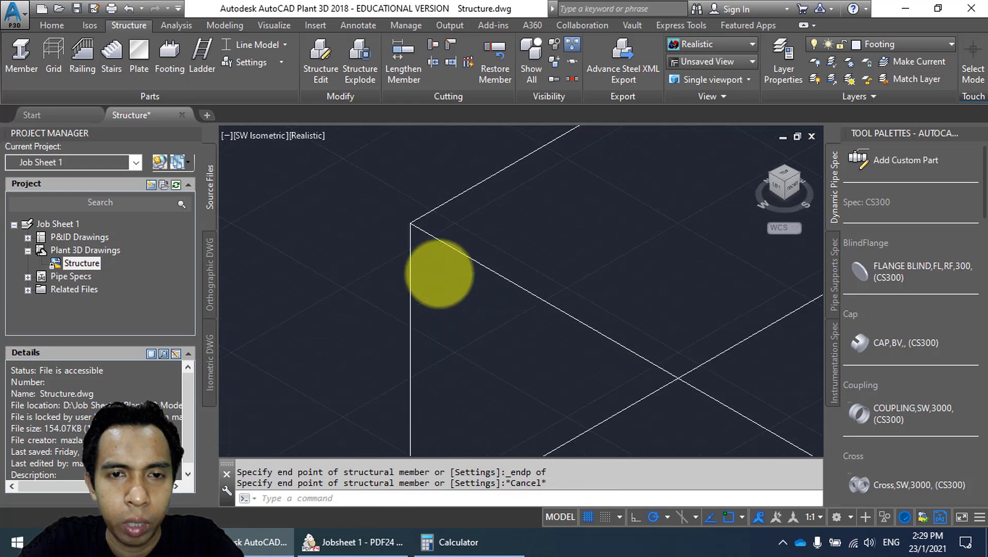
{"action": "middle_click_drag", "start_coordinate": [436, 283], "coordinate": [416, 215]}
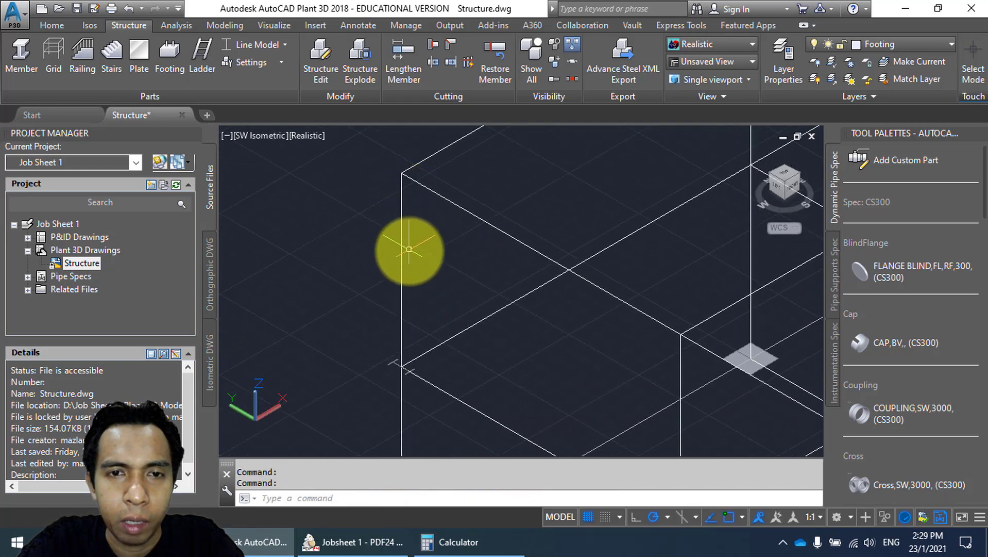
{"action": "middle_click_drag", "start_coordinate": [410, 249], "coordinate": [403, 199]}
{"action": "middle_click_drag", "start_coordinate": [410, 287], "coordinate": [433, 211]}
{"action": "left_click", "coordinate": [272, 46]}
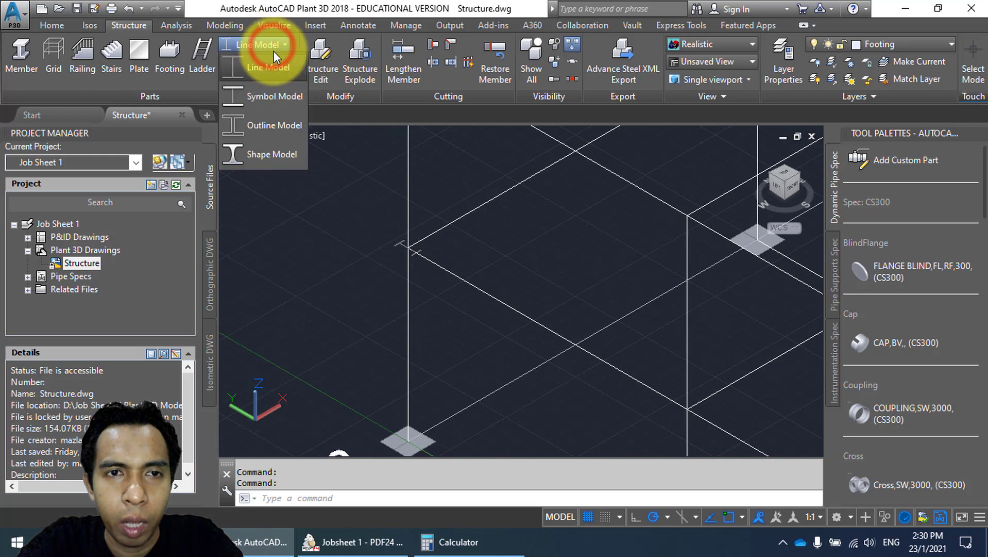
{"action": "left_click", "coordinate": [276, 59]}
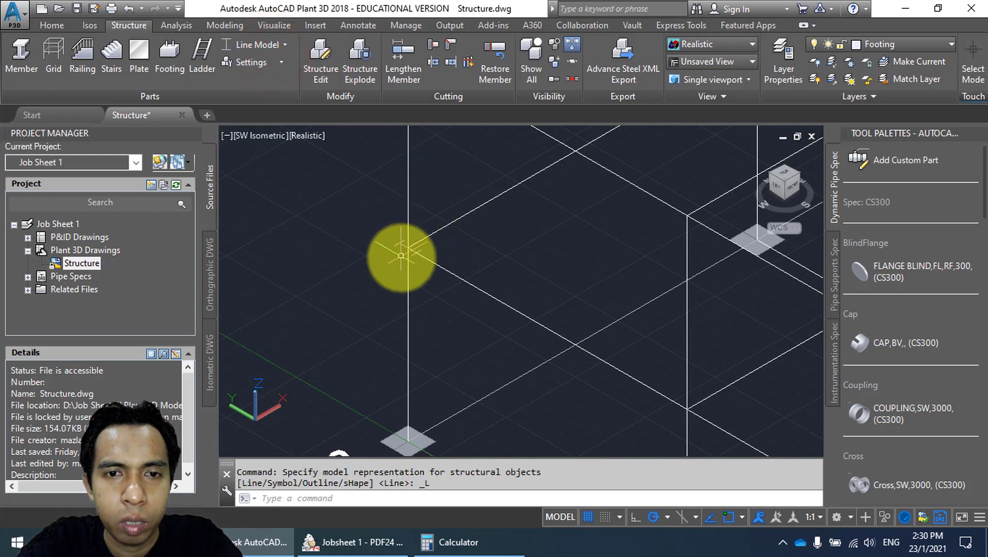
{"action": "scroll", "coordinate": [400, 255], "scroll_direction": "up", "scroll_amount": 2}
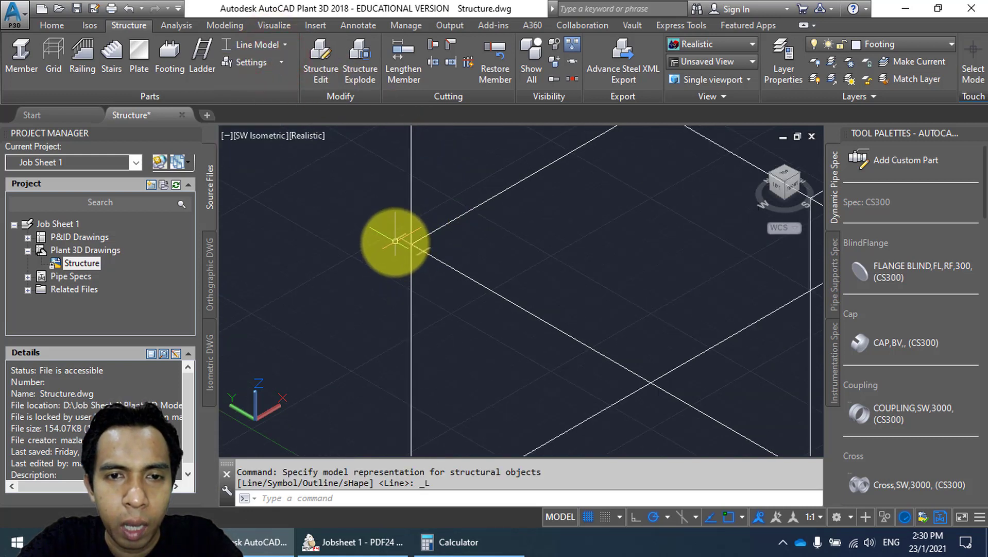
{"action": "scroll", "coordinate": [399, 246], "scroll_direction": "up", "scroll_amount": 2}
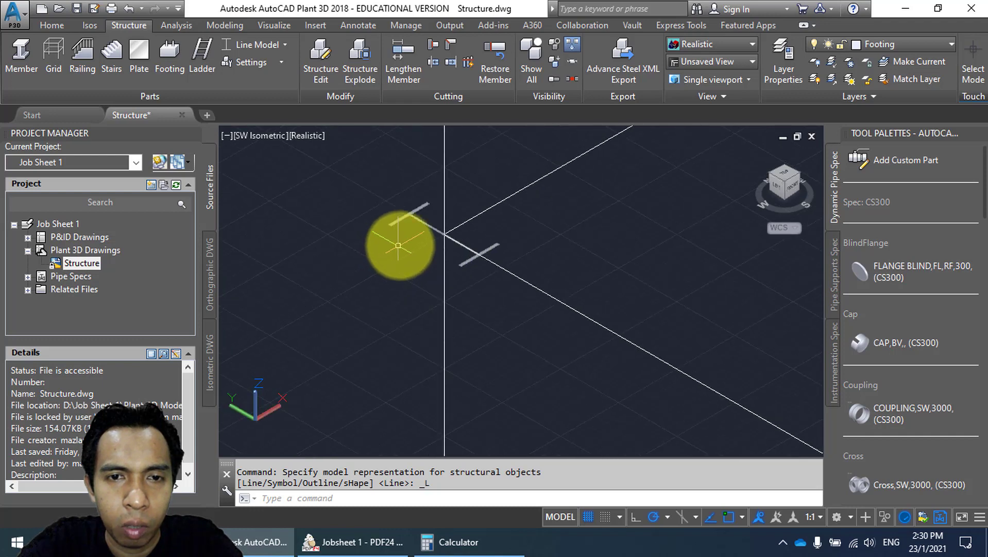
{"action": "left_click", "coordinate": [400, 214]}
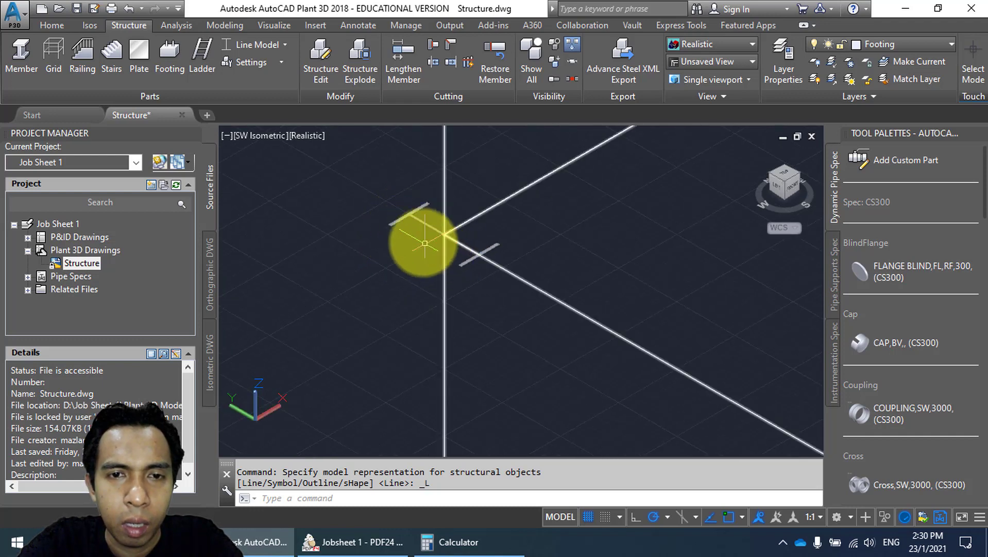
{"action": "scroll", "coordinate": [410, 216], "scroll_direction": "down", "scroll_amount": 5}
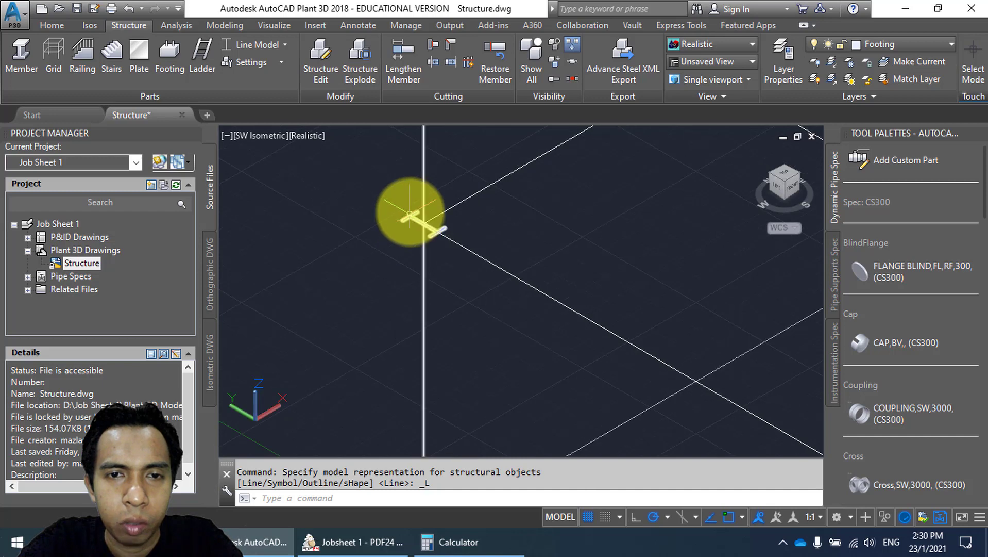
{"action": "middle_click_drag", "start_coordinate": [353, 191], "coordinate": [356, 257]}
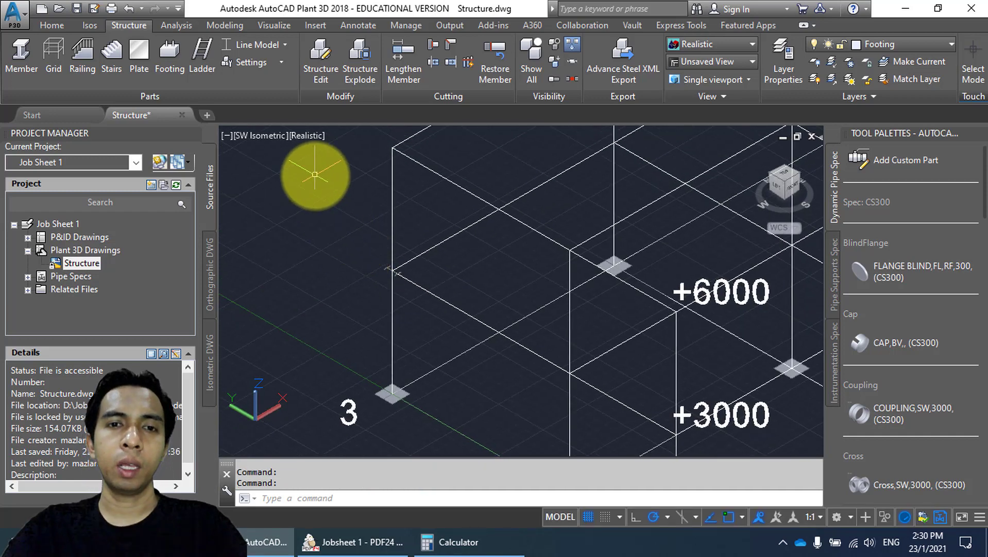
Display the structural parts as Shape Model and make Members the current layer.
{"action": "left_click", "coordinate": [268, 45]}
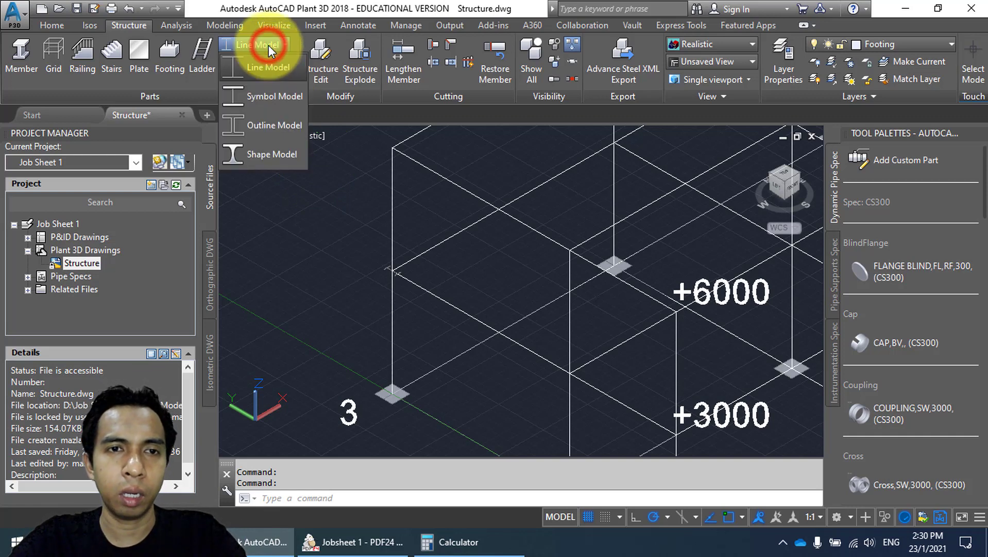
{"action": "left_click", "coordinate": [281, 153]}
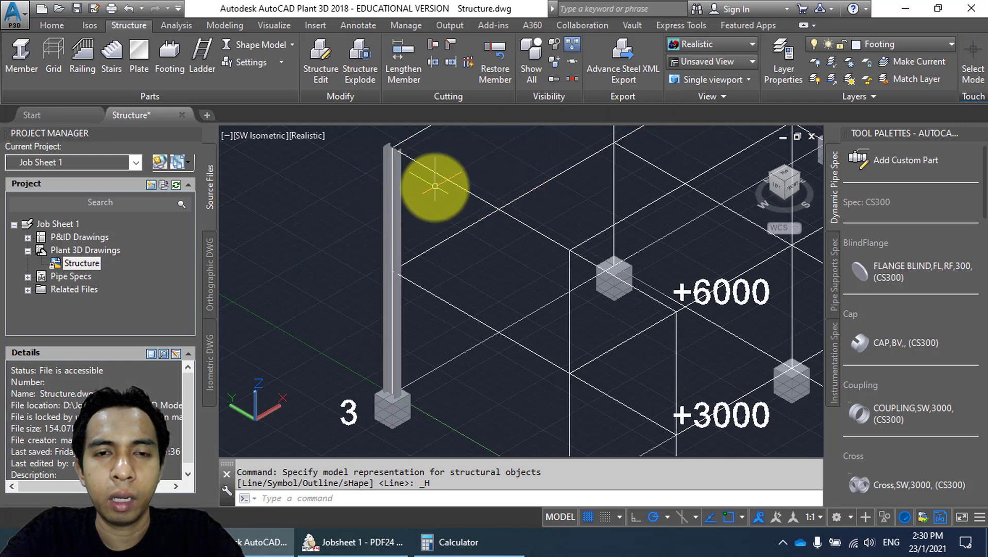
{"action": "left_click", "coordinate": [895, 45]}
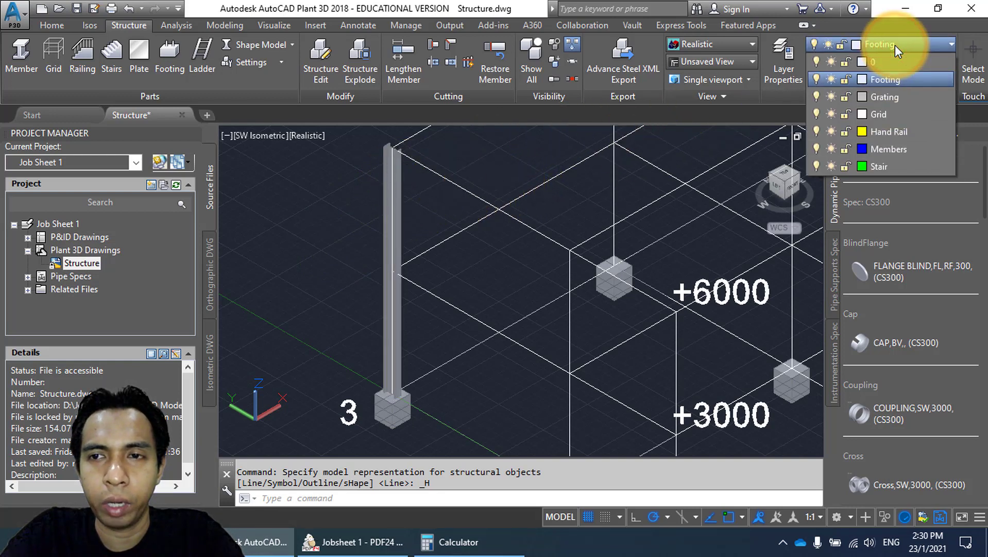
{"action": "left_click", "coordinate": [898, 151]}
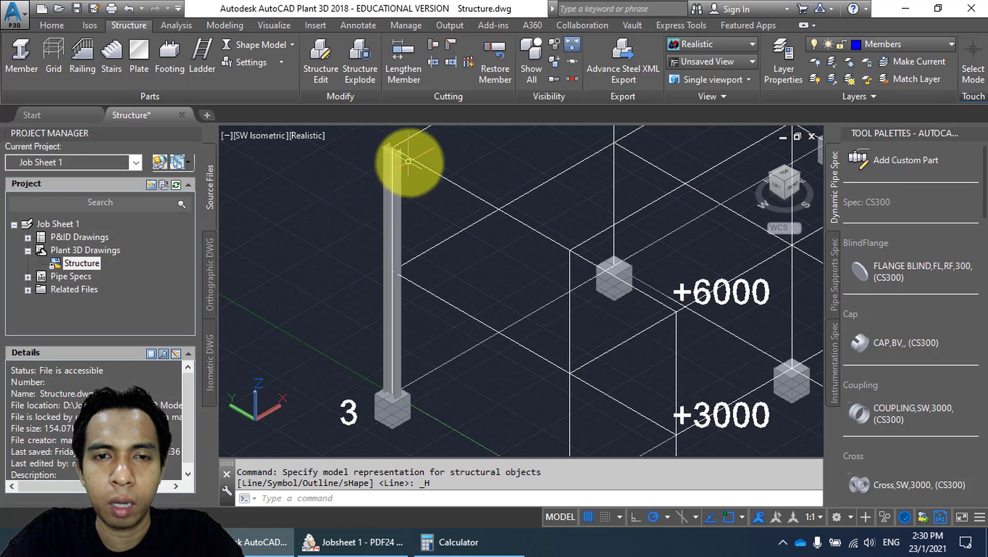
Move the new W12x30 column at row 3 to the Members layer and check the section at its top end.
{"action": "left_click", "coordinate": [403, 206]}
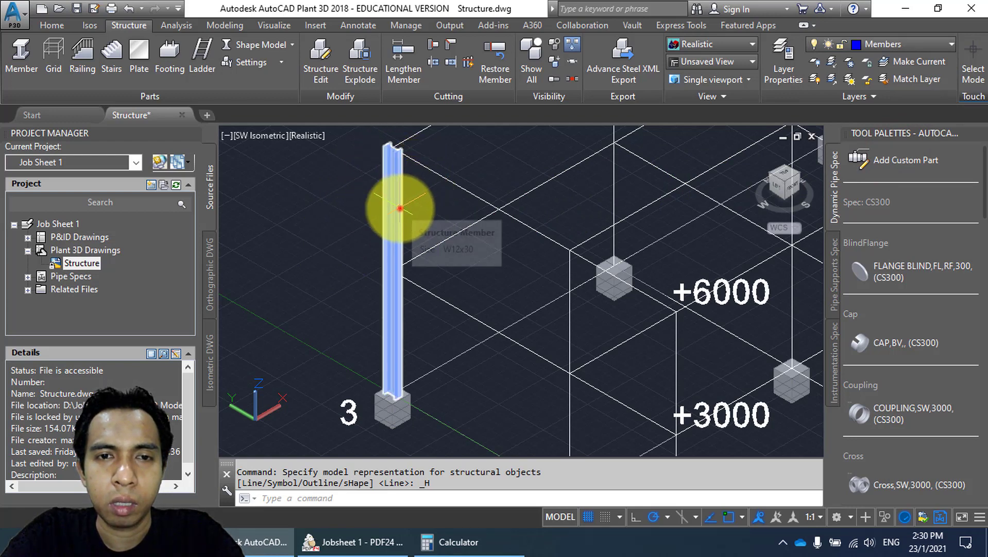
{"action": "left_click", "coordinate": [931, 43]}
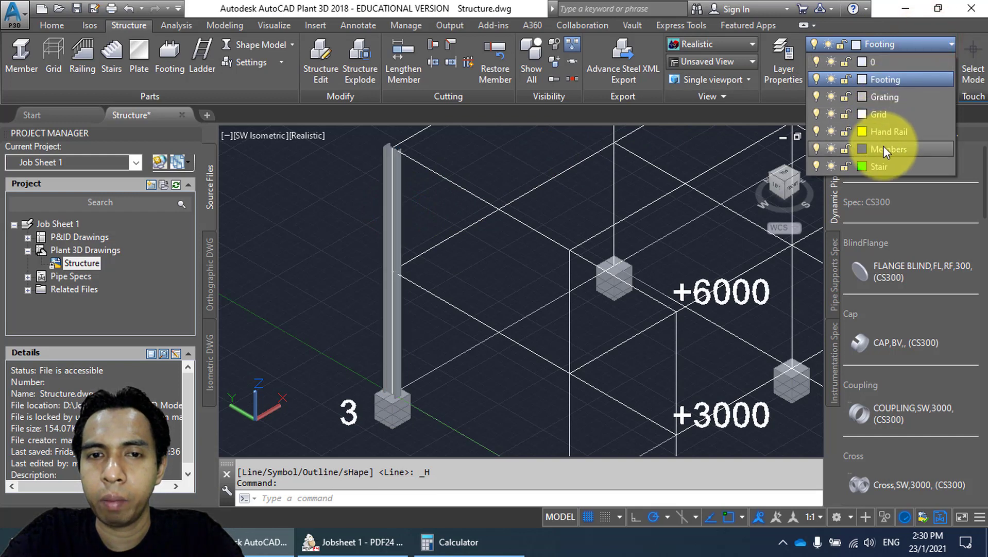
{"action": "left_click", "coordinate": [884, 150]}
{"action": "key", "text": "Escape"}
{"action": "scroll", "coordinate": [374, 164], "scroll_direction": "up", "scroll_amount": 5}
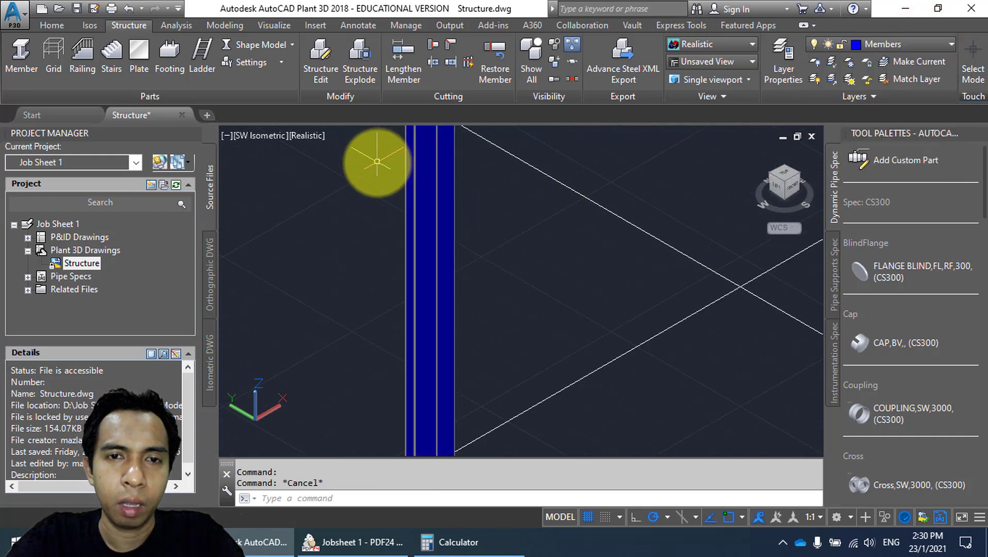
{"action": "middle_click_drag", "start_coordinate": [377, 162], "coordinate": [361, 265]}
{"action": "scroll", "coordinate": [408, 205], "scroll_direction": "up", "scroll_amount": 5}
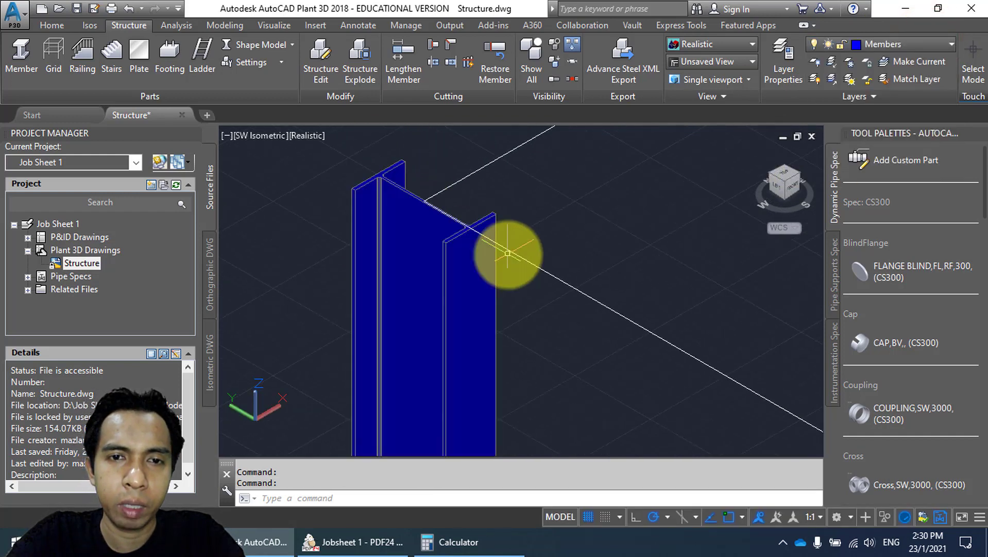
{"action": "scroll", "coordinate": [505, 242], "scroll_direction": "down", "scroll_amount": 6}
{"action": "scroll", "coordinate": [505, 242], "scroll_direction": "down", "scroll_amount": 4}
{"action": "middle_click_drag", "start_coordinate": [530, 260], "coordinate": [321, 142]}
{"action": "scroll", "coordinate": [374, 206], "scroll_direction": "down", "scroll_amount": 2}
{"action": "middle_click_drag", "start_coordinate": [389, 216], "coordinate": [399, 267]}
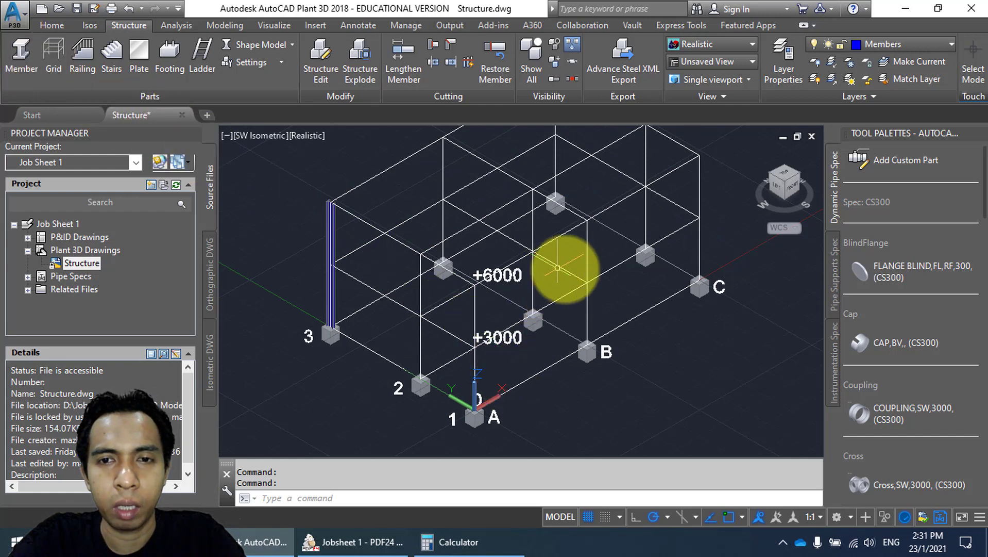
{"action": "middle_click_drag", "start_coordinate": [299, 251], "coordinate": [344, 253]}
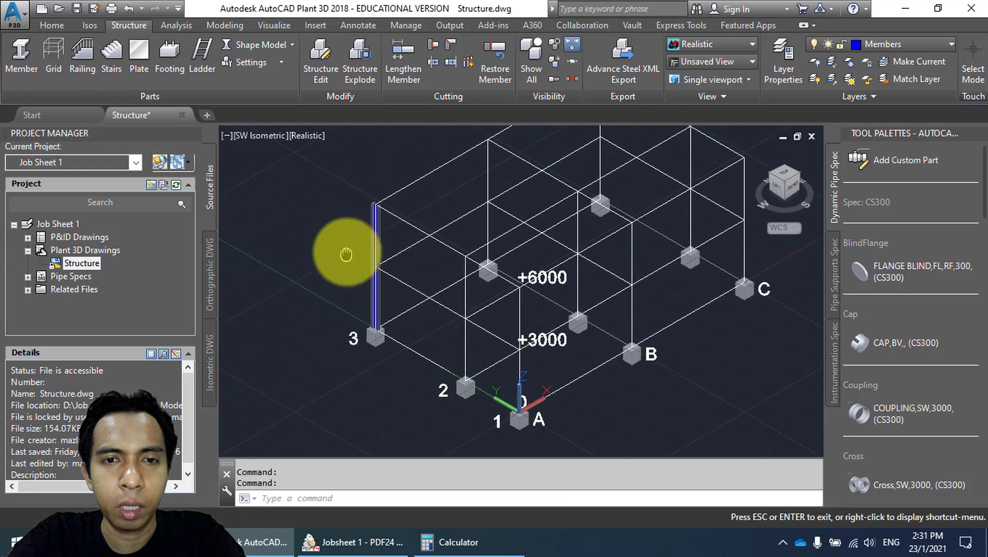
{"action": "left_click", "coordinate": [20, 56]}
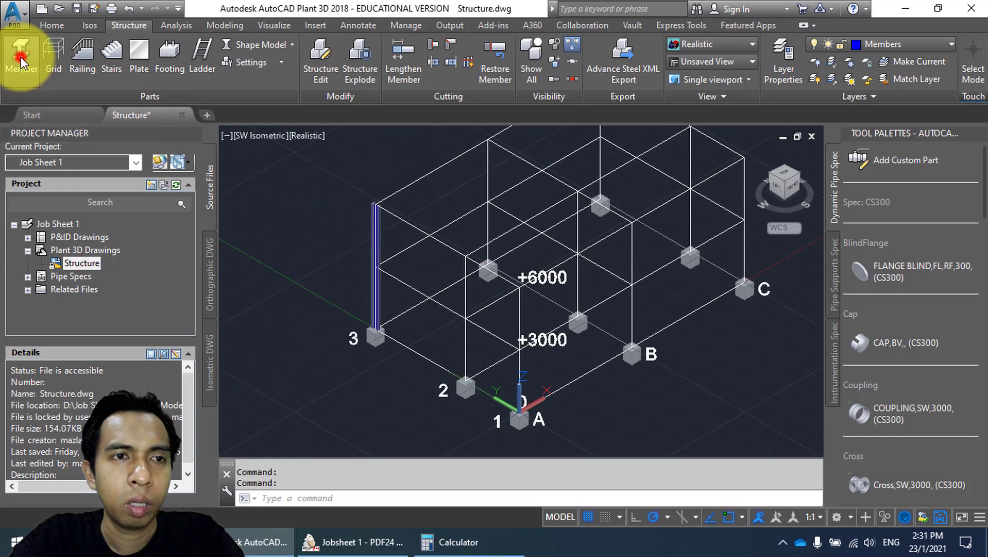
{"action": "middle_click_drag", "start_coordinate": [517, 400], "coordinate": [505, 362]}
{"action": "scroll", "coordinate": [443, 302], "scroll_direction": "up", "scroll_amount": 2}
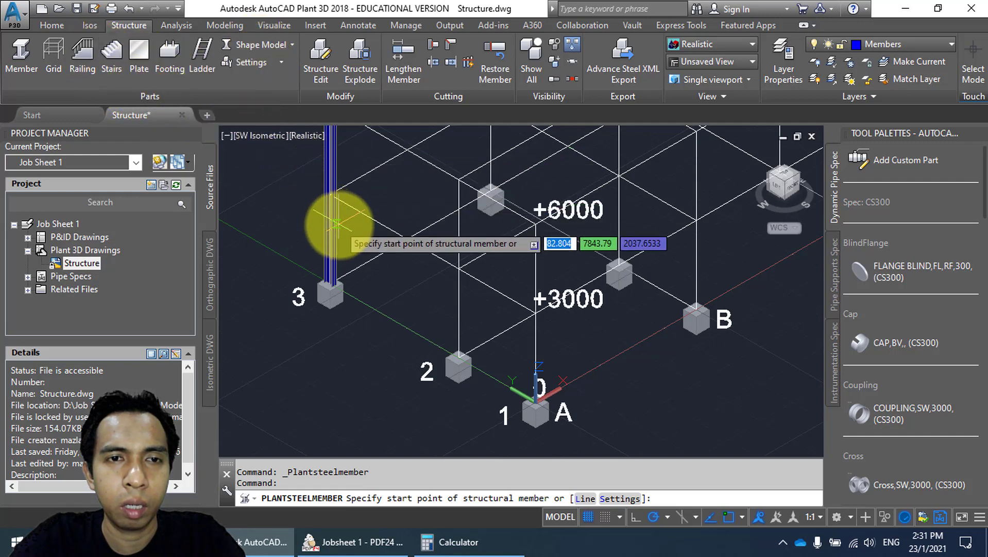
{"action": "scroll", "coordinate": [451, 341], "scroll_direction": "up", "scroll_amount": 2}
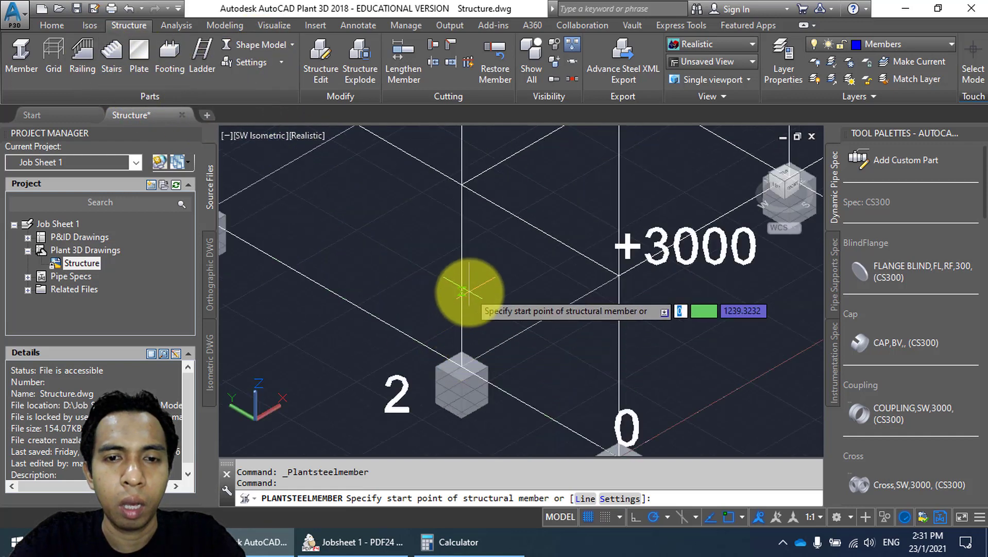
{"action": "scroll", "coordinate": [471, 289], "scroll_direction": "down", "scroll_amount": 3}
{"action": "scroll", "coordinate": [469, 286], "scroll_direction": "up", "scroll_amount": 5}
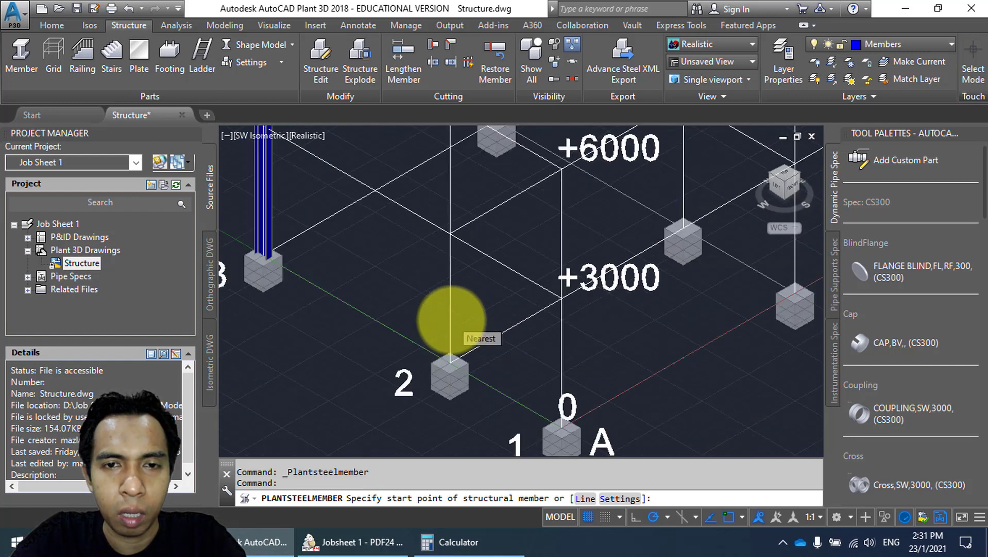
{"action": "scroll", "coordinate": [451, 317], "scroll_direction": "down", "scroll_amount": 2}
{"action": "middle_click_drag", "start_coordinate": [378, 296], "coordinate": [497, 382]}
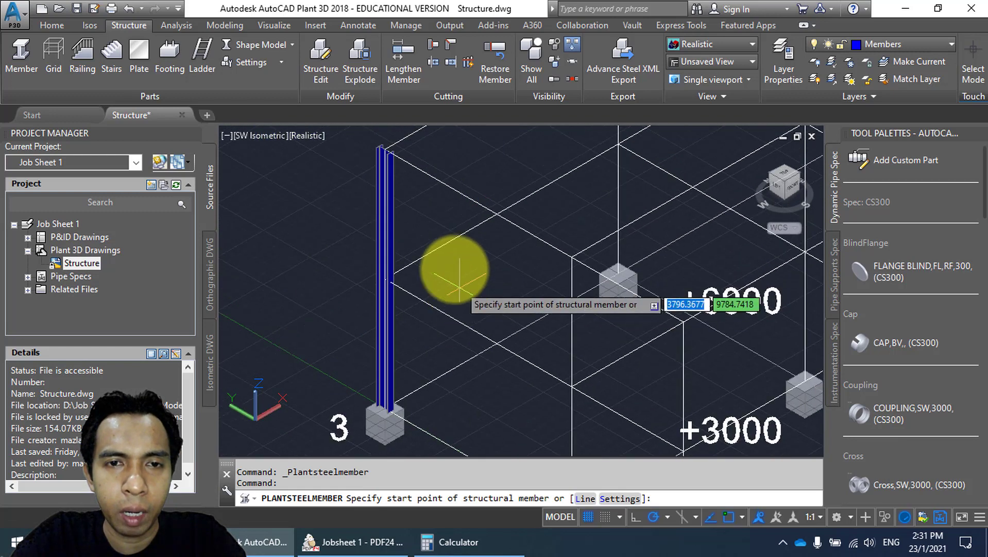
{"action": "scroll", "coordinate": [389, 135], "scroll_direction": "up", "scroll_amount": 3}
{"action": "scroll", "coordinate": [389, 135], "scroll_direction": "up", "scroll_amount": 4}
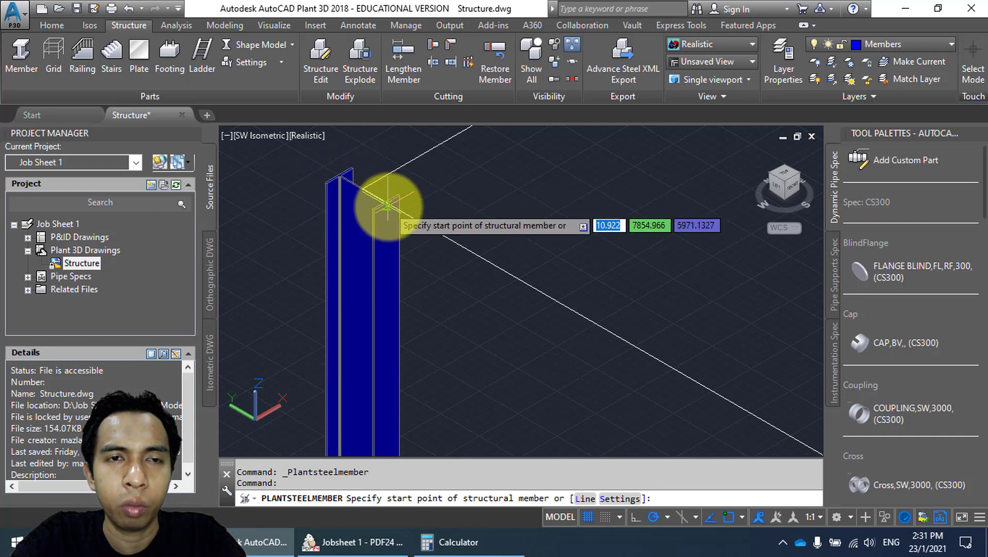
{"action": "scroll", "coordinate": [388, 205], "scroll_direction": "down", "scroll_amount": 3}
Display the structural parts as Line Model, with the whole grid and its row and column labels in view.
{"action": "left_click", "coordinate": [271, 46]}
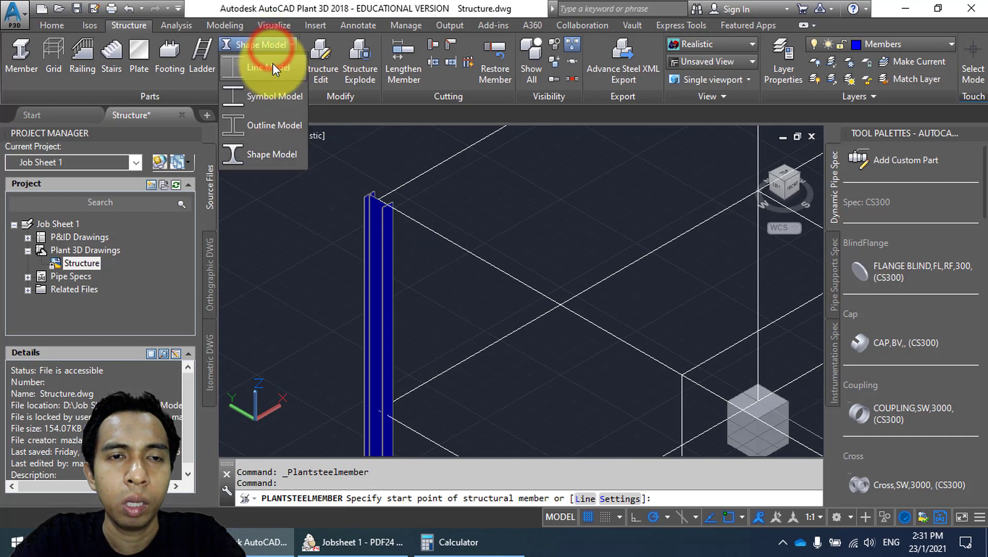
{"action": "left_click", "coordinate": [273, 69]}
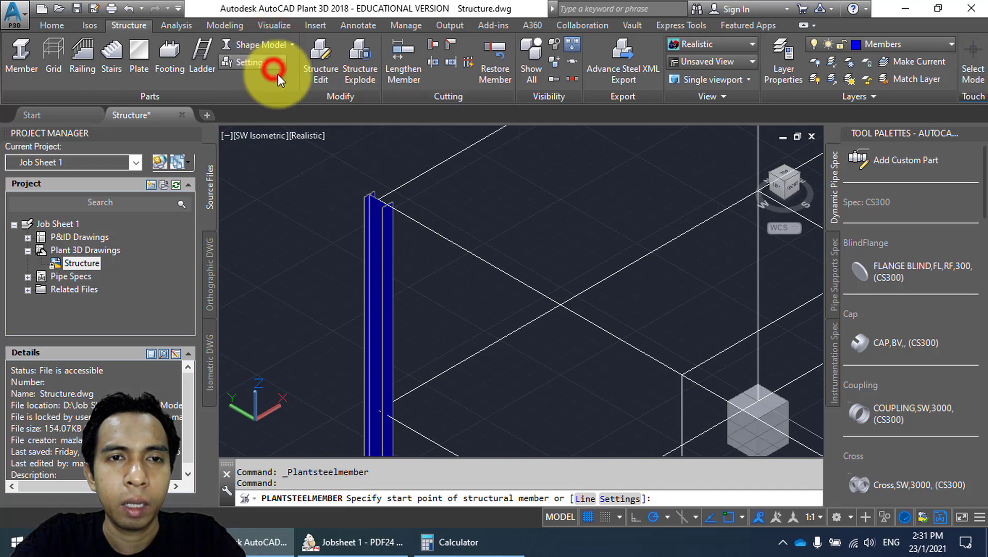
{"action": "scroll", "coordinate": [425, 242], "scroll_direction": "up", "scroll_amount": 4}
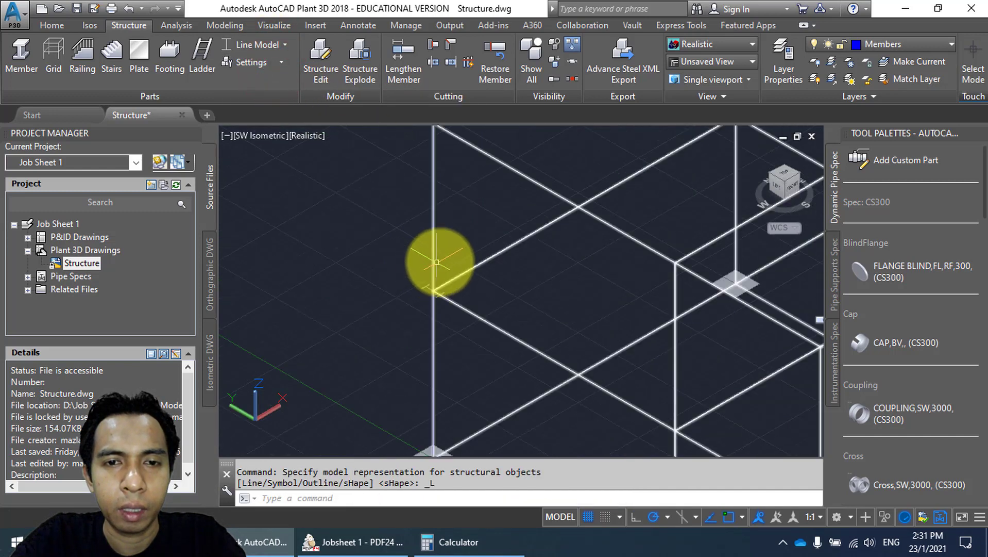
{"action": "middle_click_drag", "start_coordinate": [436, 262], "coordinate": [354, 204]}
{"action": "scroll", "coordinate": [346, 178], "scroll_direction": "down", "scroll_amount": 2}
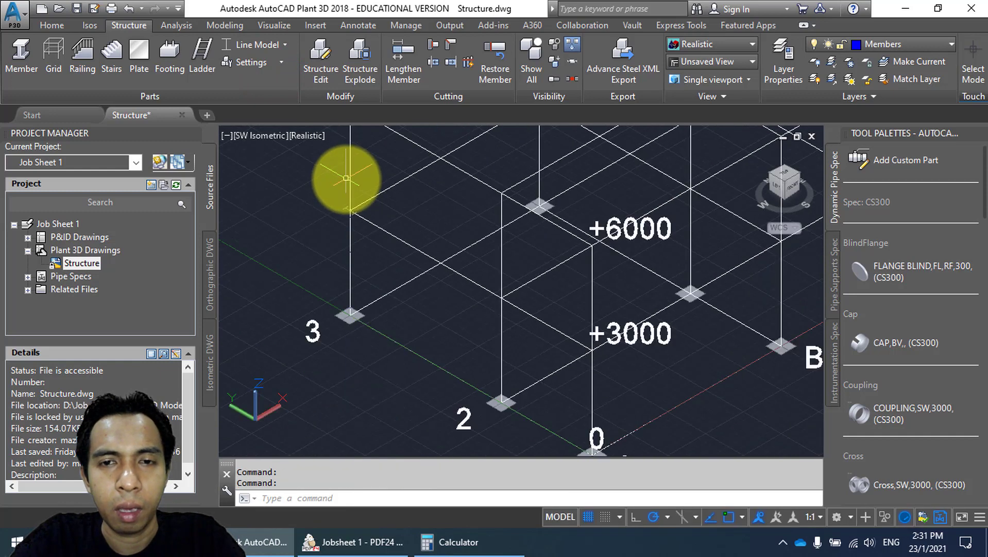
{"action": "scroll", "coordinate": [458, 195], "scroll_direction": "down", "scroll_amount": 2}
{"action": "middle_click_drag", "start_coordinate": [450, 205], "coordinate": [403, 254]}
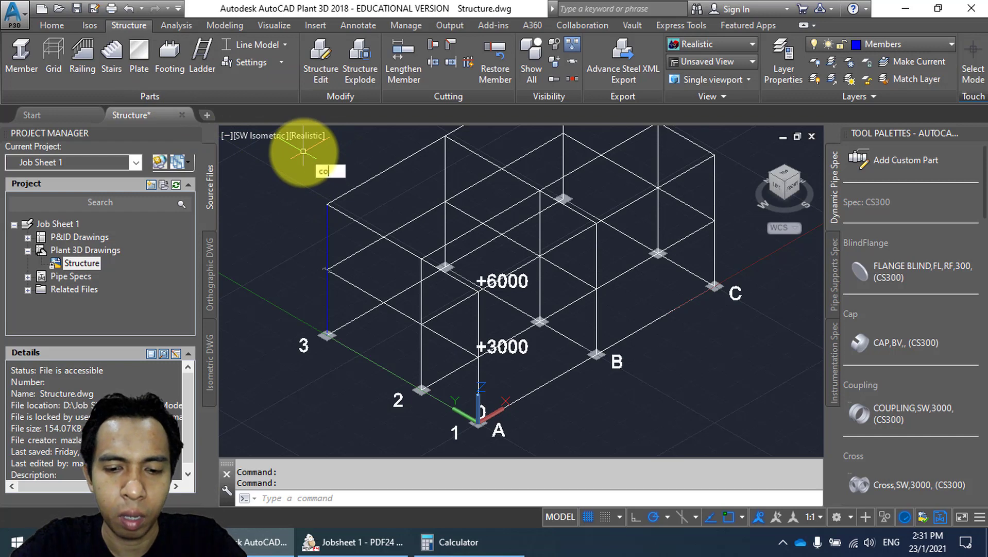
Start the Copy command with the row 3 column on grid line A as the only selected object.
{"action": "key", "text": "Return"}
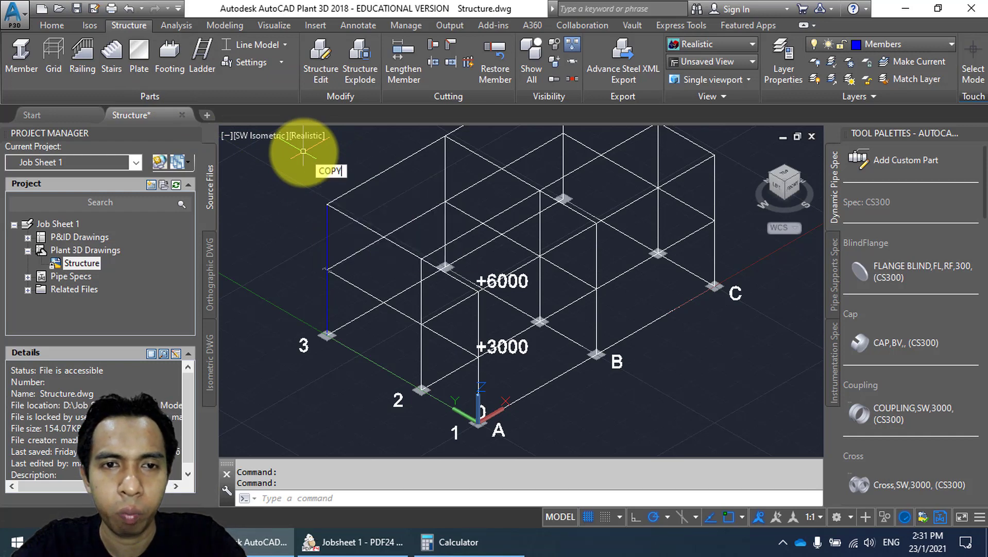
{"action": "scroll", "coordinate": [325, 242], "scroll_direction": "up", "scroll_amount": 4}
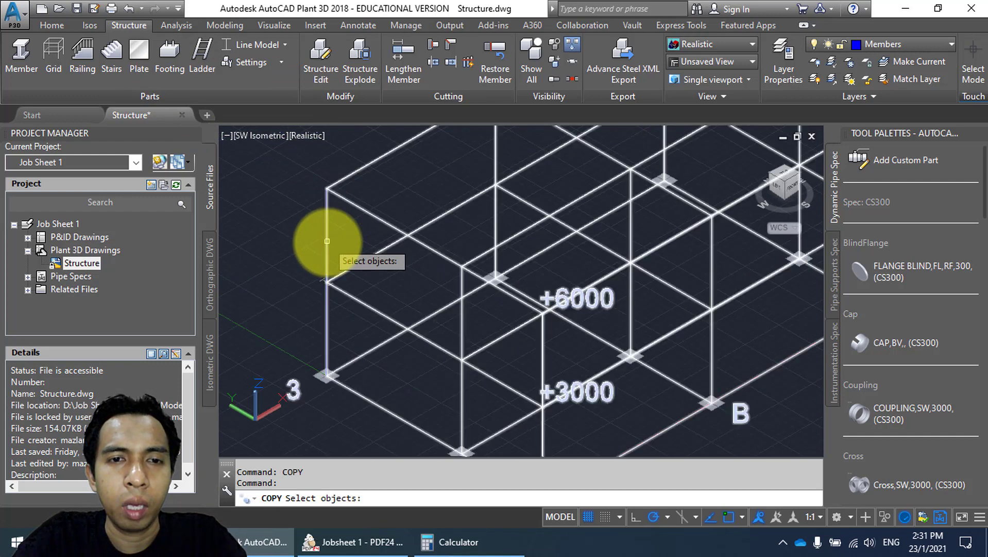
{"action": "middle_click_drag", "start_coordinate": [320, 269], "coordinate": [404, 215]}
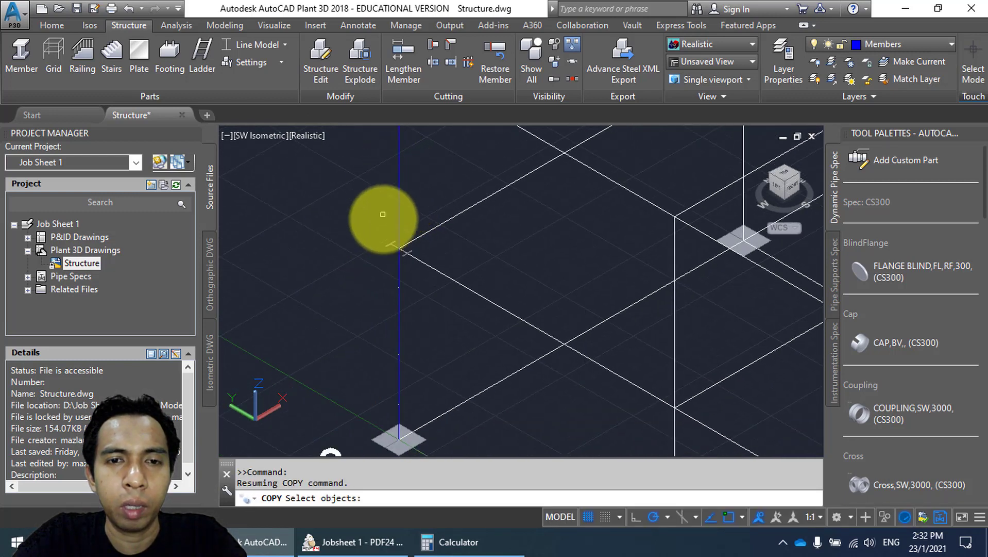
{"action": "middle_click_drag", "start_coordinate": [380, 236], "coordinate": [357, 239]}
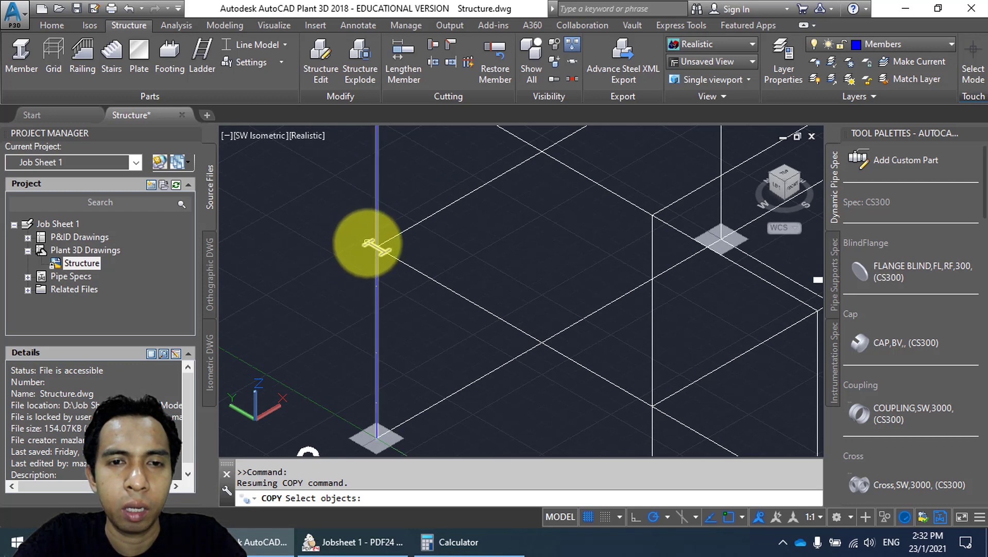
{"action": "left_click", "coordinate": [368, 243]}
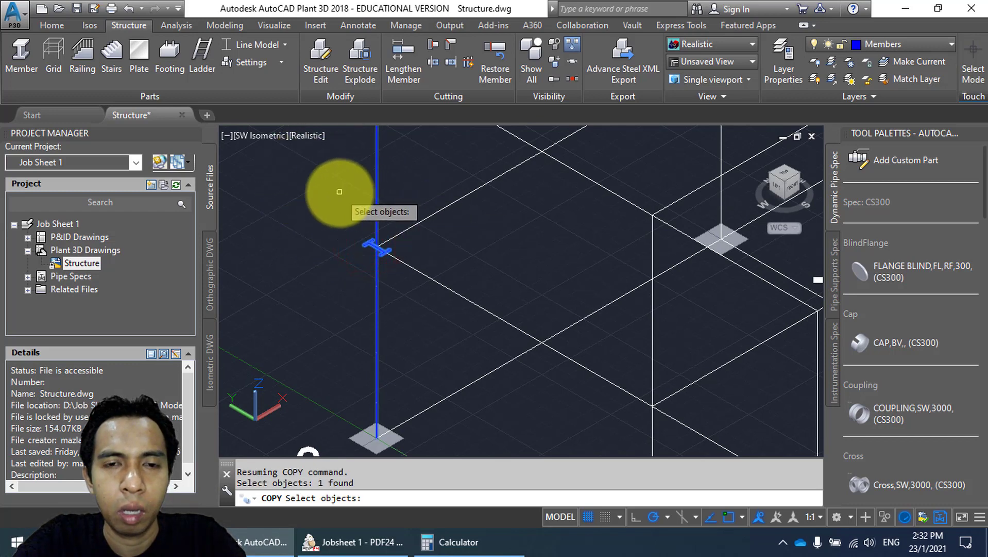
{"action": "scroll", "coordinate": [339, 192], "scroll_direction": "down", "scroll_amount": 2}
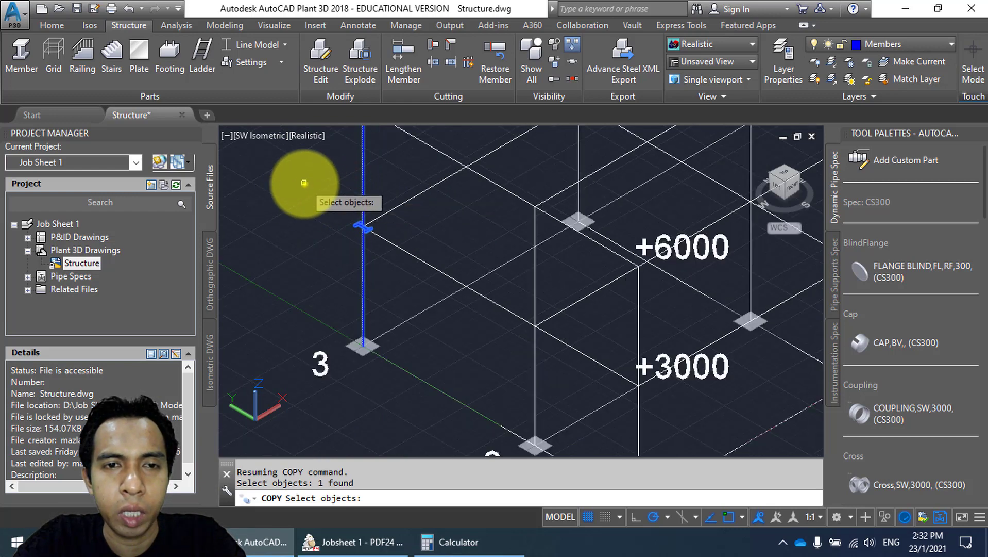
{"action": "key", "text": "Return"}
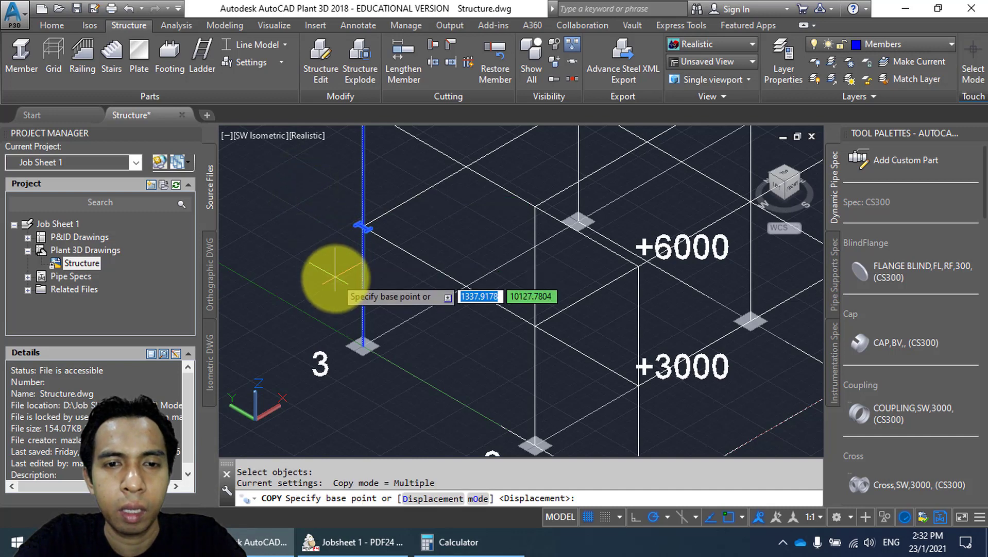
Enable the Endpoint object snap and set the copy's base point at the column's lower end on its footing.
{"action": "scroll", "coordinate": [335, 214], "scroll_direction": "down", "scroll_amount": 2}
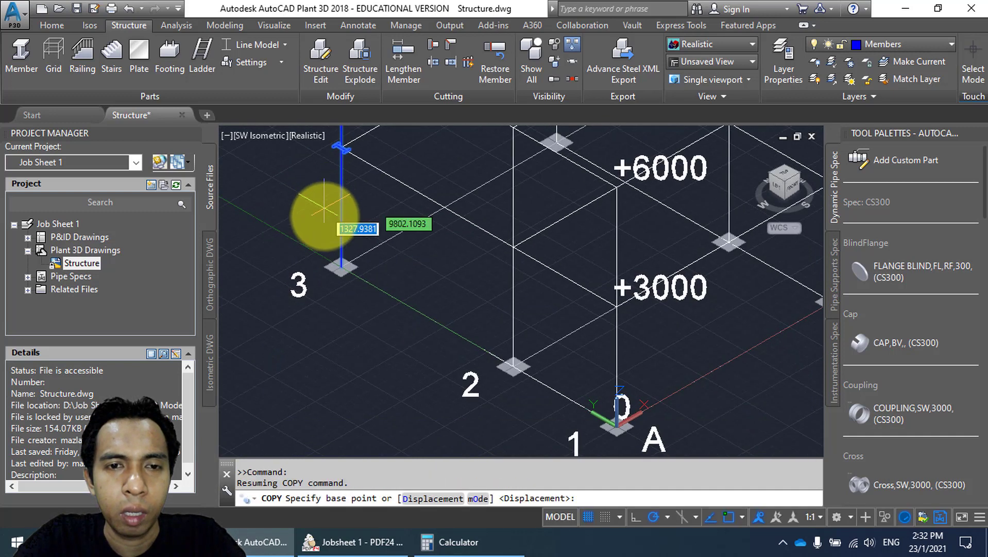
{"action": "scroll", "coordinate": [331, 232], "scroll_direction": "up", "scroll_amount": 5}
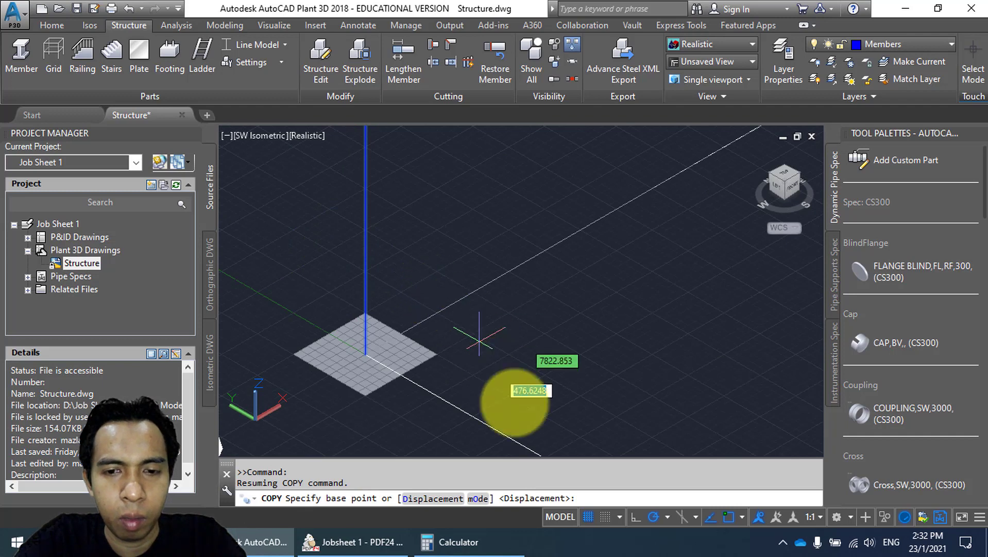
{"action": "left_click", "coordinate": [741, 517]}
{"action": "left_click", "coordinate": [748, 251]}
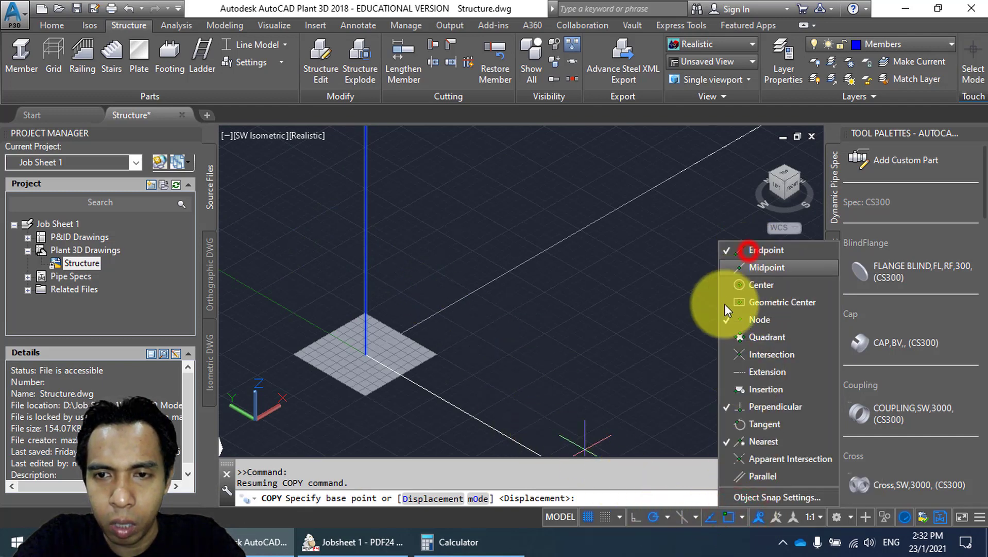
{"action": "left_click", "coordinate": [731, 550]}
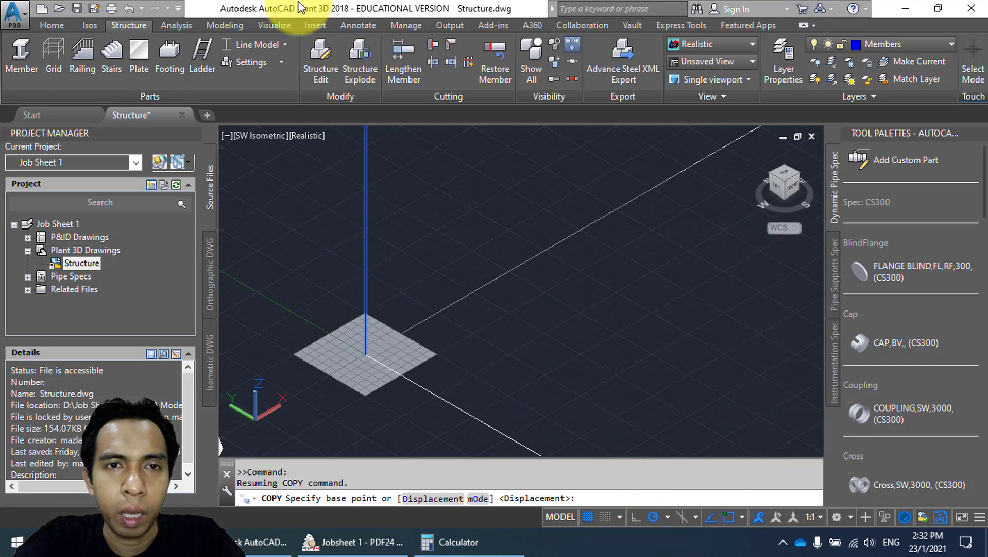
{"action": "left_click", "coordinate": [258, 9]}
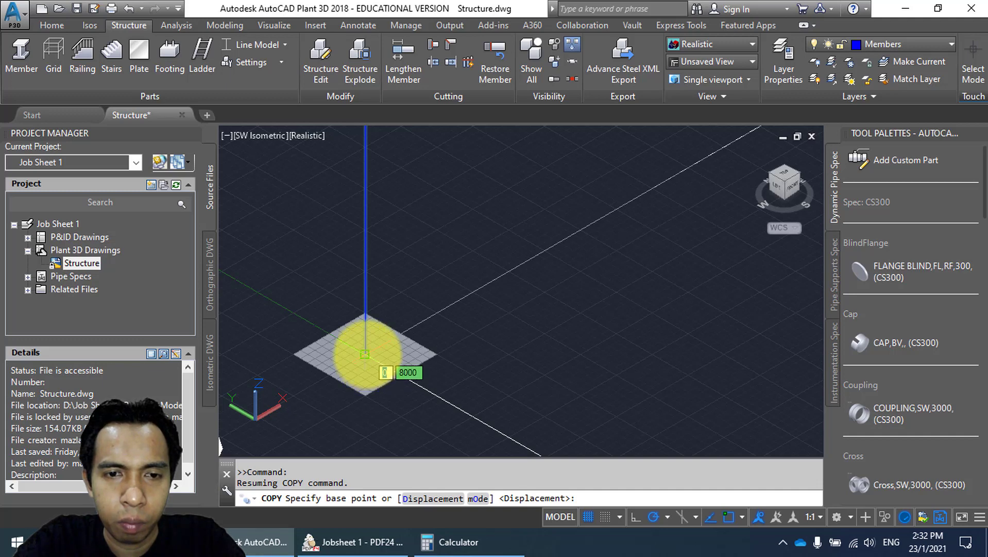
{"action": "left_click", "coordinate": [365, 355]}
Place copies of the column at the centres of the row 2 and row 1 footings on grid line A.
{"action": "scroll", "coordinate": [374, 350], "scroll_direction": "down", "scroll_amount": 5}
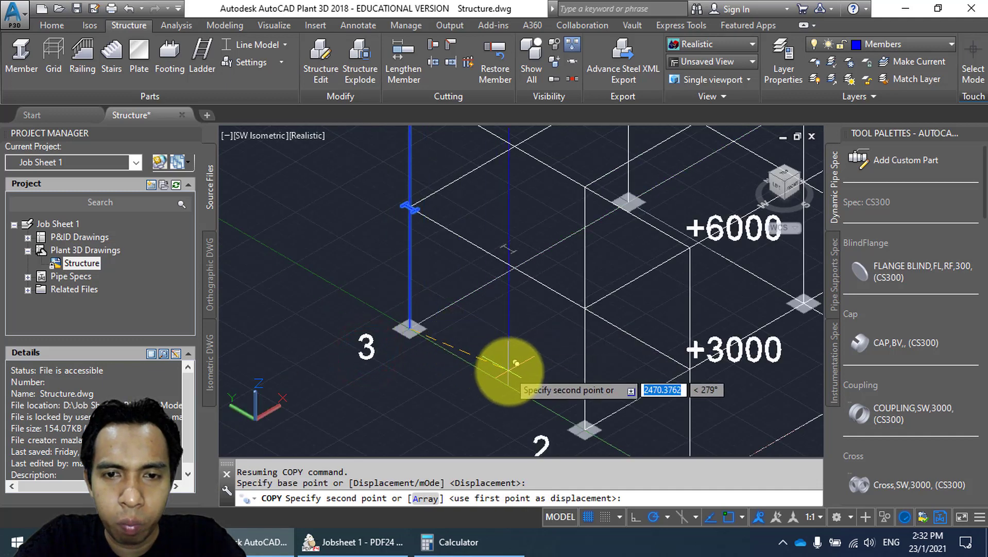
{"action": "scroll", "coordinate": [516, 363], "scroll_direction": "up", "scroll_amount": 8}
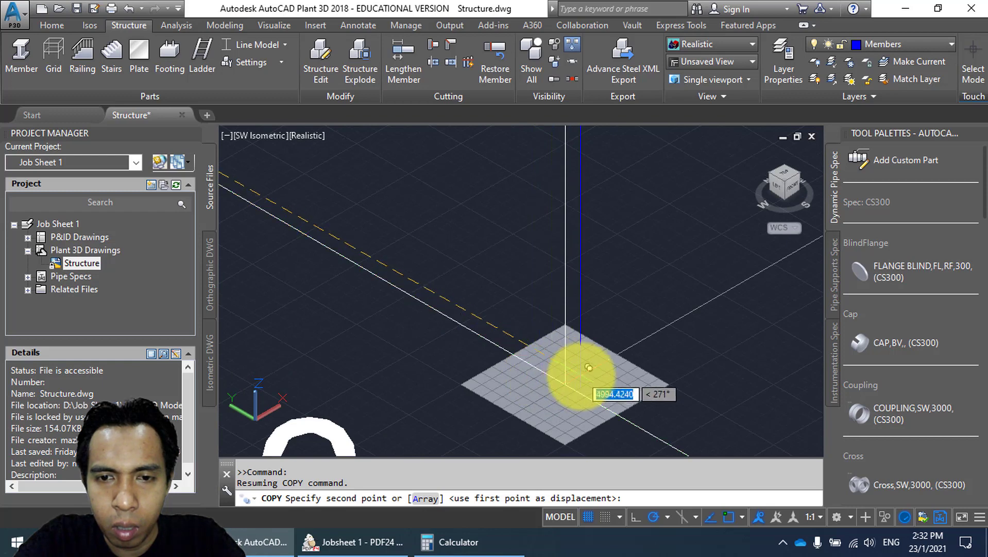
{"action": "left_click", "coordinate": [565, 384]}
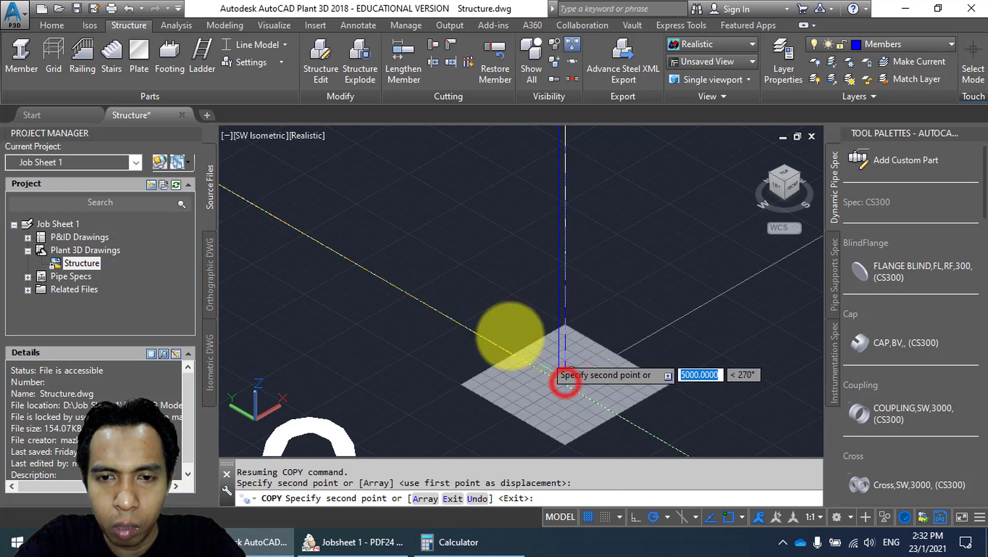
{"action": "scroll", "coordinate": [505, 319], "scroll_direction": "down", "scroll_amount": 5}
{"action": "scroll", "coordinate": [474, 327], "scroll_direction": "up", "scroll_amount": 2}
{"action": "scroll", "coordinate": [515, 366], "scroll_direction": "up", "scroll_amount": 7}
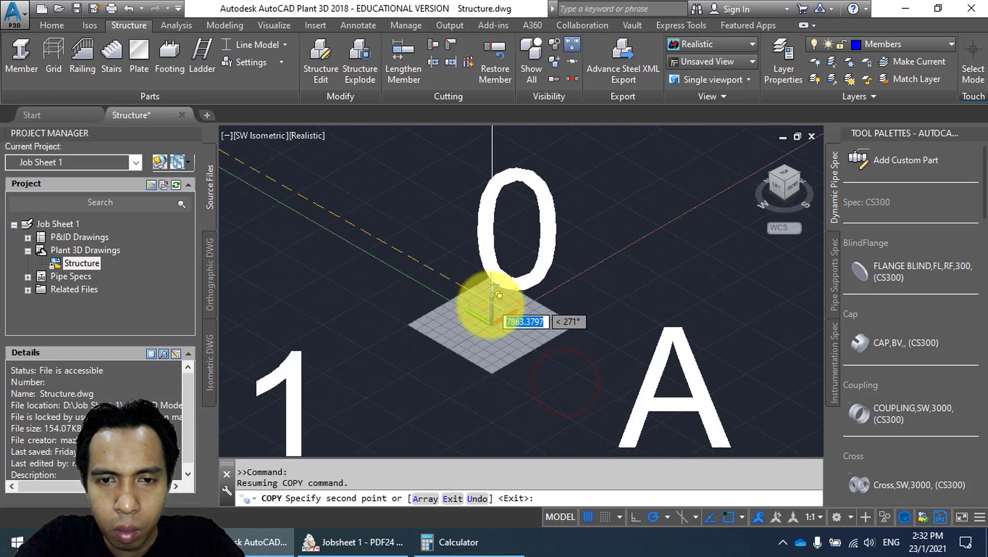
{"action": "left_click", "coordinate": [491, 324]}
Place copies of the column on the row 1 footings at grid lines B and C.
{"action": "scroll", "coordinate": [513, 284], "scroll_direction": "down", "scroll_amount": 8}
{"action": "middle_click_drag", "start_coordinate": [619, 222], "coordinate": [550, 270]}
{"action": "left_click", "coordinate": [607, 255]}
{"action": "middle_click_drag", "start_coordinate": [685, 207], "coordinate": [598, 273]}
{"action": "left_click", "coordinate": [679, 227]}
Place copies of the column on the row 2 footings at grid lines C and B.
{"action": "scroll", "coordinate": [601, 183], "scroll_direction": "up", "scroll_amount": 5}
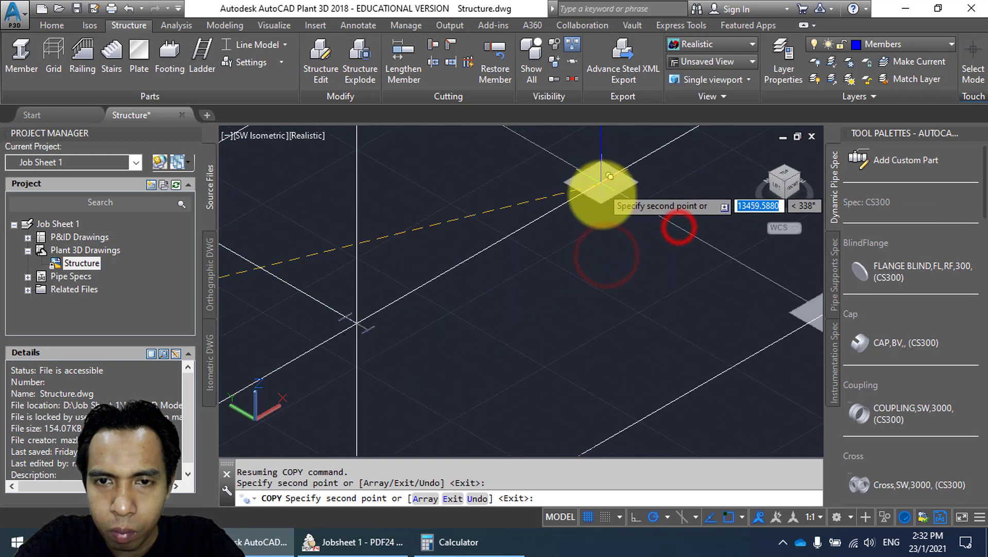
{"action": "middle_click_drag", "start_coordinate": [603, 194], "coordinate": [600, 189], "text": "shift"}
{"action": "left_click", "coordinate": [600, 190]}
{"action": "scroll", "coordinate": [557, 234], "scroll_direction": "down", "scroll_amount": 4}
{"action": "scroll", "coordinate": [404, 315], "scroll_direction": "up", "scroll_amount": 4}
{"action": "left_click", "coordinate": [404, 315]}
Place copies of the column on the row 3 footings at grid lines B and C and end the Copy command.
{"action": "scroll", "coordinate": [404, 316], "scroll_direction": "down", "scroll_amount": 2}
{"action": "middle_click_drag", "start_coordinate": [247, 233], "coordinate": [505, 299]}
{"action": "left_click", "coordinate": [475, 276]}
{"action": "middle_click_drag", "start_coordinate": [619, 217], "coordinate": [500, 300]}
{"action": "left_click", "coordinate": [589, 232]}
{"action": "scroll", "coordinate": [621, 219], "scroll_direction": "down", "scroll_amount": 6}
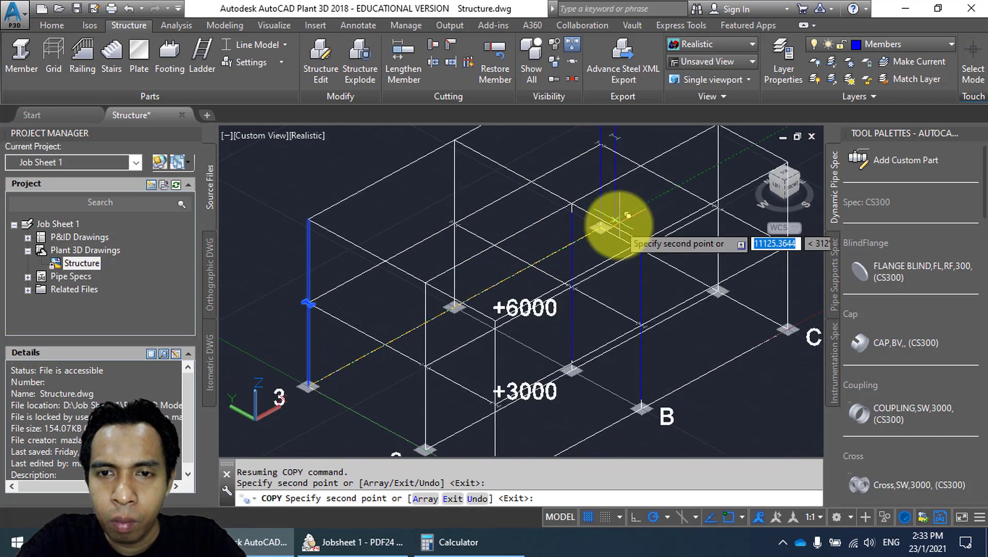
{"action": "scroll", "coordinate": [614, 211], "scroll_direction": "up", "scroll_amount": 2}
{"action": "middle_click_drag", "start_coordinate": [614, 212], "coordinate": [569, 214]}
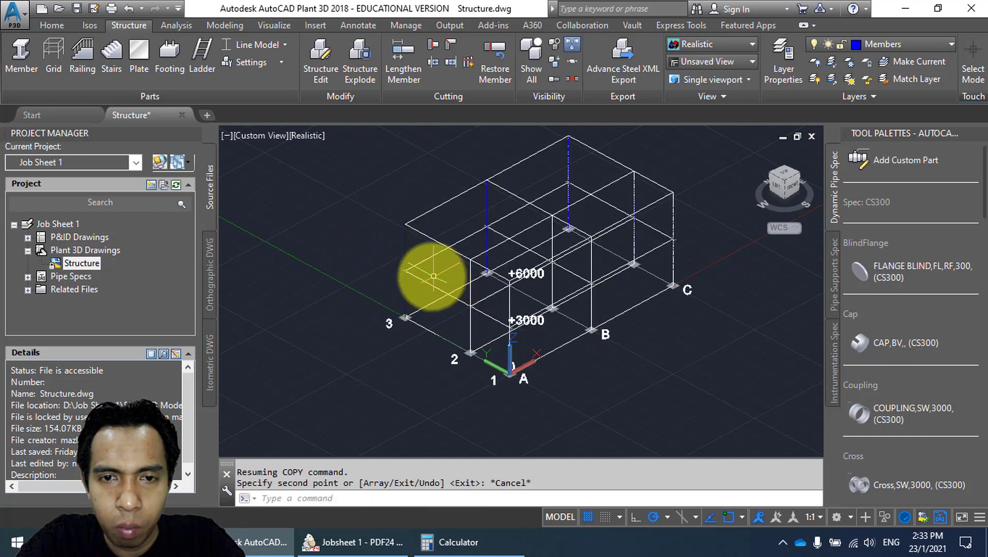
Display the structural parts as Shape Model and check the copied columns from another angle.
{"action": "middle_click_drag", "start_coordinate": [382, 275], "coordinate": [353, 273]}
{"action": "middle_click_drag", "start_coordinate": [459, 308], "coordinate": [457, 292]}
{"action": "left_click", "coordinate": [266, 45]}
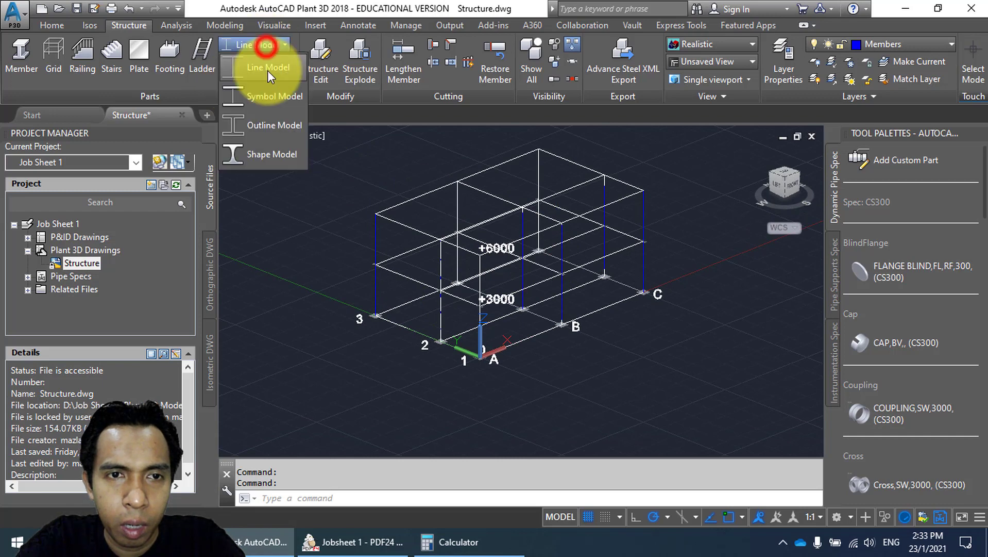
{"action": "left_click", "coordinate": [270, 157]}
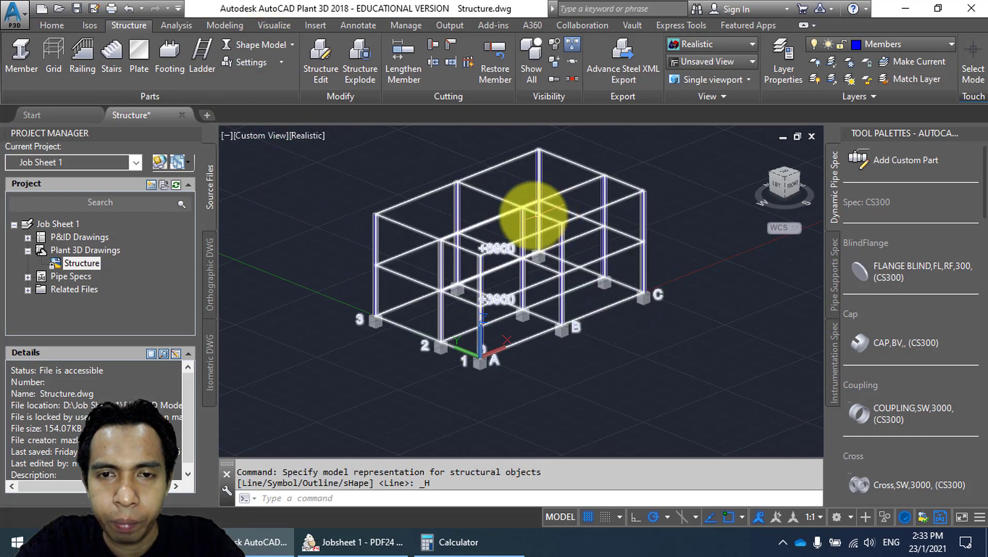
{"action": "middle_click_drag", "start_coordinate": [373, 188], "coordinate": [327, 211], "text": "shift"}
{"action": "scroll", "coordinate": [403, 181], "scroll_direction": "up", "scroll_amount": 6}
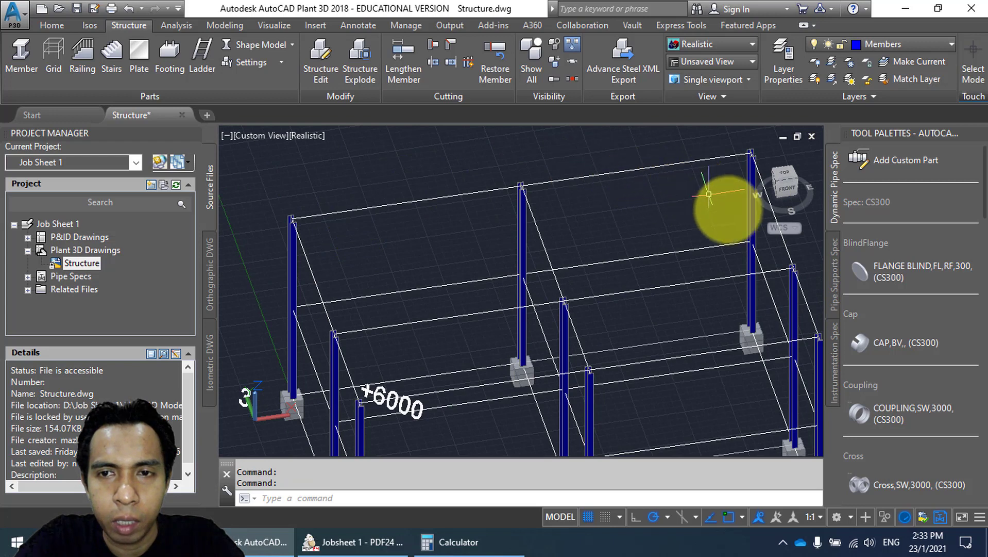
Examine the beam layout on the Top Deck Framing Plan in the Jobsheet 1 PDF and return to the Structure drawing.
{"action": "middle_click_drag", "start_coordinate": [660, 304], "coordinate": [641, 251]}
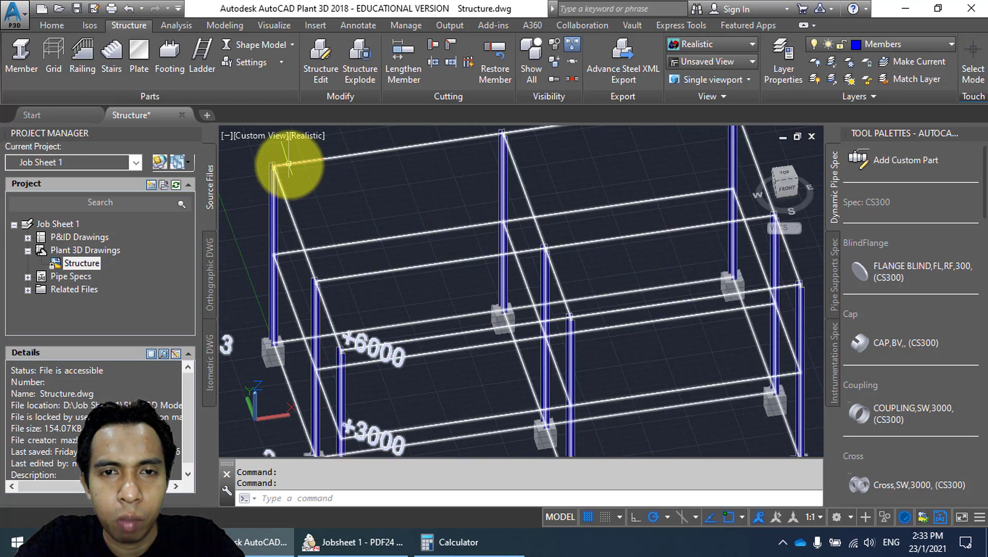
{"action": "middle_click_drag", "start_coordinate": [681, 193], "coordinate": [661, 229]}
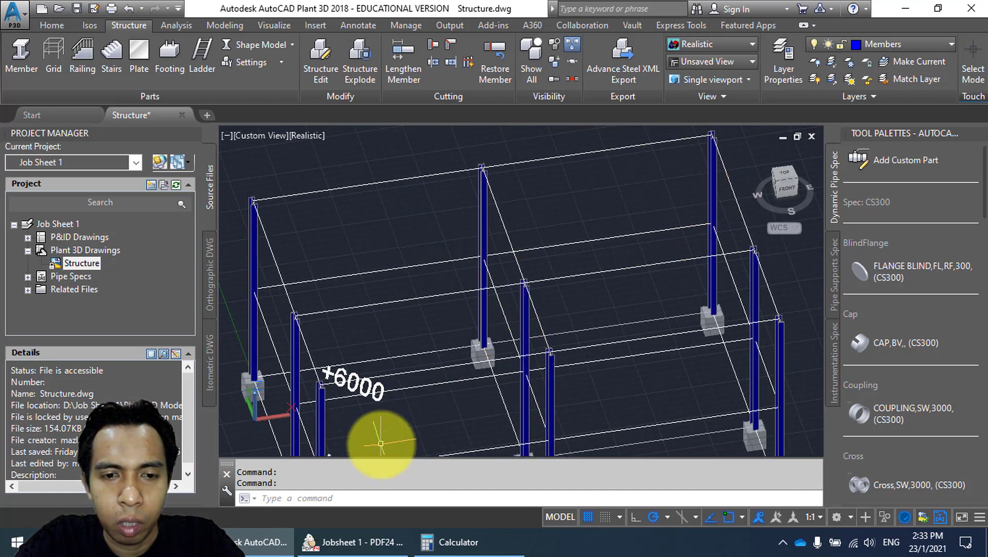
{"action": "left_click", "coordinate": [367, 547]}
{"action": "scroll", "coordinate": [534, 316], "scroll_direction": "down", "scroll_amount": 1}
{"action": "scroll", "coordinate": [541, 298], "scroll_direction": "up", "scroll_amount": 2}
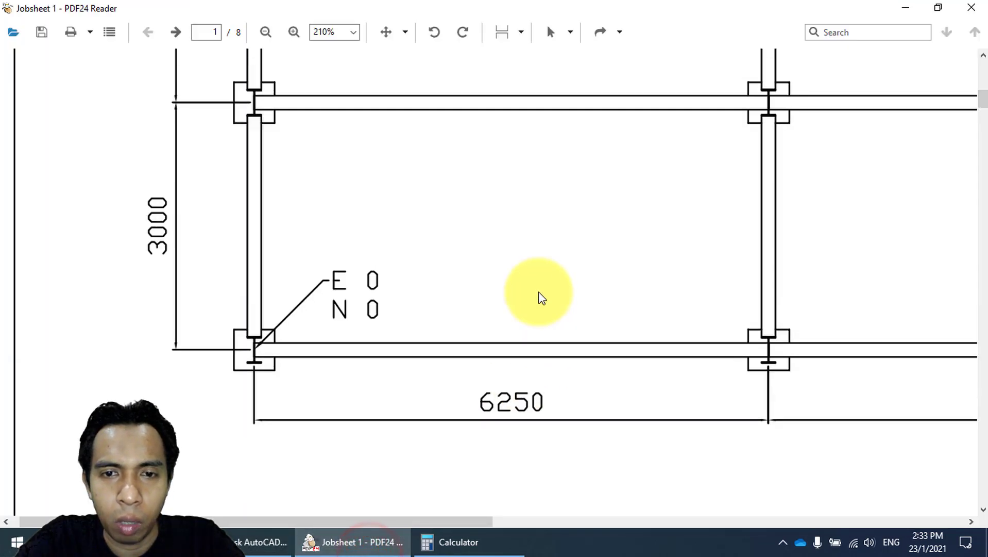
{"action": "scroll", "coordinate": [540, 253], "scroll_direction": "down", "scroll_amount": 3, "text": "ctrl"}
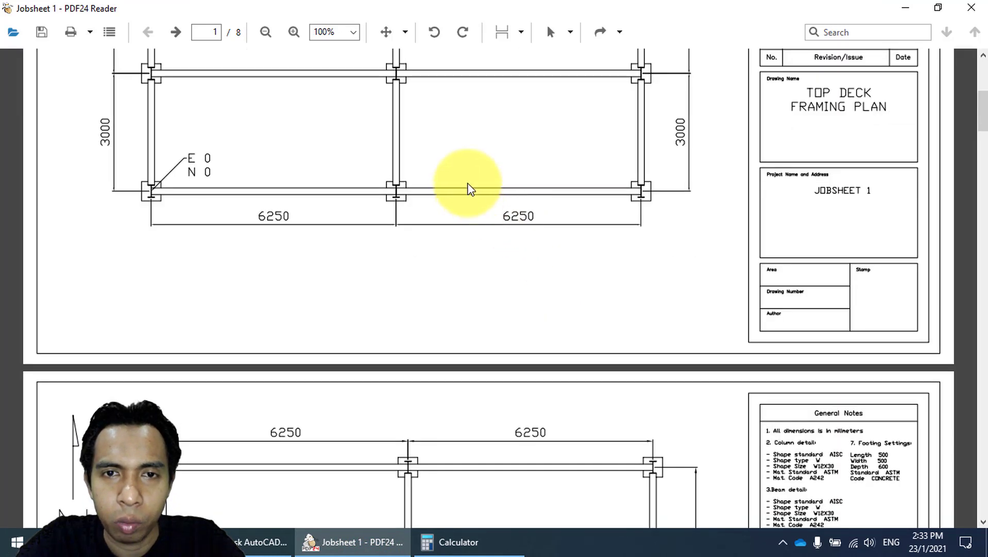
{"action": "left_click_drag", "start_coordinate": [466, 177], "coordinate": [543, 464]}
{"action": "left_click_drag", "start_coordinate": [516, 341], "coordinate": [435, 283]}
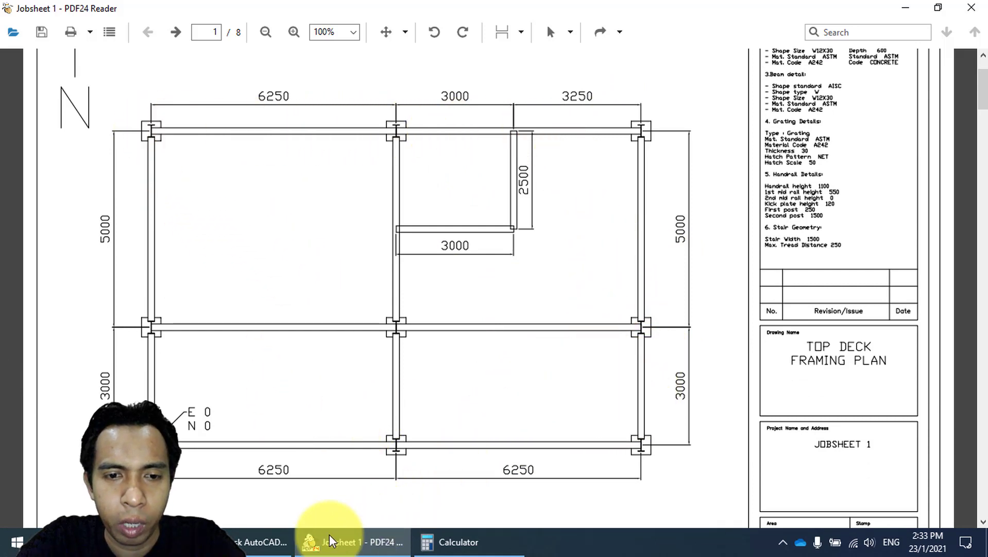
{"action": "left_click", "coordinate": [276, 542]}
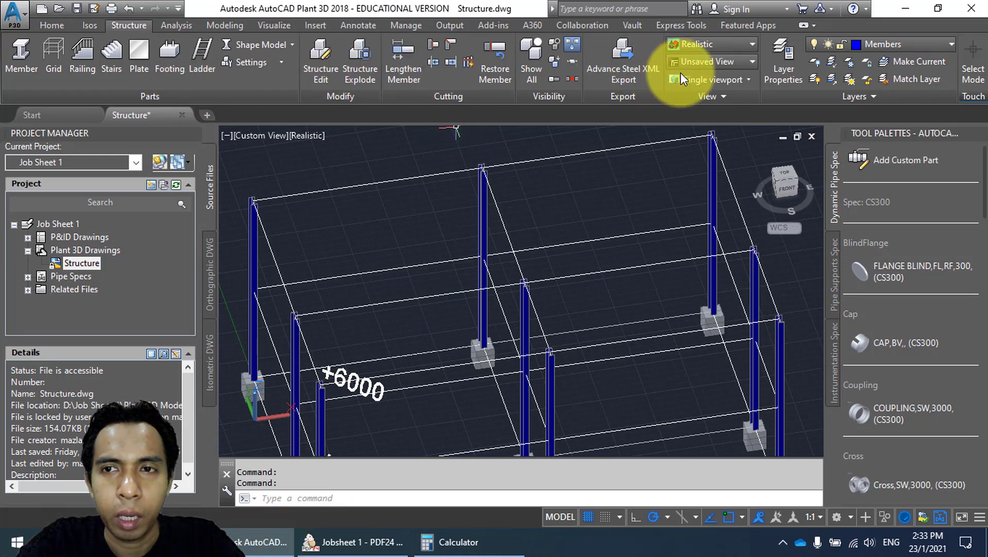
Inspect the top of the row 3 column at grid line A and display the structural parts as Line Model.
{"action": "left_click", "coordinate": [15, 59]}
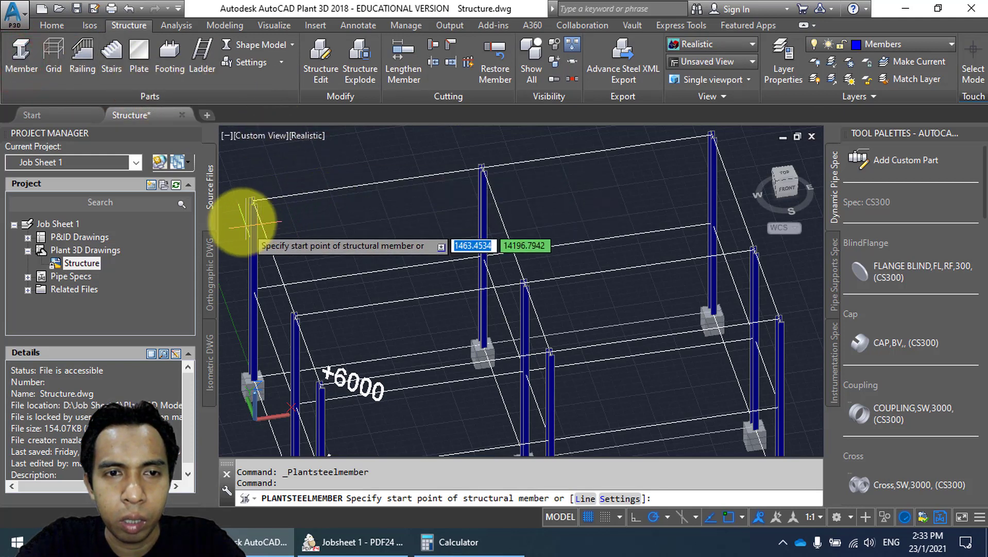
{"action": "middle_click_drag", "start_coordinate": [254, 205], "coordinate": [374, 205]}
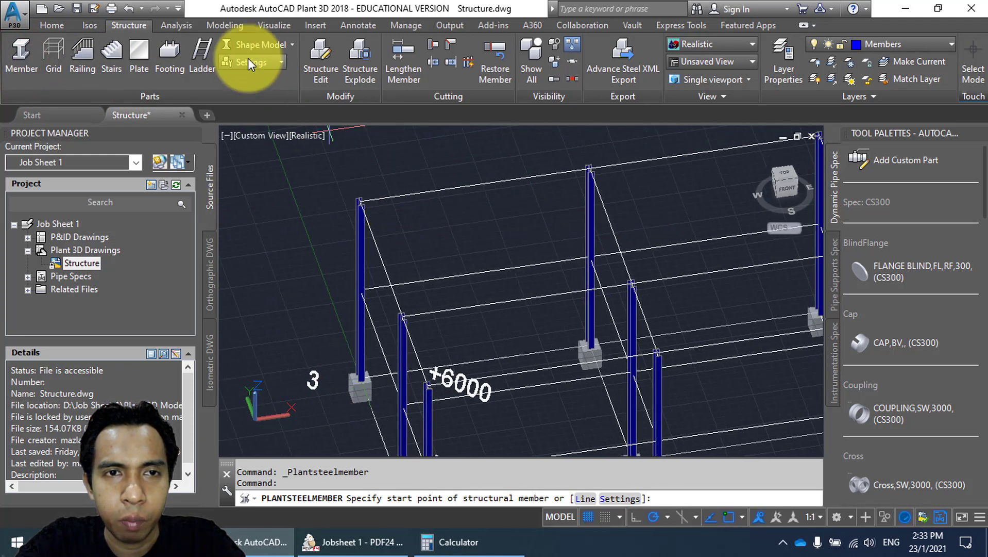
{"action": "scroll", "coordinate": [362, 202], "scroll_direction": "up", "scroll_amount": 6}
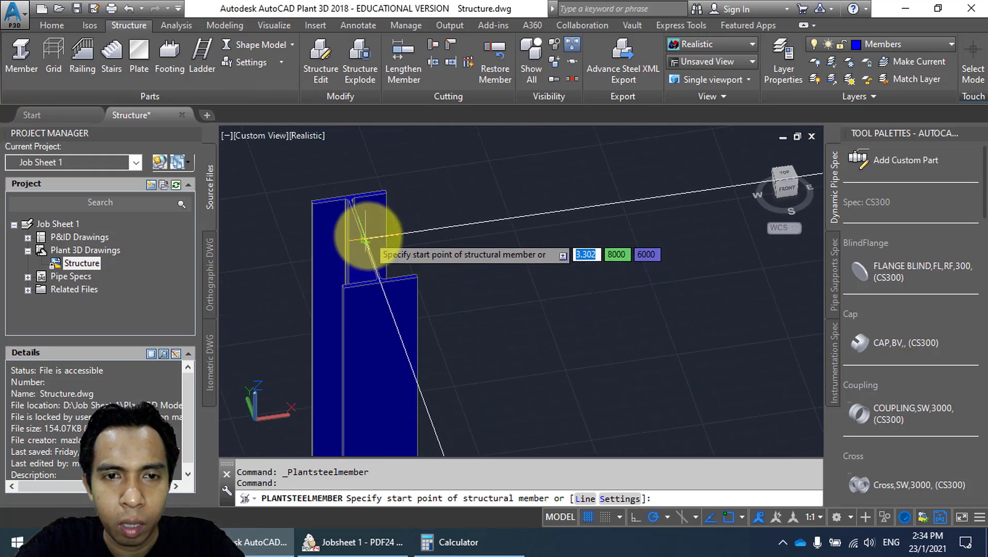
{"action": "scroll", "coordinate": [363, 238], "scroll_direction": "up", "scroll_amount": 2}
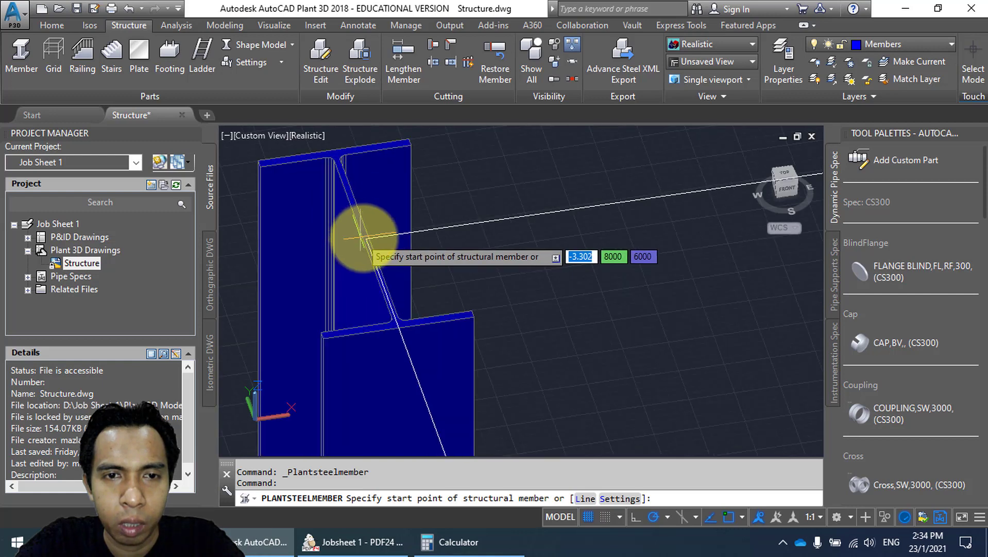
{"action": "scroll", "coordinate": [363, 238], "scroll_direction": "up", "scroll_amount": 1}
{"action": "scroll", "coordinate": [366, 239], "scroll_direction": "up", "scroll_amount": 1}
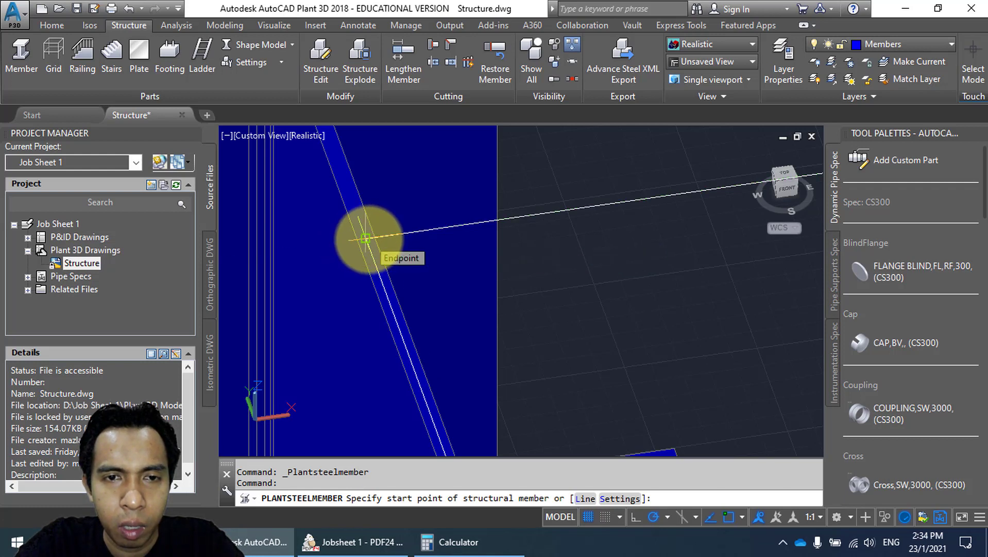
{"action": "scroll", "coordinate": [363, 237], "scroll_direction": "down", "scroll_amount": 3}
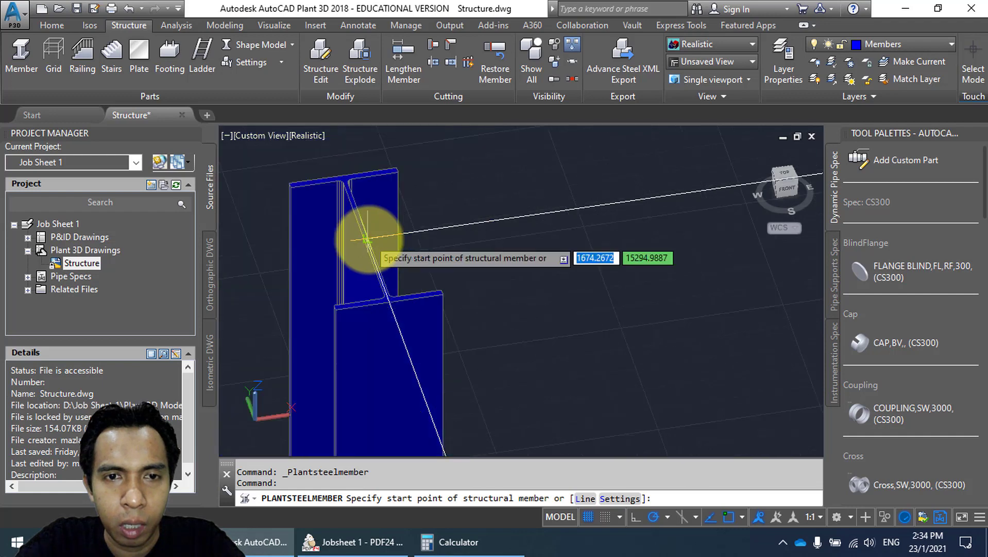
{"action": "left_click", "coordinate": [261, 52]}
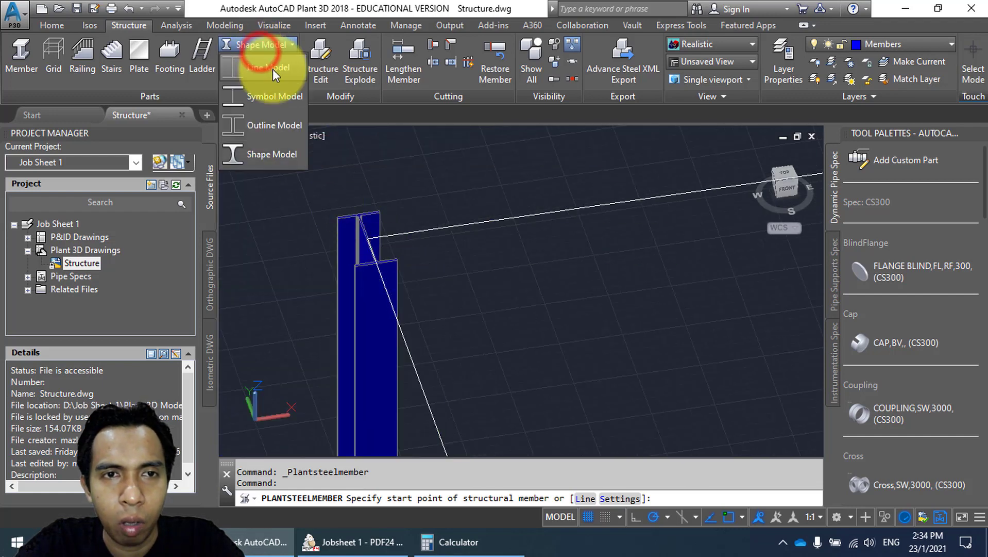
{"action": "left_click", "coordinate": [273, 69]}
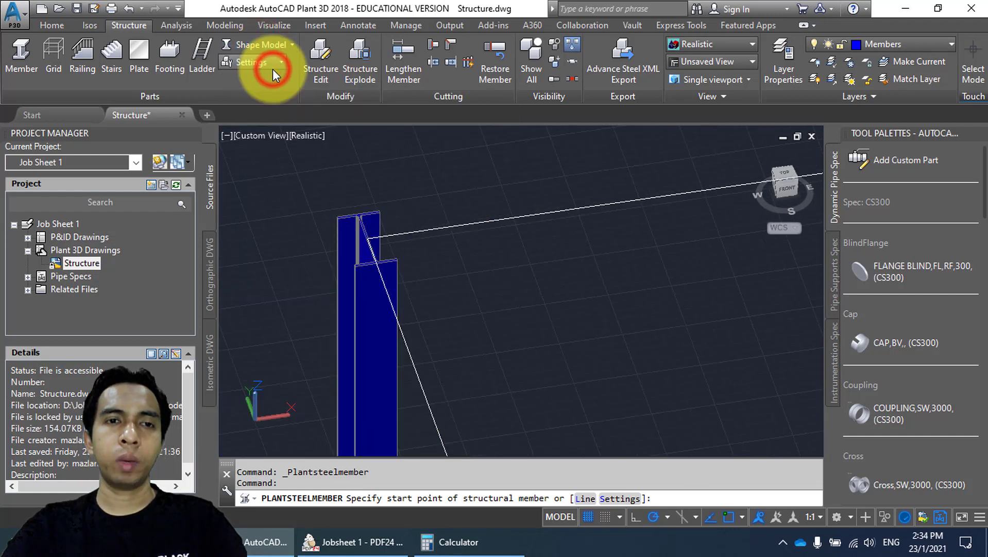
Draw a structural member along row 3 at the +6000 level from the column top at grid line A to grid line C.
{"action": "left_click", "coordinate": [21, 42]}
{"action": "middle_click_drag", "start_coordinate": [364, 184], "coordinate": [361, 148]}
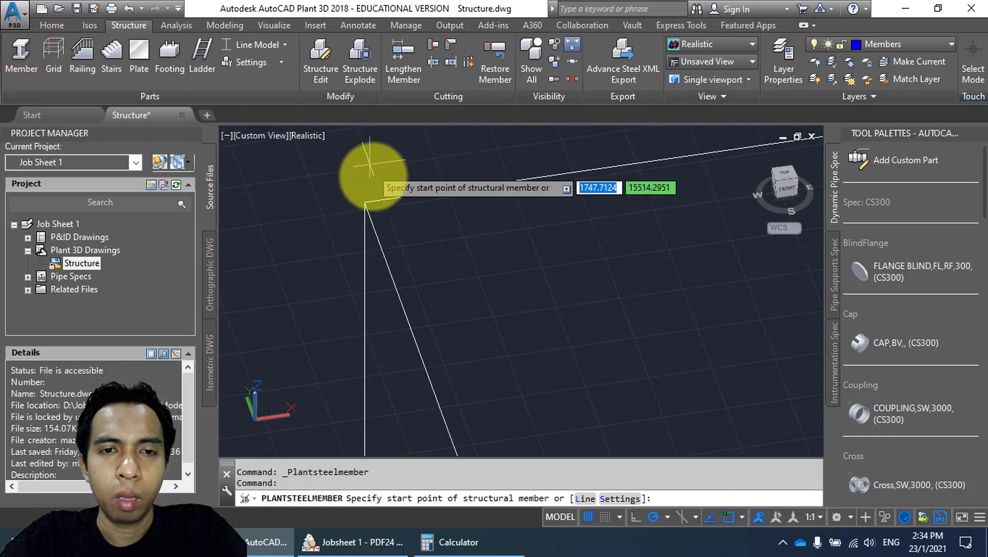
{"action": "left_click", "coordinate": [365, 201]}
{"action": "scroll", "coordinate": [419, 203], "scroll_direction": "down", "scroll_amount": 3}
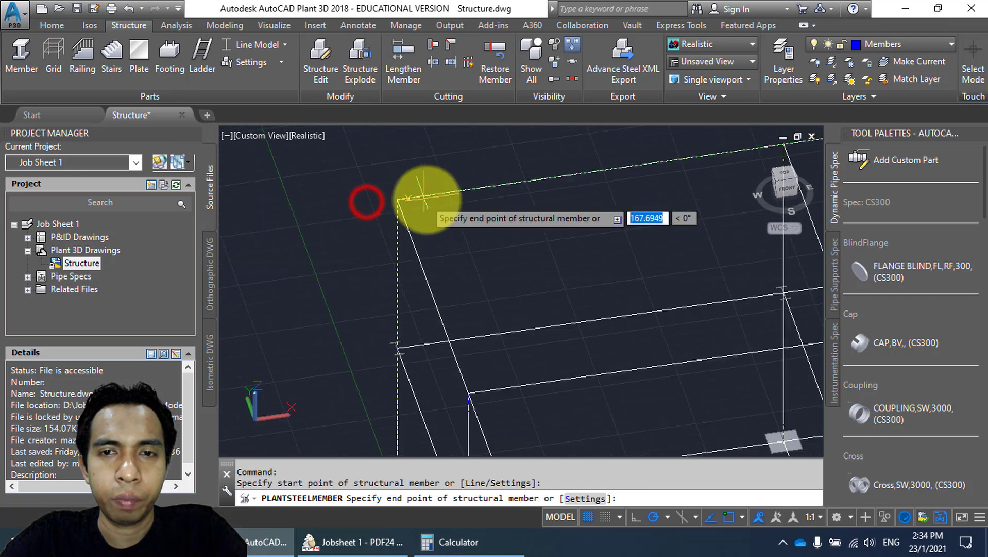
{"action": "scroll", "coordinate": [452, 205], "scroll_direction": "up", "scroll_amount": 5}
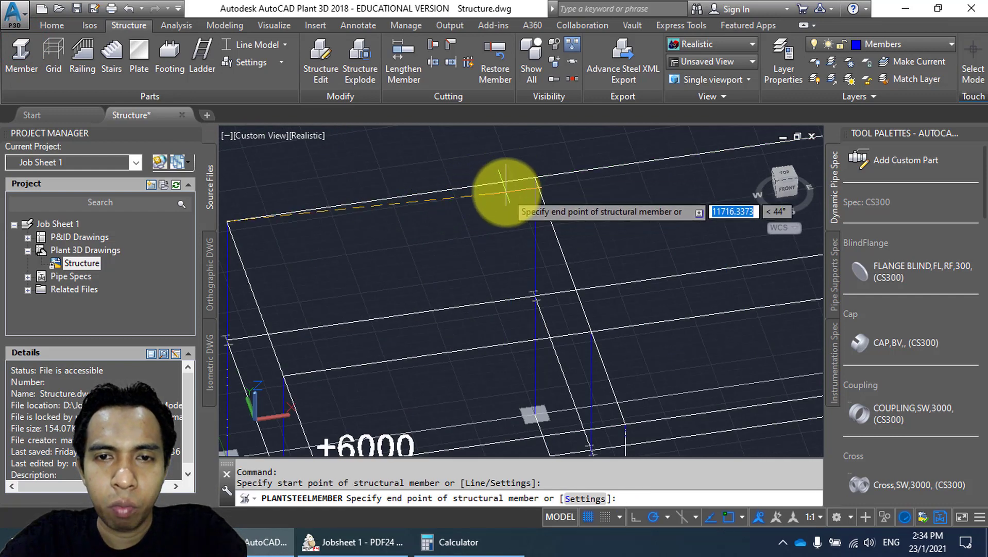
{"action": "middle_click_drag", "start_coordinate": [497, 186], "coordinate": [427, 216]}
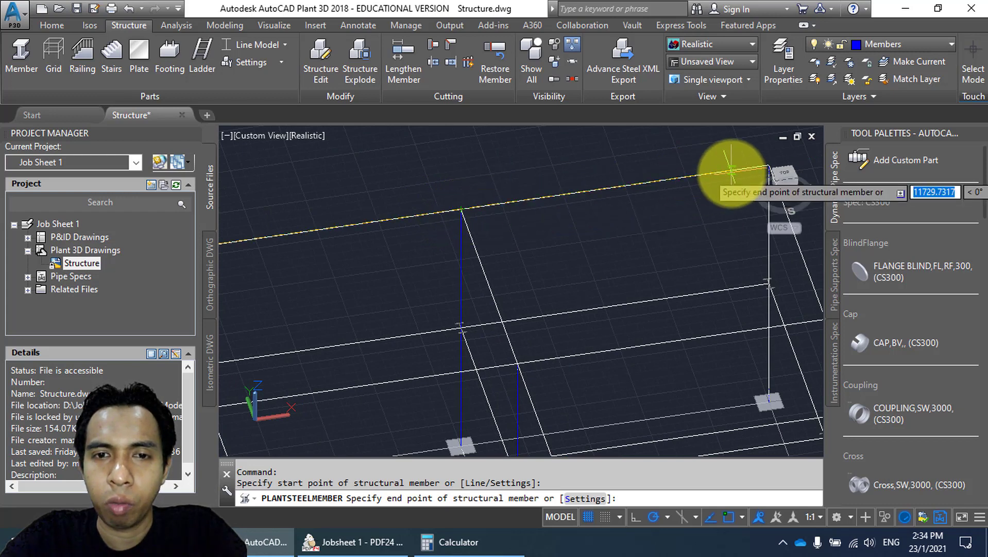
{"action": "middle_click_drag", "start_coordinate": [721, 172], "coordinate": [673, 172]}
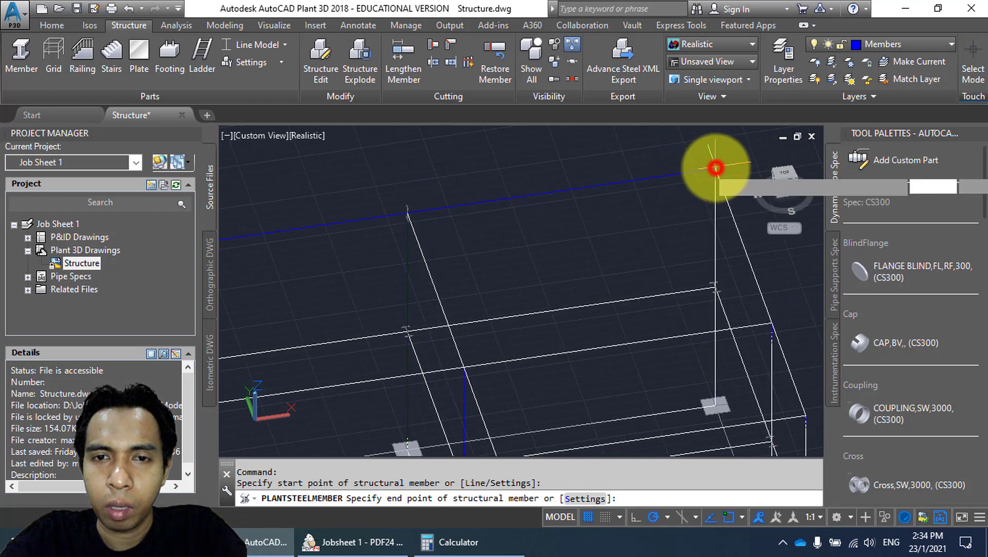
{"action": "left_click", "coordinate": [716, 168]}
{"action": "scroll", "coordinate": [691, 203], "scroll_direction": "down", "scroll_amount": 3}
{"action": "scroll", "coordinate": [691, 203], "scroll_direction": "up", "scroll_amount": 5}
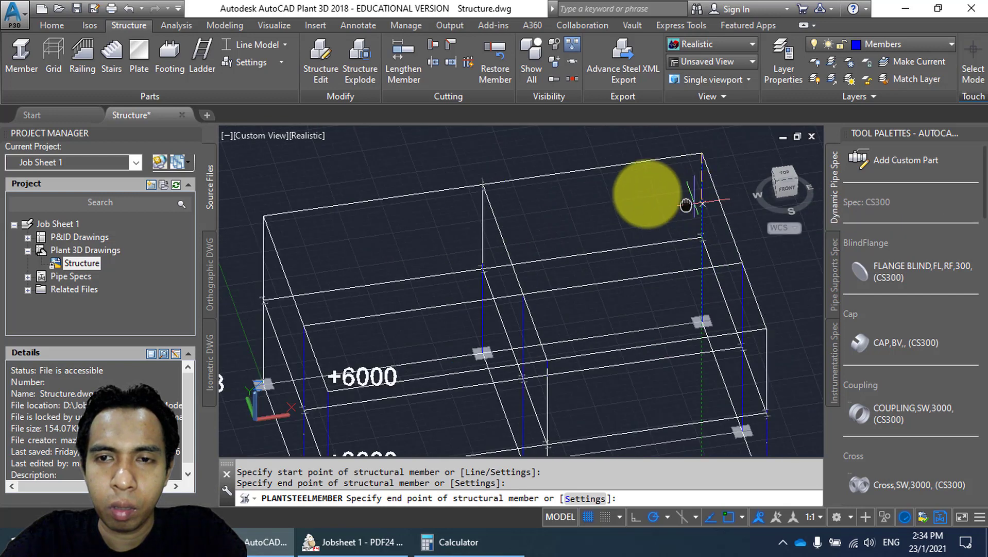
Place structural members at the +6000 level from C3 to C1, along row 1 to A1, and along grid line A to A3.
{"action": "middle_click_drag", "start_coordinate": [686, 205], "coordinate": [525, 162]}
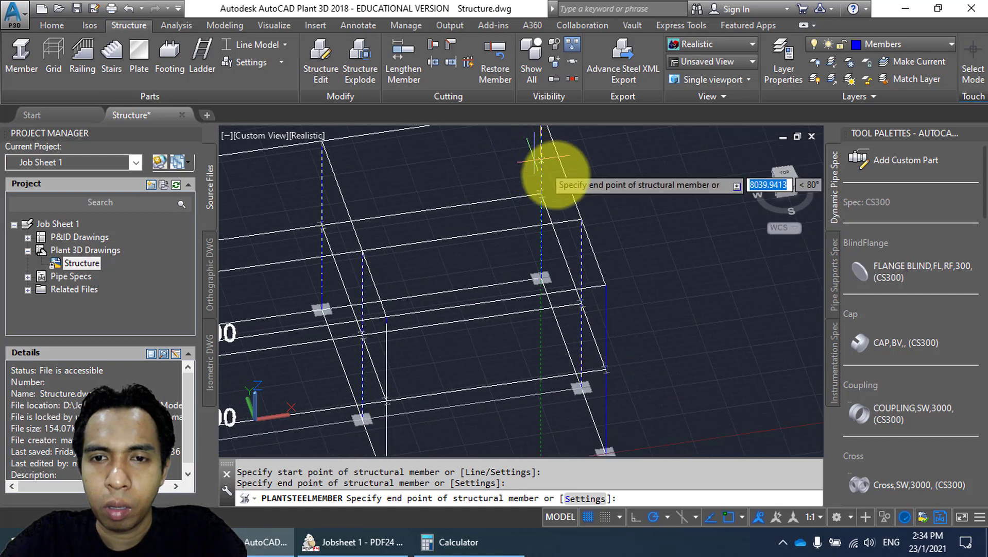
{"action": "left_click", "coordinate": [606, 285]}
{"action": "middle_click_drag", "start_coordinate": [420, 302], "coordinate": [438, 235]}
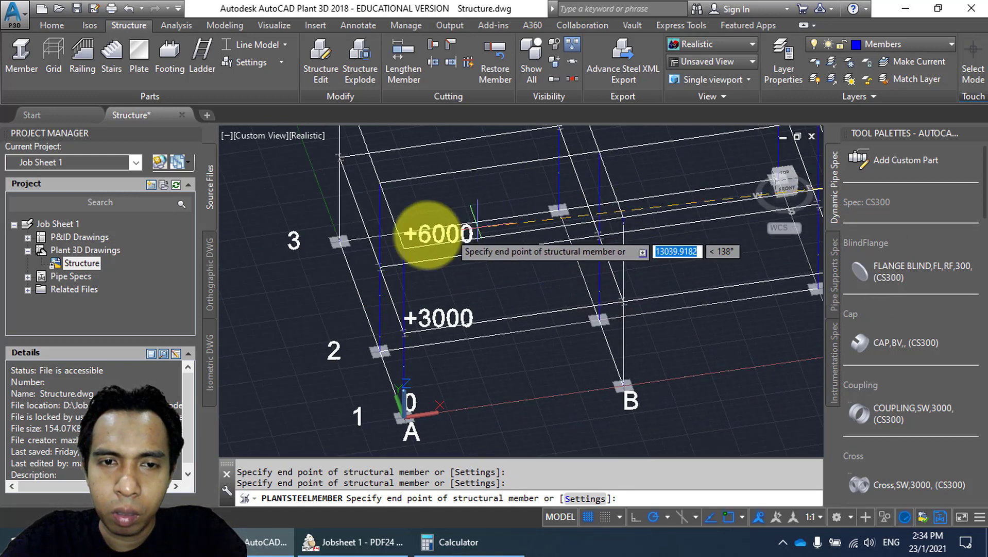
{"action": "left_click", "coordinate": [401, 250]}
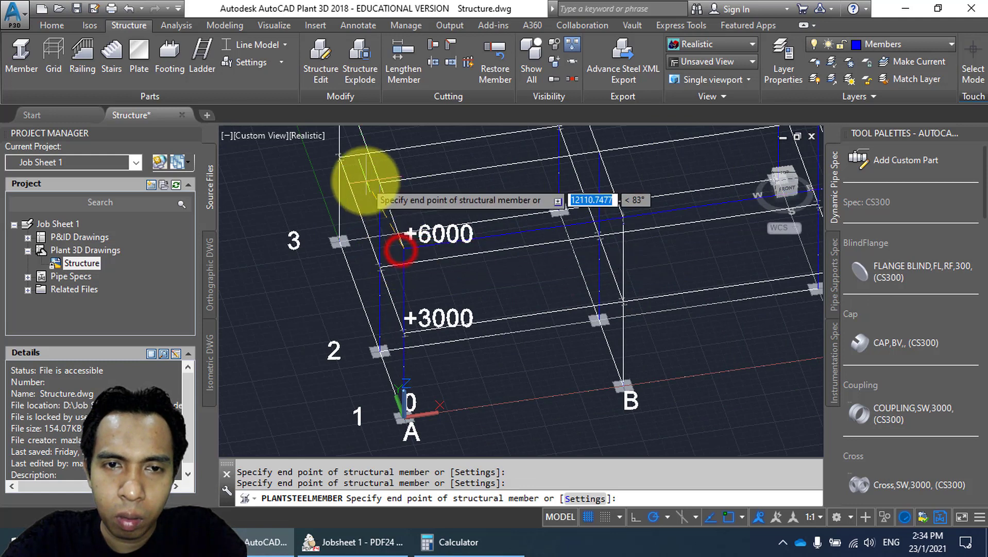
{"action": "scroll", "coordinate": [403, 249], "scroll_direction": "up", "scroll_amount": 2}
{"action": "scroll", "coordinate": [360, 154], "scroll_direction": "up", "scroll_amount": 2}
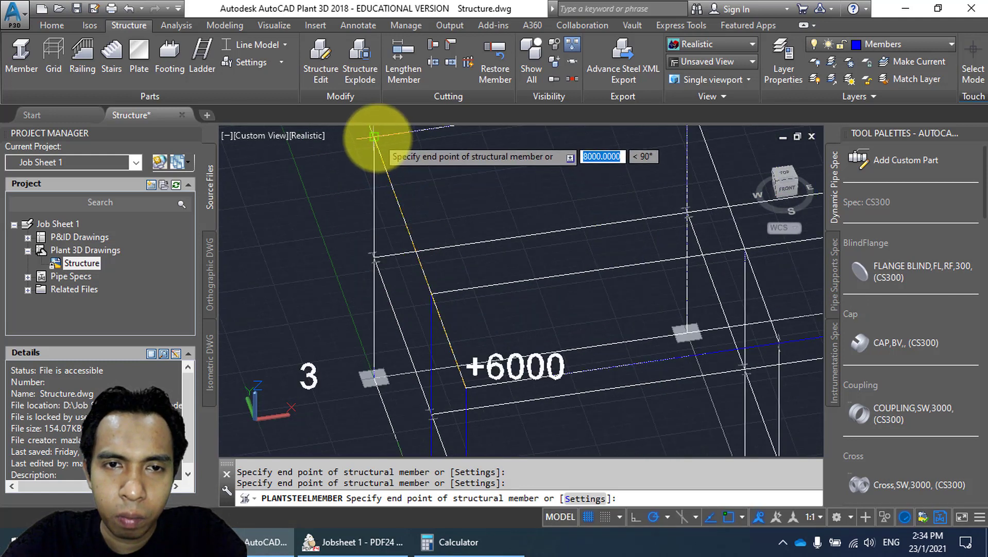
{"action": "left_click", "coordinate": [377, 138]}
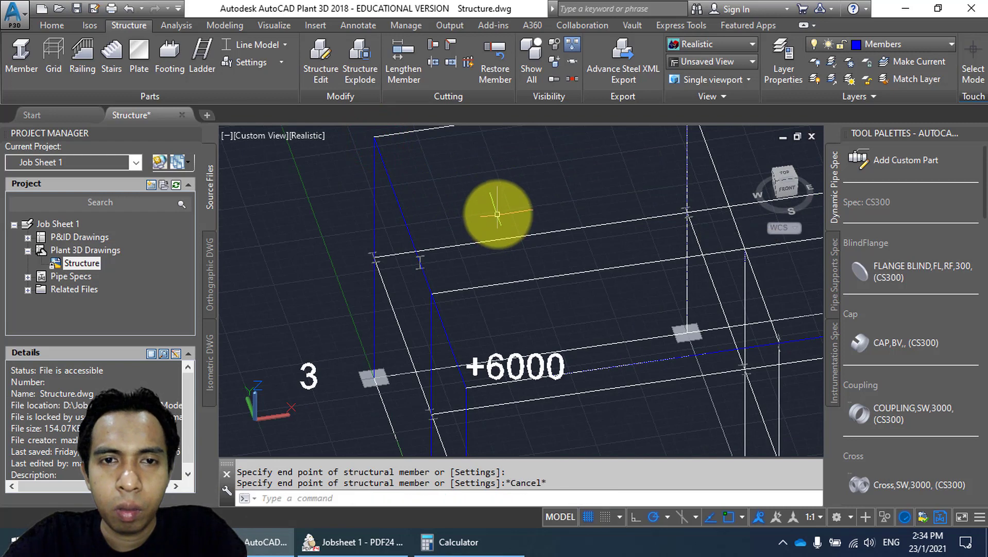
Add a structural member at +6000 along row 2 from A2 to C2, snapping its far end to the column endpoint.
{"action": "scroll", "coordinate": [496, 212], "scroll_direction": "down", "scroll_amount": 5}
{"action": "middle_click_drag", "start_coordinate": [490, 209], "coordinate": [424, 209]}
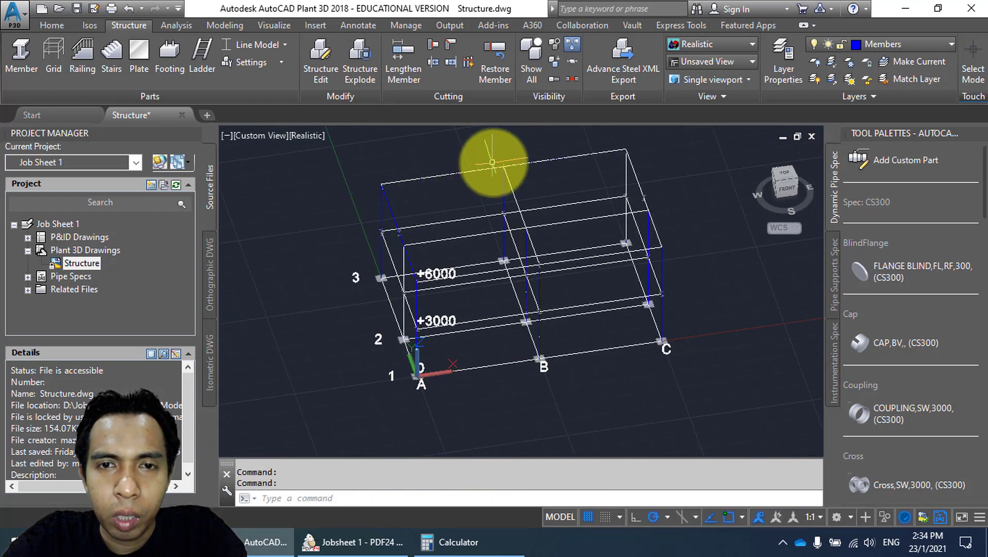
{"action": "scroll", "coordinate": [490, 159], "scroll_direction": "up", "scroll_amount": 5}
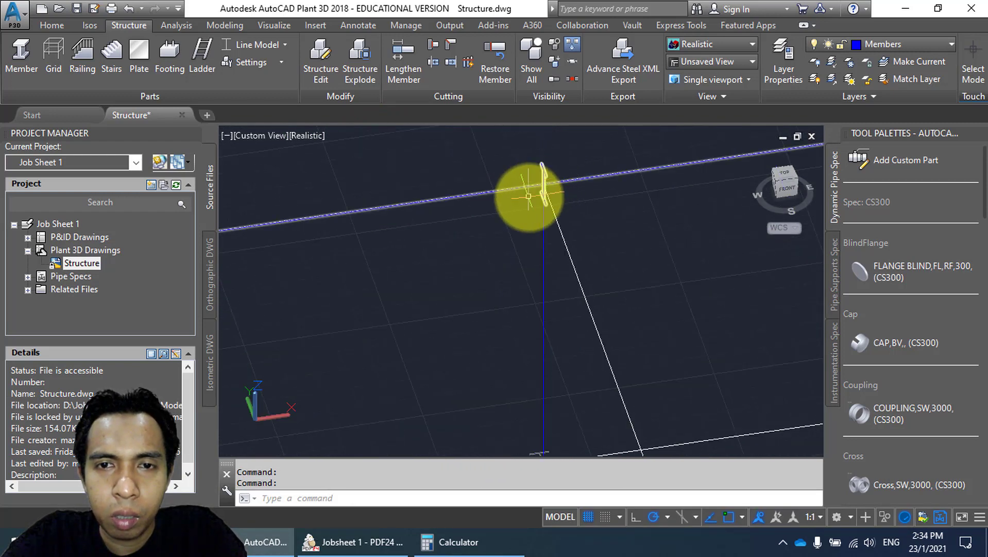
{"action": "scroll", "coordinate": [529, 195], "scroll_direction": "down", "scroll_amount": 5}
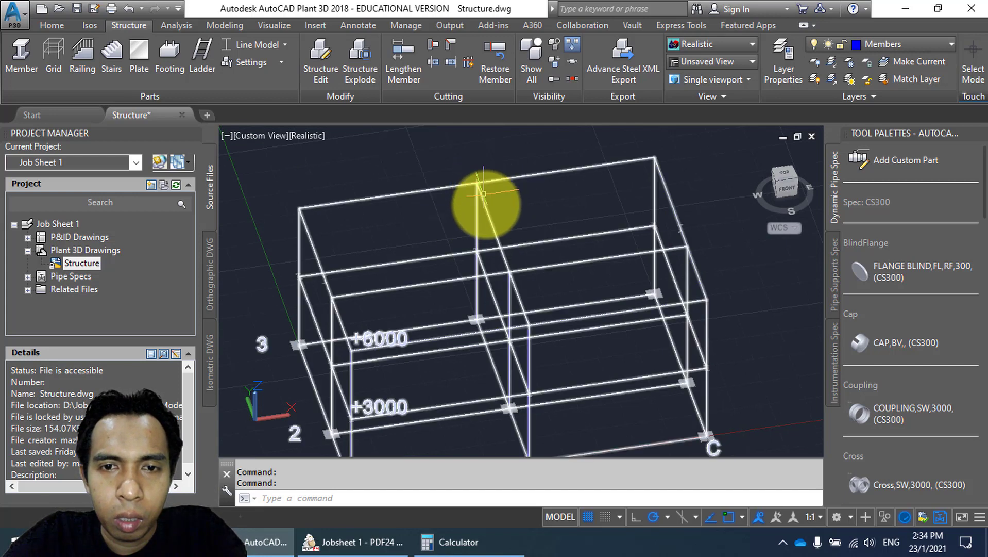
{"action": "left_click", "coordinate": [18, 51]}
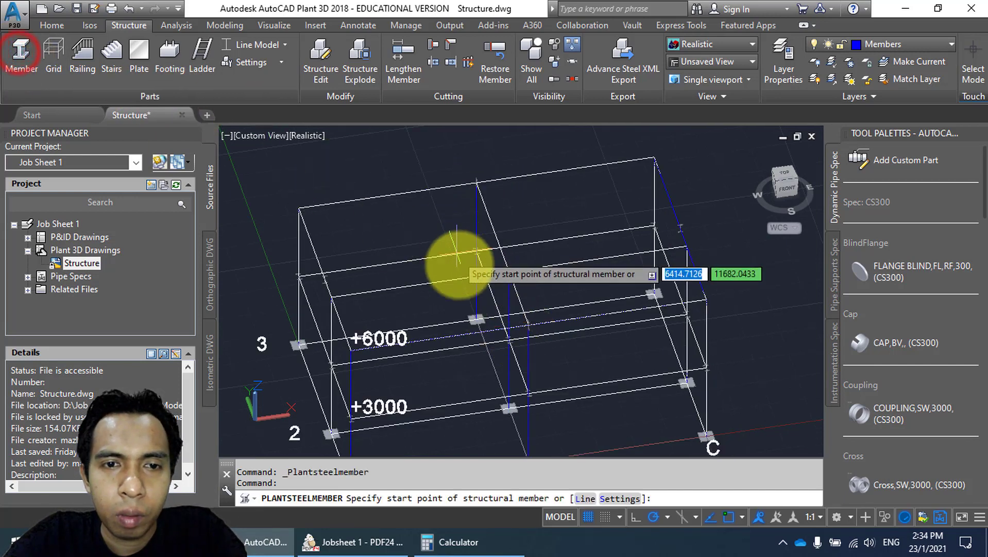
{"action": "scroll", "coordinate": [364, 260], "scroll_direction": "up", "scroll_amount": 4}
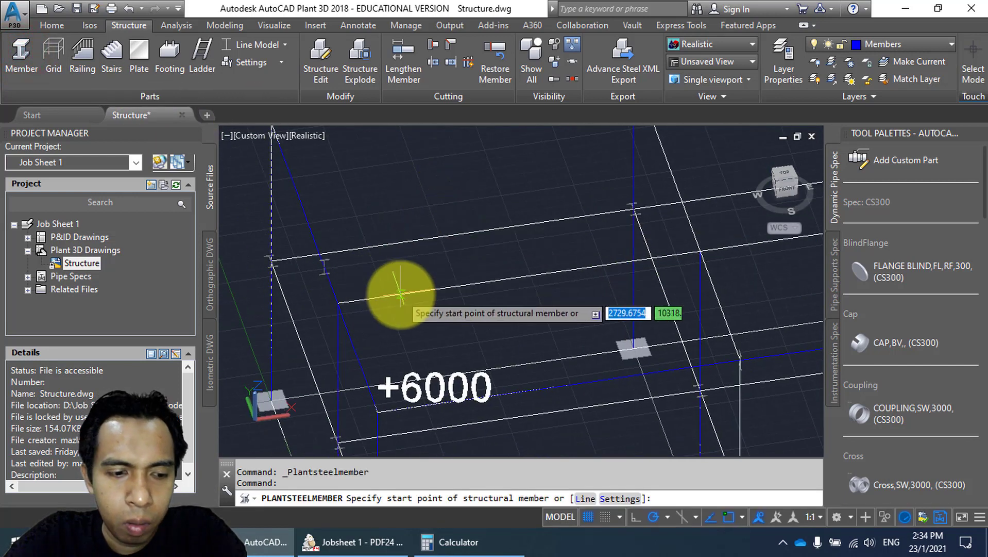
{"action": "middle_click_drag", "start_coordinate": [393, 293], "coordinate": [441, 289], "text": "shift"}
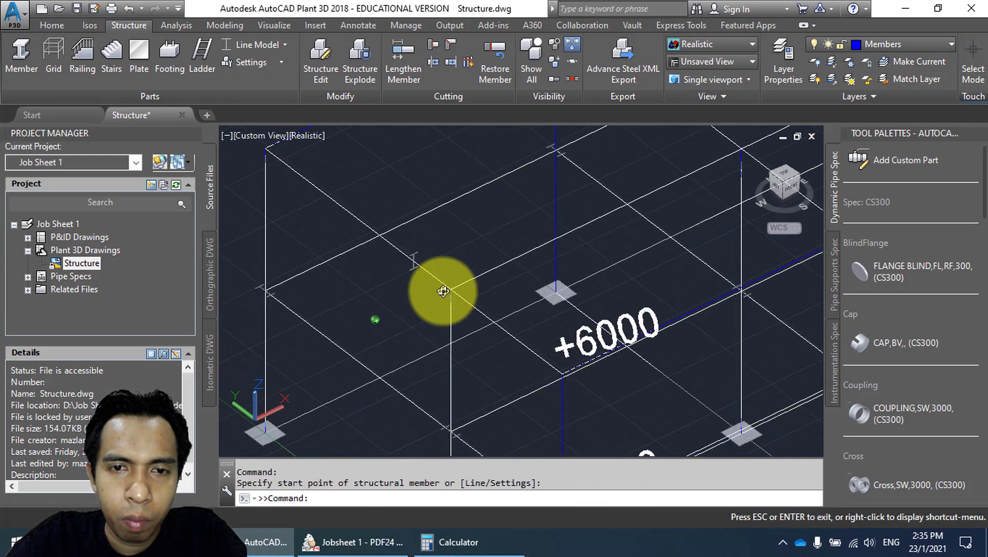
{"action": "left_click", "coordinate": [452, 291]}
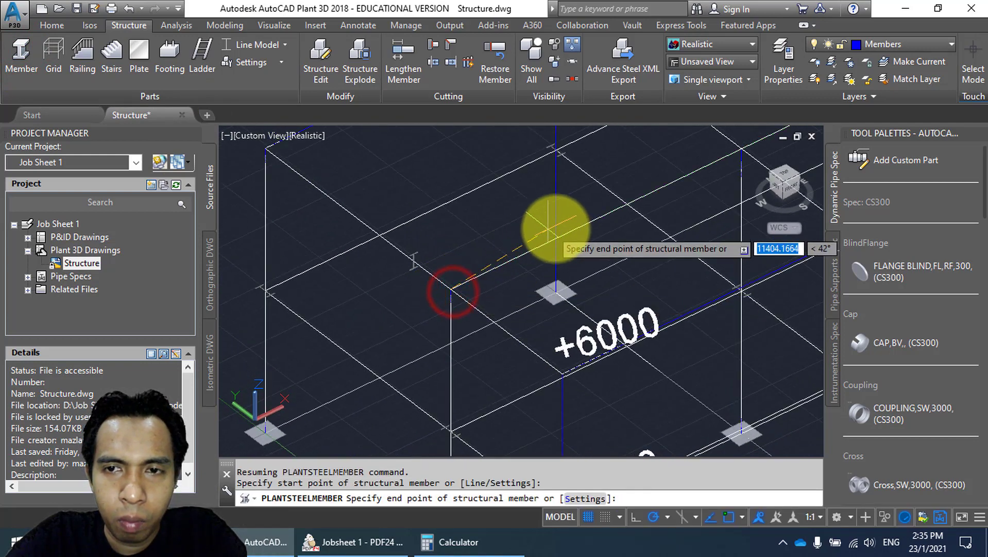
{"action": "middle_click_drag", "start_coordinate": [558, 229], "coordinate": [316, 320]}
{"action": "middle_click_drag", "start_coordinate": [631, 188], "coordinate": [495, 316]}
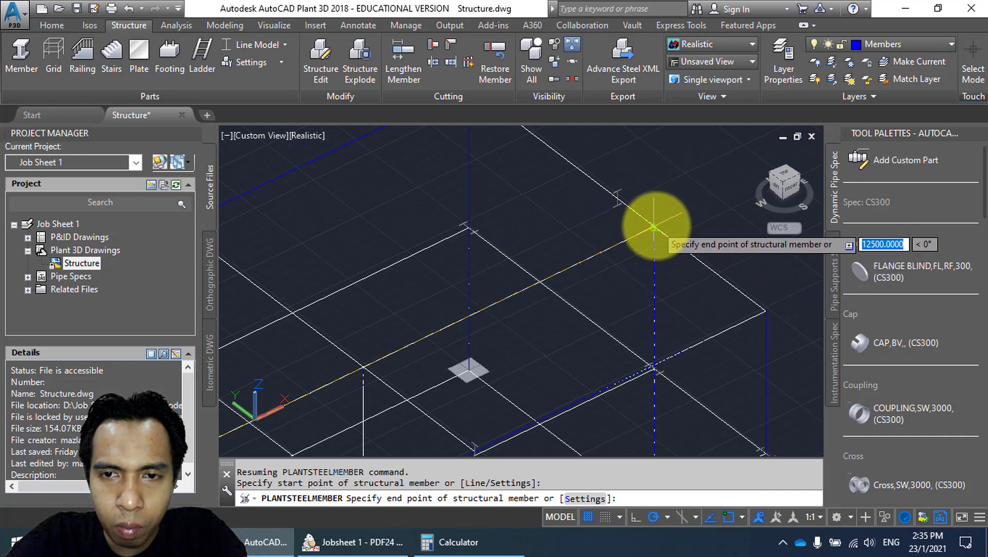
{"action": "right_click", "coordinate": [654, 217], "text": "shift"}
{"action": "left_click", "coordinate": [701, 264]}
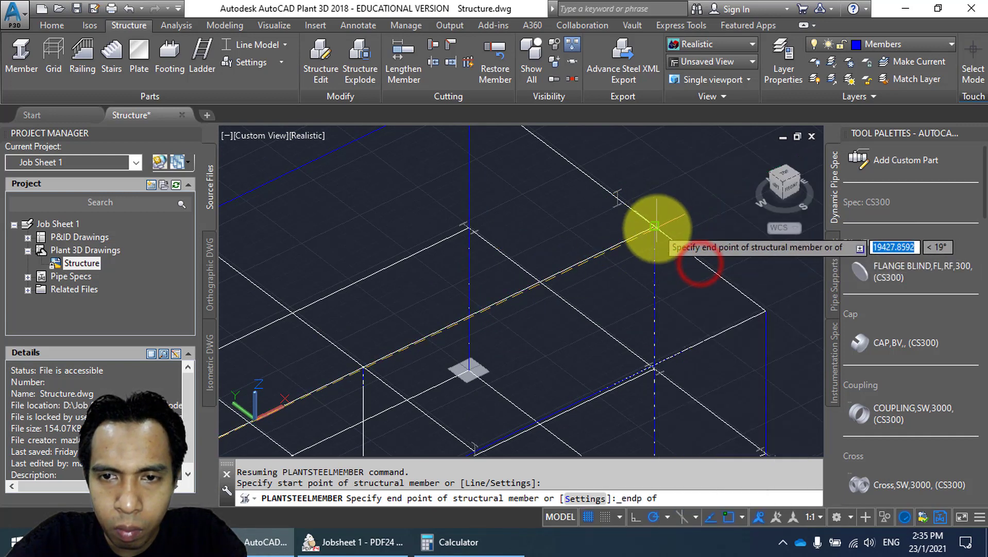
{"action": "left_click", "coordinate": [658, 228]}
{"action": "scroll", "coordinate": [548, 254], "scroll_direction": "down", "scroll_amount": 3}
{"action": "scroll", "coordinate": [492, 292], "scroll_direction": "up", "scroll_amount": 3}
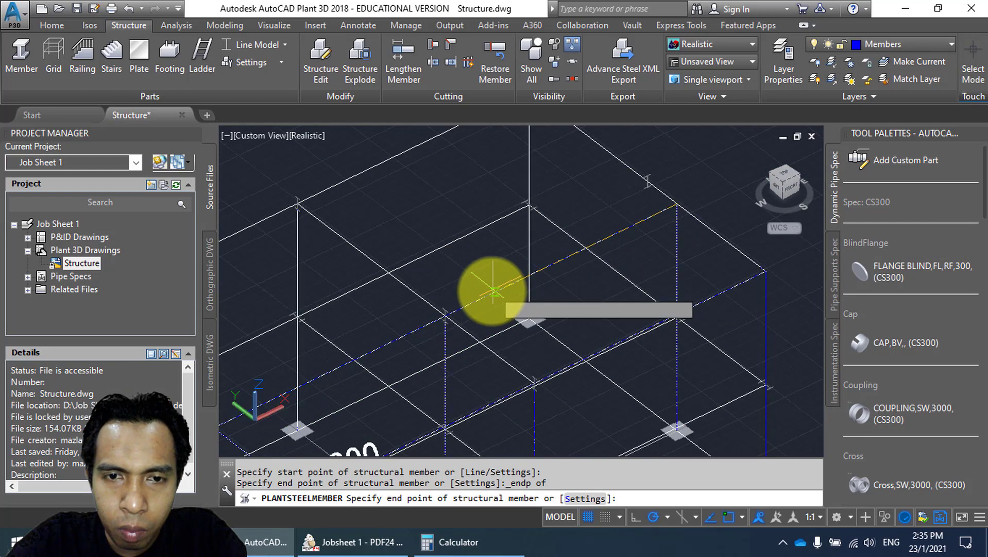
{"action": "key", "text": "Escape"}
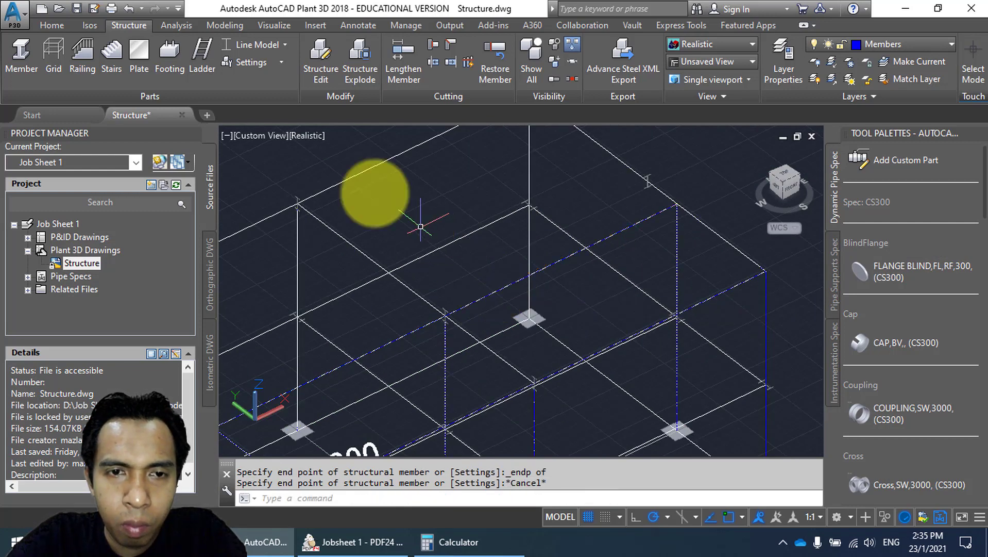
Add a structural member at +6000 along grid line B from B3 to B1, using endpoint snaps for both ends.
{"action": "left_click", "coordinate": [30, 61]}
{"action": "right_click", "coordinate": [351, 214], "text": "shift"}
{"action": "left_click", "coordinate": [392, 259]}
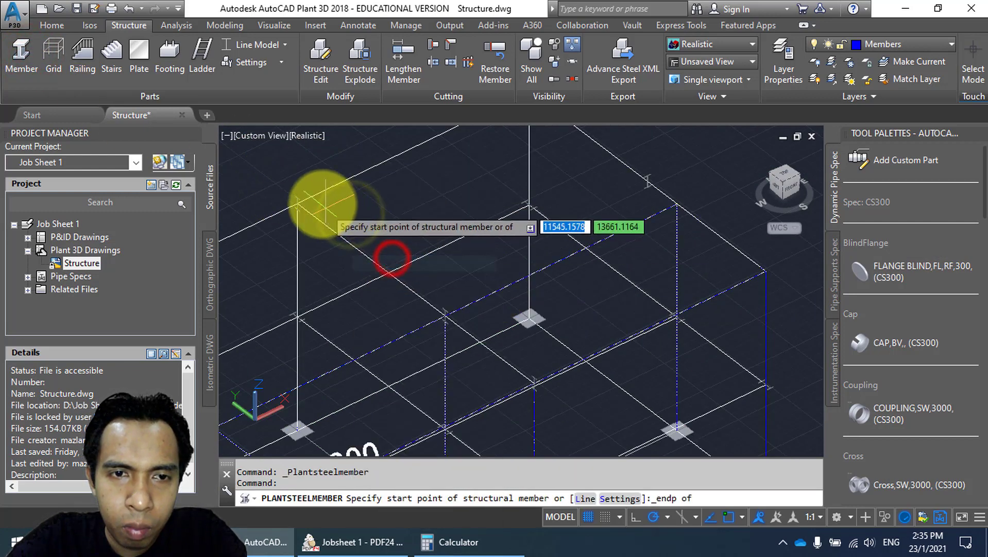
{"action": "left_click", "coordinate": [299, 202]}
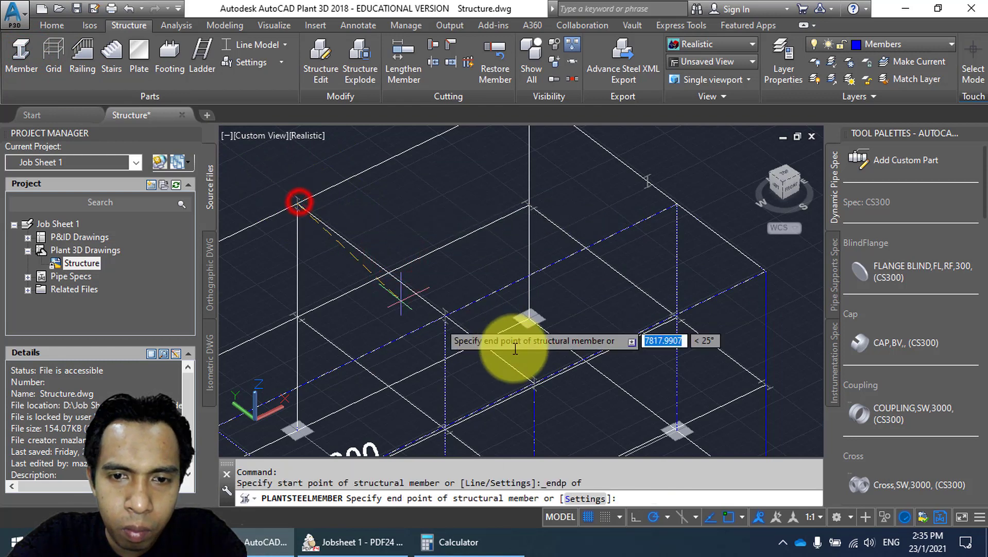
{"action": "right_click", "coordinate": [532, 354], "text": "shift"}
{"action": "left_click", "coordinate": [592, 264]}
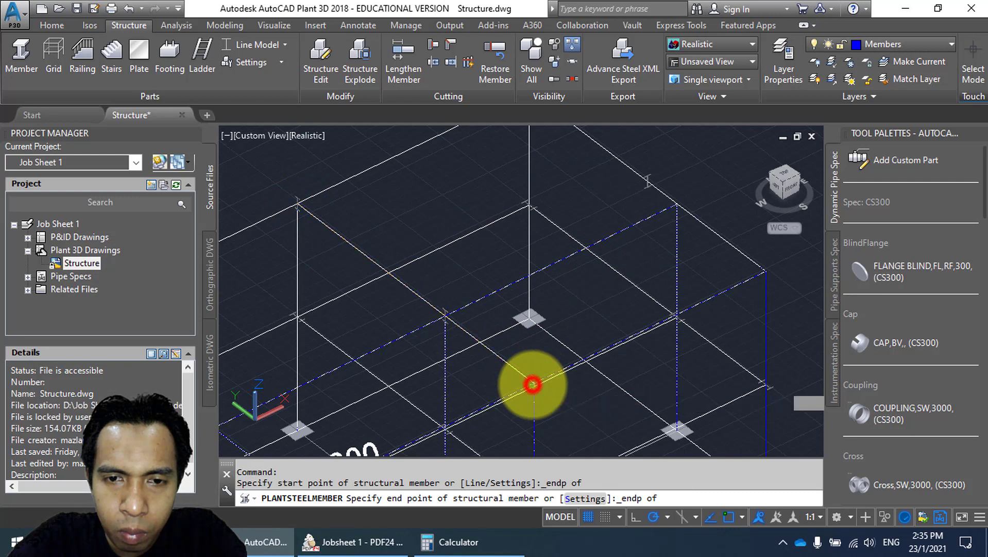
{"action": "left_click", "coordinate": [533, 384]}
{"action": "key", "text": "Escape"}
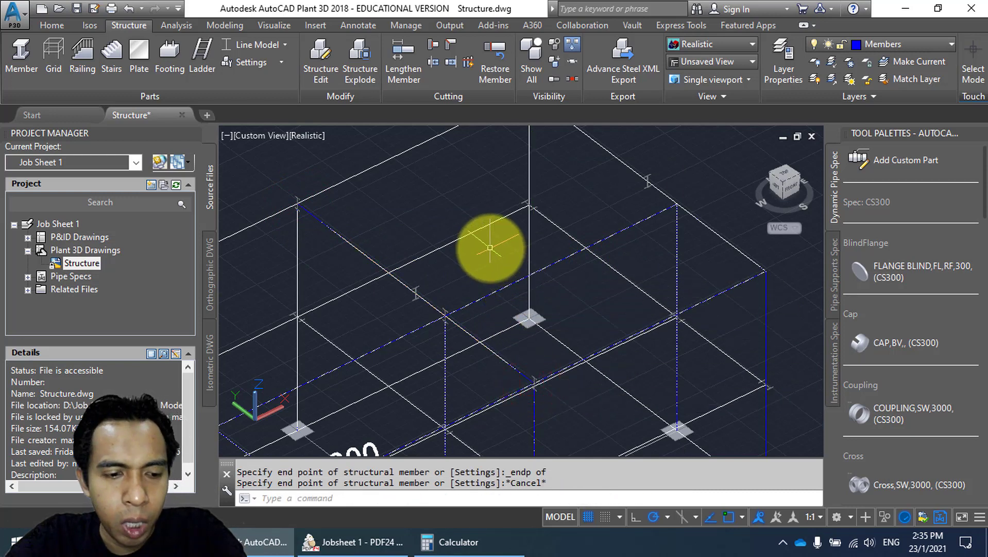
Switch to PDF24 Reader and examine the Main Deck Framing Plan on page 2 of Jobsheet 1.
{"action": "scroll", "coordinate": [496, 239], "scroll_direction": "down", "scroll_amount": 3}
{"action": "middle_click_drag", "start_coordinate": [496, 232], "coordinate": [547, 221], "text": "shift"}
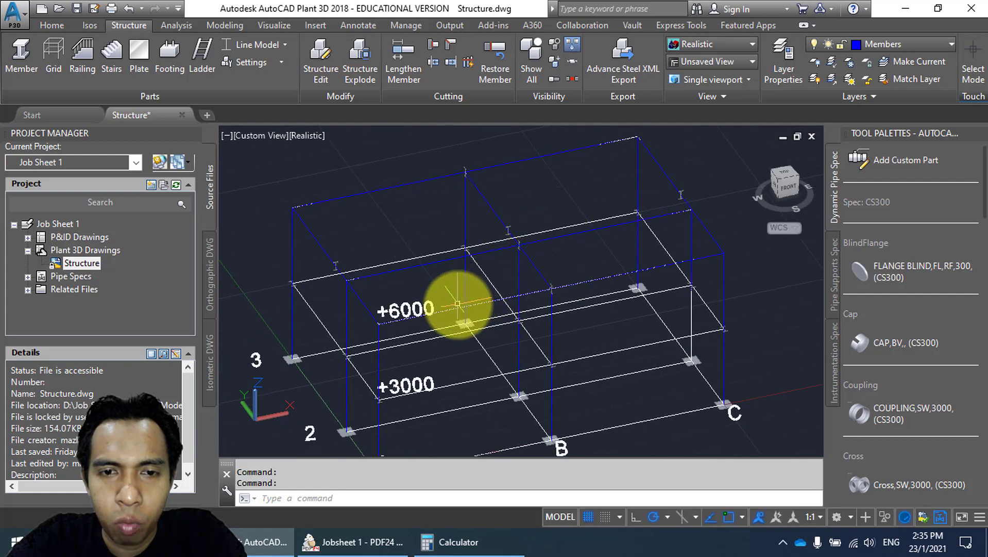
{"action": "middle_click_drag", "start_coordinate": [456, 297], "coordinate": [463, 276], "text": "shift"}
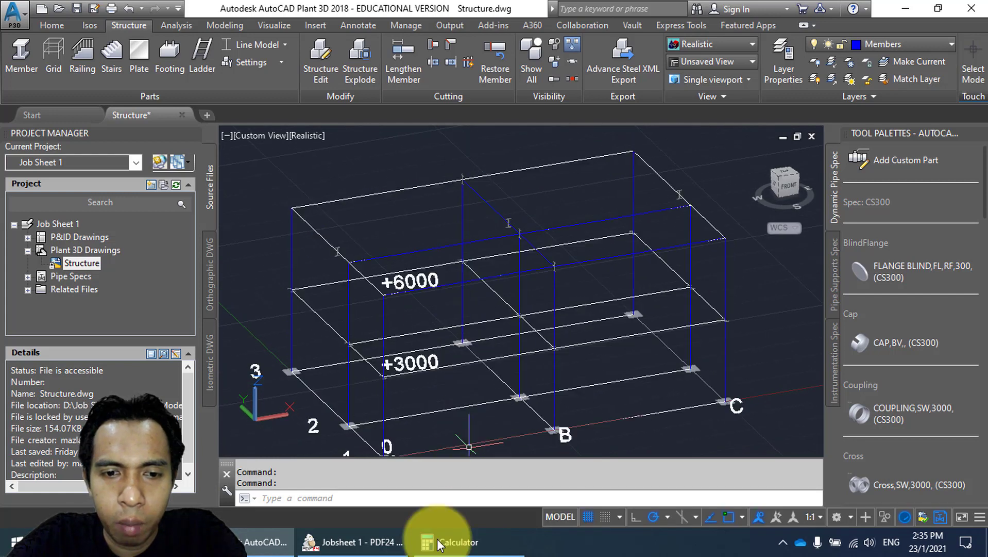
{"action": "left_click", "coordinate": [389, 546]}
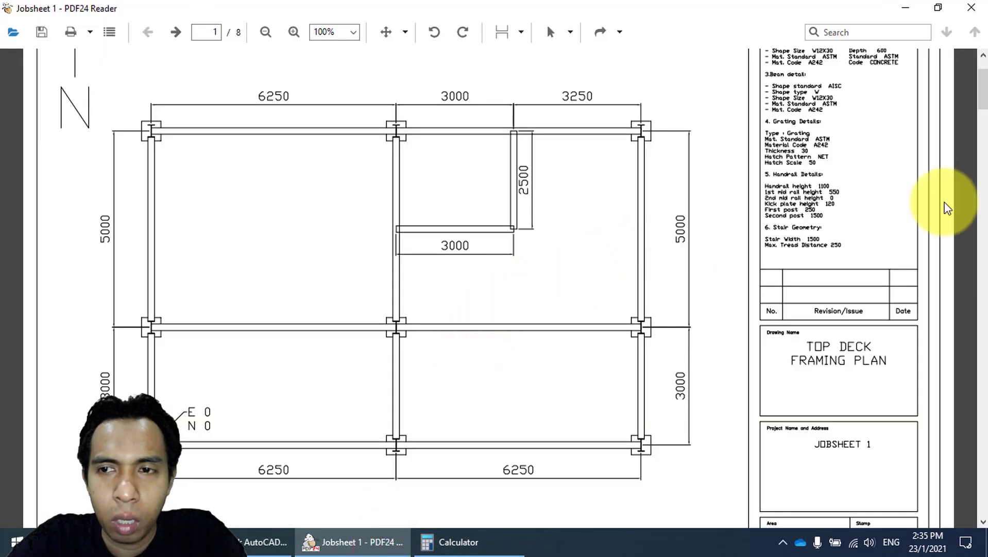
{"action": "left_click_drag", "start_coordinate": [982, 116], "coordinate": [982, 150]}
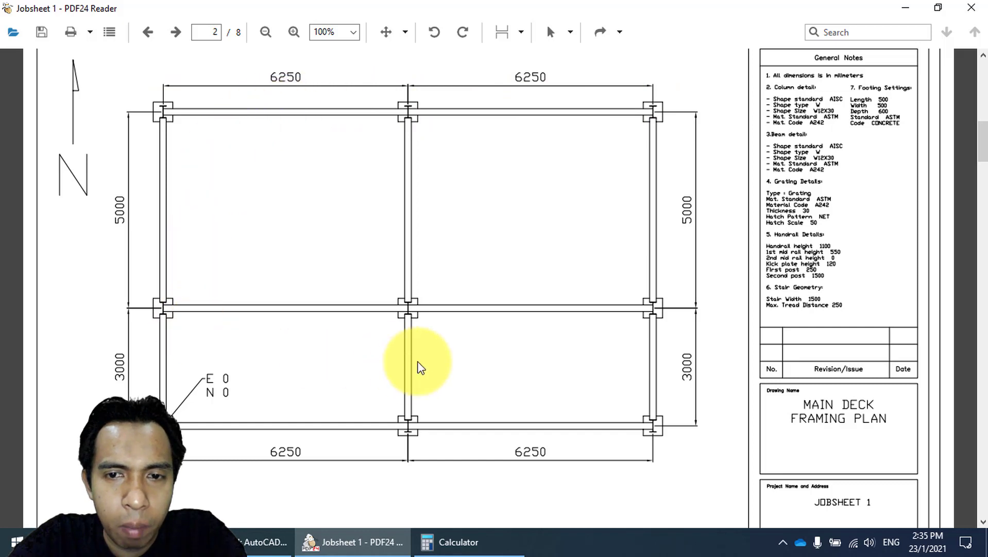
Switch to AutoCAD Plant 3D and copy the six +6000 beams down to the +3000 level, using corner C1 as the base point.
{"action": "left_click", "coordinate": [273, 542]}
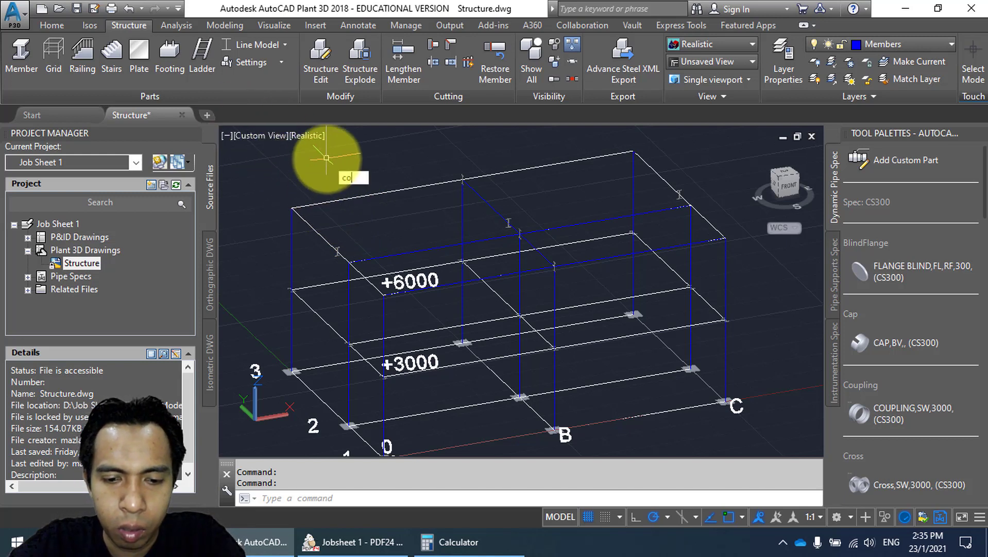
{"action": "key", "text": "Return"}
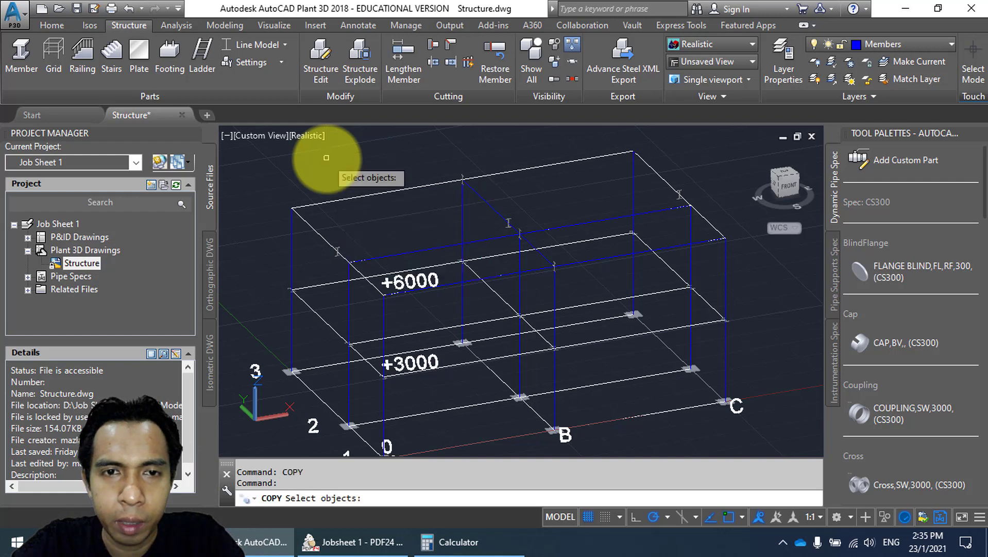
{"action": "scroll", "coordinate": [423, 139], "scroll_direction": "up", "scroll_amount": 3}
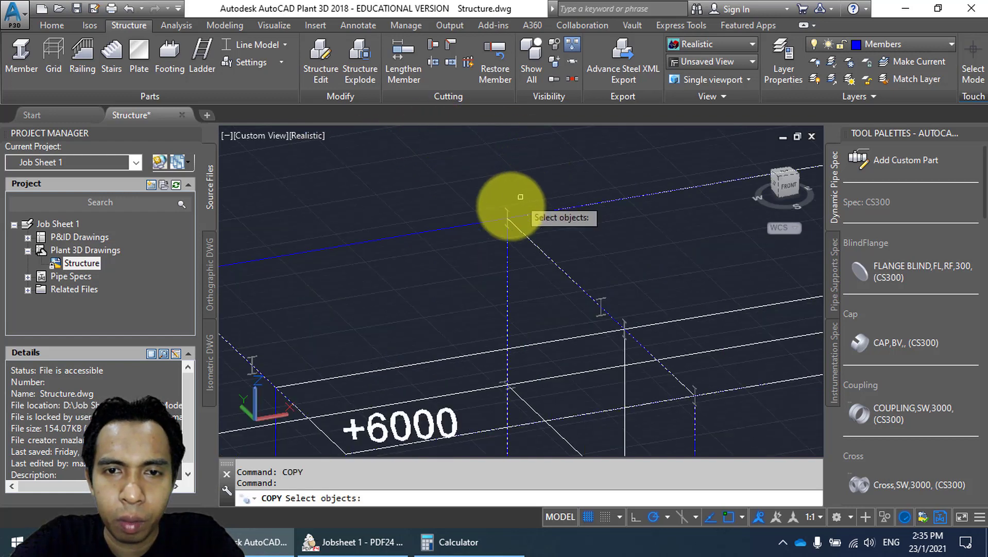
{"action": "left_click", "coordinate": [507, 216]}
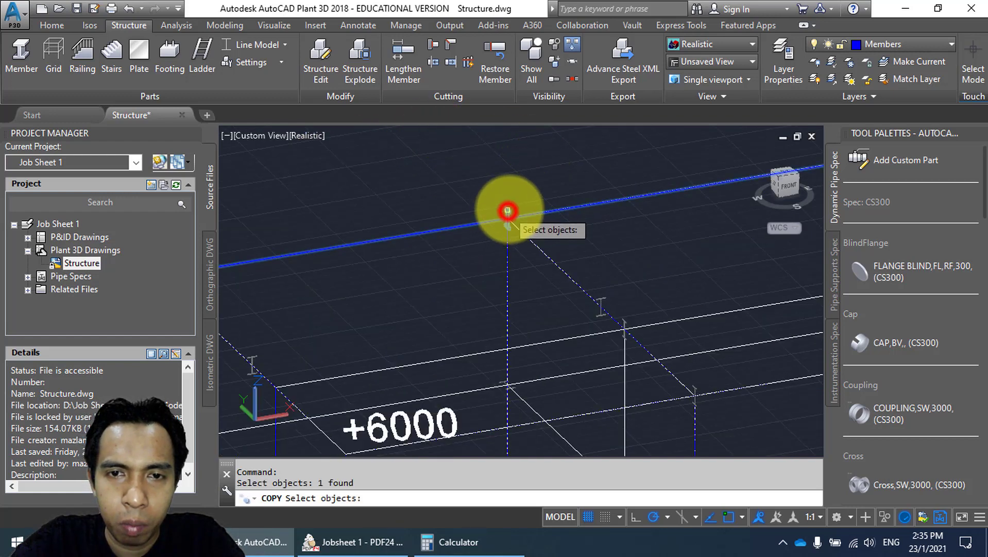
{"action": "scroll", "coordinate": [517, 212], "scroll_direction": "down", "scroll_amount": 3}
{"action": "scroll", "coordinate": [430, 247], "scroll_direction": "up", "scroll_amount": 2}
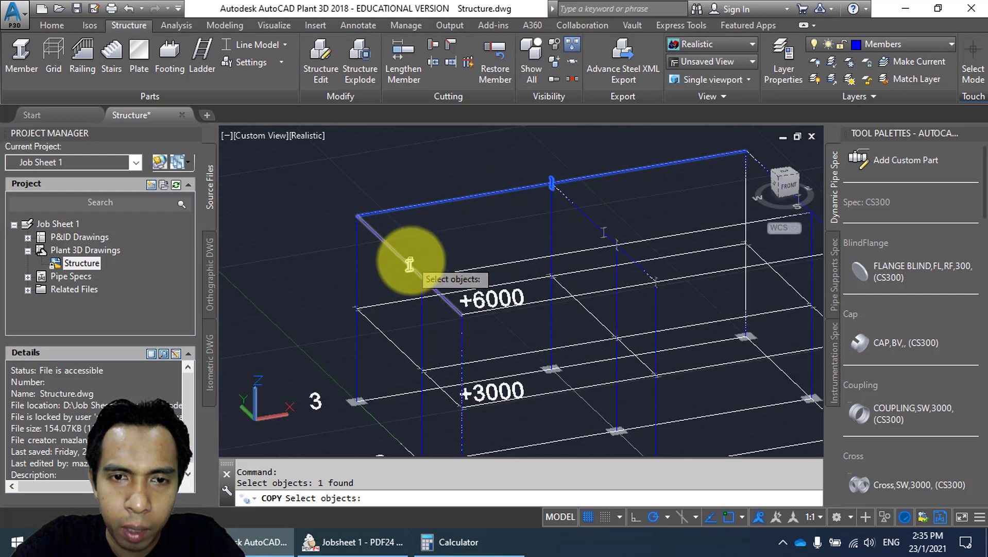
{"action": "left_click", "coordinate": [415, 259]}
{"action": "left_click", "coordinate": [603, 232]}
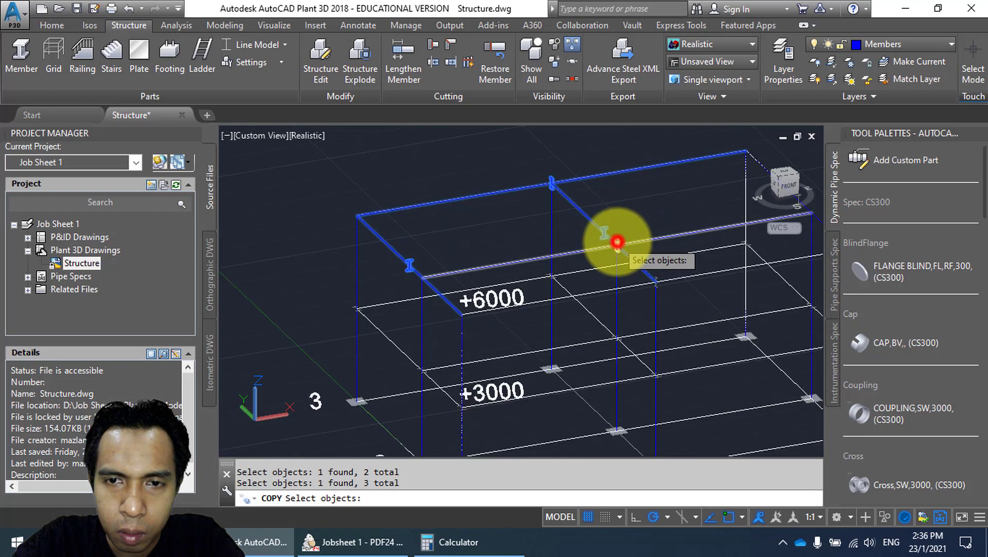
{"action": "middle_click_drag", "start_coordinate": [662, 210], "coordinate": [541, 195]}
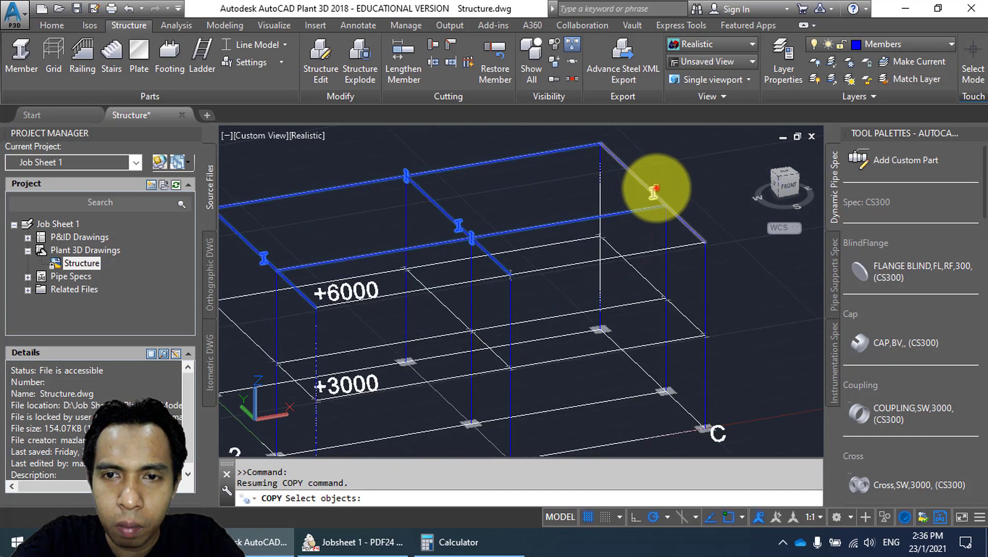
{"action": "left_click", "coordinate": [655, 192]}
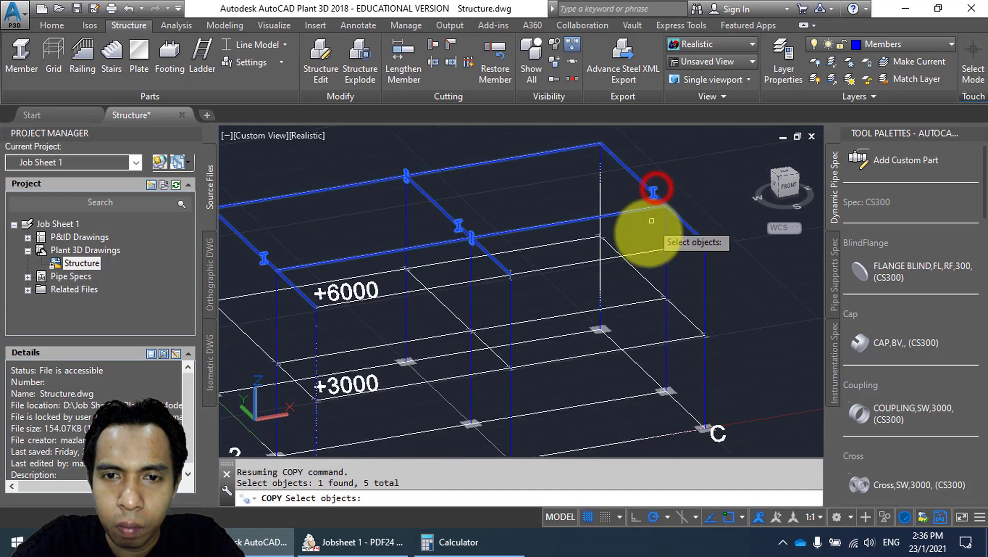
{"action": "left_click", "coordinate": [510, 273]}
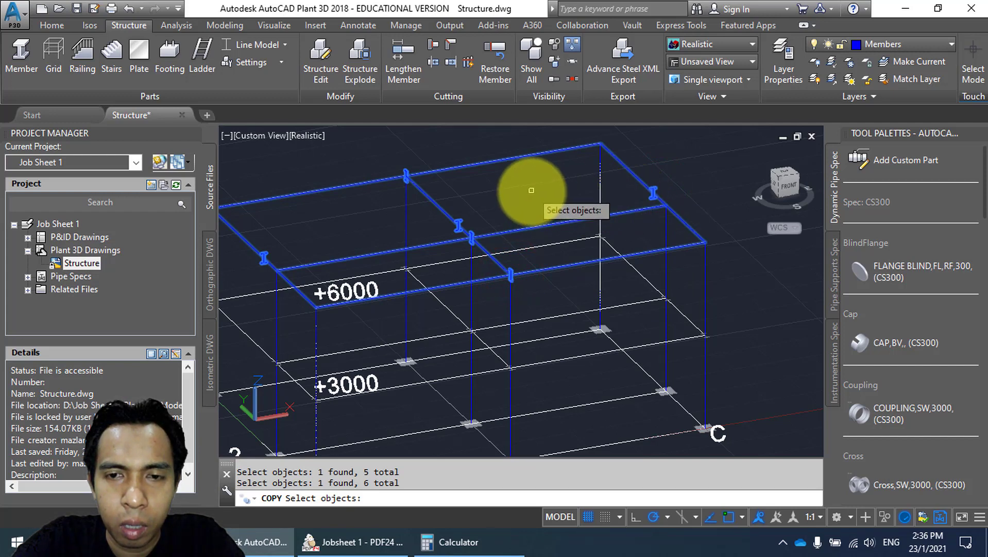
{"action": "key", "text": "Return"}
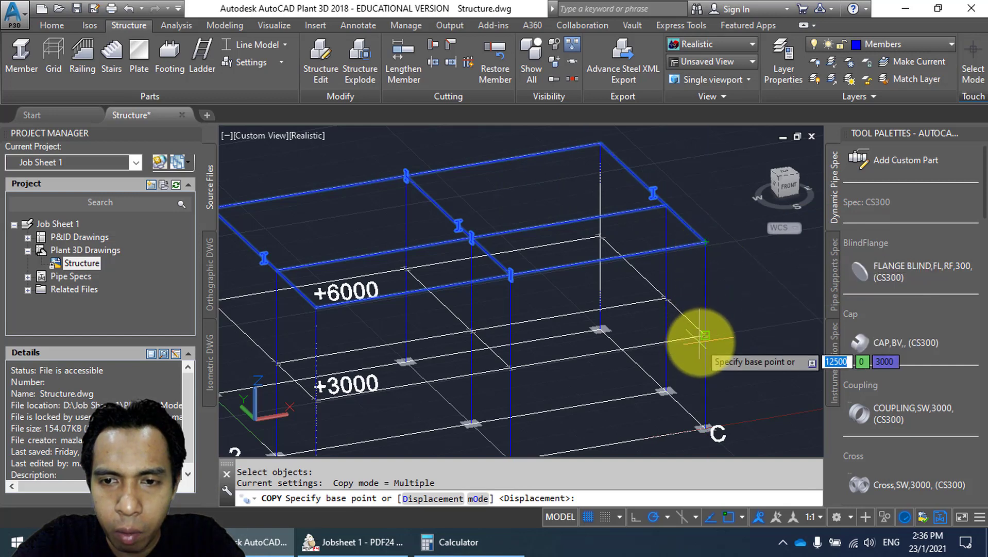
{"action": "scroll", "coordinate": [732, 278], "scroll_direction": "up", "scroll_amount": 3}
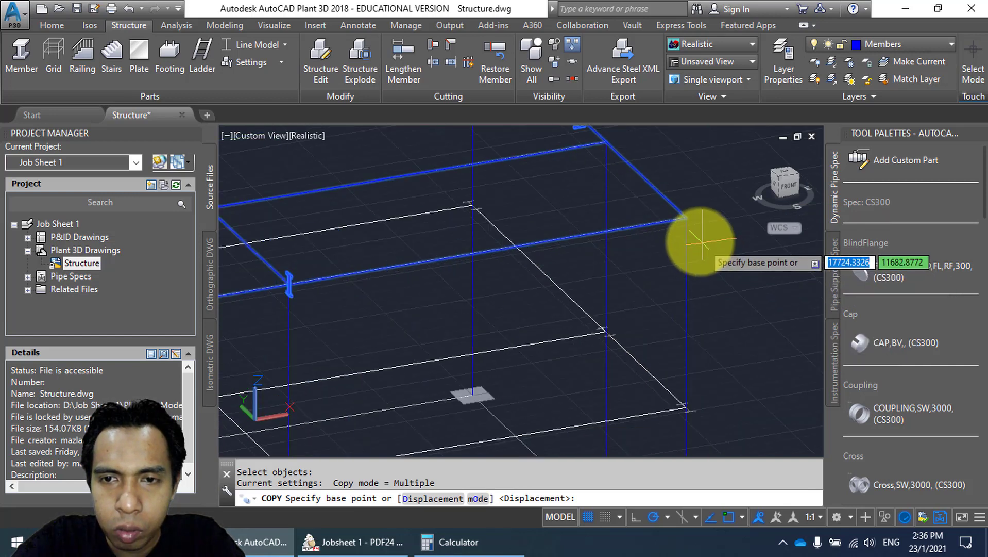
{"action": "left_click", "coordinate": [686, 218]}
{"action": "middle_click_drag", "start_coordinate": [701, 341], "coordinate": [734, 263]}
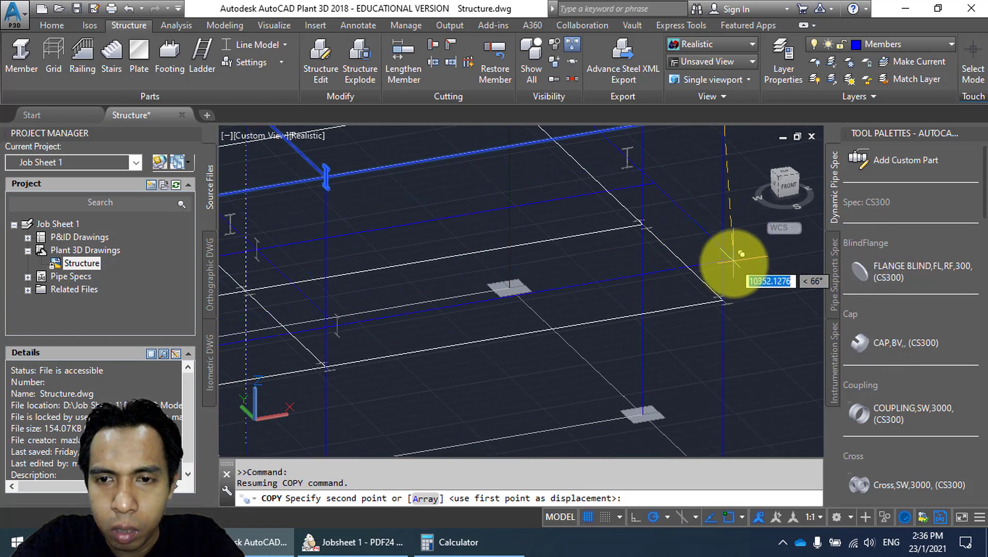
{"action": "scroll", "coordinate": [732, 281], "scroll_direction": "up", "scroll_amount": 2}
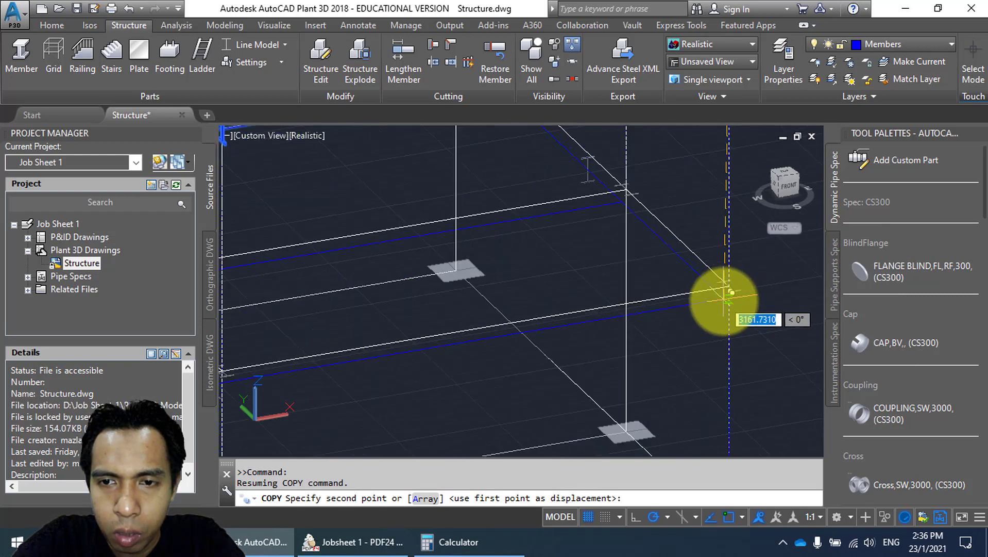
{"action": "left_click", "coordinate": [730, 281]}
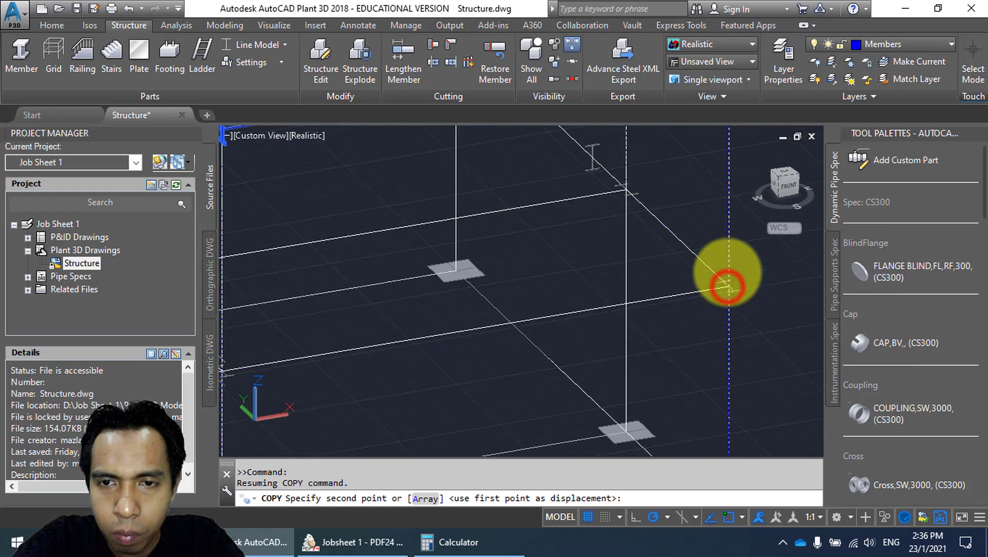
{"action": "scroll", "coordinate": [729, 271], "scroll_direction": "down", "scroll_amount": 3}
{"action": "scroll", "coordinate": [597, 216], "scroll_direction": "down", "scroll_amount": 4}
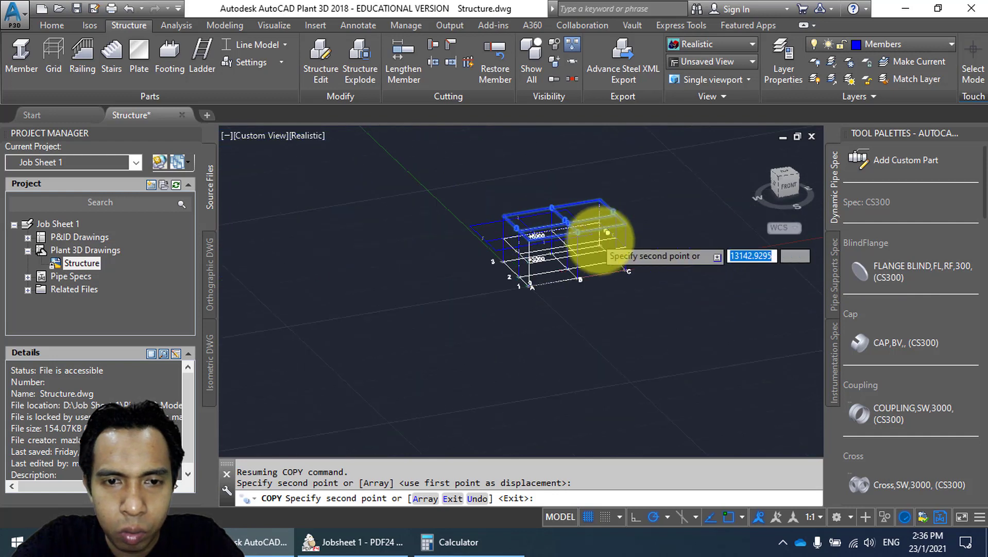
{"action": "scroll", "coordinate": [464, 199], "scroll_direction": "up", "scroll_amount": 3}
{"action": "key", "text": "Escape"}
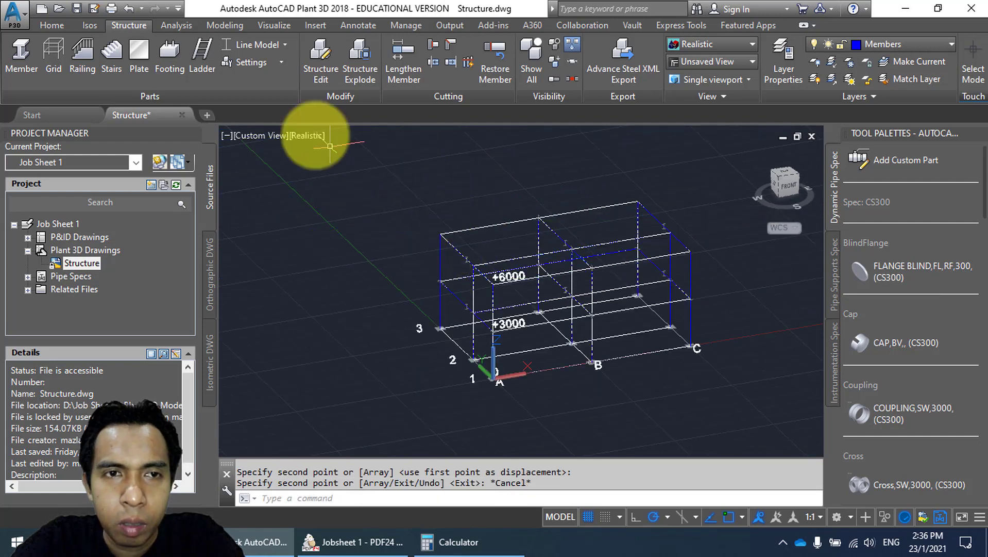
Display the structural members as Shape Model and examine the two-level frame from several angles.
{"action": "left_click", "coordinate": [264, 44]}
{"action": "left_click", "coordinate": [274, 158]}
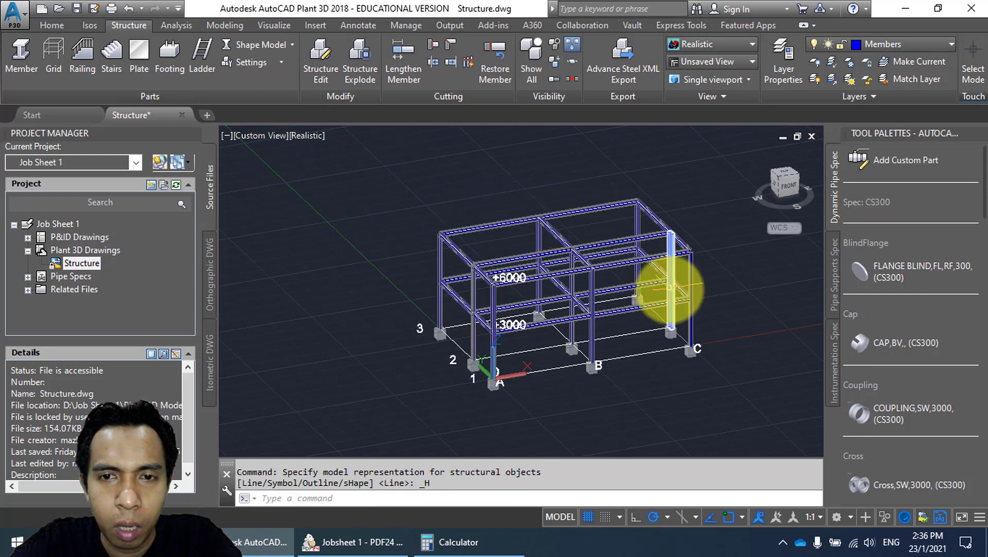
{"action": "middle_click_drag", "start_coordinate": [621, 272], "coordinate": [586, 266]}
{"action": "middle_click_drag", "start_coordinate": [525, 279], "coordinate": [542, 278], "text": "shift"}
{"action": "scroll", "coordinate": [540, 264], "scroll_direction": "up", "scroll_amount": 2}
{"action": "scroll", "coordinate": [540, 264], "scroll_direction": "up", "scroll_amount": 1}
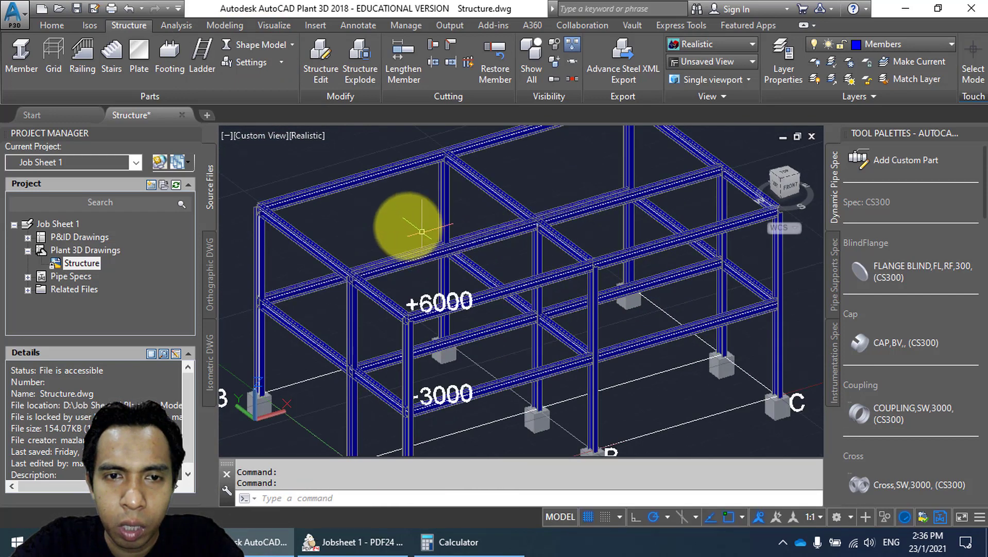
{"action": "middle_click_drag", "start_coordinate": [403, 223], "coordinate": [509, 258], "text": "shift"}
{"action": "middle_click_drag", "start_coordinate": [545, 222], "coordinate": [463, 259]}
{"action": "middle_click_drag", "start_coordinate": [535, 220], "coordinate": [523, 218], "text": "shift"}
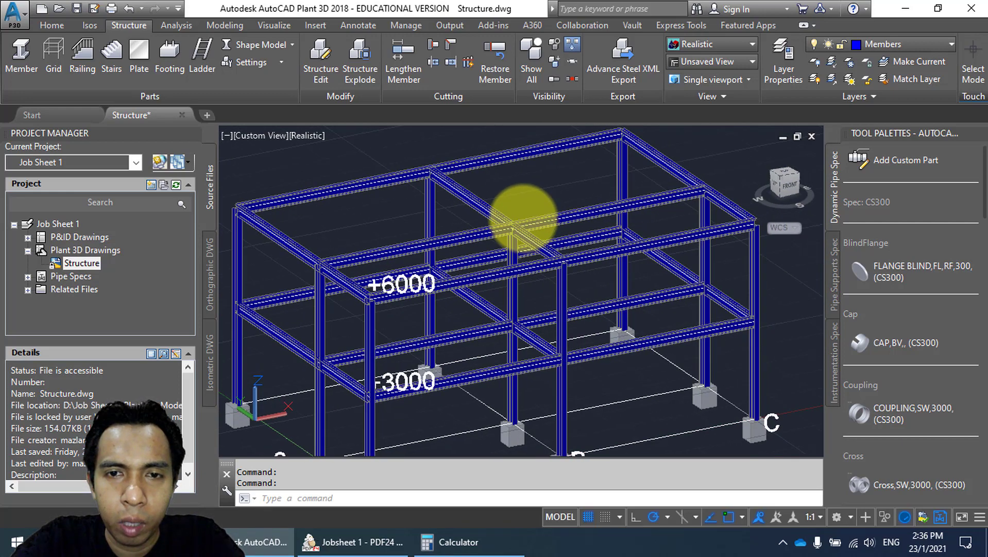
Switch to PDF24 Reader and compare the Top Deck Framing Plan on page 1 with the Main Deck Framing Plan on page 2.
{"action": "left_click", "coordinate": [376, 541]}
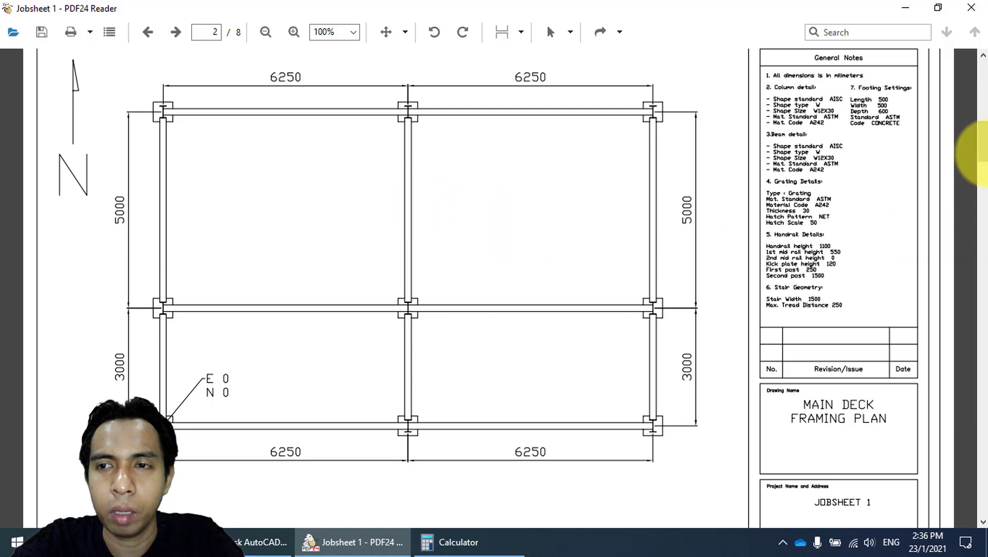
{"action": "left_click_drag", "start_coordinate": [984, 149], "coordinate": [985, 95]}
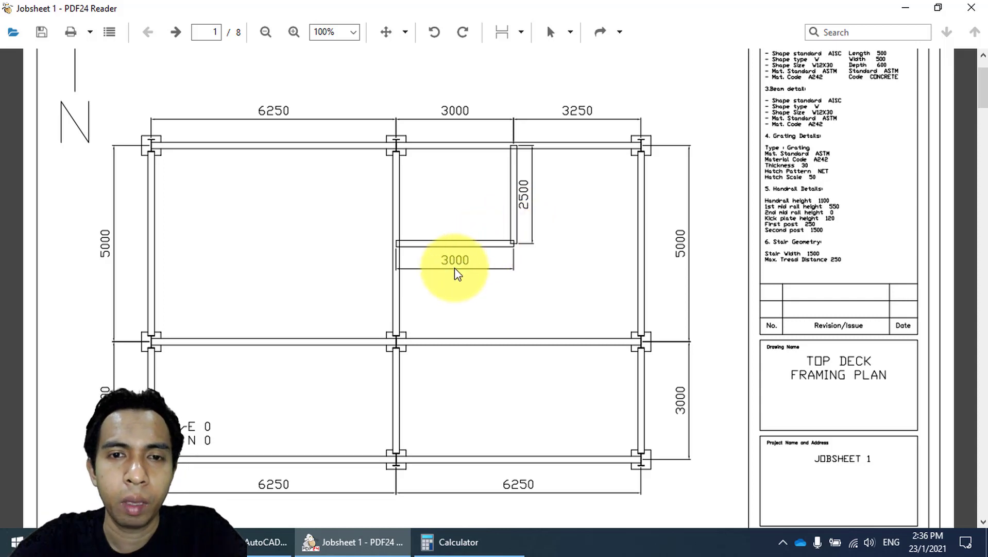
{"action": "scroll", "coordinate": [487, 404], "scroll_direction": "down", "scroll_amount": 10}
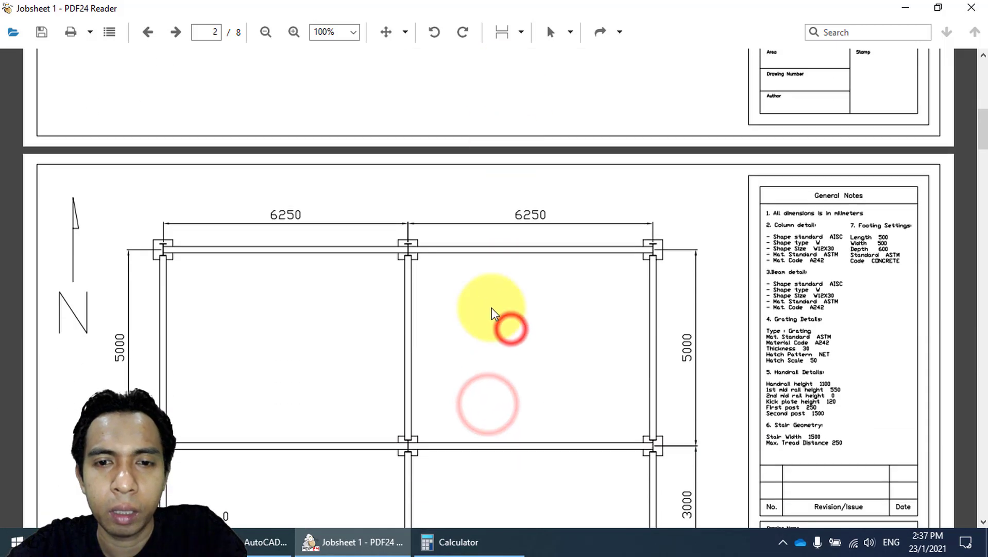
{"action": "left_click_drag", "start_coordinate": [492, 312], "coordinate": [494, 186]}
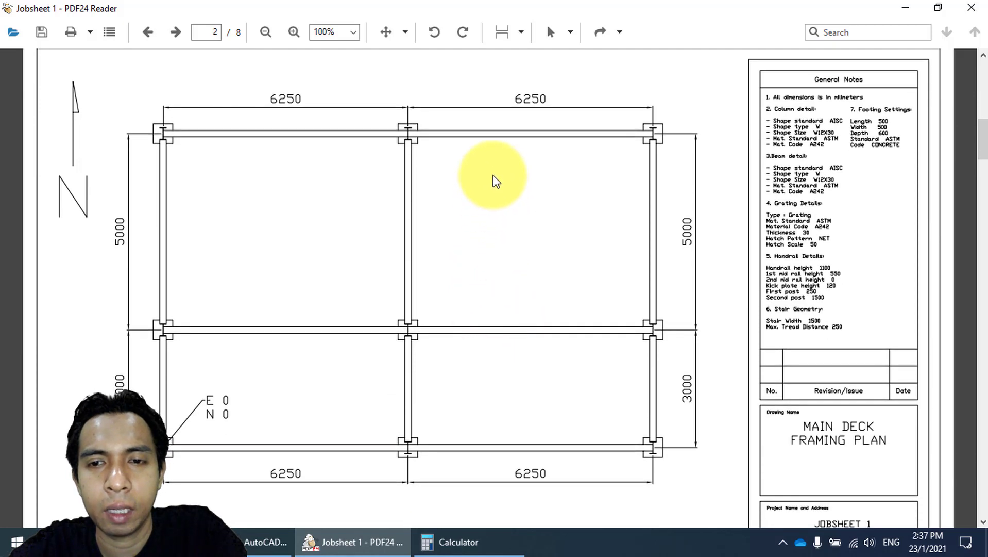
{"action": "scroll", "coordinate": [487, 221], "scroll_direction": "up", "scroll_amount": 10}
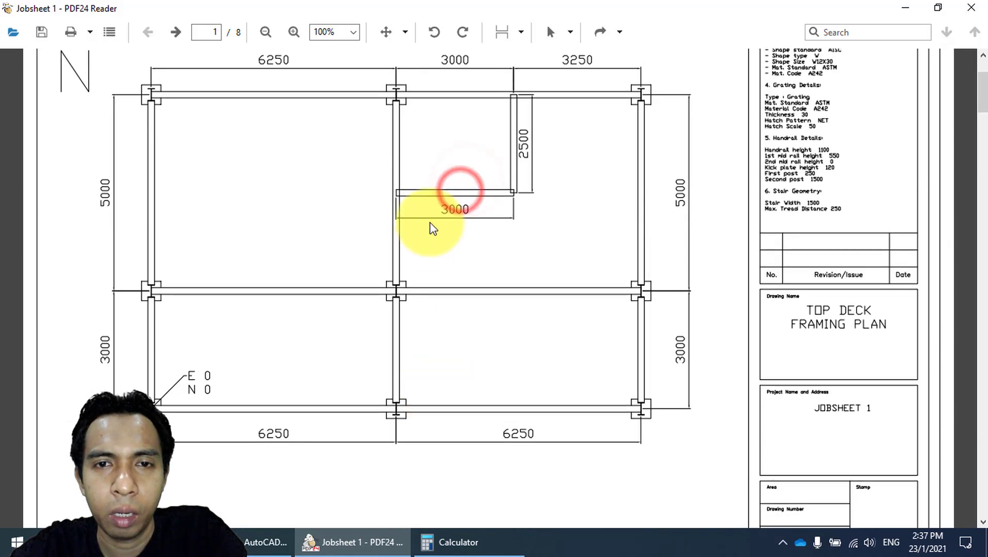
{"action": "scroll", "coordinate": [432, 227], "scroll_direction": "up", "scroll_amount": 1}
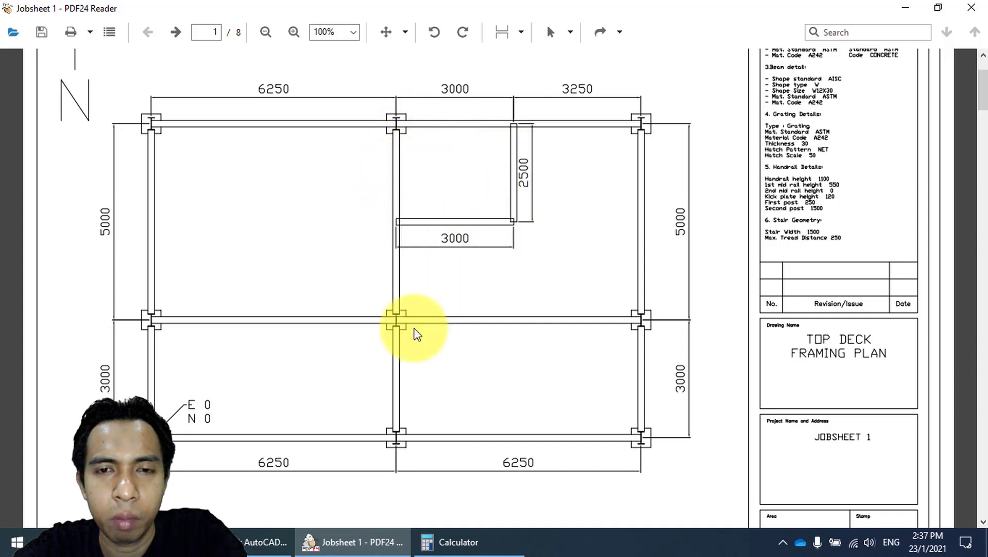
Switch to AutoCAD Plant 3D and set the structural display to Line Model around the +6000 beams at grid line B.
{"action": "left_click", "coordinate": [267, 543]}
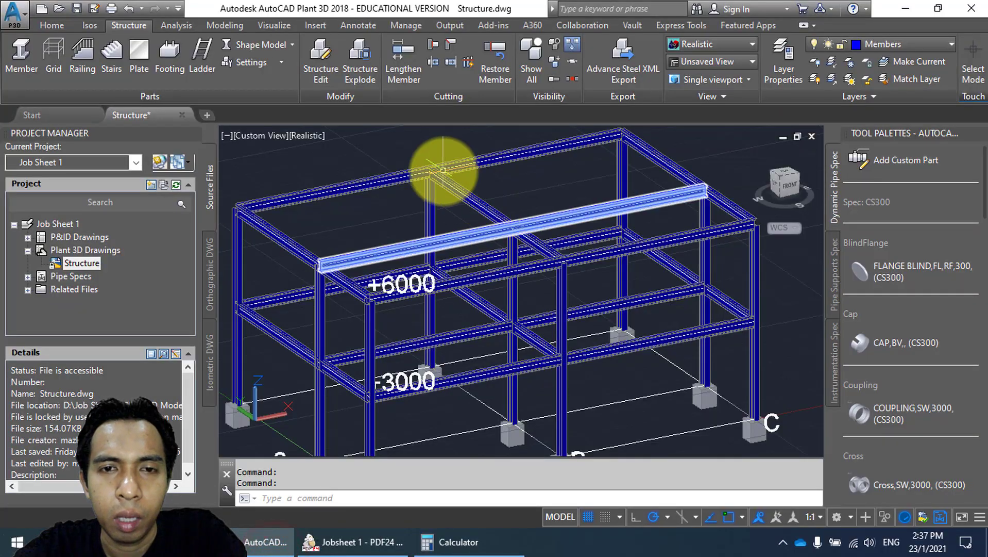
{"action": "scroll", "coordinate": [425, 181], "scroll_direction": "up", "scroll_amount": 4}
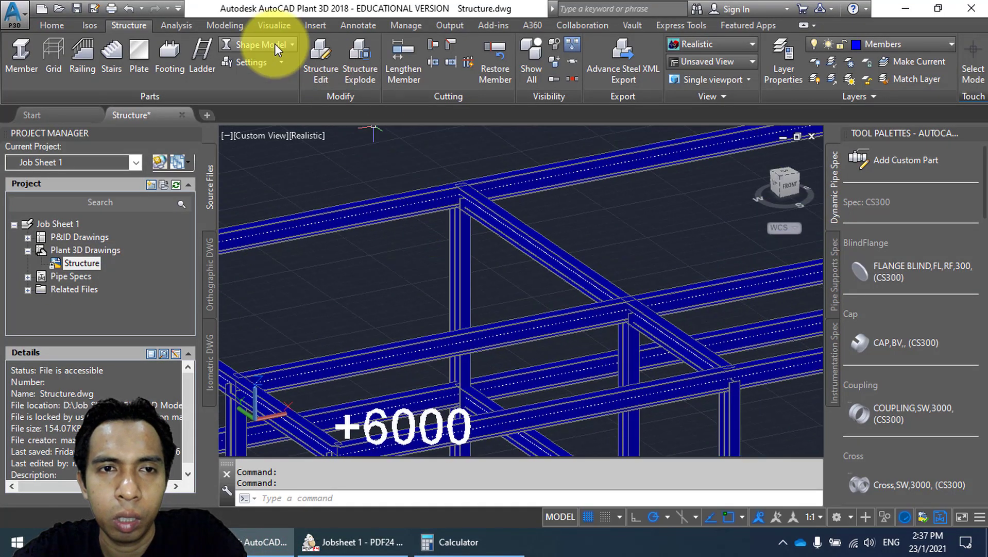
{"action": "left_click", "coordinate": [275, 44]}
{"action": "left_click", "coordinate": [278, 67]}
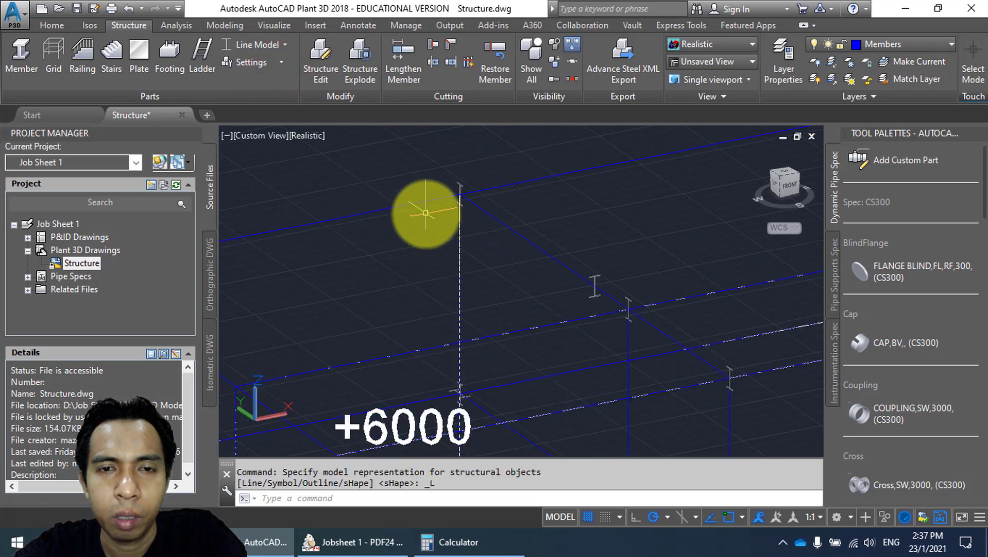
{"action": "middle_click_drag", "start_coordinate": [426, 215], "coordinate": [408, 249]}
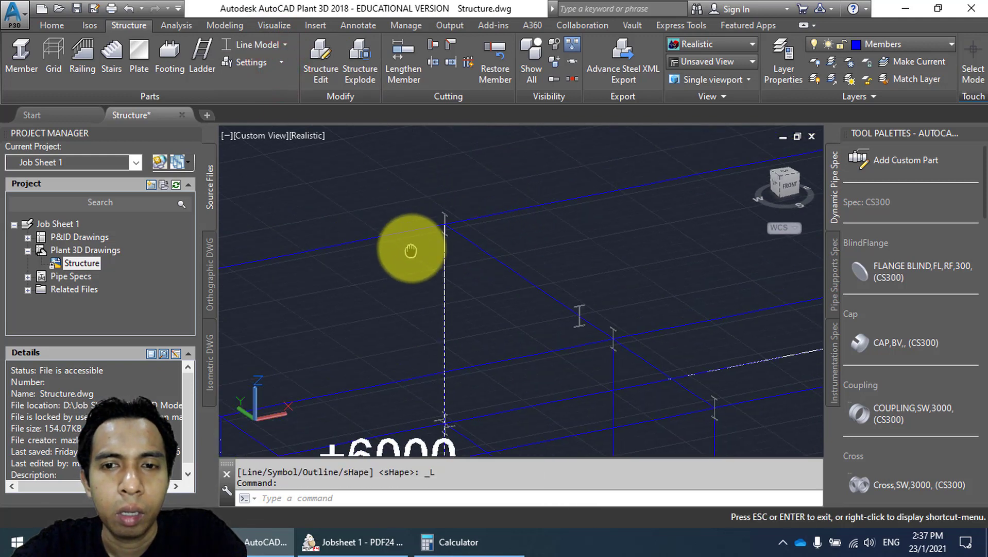
Make Grid the current layer.
{"action": "left_click", "coordinate": [936, 48]}
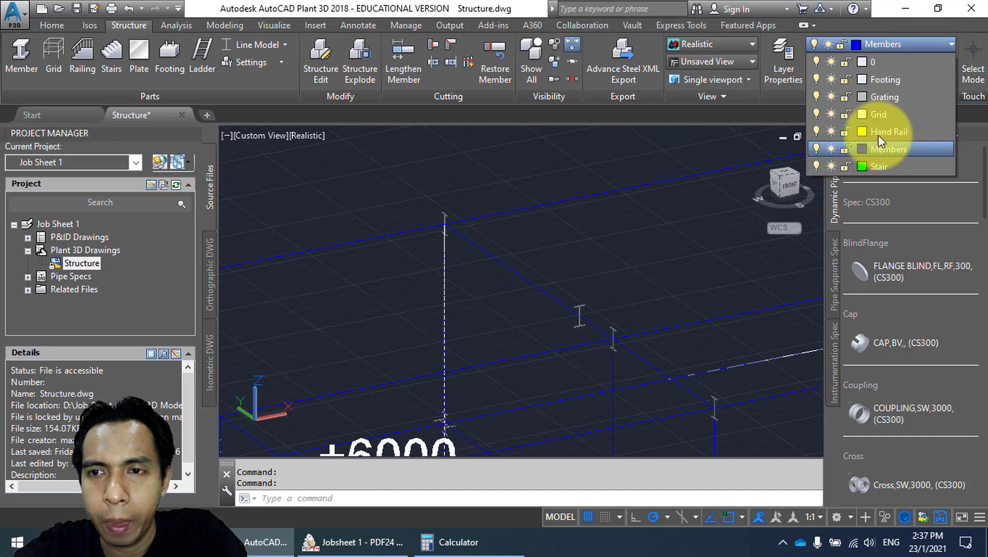
{"action": "left_click", "coordinate": [883, 115]}
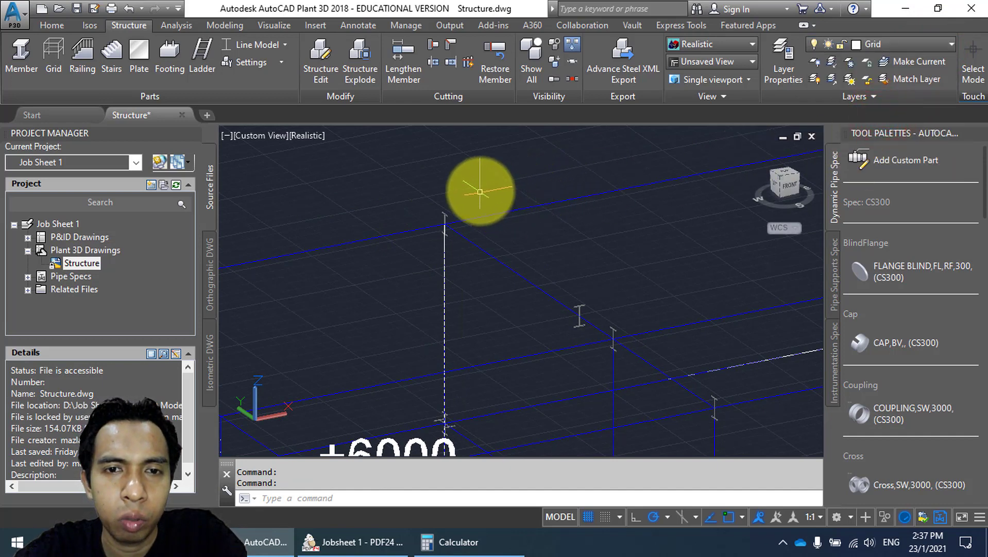
{"action": "middle_click_drag", "start_coordinate": [479, 191], "coordinate": [472, 170]}
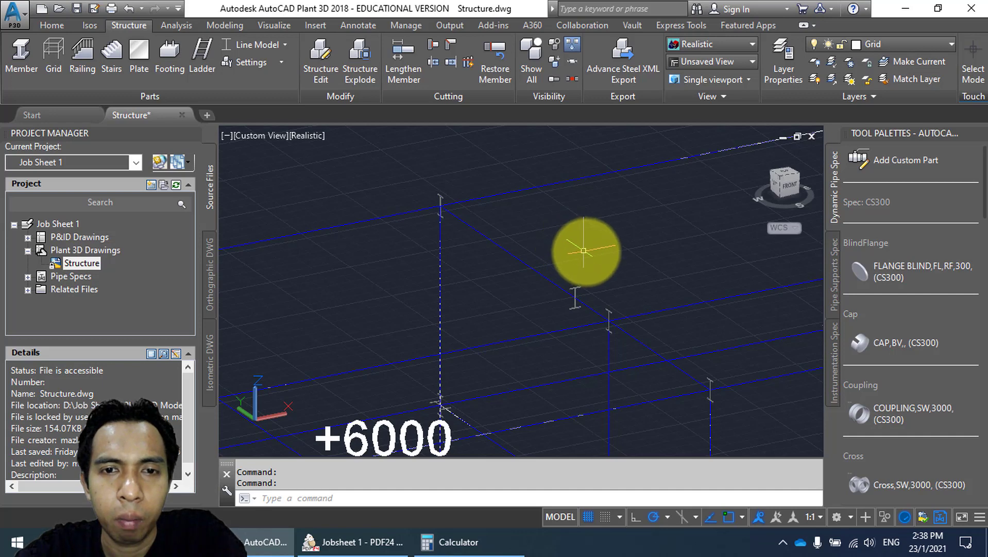
{"action": "scroll", "coordinate": [600, 252], "scroll_direction": "down", "scroll_amount": 1}
{"action": "middle_click_drag", "start_coordinate": [600, 251], "coordinate": [580, 237]}
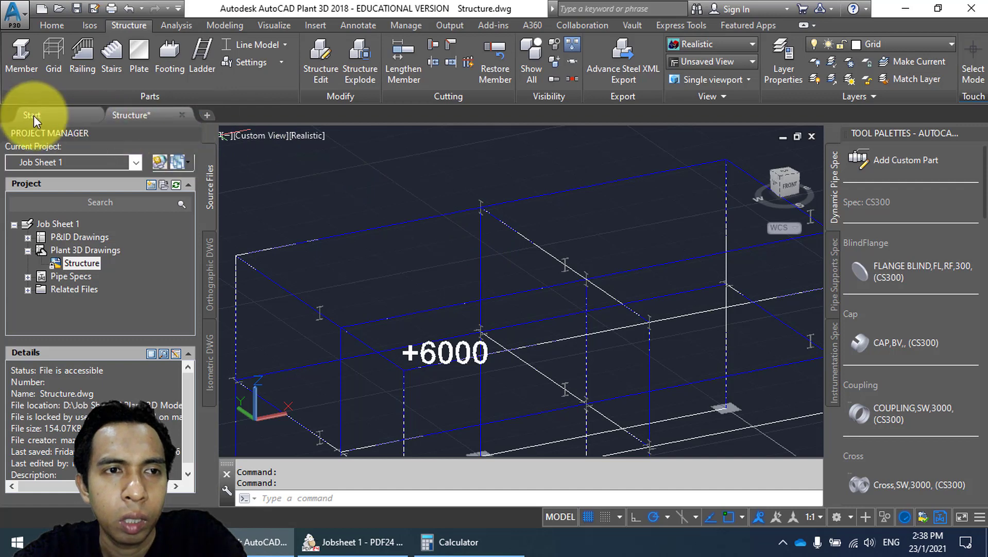
Start a new structural grid, switch to the Top Deck Framing Plan in PDF24 Reader and place Calculator clear of the plan.
{"action": "left_click", "coordinate": [52, 53]}
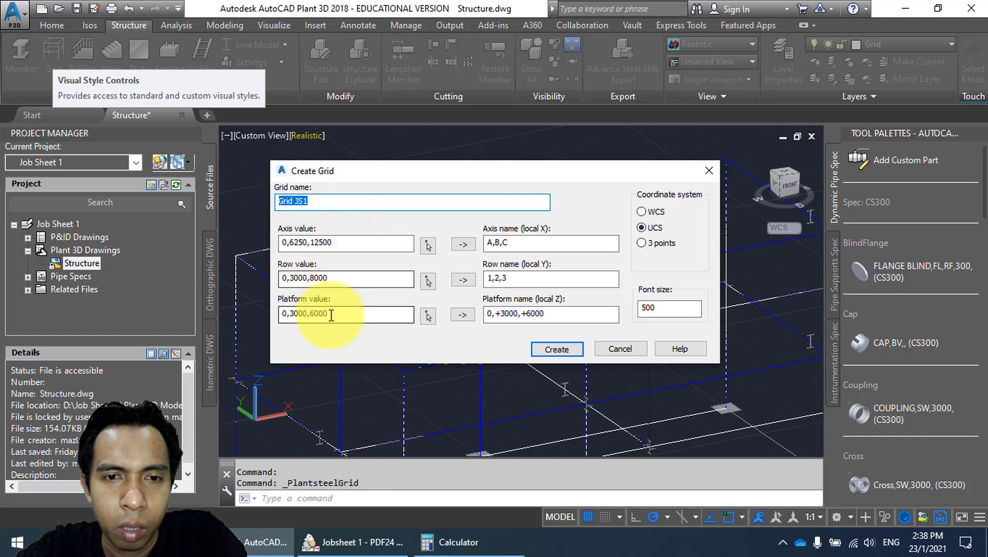
{"action": "left_click", "coordinate": [361, 541]}
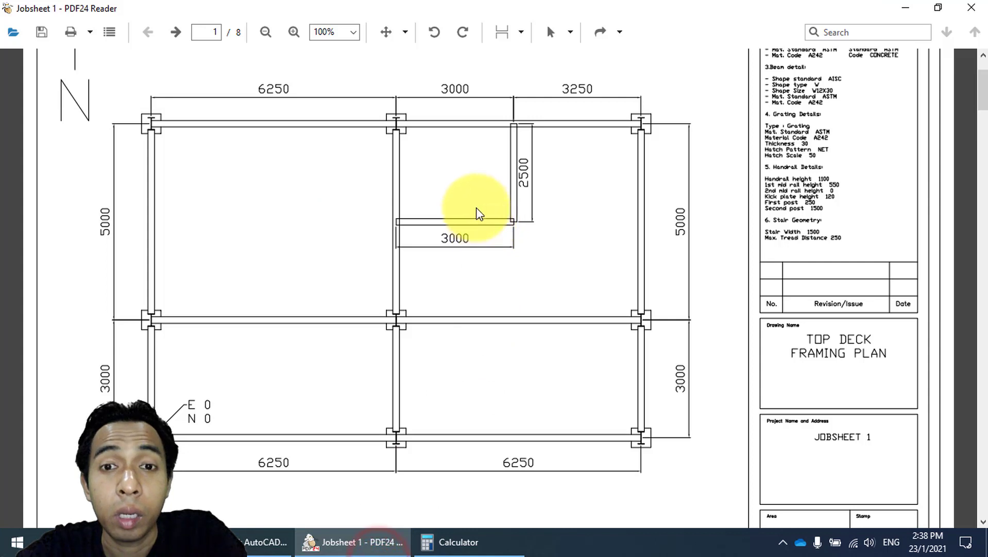
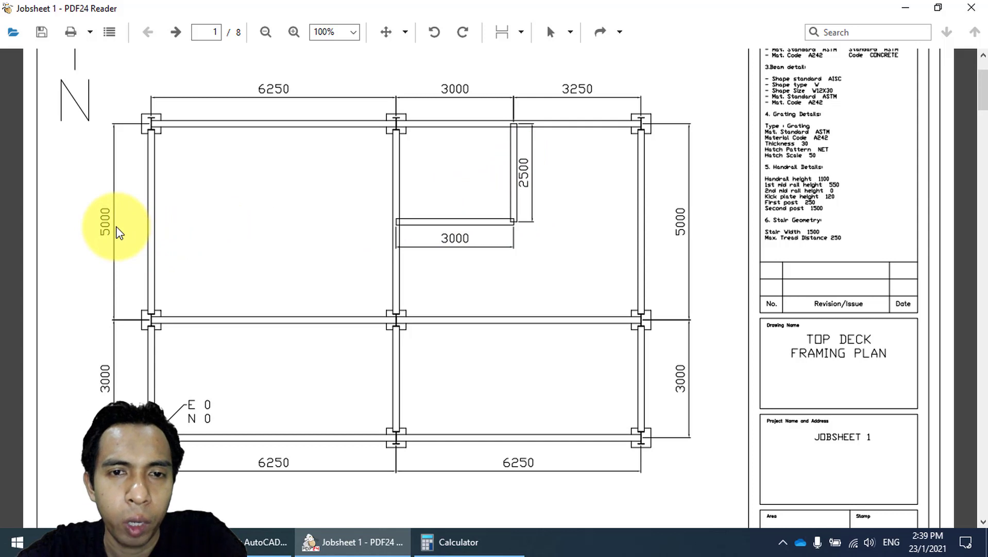
{"action": "left_click", "coordinate": [505, 539]}
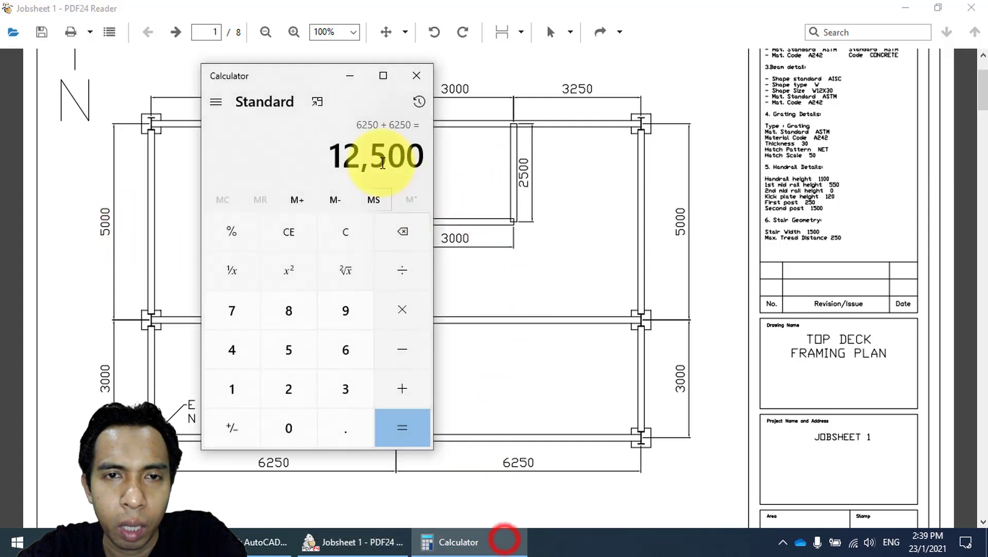
{"action": "left_click_drag", "start_coordinate": [315, 75], "coordinate": [772, 106]}
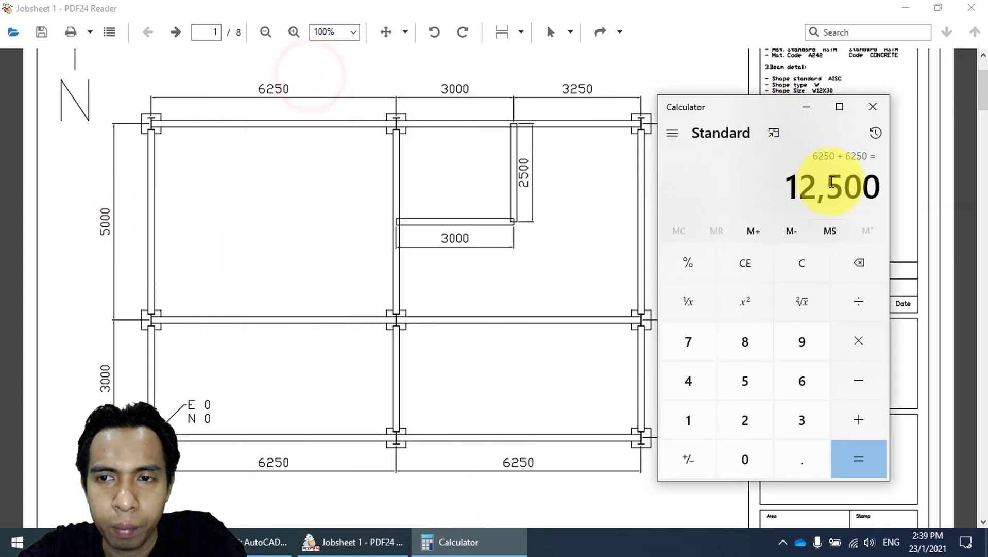
Calculate 3000 + 2500 in Calculator for the row position of the additional top deck beam.
{"action": "left_click", "coordinate": [811, 263]}
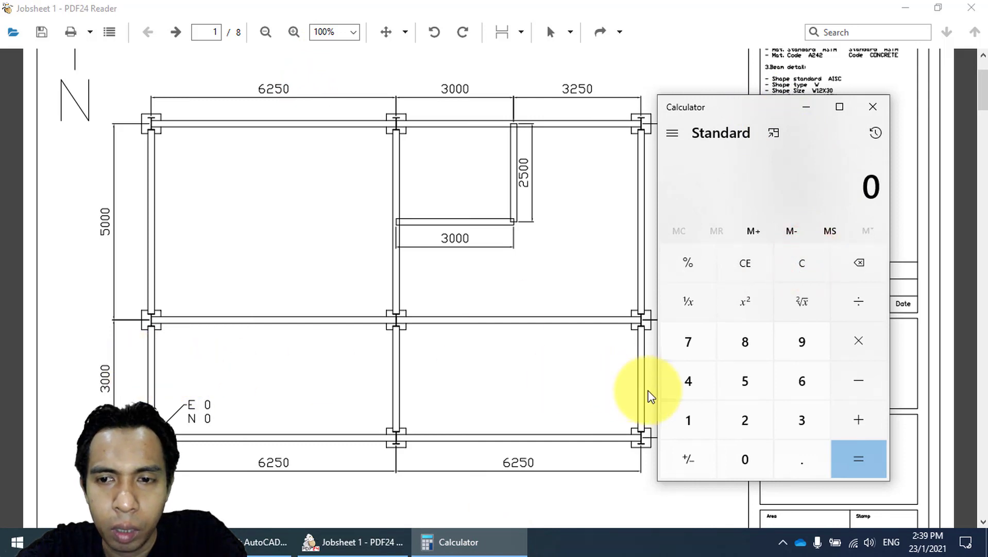
{"action": "left_click", "coordinate": [787, 422]}
{"action": "left_click", "coordinate": [743, 460]}
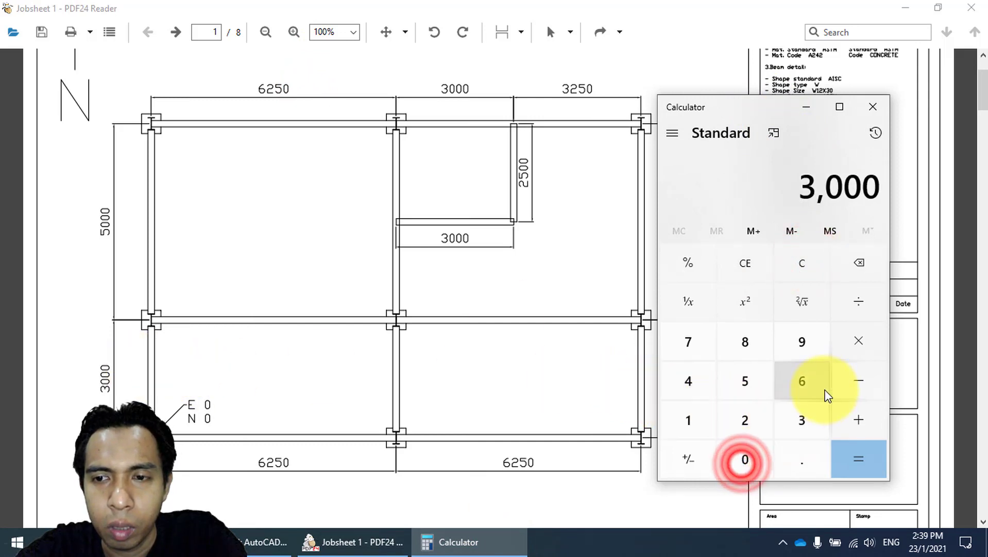
{"action": "left_click", "coordinate": [847, 416]}
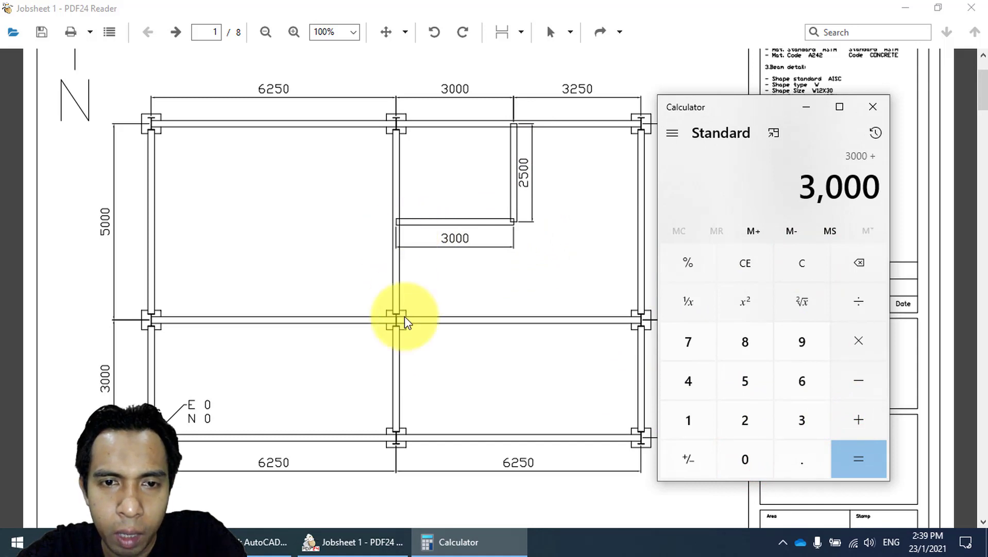
{"action": "left_click", "coordinate": [731, 416]}
{"action": "left_click", "coordinate": [732, 380]}
{"action": "left_click", "coordinate": [753, 459]}
{"action": "left_click", "coordinate": [753, 459]}
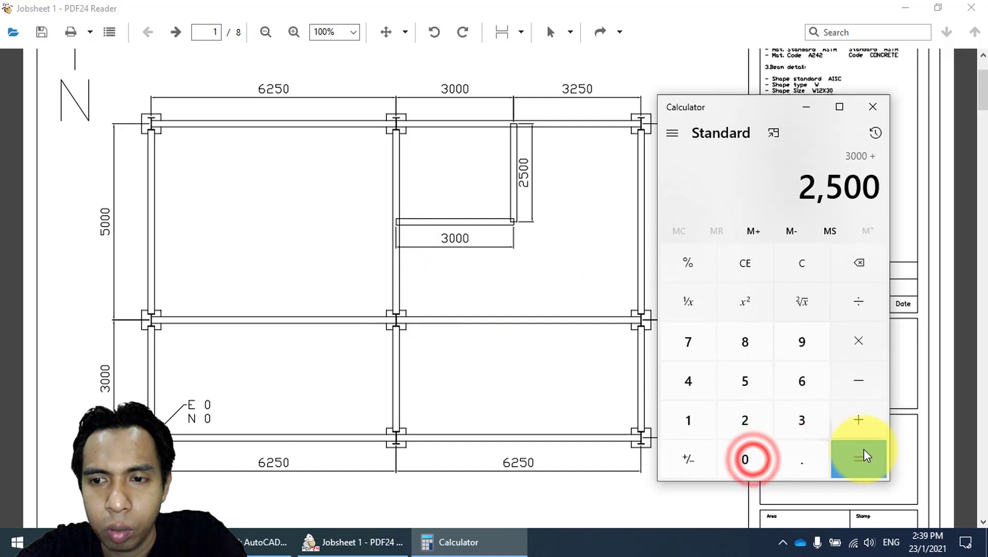
{"action": "left_click", "coordinate": [863, 448]}
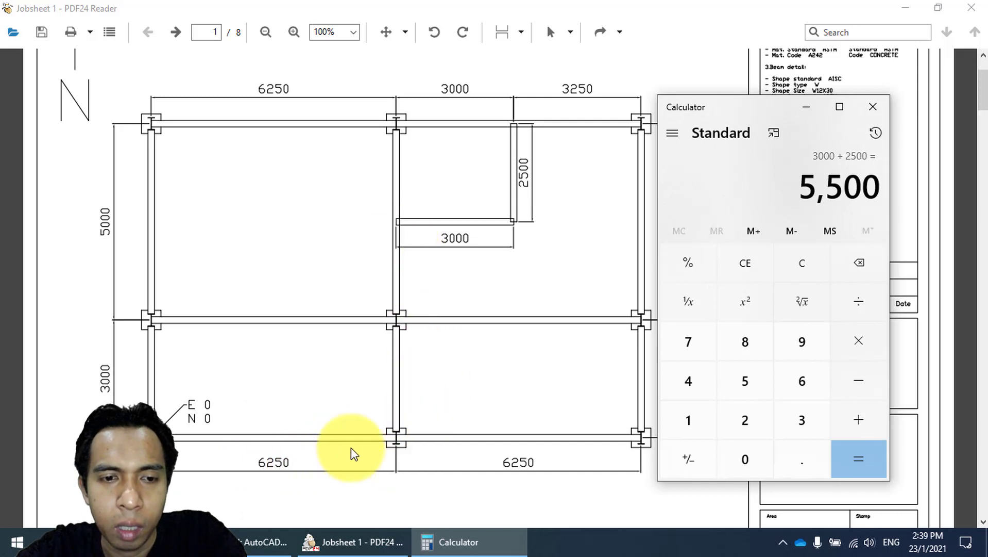
Switch back to AutoCAD Plant 3D and set the new grid's axis values to 6250,9250, checking them against the Top Deck Framing Plan.
{"action": "left_click", "coordinate": [262, 541]}
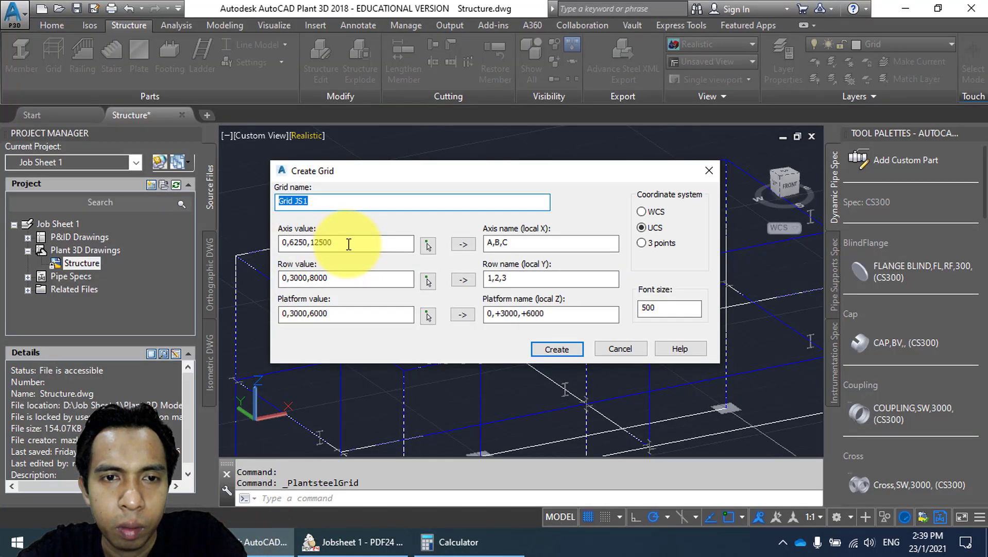
{"action": "left_click_drag", "start_coordinate": [348, 242], "coordinate": [282, 242]}
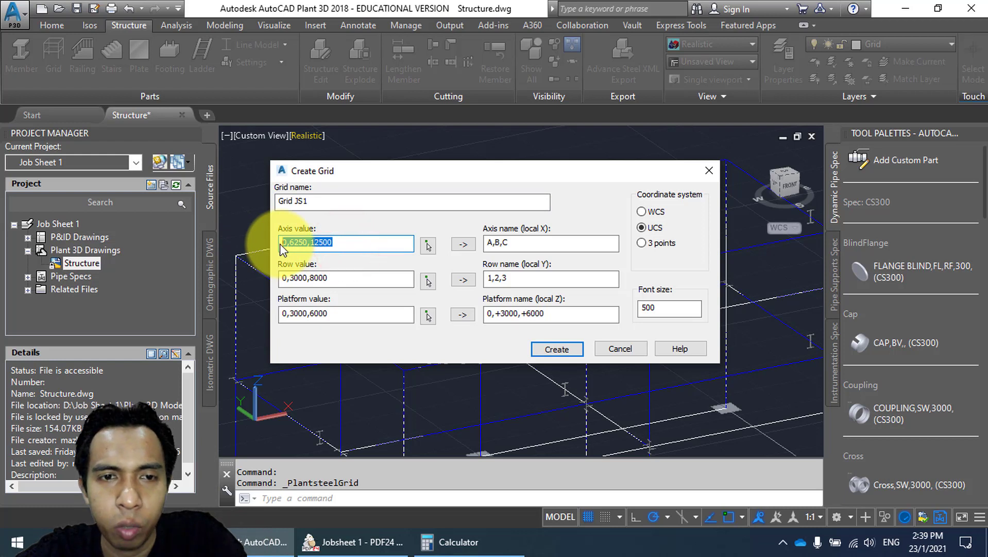
{"action": "key", "text": "BackSpace"}
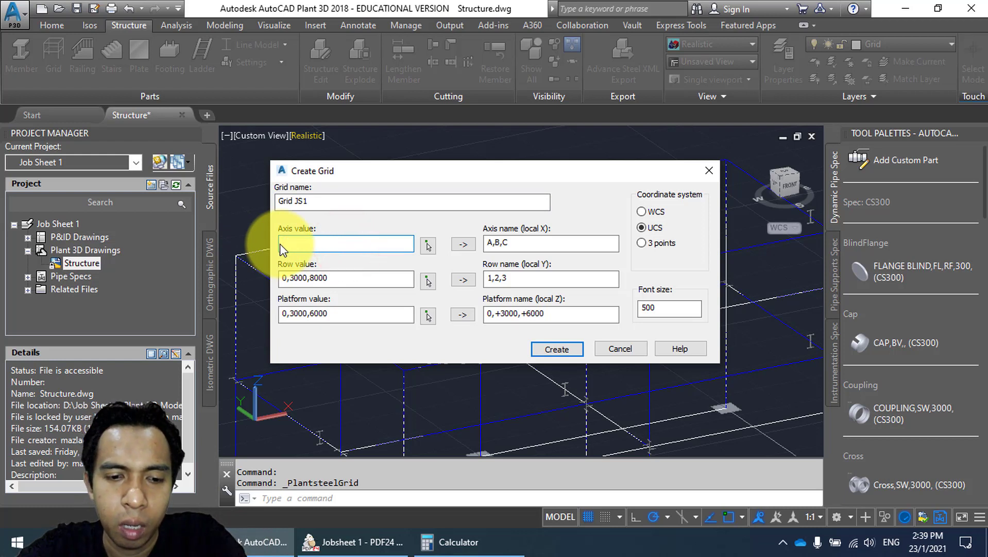
{"action": "type", "text": "6250,"}
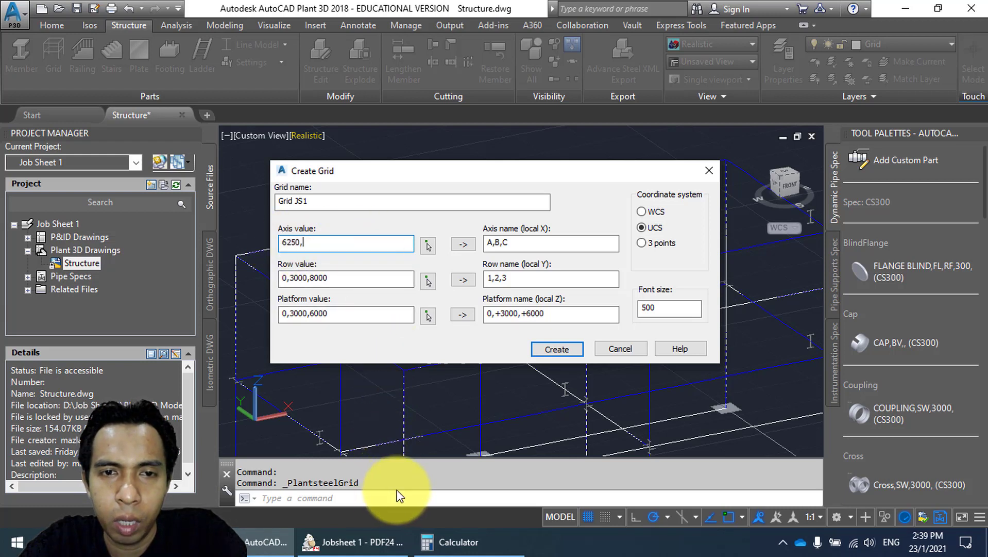
{"action": "left_click", "coordinate": [381, 547]}
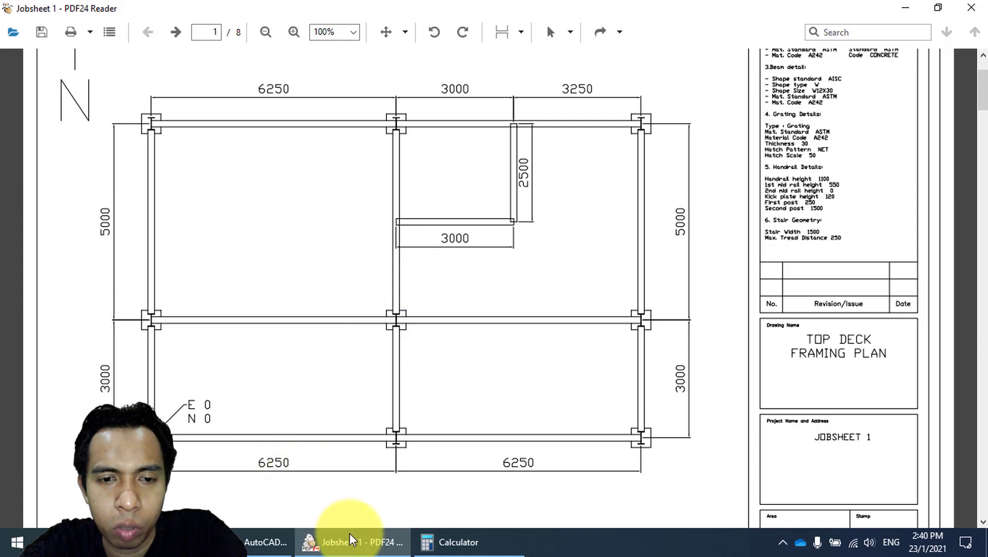
{"action": "left_click", "coordinate": [264, 541]}
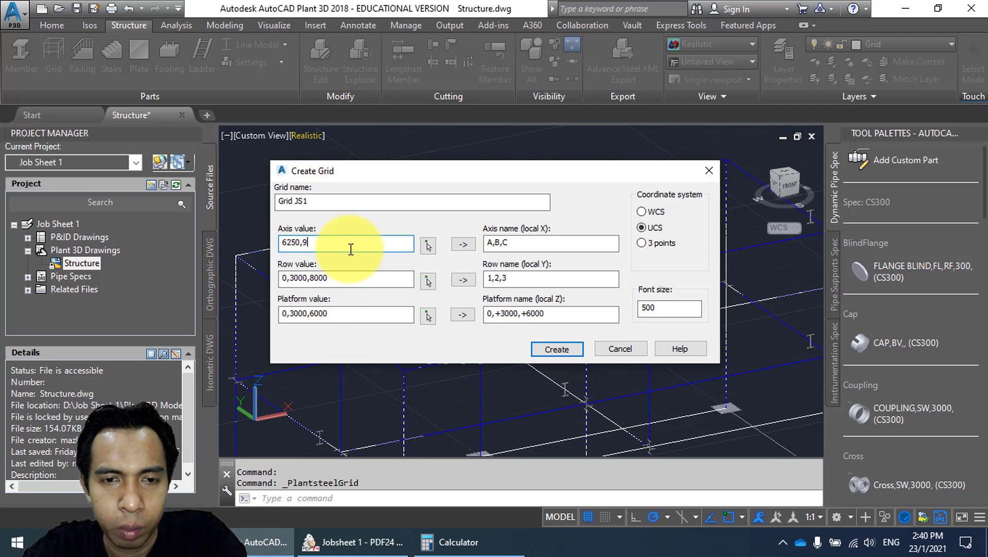
{"action": "left_click", "coordinate": [353, 544]}
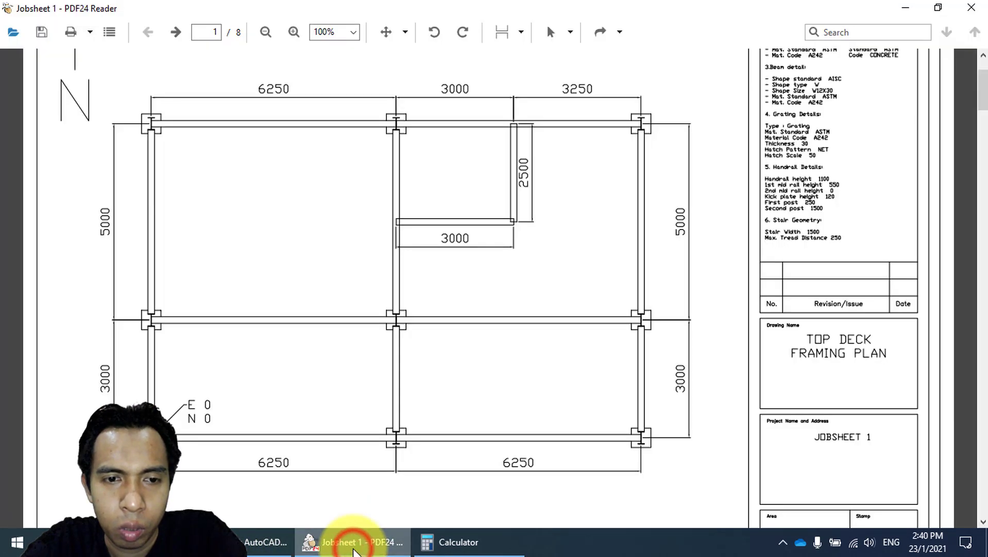
{"action": "left_click", "coordinate": [348, 543]}
{"action": "type", "text": "9250"}
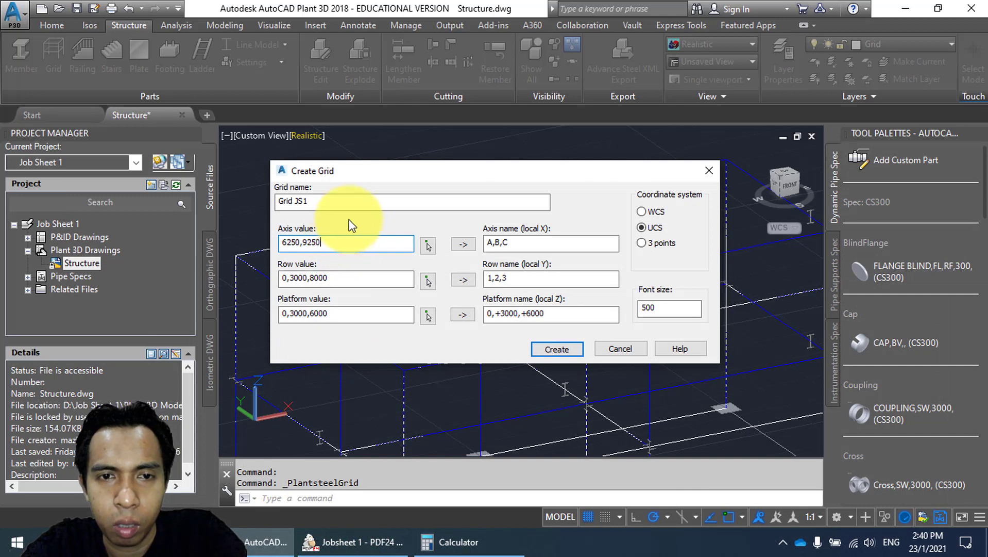
Generate the local X axis names from the axis values and rename them D,E.
{"action": "left_click", "coordinate": [463, 245]}
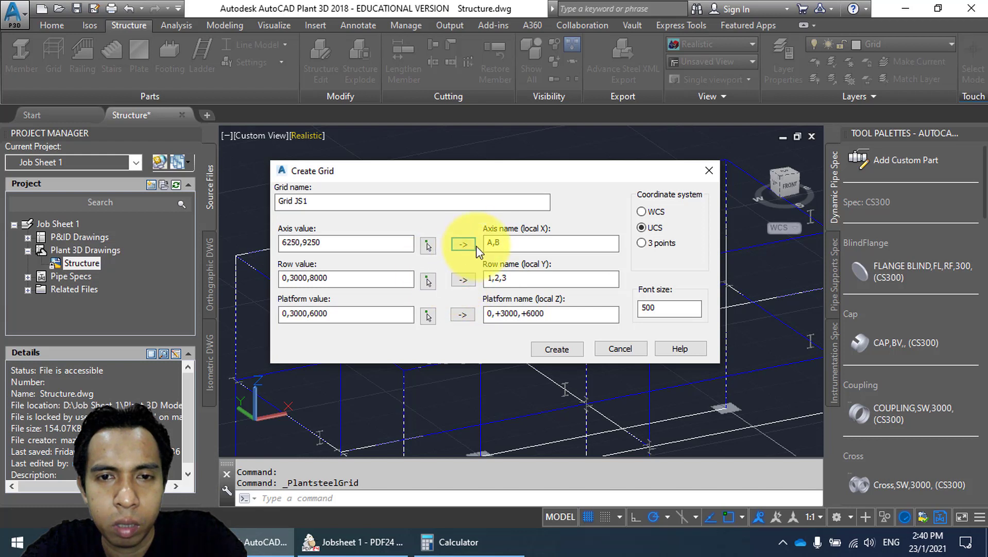
{"action": "left_click", "coordinate": [490, 244]}
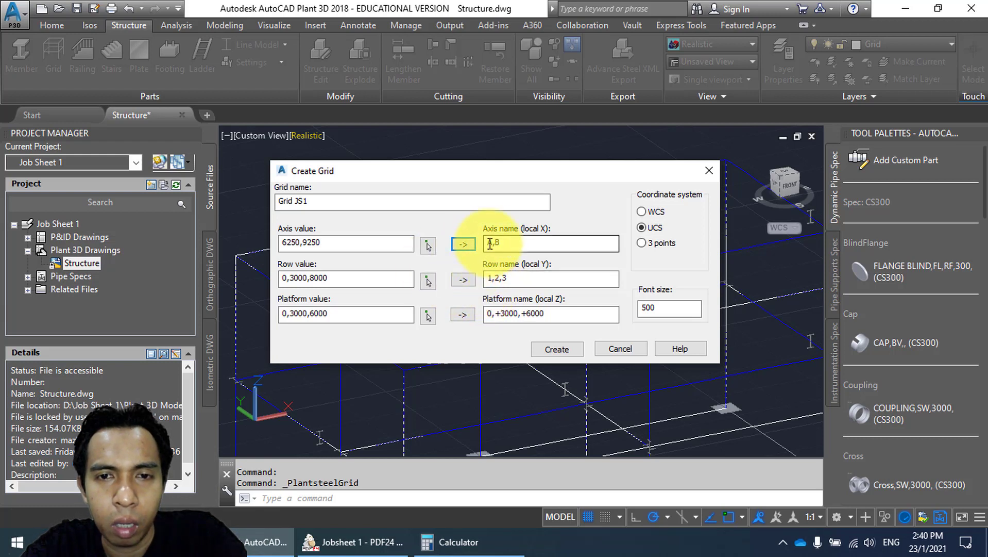
{"action": "double_click", "coordinate": [491, 241]}
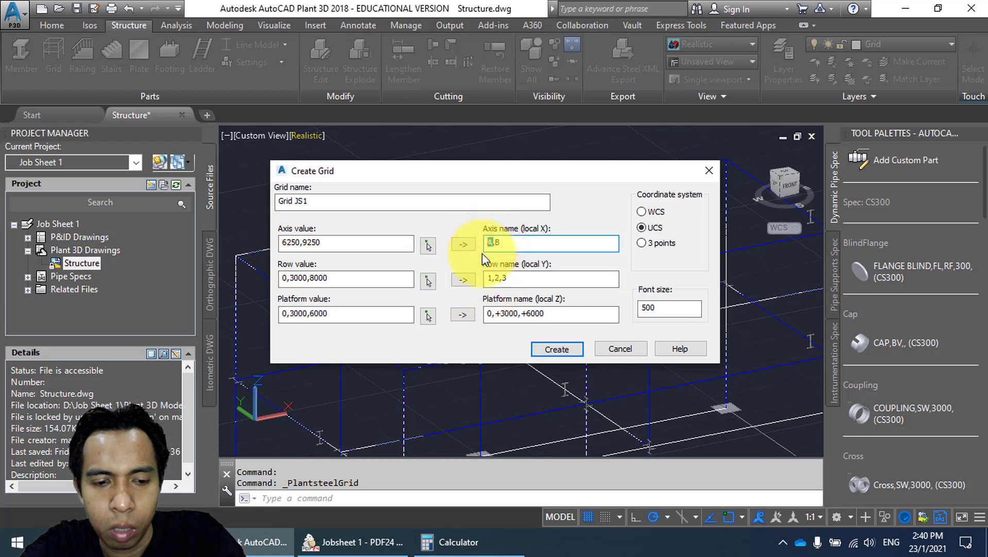
{"action": "double_click", "coordinate": [501, 244]}
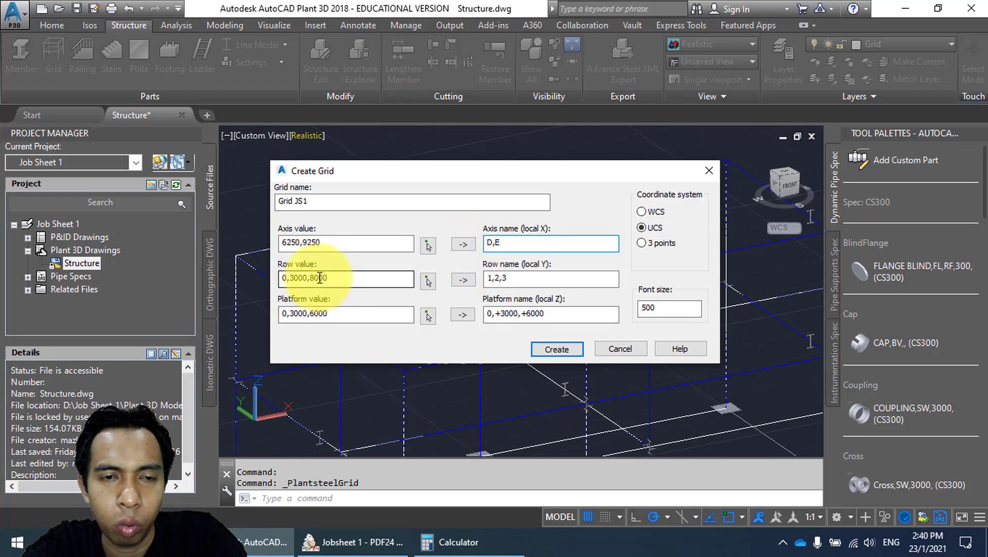
Set the grid's row values to 5500,8000, checking them against Calculator and the Top Deck Framing Plan.
{"action": "left_click", "coordinate": [482, 542]}
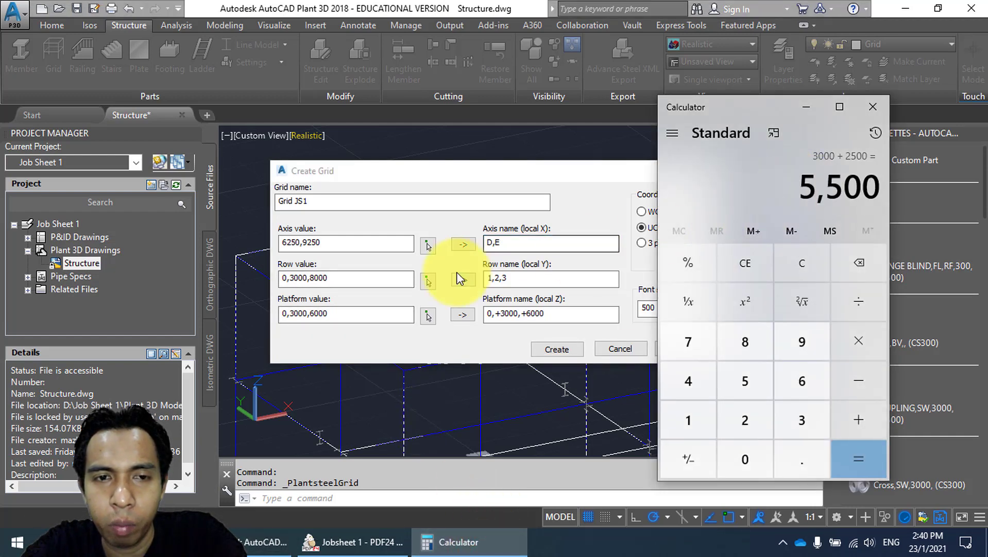
{"action": "left_click_drag", "start_coordinate": [364, 276], "coordinate": [260, 282]}
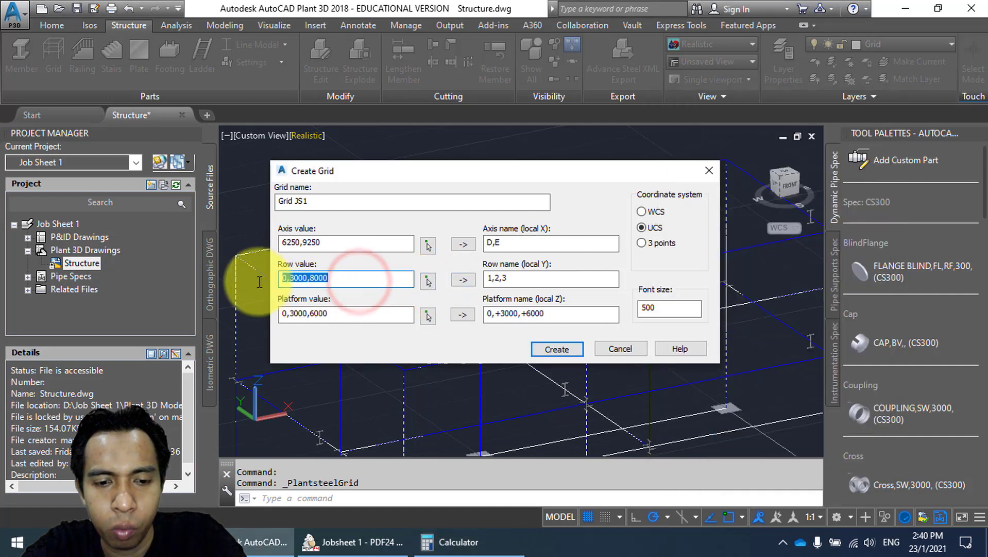
{"action": "type", "text": "5500"}
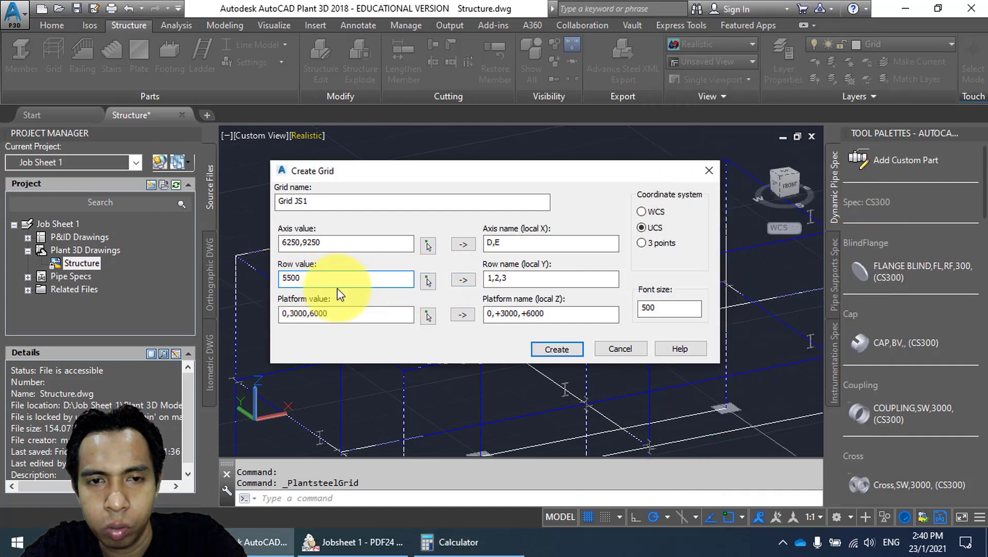
{"action": "type", "text": ","}
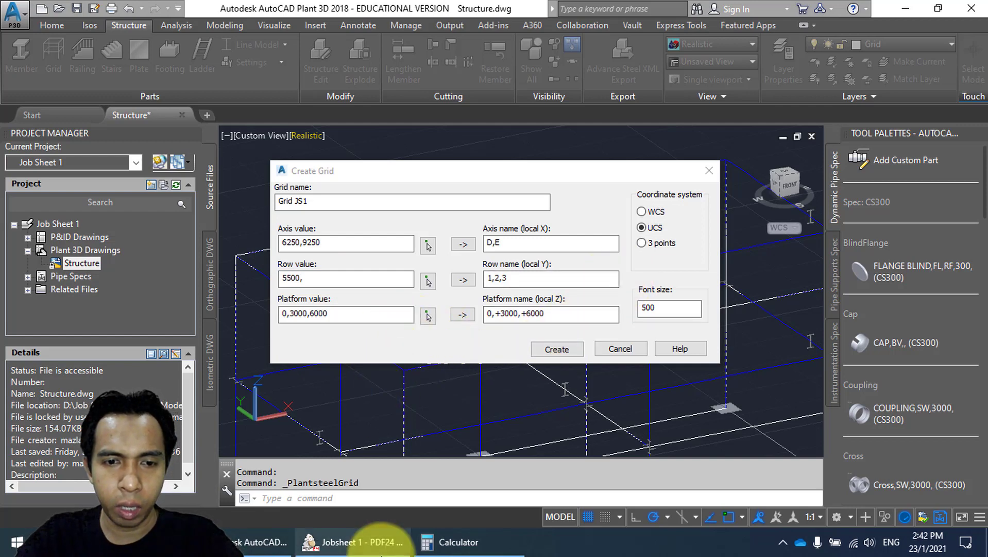
{"action": "left_click", "coordinate": [381, 545]}
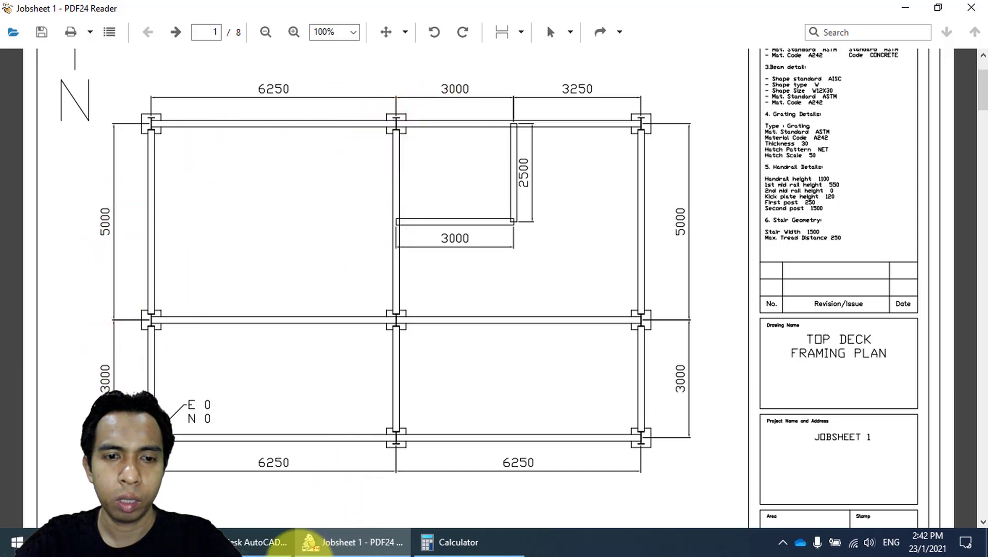
{"action": "left_click", "coordinate": [254, 543]}
{"action": "left_click", "coordinate": [312, 278]}
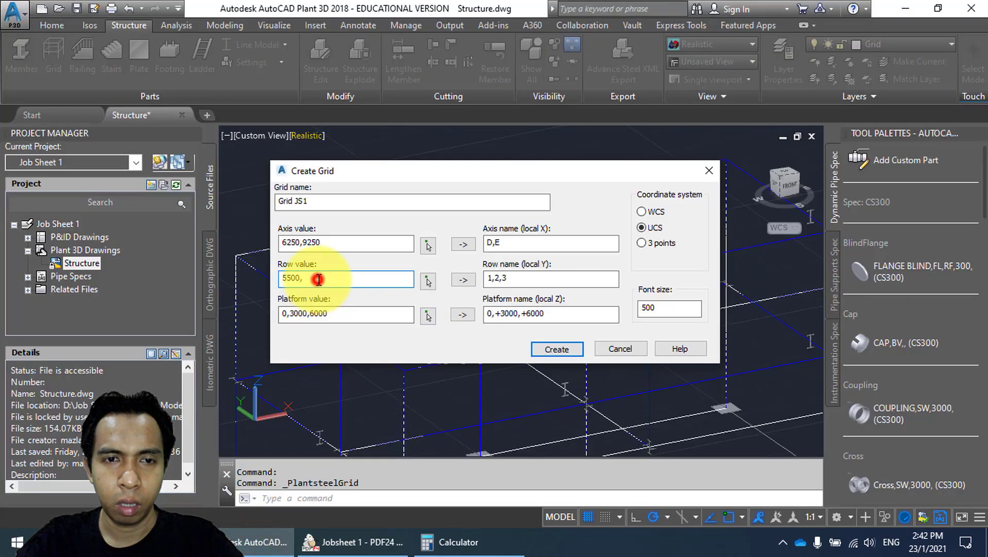
{"action": "type", "text": "8000"}
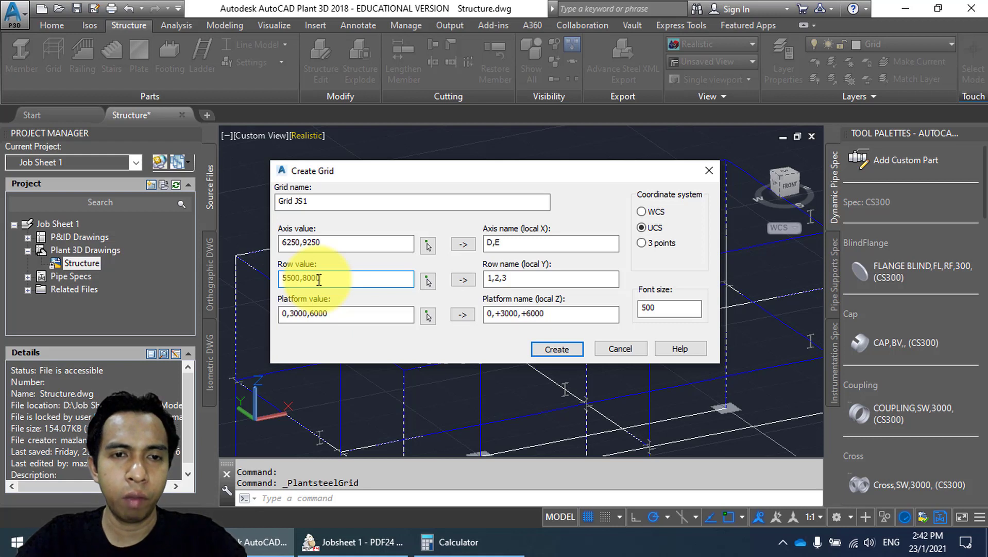
Check the ground, main deck and top deck elevations in the PDF's Looking East view on page 3 and return to the Create Grid dialog.
{"action": "left_click", "coordinate": [342, 315]}
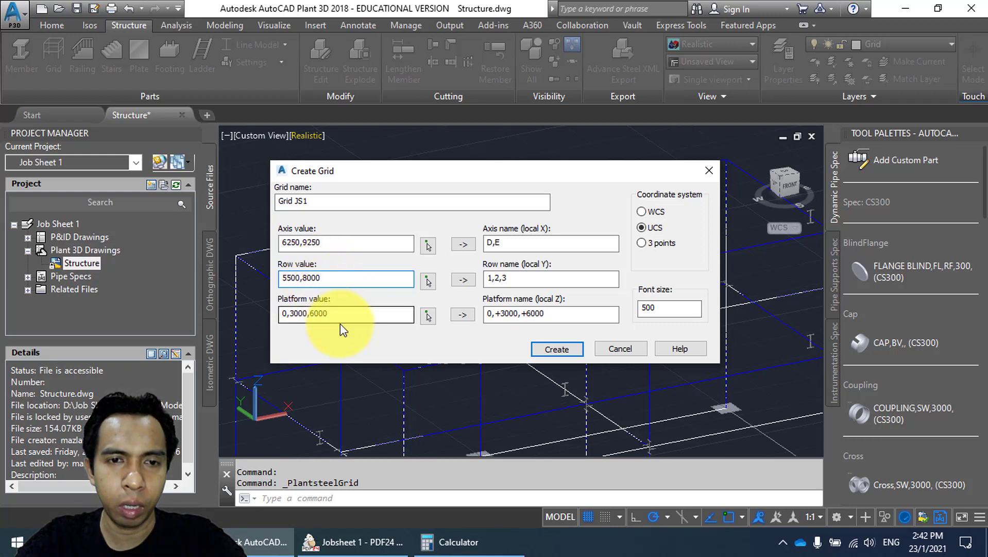
{"action": "left_click", "coordinate": [338, 542]}
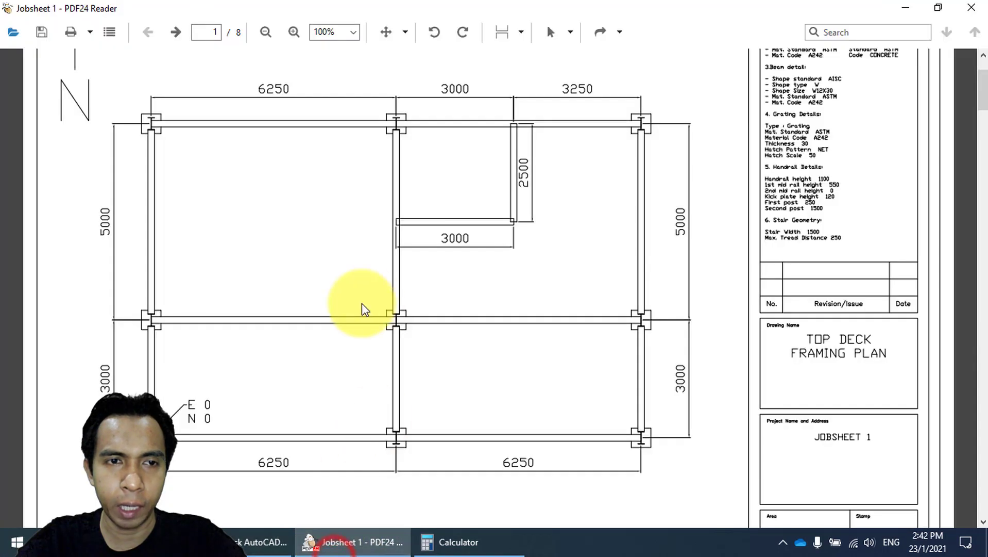
{"action": "left_click_drag", "start_coordinate": [982, 93], "coordinate": [981, 189]}
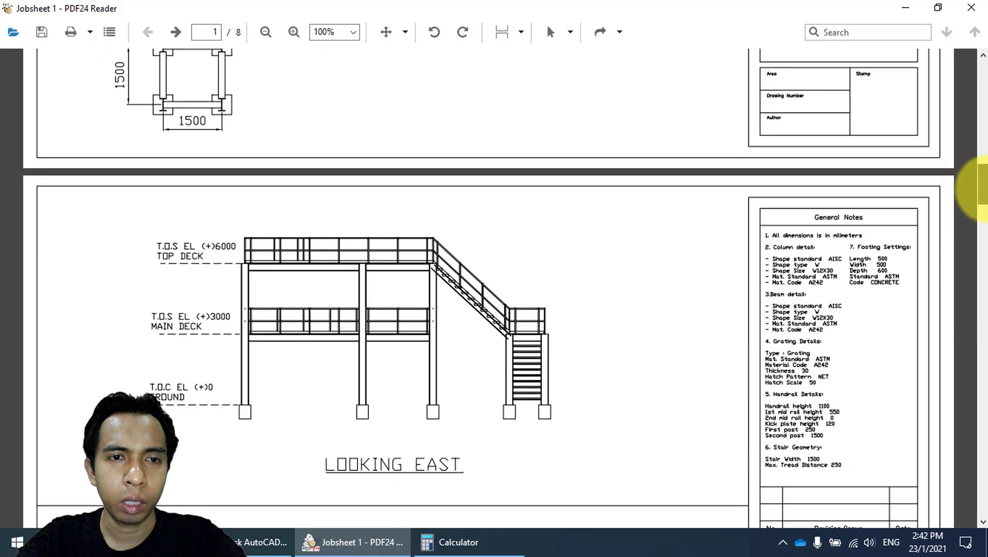
{"action": "left_click", "coordinate": [247, 320]}
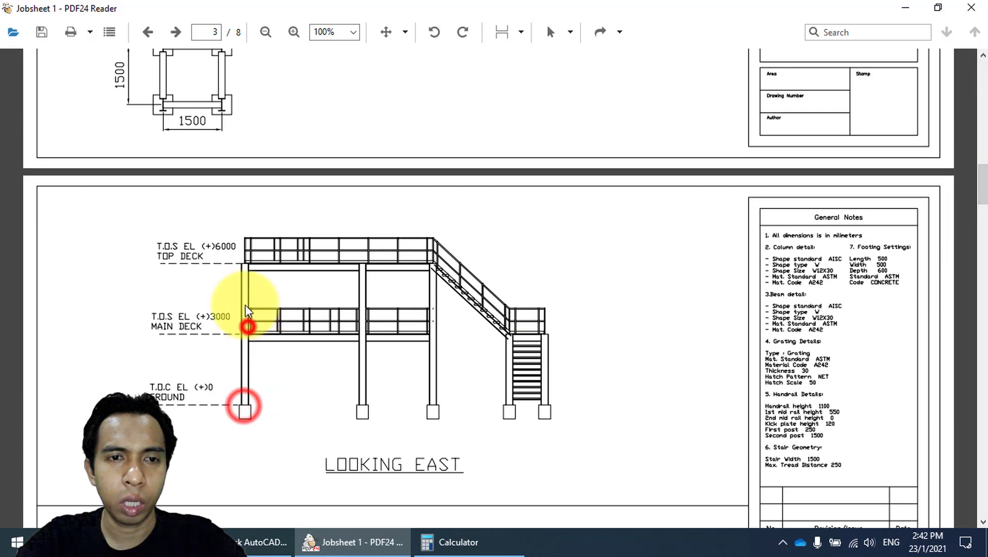
{"action": "left_click", "coordinate": [241, 265]}
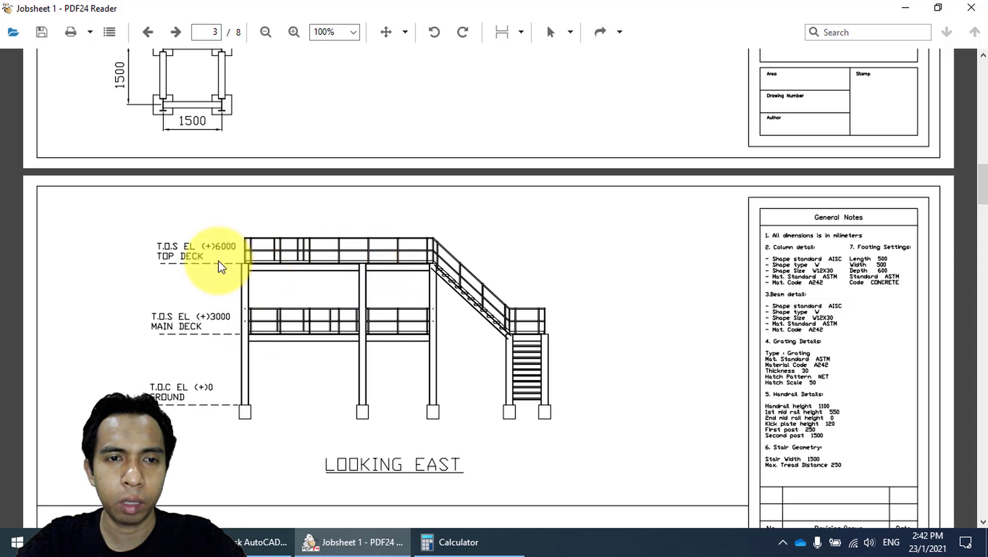
{"action": "left_click", "coordinate": [260, 542]}
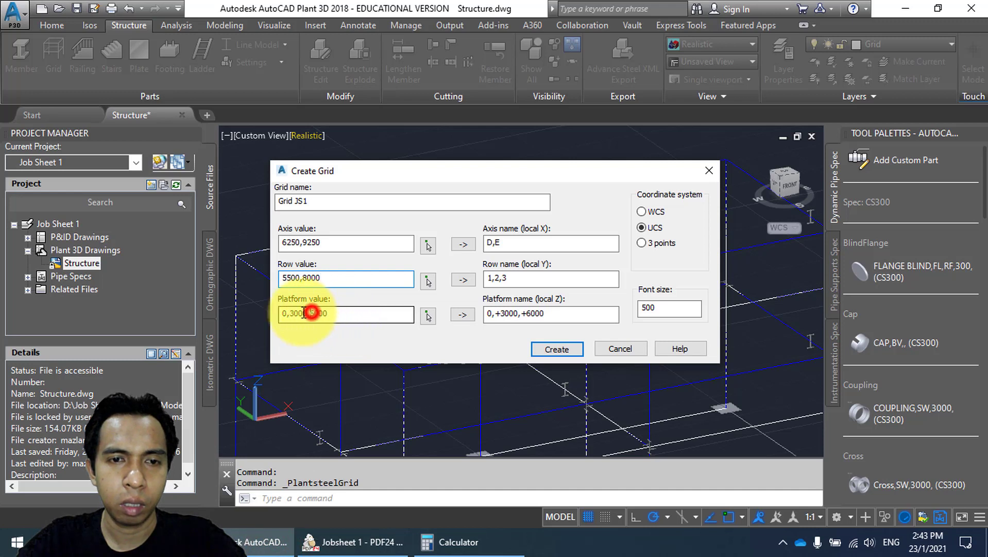
Set the grid's platform value to 6000 and regenerate the platform and row names from their values.
{"action": "left_click_drag", "start_coordinate": [309, 313], "coordinate": [161, 327]}
{"action": "key", "text": "BackSpace"}
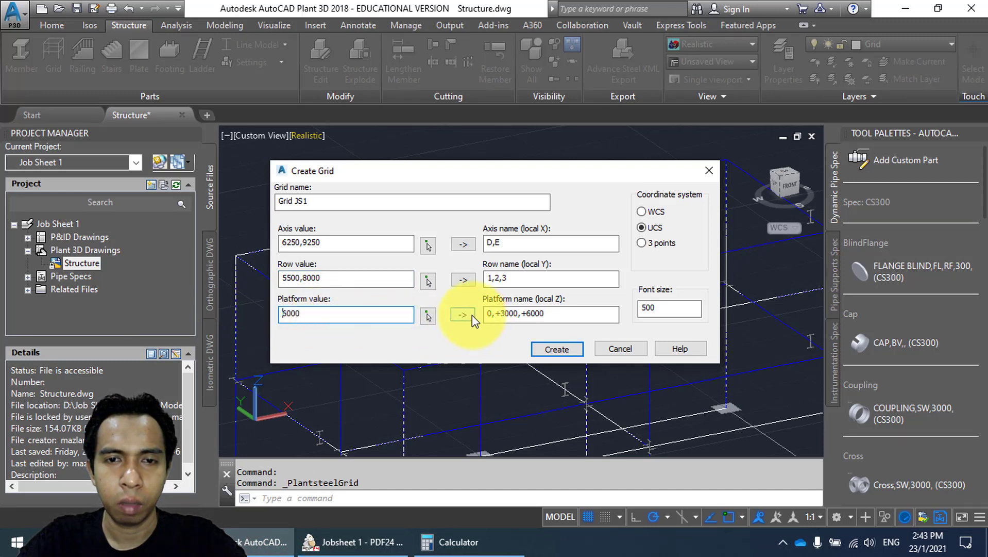
{"action": "left_click", "coordinate": [470, 314]}
{"action": "left_click", "coordinate": [463, 279]}
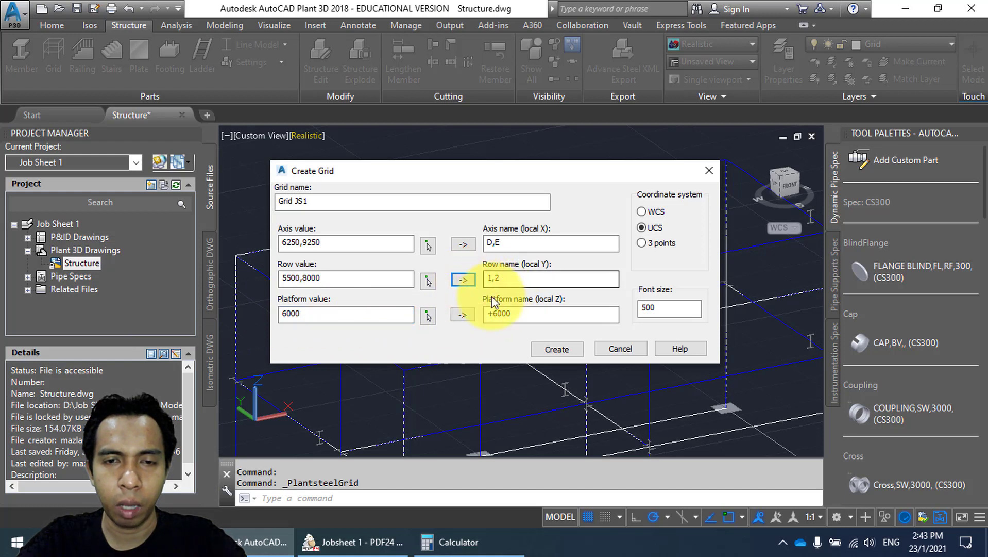
{"action": "left_click", "coordinate": [487, 316]}
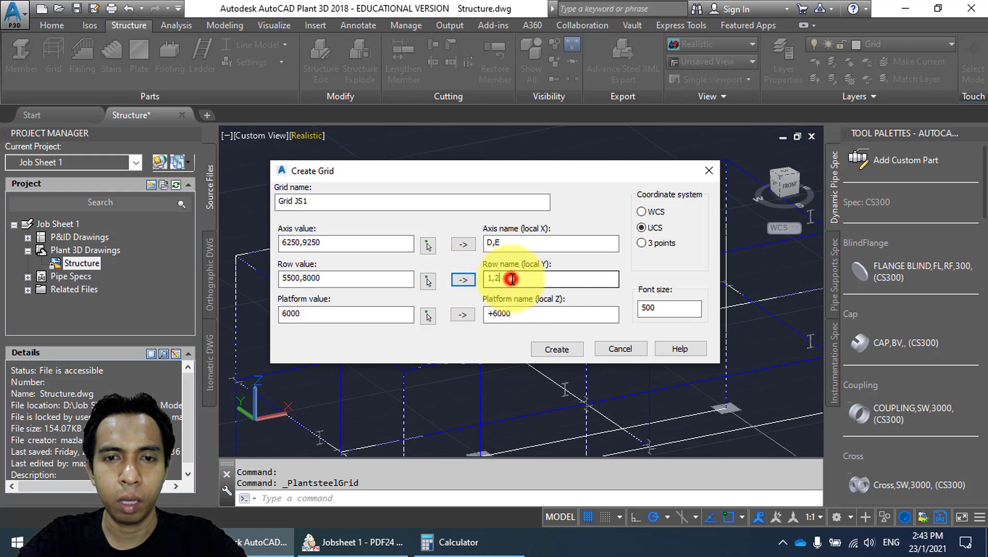
Clear the row names and the platform name so both name fields are empty.
{"action": "left_click_drag", "start_coordinate": [511, 279], "coordinate": [472, 278]}
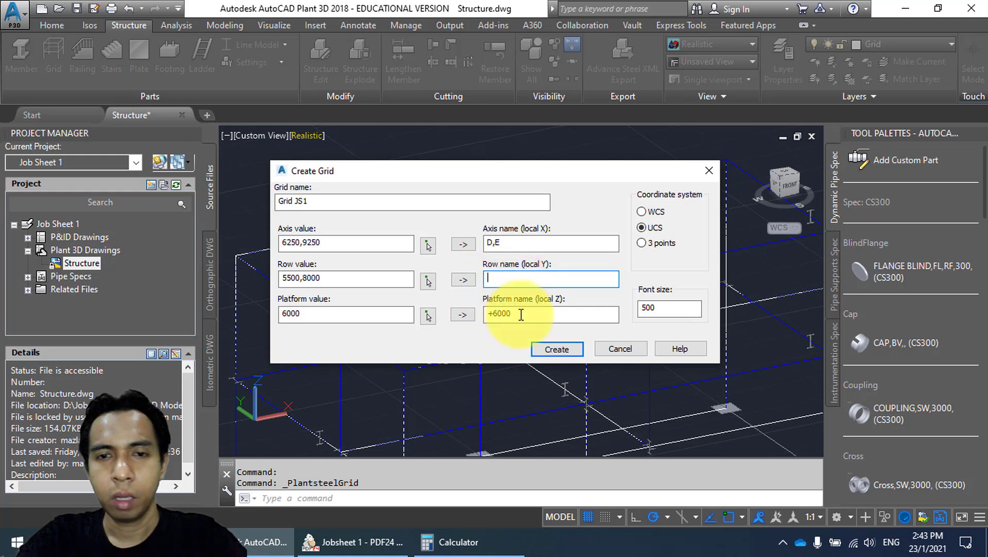
{"action": "left_click_drag", "start_coordinate": [520, 315], "coordinate": [450, 323]}
{"action": "key", "text": "Delete"}
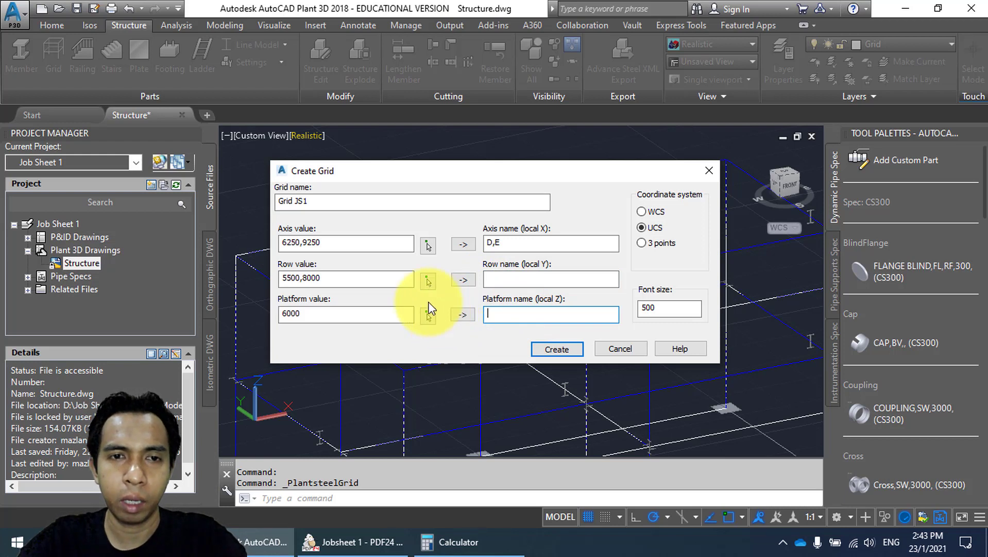
Name the grid Grid2 JS1, set its coordinate system to WCS and create it.
{"action": "left_click", "coordinate": [295, 202]}
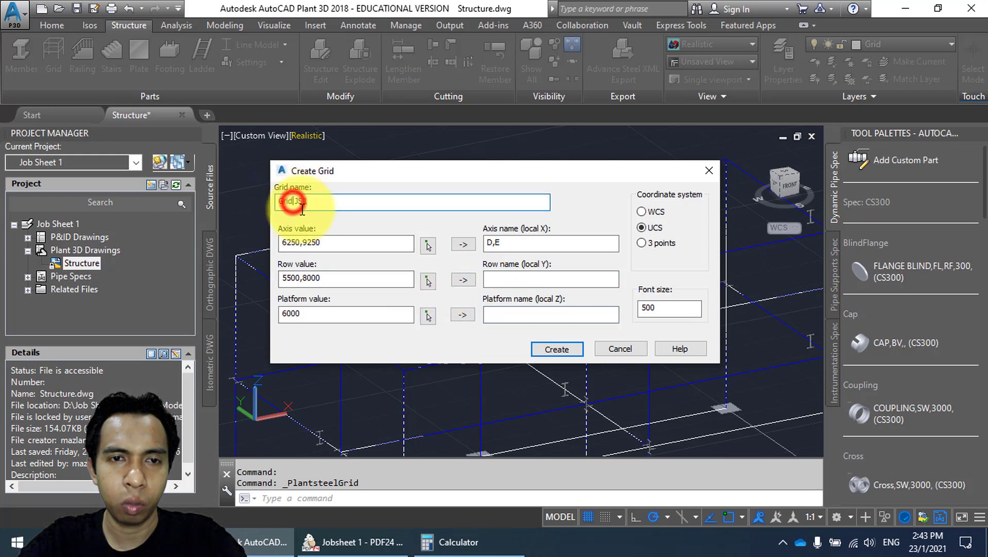
{"action": "type", "text": "2"}
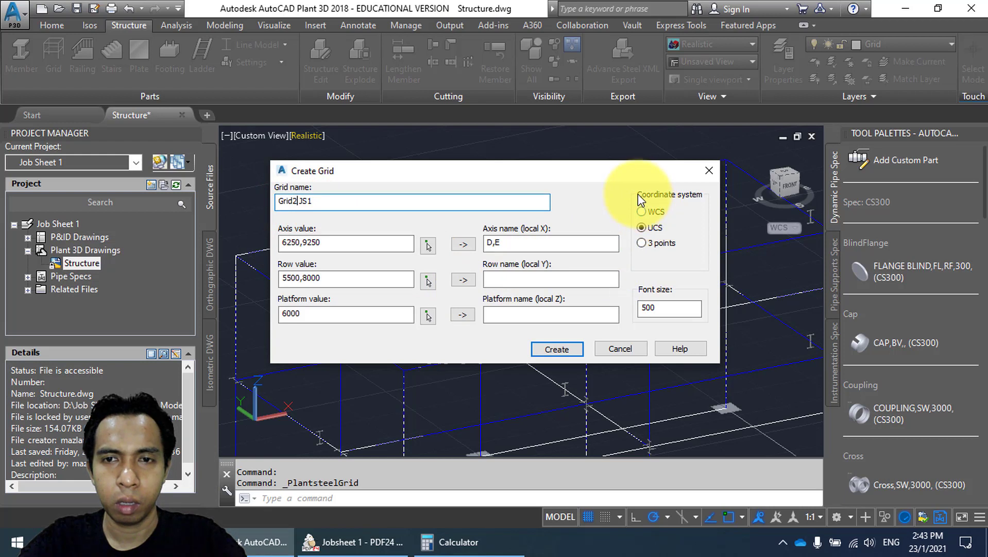
{"action": "left_click", "coordinate": [652, 214]}
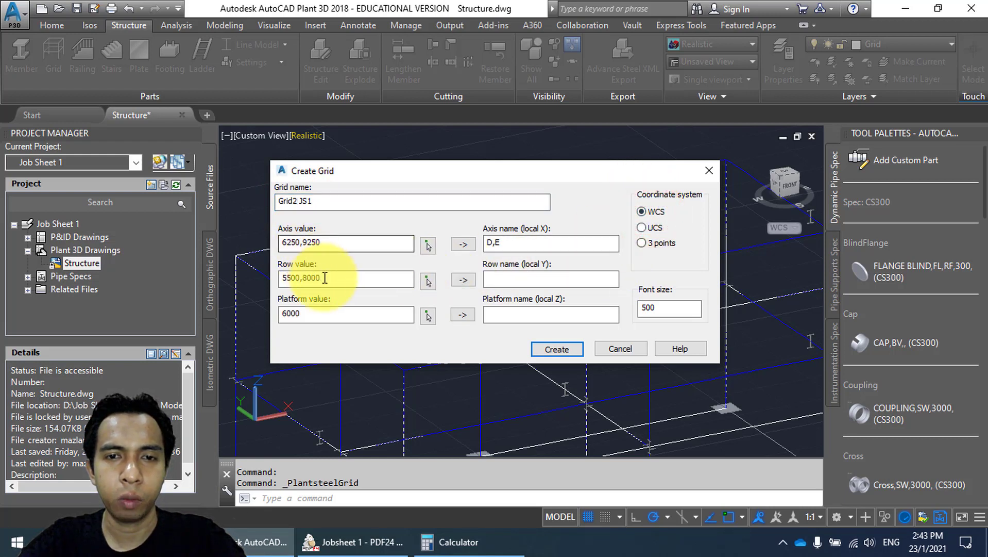
{"action": "left_click", "coordinate": [561, 352]}
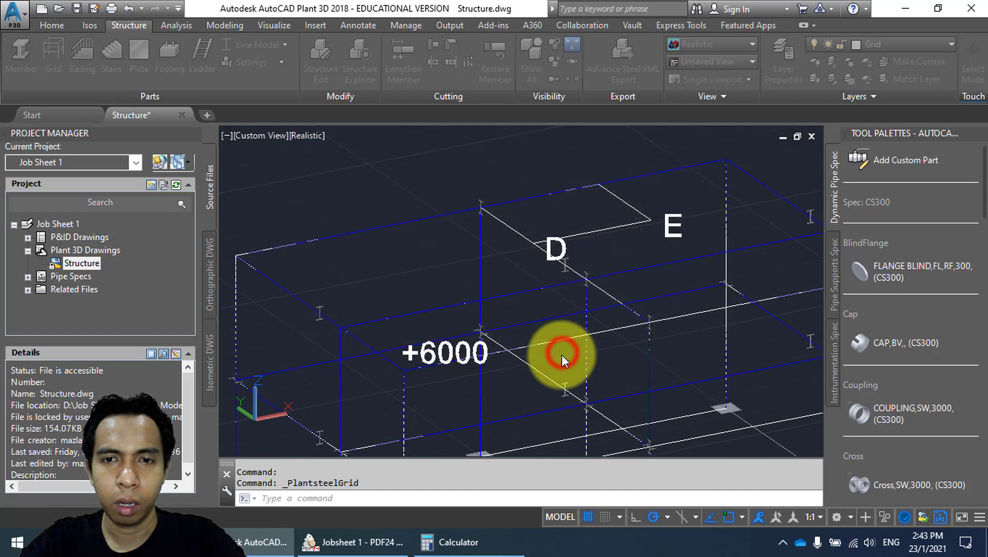
{"action": "left_click", "coordinate": [626, 224]}
{"action": "key", "text": "Escape"}
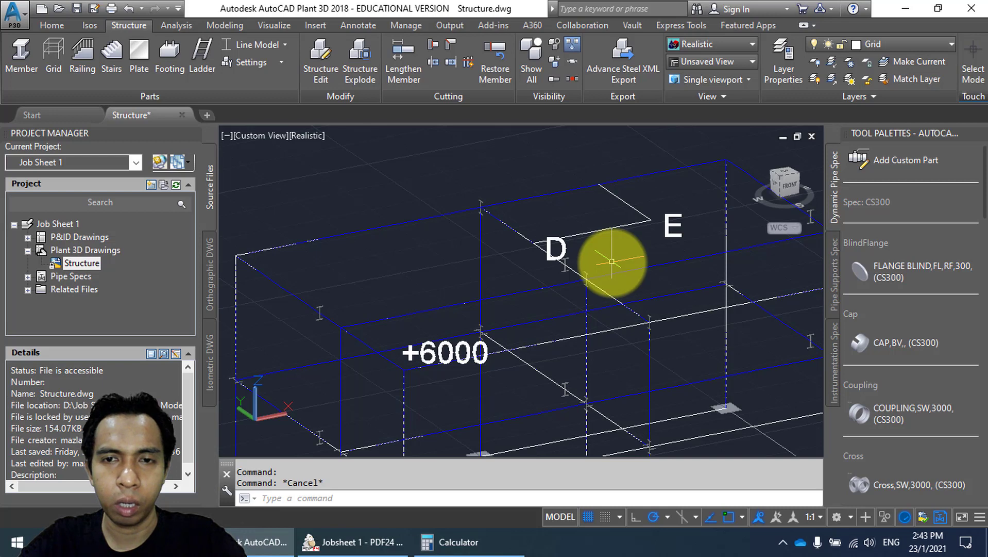
{"action": "scroll", "coordinate": [612, 260], "scroll_direction": "down", "scroll_amount": 3}
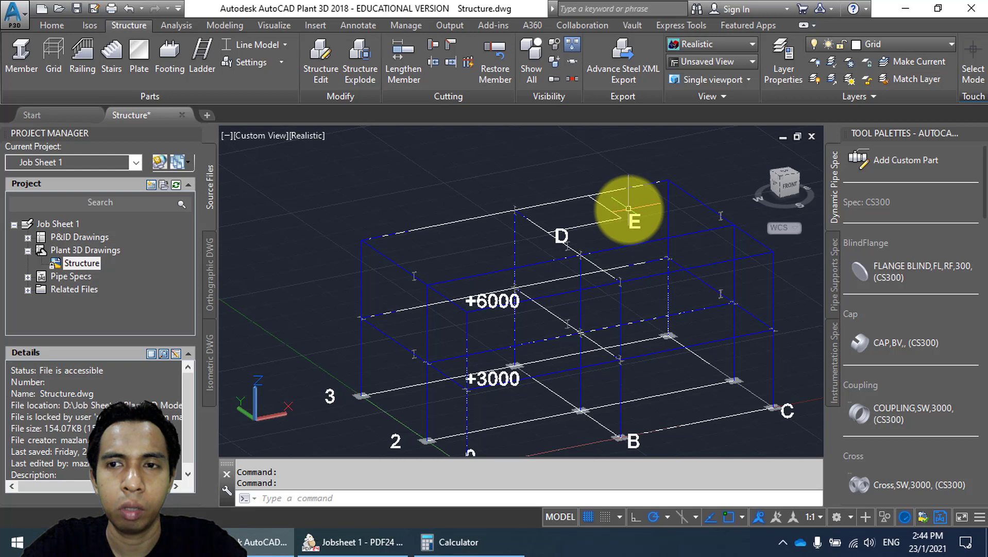
Make Members the current layer and check the extra 3000 and 2500 beams on the Top Deck Framing Plan in PDF24 Reader.
{"action": "left_click", "coordinate": [906, 49]}
{"action": "left_click", "coordinate": [901, 149]}
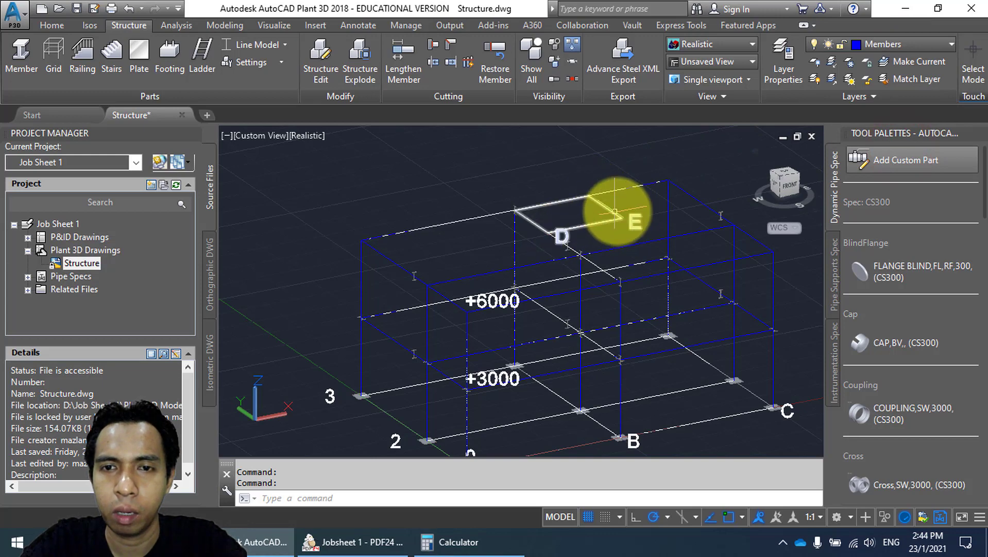
{"action": "left_click", "coordinate": [355, 542]}
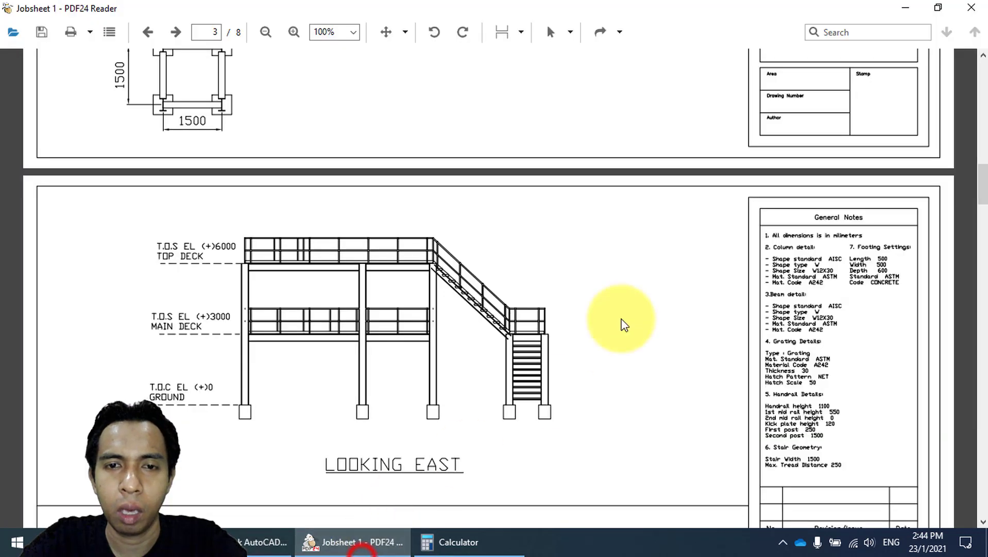
{"action": "left_click_drag", "start_coordinate": [981, 193], "coordinate": [978, 85]}
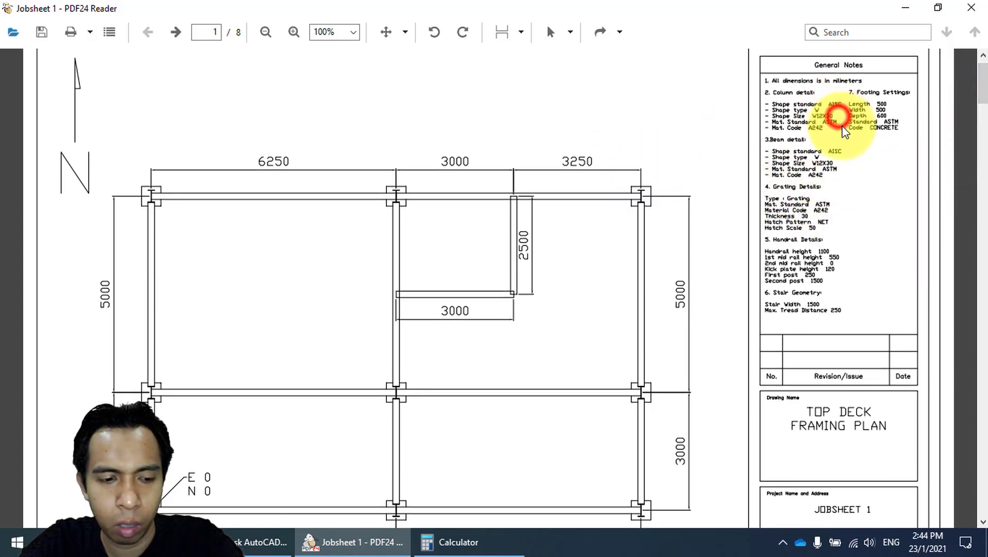
{"action": "scroll", "coordinate": [843, 132], "scroll_direction": "up", "scroll_amount": 3, "text": "ctrl"}
{"action": "left_click_drag", "start_coordinate": [829, 188], "coordinate": [580, 170]}
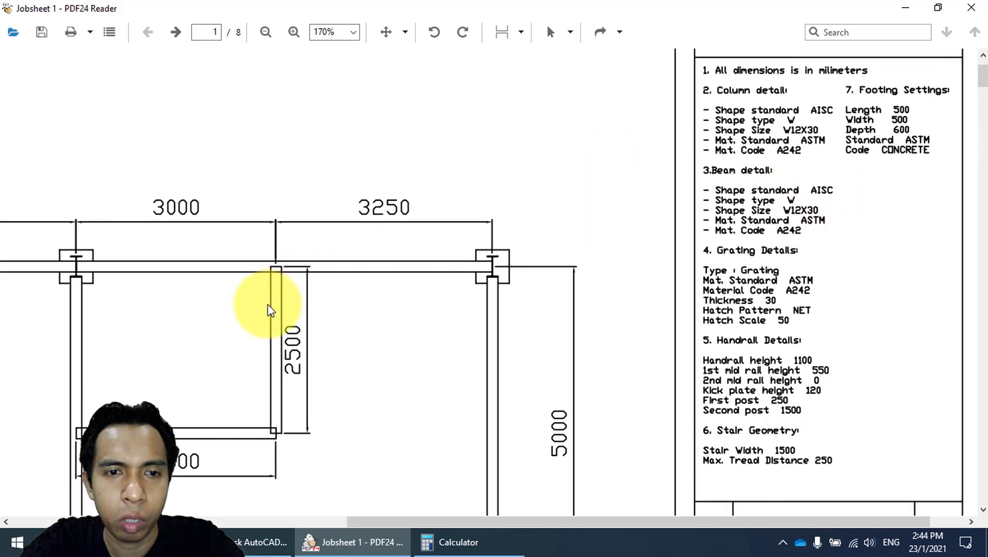
{"action": "left_click_drag", "start_coordinate": [268, 304], "coordinate": [390, 233]}
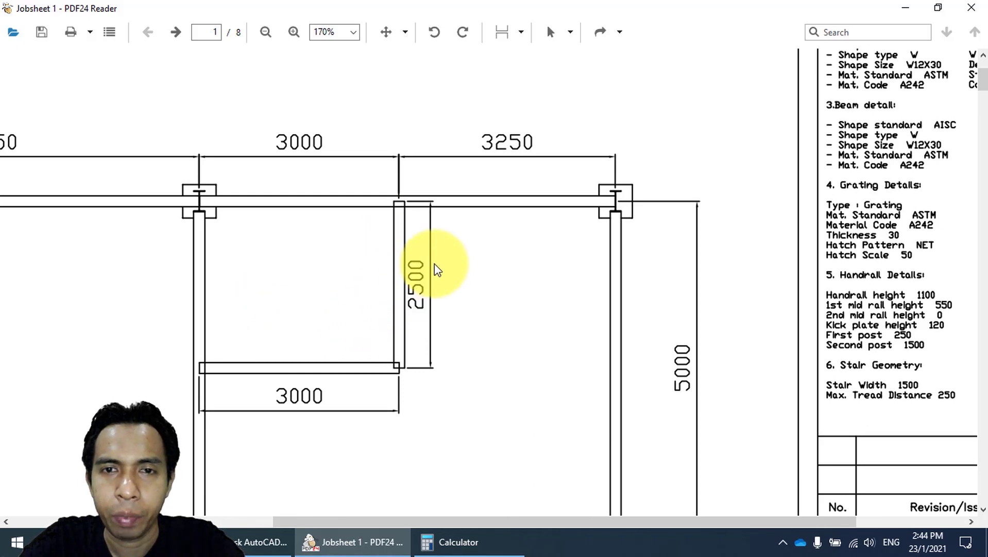
{"action": "left_click_drag", "start_coordinate": [437, 263], "coordinate": [516, 284]}
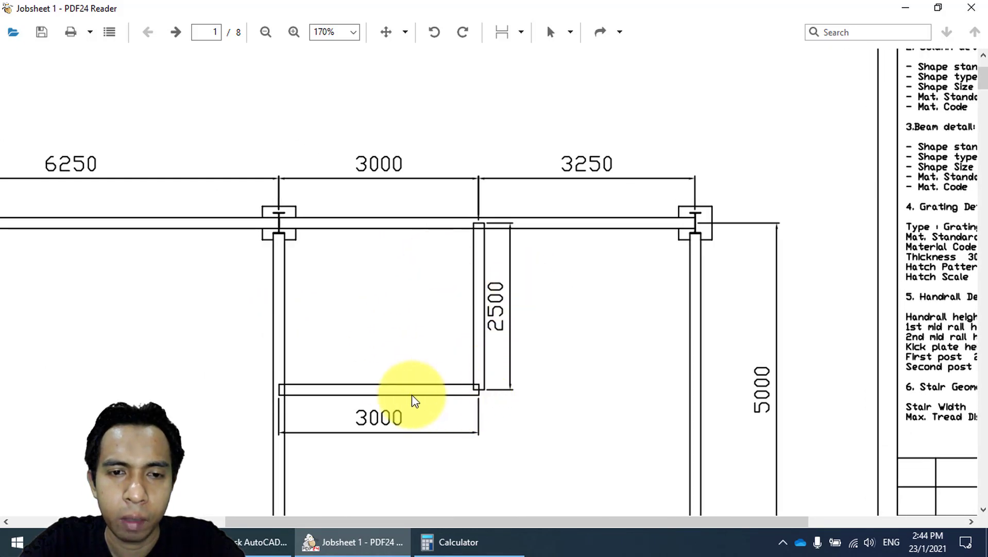
Switch back to AutoCAD Plant 3D and model two connected members on the top deck, along grid line E and across to D.
{"action": "left_click", "coordinate": [260, 542]}
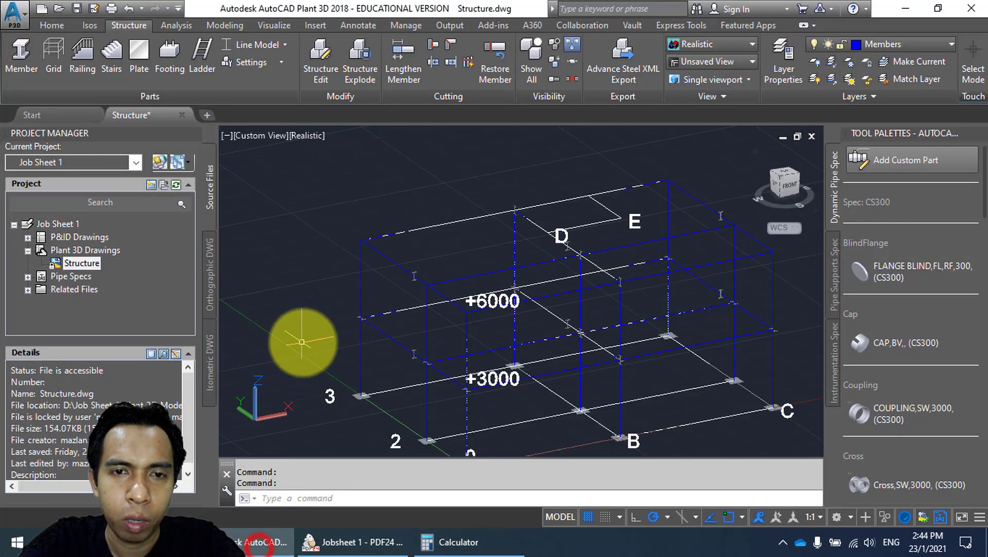
{"action": "left_click", "coordinate": [20, 54]}
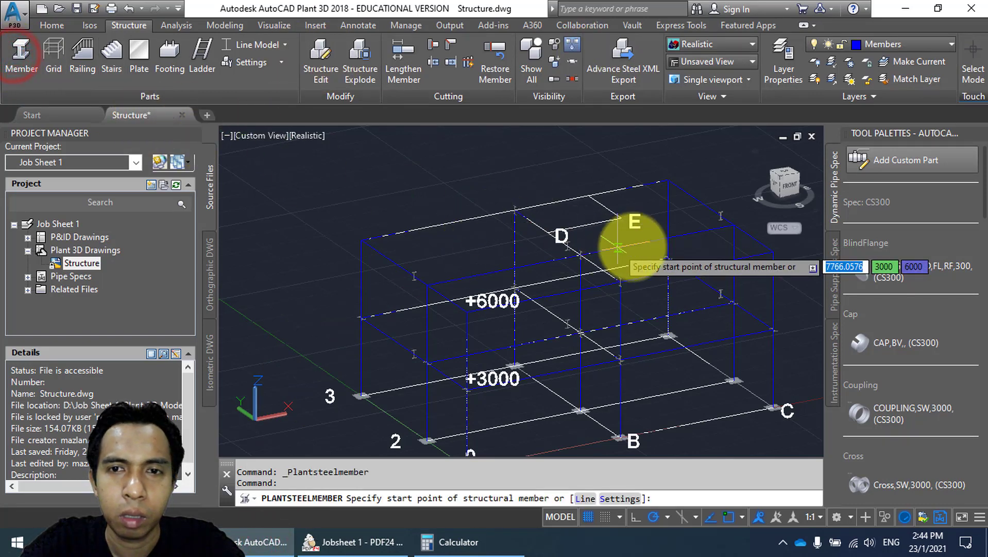
{"action": "scroll", "coordinate": [634, 227], "scroll_direction": "up", "scroll_amount": 3}
{"action": "scroll", "coordinate": [451, 216], "scroll_direction": "up", "scroll_amount": 3}
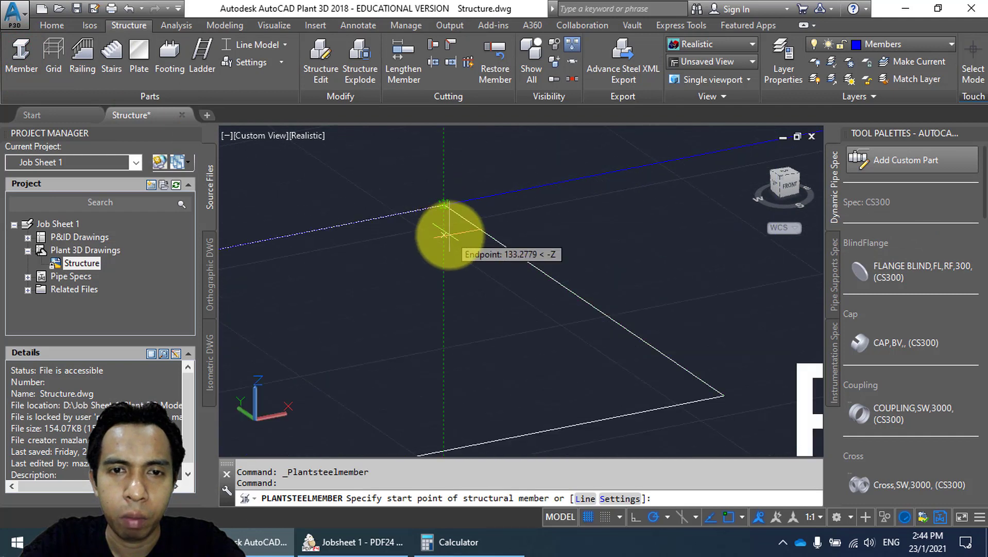
{"action": "left_click", "coordinate": [443, 205]}
{"action": "scroll", "coordinate": [608, 285], "scroll_direction": "up", "scroll_amount": 5}
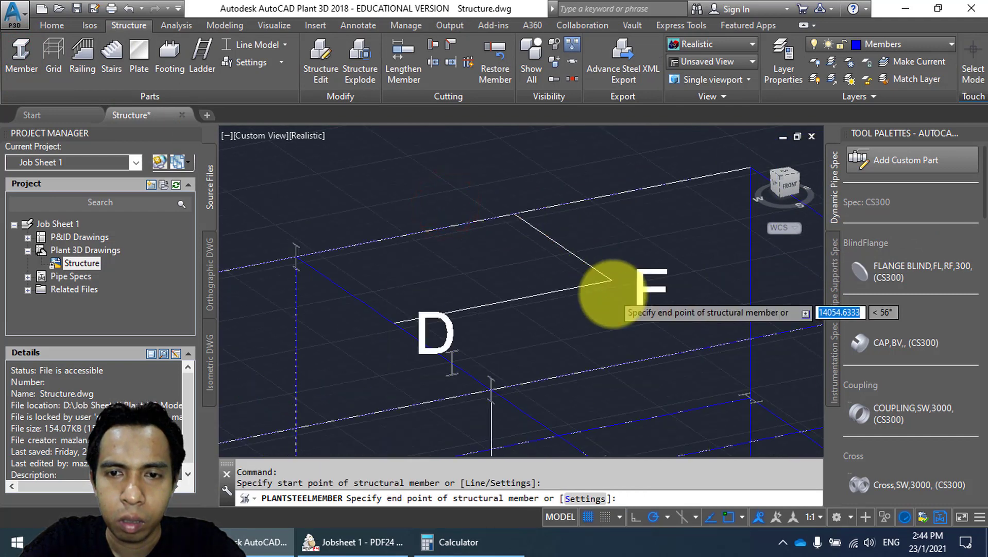
{"action": "scroll", "coordinate": [611, 280], "scroll_direction": "up", "scroll_amount": 2}
{"action": "left_click", "coordinate": [611, 276]}
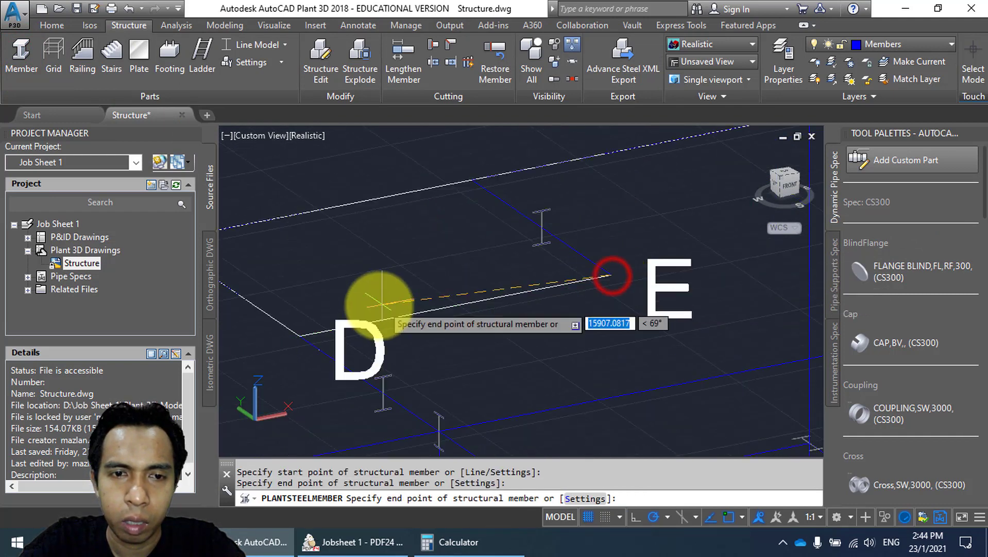
{"action": "left_click", "coordinate": [298, 335]}
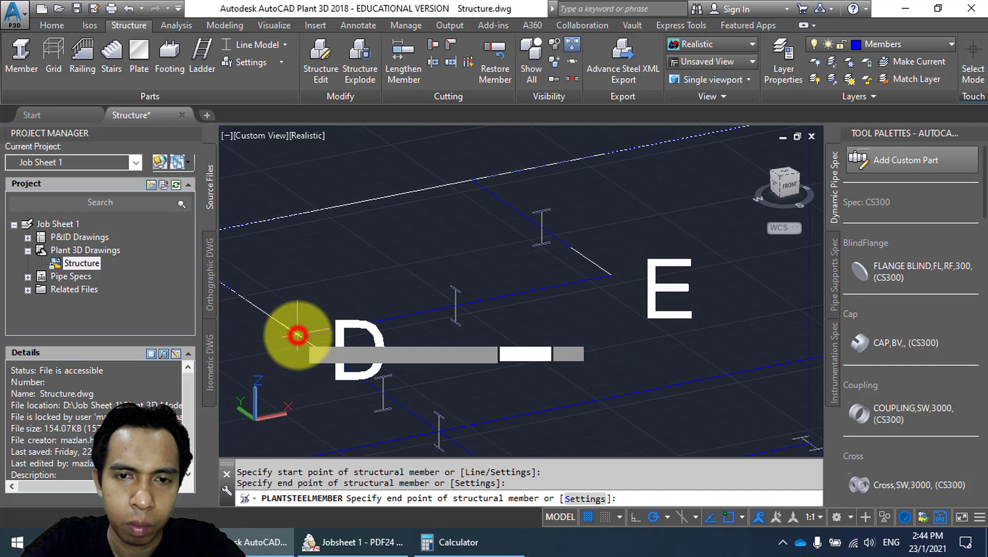
{"action": "key", "text": "Escape"}
{"action": "scroll", "coordinate": [598, 322], "scroll_direction": "down", "scroll_amount": 3}
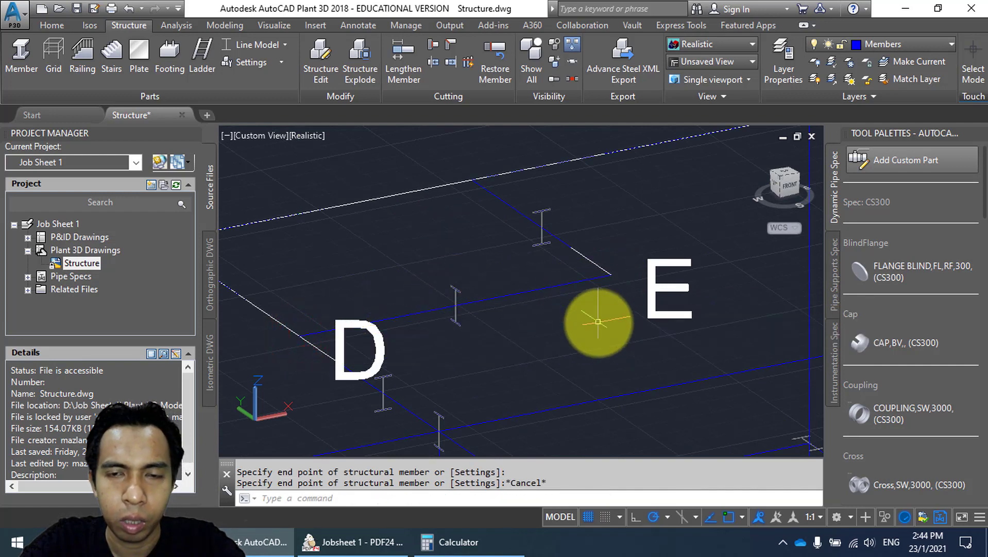
{"action": "scroll", "coordinate": [600, 318], "scroll_direction": "down", "scroll_amount": 5}
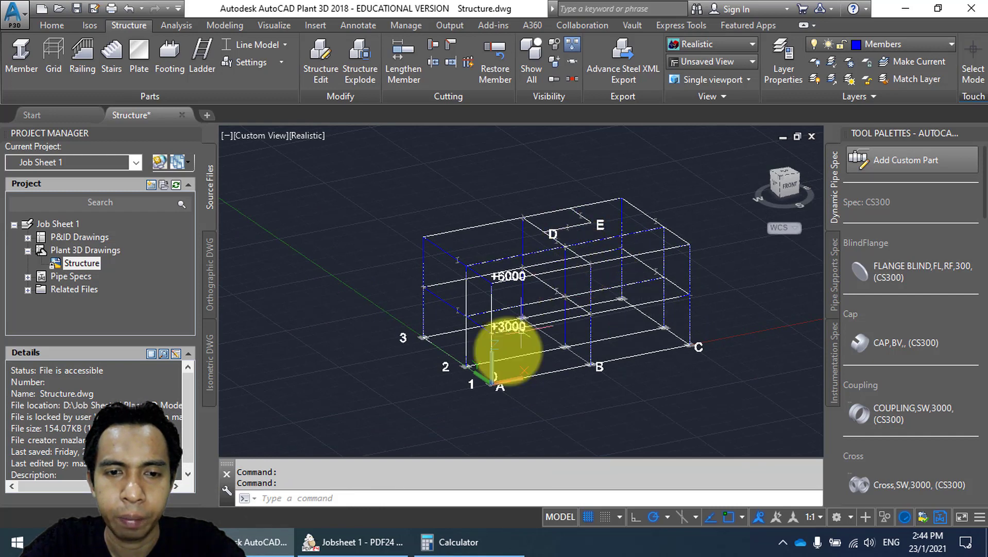
Switch to PDF24 Reader and examine the Main Deck Framing Plan on page 2, including the small stair landing frame.
{"action": "left_click", "coordinate": [385, 553]}
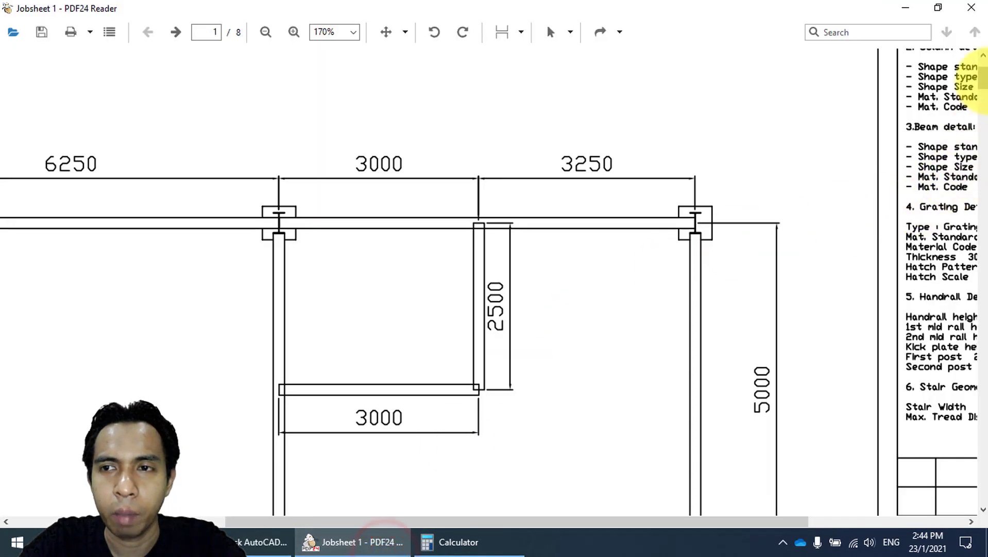
{"action": "left_click_drag", "start_coordinate": [984, 80], "coordinate": [984, 136]}
{"action": "scroll", "coordinate": [635, 213], "scroll_direction": "down", "scroll_amount": 4, "text": "ctrl"}
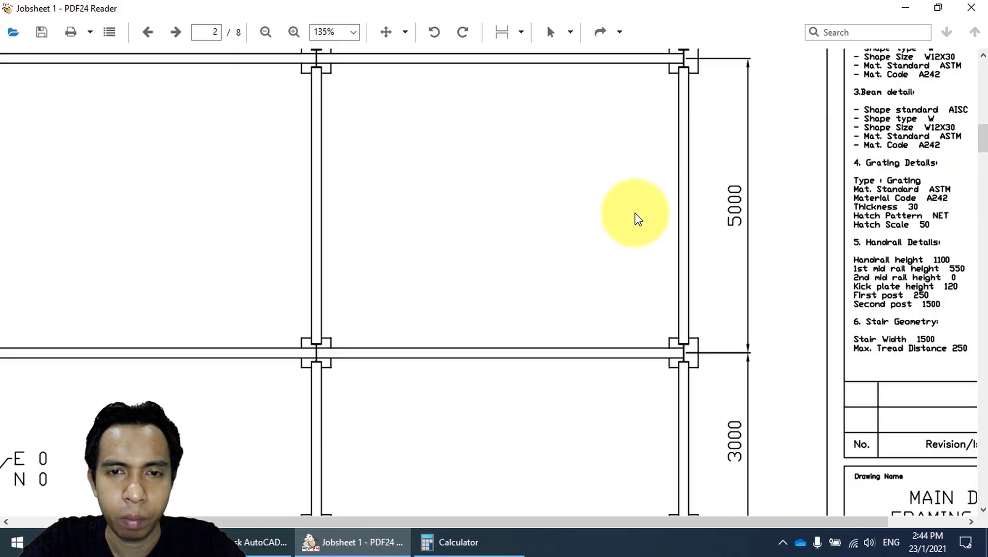
{"action": "scroll", "coordinate": [541, 224], "scroll_direction": "up", "scroll_amount": 1}
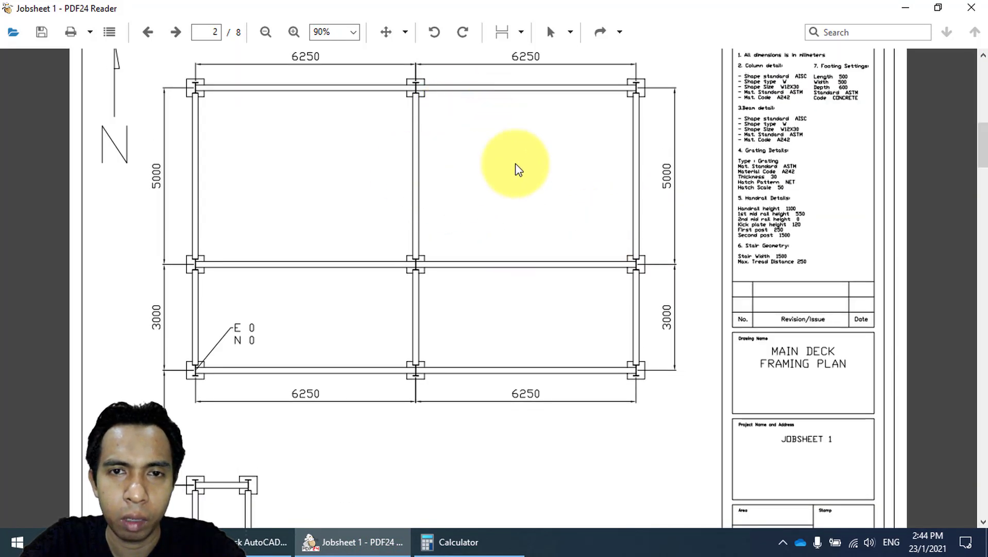
{"action": "scroll", "coordinate": [463, 231], "scroll_direction": "down", "scroll_amount": 4}
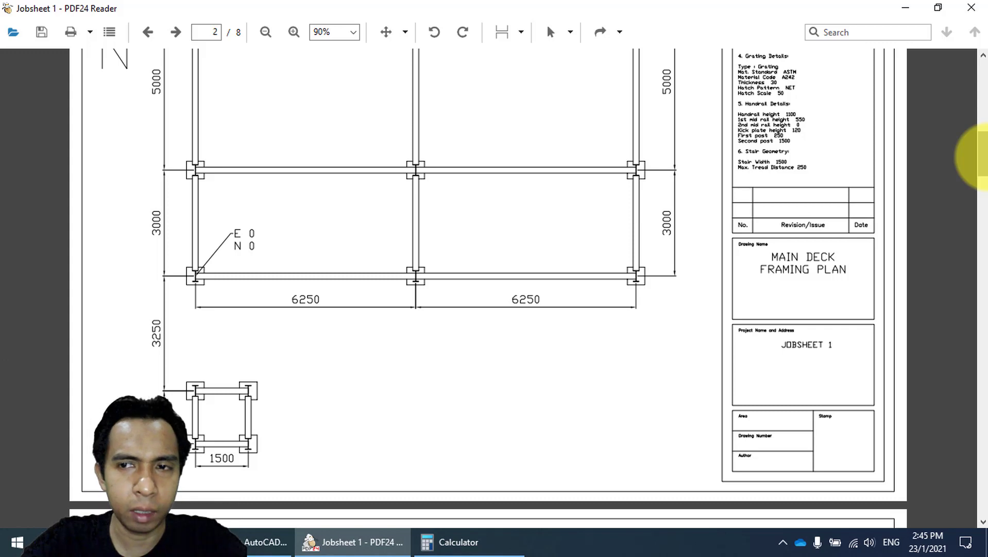
Examine the stair landing in the Top View and Looking North elevation, and its offset dimensions on the Main Deck Framing Plan.
{"action": "left_click_drag", "start_coordinate": [984, 157], "coordinate": [985, 270]}
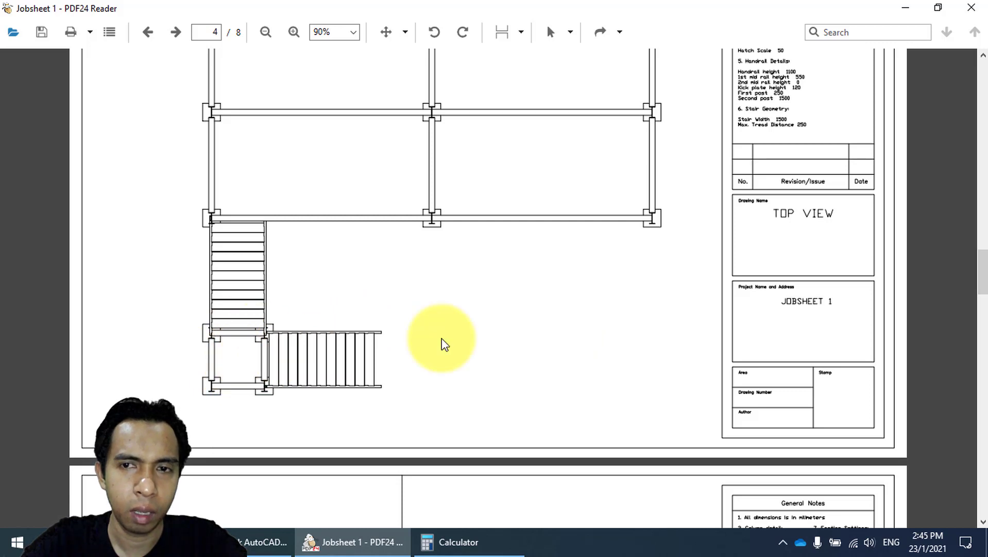
{"action": "left_click_drag", "start_coordinate": [981, 265], "coordinate": [984, 154]}
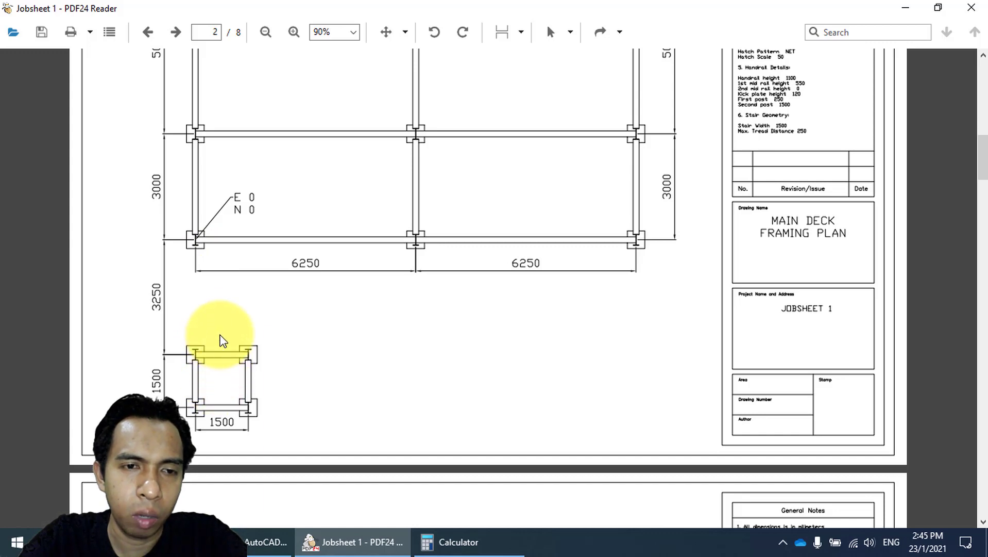
{"action": "mouse_move", "coordinate": [982, 165]}
{"action": "left_mouse_down"}
{"action": "mouse_move", "coordinate": [981, 236]}
{"action": "mouse_move", "coordinate": [981, 220]}
{"action": "left_mouse_up"}
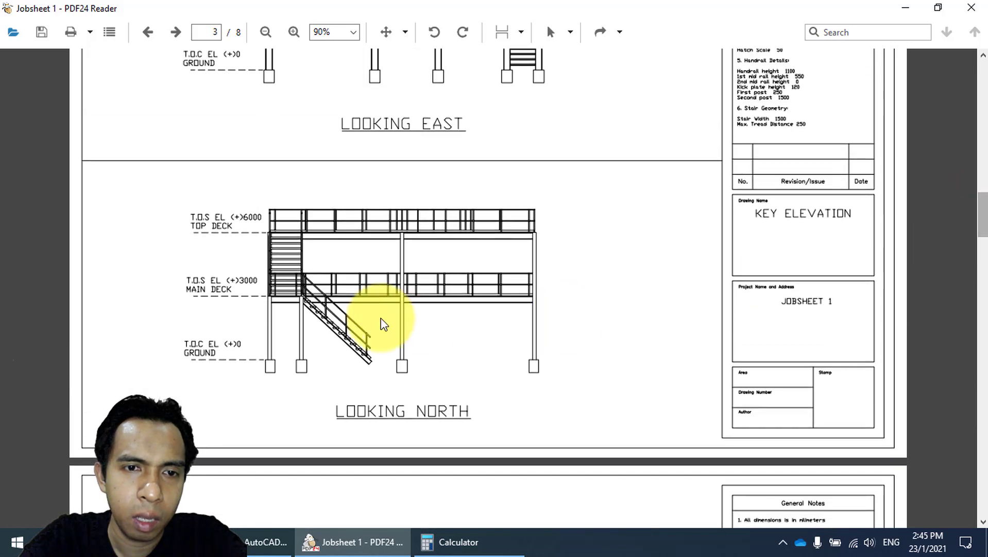
{"action": "scroll", "coordinate": [298, 328], "scroll_direction": "up", "scroll_amount": 1}
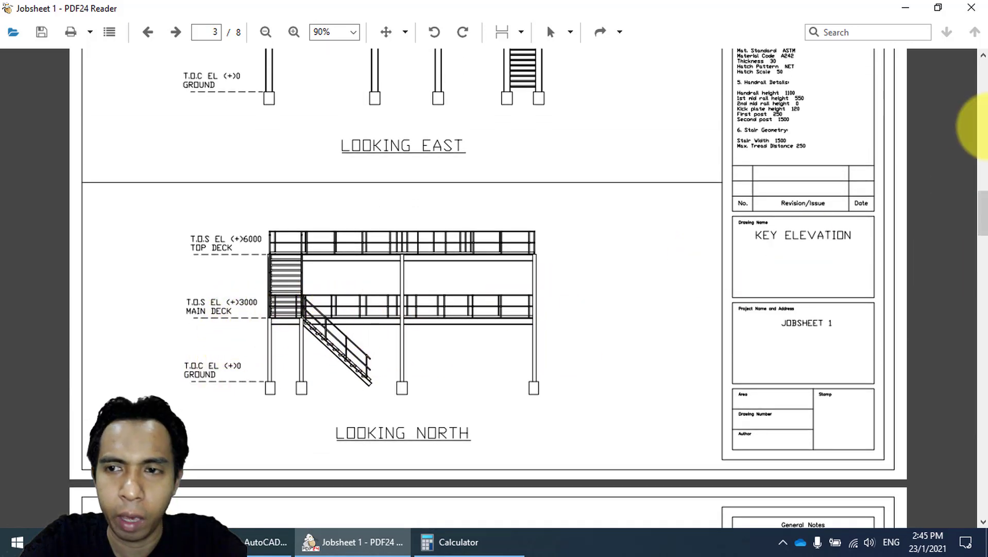
{"action": "left_click_drag", "start_coordinate": [981, 203], "coordinate": [979, 149]}
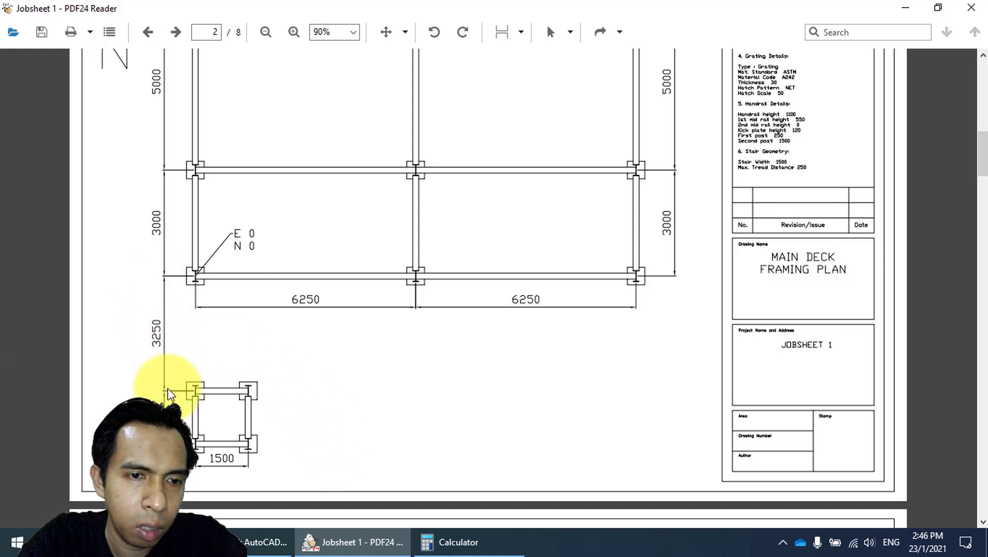
{"action": "left_click", "coordinate": [159, 346]}
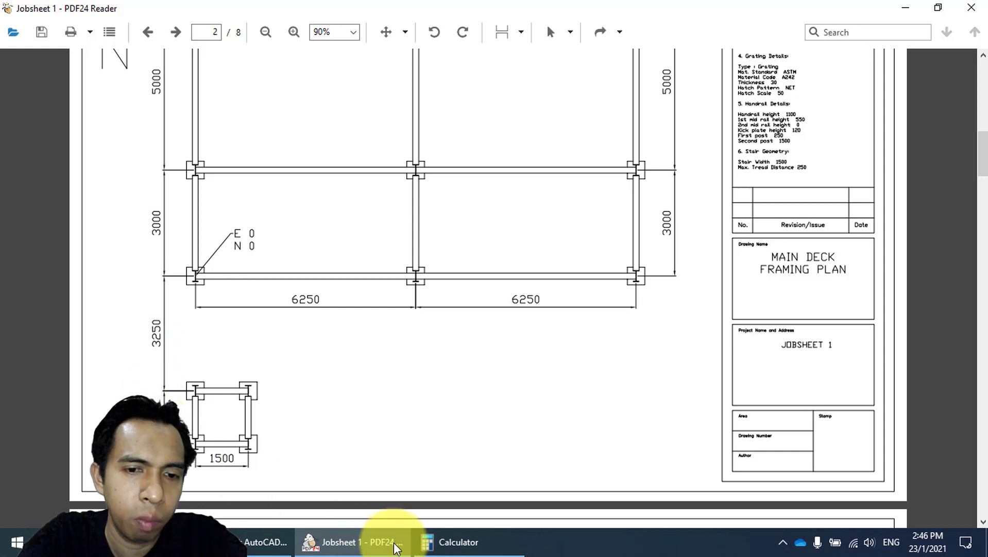
Switch to Calculator, add the 3250 and 1500 landing dimensions, and copy the sum.
{"action": "left_click", "coordinate": [454, 542]}
{"action": "left_click_drag", "start_coordinate": [759, 115], "coordinate": [643, 105]}
{"action": "left_click", "coordinate": [684, 253]}
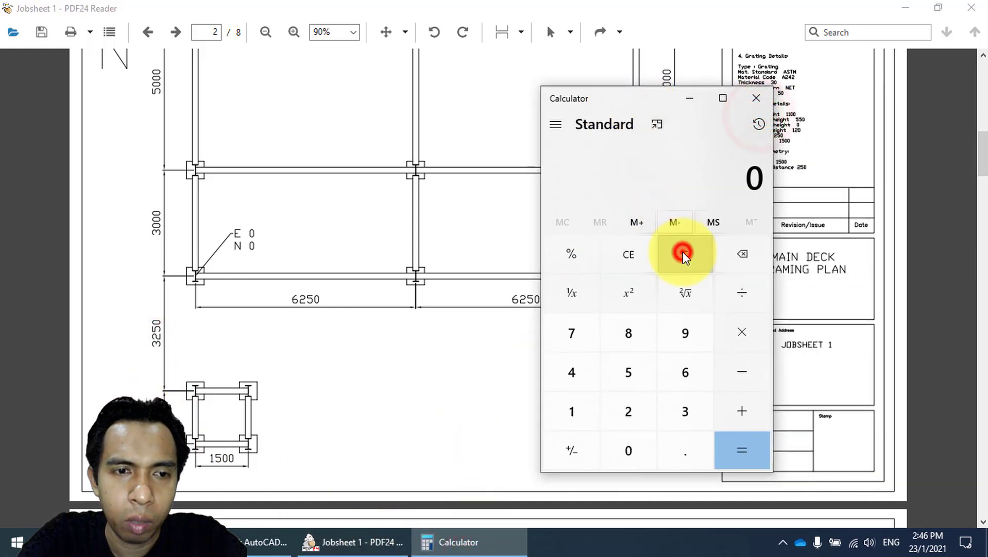
{"action": "left_click", "coordinate": [677, 403]}
{"action": "left_click", "coordinate": [631, 405]}
{"action": "left_click", "coordinate": [632, 377]}
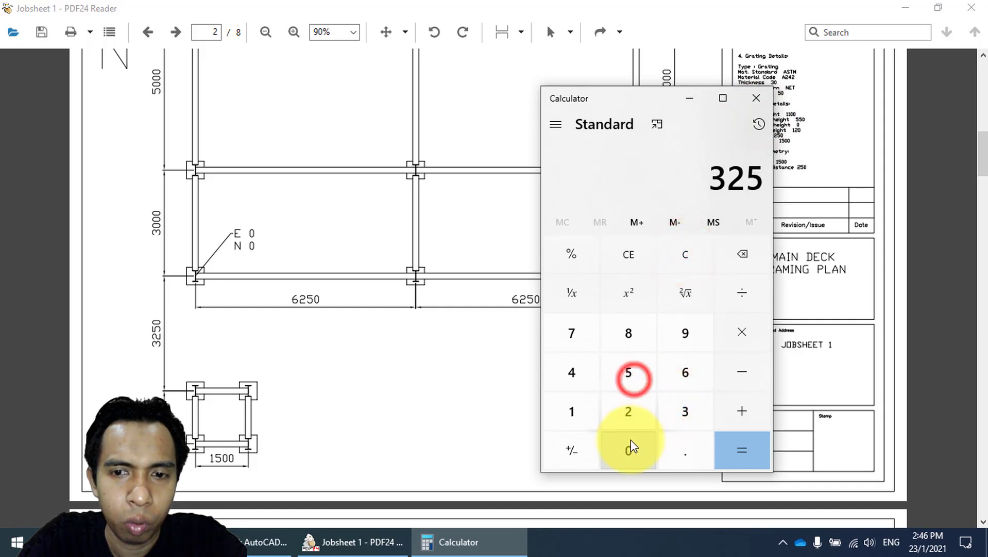
{"action": "left_click", "coordinate": [630, 442]}
{"action": "left_click", "coordinate": [740, 410]}
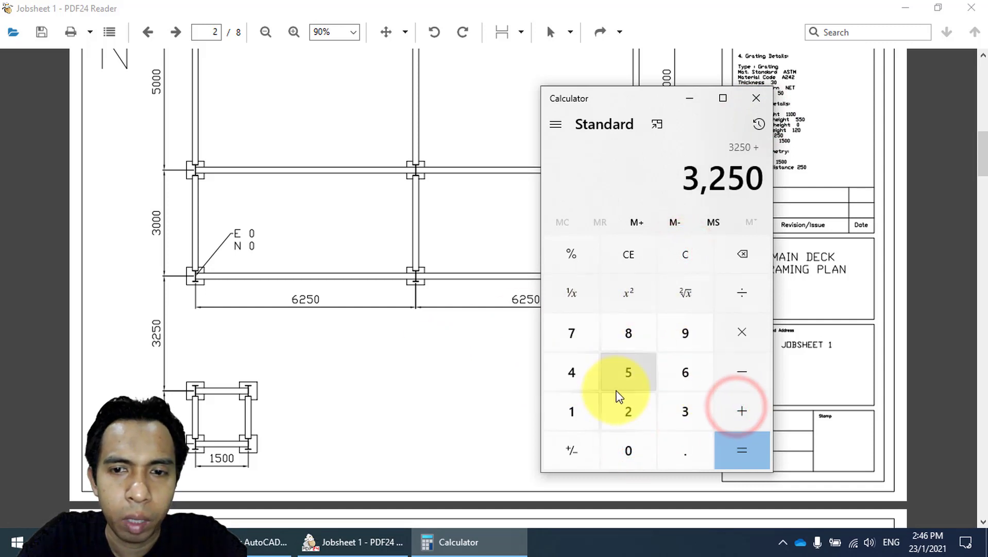
{"action": "left_click", "coordinate": [572, 411]}
{"action": "left_click", "coordinate": [634, 378]}
{"action": "left_click", "coordinate": [633, 447]}
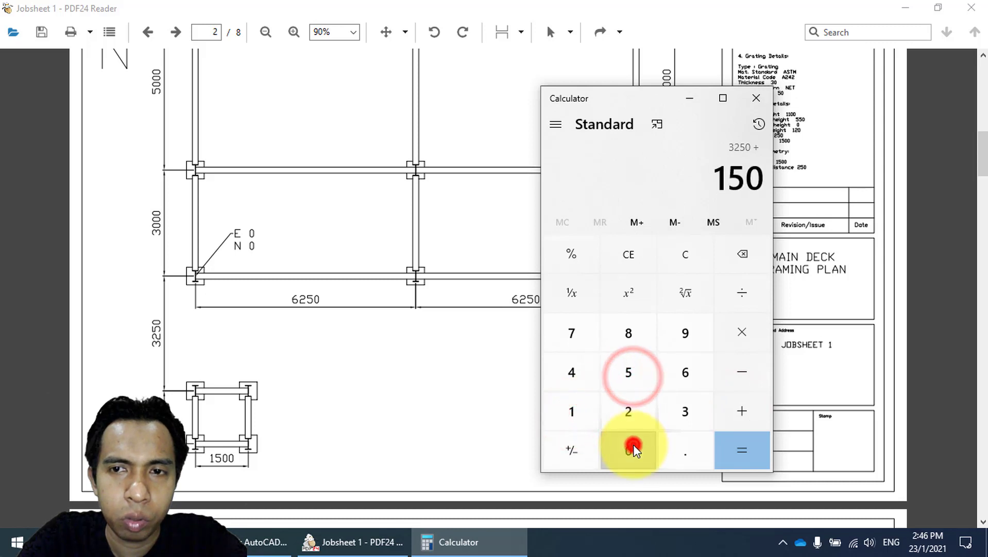
{"action": "left_click", "coordinate": [633, 444]}
{"action": "left_click", "coordinate": [741, 445]}
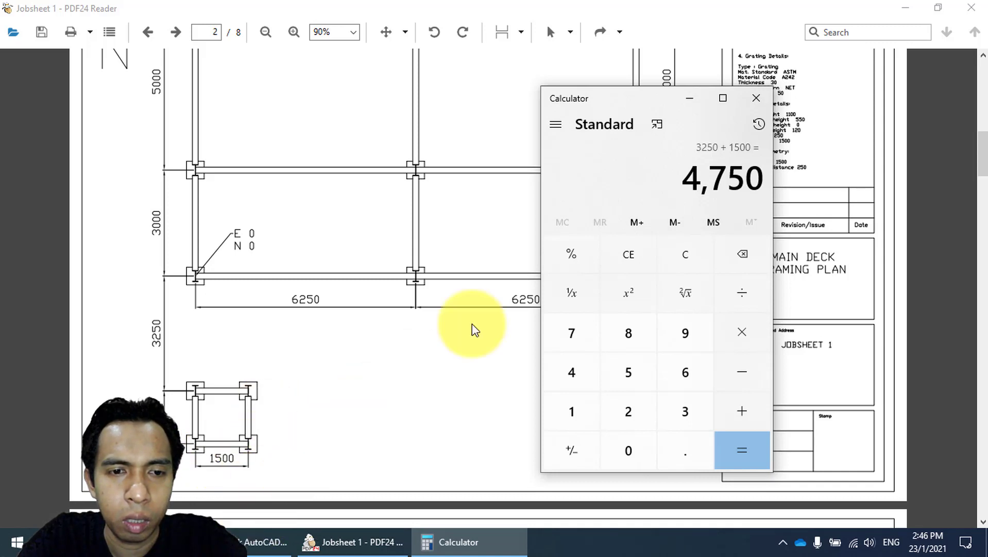
{"action": "left_click_drag", "start_coordinate": [684, 180], "coordinate": [768, 183]}
{"action": "right_click", "coordinate": [756, 195]}
{"action": "left_click", "coordinate": [774, 193]}
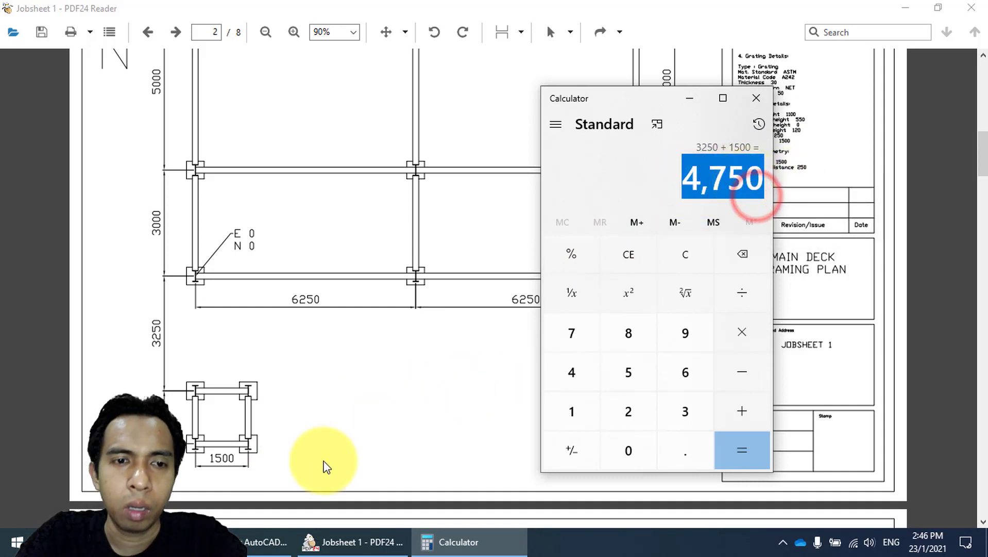
Switch to AutoCAD Plant 3D and make Grid the current layer.
{"action": "left_click", "coordinate": [264, 540]}
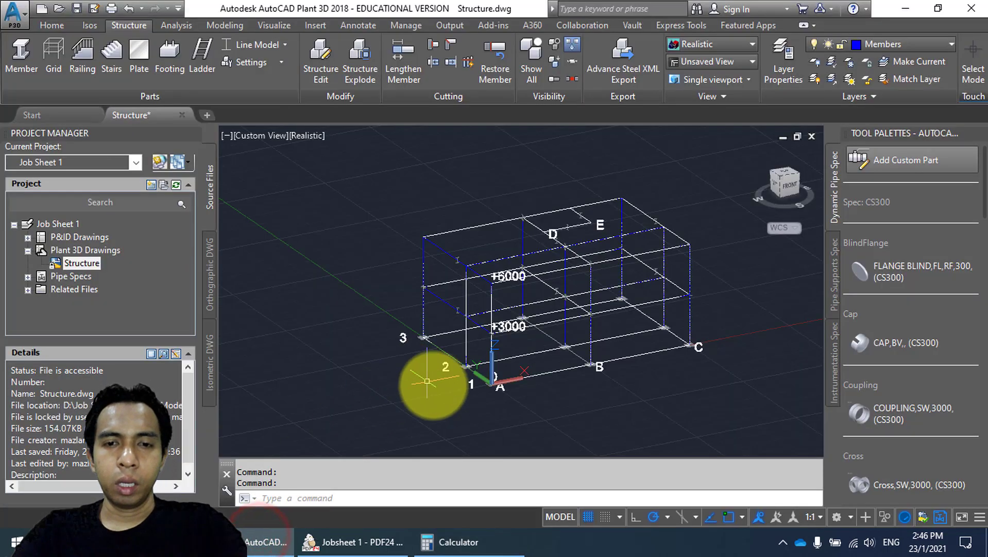
{"action": "middle_click_drag", "start_coordinate": [560, 404], "coordinate": [532, 338]}
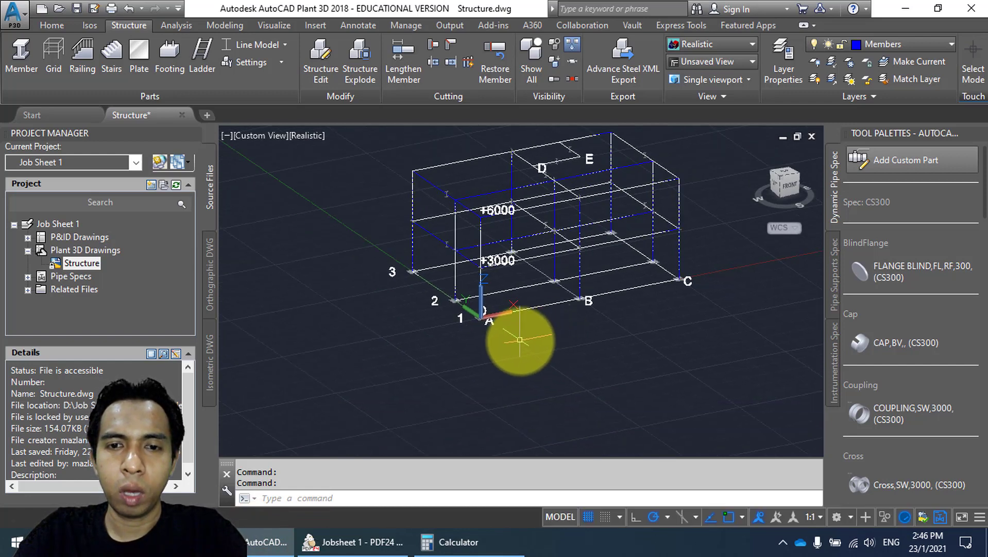
{"action": "left_click", "coordinate": [937, 46]}
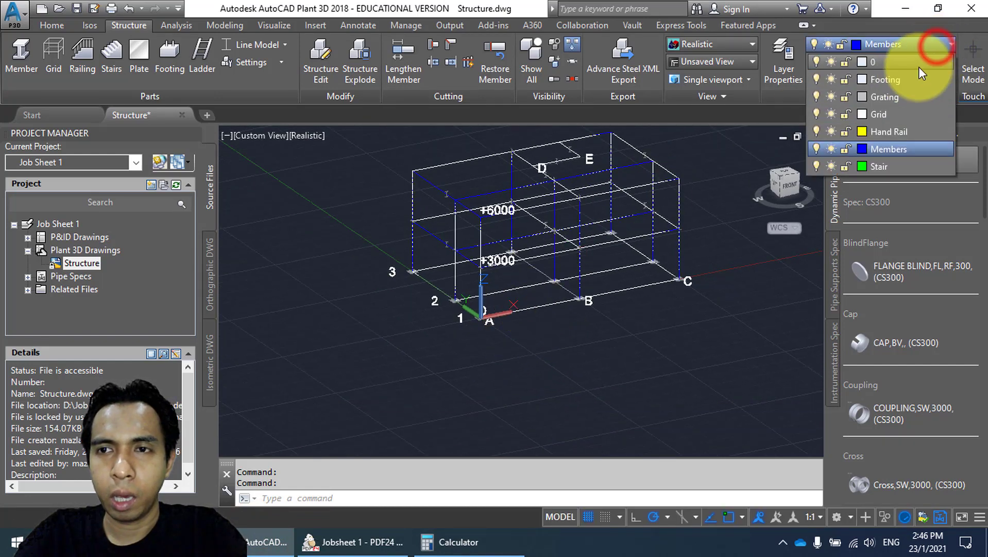
{"action": "left_click", "coordinate": [889, 116]}
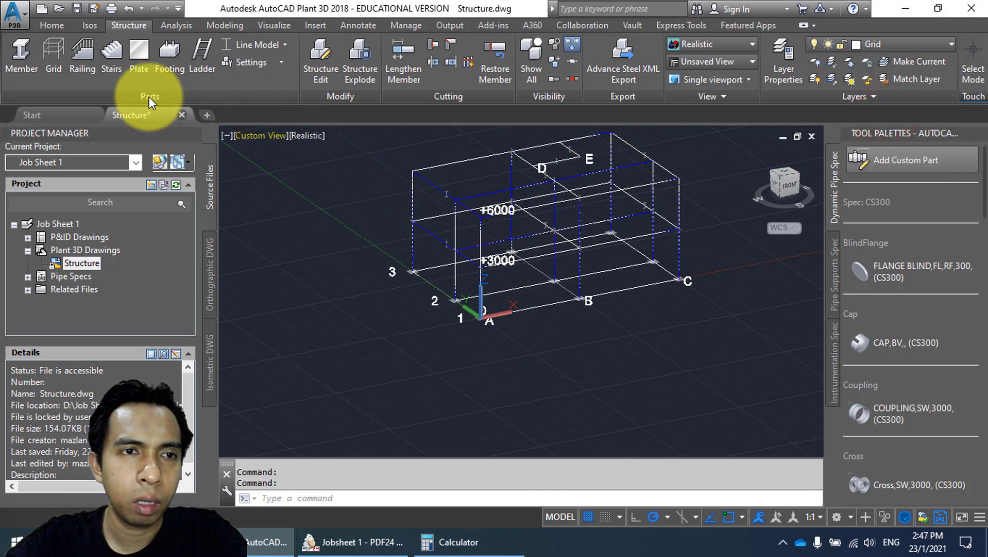
Start a new structural grid for the stair landing and name it Grid3 JS1.
{"action": "left_click", "coordinate": [58, 56]}
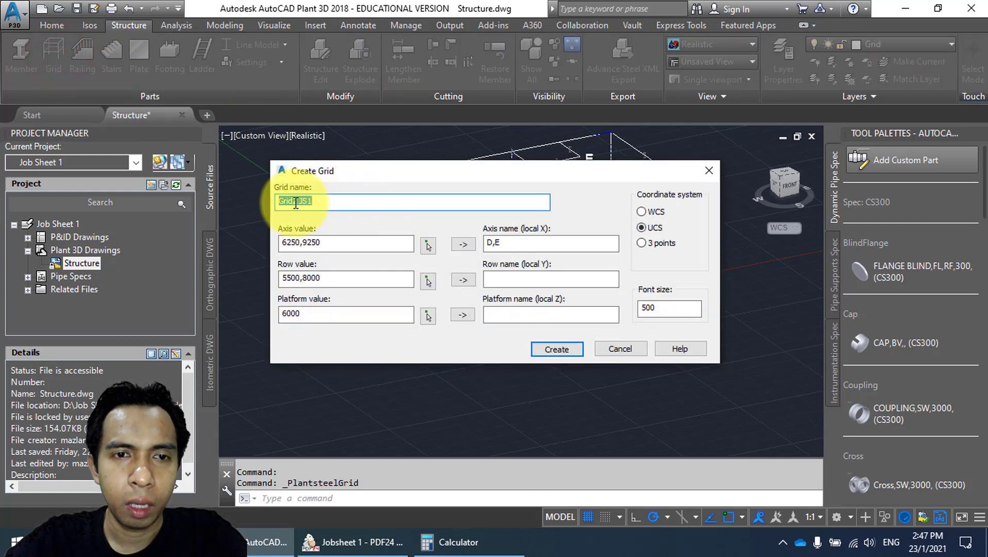
{"action": "left_click_drag", "start_coordinate": [293, 200], "coordinate": [296, 205]}
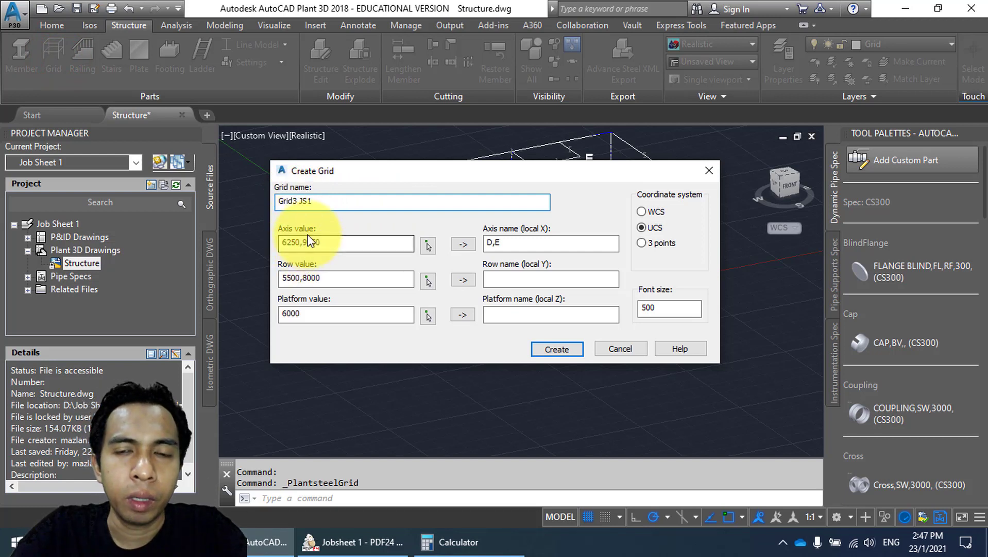
{"action": "left_click_drag", "start_coordinate": [393, 171], "coordinate": [441, 320]}
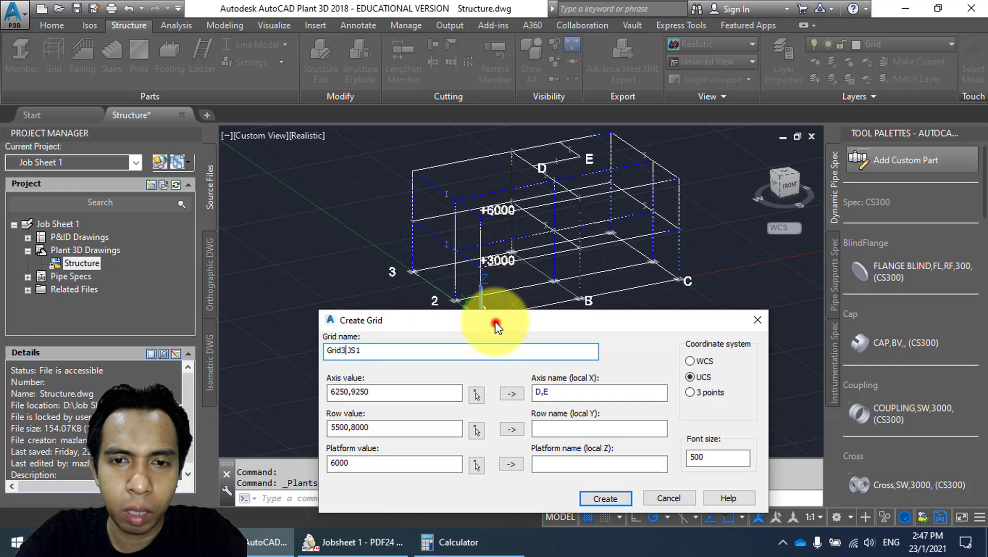
{"action": "left_click_drag", "start_coordinate": [496, 325], "coordinate": [426, 211]}
Switch to PDF24 Reader and examine the stair landing in the Top View and the Looking North elevation.
{"action": "left_click", "coordinate": [354, 542]}
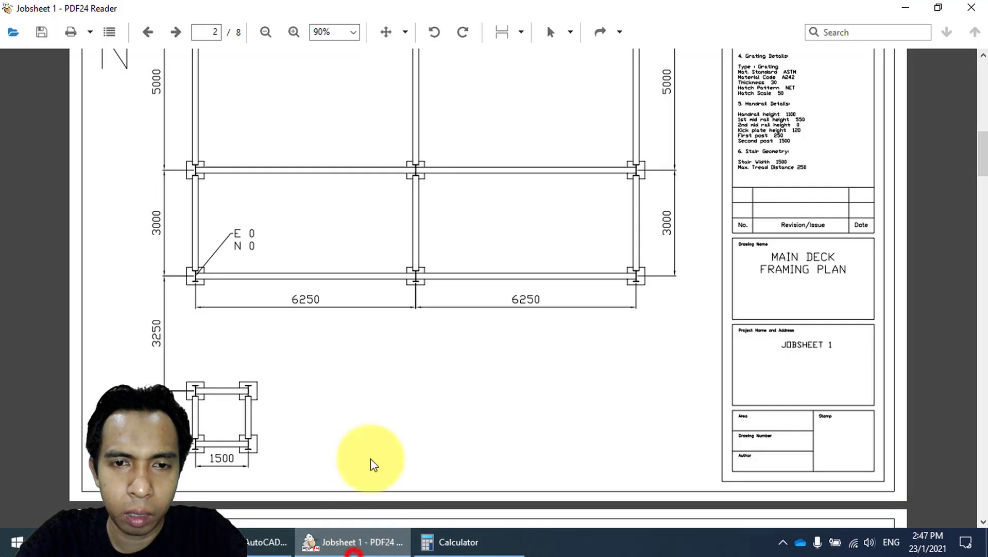
{"action": "left_click_drag", "start_coordinate": [981, 157], "coordinate": [982, 275]}
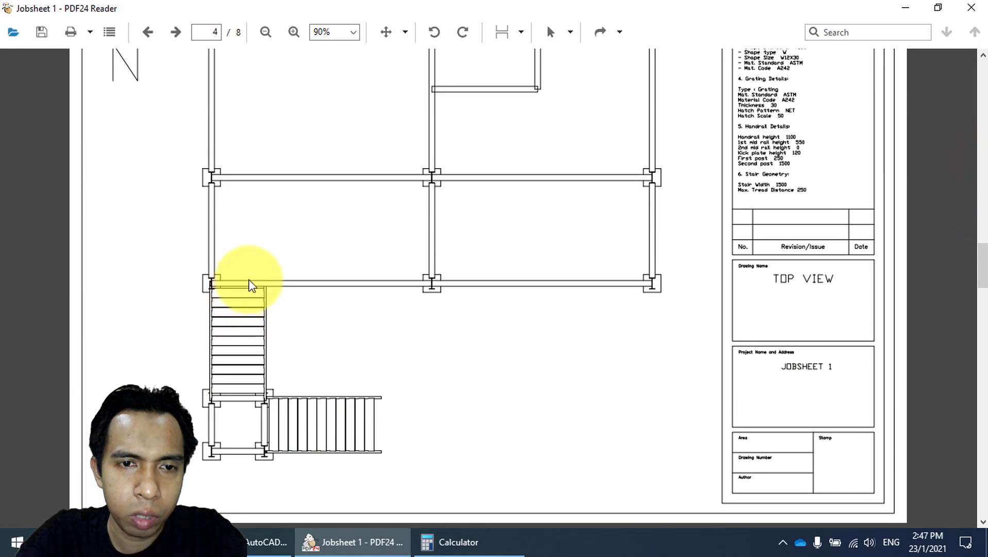
{"action": "left_click_drag", "start_coordinate": [983, 263], "coordinate": [983, 206]}
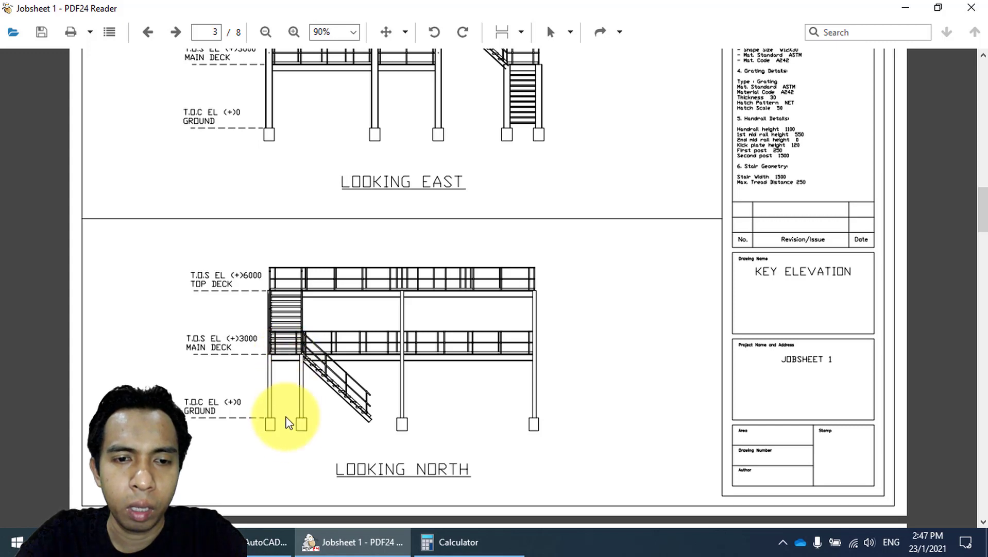
Switch back to AutoCAD Plant 3D and set the axis values of Grid3 JS1 to 0,1500.
{"action": "left_click", "coordinate": [282, 539]}
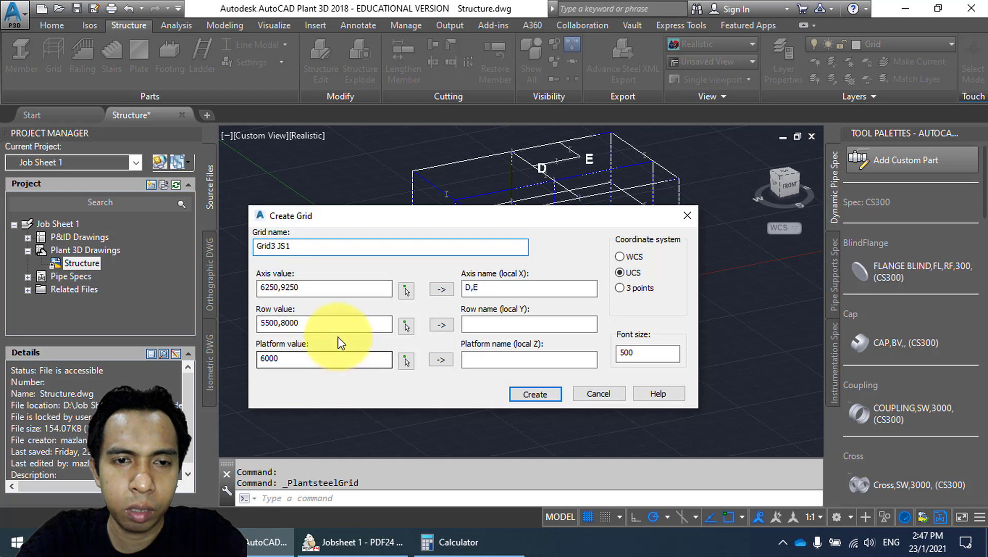
{"action": "double_click", "coordinate": [298, 287]}
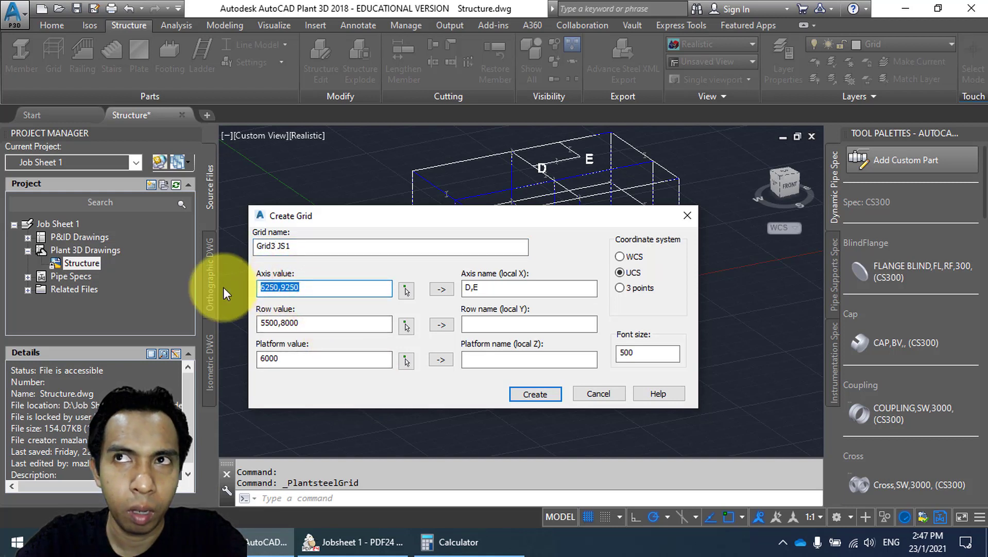
{"action": "type", "text": "0,"}
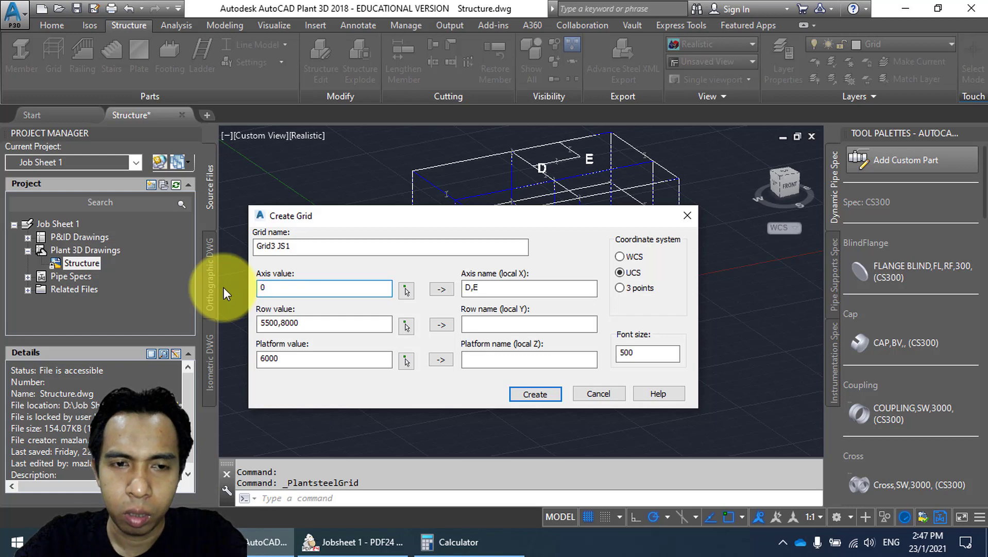
{"action": "type", "text": "1500"}
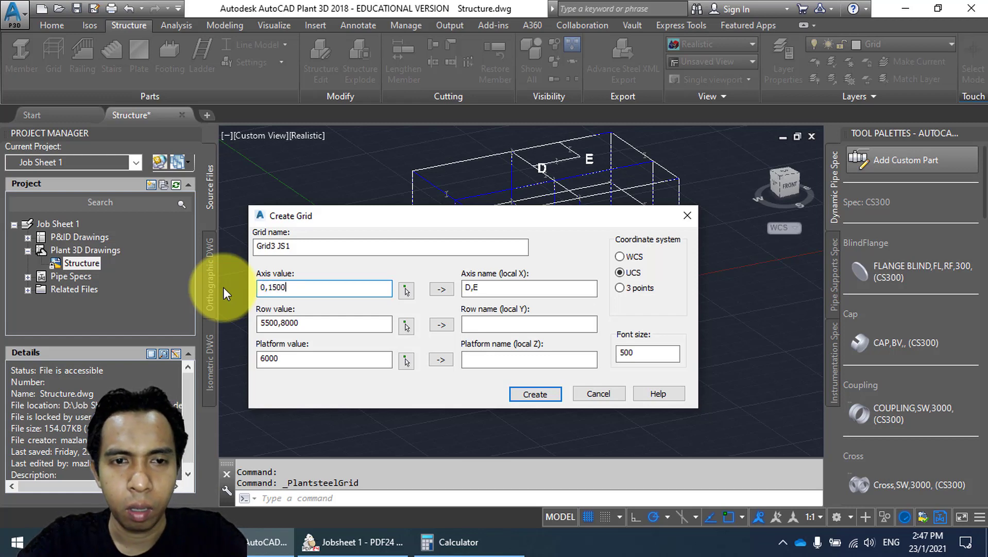
Check the landing offsets on the Main Deck Framing Plan in PDF24 Reader, then copy the 4,750 sum from Calculator.
{"action": "left_click", "coordinate": [350, 541]}
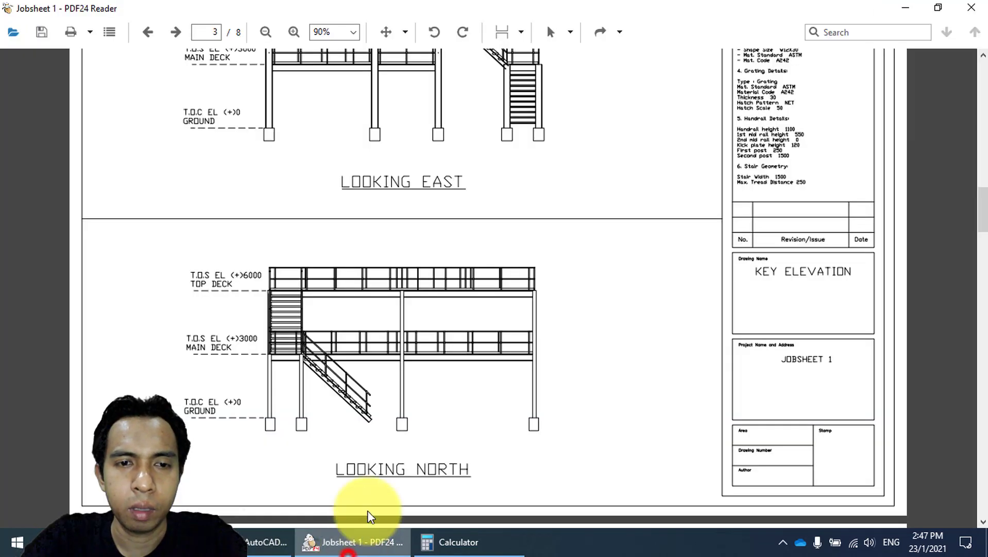
{"action": "scroll", "coordinate": [356, 232], "scroll_direction": "up", "scroll_amount": 8}
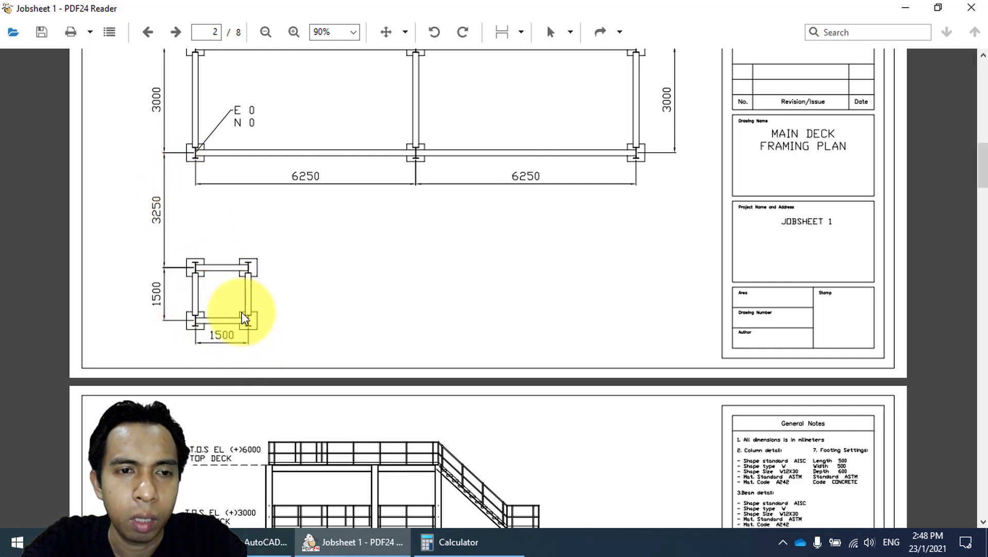
{"action": "left_click", "coordinate": [456, 541]}
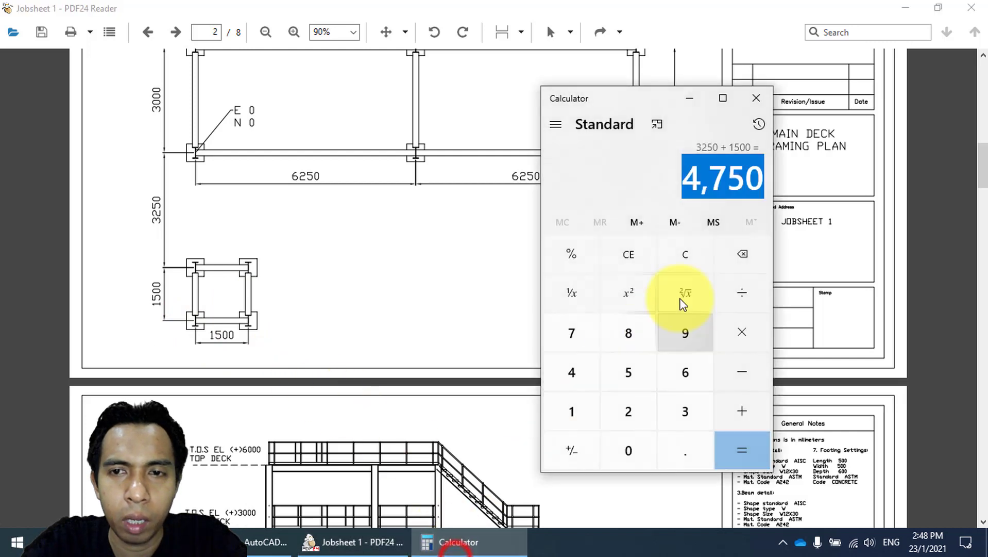
{"action": "right_click", "coordinate": [720, 187]}
{"action": "left_click", "coordinate": [728, 199]}
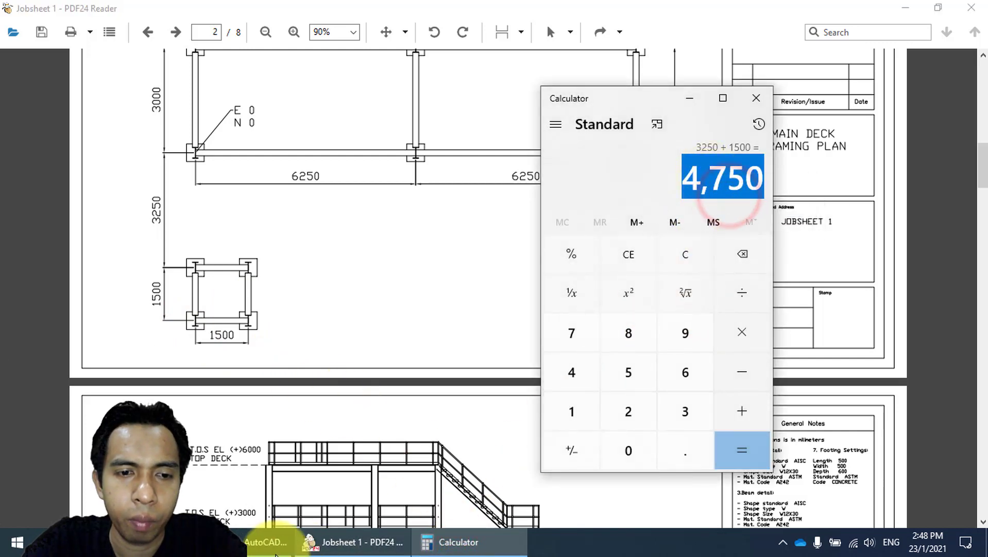
Switch back to AutoCAD Plant 3D, fill in axis names A,B and set the row values to -4750,-3250, checking the offset in PDF24 Reader.
{"action": "left_click", "coordinate": [266, 542]}
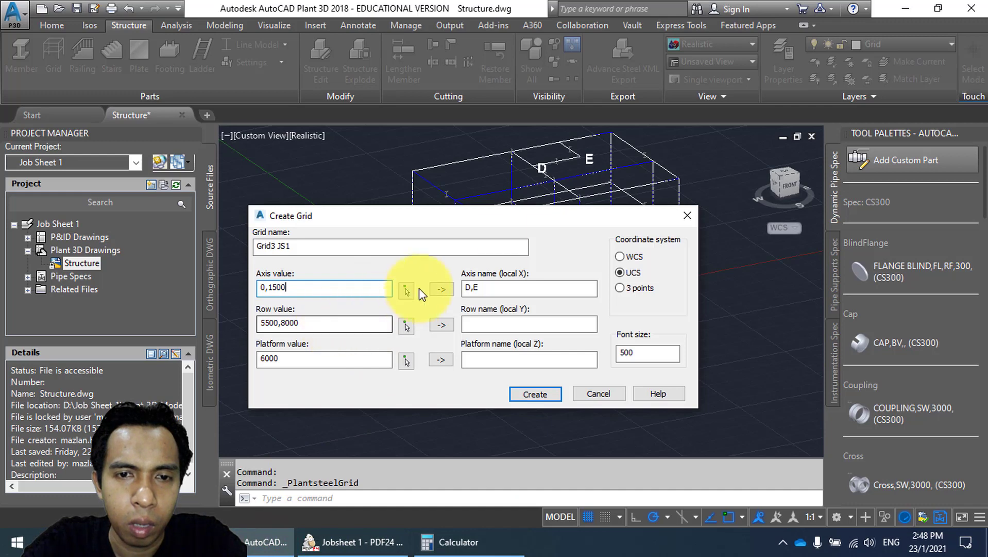
{"action": "left_click", "coordinate": [406, 293]}
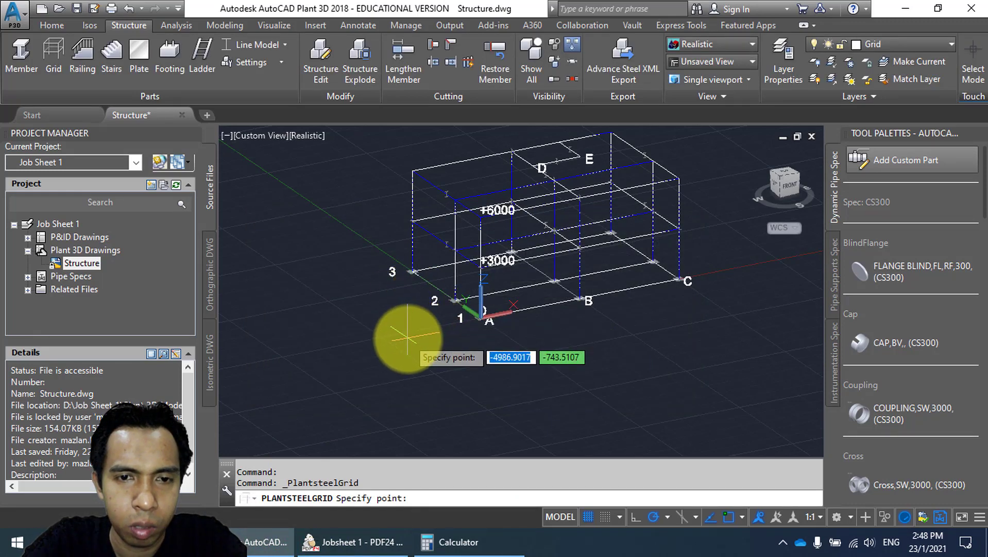
{"action": "key", "text": "Escape"}
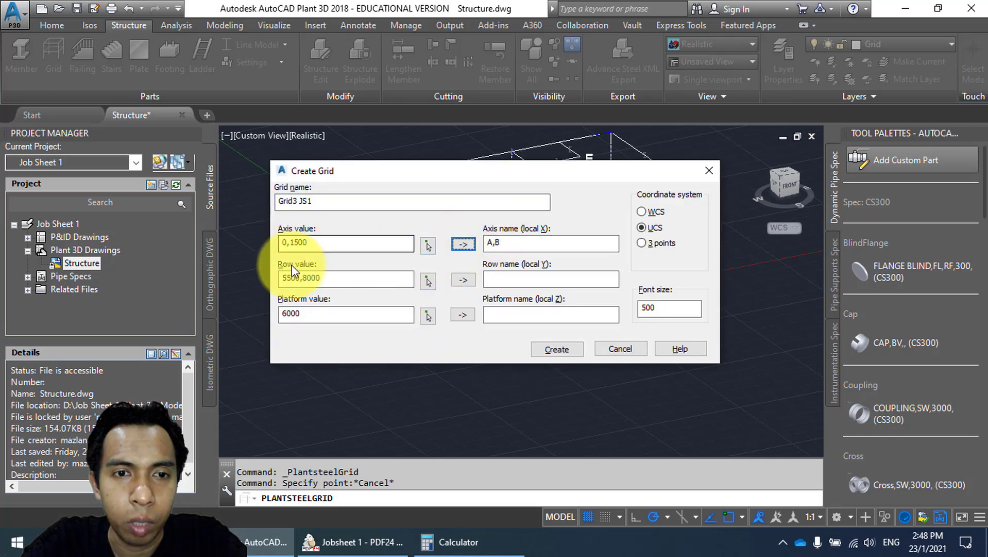
{"action": "left_click_drag", "start_coordinate": [331, 276], "coordinate": [250, 278]}
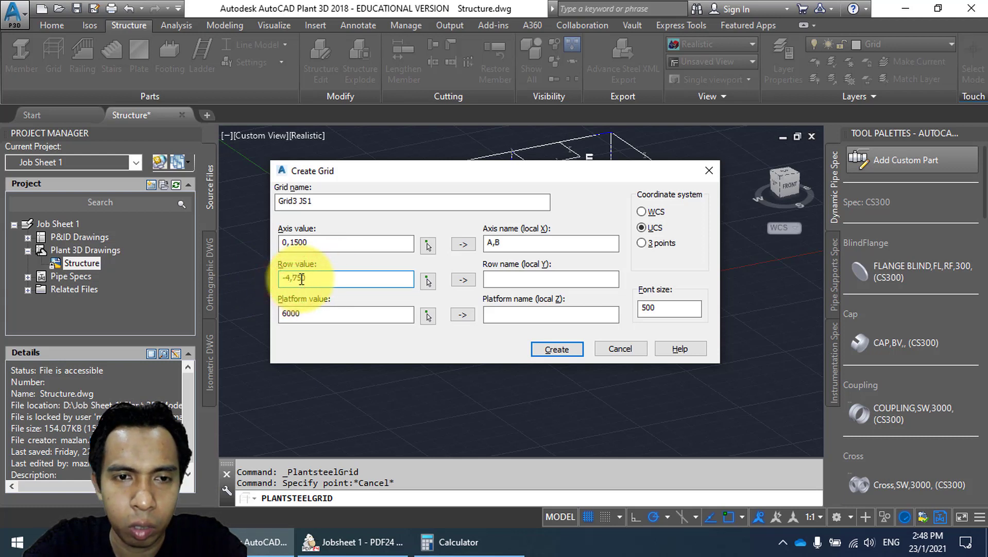
{"action": "left_click", "coordinate": [342, 277]}
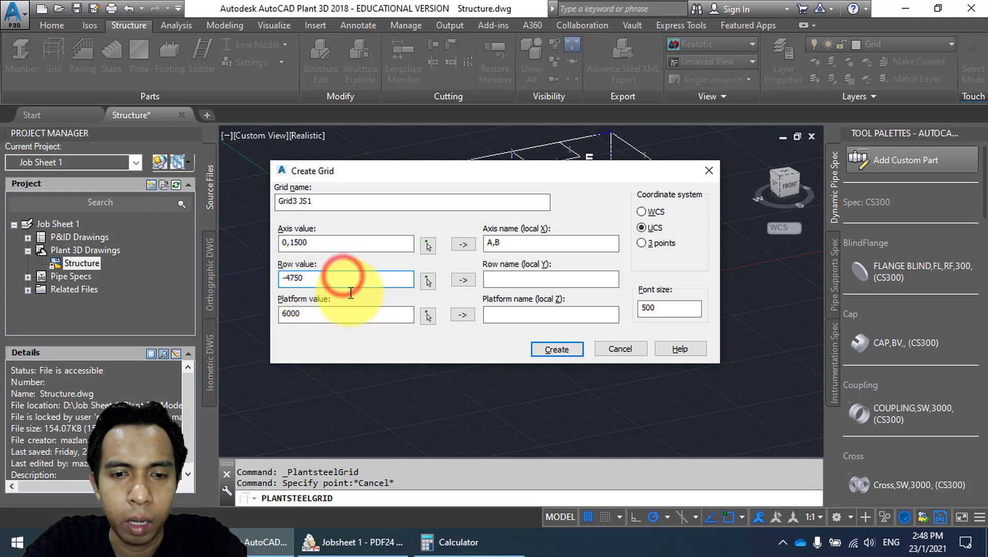
{"action": "left_click", "coordinate": [375, 544]}
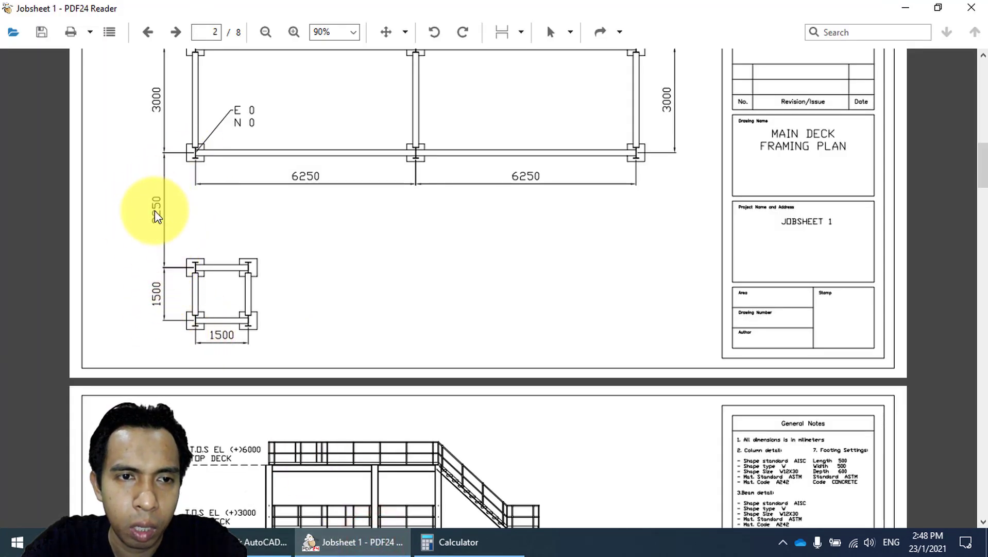
{"action": "left_click", "coordinate": [260, 541]}
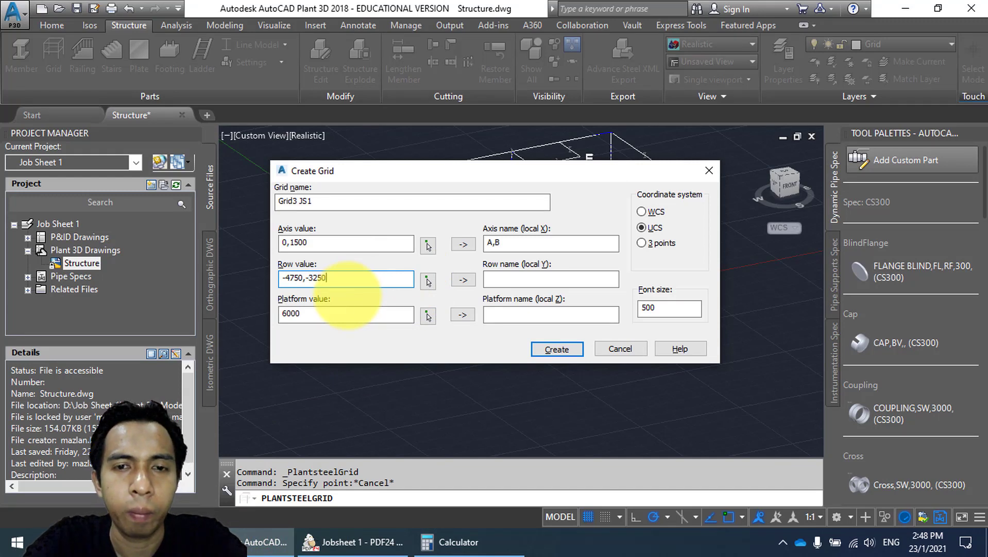
Fill in row names 1,2 and set the platform values to 0,3000 with platform names 0,+3000.
{"action": "left_click", "coordinate": [463, 281]}
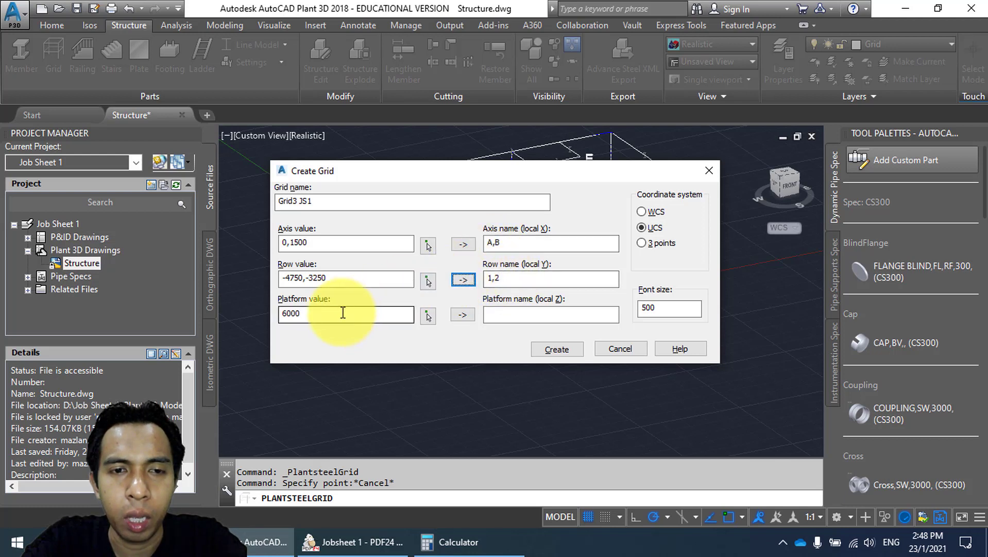
{"action": "double_click", "coordinate": [304, 311]}
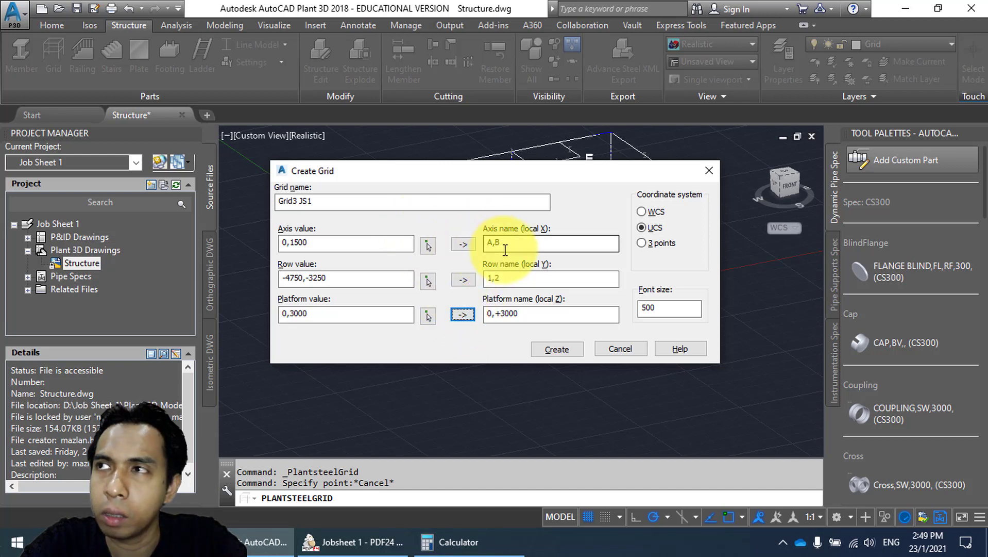
Clear the axis names and row names of Grid3 JS1.
{"action": "left_click_drag", "start_coordinate": [506, 247], "coordinate": [468, 238]}
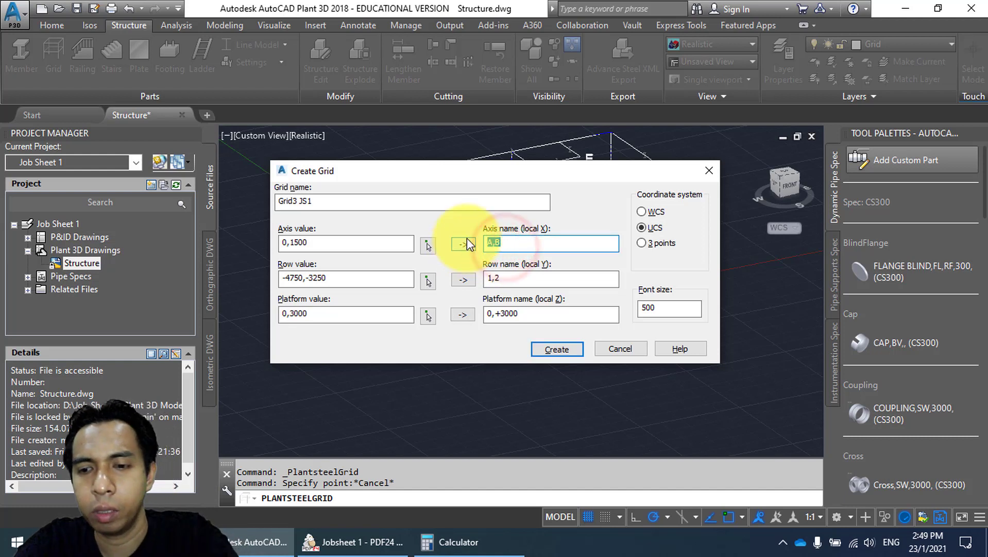
{"action": "key", "text": "BackSpace"}
{"action": "left_click", "coordinate": [512, 281]}
{"action": "key", "text": "BackSpace"}
{"action": "key", "text": "BackSpace"}
{"action": "key", "text": "BackSpace"}
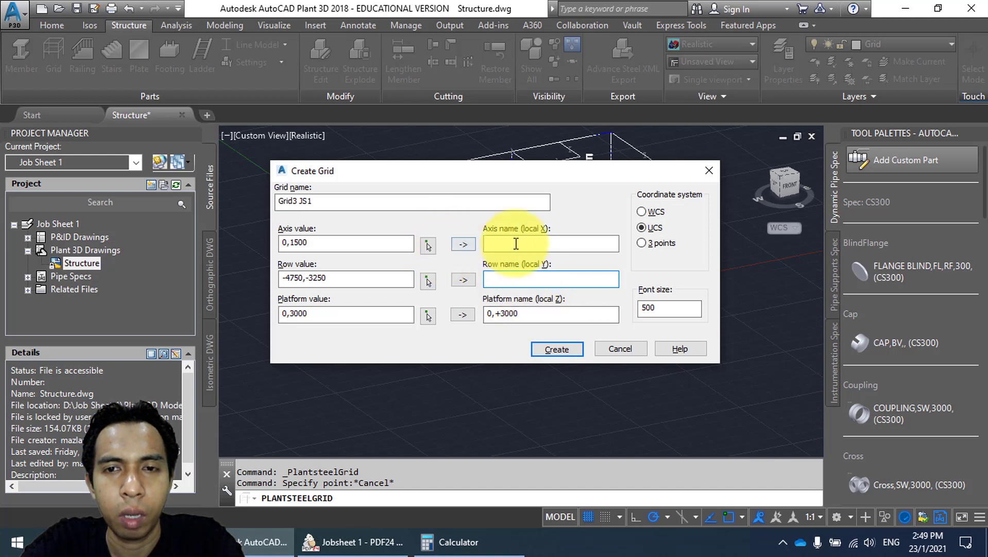
Set the coordinate system of Grid3 JS1 to WCS and create the grid.
{"action": "left_click", "coordinate": [642, 212]}
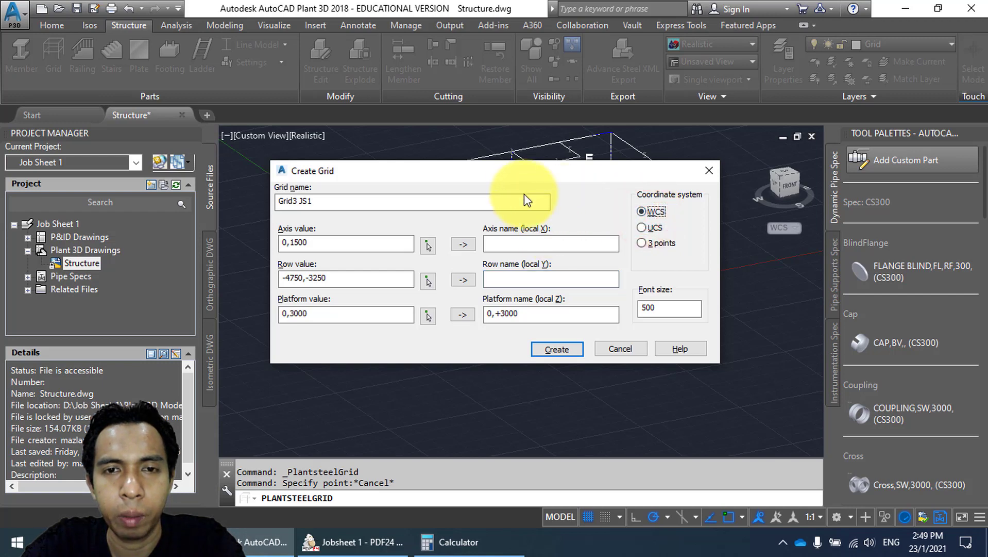
{"action": "left_click_drag", "start_coordinate": [513, 180], "coordinate": [531, 234]}
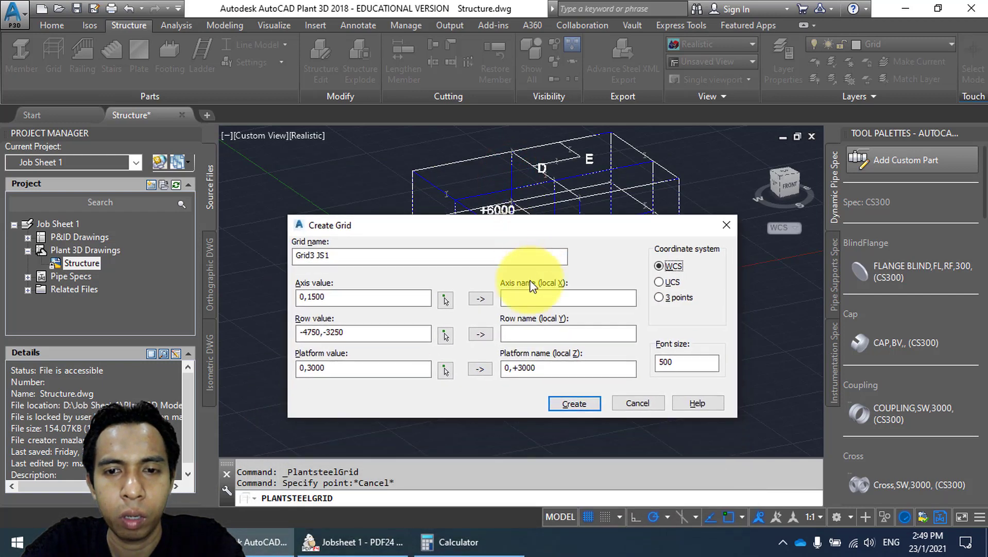
{"action": "left_click", "coordinate": [581, 404]}
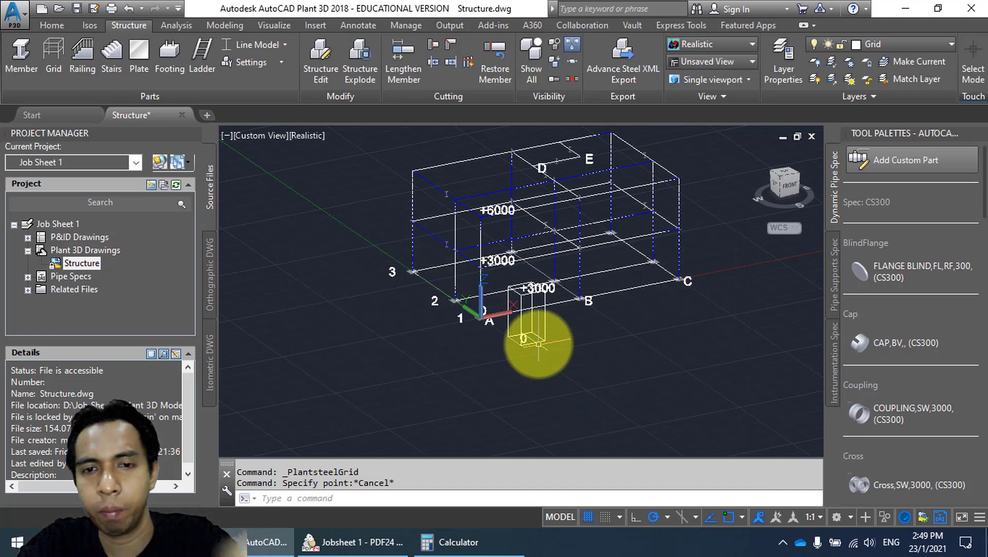
{"action": "scroll", "coordinate": [533, 336], "scroll_direction": "up", "scroll_amount": 3}
{"action": "scroll", "coordinate": [533, 336], "scroll_direction": "up", "scroll_amount": 2}
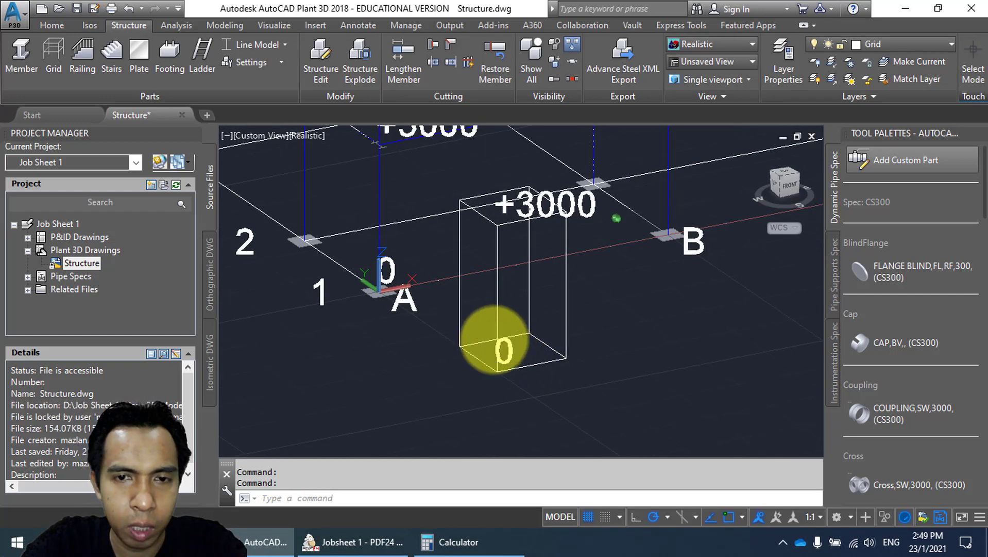
{"action": "middle_click_drag", "start_coordinate": [496, 342], "coordinate": [469, 333], "text": "shift"}
{"action": "scroll", "coordinate": [520, 353], "scroll_direction": "down", "scroll_amount": 3}
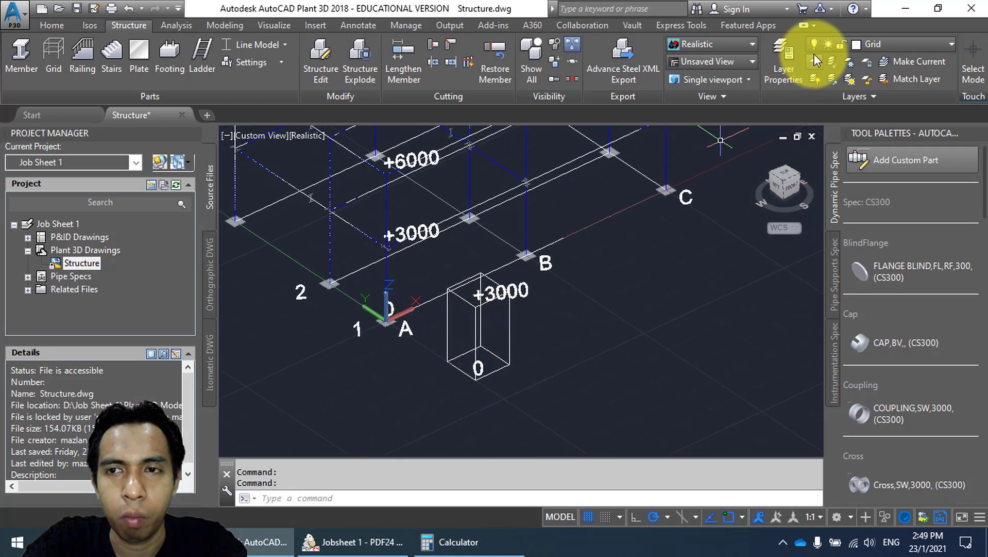
Make Members the current layer, then check the landing columns on the Looking North key elevation in PDF24 Reader.
{"action": "left_click", "coordinate": [908, 42]}
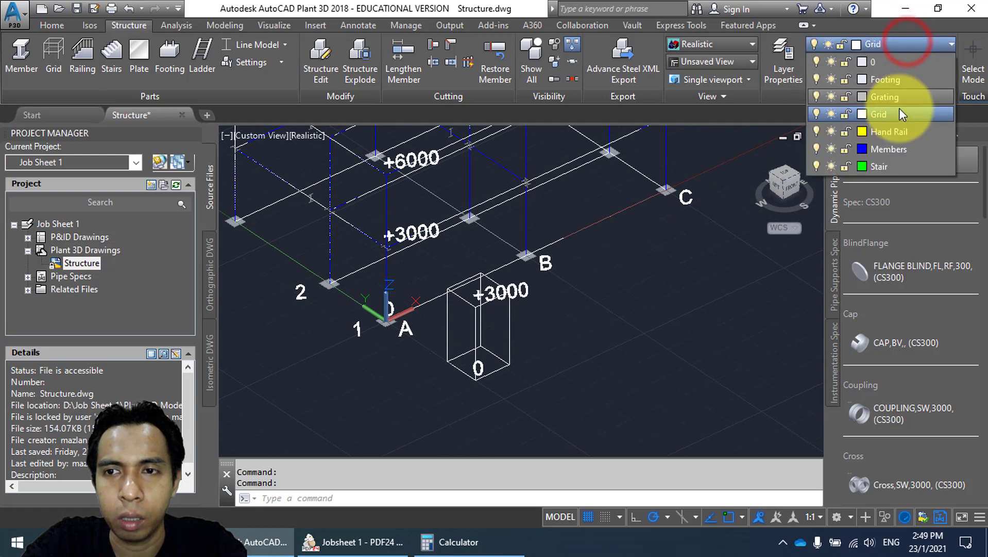
{"action": "left_click", "coordinate": [898, 148]}
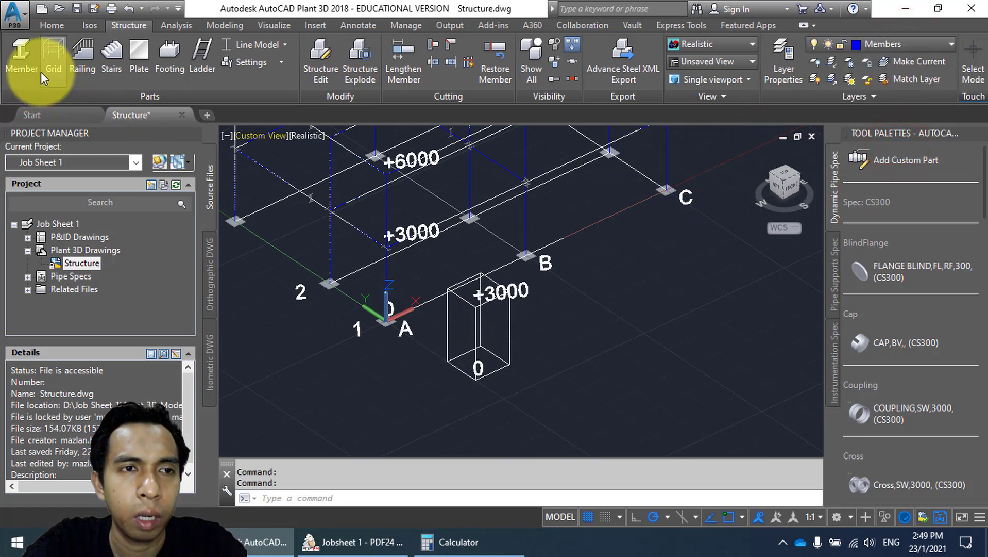
{"action": "left_click", "coordinate": [352, 542]}
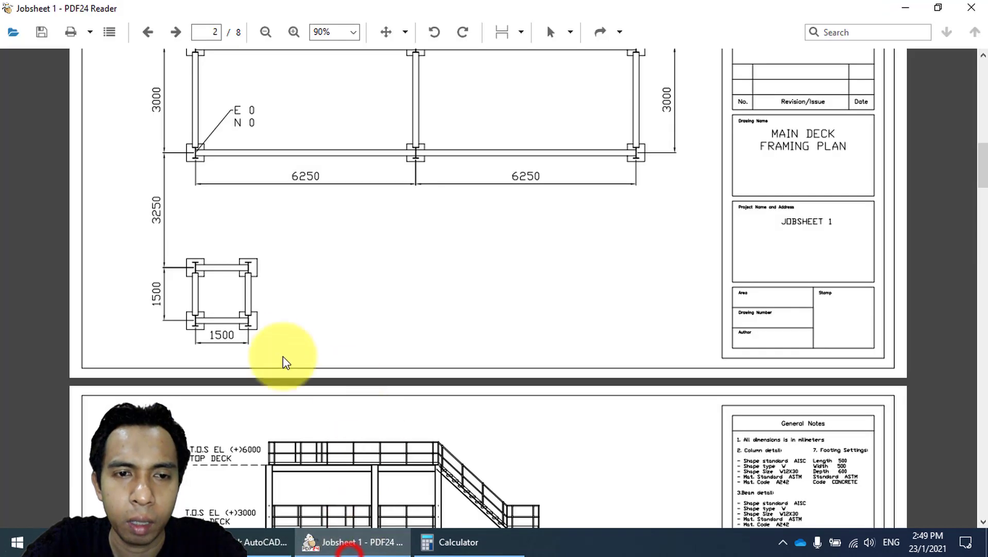
{"action": "scroll", "coordinate": [327, 315], "scroll_direction": "down", "scroll_amount": 4}
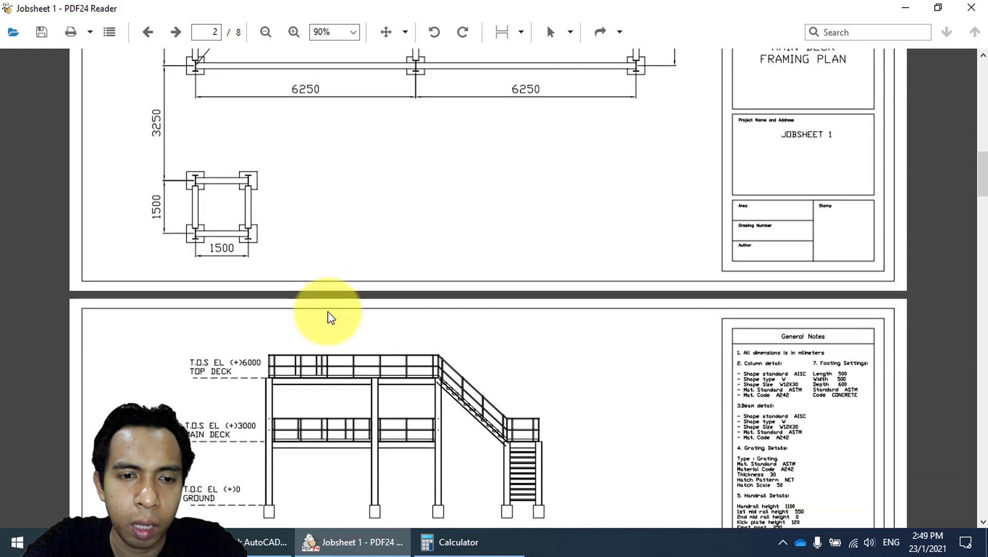
{"action": "scroll", "coordinate": [327, 315], "scroll_direction": "down", "scroll_amount": 1}
{"action": "mouse_move", "coordinate": [984, 183]}
{"action": "left_mouse_down"}
{"action": "mouse_move", "coordinate": [984, 113]}
{"action": "mouse_move", "coordinate": [984, 214]}
{"action": "left_mouse_up"}
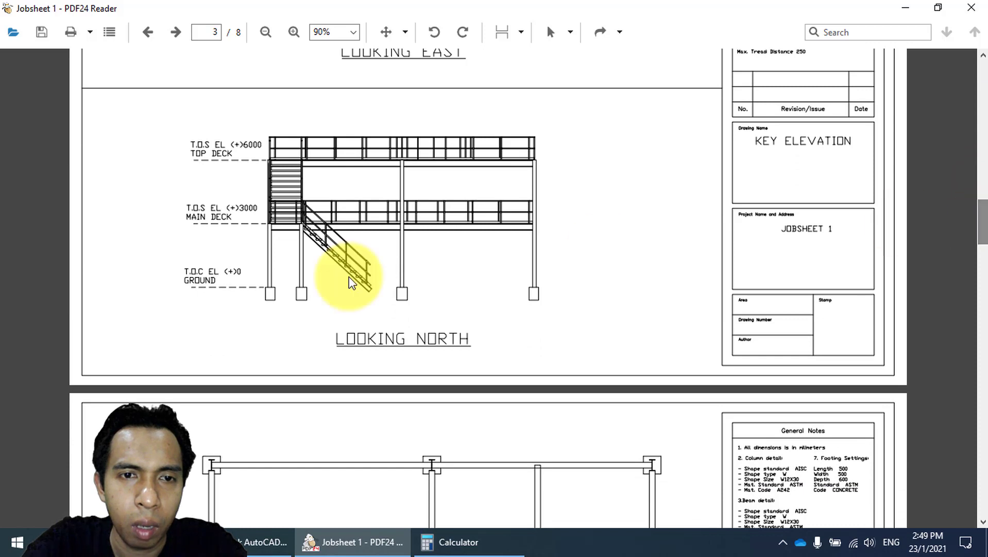
{"action": "left_click", "coordinate": [272, 259]}
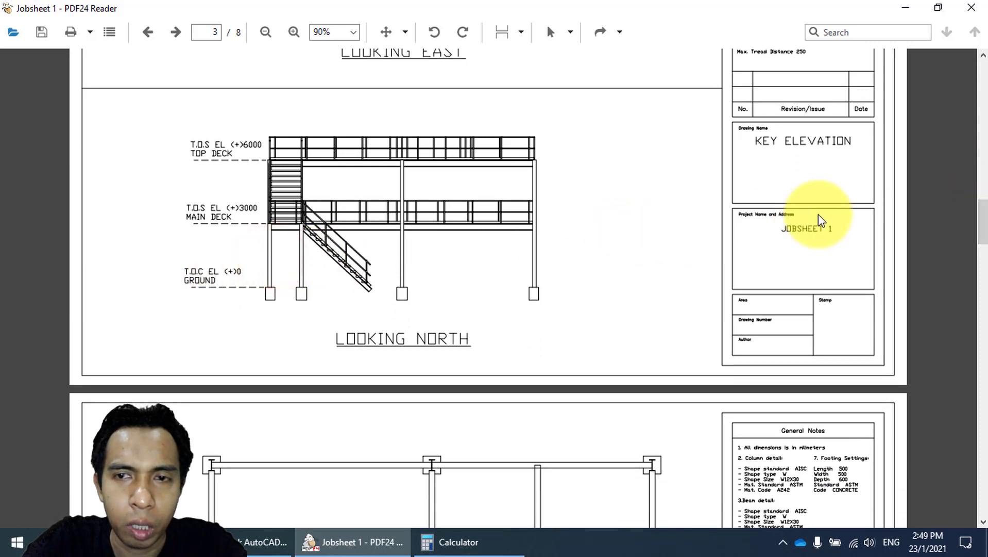
{"action": "left_click_drag", "start_coordinate": [982, 220], "coordinate": [983, 229]}
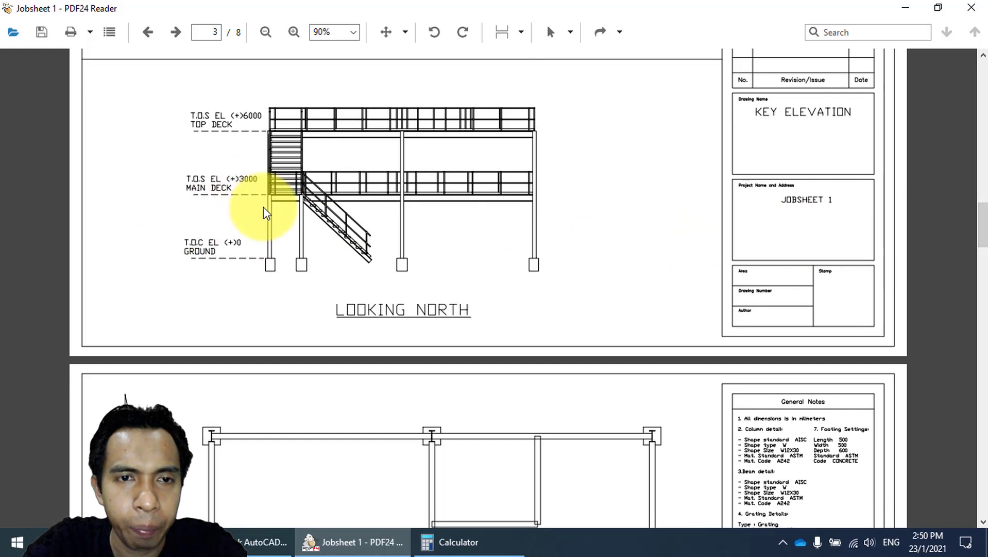
Switch back to AutoCAD Plant 3D and model a column from platform 0 to +3000 at the landing grid's 0,-4750 corner.
{"action": "left_click", "coordinate": [261, 540]}
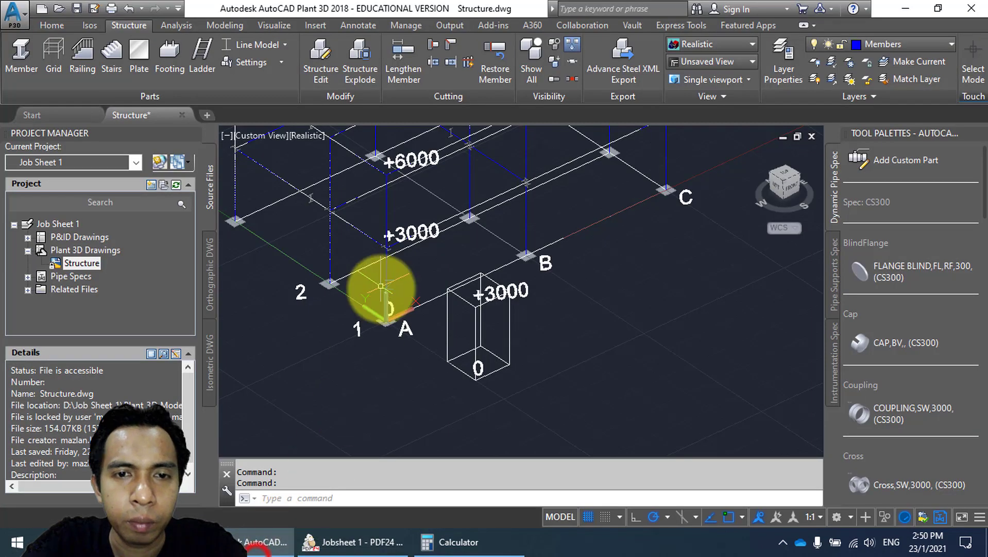
{"action": "left_click", "coordinate": [21, 51]}
{"action": "scroll", "coordinate": [474, 384], "scroll_direction": "up", "scroll_amount": 3}
{"action": "scroll", "coordinate": [473, 382], "scroll_direction": "up", "scroll_amount": 2}
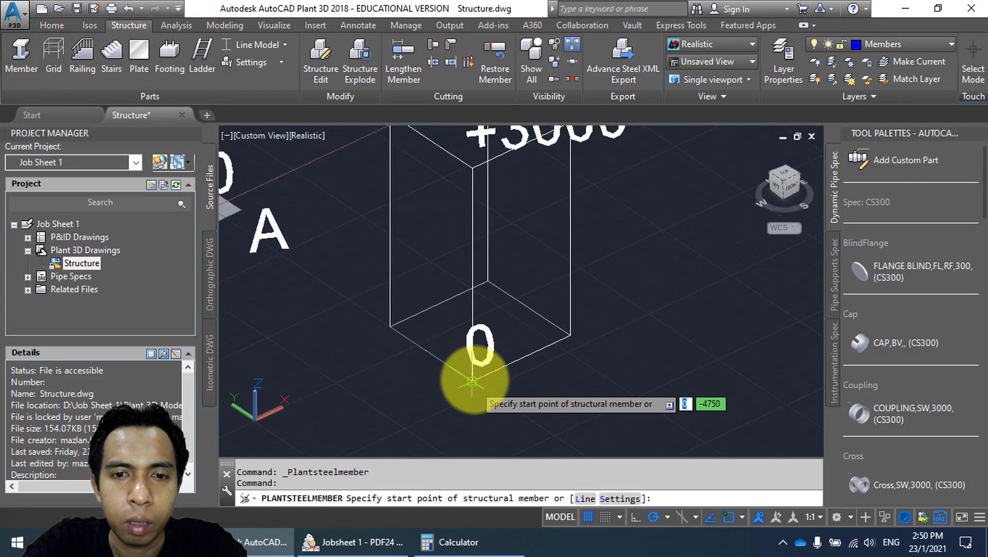
{"action": "left_click", "coordinate": [474, 384]}
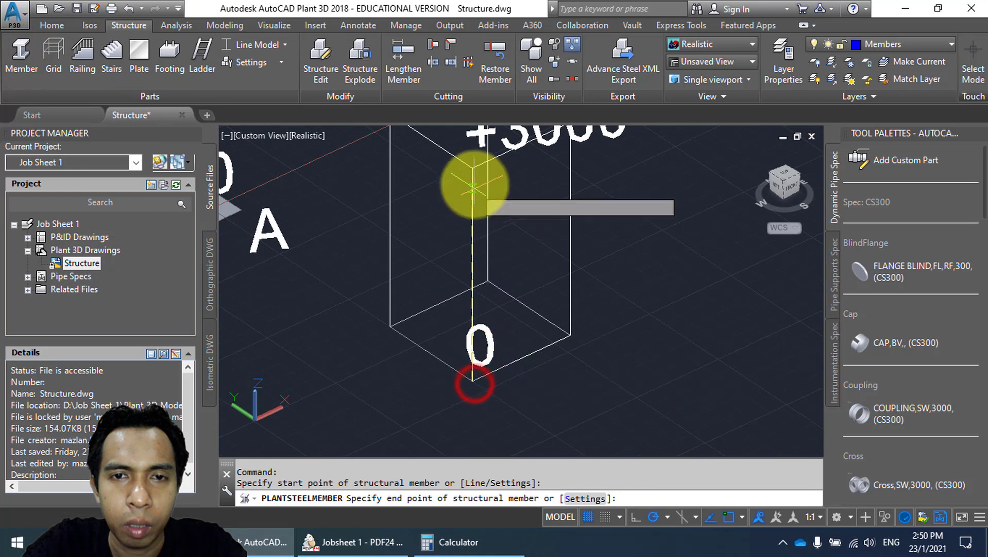
{"action": "left_click", "coordinate": [473, 166]}
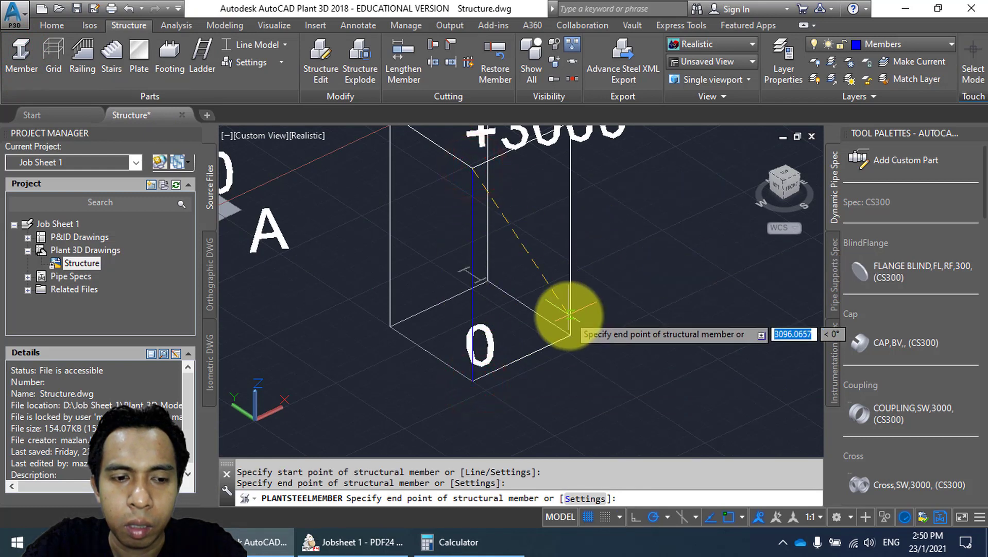
{"action": "key", "text": "Escape"}
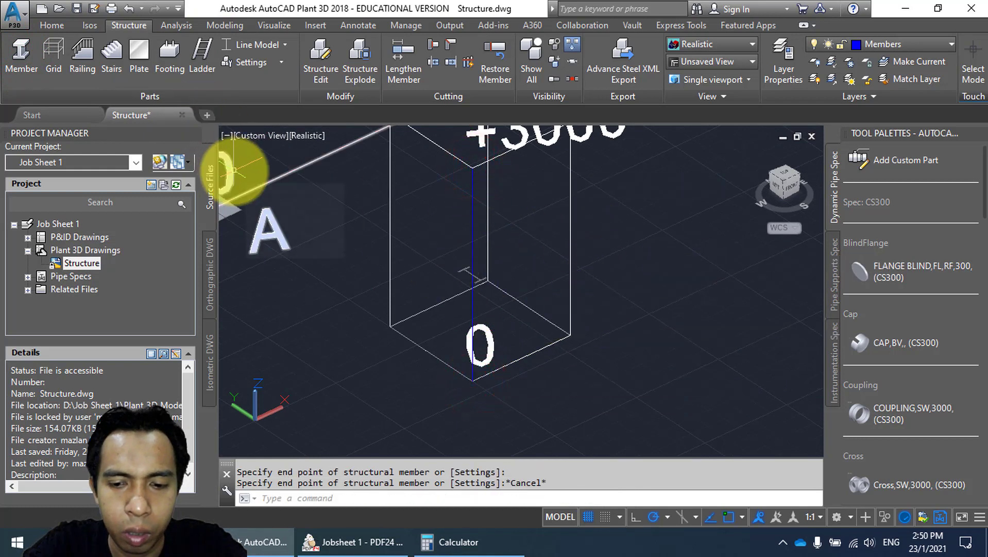
Copy the landing column from its base point to the other three corners of the landing grid.
{"action": "type", "text": "COPy"}
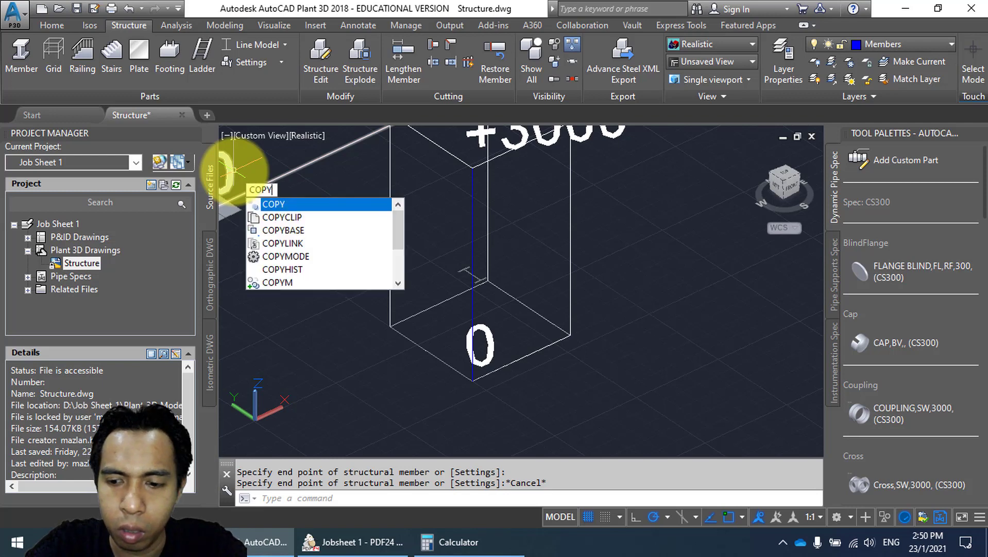
{"action": "key", "text": "Return"}
{"action": "left_click", "coordinate": [478, 279]}
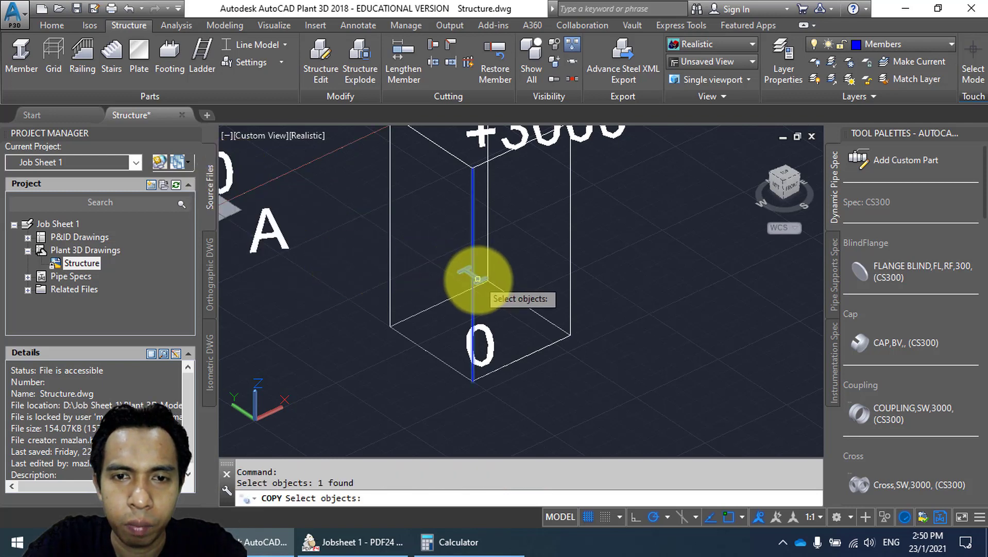
{"action": "key", "text": "Return"}
{"action": "left_click", "coordinate": [474, 381]}
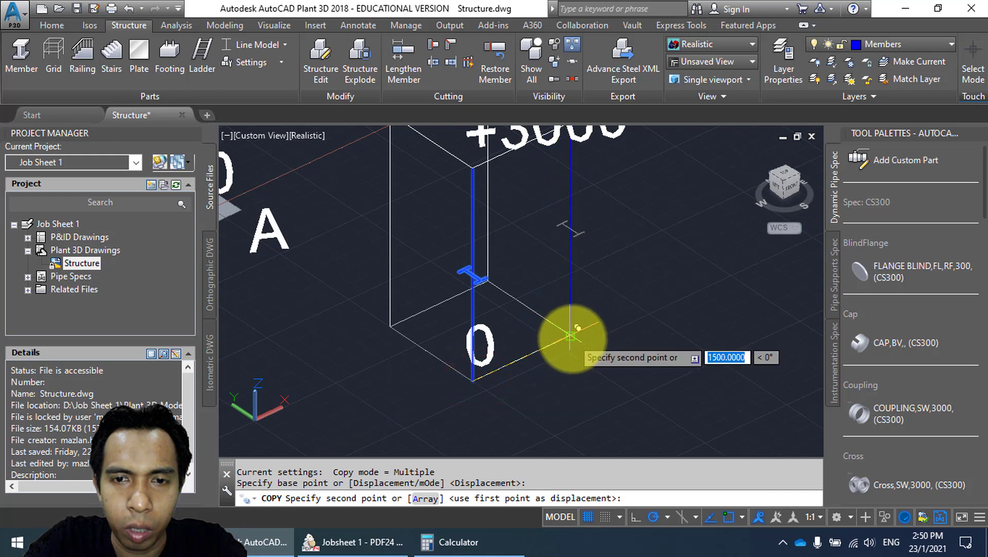
{"action": "left_click", "coordinate": [571, 335]}
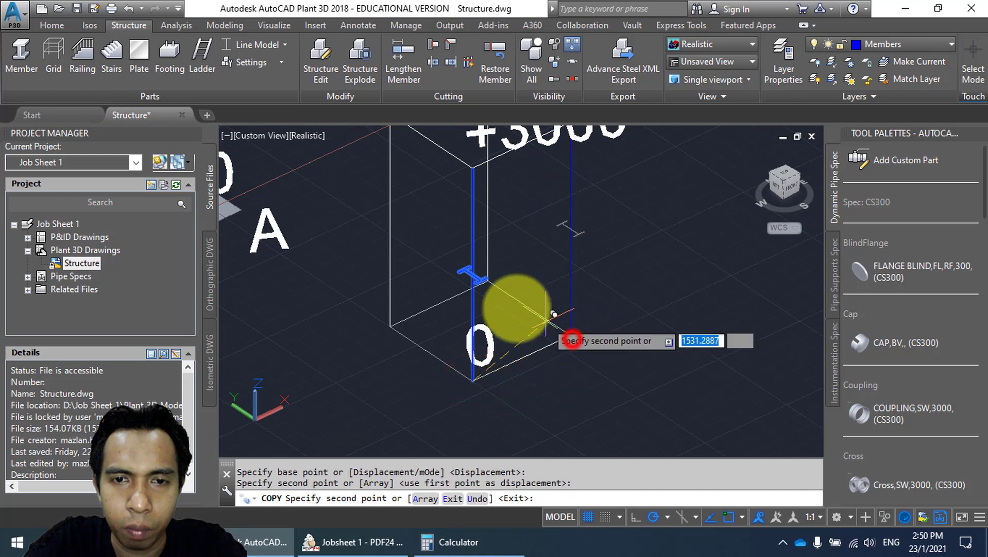
{"action": "left_click", "coordinate": [487, 281]}
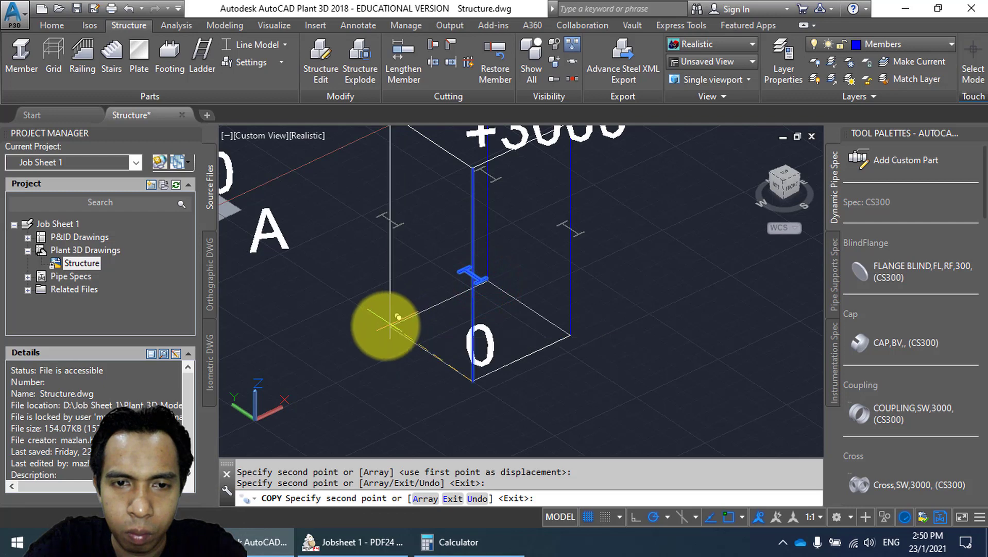
{"action": "left_click", "coordinate": [390, 324]}
{"action": "key", "text": "Return"}
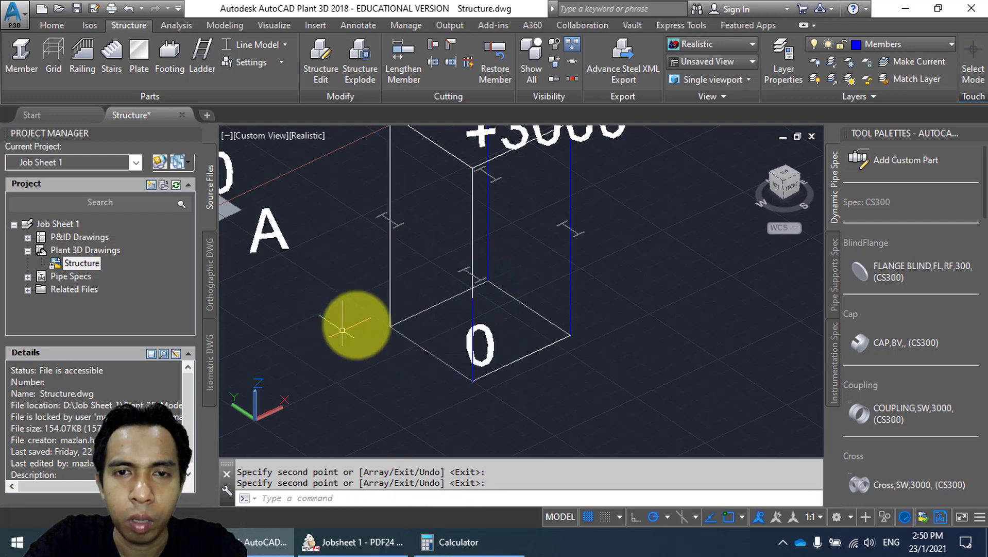
Model four structural members as beams around the landing grid's +3000 perimeter, corner to corner.
{"action": "middle_click_drag", "start_coordinate": [397, 310], "coordinate": [375, 404]}
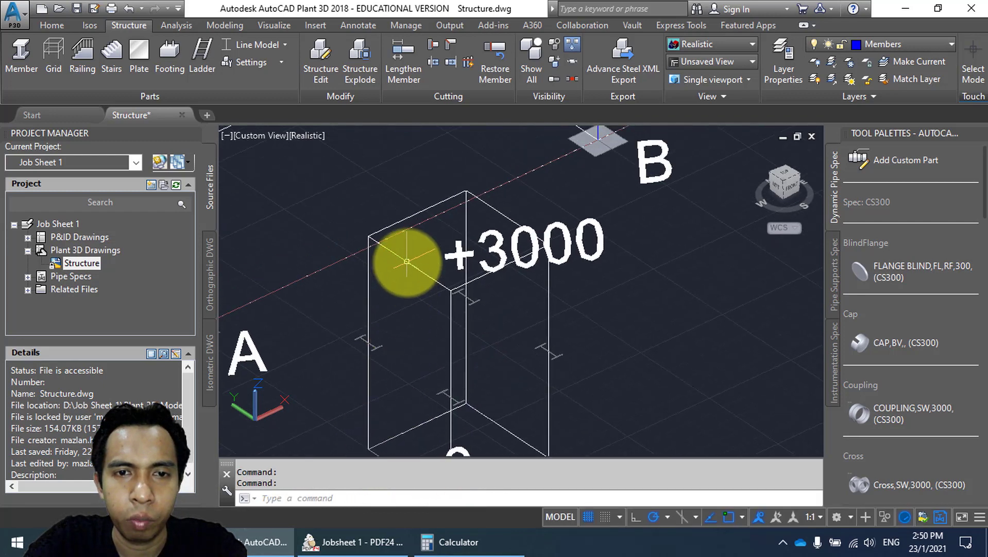
{"action": "scroll", "coordinate": [403, 258], "scroll_direction": "up", "scroll_amount": 2}
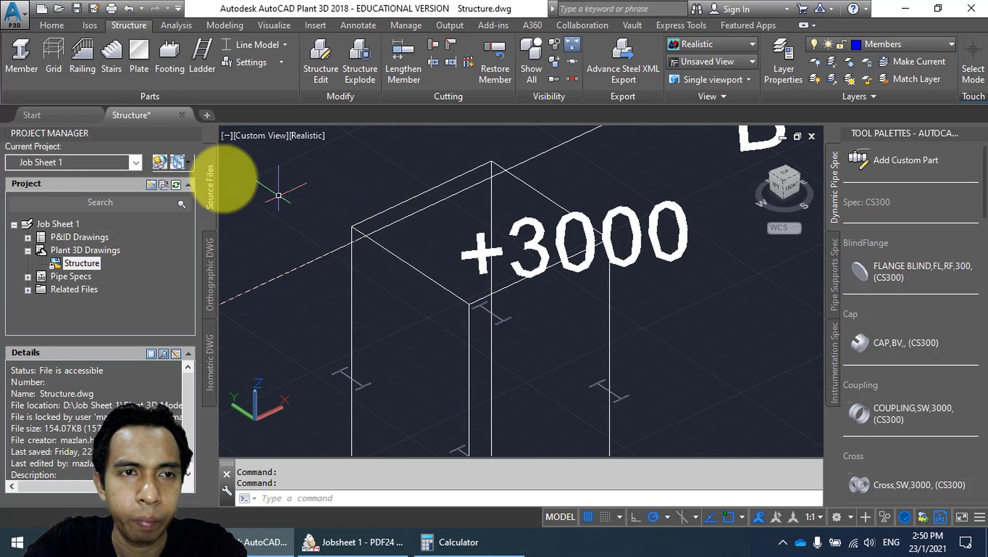
{"action": "left_click", "coordinate": [17, 53]}
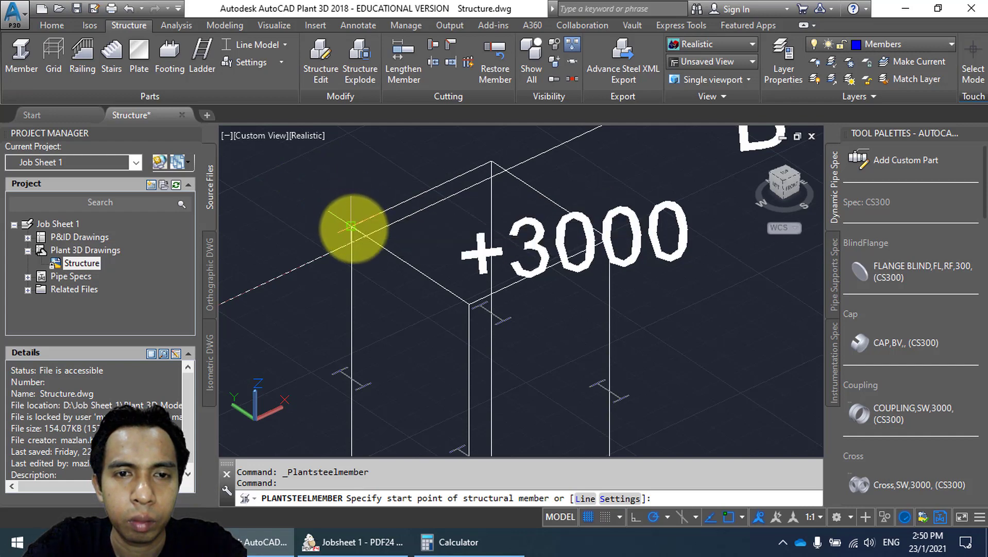
{"action": "left_click", "coordinate": [351, 225]}
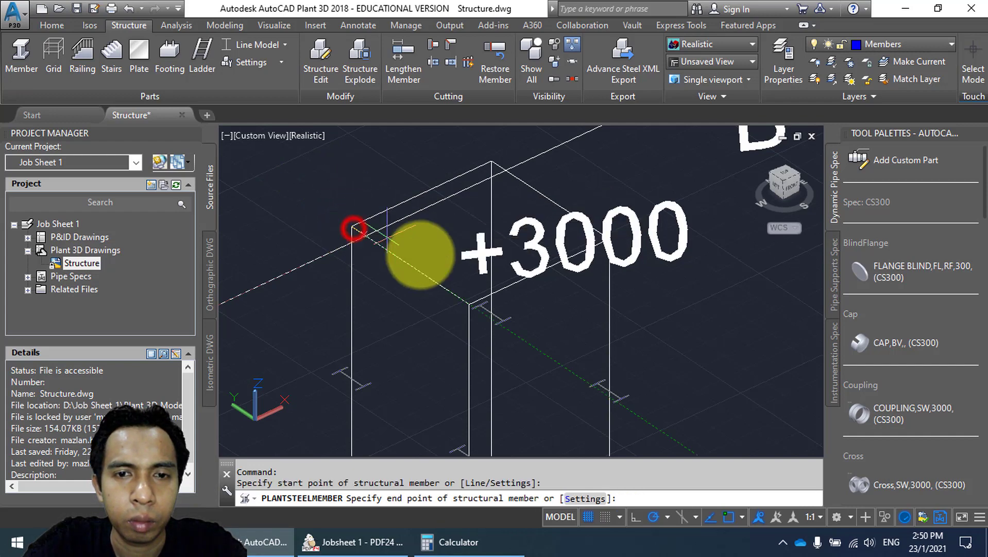
{"action": "left_click", "coordinate": [492, 163]}
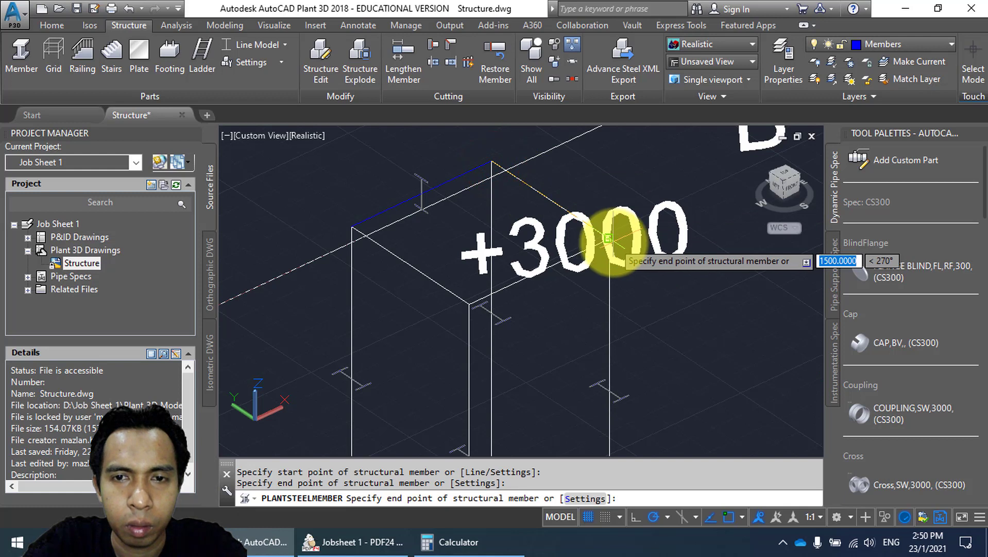
{"action": "left_click", "coordinate": [608, 238]}
{"action": "left_click", "coordinate": [469, 305]}
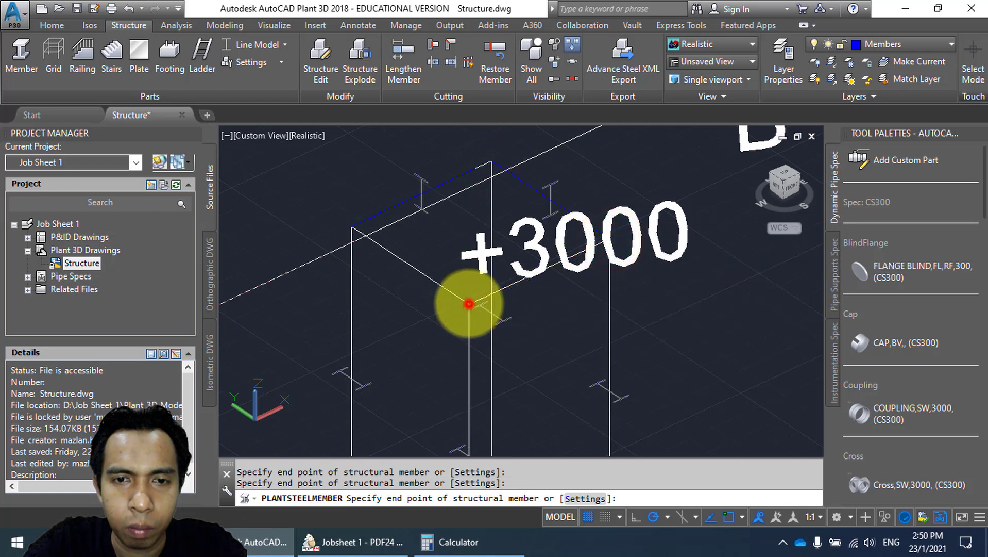
{"action": "left_click", "coordinate": [352, 226]}
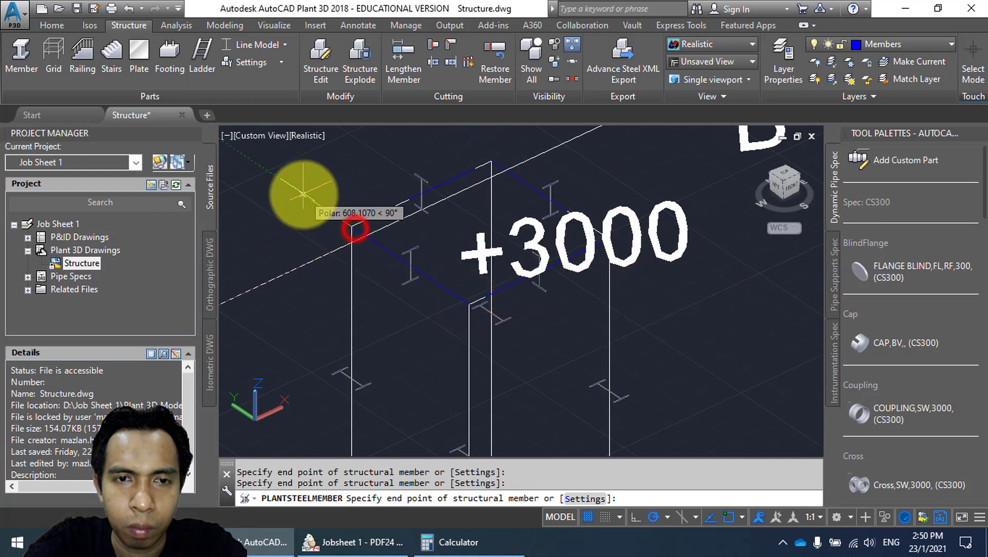
{"action": "key", "text": "Return"}
{"action": "scroll", "coordinate": [368, 192], "scroll_direction": "down", "scroll_amount": 5}
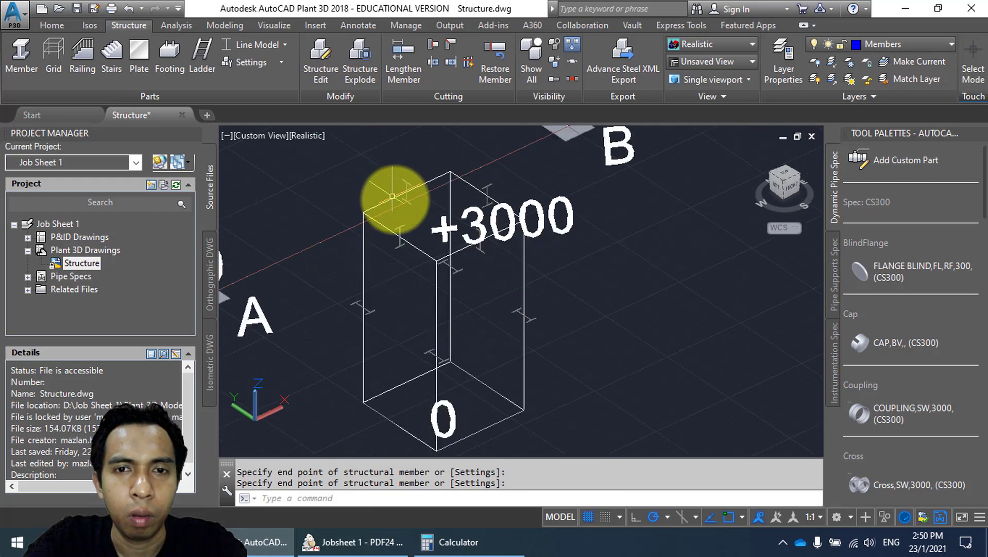
Check the landing column footings on the Looking North elevation in PDF24 Reader, then return to AutoCAD Plant 3D.
{"action": "scroll", "coordinate": [435, 222], "scroll_direction": "up", "scroll_amount": 2}
{"action": "scroll", "coordinate": [430, 224], "scroll_direction": "down", "scroll_amount": 2}
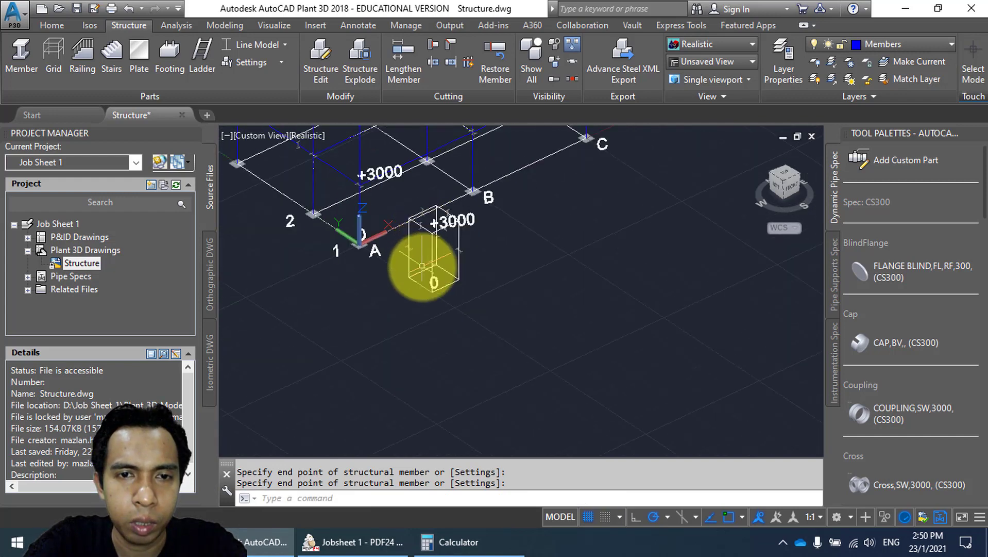
{"action": "scroll", "coordinate": [420, 267], "scroll_direction": "up", "scroll_amount": 2}
{"action": "key", "text": "Escape"}
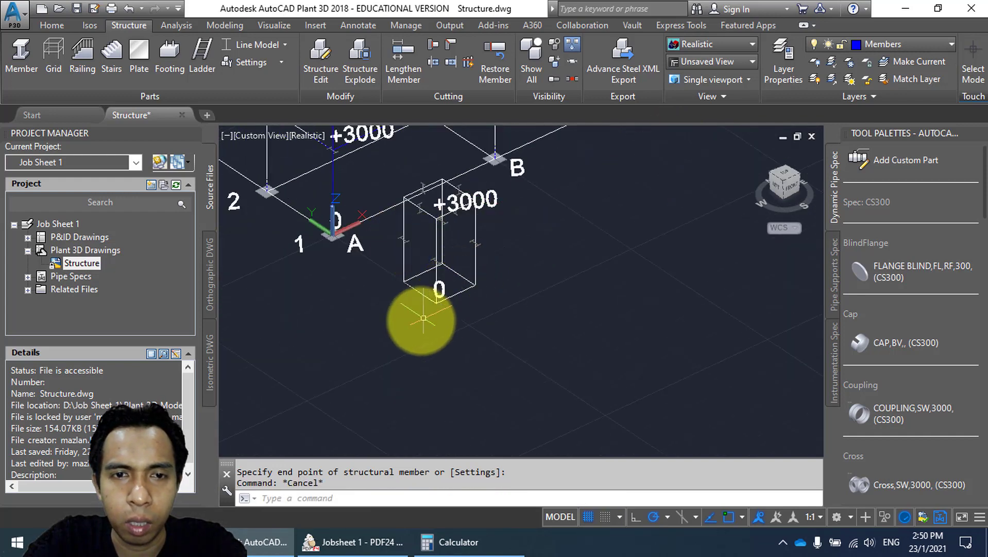
{"action": "left_click", "coordinate": [380, 541]}
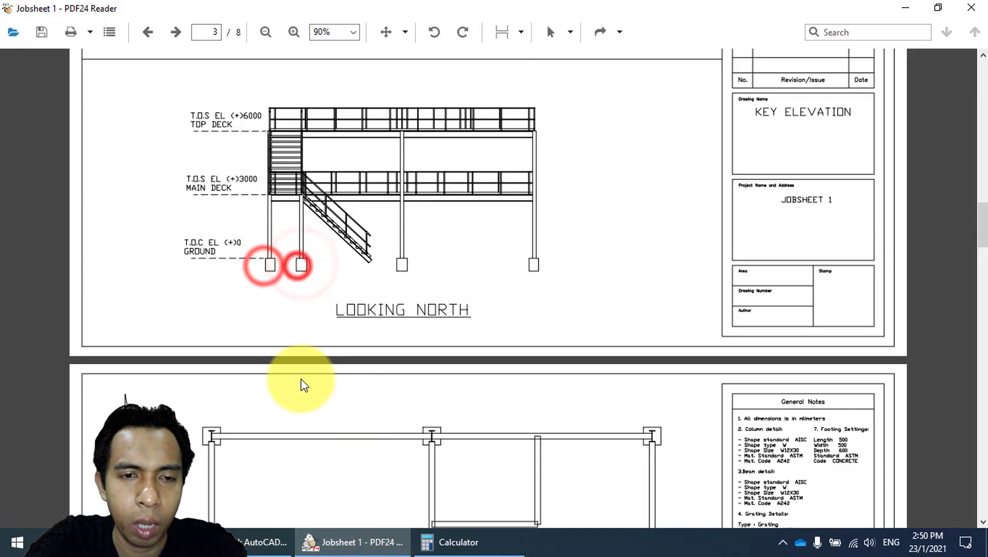
{"action": "left_click", "coordinate": [267, 541]}
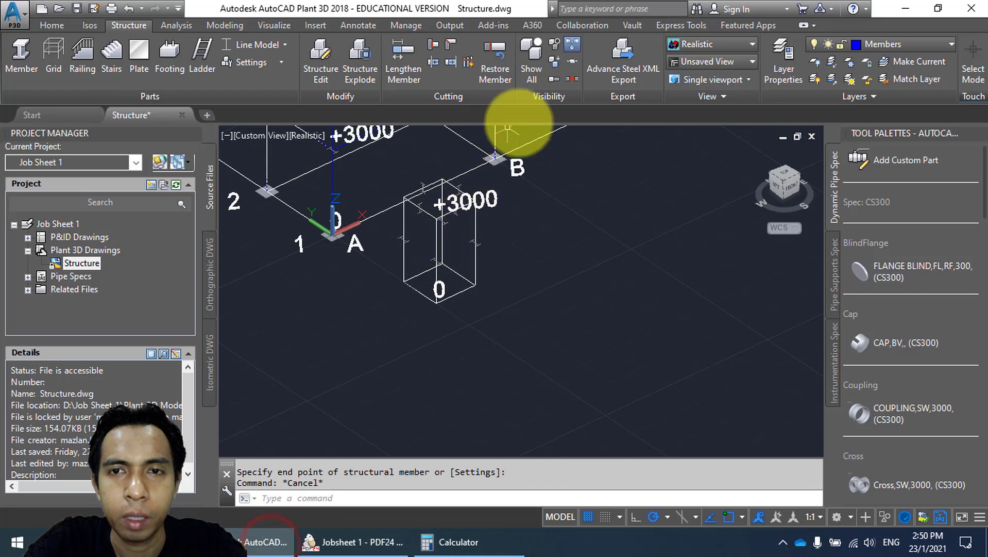
Make Footing the current layer and place a footing at the base of each of the four landing columns.
{"action": "left_click", "coordinate": [883, 42]}
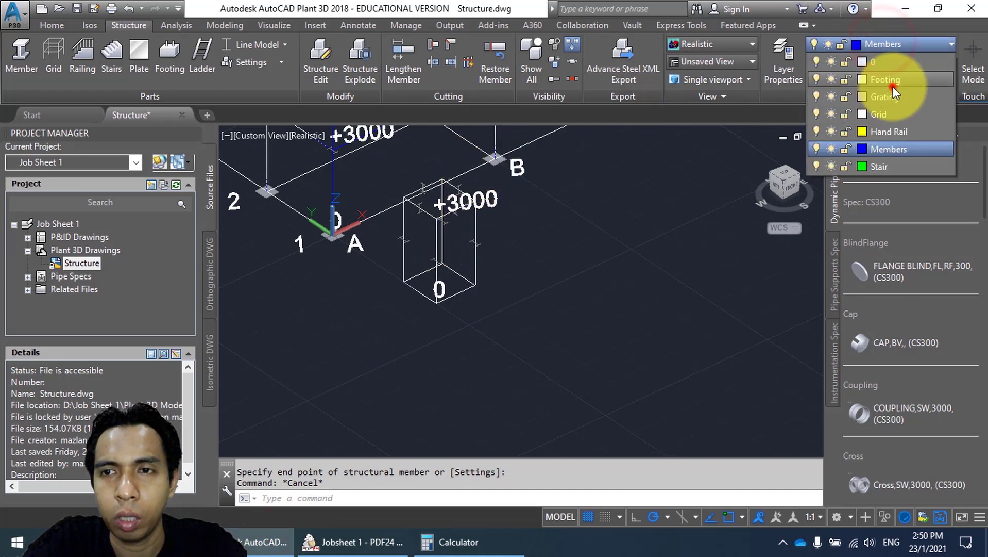
{"action": "left_click", "coordinate": [893, 81]}
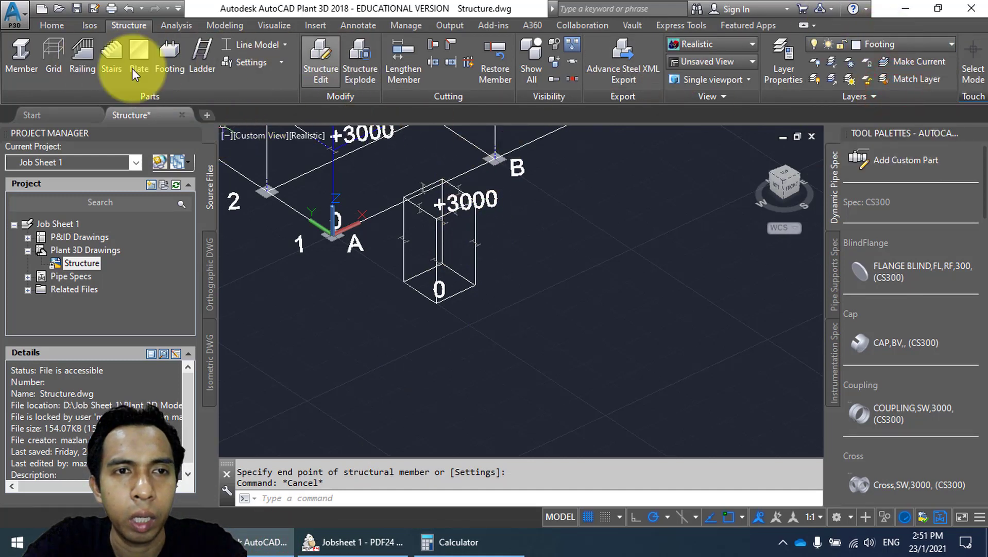
{"action": "left_click", "coordinate": [166, 55]}
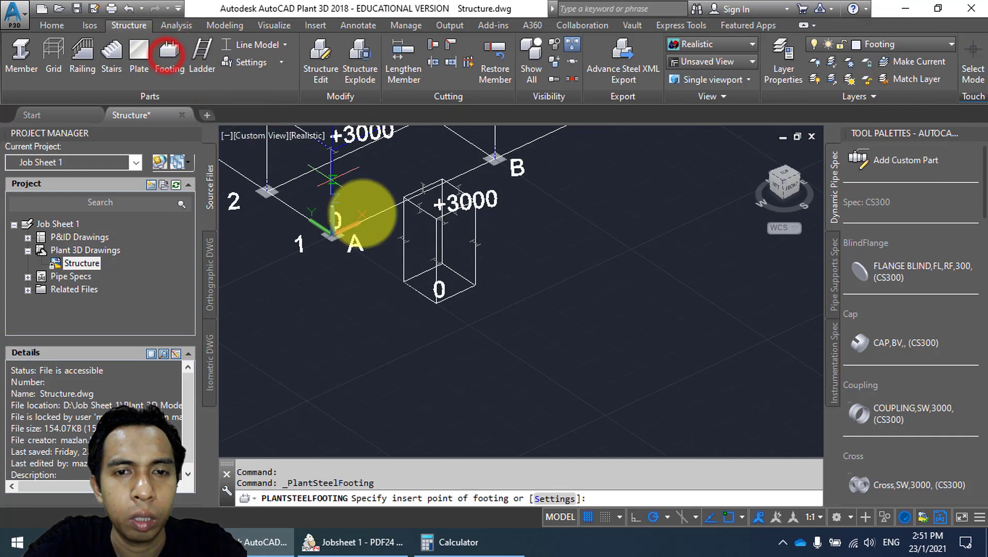
{"action": "scroll", "coordinate": [440, 297], "scroll_direction": "up", "scroll_amount": 3}
{"action": "left_click", "coordinate": [437, 319]}
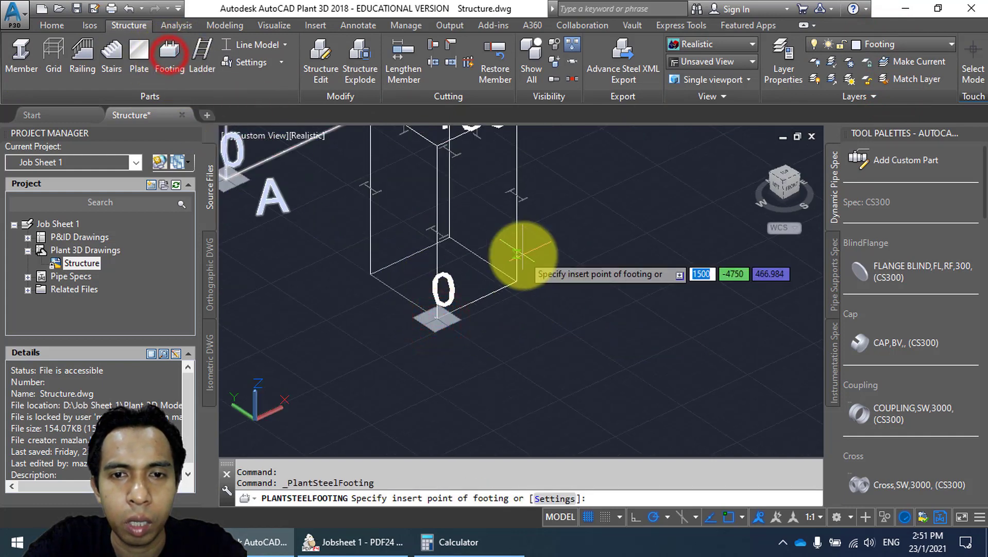
{"action": "left_click", "coordinate": [516, 282]}
{"action": "left_click", "coordinate": [179, 50]}
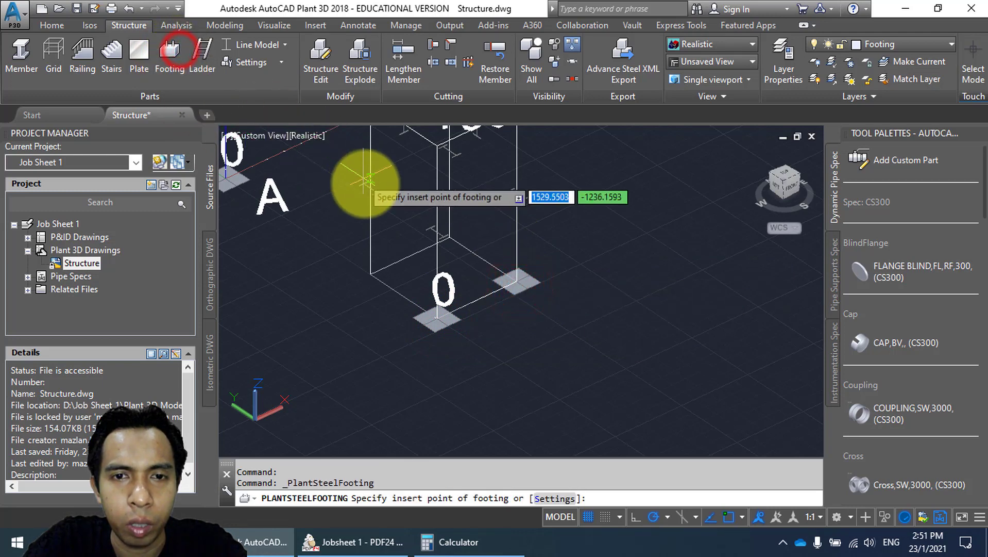
{"action": "left_click", "coordinate": [455, 239]}
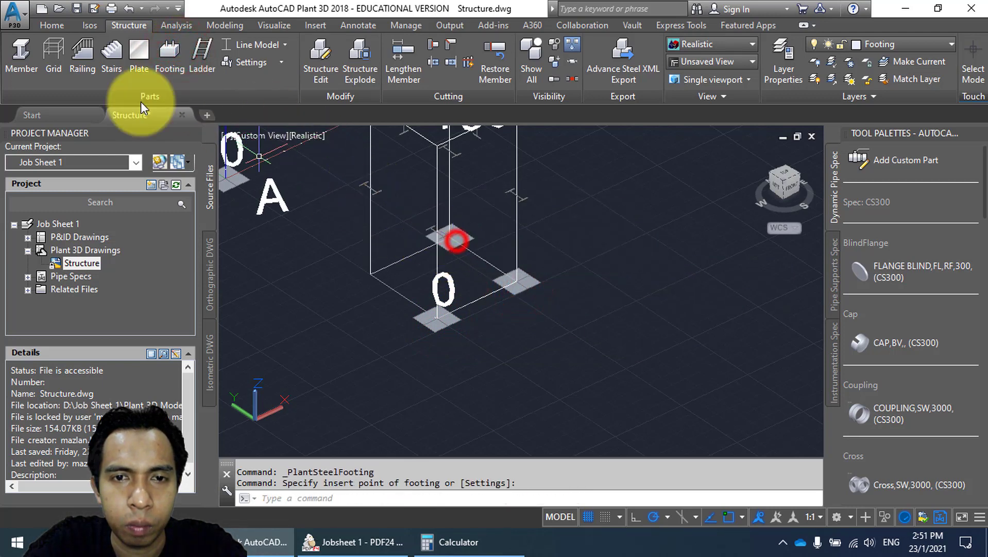
{"action": "left_click", "coordinate": [176, 49]}
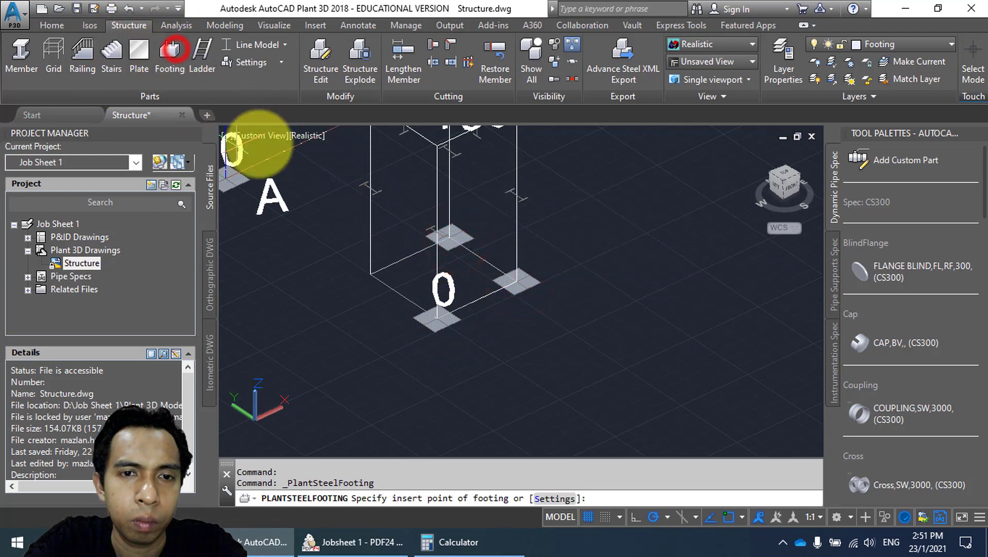
{"action": "left_click", "coordinate": [371, 274]}
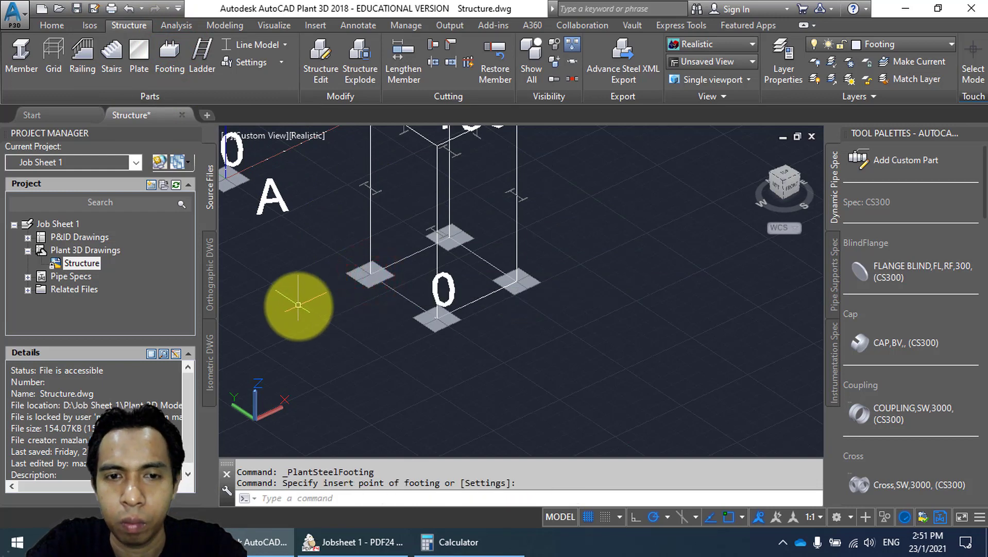
Switch the structure's display from Line Model to Shape Model.
{"action": "scroll", "coordinate": [408, 239], "scroll_direction": "down", "scroll_amount": 2}
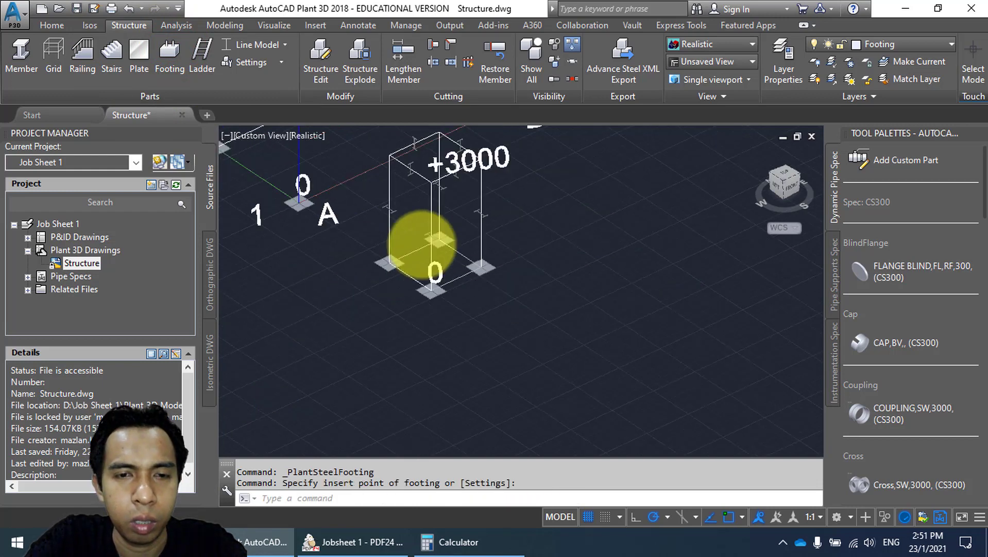
{"action": "middle_click_drag", "start_coordinate": [435, 254], "coordinate": [474, 296]}
{"action": "scroll", "coordinate": [474, 297], "scroll_direction": "down", "scroll_amount": 5}
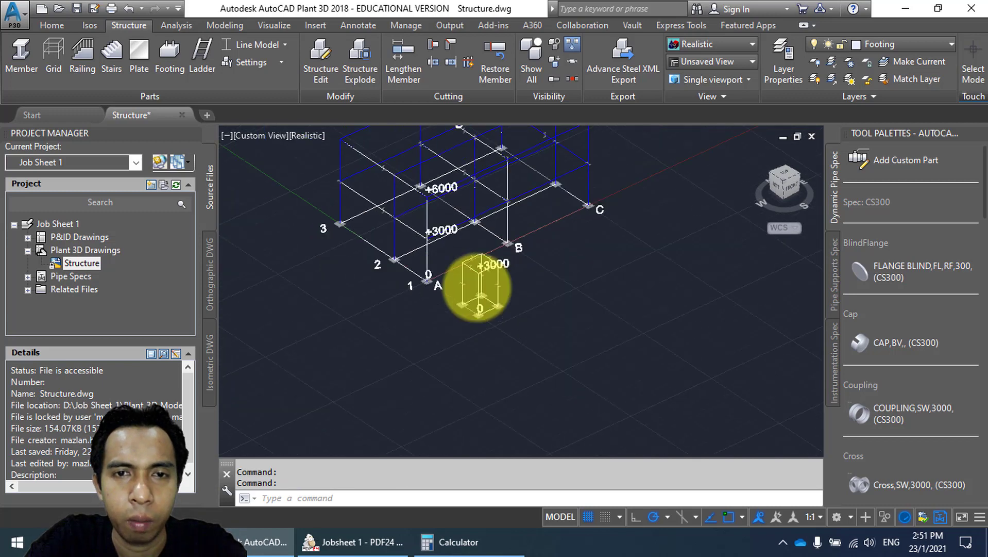
{"action": "scroll", "coordinate": [477, 281], "scroll_direction": "up", "scroll_amount": 3}
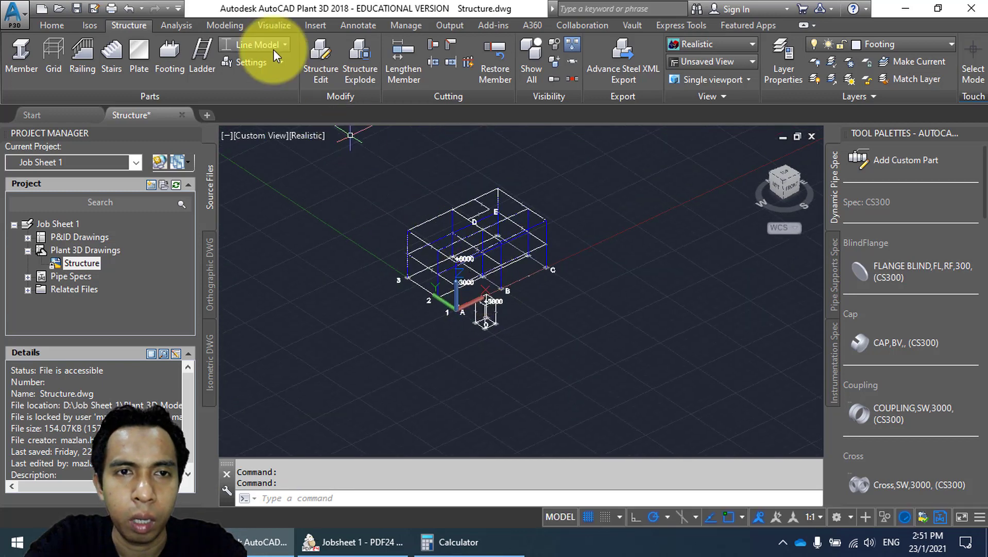
{"action": "left_click", "coordinate": [273, 48]}
{"action": "left_click", "coordinate": [278, 155]}
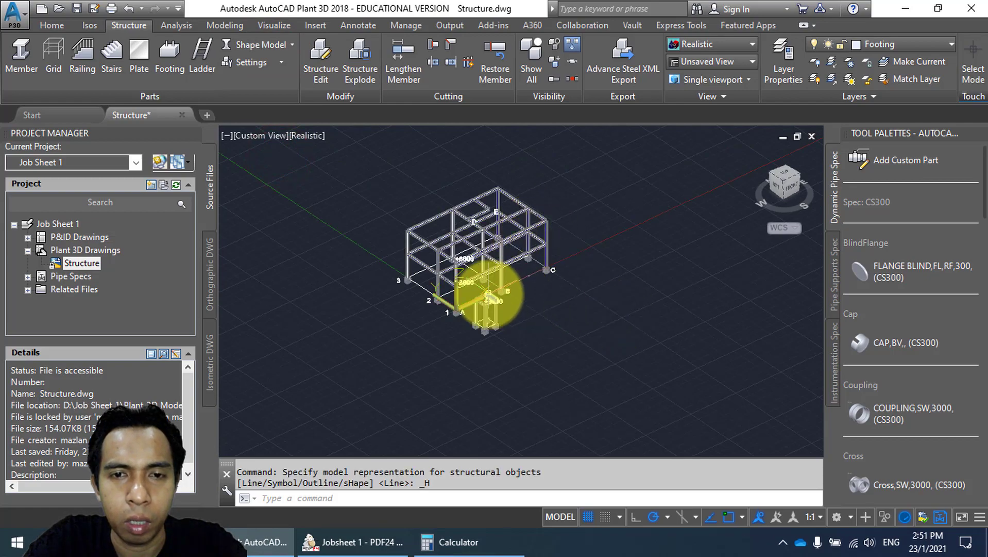
{"action": "scroll", "coordinate": [482, 260], "scroll_direction": "up", "scroll_amount": 3}
{"action": "middle_click_drag", "start_coordinate": [481, 258], "coordinate": [535, 252]}
{"action": "mouse_move", "coordinate": [515, 216]}
{"action": "middle_mouse_down", "text": "shift"}
{"action": "mouse_move", "coordinate": [523, 265]}
{"action": "mouse_move", "coordinate": [529, 248]}
{"action": "mouse_move", "coordinate": [514, 231]}
{"action": "middle_mouse_up", "text": "shift"}
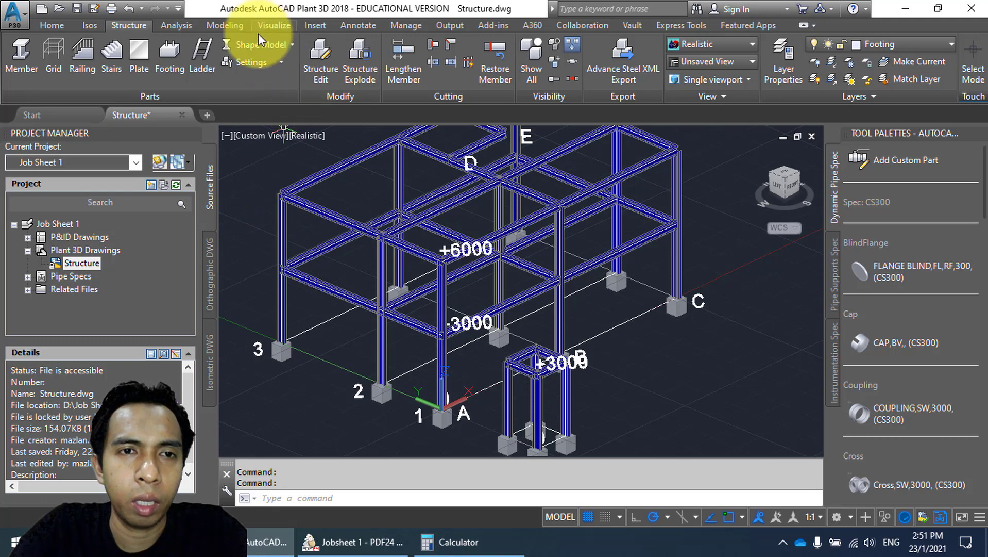
Open the member settings to examine the section's shape size and orientation reference point.
{"action": "left_click", "coordinate": [264, 64]}
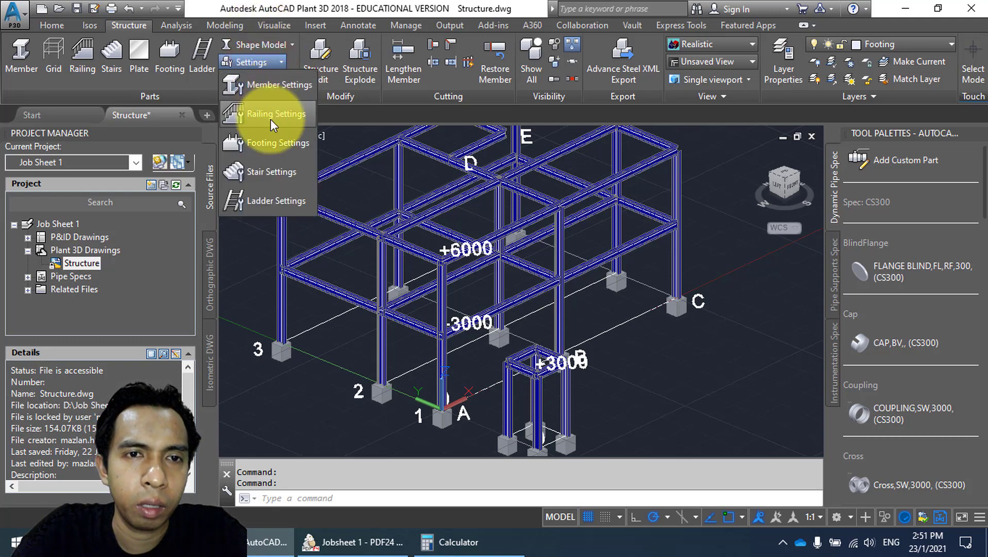
{"action": "left_click", "coordinate": [270, 83]}
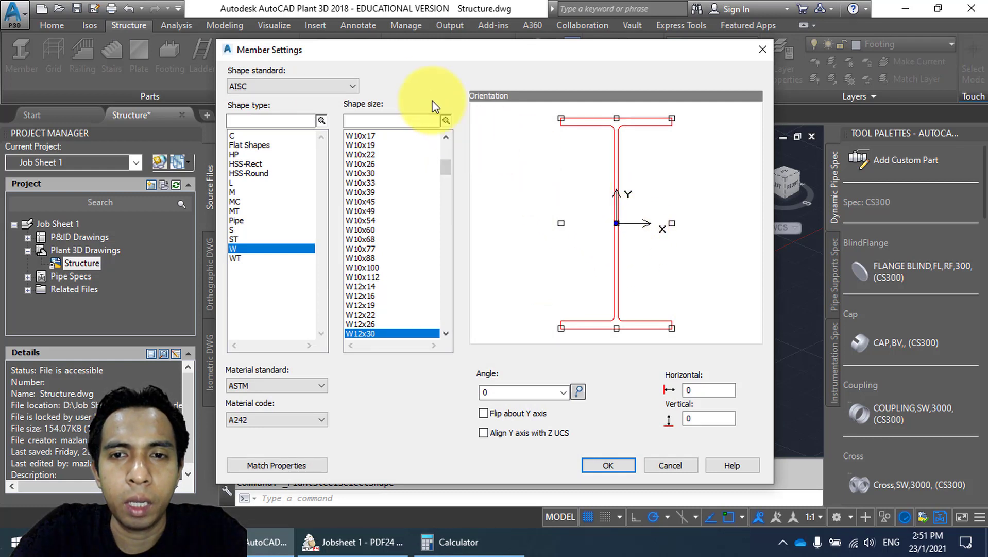
{"action": "left_click_drag", "start_coordinate": [411, 47], "coordinate": [364, 165]}
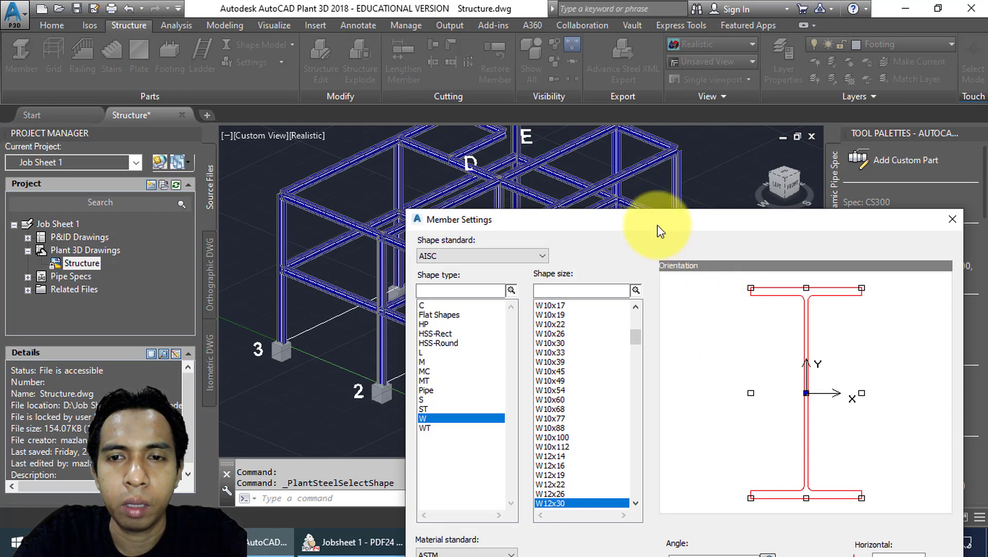
{"action": "left_click_drag", "start_coordinate": [658, 225], "coordinate": [515, 84]}
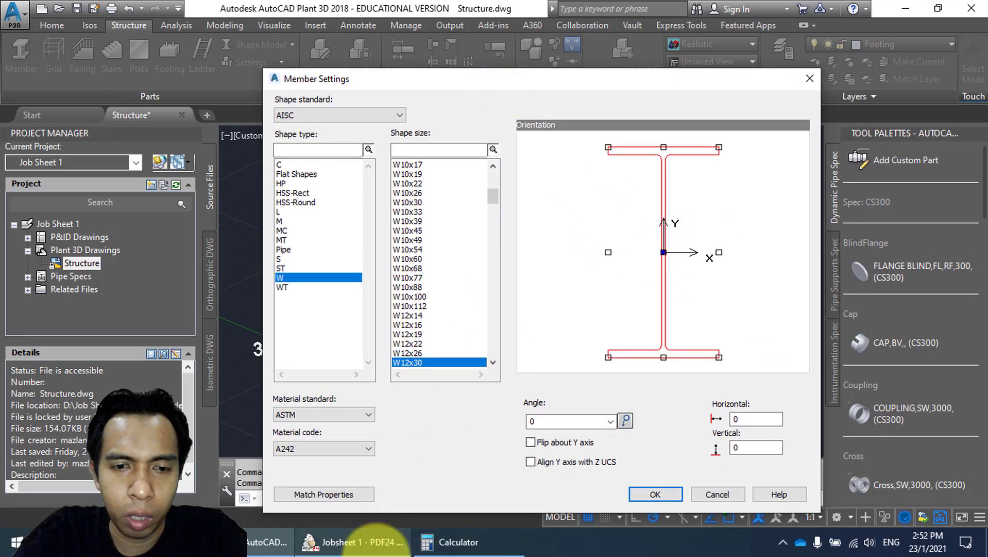
Examine the beams against the T.O.S. levels on the Looking North elevation in PDF24 Reader, then return to AutoCAD Plant 3D and cancel the member settings.
{"action": "left_click", "coordinate": [361, 541]}
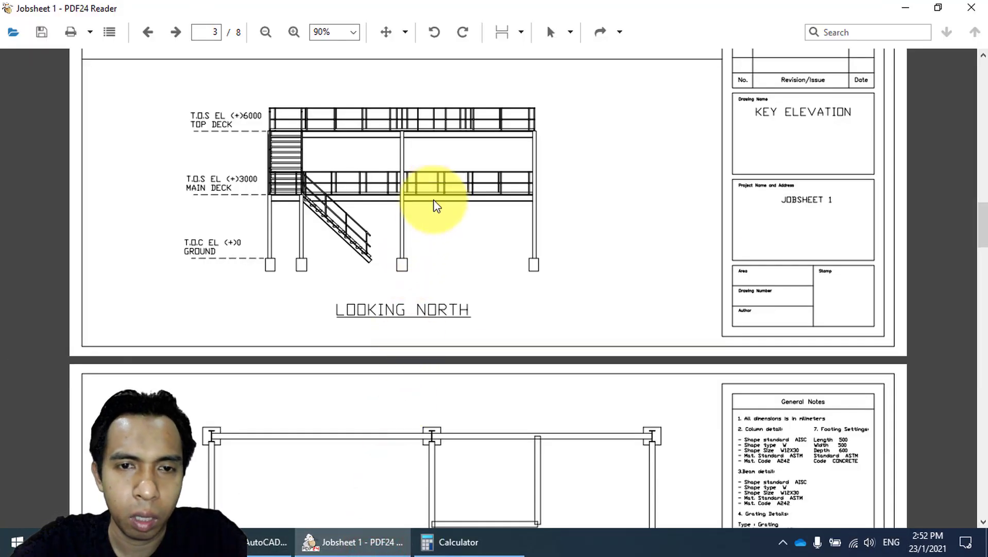
{"action": "scroll", "coordinate": [375, 150], "scroll_direction": "up", "scroll_amount": 5, "text": "ctrl"}
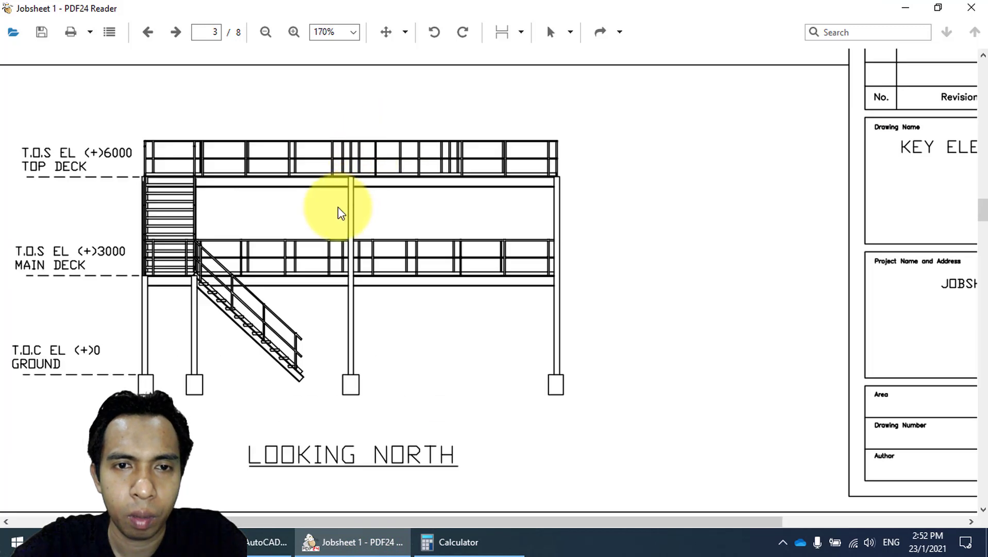
{"action": "scroll", "coordinate": [252, 242], "scroll_direction": "up", "scroll_amount": 2, "text": "ctrl"}
{"action": "left_click_drag", "start_coordinate": [175, 275], "coordinate": [528, 209]}
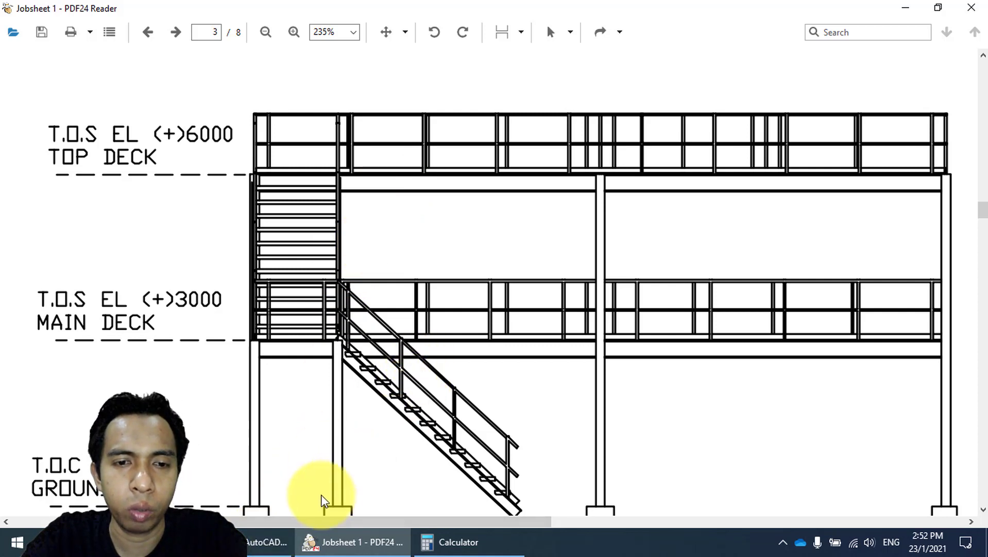
{"action": "left_click", "coordinate": [256, 543]}
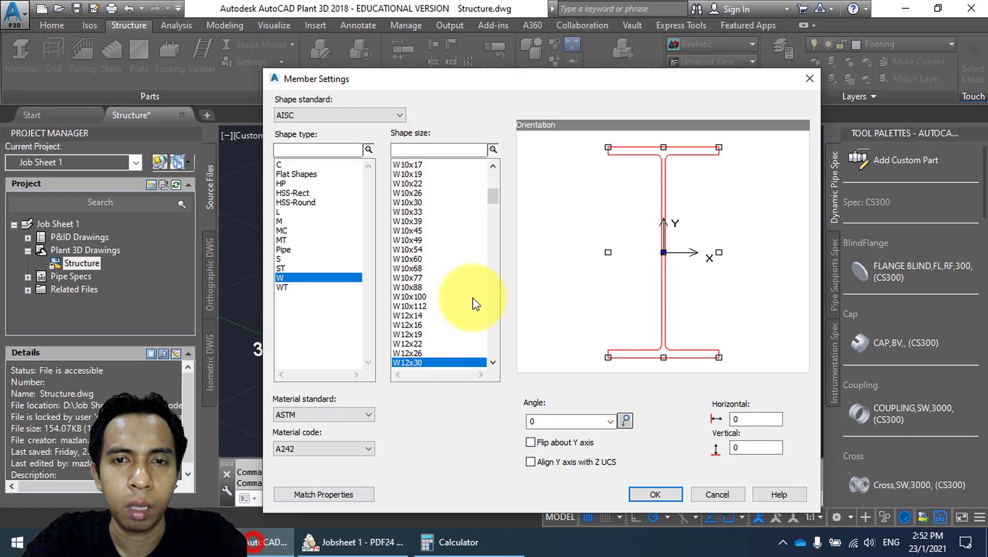
{"action": "left_click", "coordinate": [727, 493]}
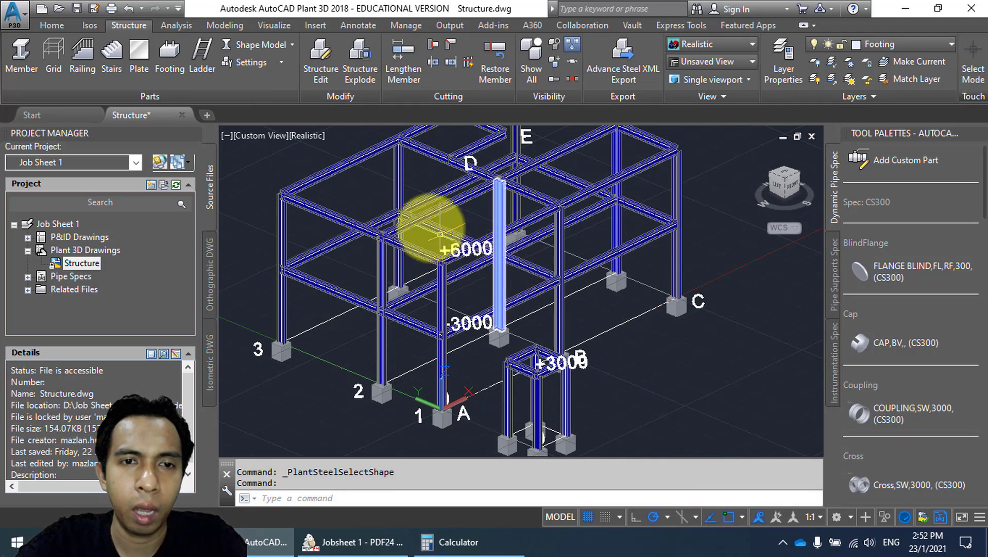
Examine how the top-level beams meet the column top at the corner of grid lines A and 3.
{"action": "scroll", "coordinate": [351, 181], "scroll_direction": "up", "scroll_amount": 5}
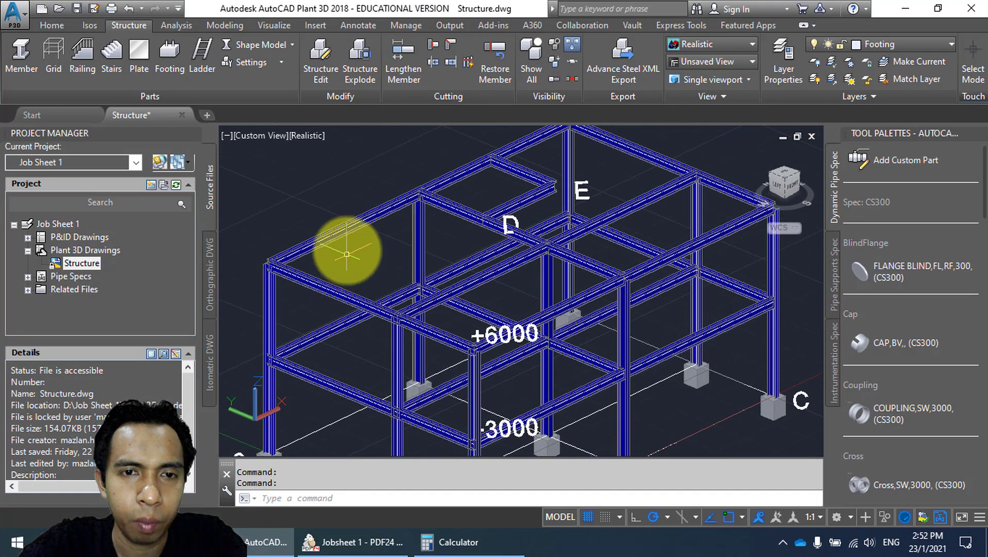
{"action": "scroll", "coordinate": [269, 298], "scroll_direction": "up", "scroll_amount": 4}
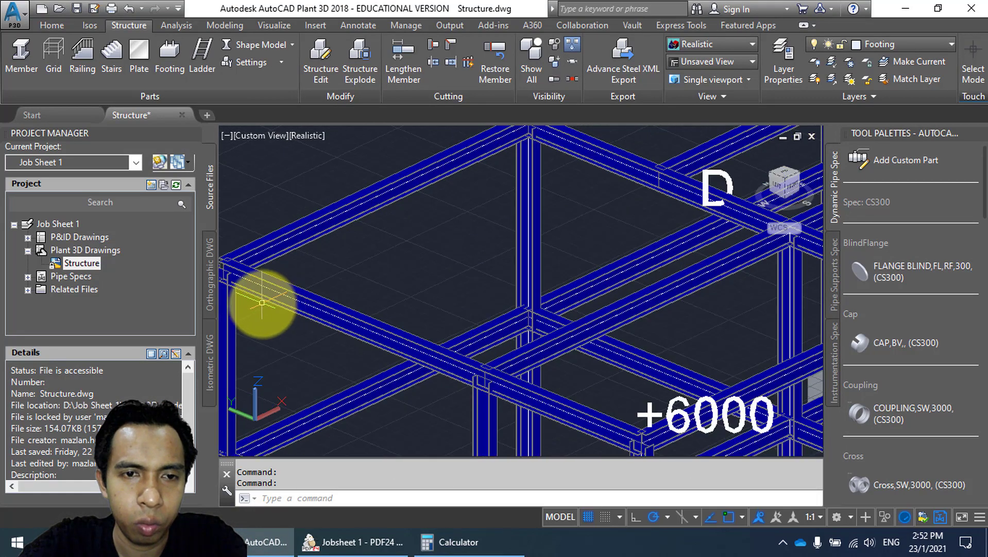
{"action": "middle_click_drag", "start_coordinate": [337, 309], "coordinate": [551, 247], "text": "shift"}
{"action": "scroll", "coordinate": [503, 335], "scroll_direction": "up", "scroll_amount": 8}
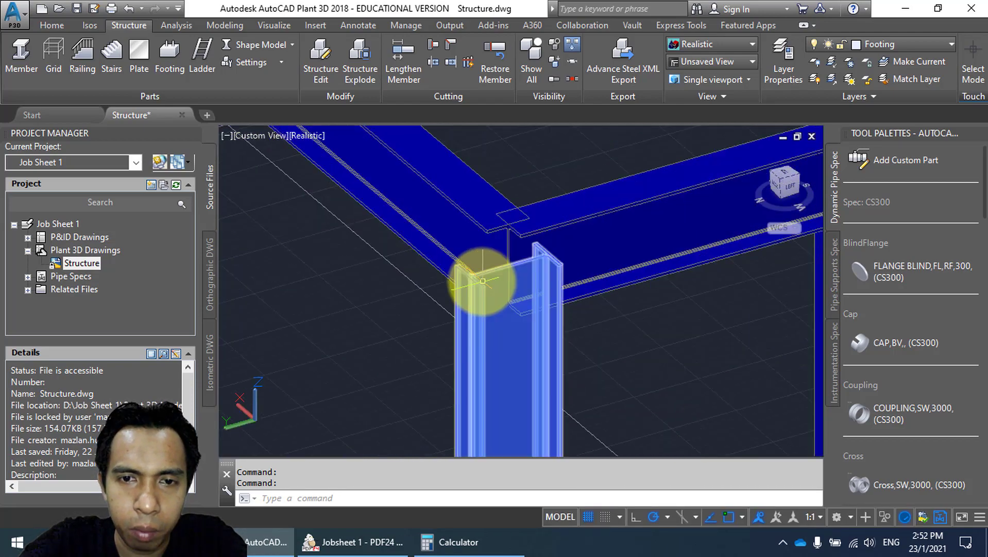
{"action": "middle_click_drag", "start_coordinate": [446, 290], "coordinate": [441, 243], "text": "shift"}
{"action": "left_click", "coordinate": [448, 227]}
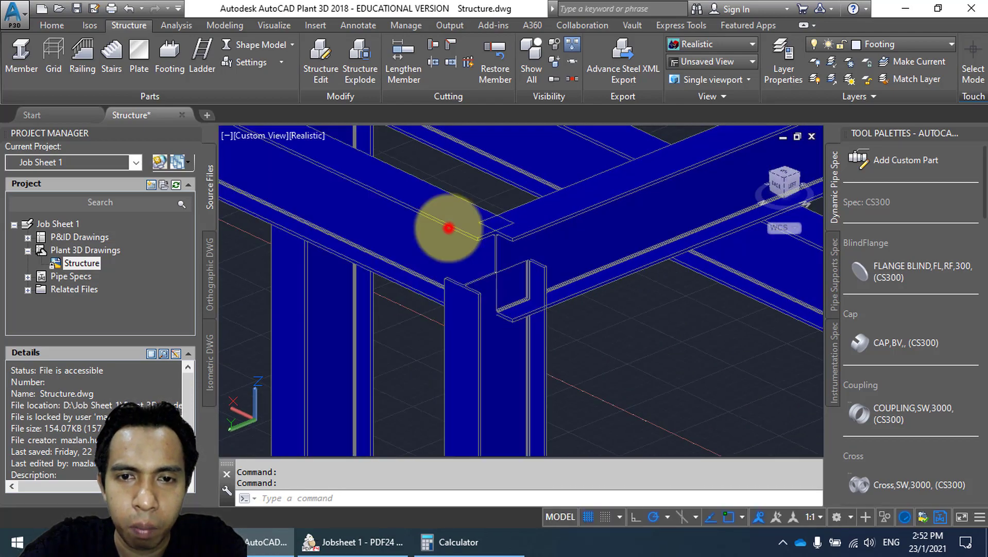
{"action": "key", "text": "Escape"}
{"action": "scroll", "coordinate": [426, 292], "scroll_direction": "down", "scroll_amount": 5}
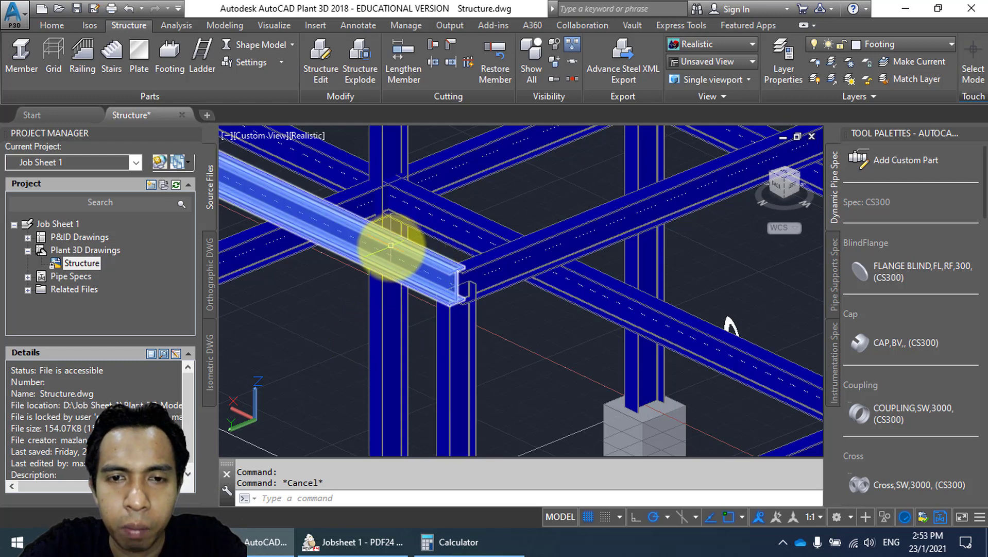
Edit the top-level beam along grid line 3, setting its orientation point to the section's top centre with a 6.15 vertical offset.
{"action": "middle_click_drag", "start_coordinate": [376, 336], "coordinate": [503, 335]}
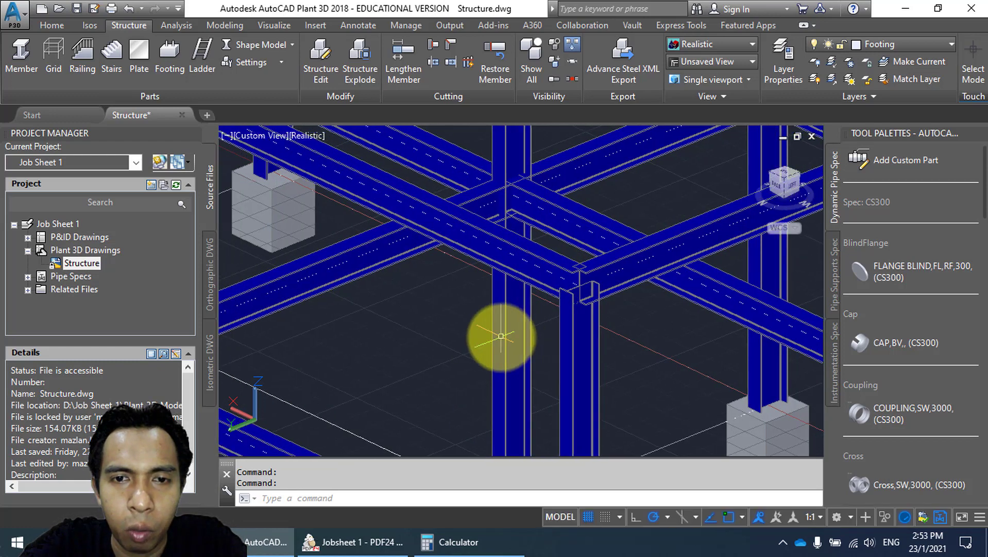
{"action": "left_click", "coordinate": [463, 245]}
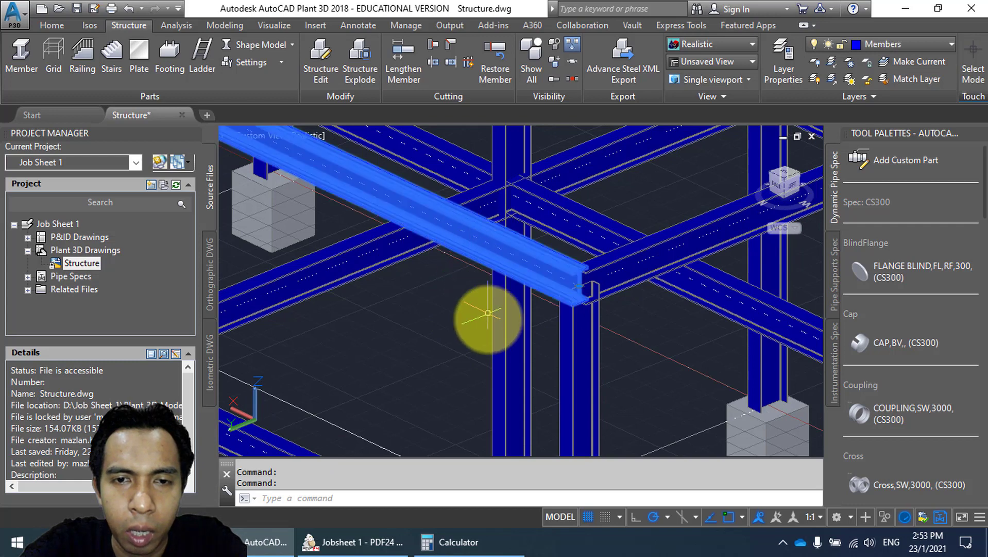
{"action": "right_click", "coordinate": [450, 238]}
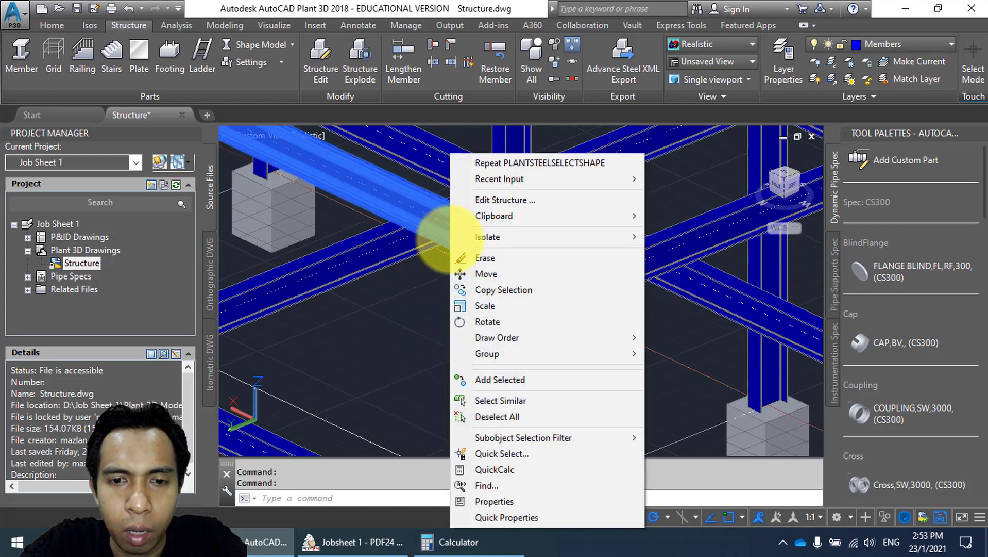
{"action": "left_click", "coordinate": [526, 206]}
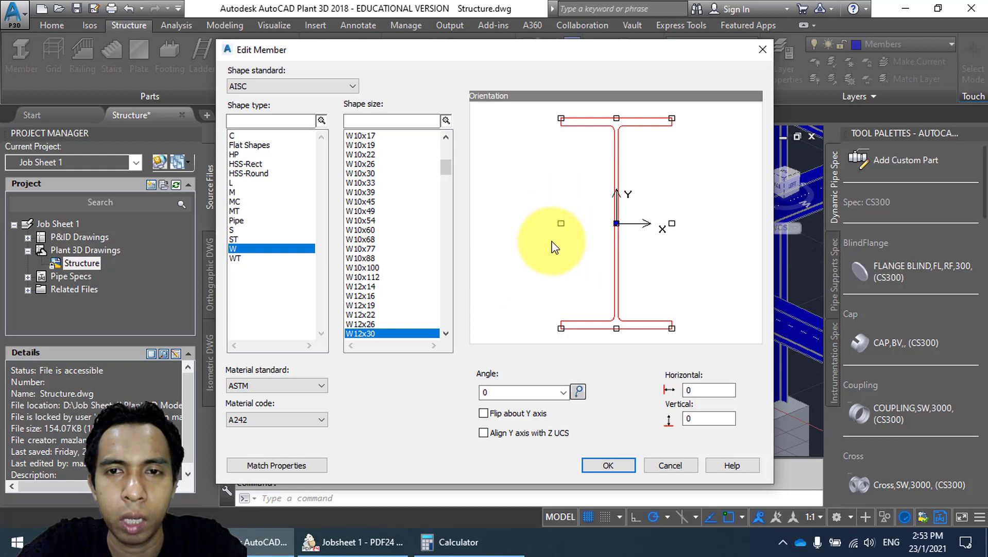
{"action": "left_click", "coordinate": [617, 118]}
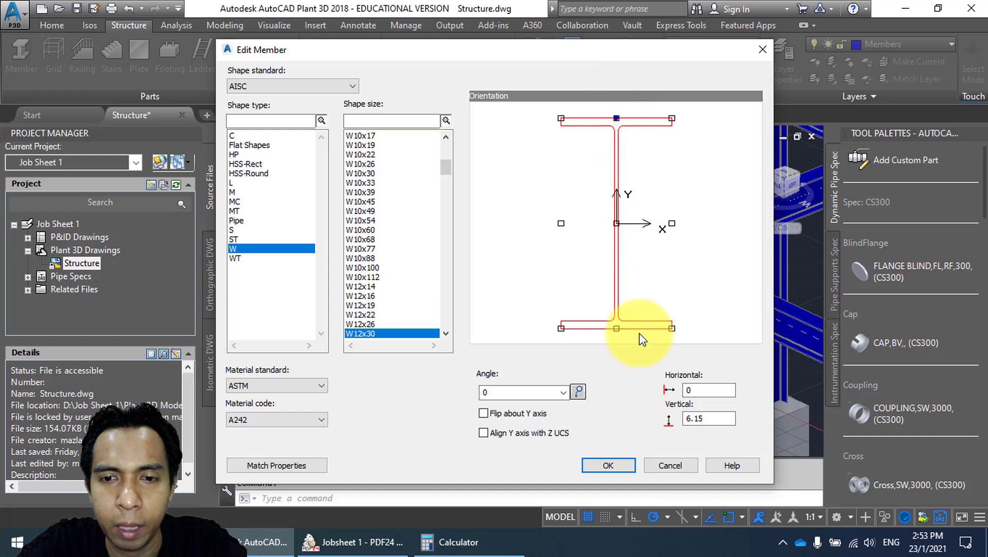
{"action": "left_click", "coordinate": [608, 466]}
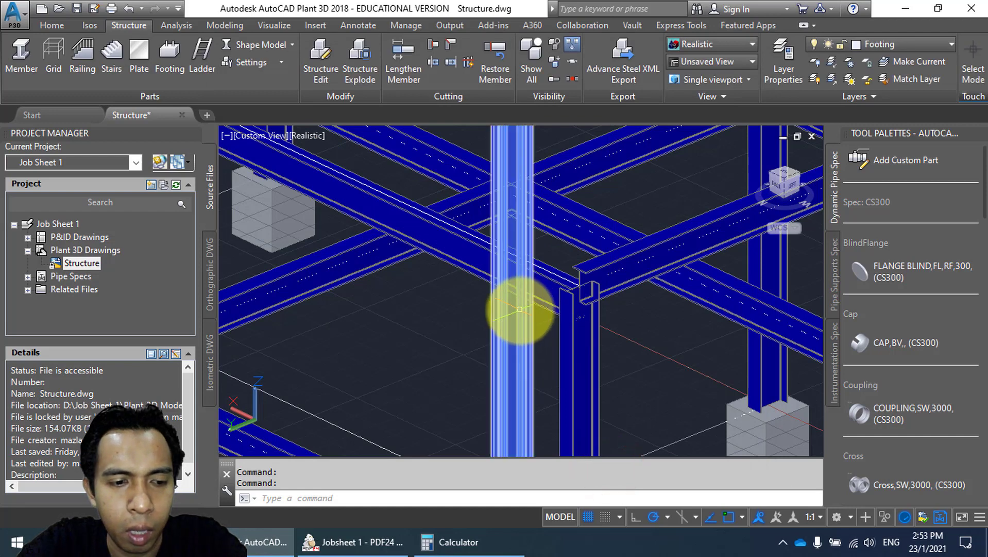
{"action": "scroll", "coordinate": [521, 309], "scroll_direction": "up", "scroll_amount": 3}
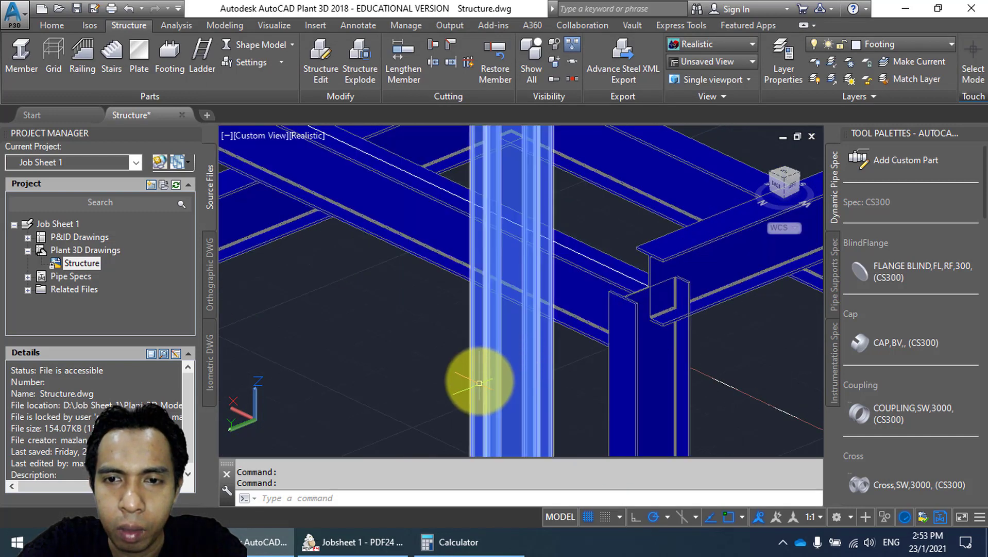
{"action": "middle_click_drag", "start_coordinate": [447, 367], "coordinate": [457, 371]}
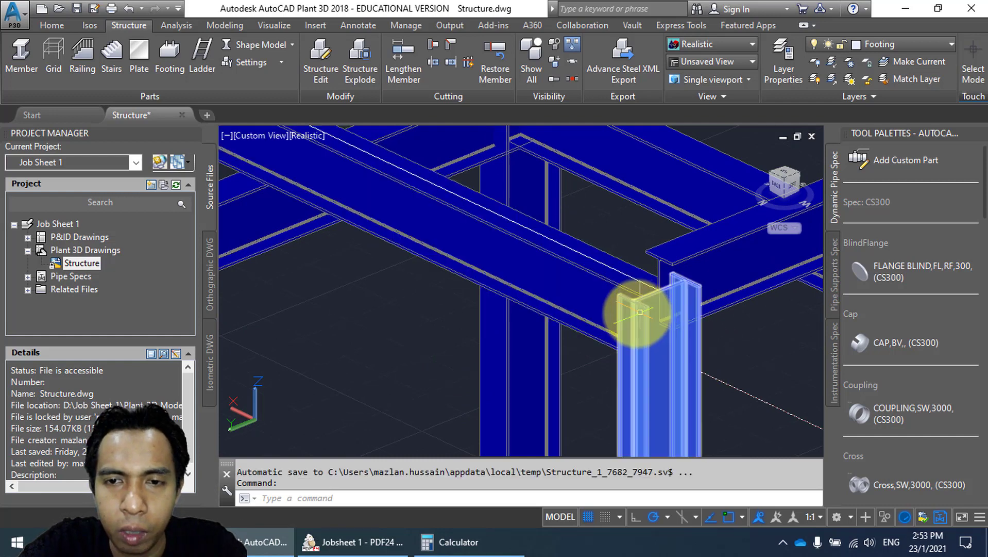
{"action": "middle_click_drag", "start_coordinate": [452, 298], "coordinate": [448, 223]}
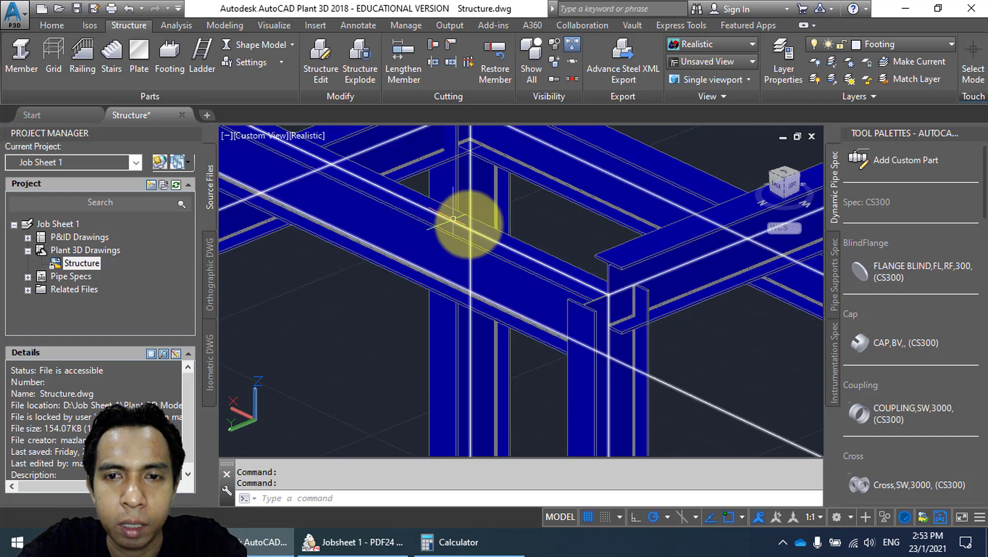
{"action": "left_click", "coordinate": [669, 259]}
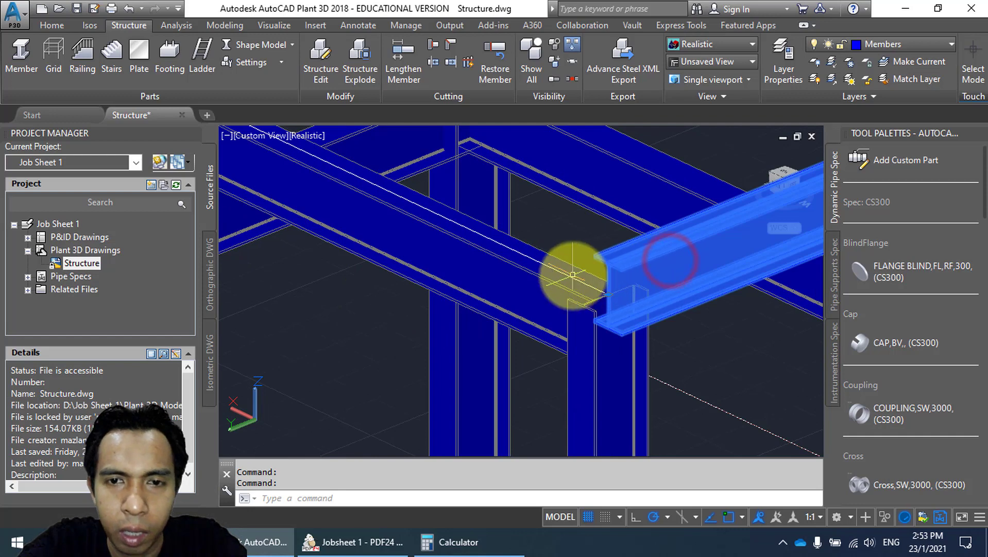
{"action": "left_click", "coordinate": [509, 275]}
{"action": "key", "text": "Escape"}
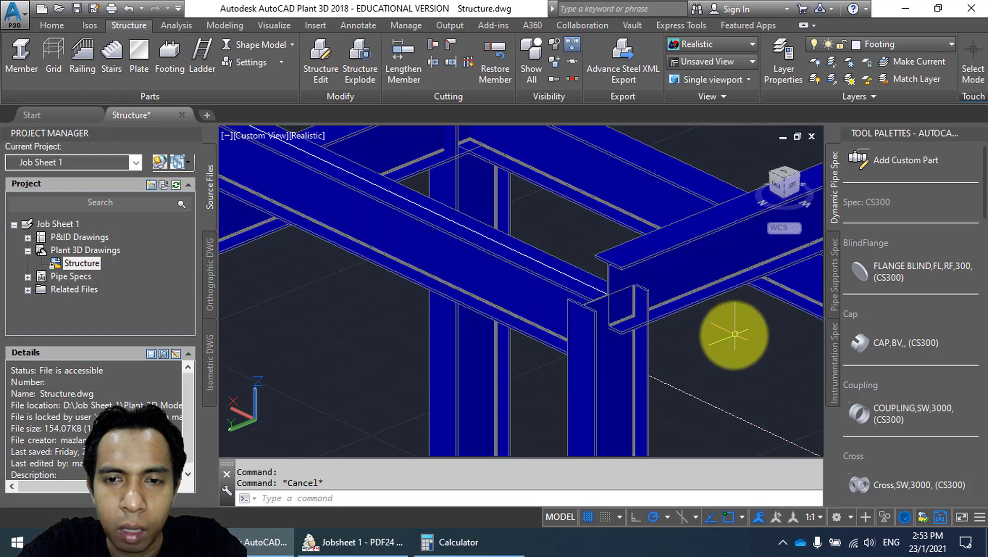
Edit the three top-level cross beams and the far outer long beam together, setting their orientation point to top centre with a 6.15 vertical offset.
{"action": "scroll", "coordinate": [731, 334], "scroll_direction": "down", "scroll_amount": 2}
{"action": "scroll", "coordinate": [567, 185], "scroll_direction": "down", "scroll_amount": 3}
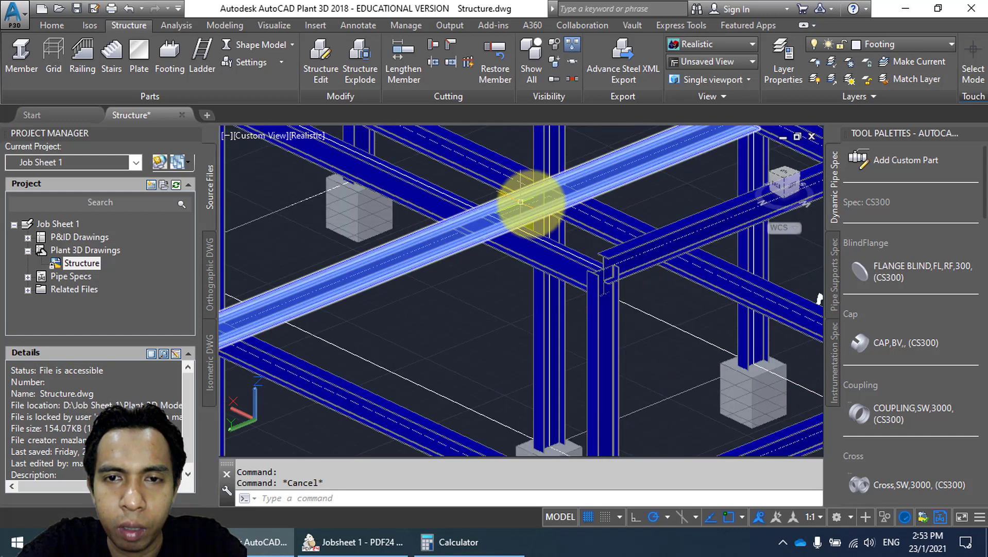
{"action": "middle_click_drag", "start_coordinate": [606, 214], "coordinate": [540, 313]}
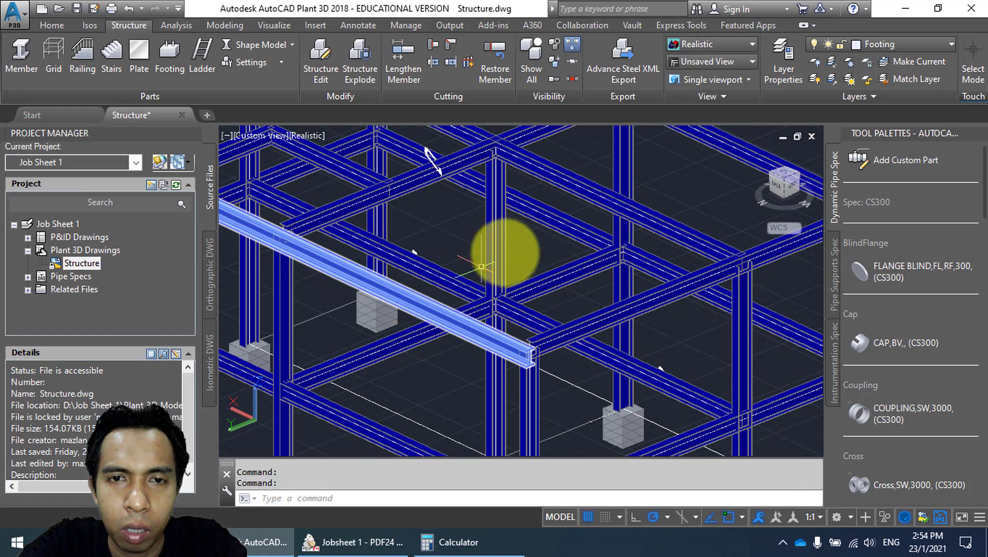
{"action": "middle_click_drag", "start_coordinate": [548, 251], "coordinate": [529, 293]}
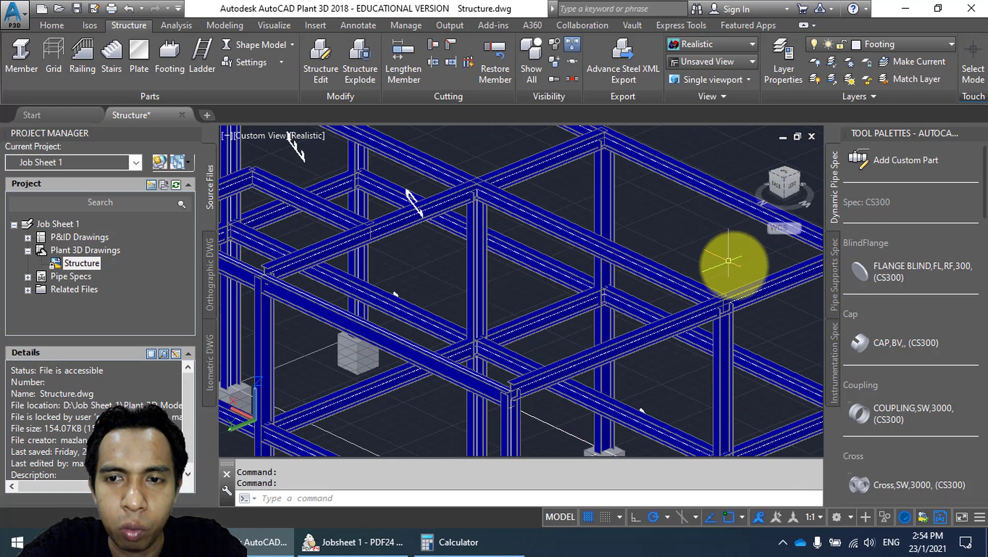
{"action": "left_click", "coordinate": [757, 284]}
{"action": "left_click", "coordinate": [727, 176]}
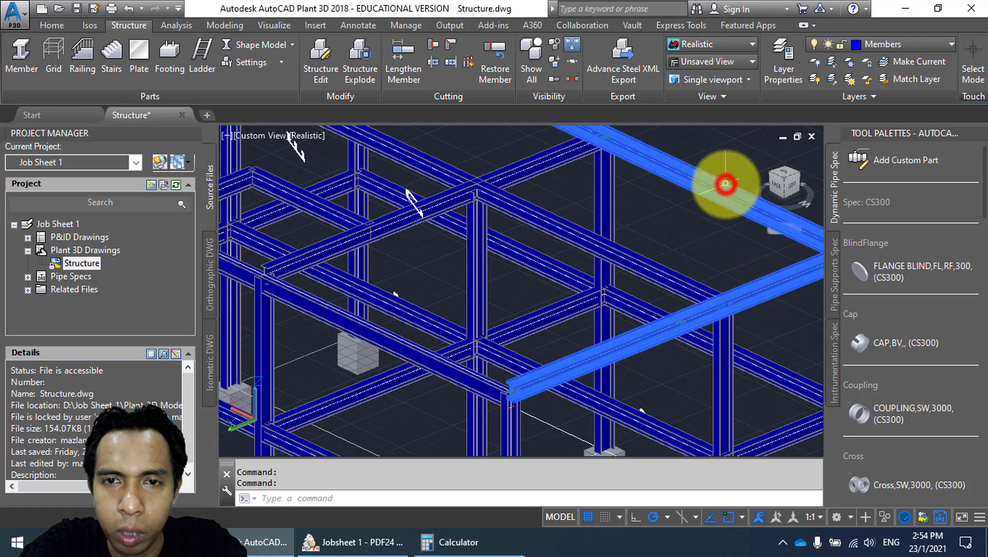
{"action": "left_click", "coordinate": [532, 160]}
{"action": "middle_click_drag", "start_coordinate": [357, 191], "coordinate": [525, 274]}
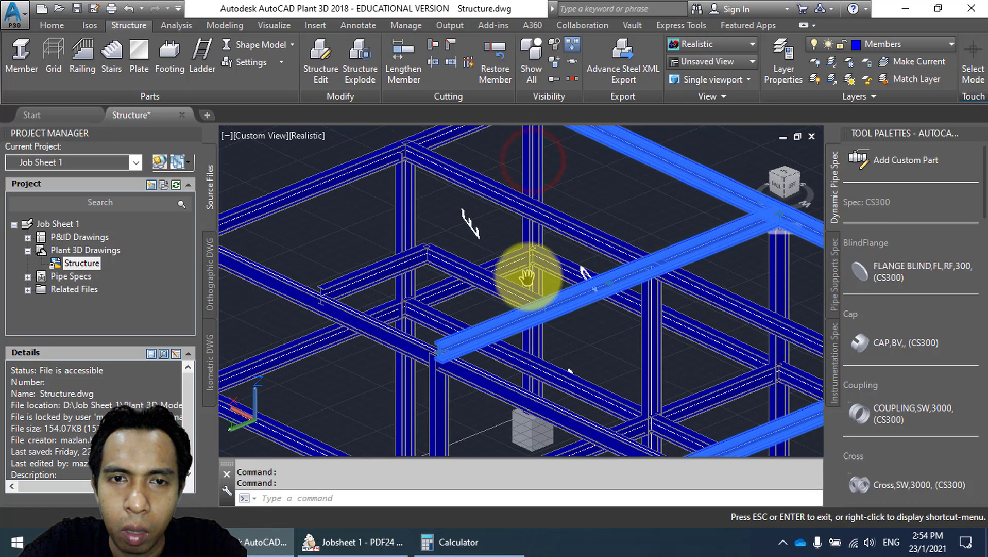
{"action": "left_click", "coordinate": [347, 162]}
{"action": "scroll", "coordinate": [365, 194], "scroll_direction": "down", "scroll_amount": 3}
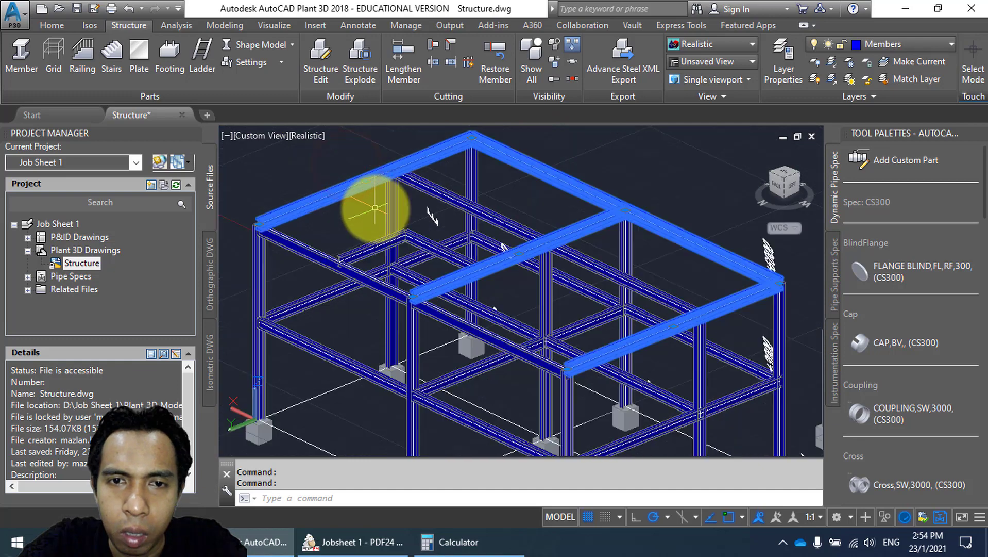
{"action": "right_click", "coordinate": [567, 188]}
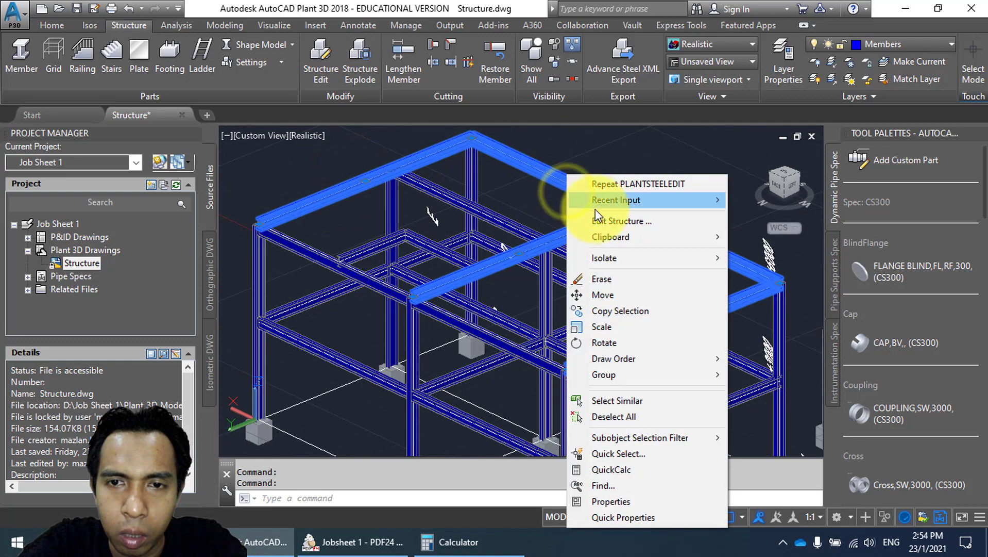
{"action": "left_click", "coordinate": [604, 221]}
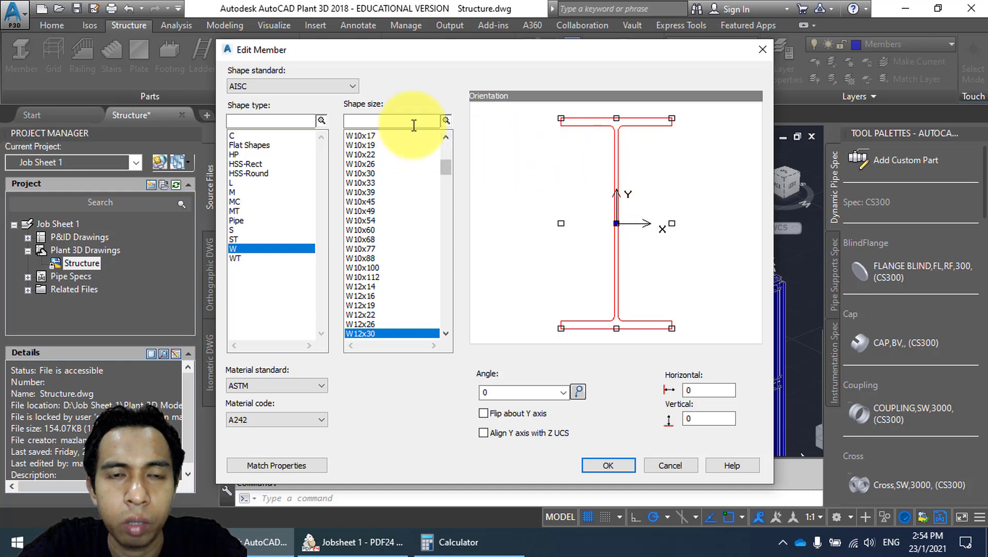
{"action": "left_click", "coordinate": [617, 119]}
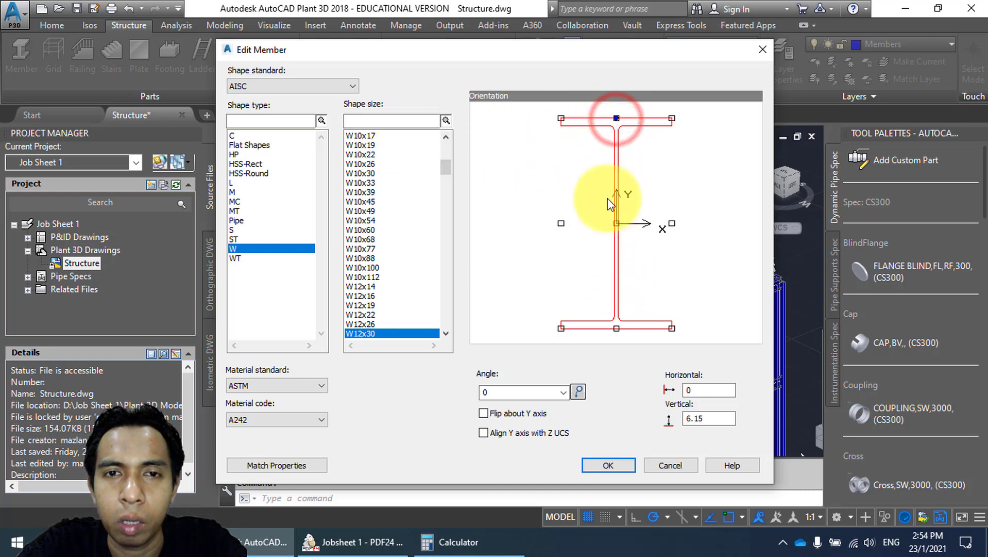
{"action": "left_click", "coordinate": [606, 460]}
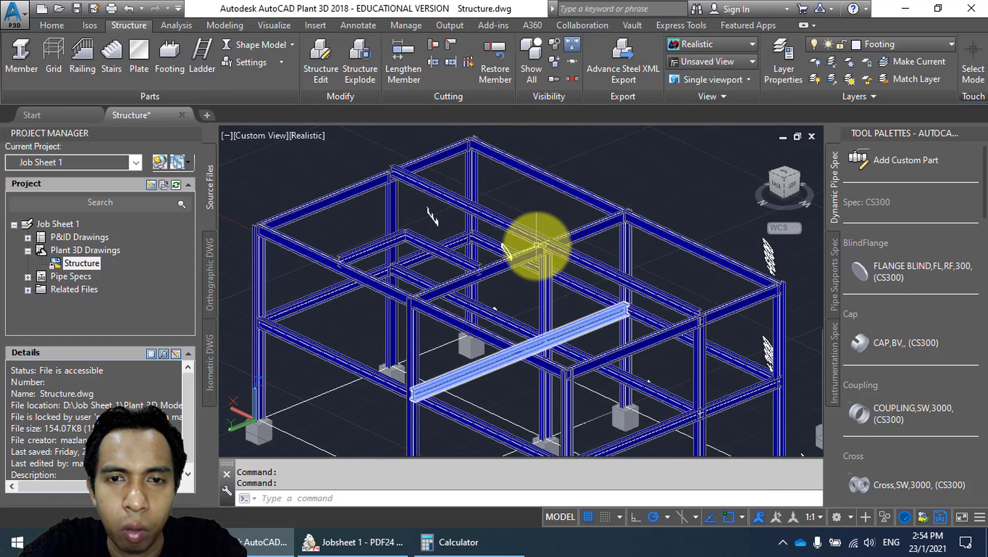
{"action": "key", "text": "Escape"}
Examine how the re-justified top-level beams meet the column top at the far outer corner of the frame.
{"action": "scroll", "coordinate": [562, 203], "scroll_direction": "up", "scroll_amount": 6}
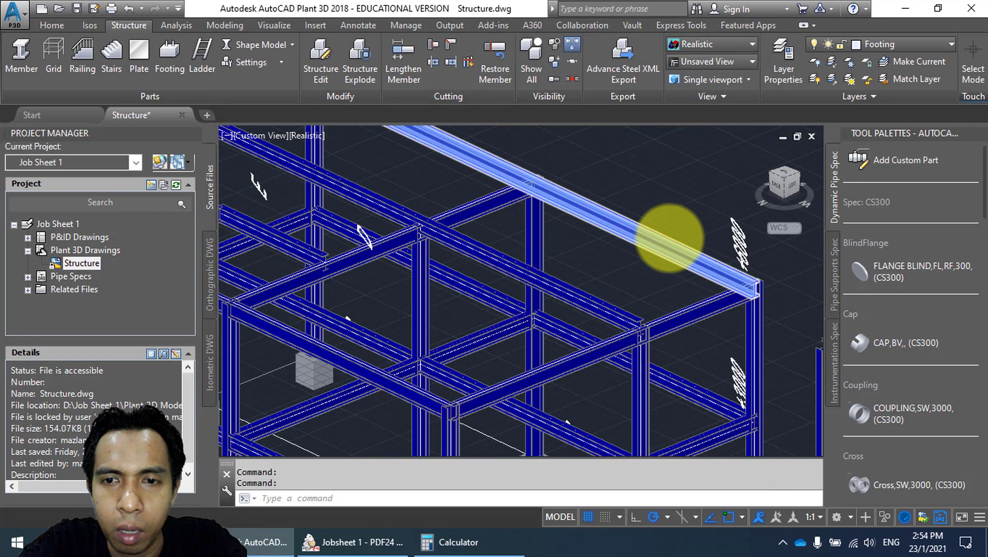
{"action": "scroll", "coordinate": [739, 283], "scroll_direction": "down", "scroll_amount": 4}
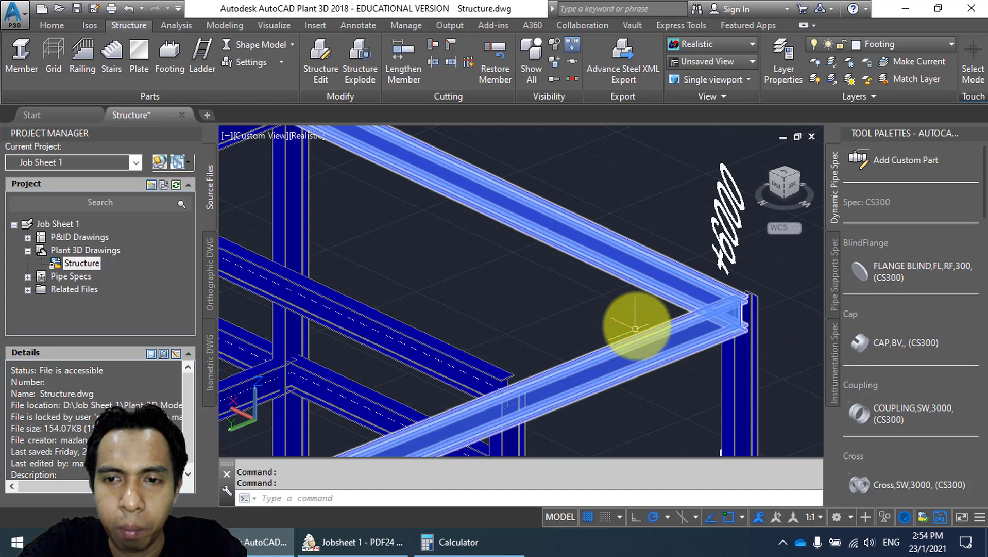
{"action": "key", "text": "Escape"}
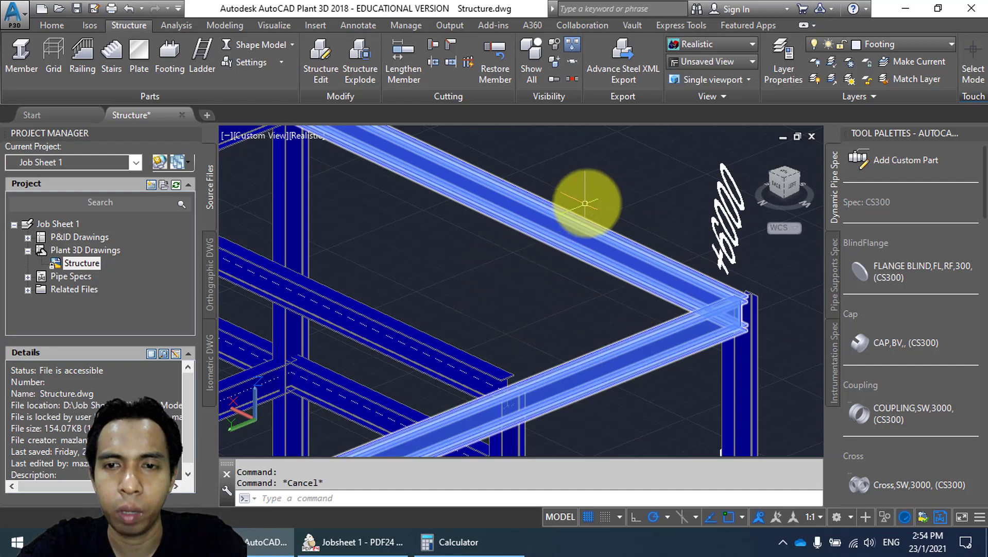
{"action": "left_click", "coordinate": [645, 166]}
{"action": "left_click", "coordinate": [636, 264]}
{"action": "key", "text": "Escape"}
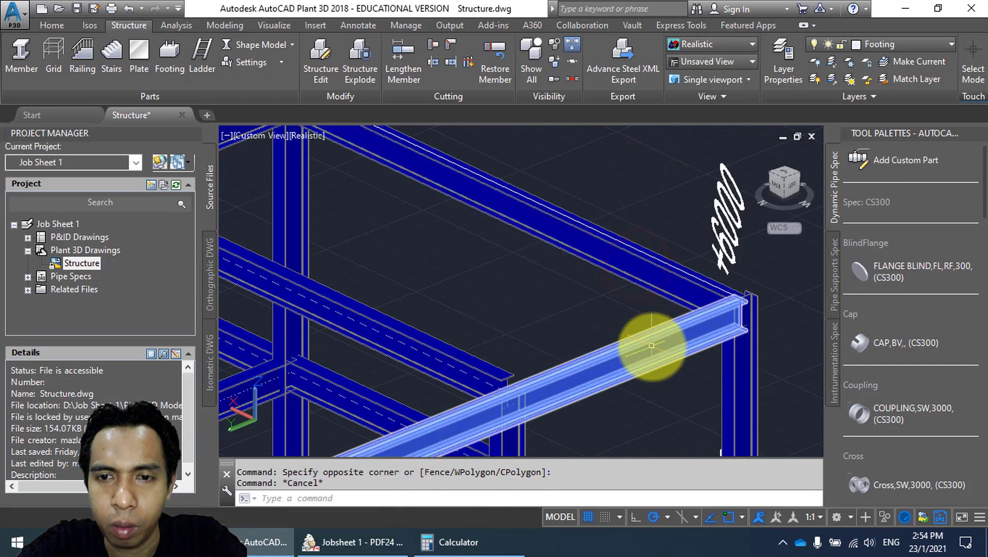
{"action": "left_click", "coordinate": [652, 360]}
{"action": "key", "text": "Escape"}
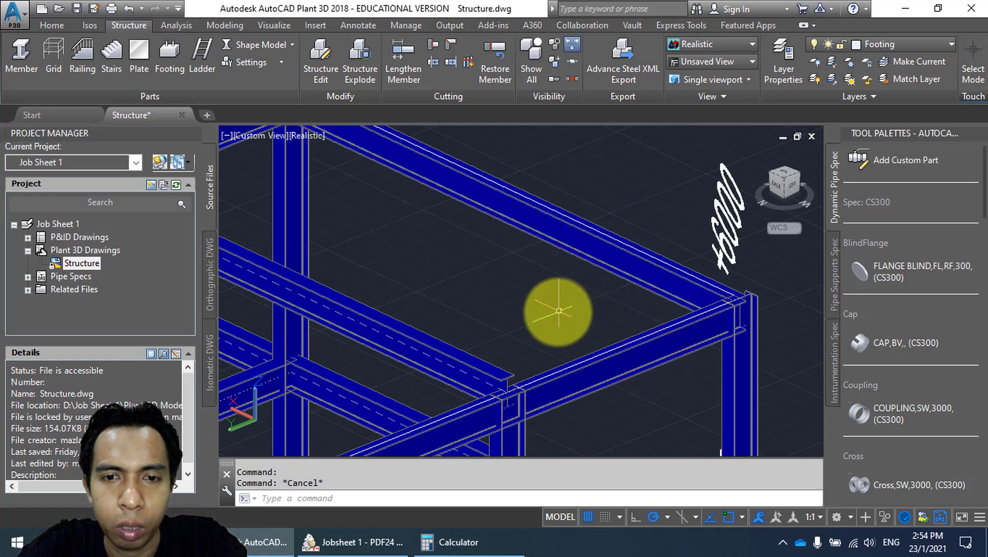
Edit the middle long beam of the top level, setting its orientation point to the section's top centre.
{"action": "middle_click_drag", "start_coordinate": [561, 304], "coordinate": [685, 298]}
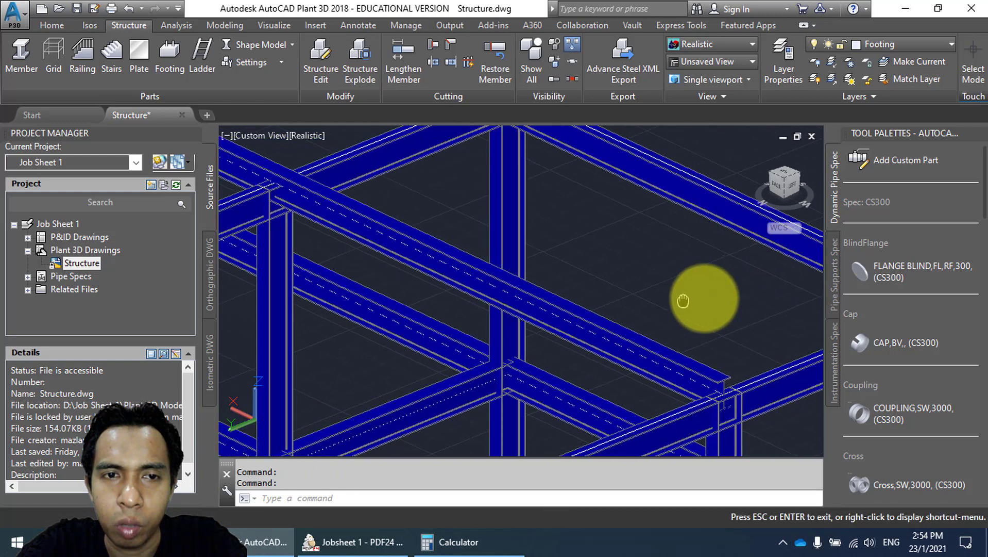
{"action": "left_click", "coordinate": [626, 327]}
{"action": "right_click", "coordinate": [626, 328]}
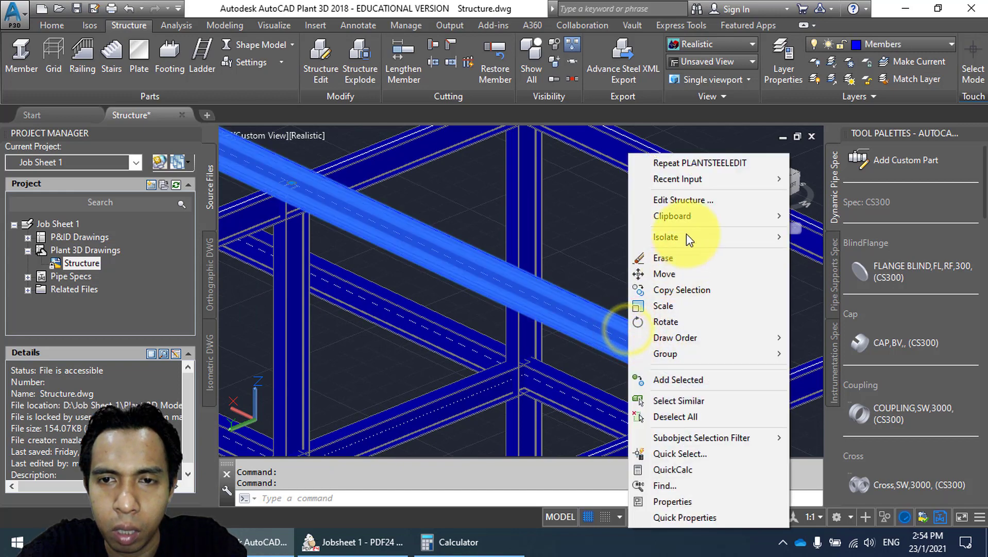
{"action": "left_click", "coordinate": [685, 201]}
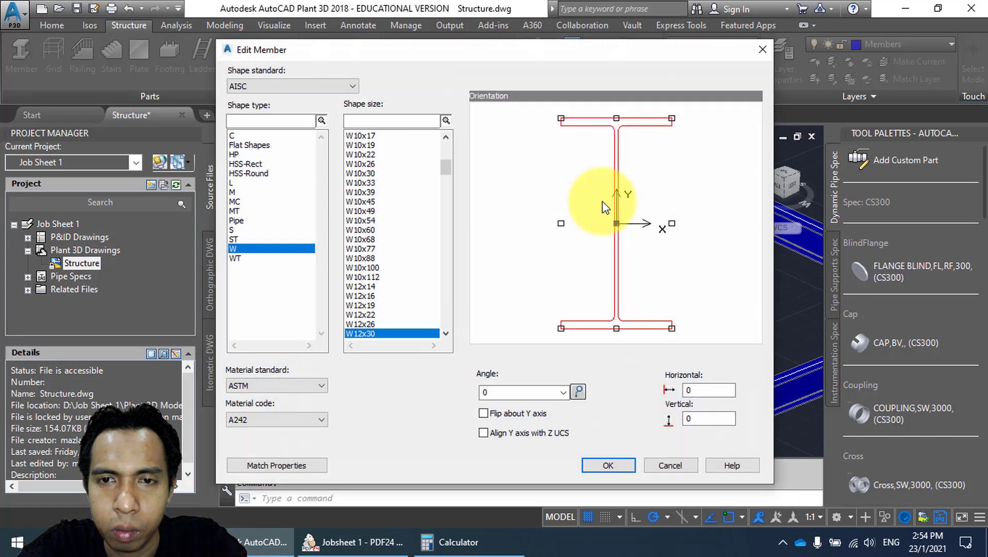
{"action": "left_click", "coordinate": [616, 118]}
{"action": "left_click", "coordinate": [607, 466]}
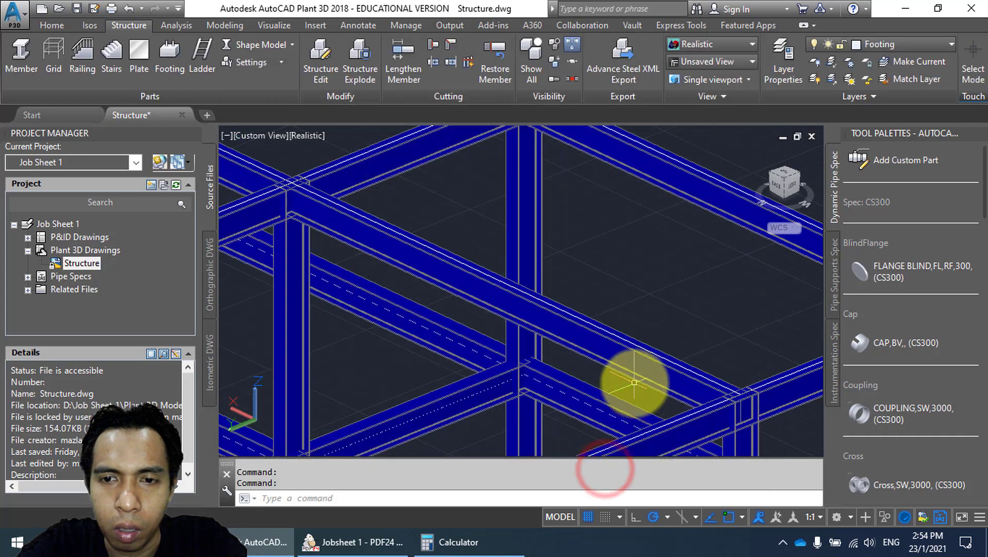
{"action": "key", "text": "Escape"}
Select all the lower-level long and cross beams of the main frame for a joint edit.
{"action": "scroll", "coordinate": [631, 363], "scroll_direction": "down", "scroll_amount": 6}
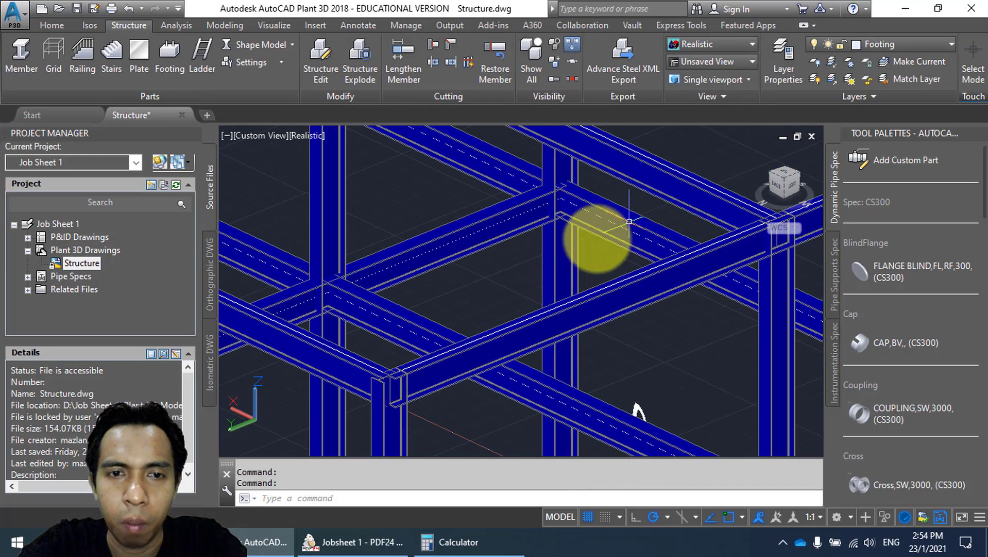
{"action": "middle_click_drag", "start_coordinate": [511, 316], "coordinate": [507, 292]}
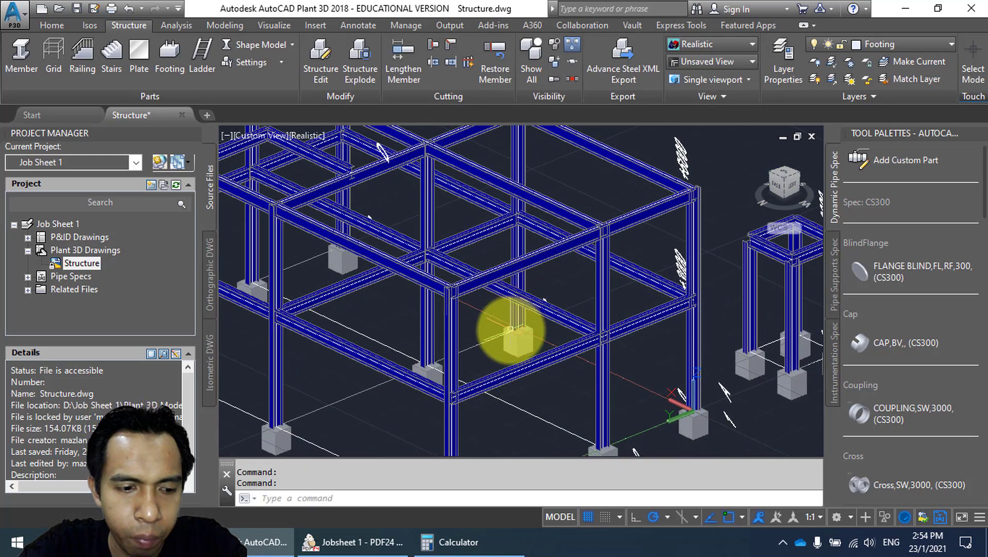
{"action": "middle_click_drag", "start_coordinate": [503, 345], "coordinate": [494, 310], "text": "shift"}
{"action": "scroll", "coordinate": [366, 284], "scroll_direction": "up", "scroll_amount": 3}
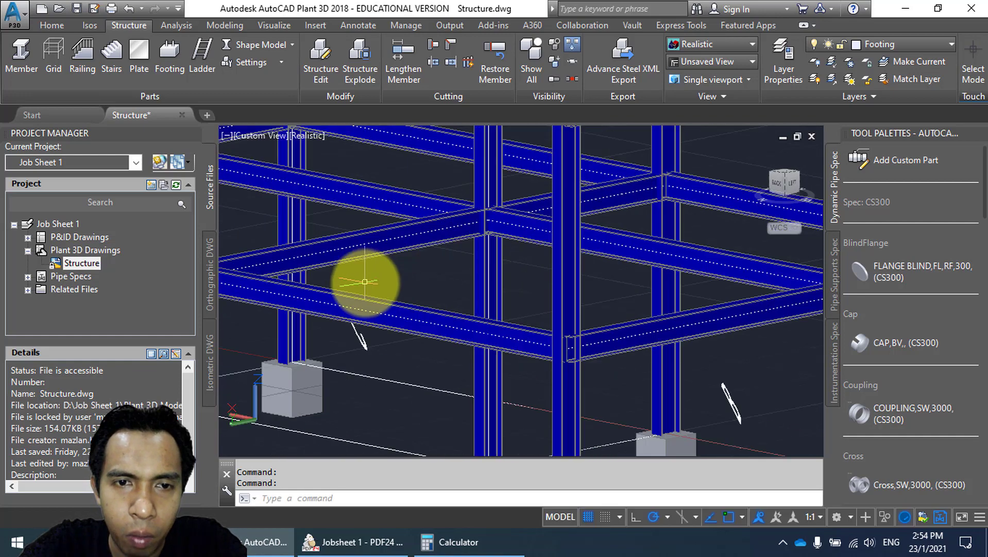
{"action": "middle_click_drag", "start_coordinate": [364, 247], "coordinate": [372, 268]}
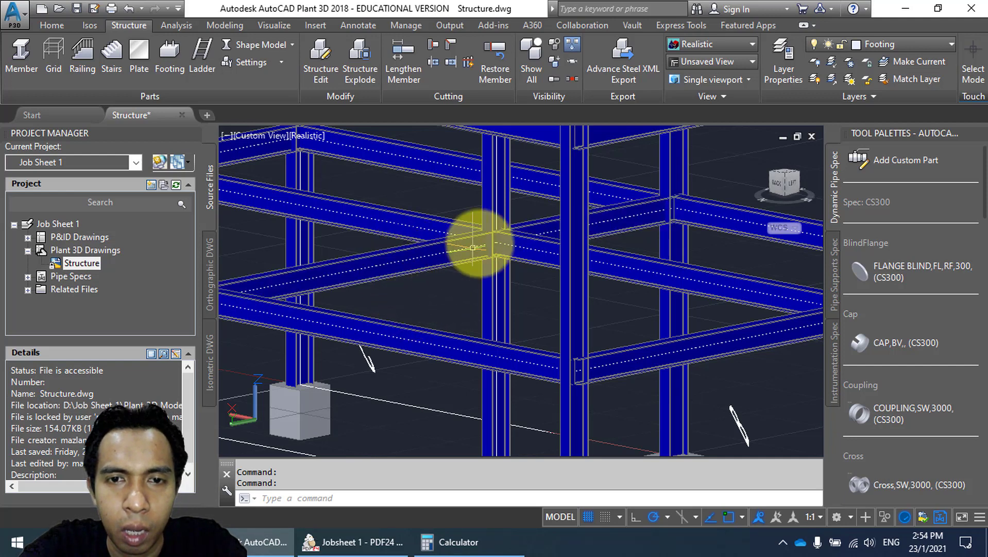
{"action": "left_click", "coordinate": [423, 263]}
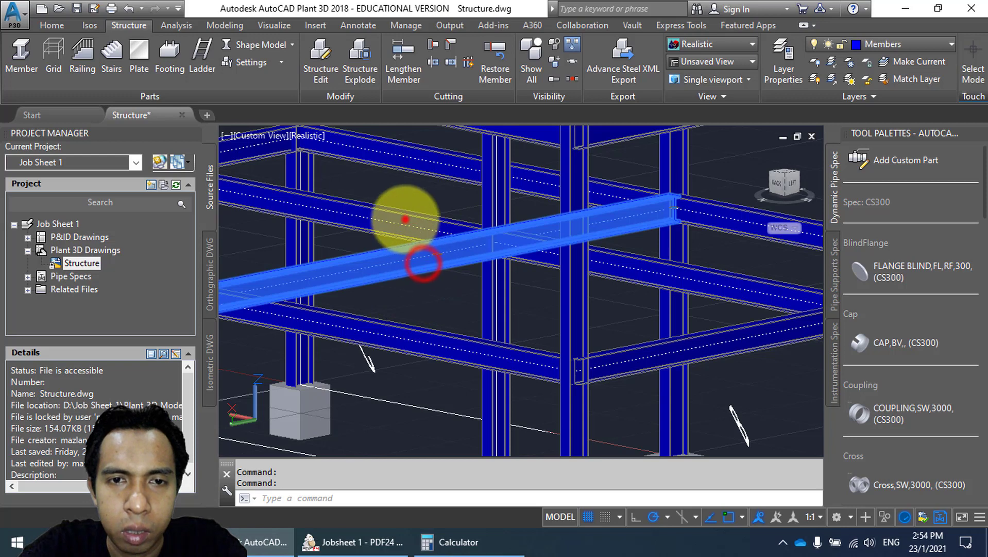
{"action": "left_click", "coordinate": [403, 216]}
{"action": "left_click", "coordinate": [415, 153]}
{"action": "scroll", "coordinate": [620, 232], "scroll_direction": "down", "scroll_amount": 3}
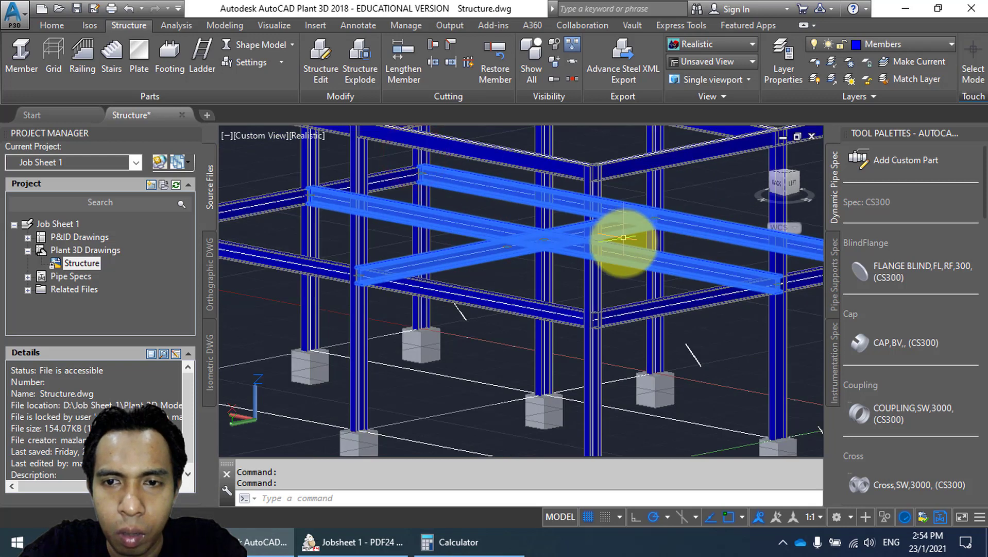
{"action": "left_click", "coordinate": [290, 203]}
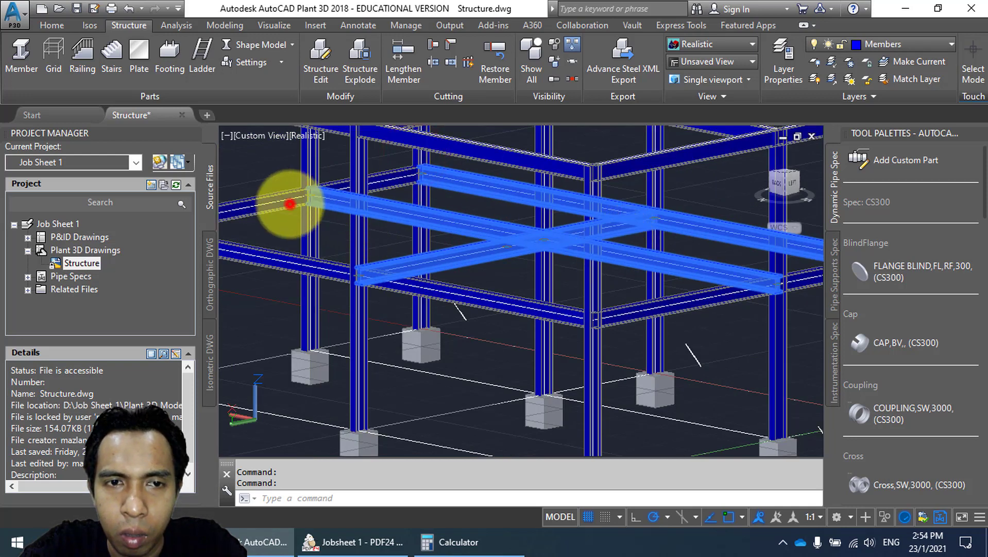
{"action": "left_click", "coordinate": [634, 310]}
{"action": "left_click", "coordinate": [634, 311], "text": "shift"}
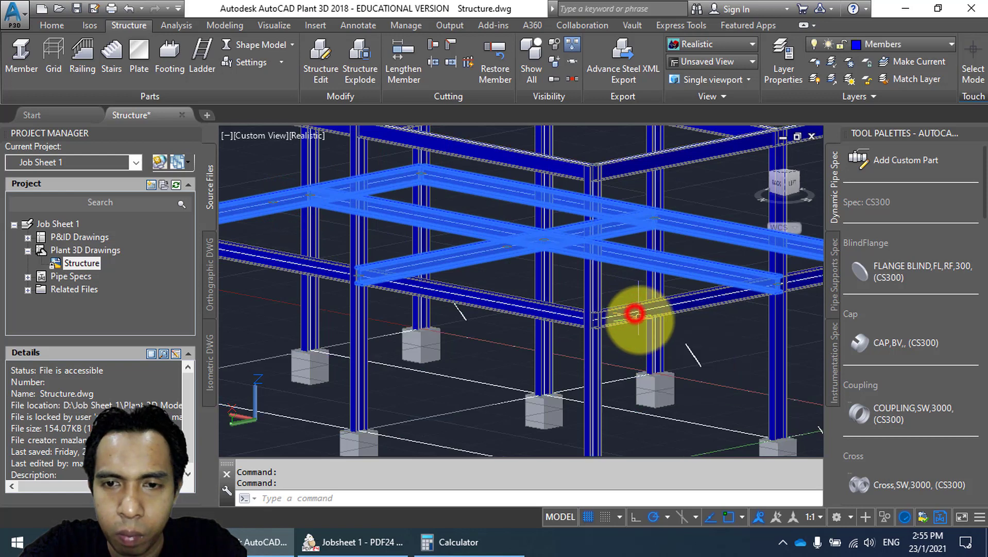
{"action": "left_click", "coordinate": [615, 318]}
{"action": "scroll", "coordinate": [516, 310], "scroll_direction": "down", "scroll_amount": 5}
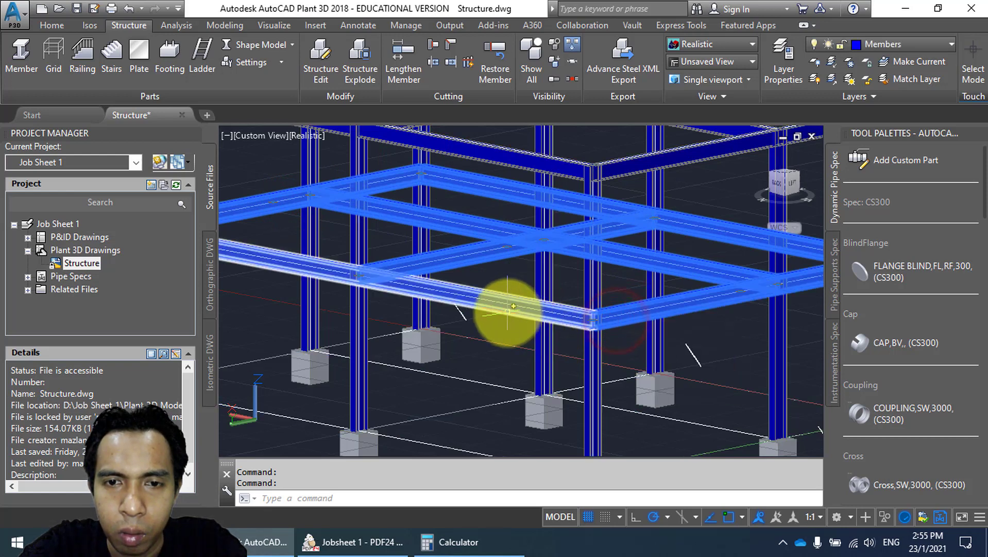
{"action": "middle_click_drag", "start_coordinate": [508, 309], "coordinate": [412, 307]}
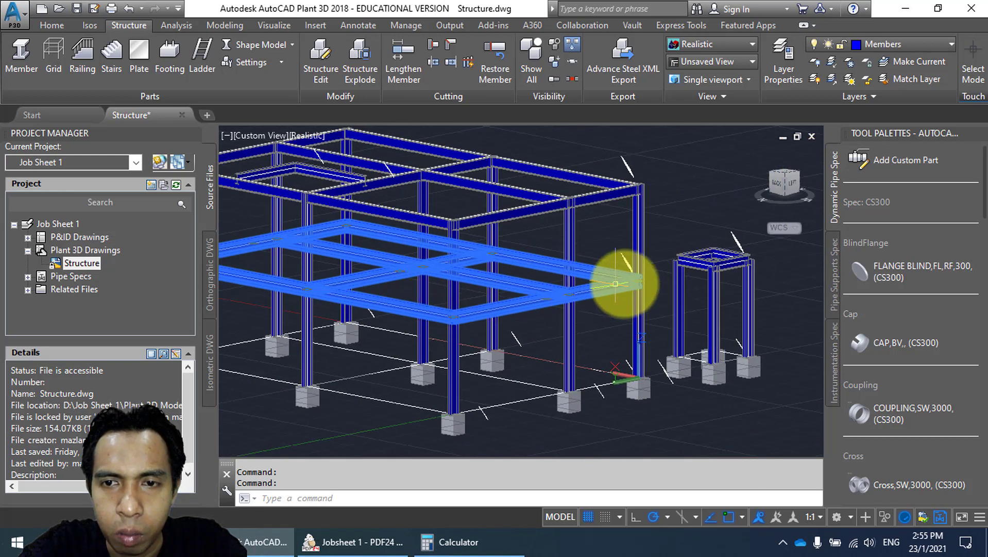
Add the stair landing beams to the selected lower-level beams and set the orientation point to top centre with a 6.15 vertical offset.
{"action": "scroll", "coordinate": [749, 252], "scroll_direction": "up", "scroll_amount": 6}
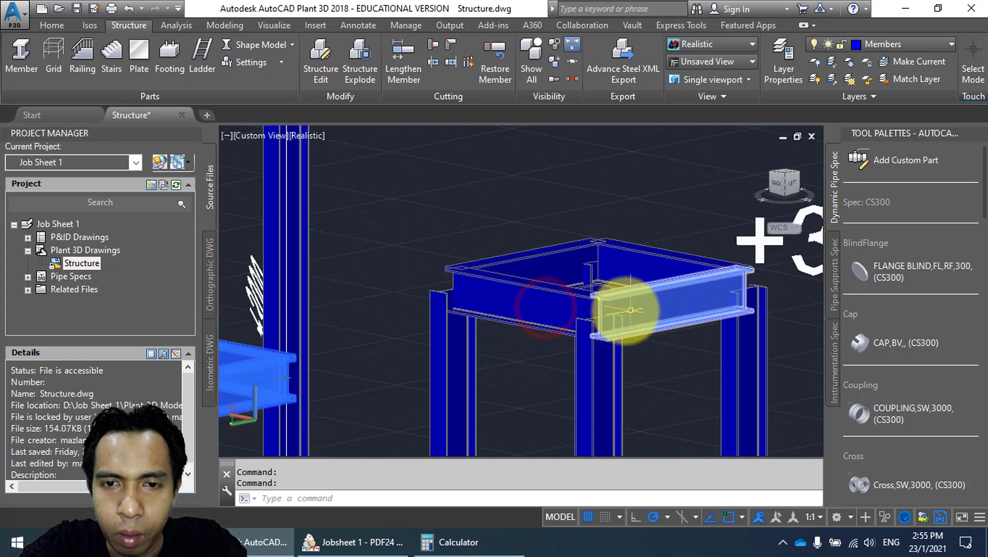
{"action": "left_click", "coordinate": [531, 294]}
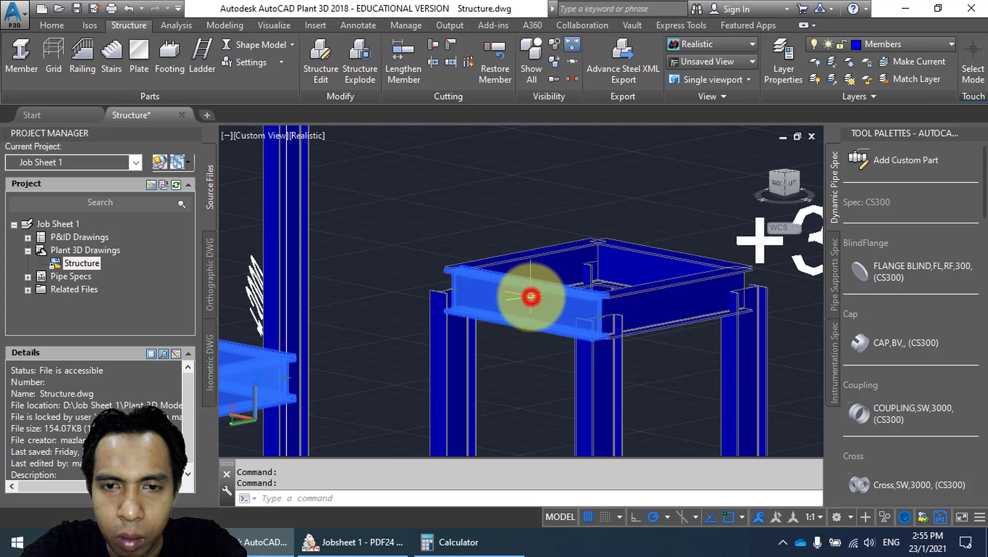
{"action": "left_click", "coordinate": [661, 287]}
{"action": "left_click", "coordinate": [670, 256]}
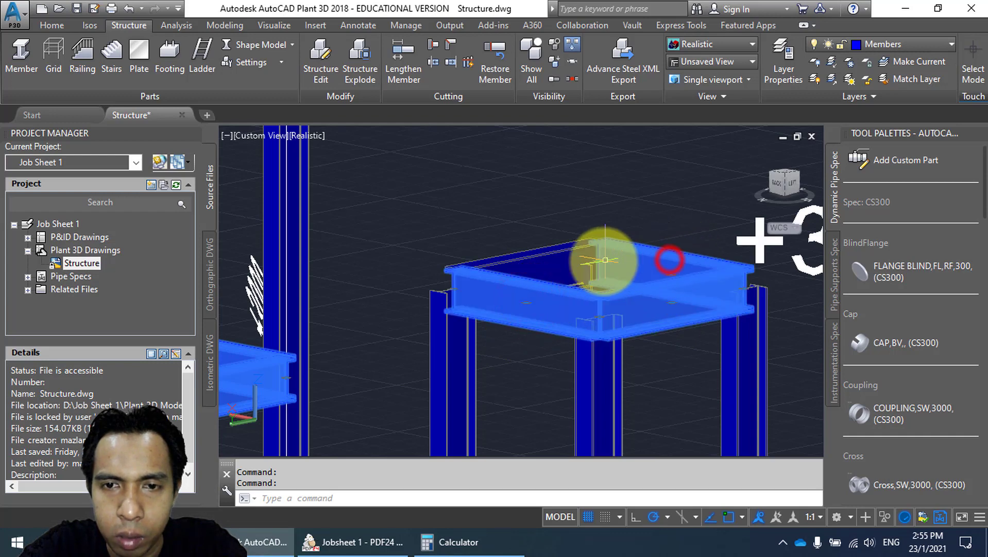
{"action": "scroll", "coordinate": [576, 259], "scroll_direction": "down", "scroll_amount": 5}
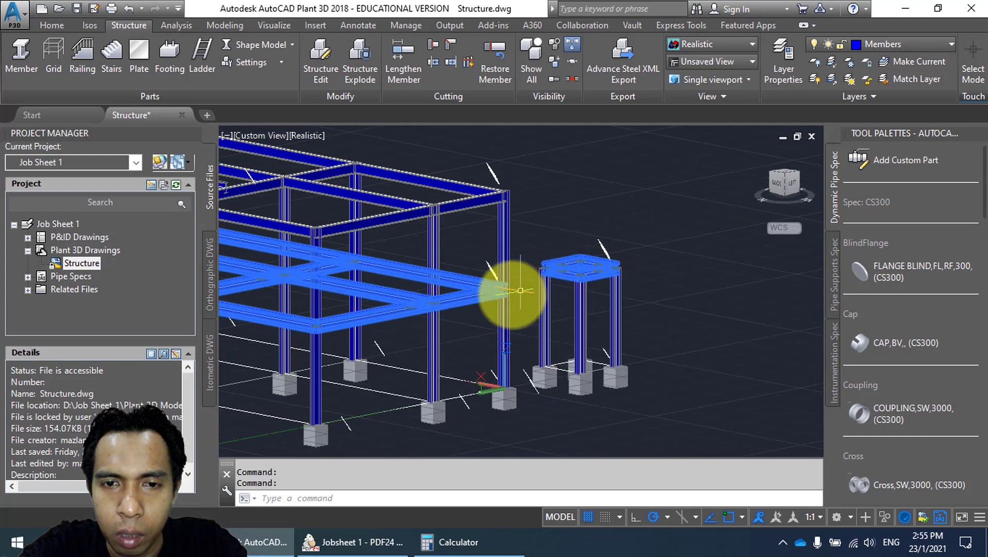
{"action": "right_click", "coordinate": [480, 293]}
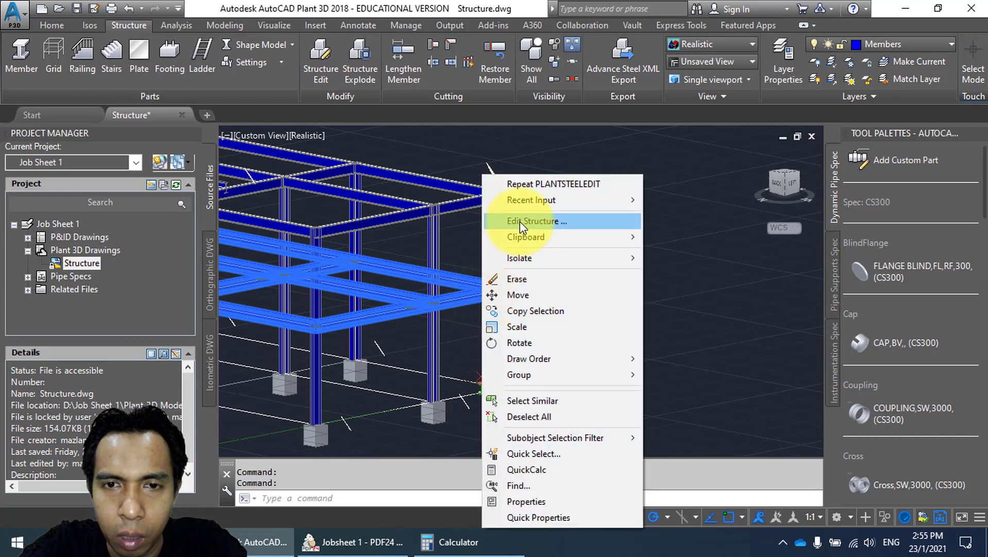
{"action": "left_click", "coordinate": [521, 222]}
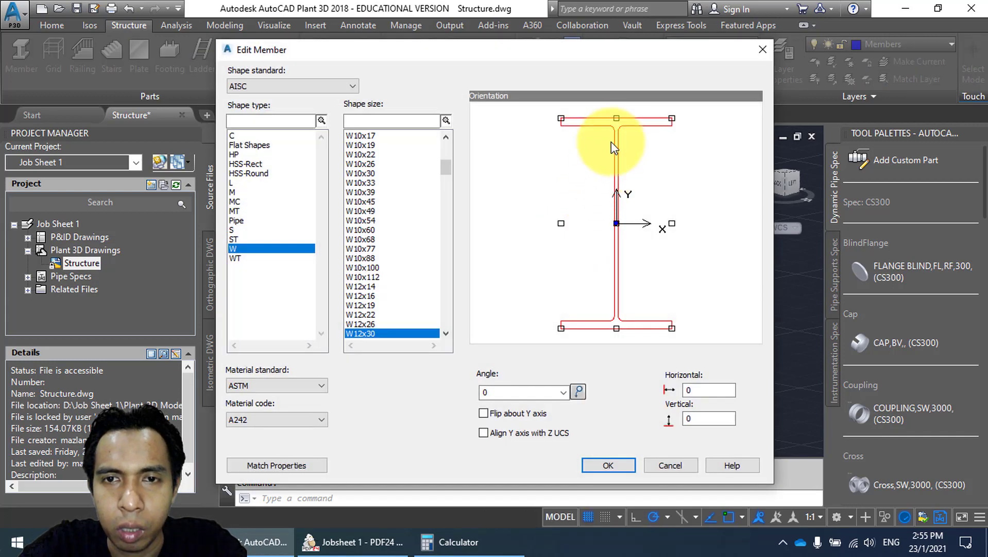
{"action": "left_click", "coordinate": [616, 119]}
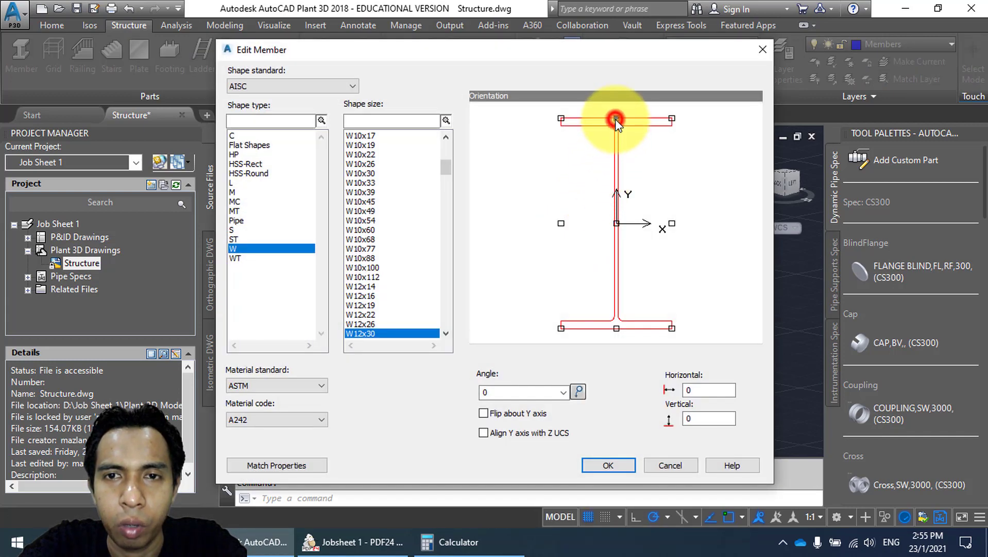
{"action": "left_click", "coordinate": [600, 466]}
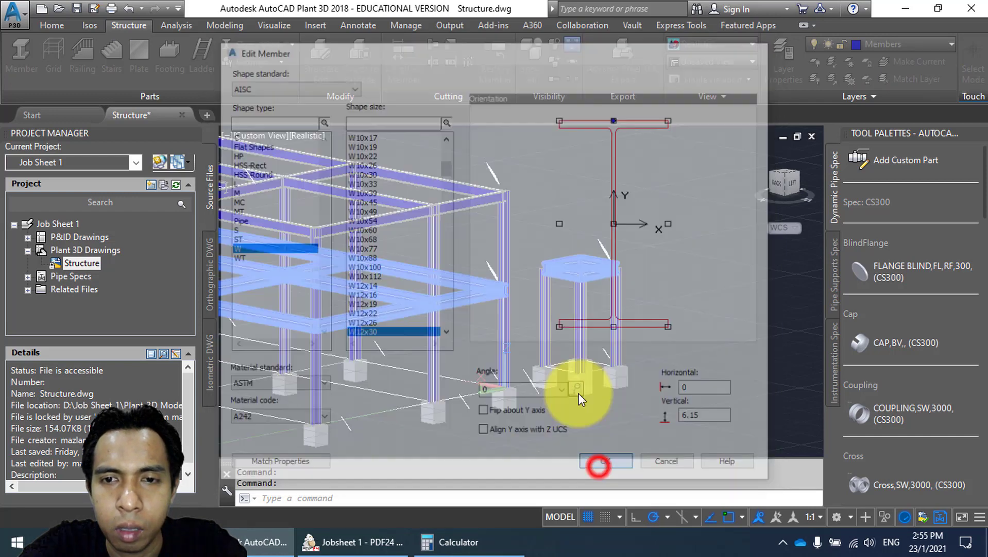
Edit the two short top-level beams framing the 3000 by 2500 opening, setting their orientation point to the section's top centre.
{"action": "middle_click_drag", "start_coordinate": [551, 334], "coordinate": [727, 309]}
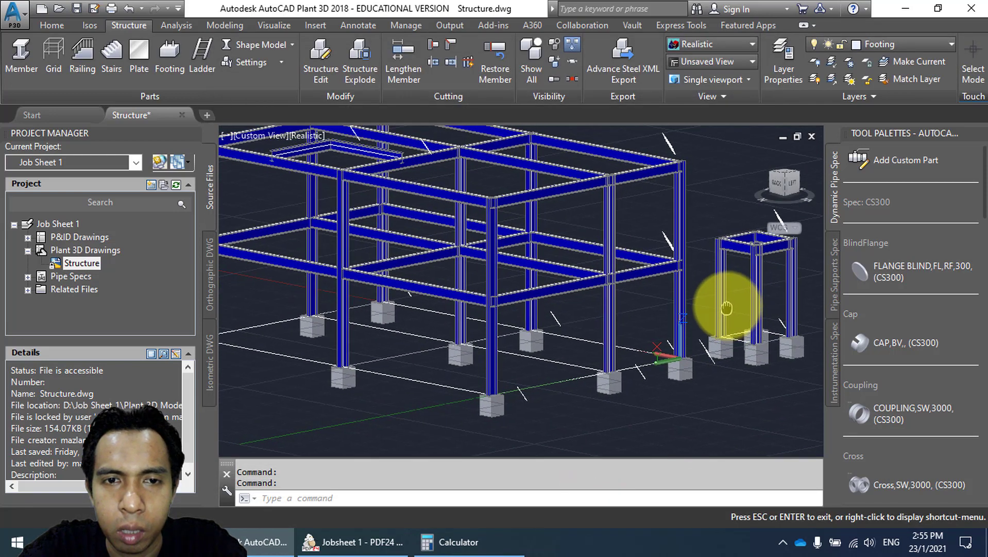
{"action": "middle_click_drag", "start_coordinate": [529, 296], "coordinate": [553, 336]}
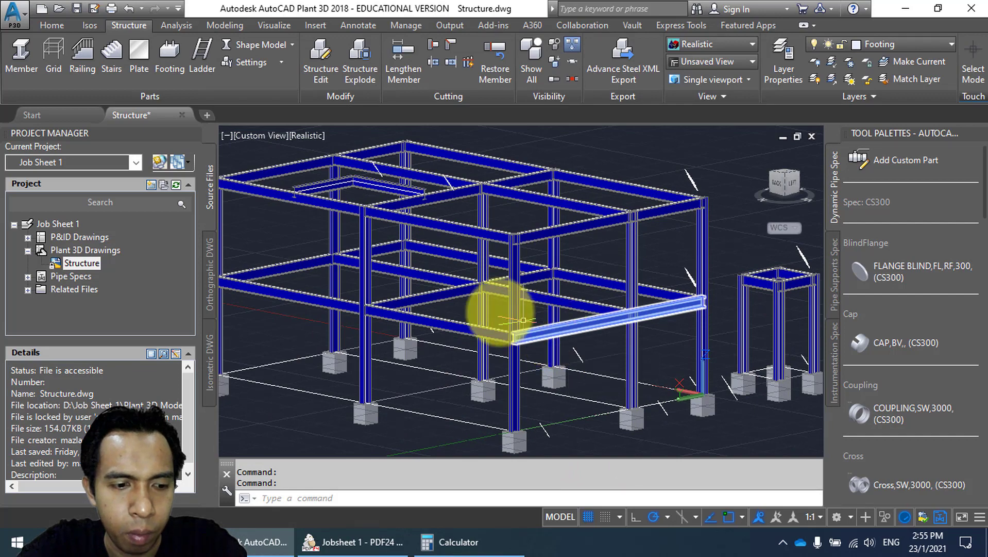
{"action": "middle_click_drag", "start_coordinate": [393, 232], "coordinate": [457, 253]}
{"action": "scroll", "coordinate": [379, 251], "scroll_direction": "up", "scroll_amount": 3}
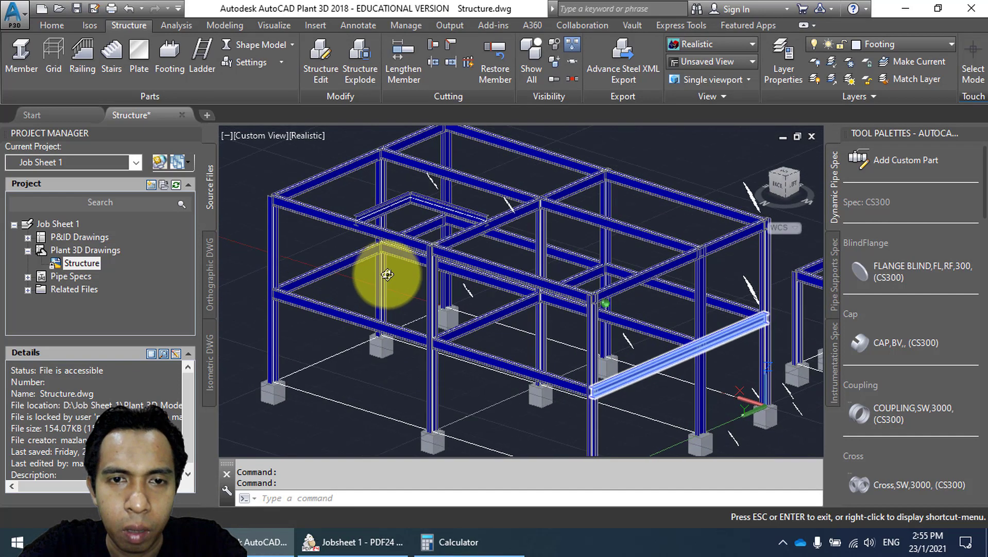
{"action": "scroll", "coordinate": [404, 201], "scroll_direction": "up", "scroll_amount": 5}
{"action": "left_click", "coordinate": [417, 193]}
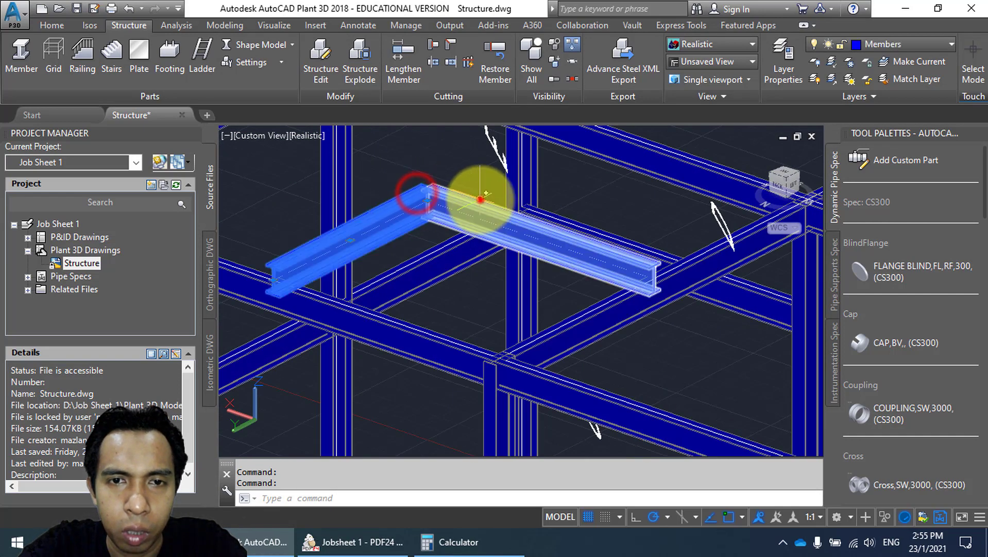
{"action": "left_click", "coordinate": [480, 199]}
{"action": "right_click", "coordinate": [481, 201]}
{"action": "left_click", "coordinate": [534, 218]}
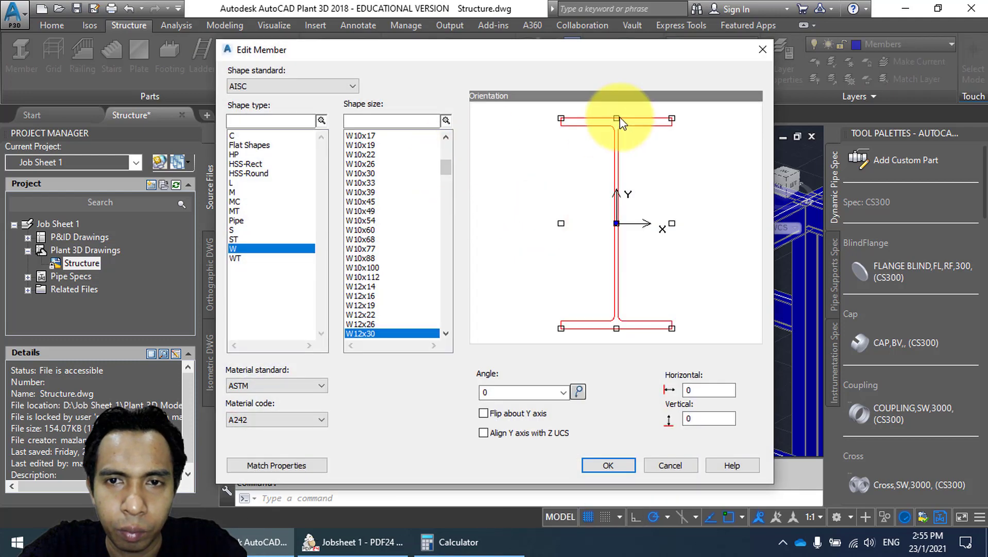
{"action": "left_click", "coordinate": [617, 120]}
{"action": "left_click", "coordinate": [608, 465]}
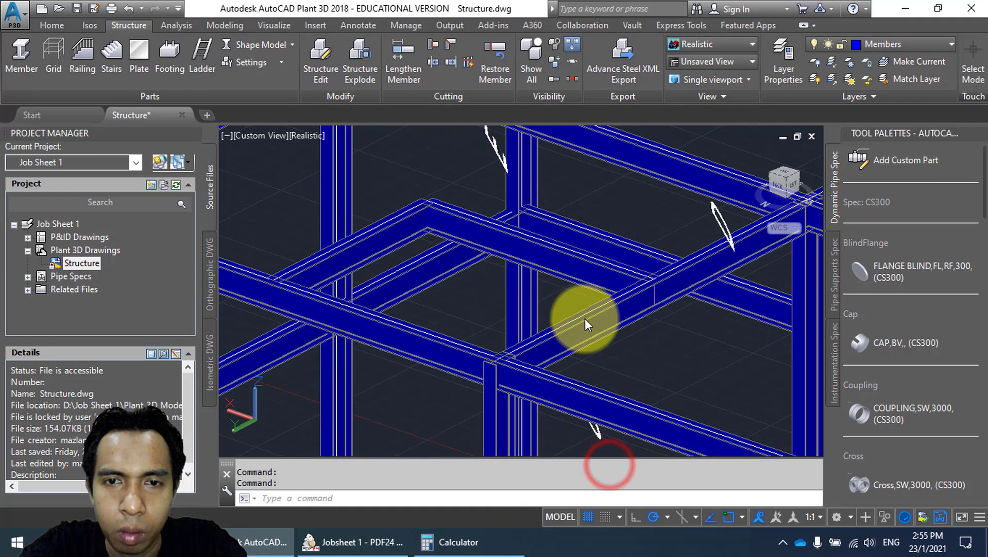
{"action": "key", "text": "Escape"}
Orbit to an overall view of the whole structure, clear any active selection and save the drawing.
{"action": "scroll", "coordinate": [559, 282], "scroll_direction": "down", "scroll_amount": 5}
{"action": "middle_click_drag", "start_coordinate": [577, 279], "coordinate": [392, 238], "text": "shift"}
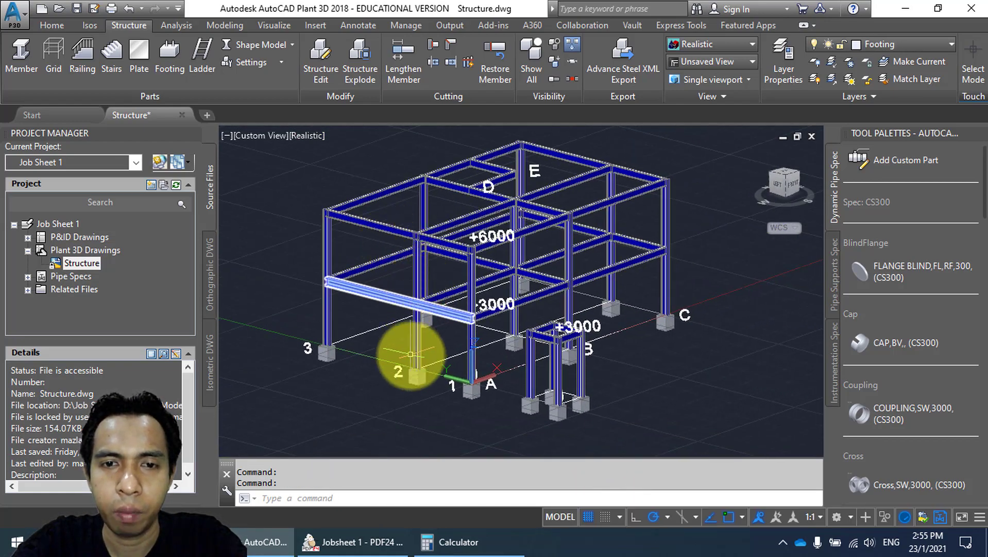
{"action": "key", "text": "Escape"}
{"action": "key", "text": "Escape"}
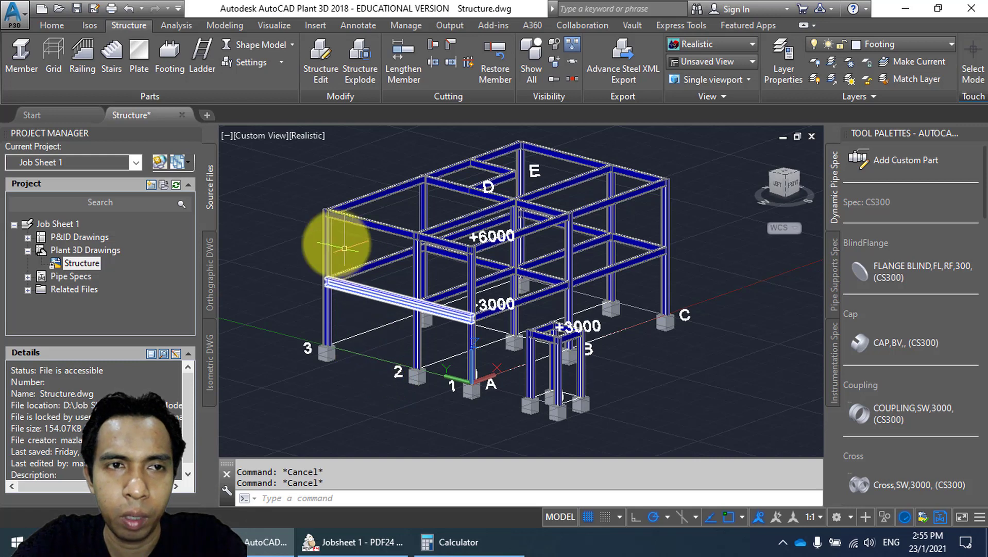
{"action": "left_click", "coordinate": [75, 9]}
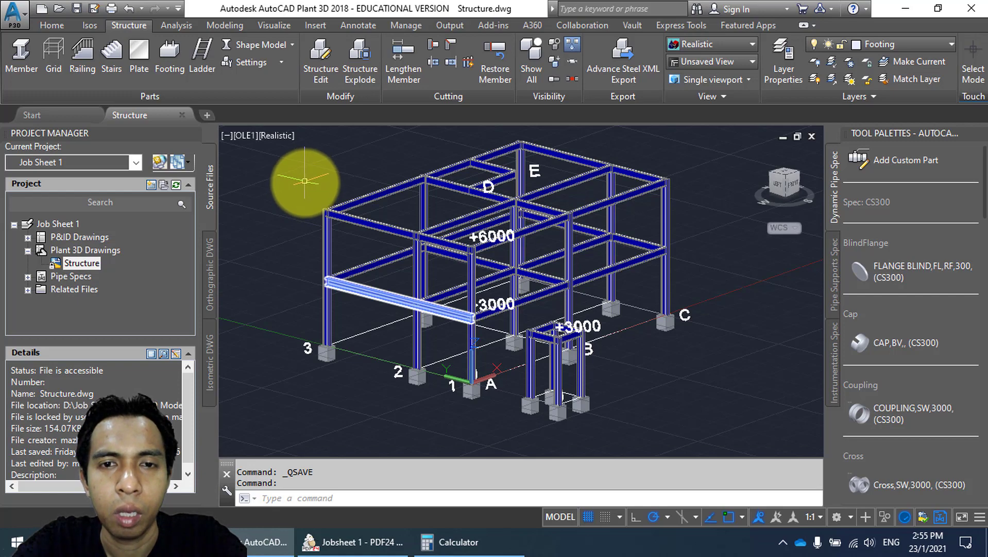
Examine how the top-level beam ends overlap the column at the grid 3-A corner.
{"action": "scroll", "coordinate": [292, 218], "scroll_direction": "up", "scroll_amount": 10}
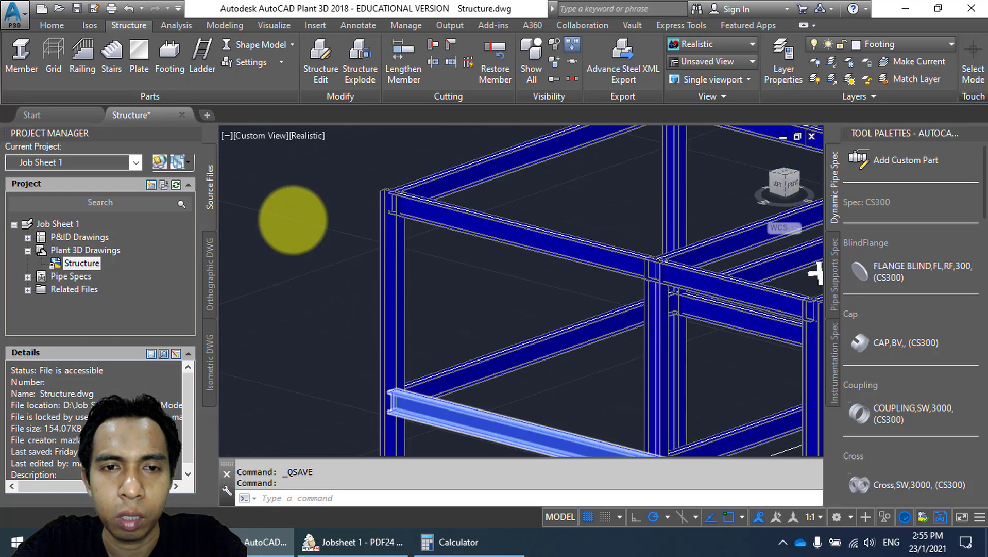
{"action": "scroll", "coordinate": [335, 180], "scroll_direction": "up", "scroll_amount": 2}
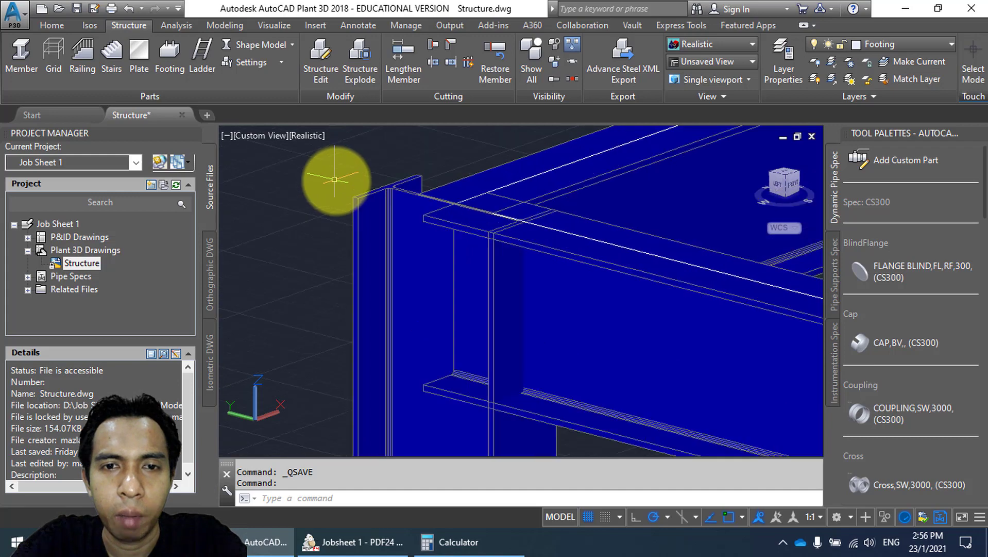
{"action": "scroll", "coordinate": [418, 190], "scroll_direction": "down", "scroll_amount": 3}
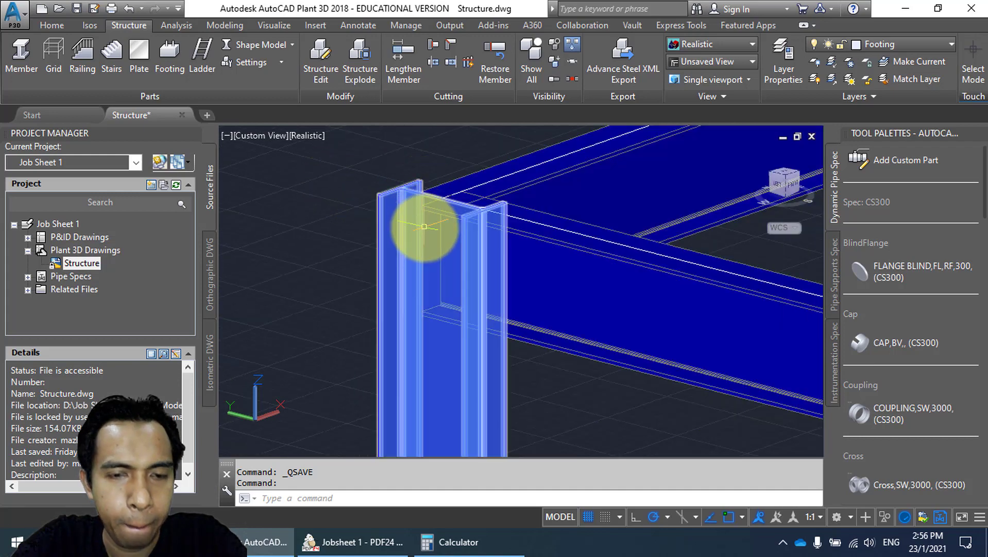
{"action": "mouse_move", "coordinate": [419, 220]}
{"action": "middle_mouse_down", "text": "shift"}
{"action": "mouse_move", "coordinate": [419, 326]}
{"action": "mouse_move", "coordinate": [349, 294]}
{"action": "mouse_move", "coordinate": [429, 287]}
{"action": "mouse_move", "coordinate": [463, 348]}
{"action": "middle_mouse_up", "text": "shift"}
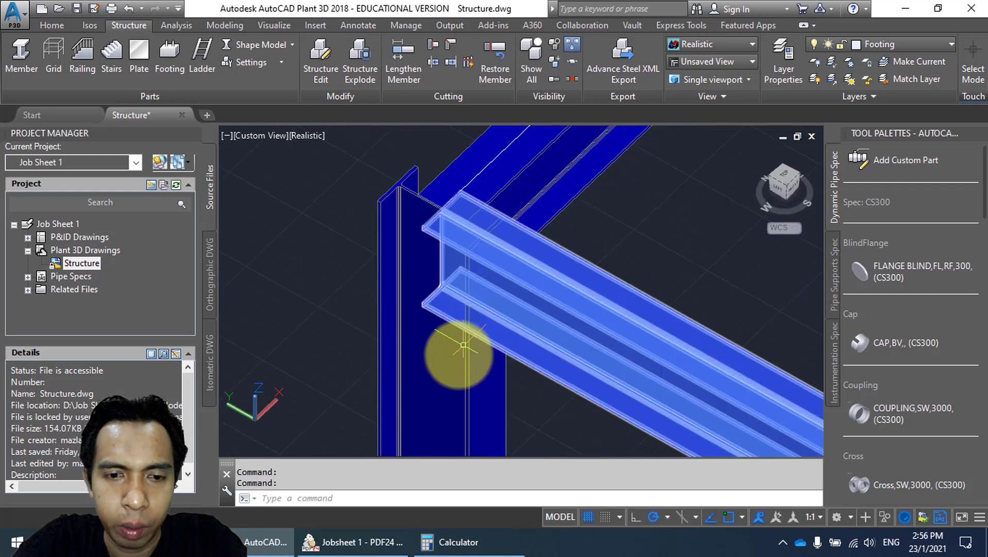
Switch to the Jobsheet 1 PDF and examine on the page 1 plan how the beams end at the columns.
{"action": "left_click", "coordinate": [353, 542]}
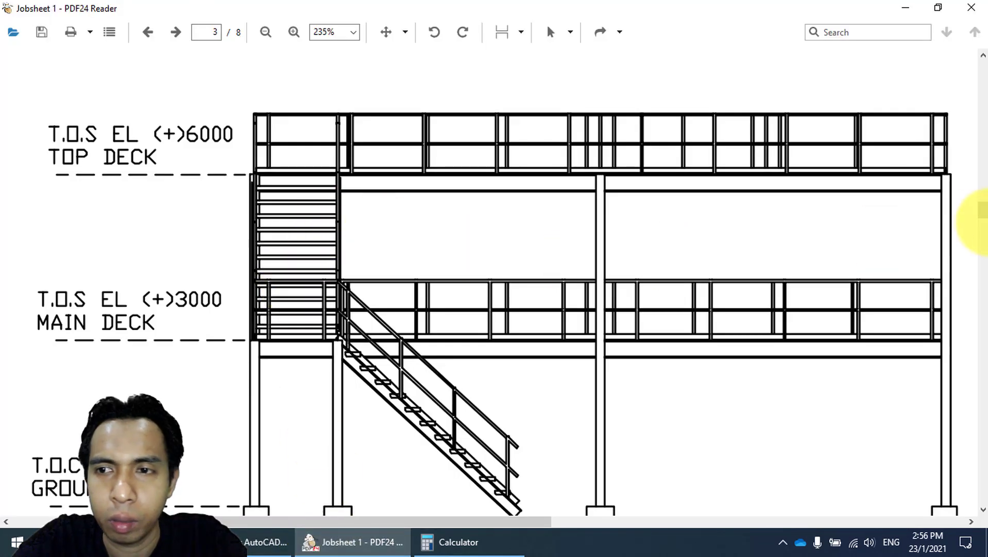
{"action": "left_click_drag", "start_coordinate": [983, 210], "coordinate": [984, 85]}
{"action": "scroll", "coordinate": [386, 269], "scroll_direction": "down", "scroll_amount": 2, "text": "ctrl"}
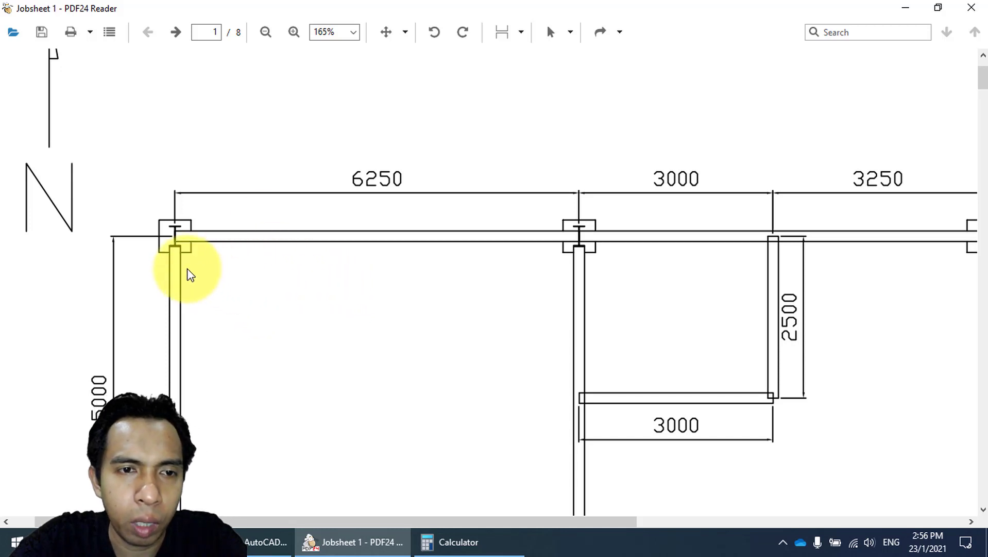
{"action": "mouse_move", "coordinate": [211, 278]}
{"action": "left_mouse_down"}
{"action": "mouse_move", "coordinate": [196, 284]}
{"action": "mouse_move", "coordinate": [248, 263]}
{"action": "left_mouse_up"}
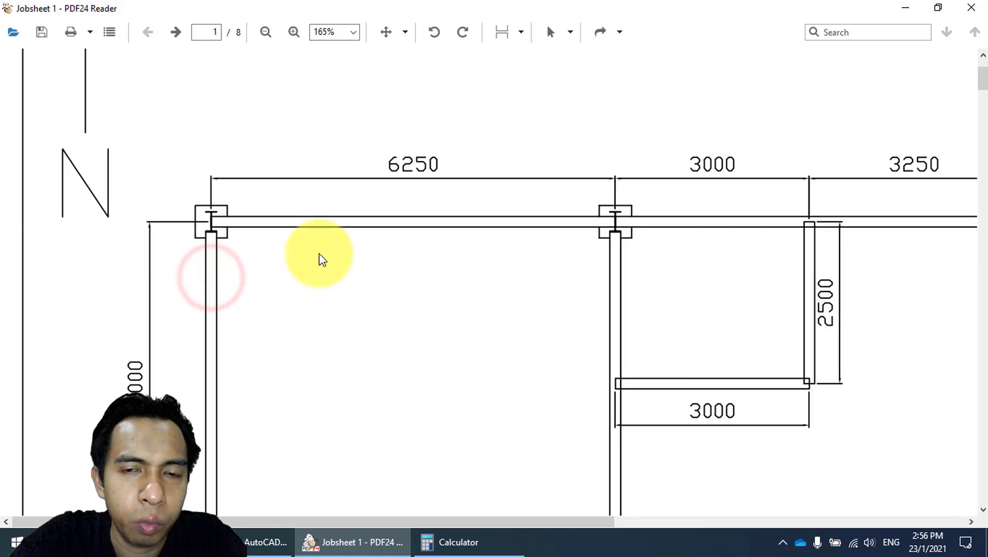
{"action": "left_click_drag", "start_coordinate": [335, 264], "coordinate": [243, 269]}
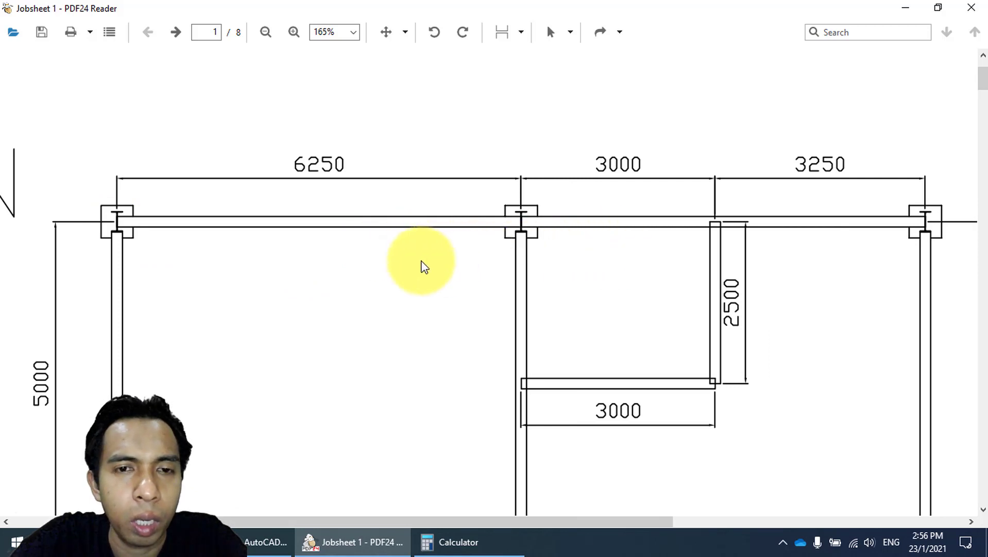
{"action": "left_click_drag", "start_coordinate": [350, 267], "coordinate": [444, 269]}
{"action": "left_click_drag", "start_coordinate": [463, 310], "coordinate": [464, 302]}
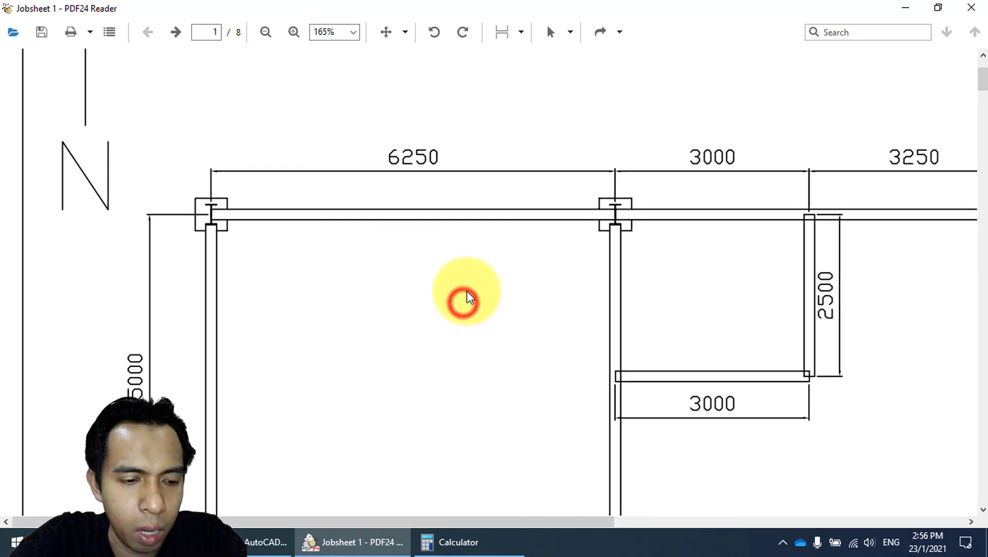
{"action": "scroll", "coordinate": [463, 300], "scroll_direction": "down", "scroll_amount": 2, "text": "ctrl"}
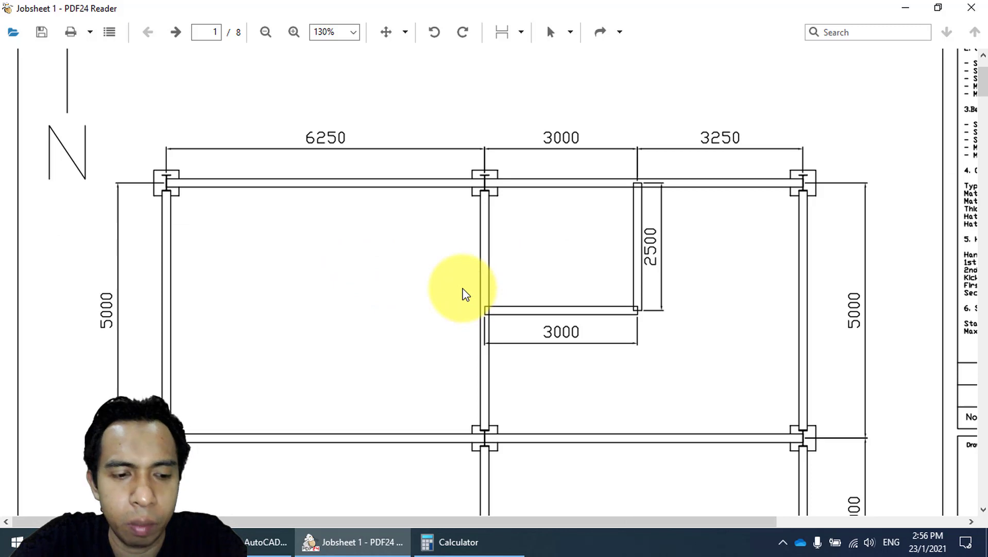
{"action": "scroll", "coordinate": [339, 282], "scroll_direction": "down", "scroll_amount": 2}
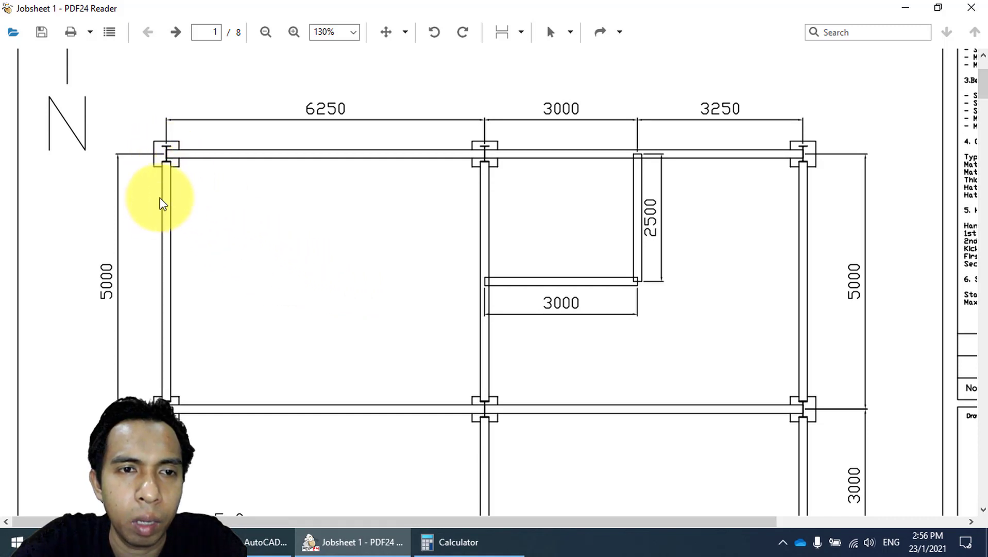
{"action": "scroll", "coordinate": [172, 207], "scroll_direction": "down", "scroll_amount": 1}
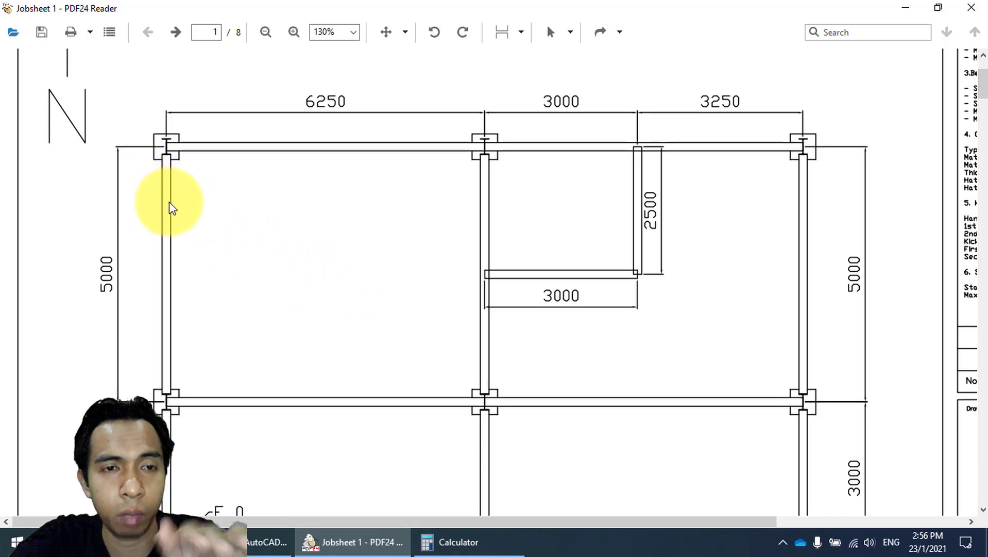
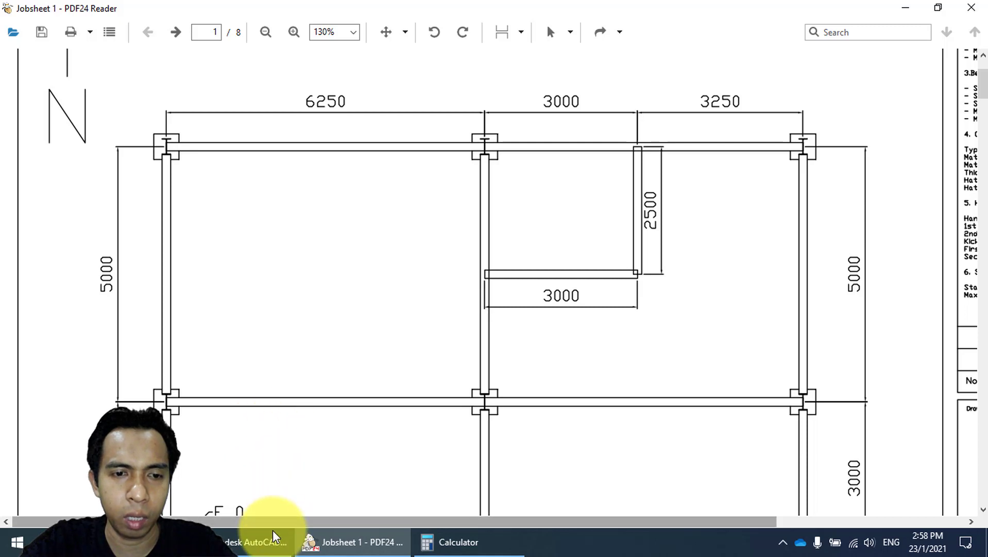
Switch back to AutoCAD Plant 3D and examine the beam-to-column joints at the outer corner, from the top level down to the lower level.
{"action": "left_click", "coordinate": [256, 540]}
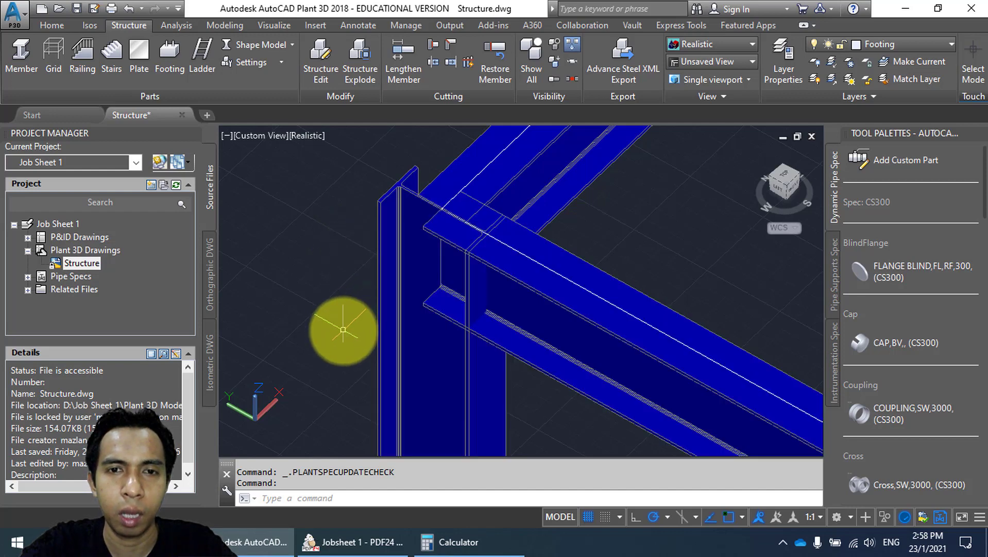
{"action": "scroll", "coordinate": [361, 322], "scroll_direction": "down", "scroll_amount": 3}
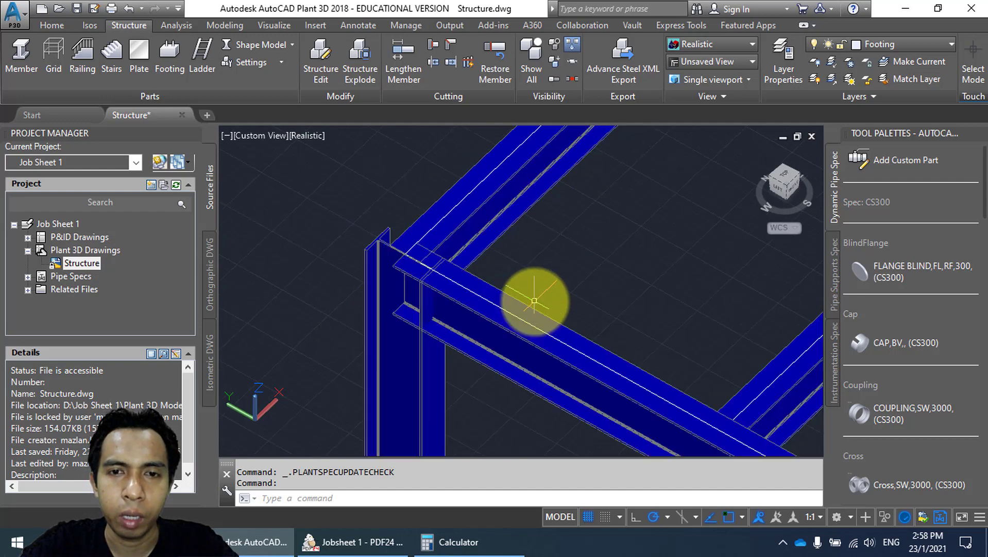
{"action": "scroll", "coordinate": [534, 301], "scroll_direction": "down", "scroll_amount": 2}
{"action": "middle_click_drag", "start_coordinate": [529, 287], "coordinate": [474, 242]}
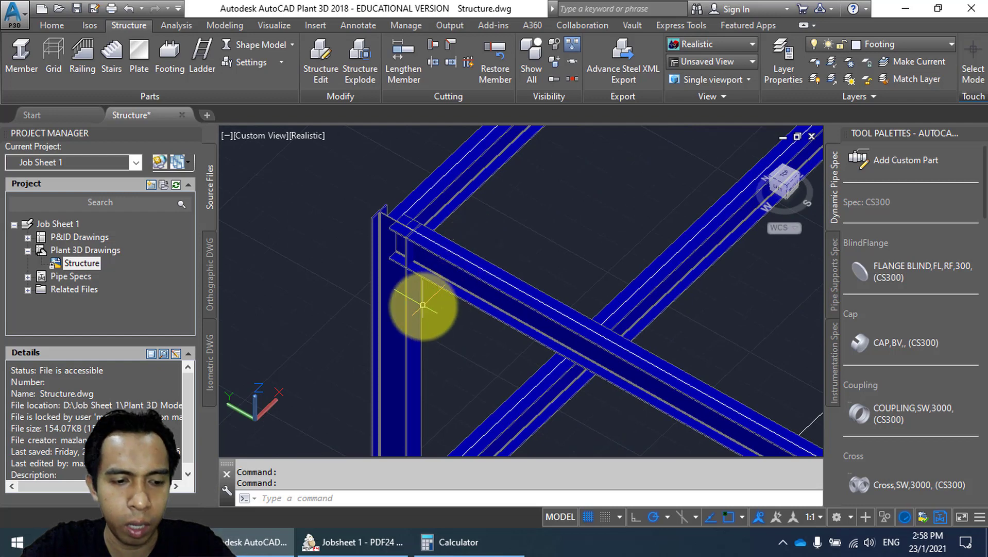
{"action": "middle_click_drag", "start_coordinate": [417, 292], "coordinate": [426, 283], "text": "shift"}
{"action": "scroll", "coordinate": [404, 293], "scroll_direction": "down", "scroll_amount": 2}
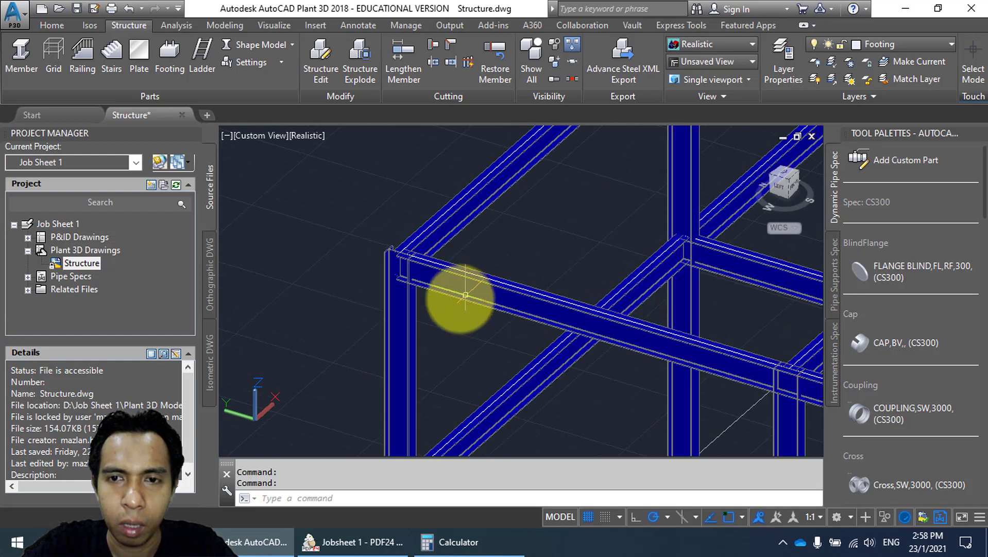
{"action": "middle_click_drag", "start_coordinate": [355, 305], "coordinate": [356, 226]}
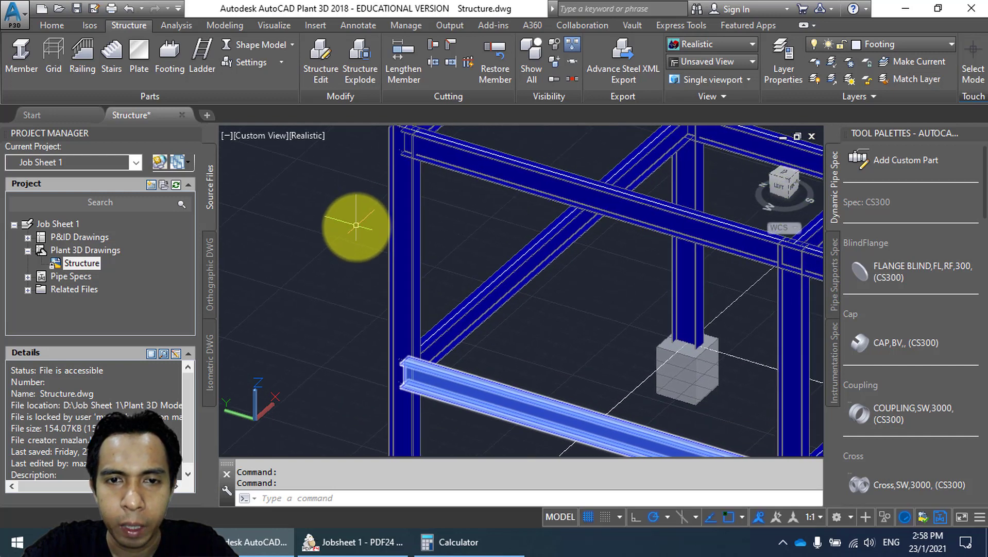
Examine how the lower-level beam end overlaps the column at the grid 3-A corner.
{"action": "left_click", "coordinate": [410, 237]}
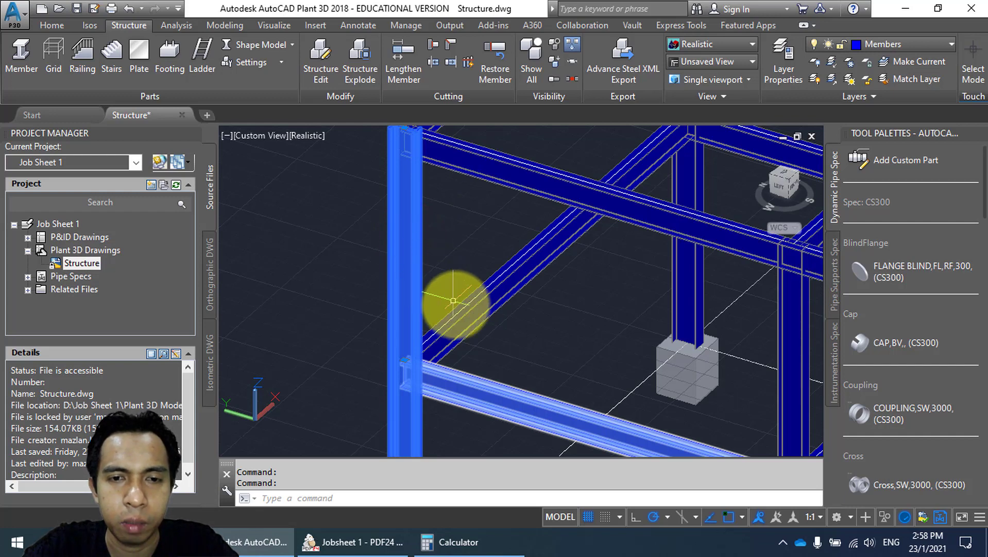
{"action": "middle_click_drag", "start_coordinate": [359, 243], "coordinate": [327, 280]}
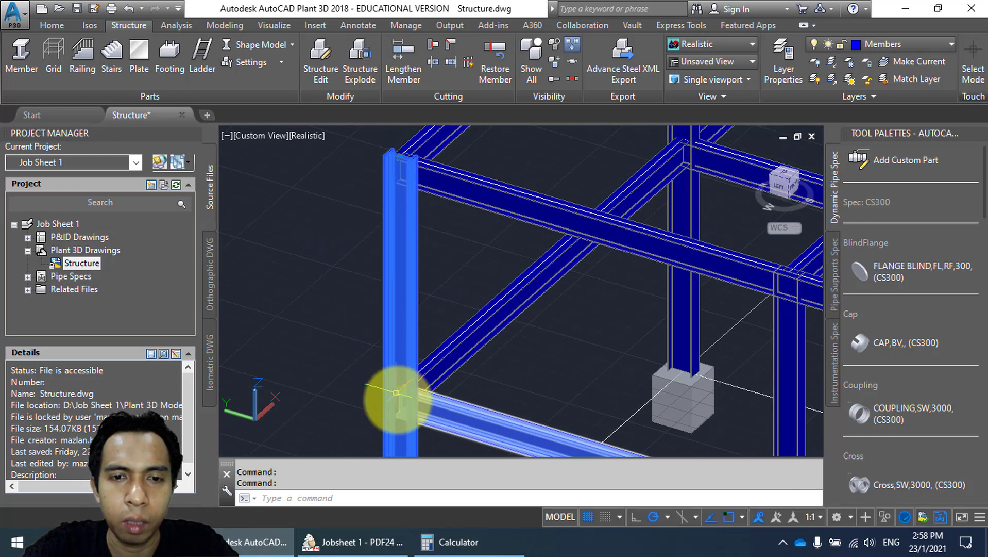
{"action": "middle_click_drag", "start_coordinate": [397, 381], "coordinate": [425, 333]}
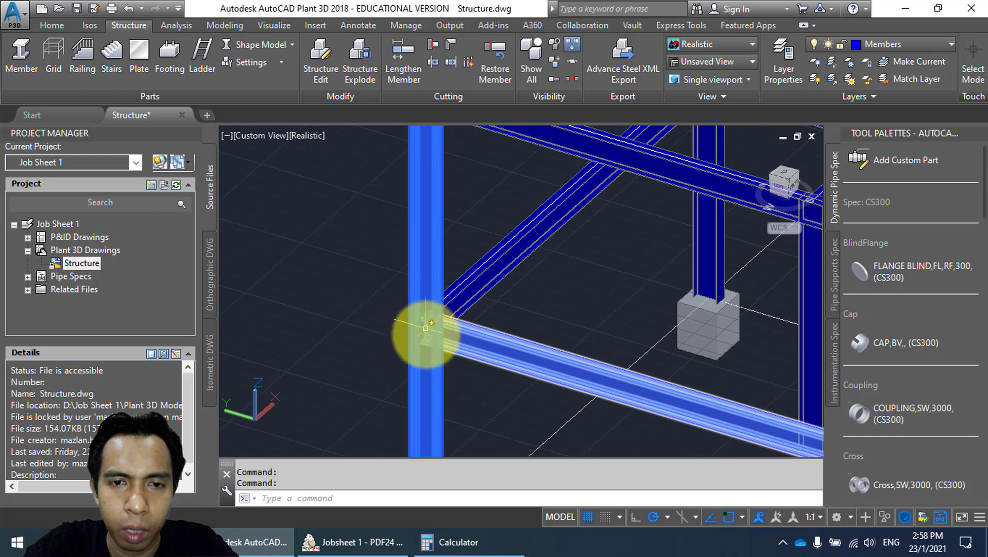
{"action": "middle_click_drag", "start_coordinate": [419, 159], "coordinate": [398, 221]}
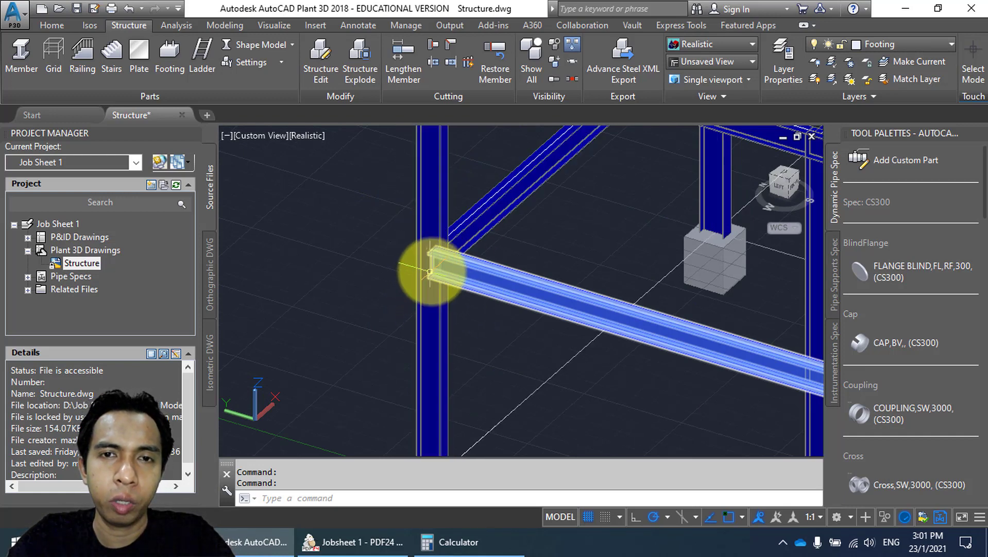
{"action": "left_click", "coordinate": [429, 270]}
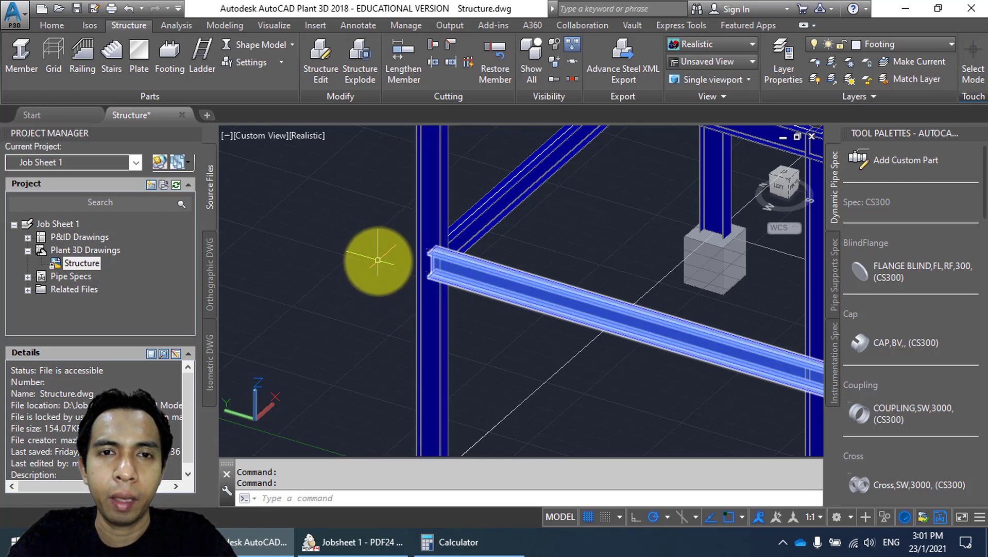
{"action": "left_click", "coordinate": [420, 128]}
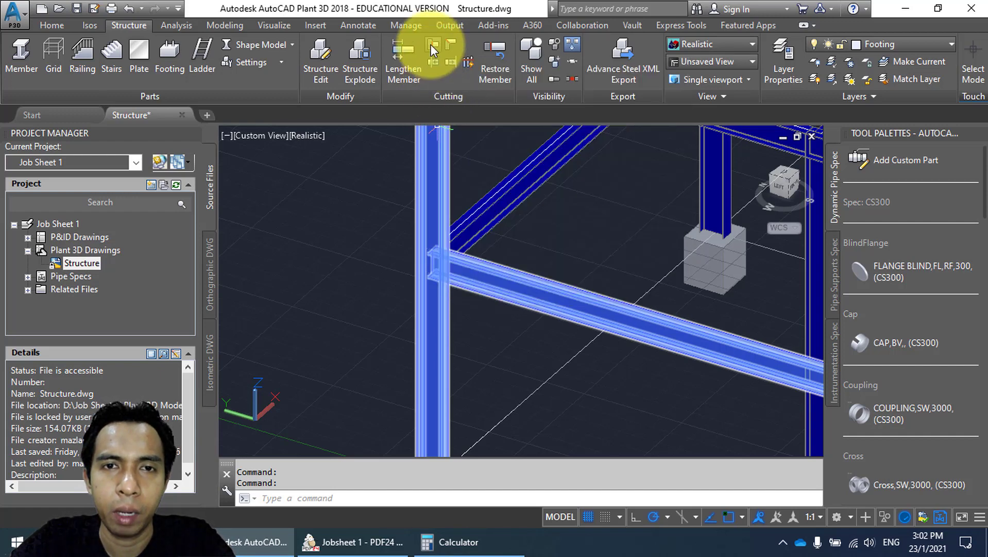
Cut back the grid 3-A corner column, using the lower-level beam as the limiting member.
{"action": "left_click", "coordinate": [432, 45]}
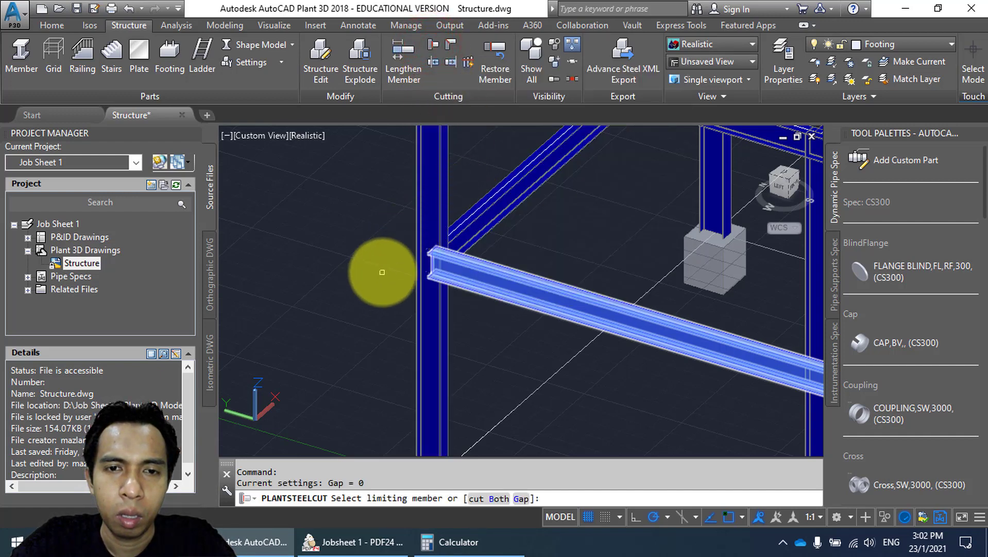
{"action": "middle_click_drag", "start_coordinate": [382, 272], "coordinate": [393, 203]}
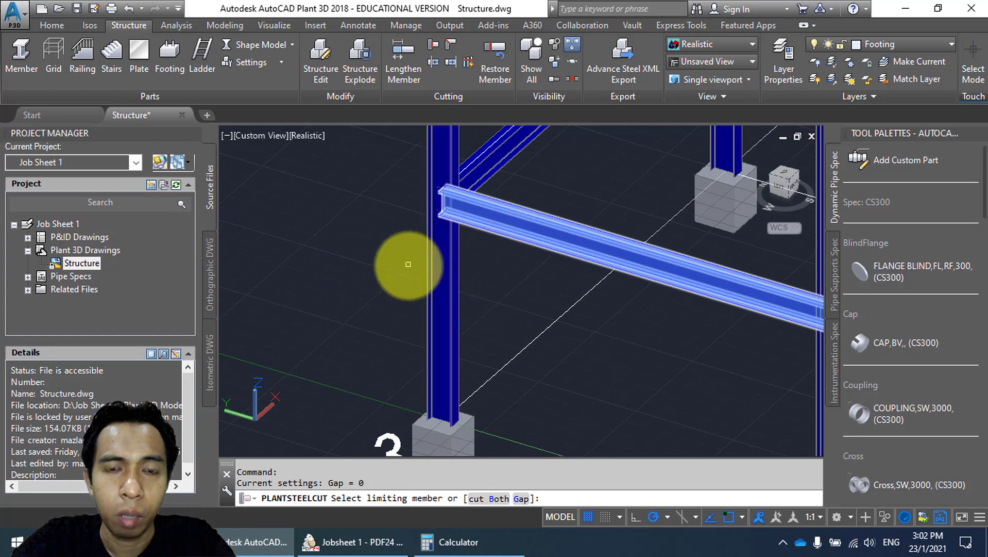
{"action": "middle_click_drag", "start_coordinate": [371, 236], "coordinate": [342, 273]}
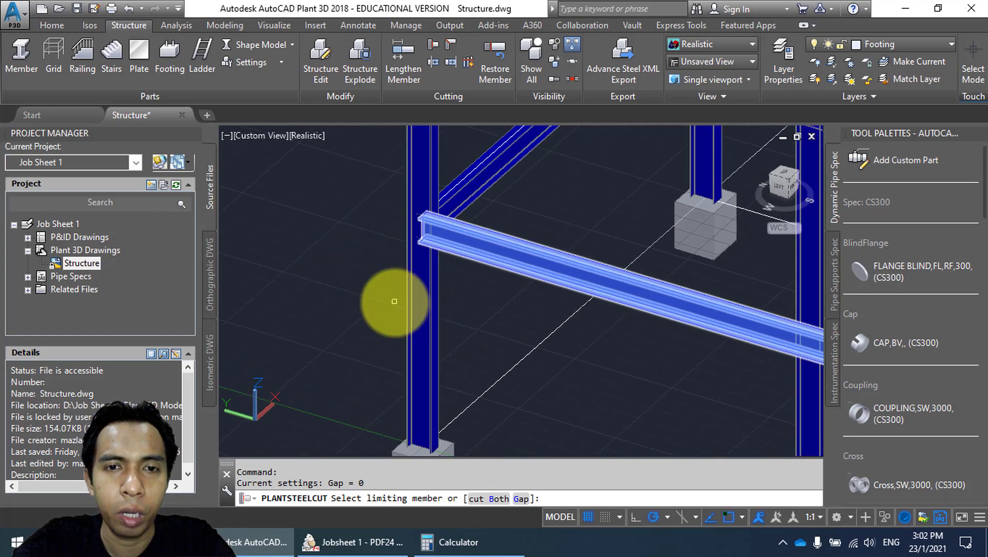
{"action": "left_click", "coordinate": [453, 249]}
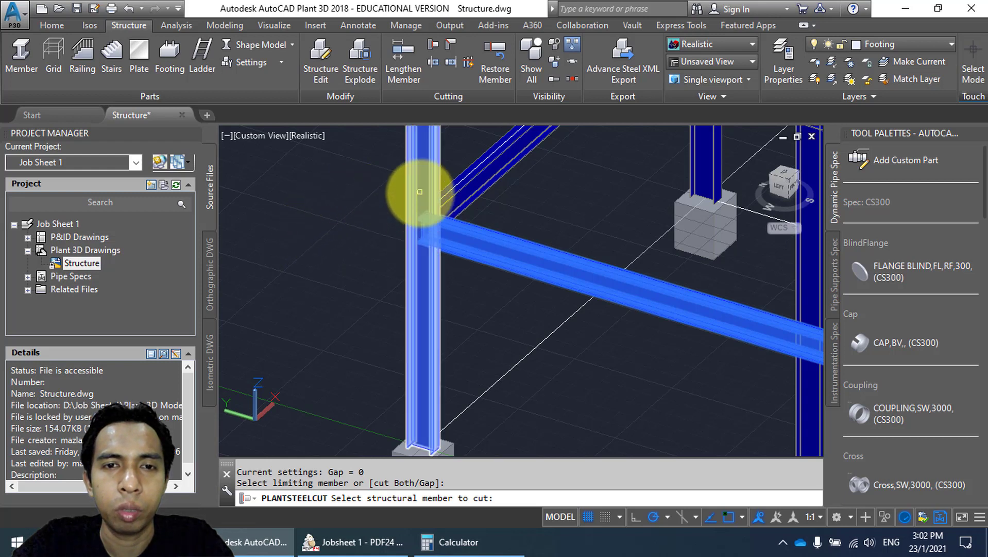
{"action": "left_click", "coordinate": [423, 161]}
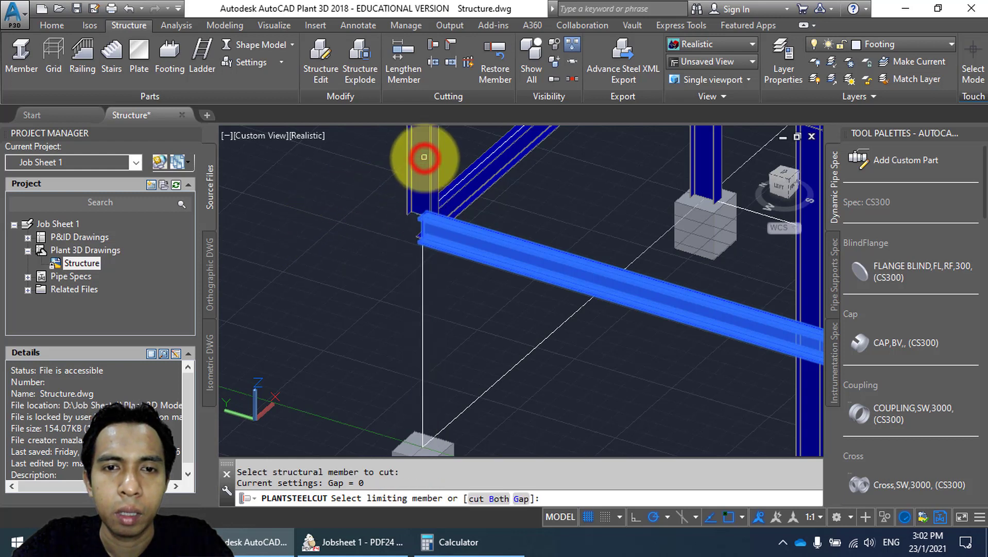
{"action": "middle_click_drag", "start_coordinate": [397, 250], "coordinate": [364, 397]}
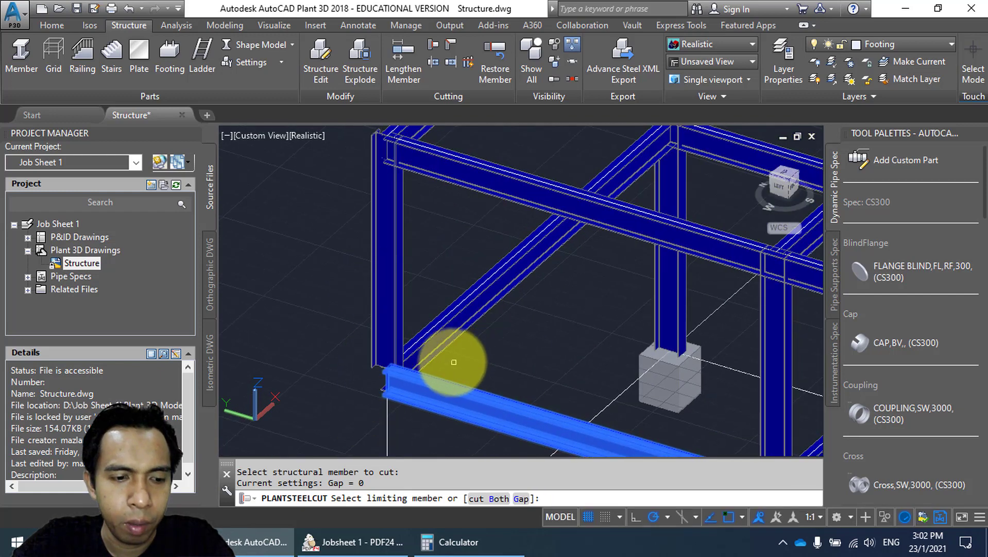
{"action": "key", "text": "Escape"}
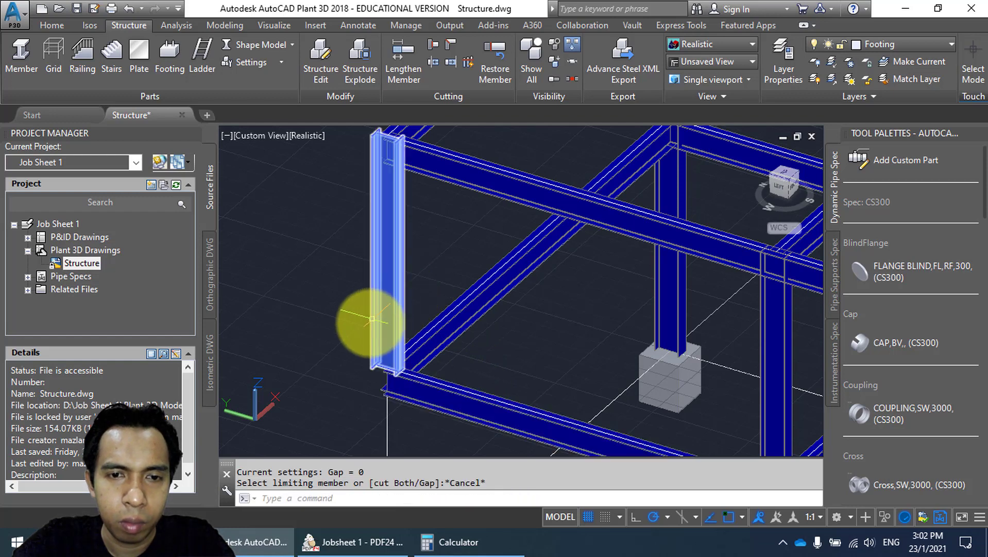
Cut back the top end of the same corner column, using the top-level beam as the limiting member.
{"action": "middle_click_drag", "start_coordinate": [361, 327], "coordinate": [379, 310]}
{"action": "middle_click_drag", "start_coordinate": [412, 189], "coordinate": [408, 254]}
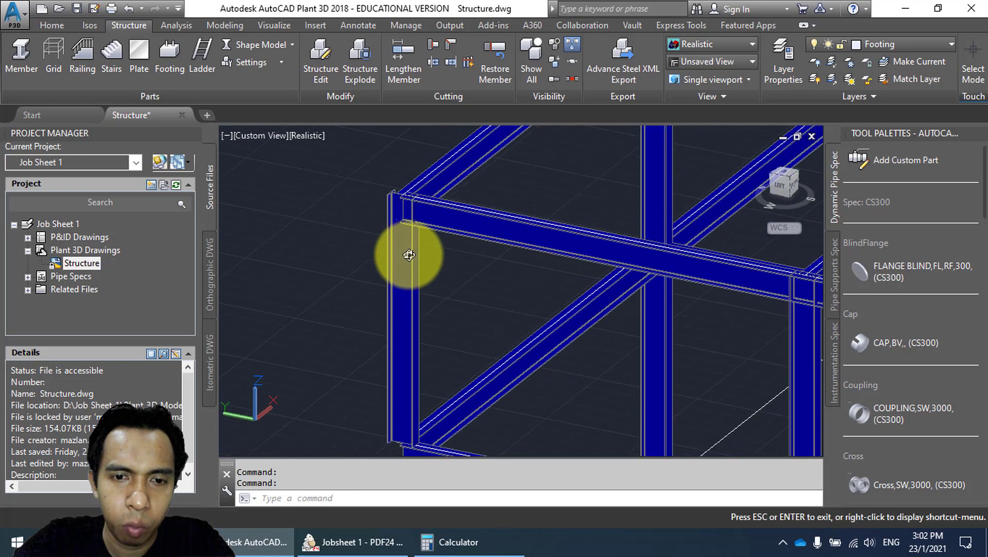
{"action": "scroll", "coordinate": [410, 226], "scroll_direction": "up", "scroll_amount": 3}
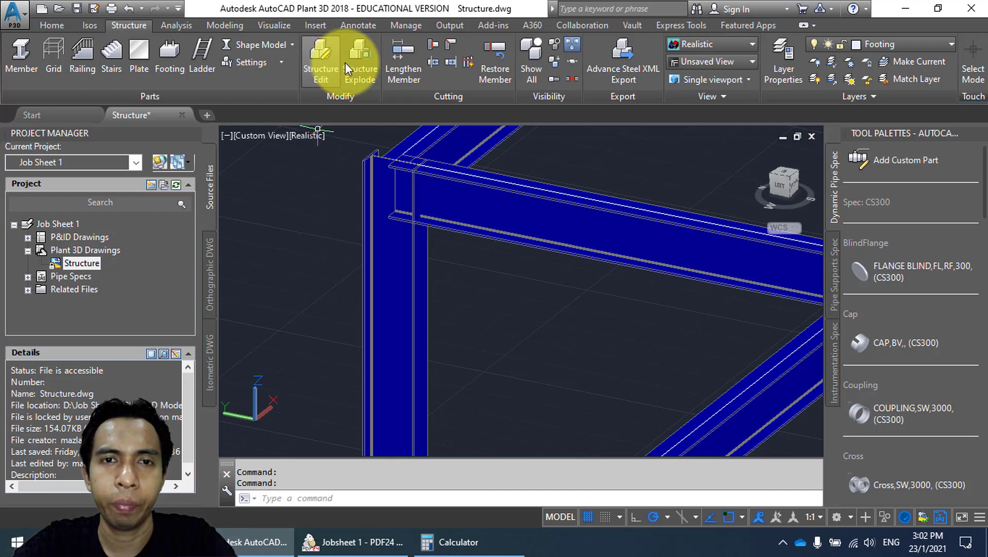
{"action": "left_click", "coordinate": [432, 47]}
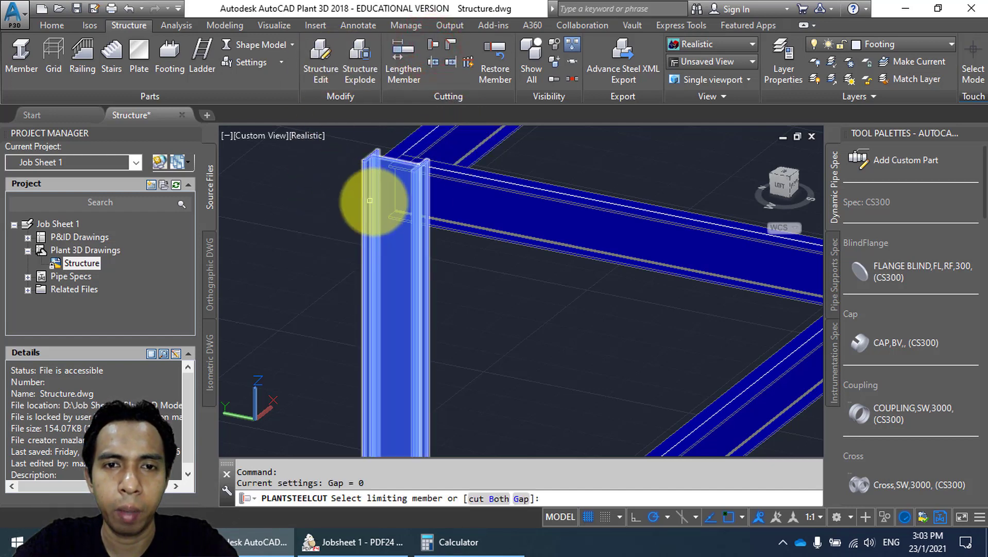
{"action": "left_click", "coordinate": [476, 213]}
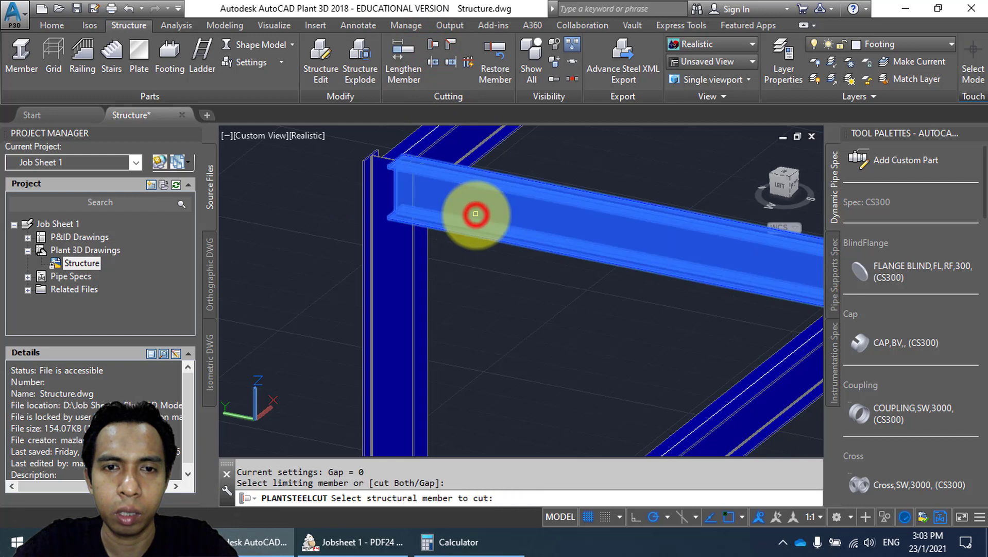
{"action": "left_click", "coordinate": [381, 277]}
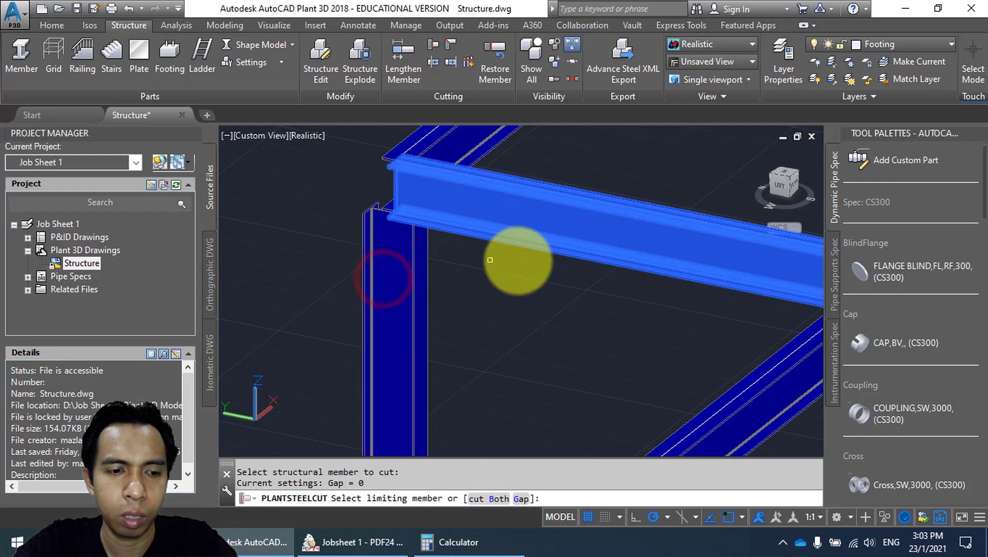
{"action": "key", "text": "Escape"}
Examine the cut joints of the corner column at the top-level and lower-level beams, down to the grid 3 footing.
{"action": "middle_click_drag", "start_coordinate": [469, 259], "coordinate": [456, 214], "text": "shift"}
{"action": "scroll", "coordinate": [427, 237], "scroll_direction": "up", "scroll_amount": 5}
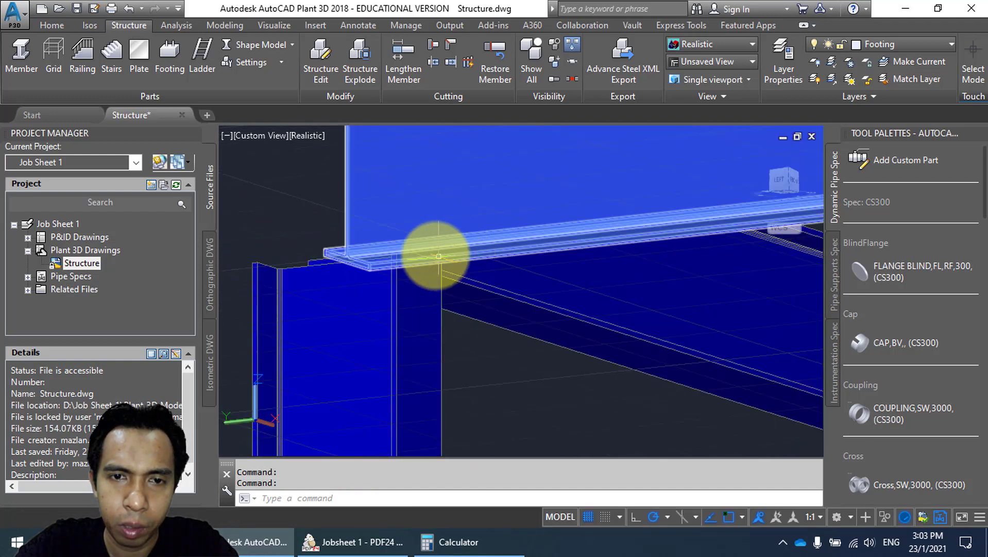
{"action": "middle_click_drag", "start_coordinate": [430, 248], "coordinate": [398, 294], "text": "shift"}
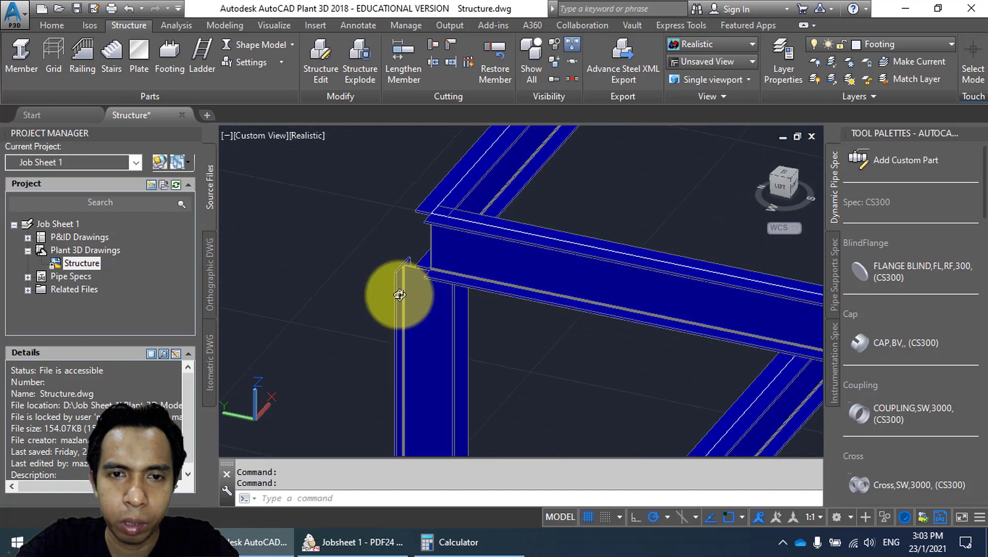
{"action": "scroll", "coordinate": [387, 215], "scroll_direction": "down", "scroll_amount": 4}
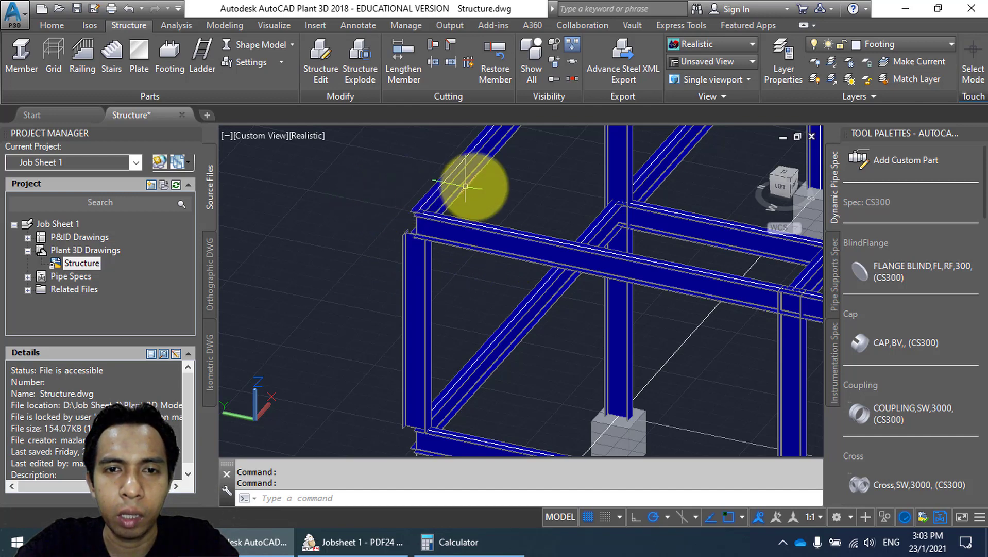
{"action": "middle_click_drag", "start_coordinate": [591, 172], "coordinate": [563, 209]}
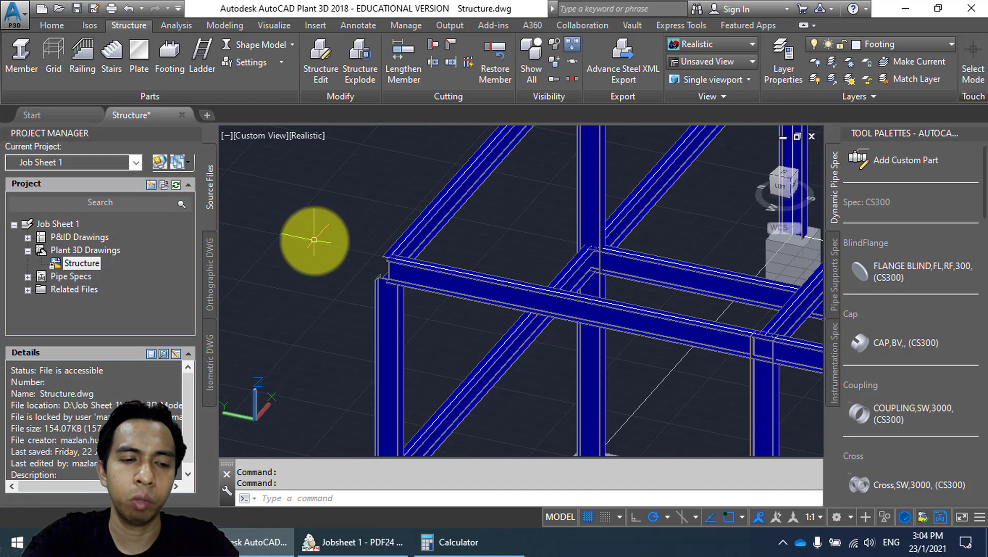
{"action": "middle_click_drag", "start_coordinate": [439, 260], "coordinate": [440, 222]}
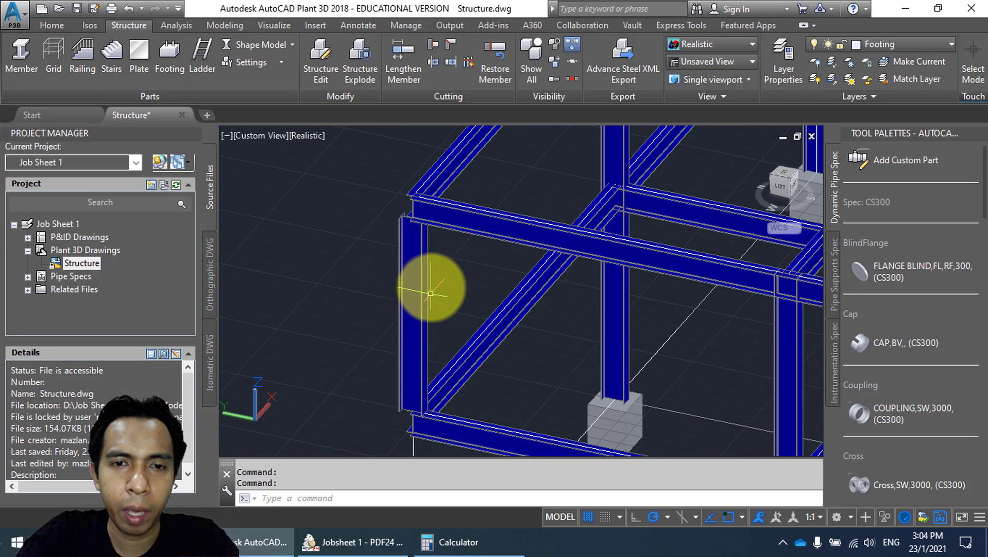
{"action": "scroll", "coordinate": [433, 286], "scroll_direction": "up", "scroll_amount": 5}
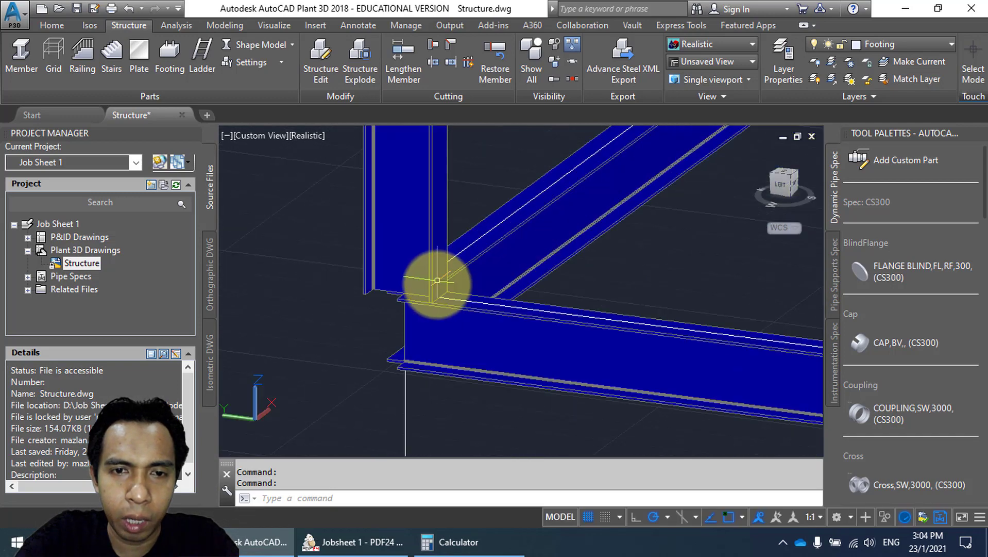
{"action": "scroll", "coordinate": [437, 289], "scroll_direction": "down", "scroll_amount": 4}
{"action": "middle_click_drag", "start_coordinate": [436, 346], "coordinate": [441, 247]}
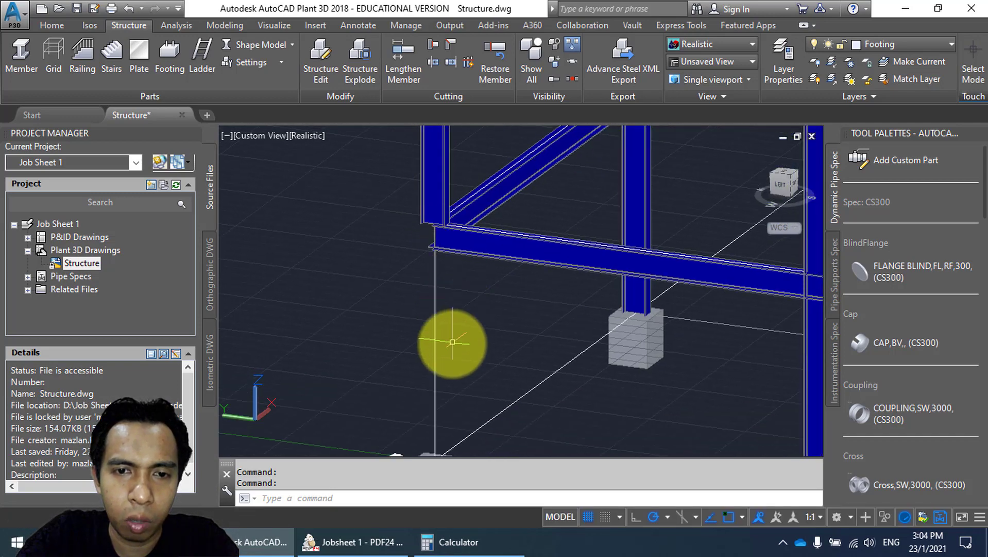
{"action": "middle_click_drag", "start_coordinate": [452, 334], "coordinate": [446, 315]}
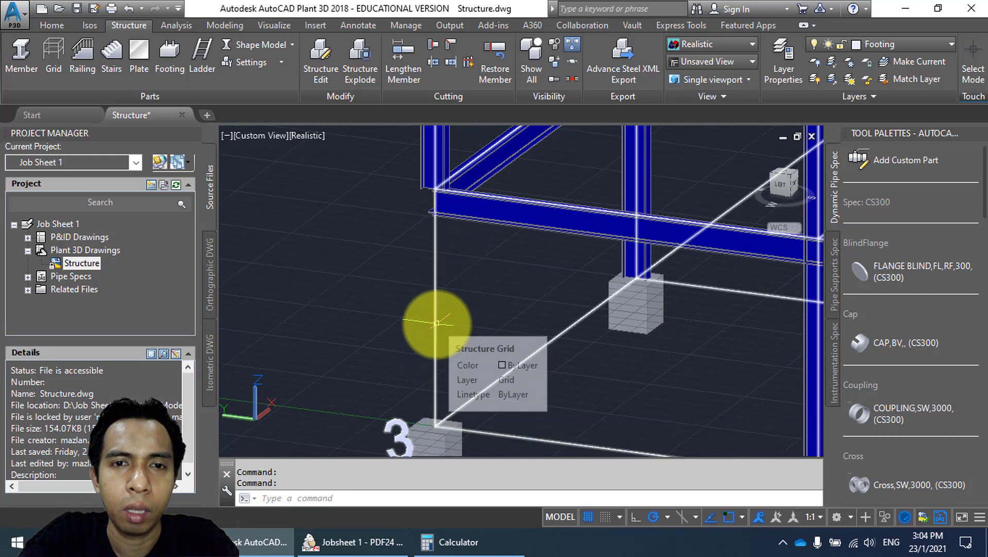
Make Members the current layer and switch the structural display to Line Model.
{"action": "left_click", "coordinate": [925, 44]}
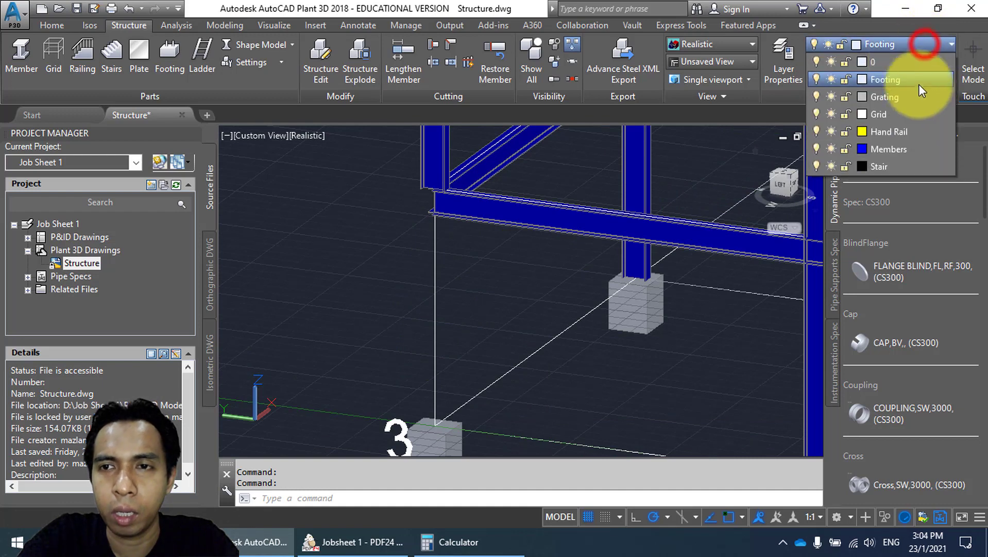
{"action": "left_click", "coordinate": [879, 150]}
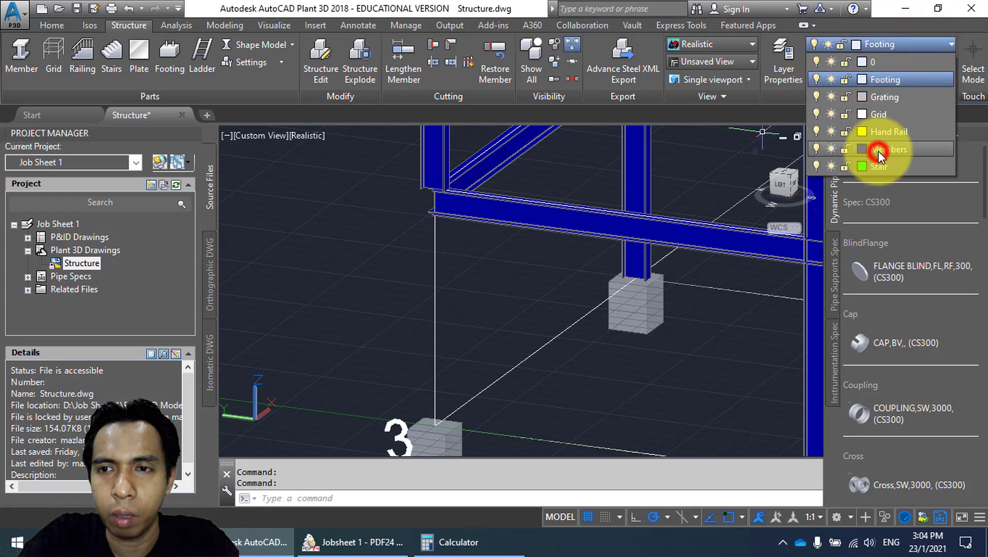
{"action": "left_click", "coordinate": [33, 45]}
{"action": "middle_click_drag", "start_coordinate": [393, 315], "coordinate": [615, 331]}
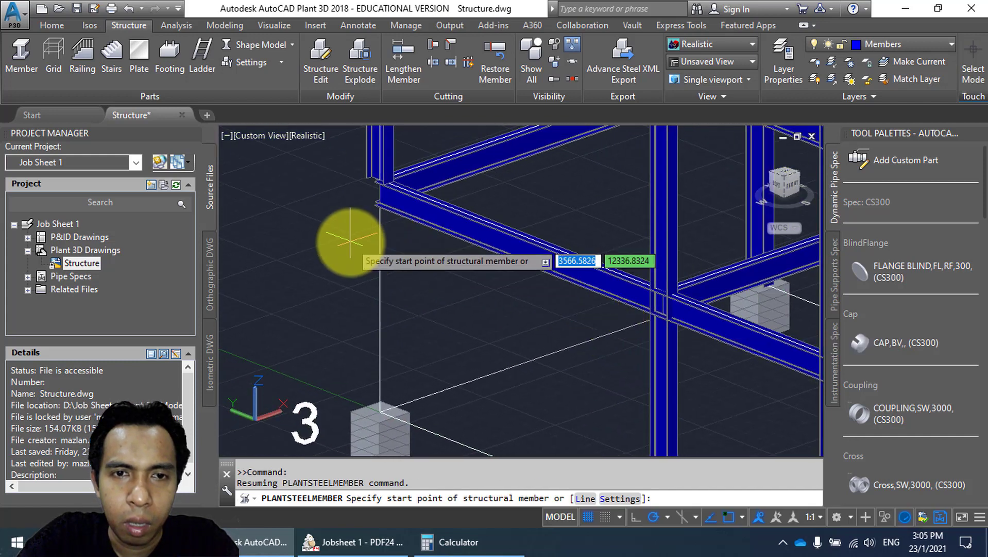
{"action": "scroll", "coordinate": [350, 240], "scroll_direction": "up", "scroll_amount": 2}
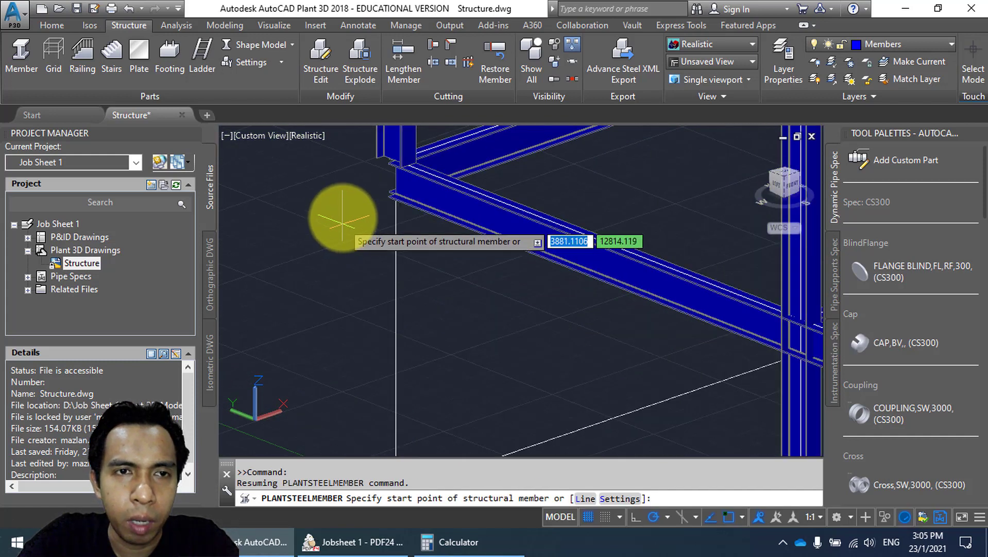
{"action": "left_click", "coordinate": [260, 47]}
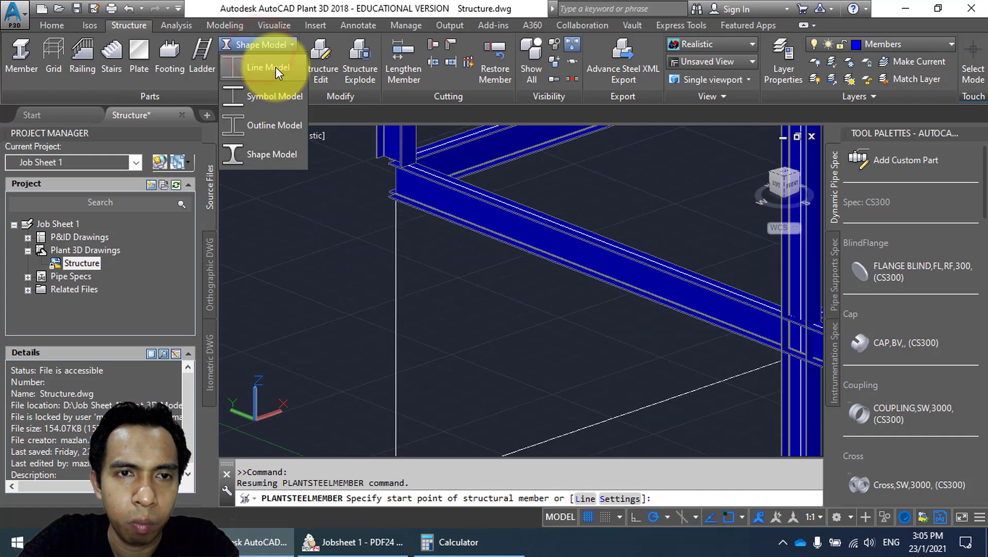
{"action": "left_click", "coordinate": [276, 67]}
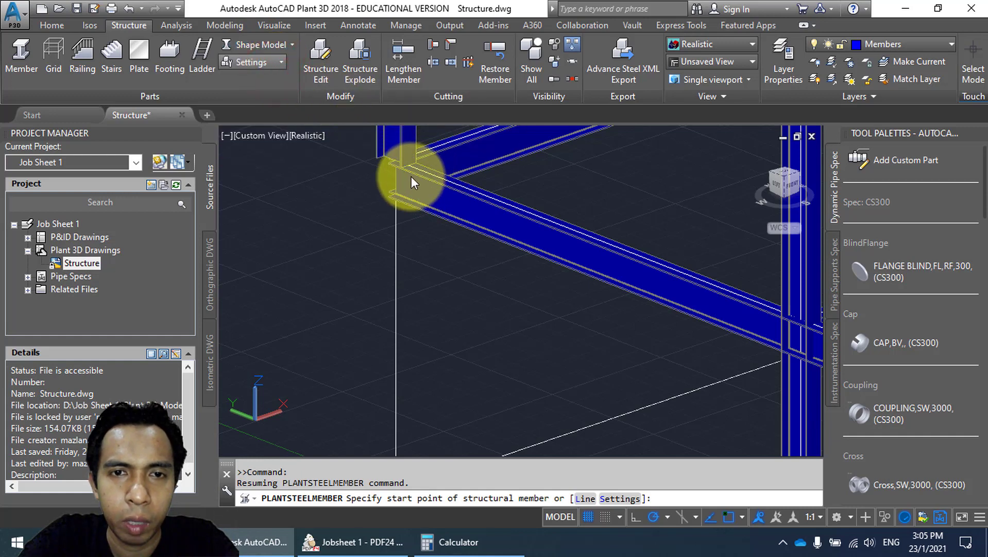
Draw a structural member from the grid 3 corner footing straight up to the lower-level beam intersection.
{"action": "left_click", "coordinate": [29, 58]}
{"action": "middle_click_drag", "start_coordinate": [386, 287], "coordinate": [419, 250]}
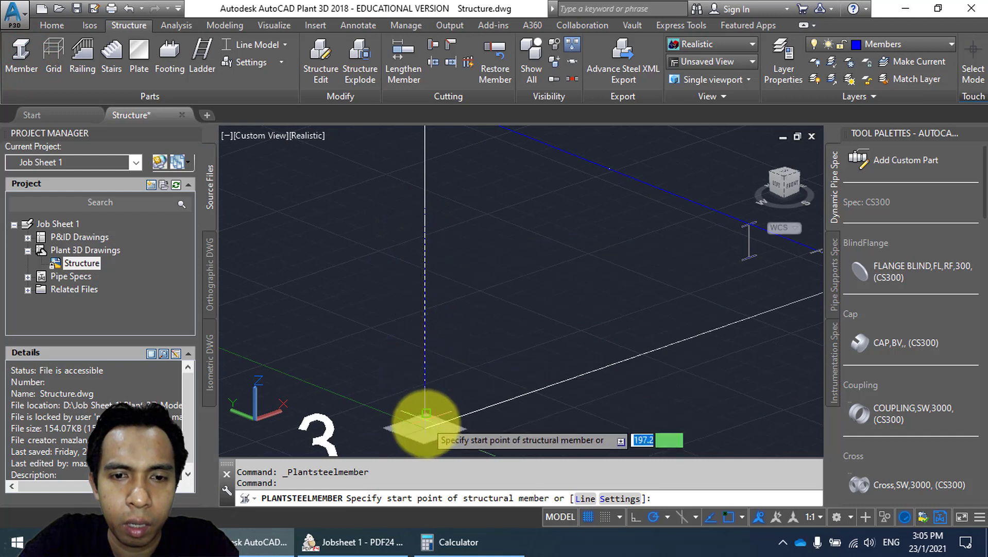
{"action": "left_click", "coordinate": [426, 428]}
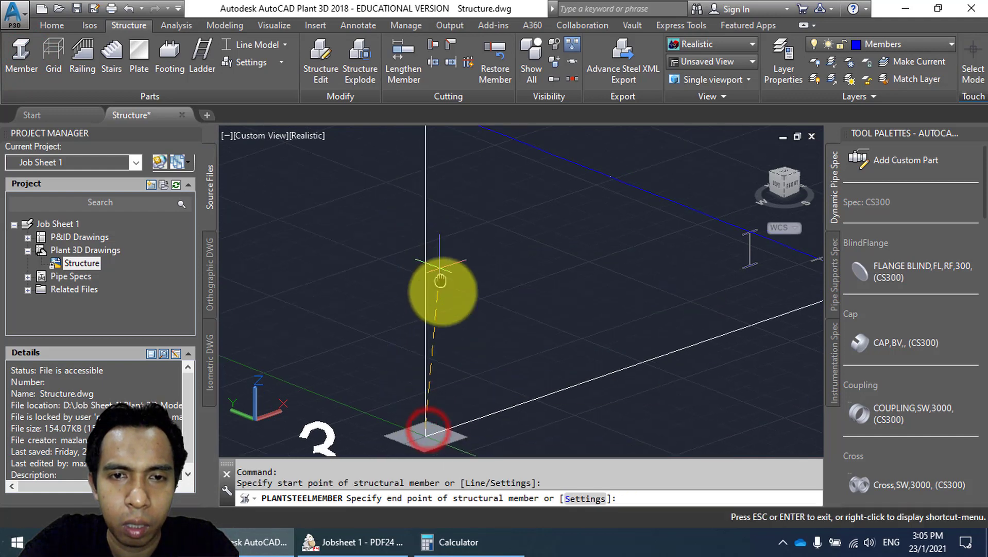
{"action": "middle_click_drag", "start_coordinate": [440, 280], "coordinate": [449, 408]}
{"action": "left_click", "coordinate": [435, 235]}
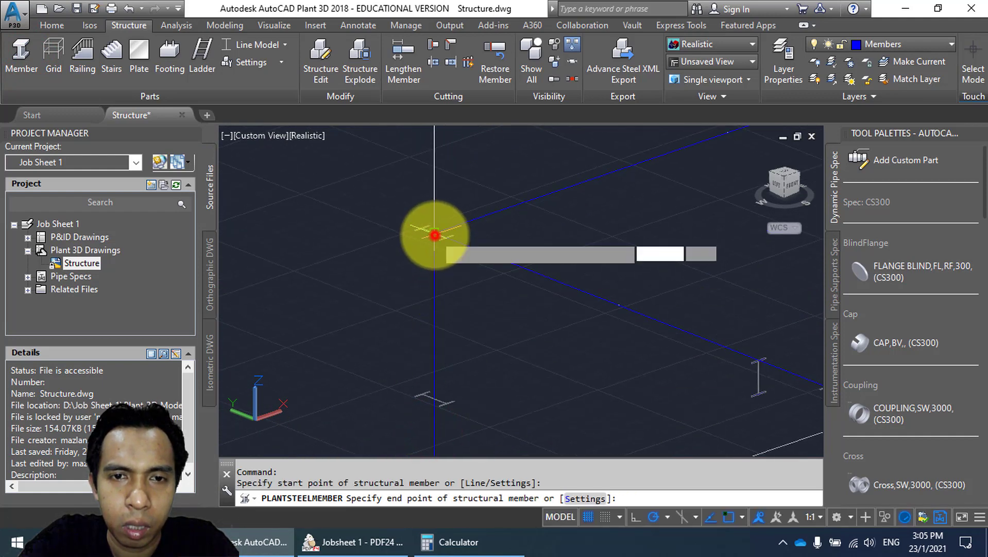
Finish the lower corner column member and switch the structural display to Shape Model.
{"action": "key", "text": "Return"}
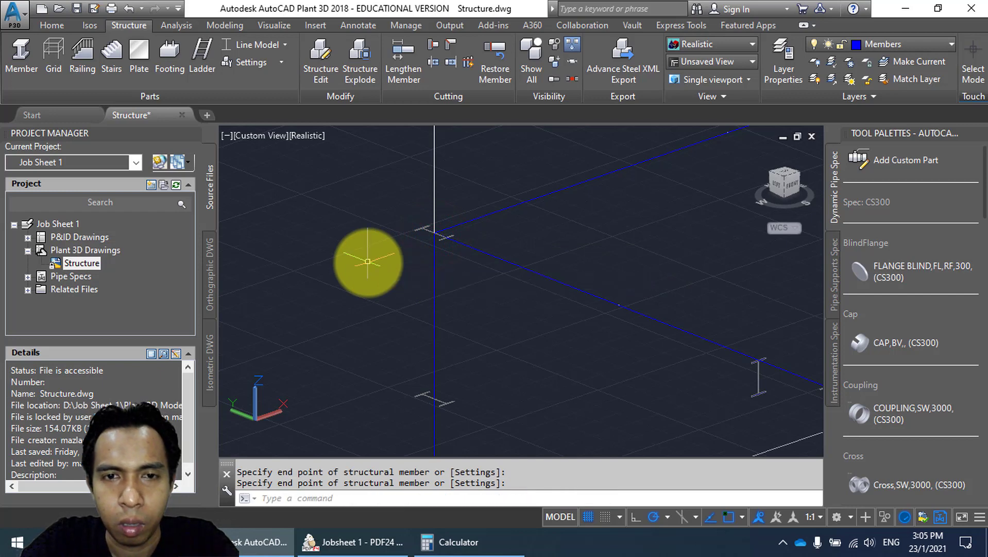
{"action": "scroll", "coordinate": [367, 261], "scroll_direction": "down", "scroll_amount": 2}
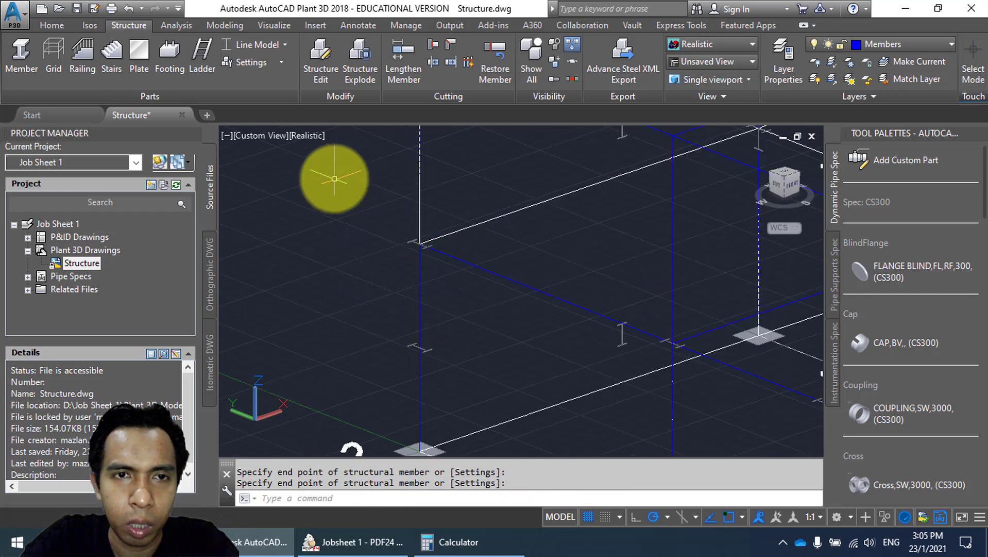
{"action": "left_click", "coordinate": [259, 43]}
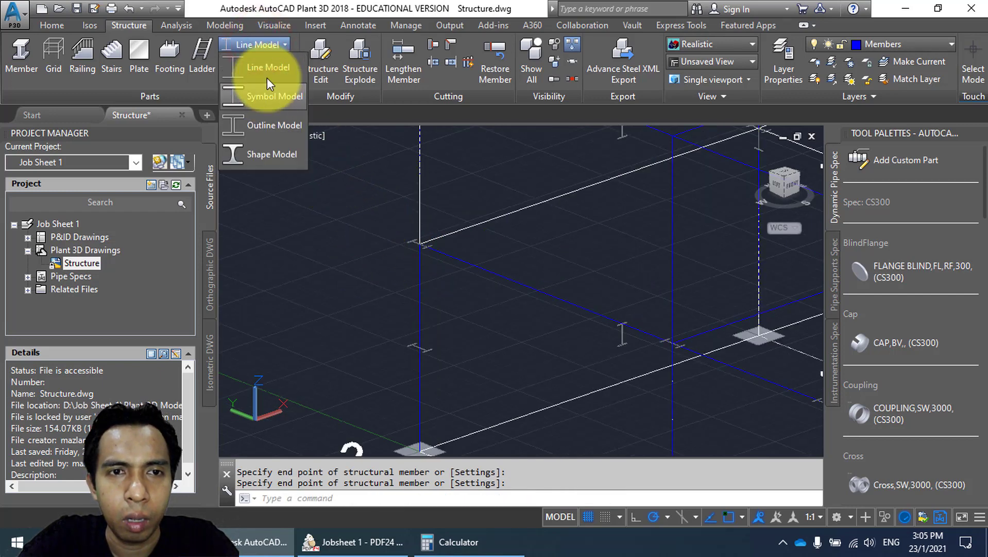
{"action": "left_click", "coordinate": [268, 156]}
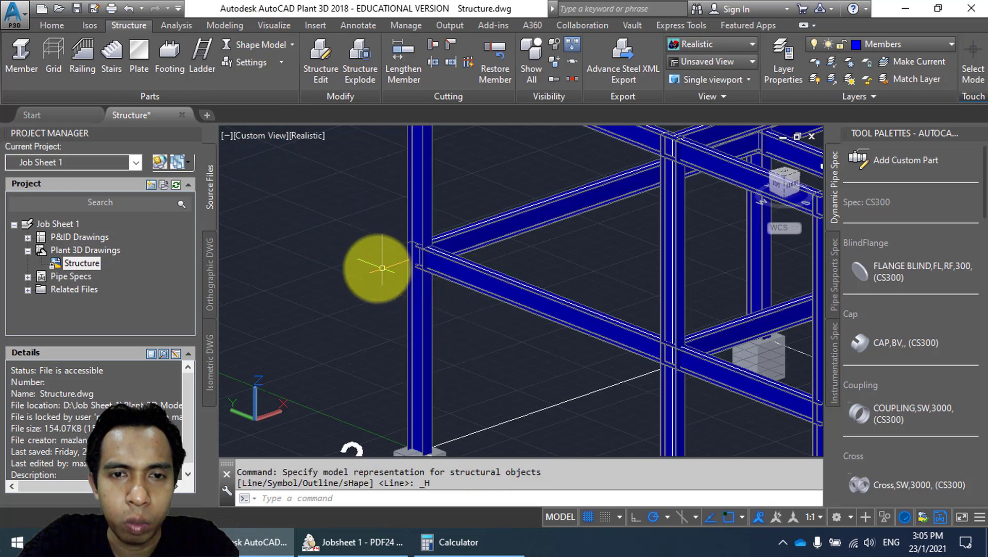
Cut back the top end of the lower corner column segment, using the lower-level beam as the limiting member.
{"action": "scroll", "coordinate": [374, 267], "scroll_direction": "up", "scroll_amount": 2}
{"action": "scroll", "coordinate": [376, 266], "scroll_direction": "up", "scroll_amount": 2}
{"action": "middle_click_drag", "start_coordinate": [421, 242], "coordinate": [415, 241]}
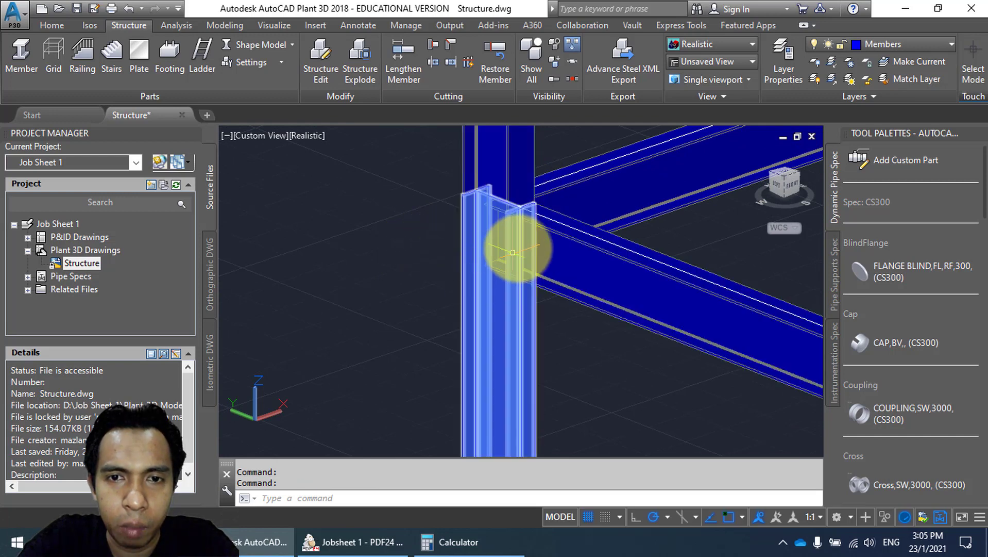
{"action": "middle_click_drag", "start_coordinate": [526, 259], "coordinate": [547, 243], "text": "shift"}
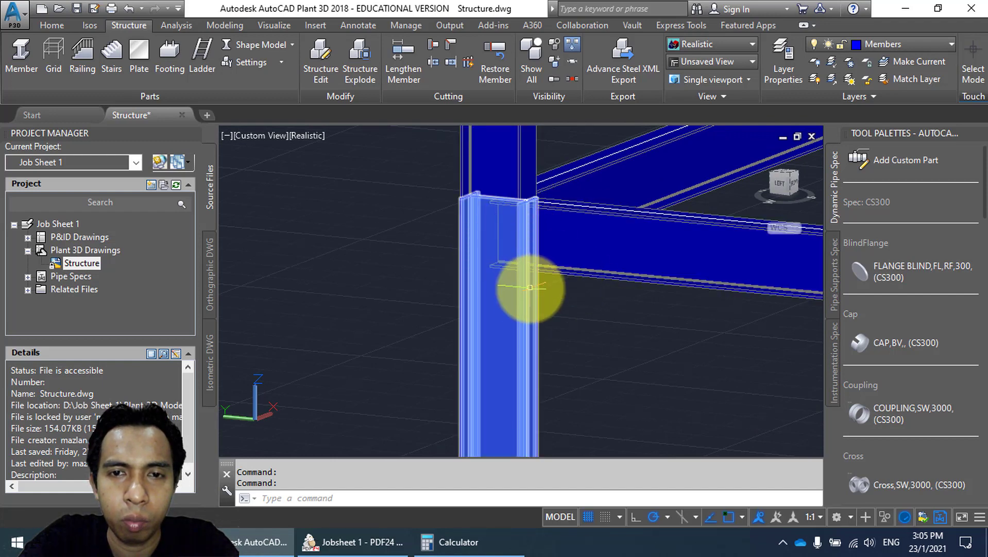
{"action": "scroll", "coordinate": [524, 296], "scroll_direction": "down", "scroll_amount": 3}
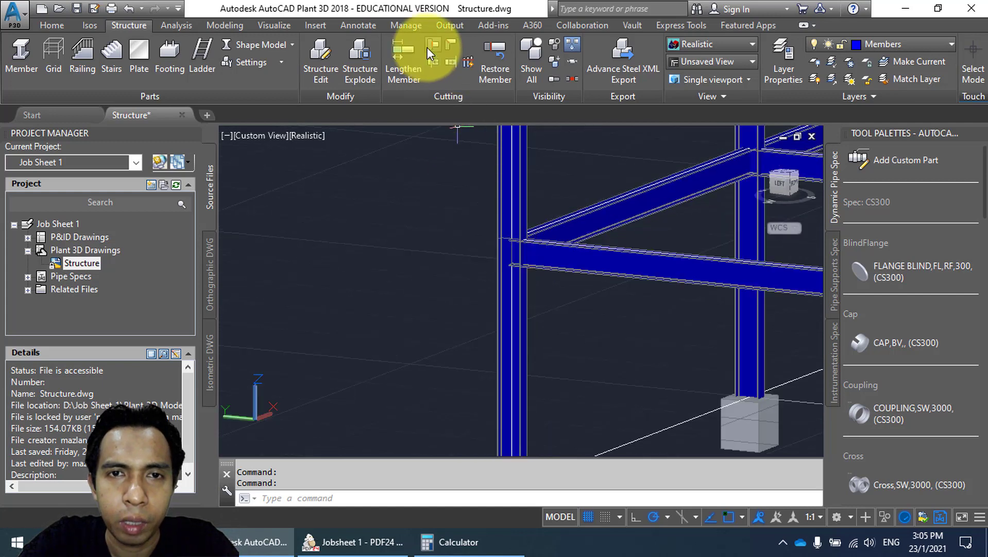
{"action": "left_click", "coordinate": [427, 47]}
{"action": "scroll", "coordinate": [536, 253], "scroll_direction": "up", "scroll_amount": 4}
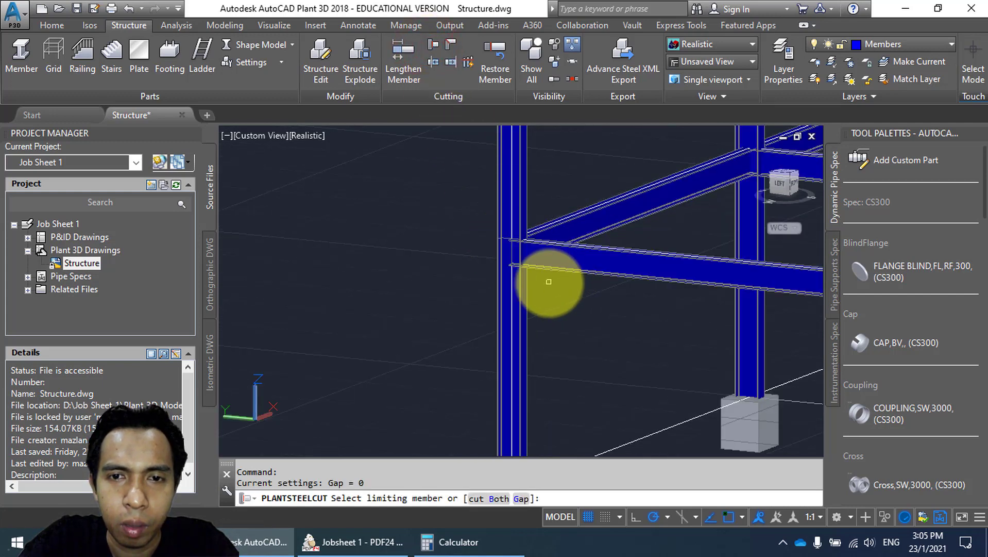
{"action": "left_click", "coordinate": [540, 251]}
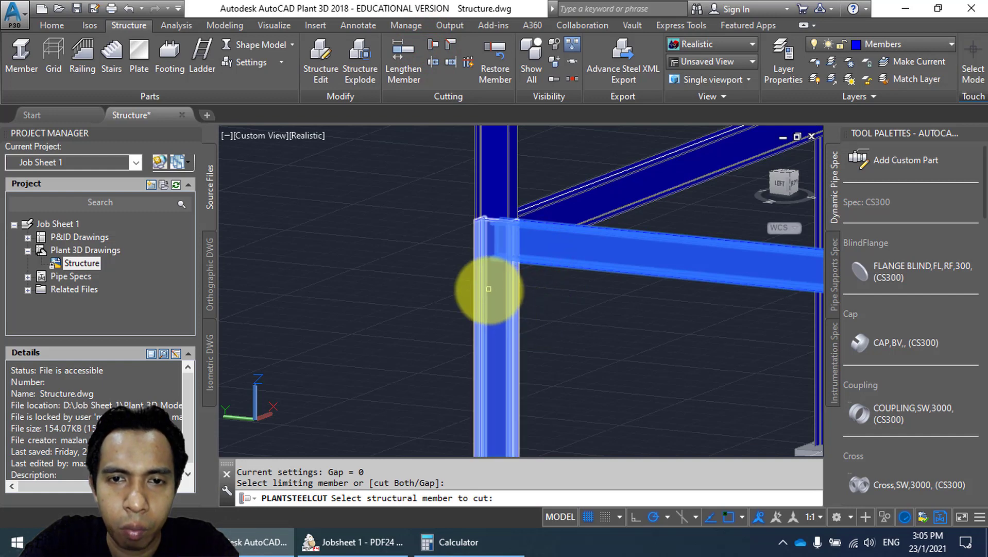
{"action": "left_click", "coordinate": [489, 290]}
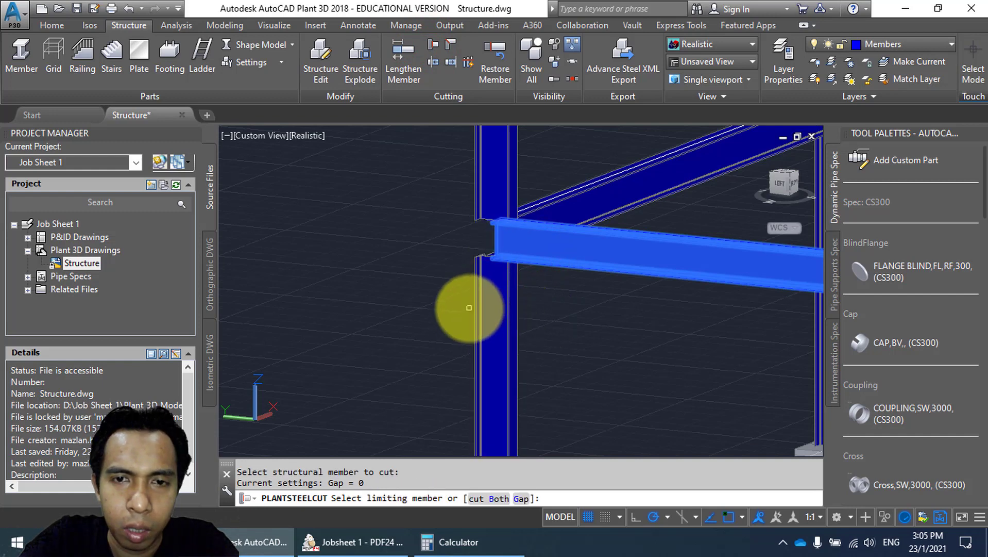
{"action": "middle_click_drag", "start_coordinate": [468, 304], "coordinate": [483, 266], "text": "shift"}
{"action": "scroll", "coordinate": [524, 195], "scroll_direction": "up", "scroll_amount": 5}
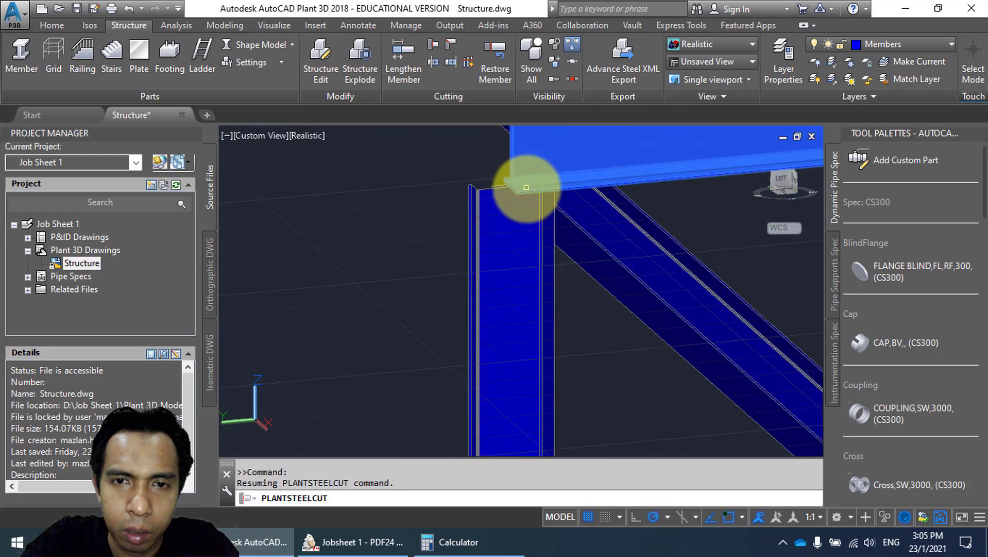
{"action": "key", "text": "Escape"}
Examine the corner column's cut joints at the lower-level and top-level beams from several angles.
{"action": "scroll", "coordinate": [518, 194], "scroll_direction": "up", "scroll_amount": 2}
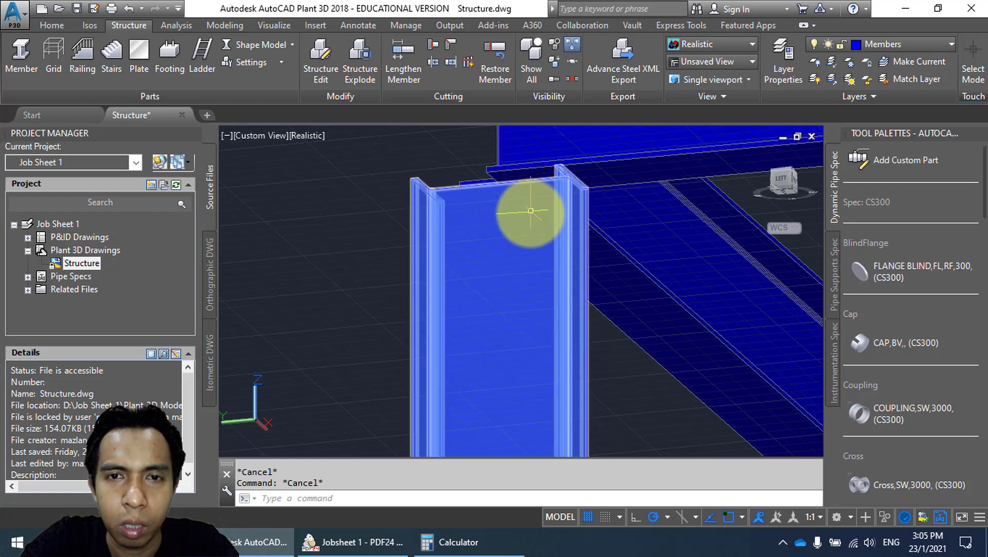
{"action": "mouse_move", "coordinate": [531, 210]}
{"action": "middle_mouse_down"}
{"action": "mouse_move", "coordinate": [523, 353]}
{"action": "mouse_move", "coordinate": [530, 194]}
{"action": "middle_mouse_up"}
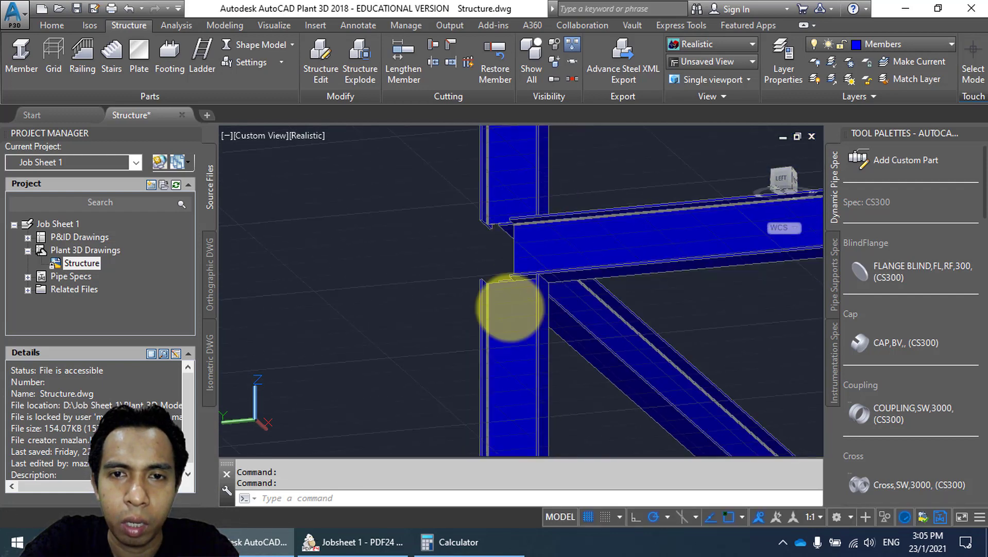
{"action": "scroll", "coordinate": [510, 308], "scroll_direction": "down", "scroll_amount": 4}
{"action": "scroll", "coordinate": [503, 220], "scroll_direction": "up", "scroll_amount": 6}
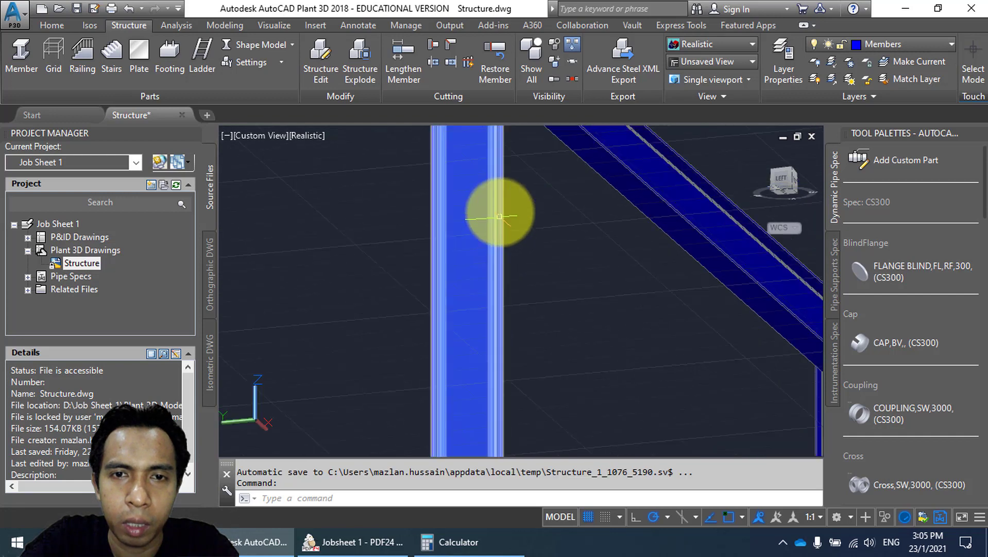
{"action": "scroll", "coordinate": [499, 217], "scroll_direction": "down", "scroll_amount": 4}
{"action": "middle_click_drag", "start_coordinate": [497, 173], "coordinate": [490, 248], "text": "shift"}
{"action": "scroll", "coordinate": [487, 258], "scroll_direction": "up", "scroll_amount": 5}
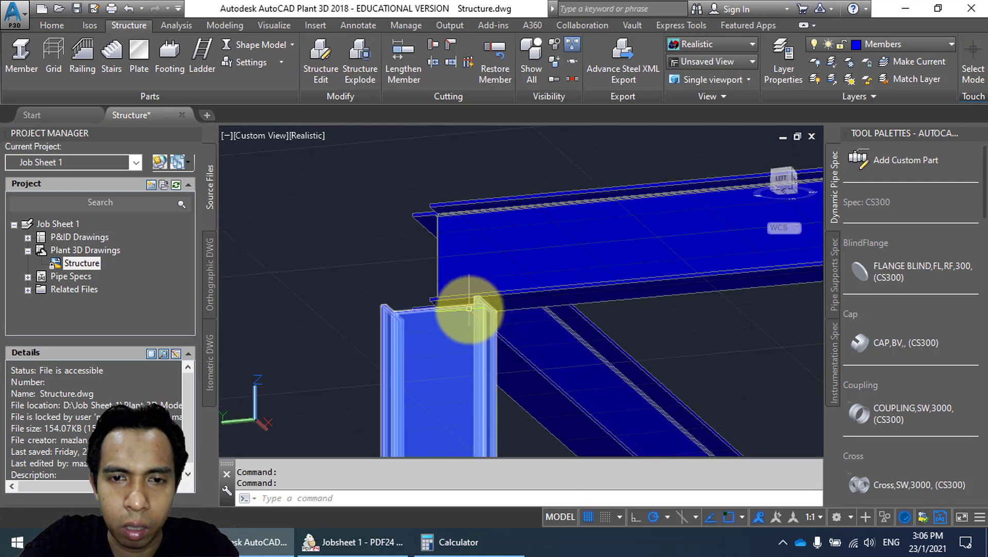
{"action": "middle_click_drag", "start_coordinate": [469, 309], "coordinate": [470, 245]}
{"action": "middle_click_drag", "start_coordinate": [467, 282], "coordinate": [505, 311], "text": "shift"}
{"action": "scroll", "coordinate": [505, 310], "scroll_direction": "down", "scroll_amount": 3}
{"action": "scroll", "coordinate": [508, 310], "scroll_direction": "down", "scroll_amount": 2}
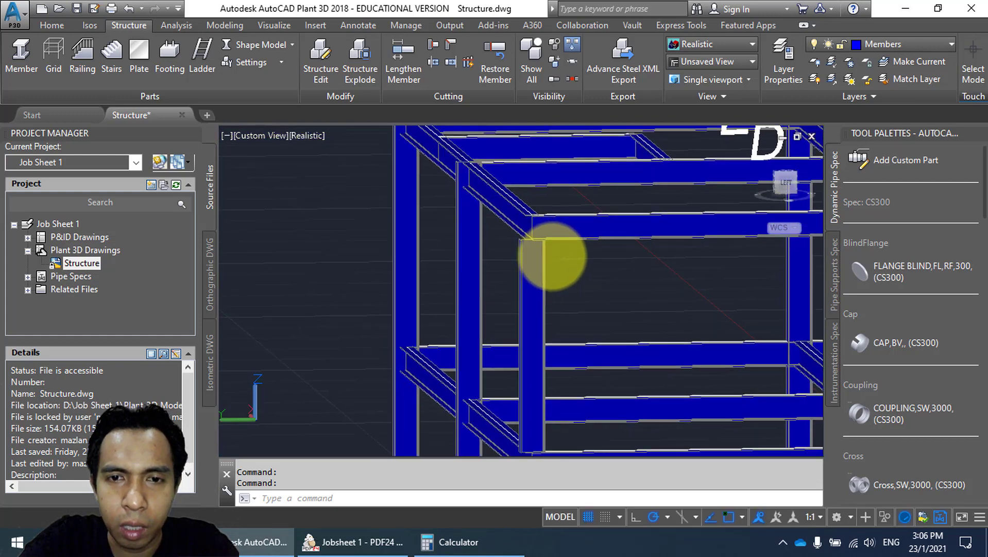
Examine the whole two-level frame and its other full-height columns where they meet the beams.
{"action": "scroll", "coordinate": [552, 254], "scroll_direction": "down", "scroll_amount": 3}
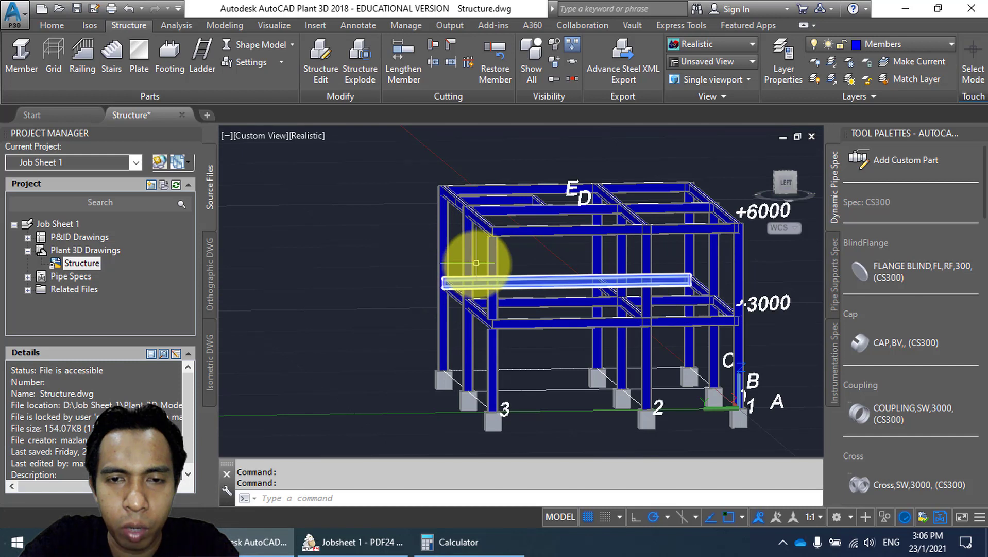
{"action": "key", "text": "Escape"}
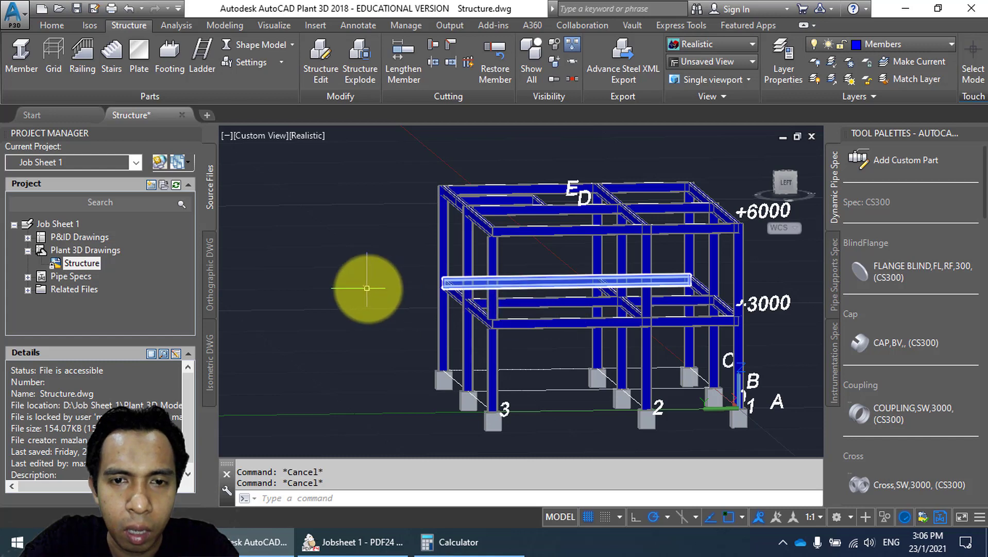
{"action": "middle_click_drag", "start_coordinate": [419, 269], "coordinate": [521, 335]}
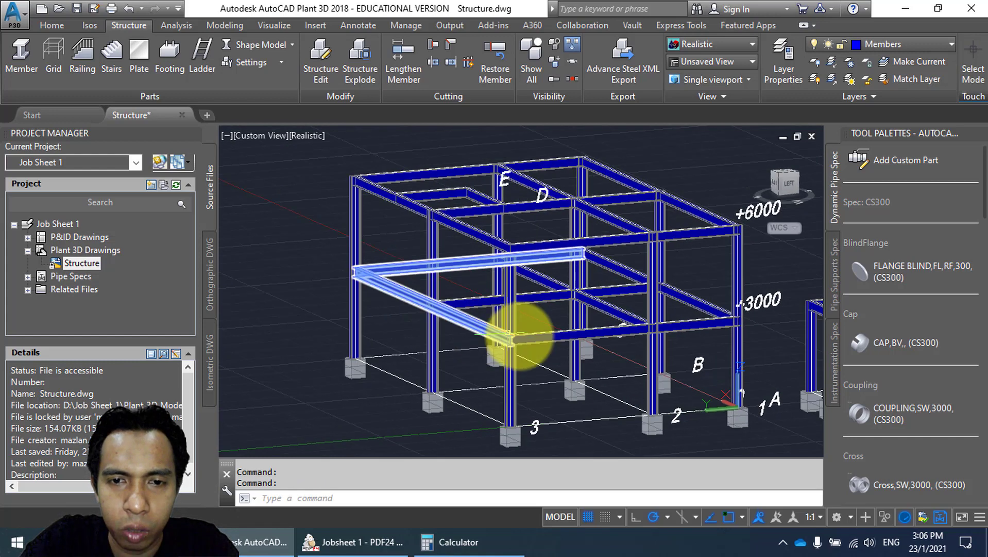
{"action": "scroll", "coordinate": [514, 321], "scroll_direction": "up", "scroll_amount": 4}
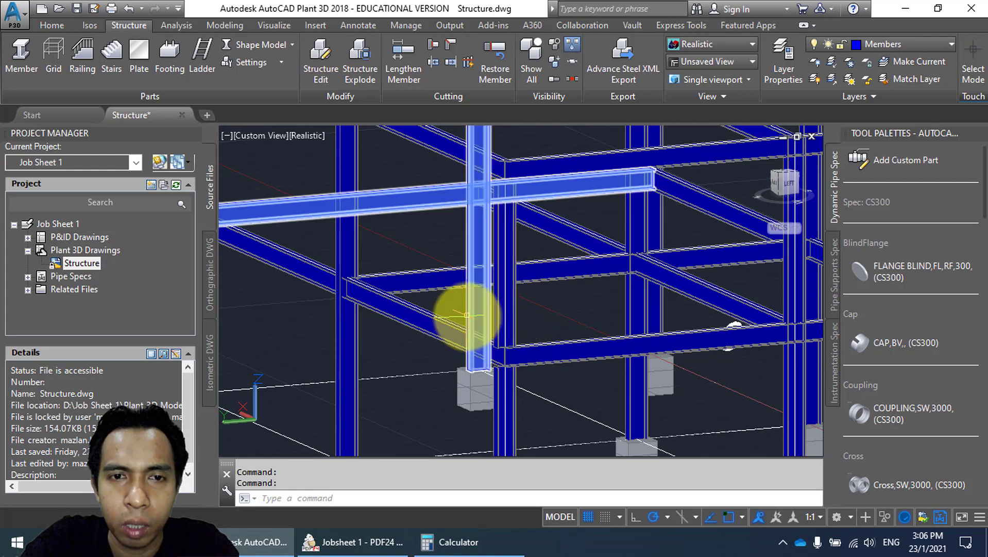
{"action": "scroll", "coordinate": [463, 312], "scroll_direction": "down", "scroll_amount": 4}
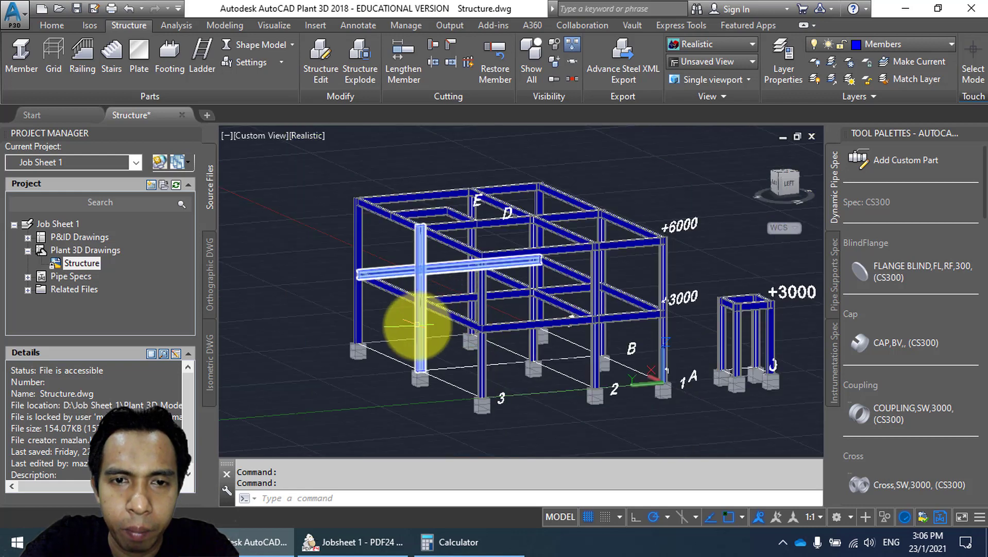
{"action": "key", "text": "Escape"}
{"action": "key", "text": "Escape"}
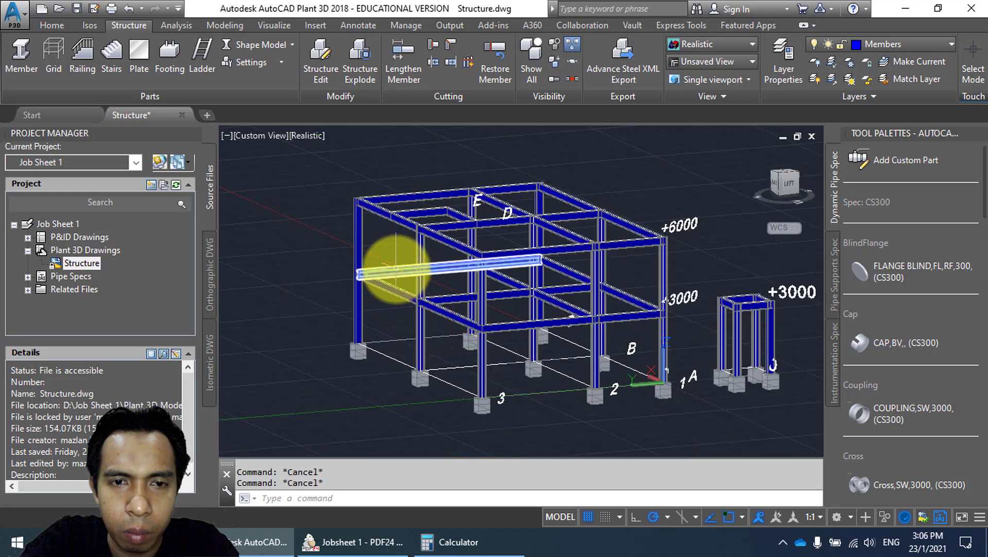
{"action": "left_click", "coordinate": [397, 270]}
{"action": "key", "text": "Escape"}
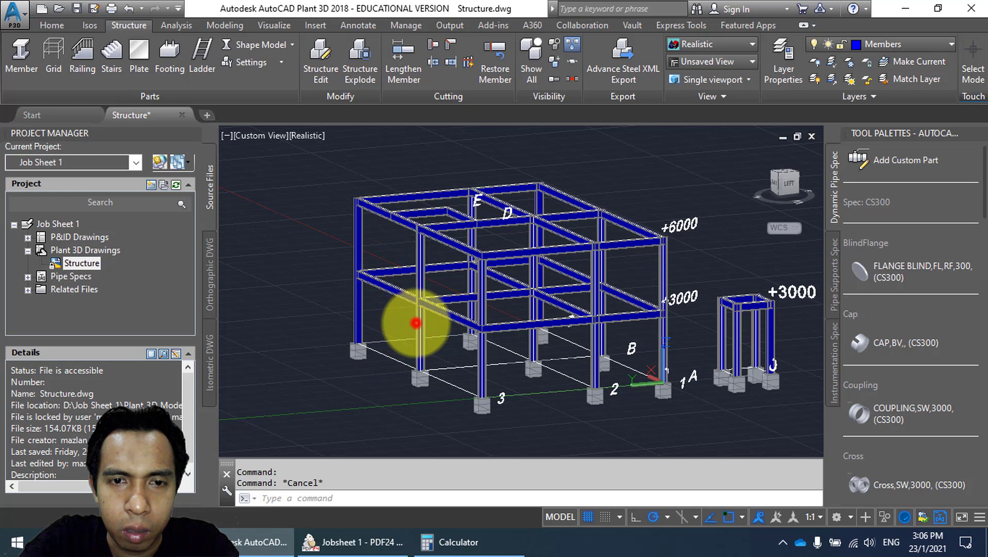
Delete the eight full-height columns of the two-level frame, keeping only the split corner column at grid 3.
{"action": "left_click", "coordinate": [417, 323]}
{"action": "left_click", "coordinate": [361, 301]}
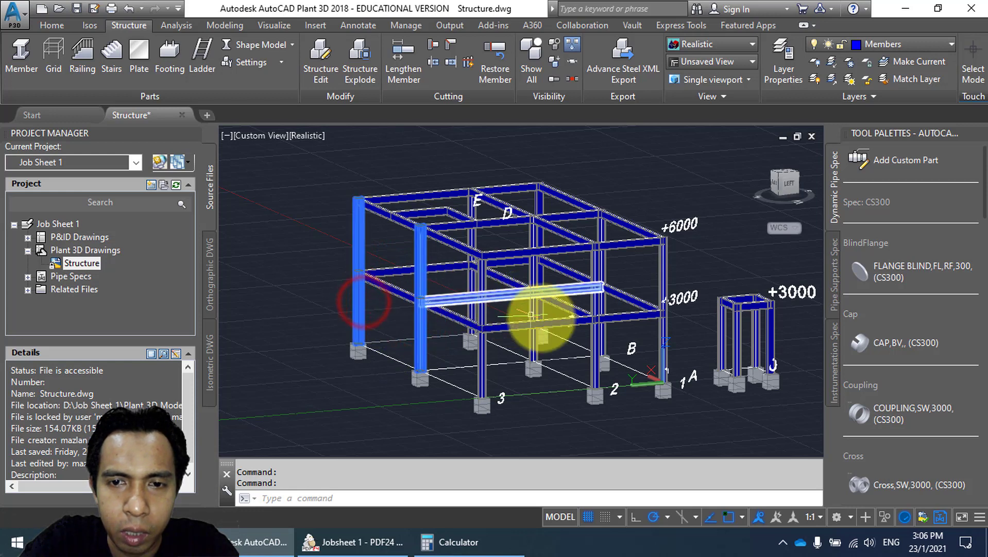
{"action": "middle_click_drag", "start_coordinate": [665, 346], "coordinate": [640, 322], "text": "shift"}
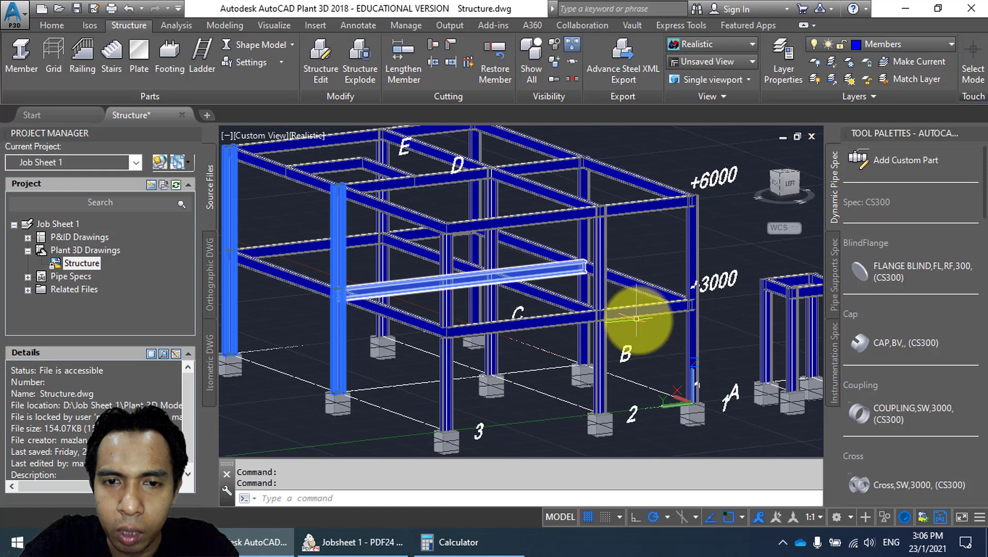
{"action": "left_click", "coordinate": [603, 341]}
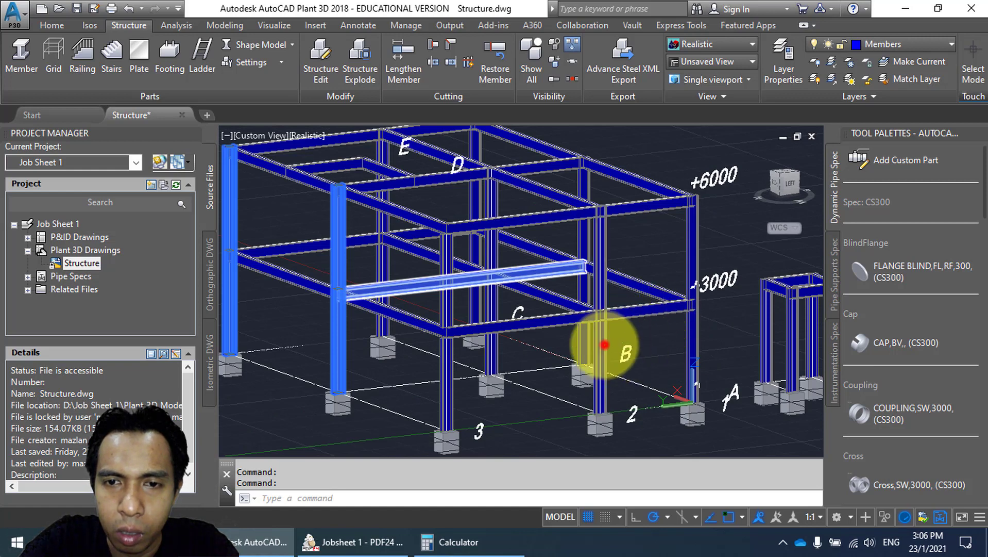
{"action": "left_click", "coordinate": [688, 326]}
{"action": "middle_click_drag", "start_coordinate": [569, 335], "coordinate": [578, 335], "text": "shift"}
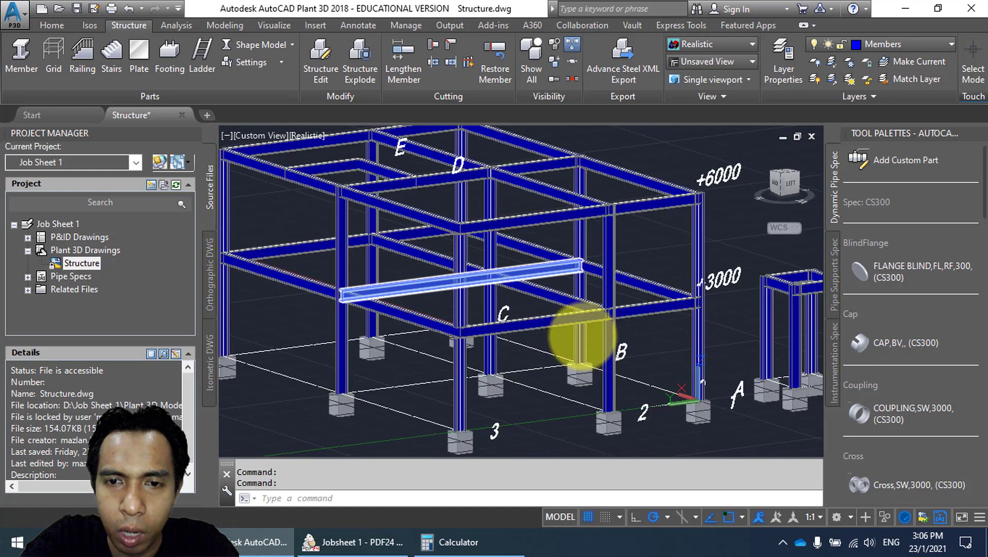
{"action": "left_click", "coordinate": [569, 335]}
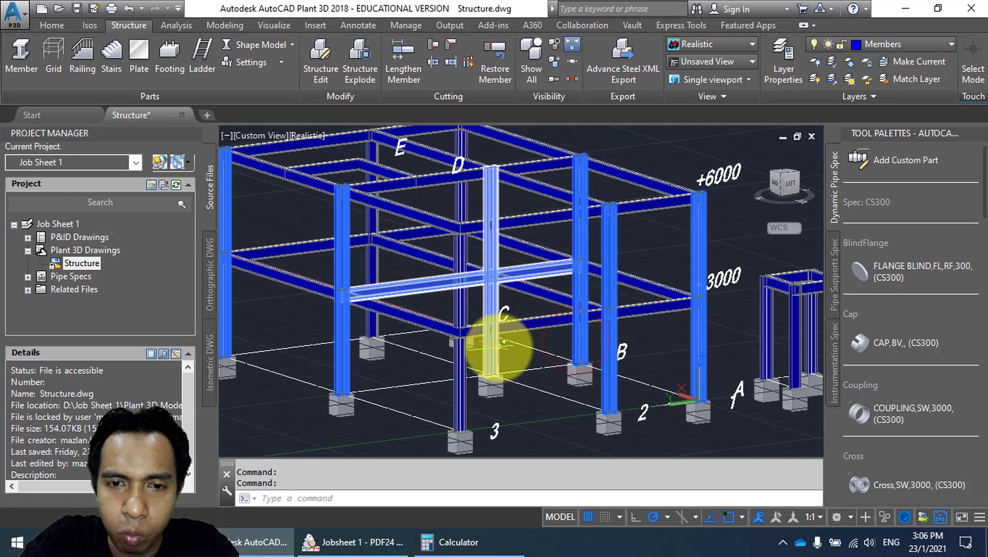
{"action": "left_click", "coordinate": [499, 345]}
{"action": "middle_click_drag", "start_coordinate": [430, 258], "coordinate": [465, 267], "text": "shift"}
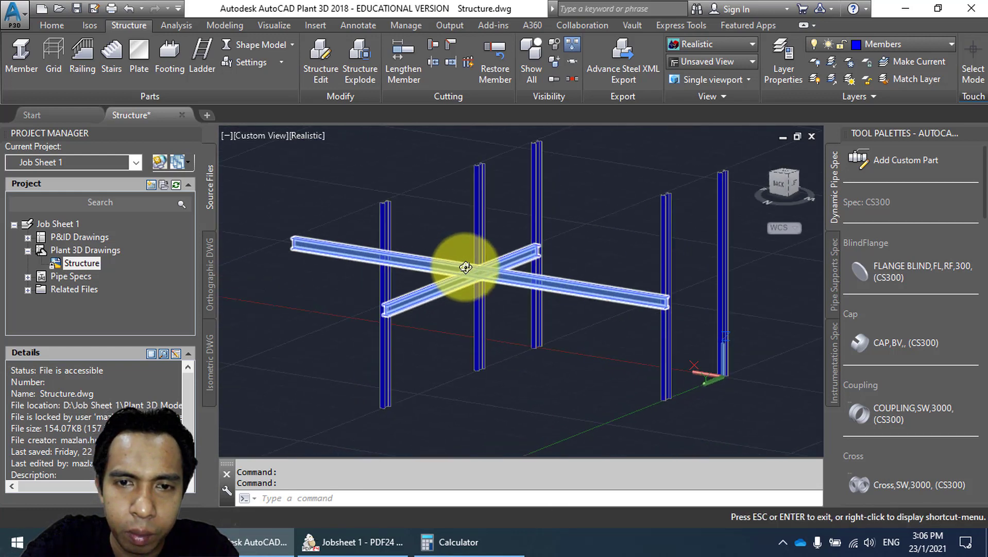
{"action": "left_click", "coordinate": [348, 283]}
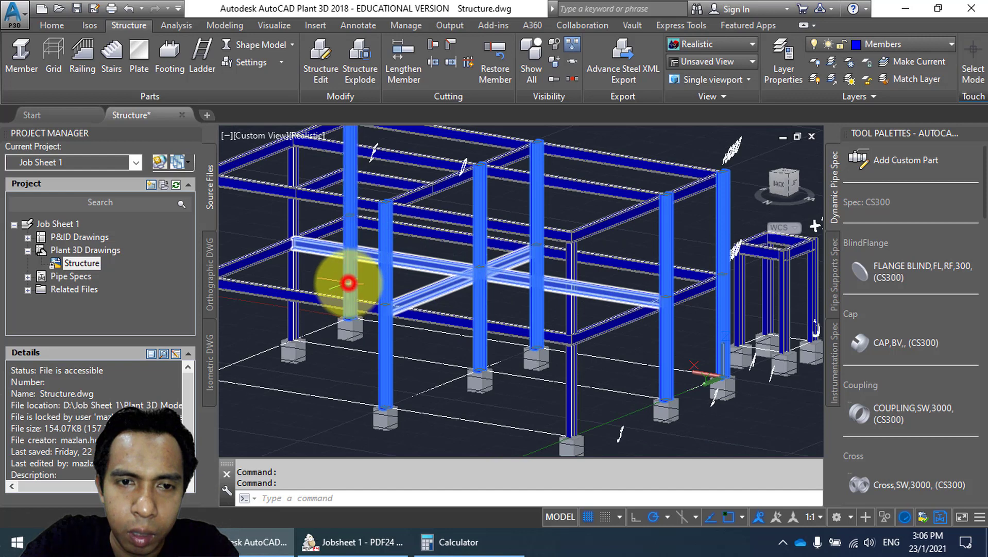
{"action": "left_click", "coordinate": [293, 271]}
{"action": "scroll", "coordinate": [324, 272], "scroll_direction": "down", "scroll_amount": 1}
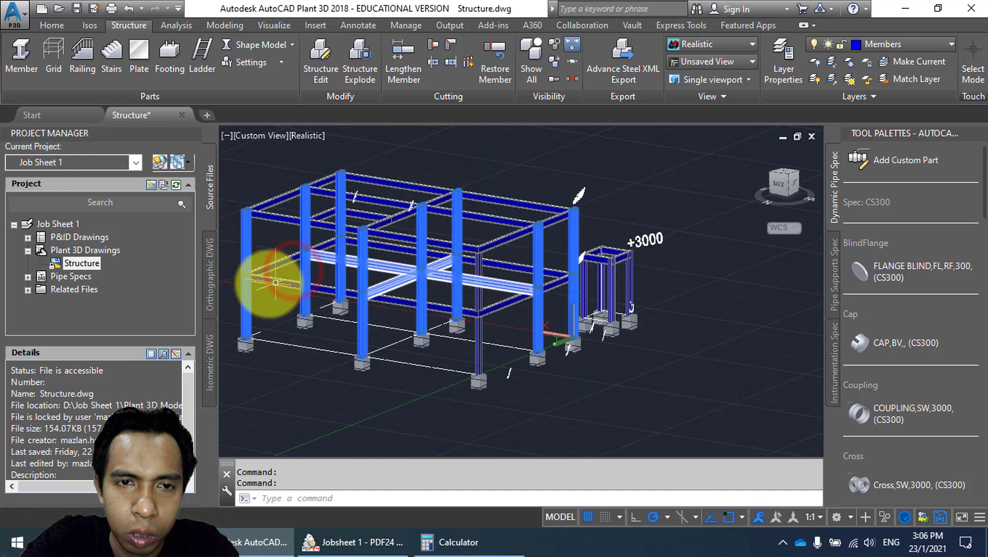
{"action": "key", "text": "Delete"}
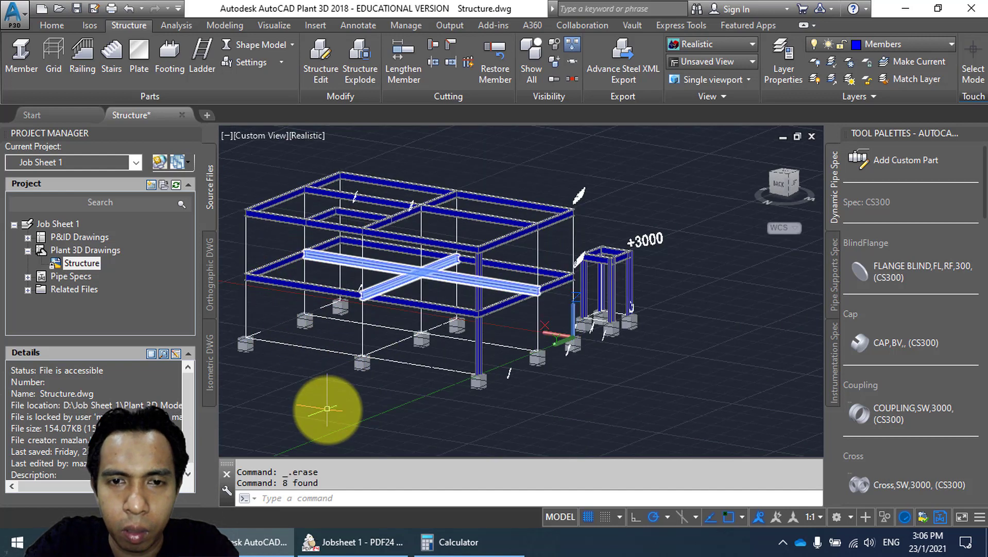
{"action": "middle_click_drag", "start_coordinate": [513, 311], "coordinate": [489, 312], "text": "shift"}
{"action": "key", "text": "Escape"}
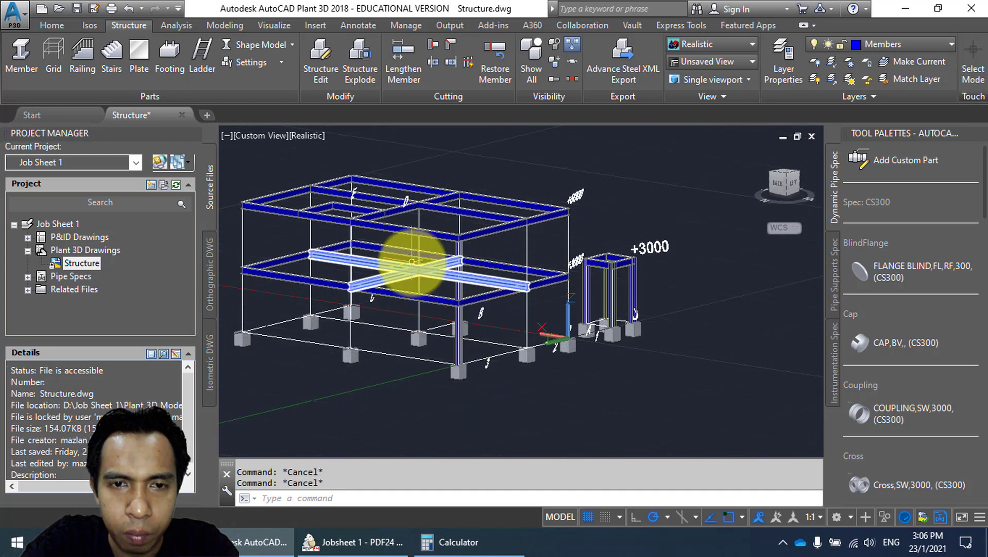
Switch the display of the structural members to the Line Model representation.
{"action": "left_click", "coordinate": [392, 260]}
{"action": "scroll", "coordinate": [430, 309], "scroll_direction": "up", "scroll_amount": 5}
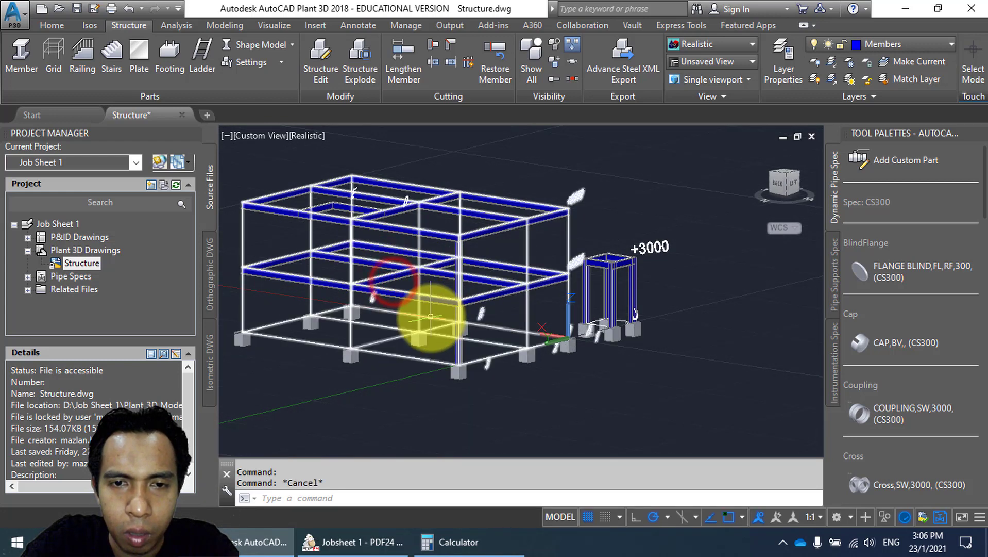
{"action": "scroll", "coordinate": [479, 262], "scroll_direction": "up", "scroll_amount": 2}
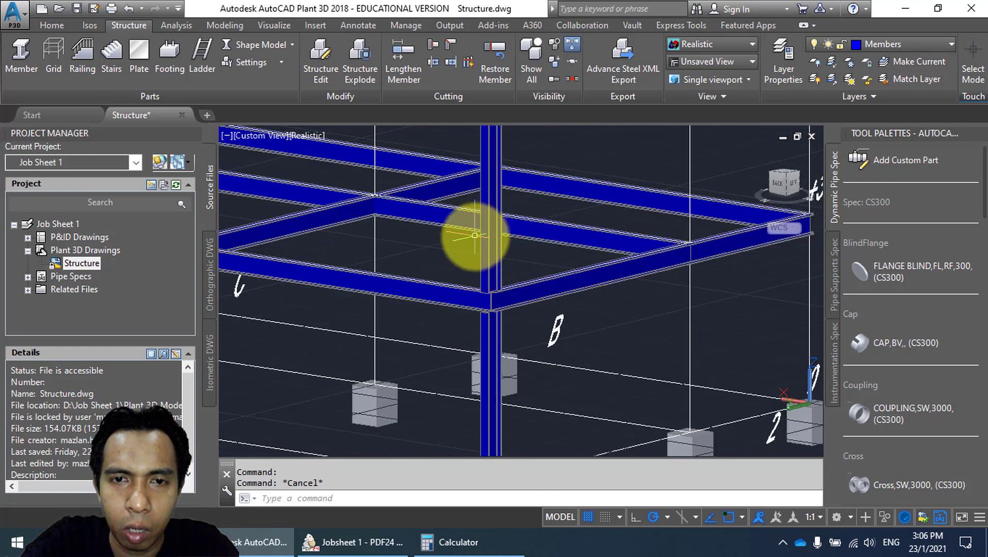
{"action": "scroll", "coordinate": [474, 242], "scroll_direction": "up", "scroll_amount": 2}
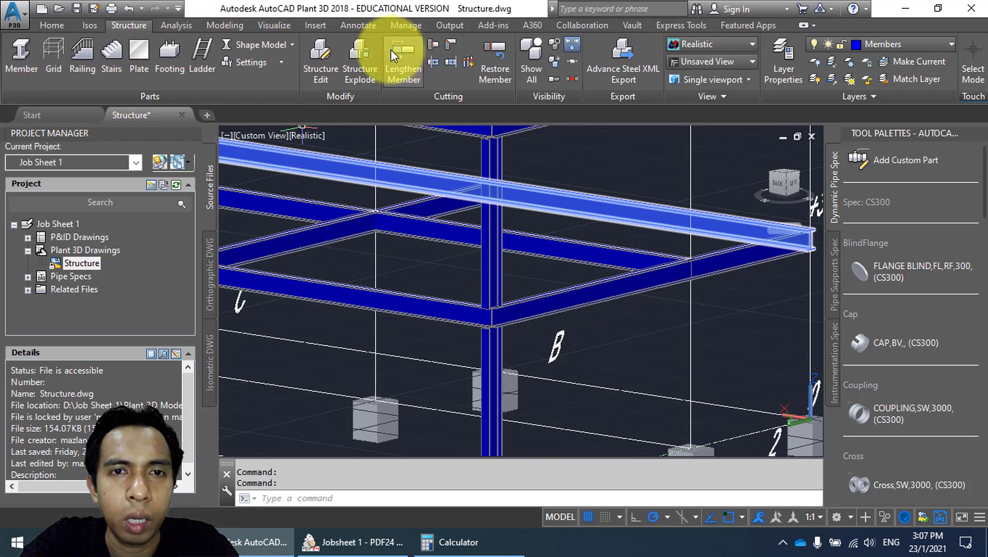
{"action": "mouse_move", "coordinate": [150, 114]}
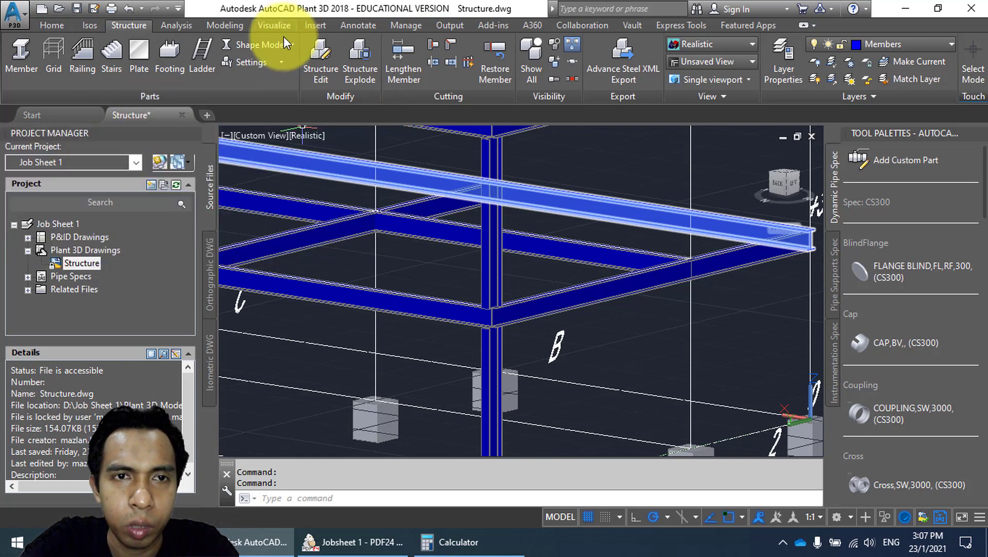
{"action": "left_click", "coordinate": [282, 43]}
{"action": "left_click", "coordinate": [282, 74]}
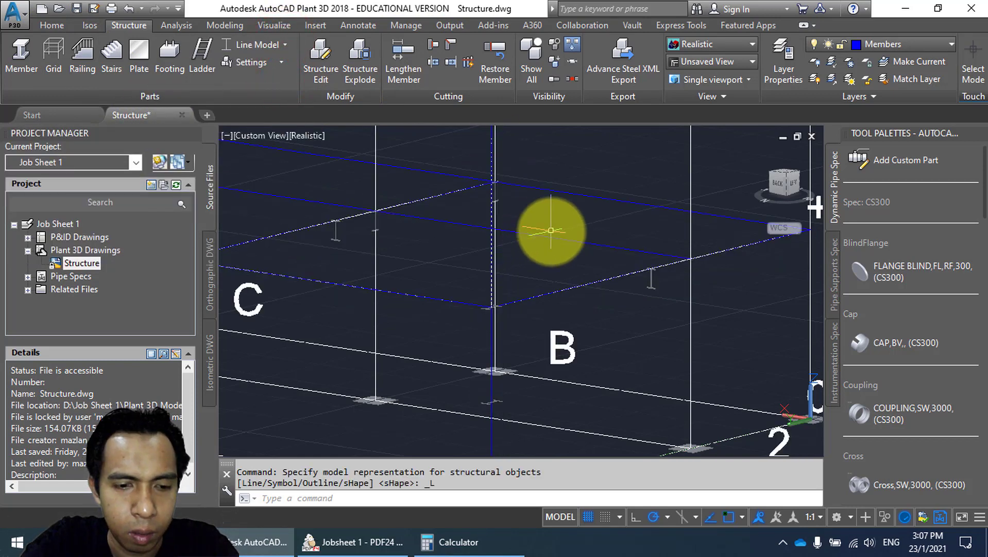
Copy both segments of the grid 3 corner column from its base to the footings at grid points A2, A1, B1, B2 and B3.
{"action": "mouse_move", "coordinate": [551, 227]}
{"action": "middle_mouse_down", "text": "shift"}
{"action": "mouse_move", "coordinate": [578, 264]}
{"action": "mouse_move", "coordinate": [551, 155]}
{"action": "middle_mouse_up", "text": "shift"}
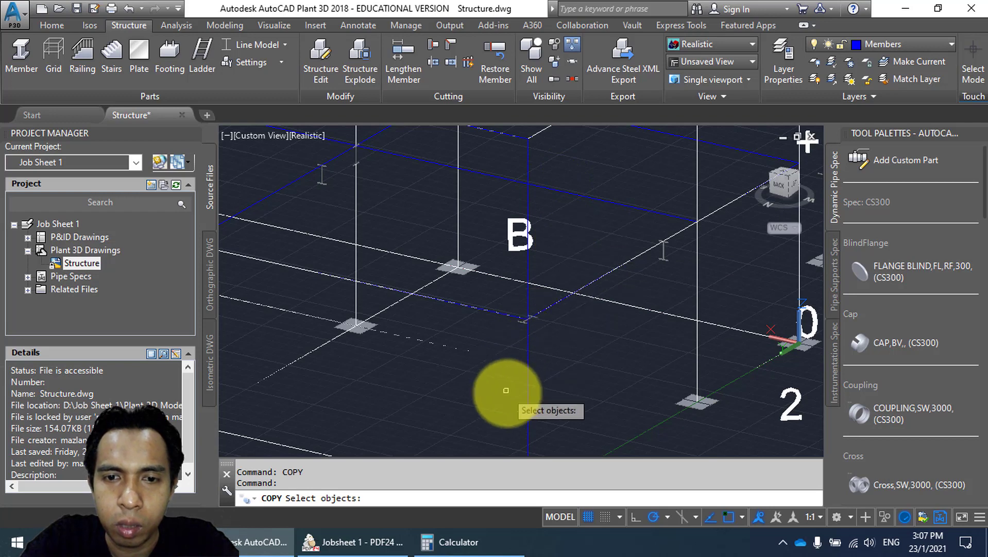
{"action": "left_click", "coordinate": [524, 411]}
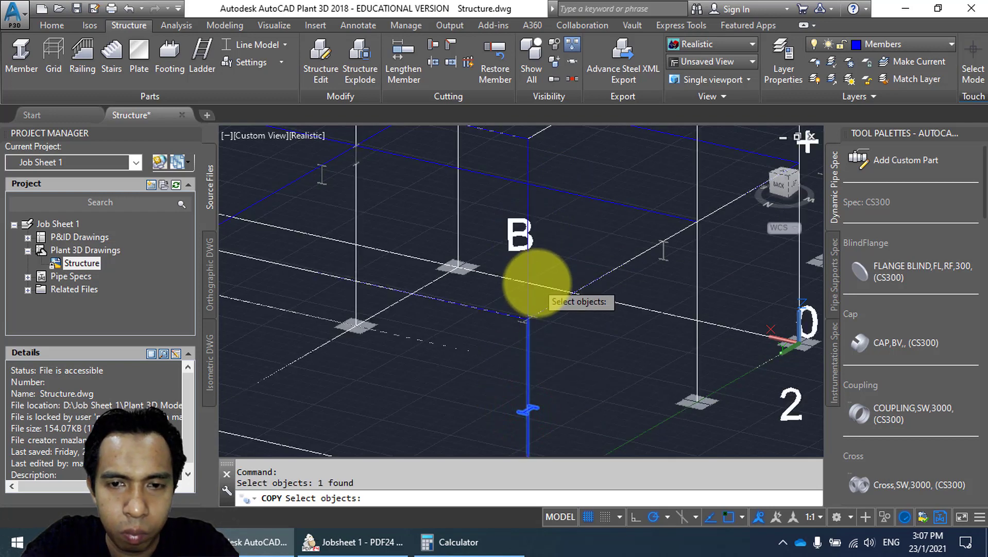
{"action": "middle_click_drag", "start_coordinate": [535, 278], "coordinate": [554, 287], "text": "shift"}
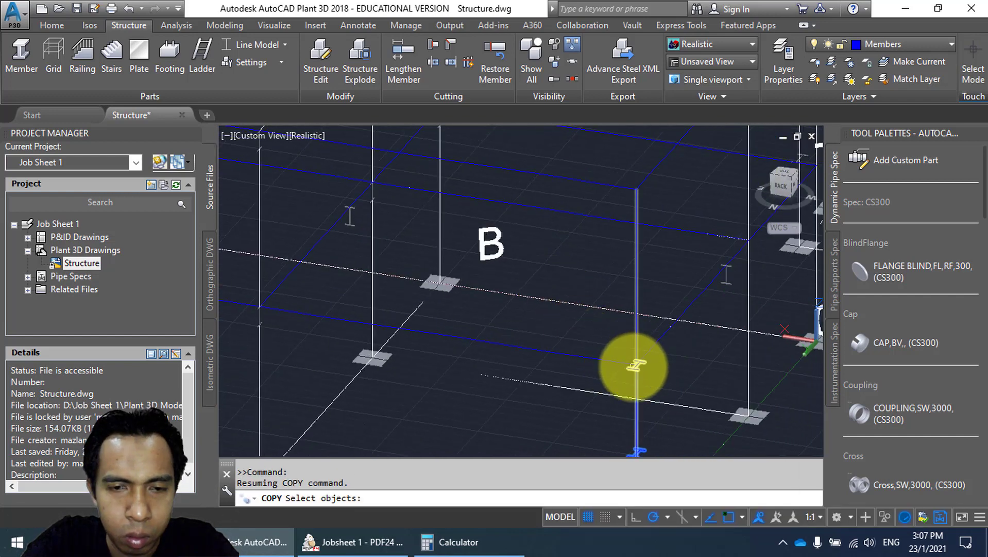
{"action": "left_click", "coordinate": [636, 366]}
{"action": "middle_click_drag", "start_coordinate": [629, 293], "coordinate": [571, 221], "text": "shift"}
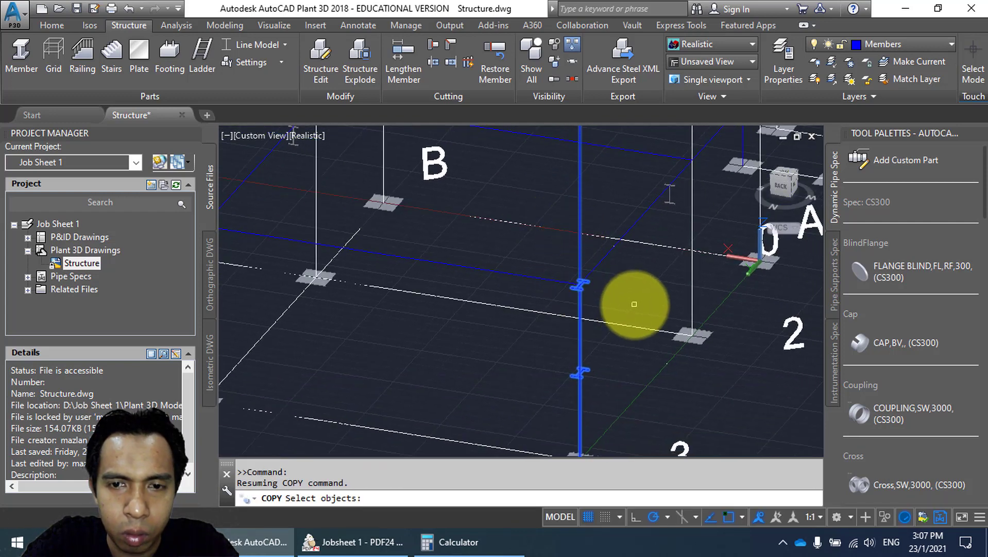
{"action": "key", "text": "Return"}
{"action": "middle_click_drag", "start_coordinate": [635, 297], "coordinate": [646, 350], "text": "shift"}
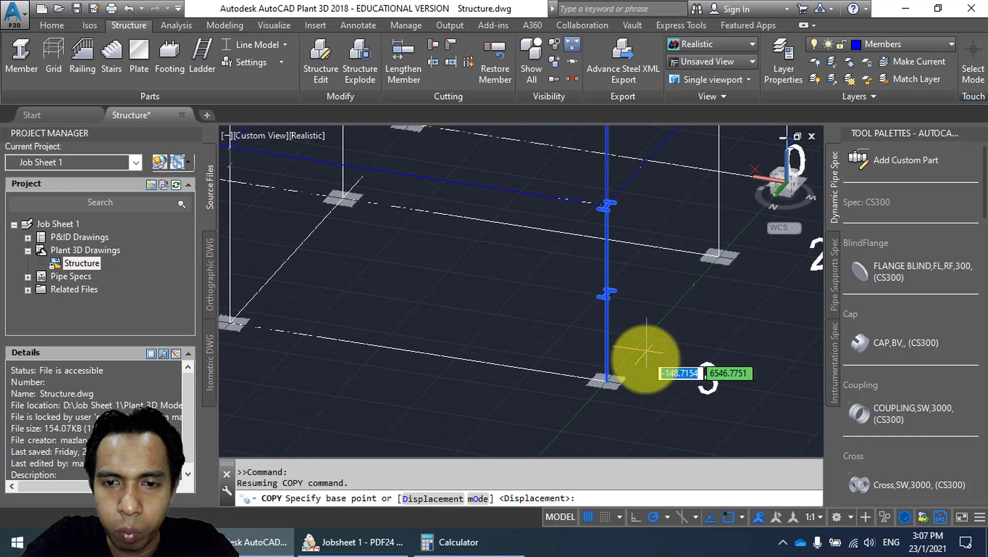
{"action": "scroll", "coordinate": [618, 393], "scroll_direction": "up", "scroll_amount": 4}
{"action": "left_click", "coordinate": [597, 369]}
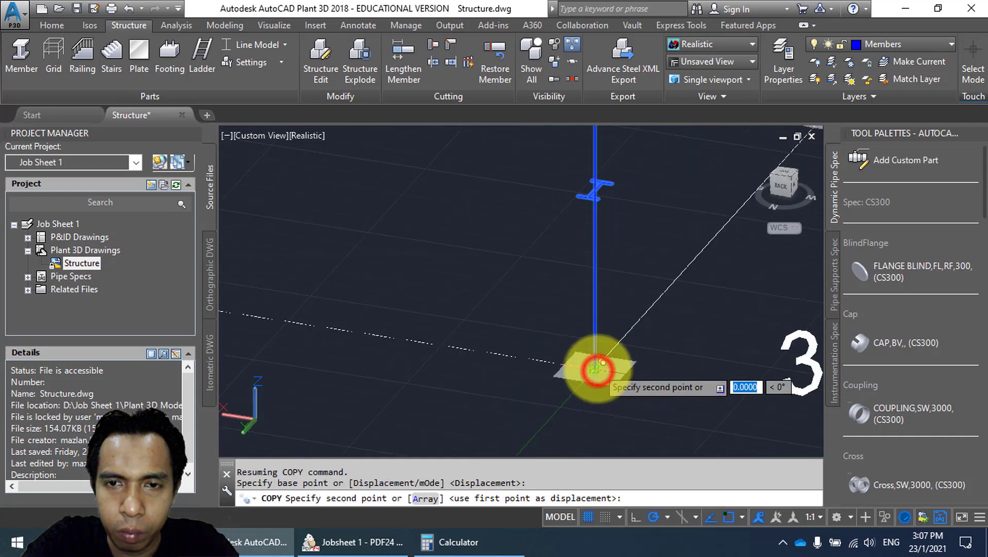
{"action": "scroll", "coordinate": [596, 367], "scroll_direction": "down", "scroll_amount": 4}
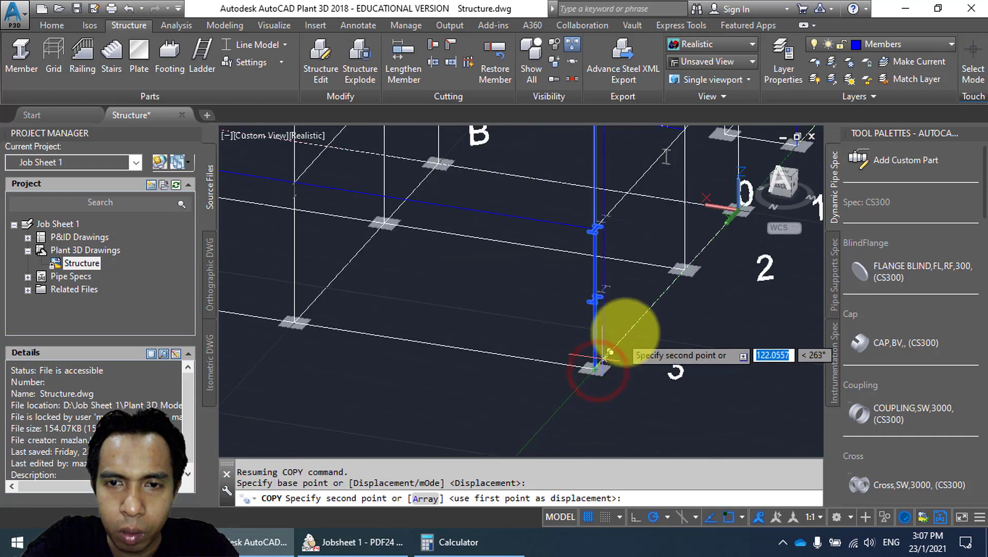
{"action": "left_click", "coordinate": [685, 268]}
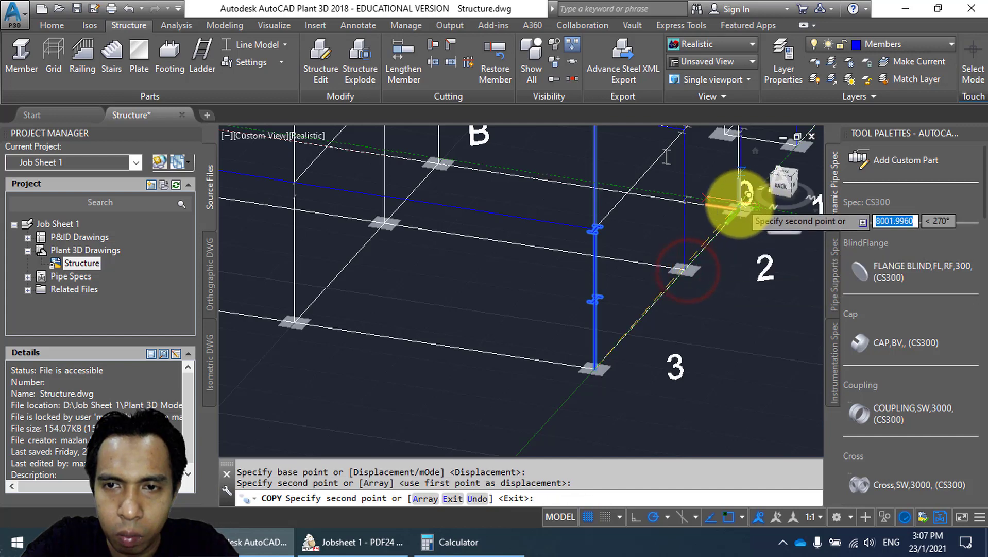
{"action": "left_click", "coordinate": [739, 210]}
{"action": "left_click", "coordinate": [438, 163]}
{"action": "left_click", "coordinate": [383, 222]}
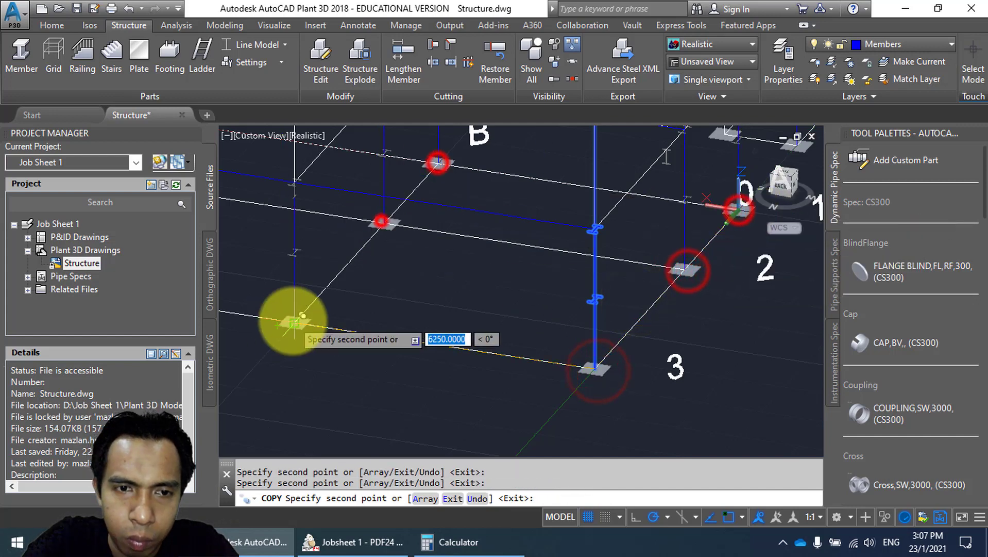
{"action": "left_click", "coordinate": [295, 322]}
Place further copies of the split column on the three footings along grid C and finish copying.
{"action": "middle_click_drag", "start_coordinate": [294, 322], "coordinate": [609, 415]}
{"action": "left_click", "coordinate": [314, 371]}
{"action": "left_click", "coordinate": [403, 270]}
{"action": "left_click", "coordinate": [457, 213]}
{"action": "scroll", "coordinate": [485, 334], "scroll_direction": "down", "scroll_amount": 4}
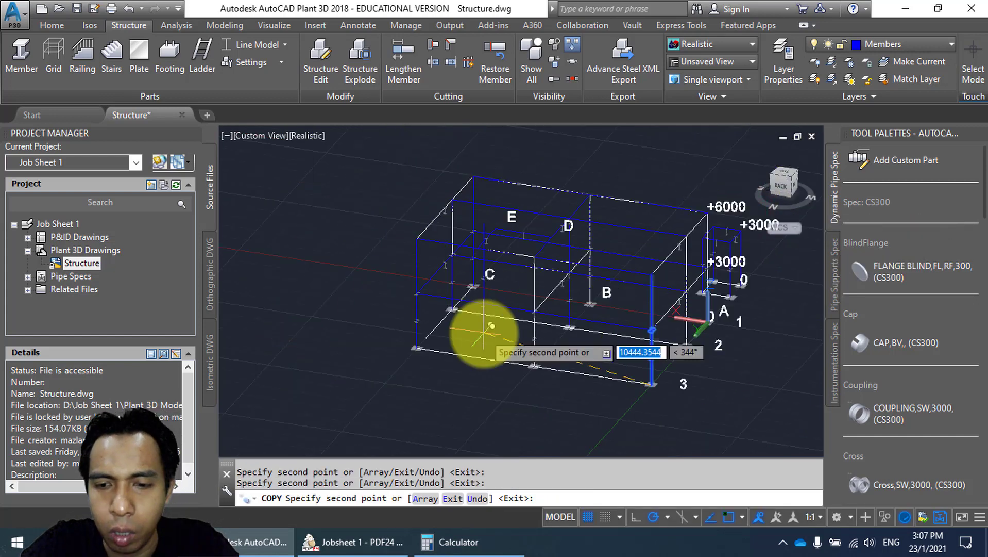
{"action": "key", "text": "Return"}
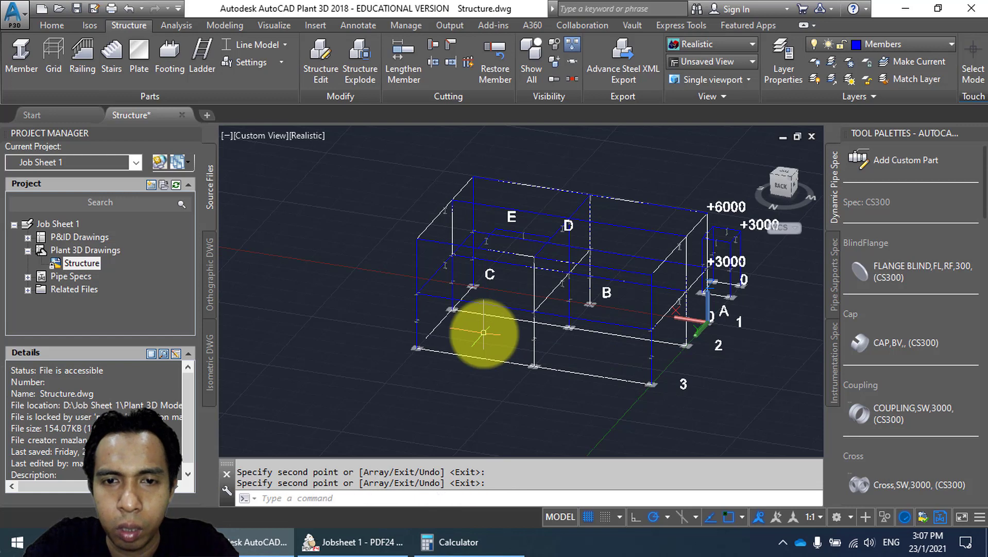
Switch the structural members back to the Shape Model representation and inspect the copied columns' joints at the beams.
{"action": "left_click", "coordinate": [259, 48]}
{"action": "left_click", "coordinate": [284, 148]}
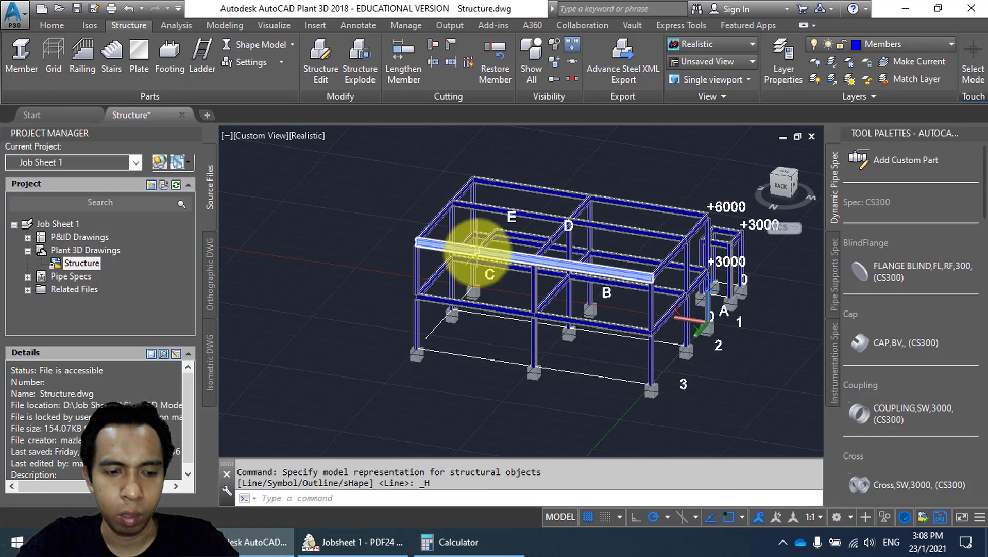
{"action": "middle_click_drag", "start_coordinate": [471, 252], "coordinate": [404, 247]}
{"action": "scroll", "coordinate": [584, 238], "scroll_direction": "up", "scroll_amount": 6}
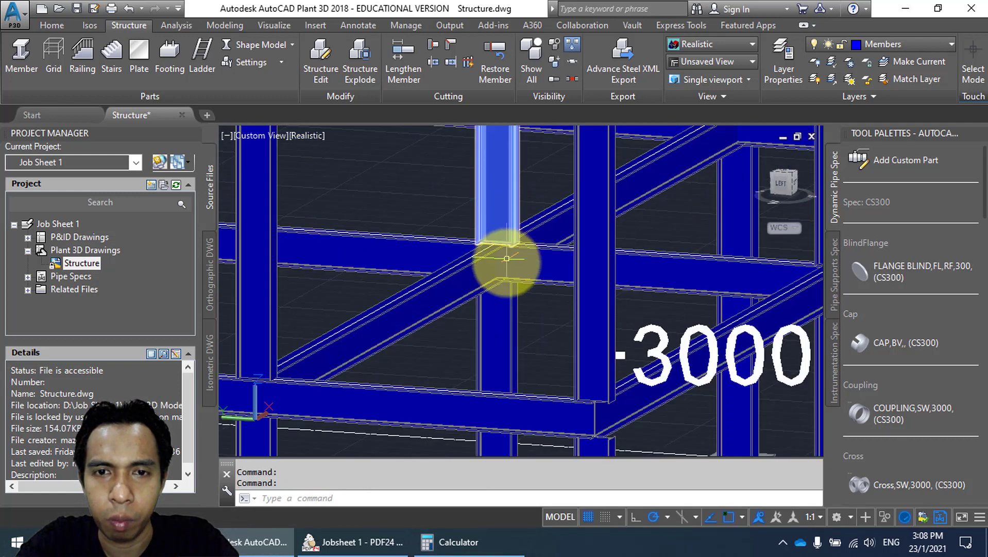
{"action": "scroll", "coordinate": [510, 271], "scroll_direction": "down", "scroll_amount": 6}
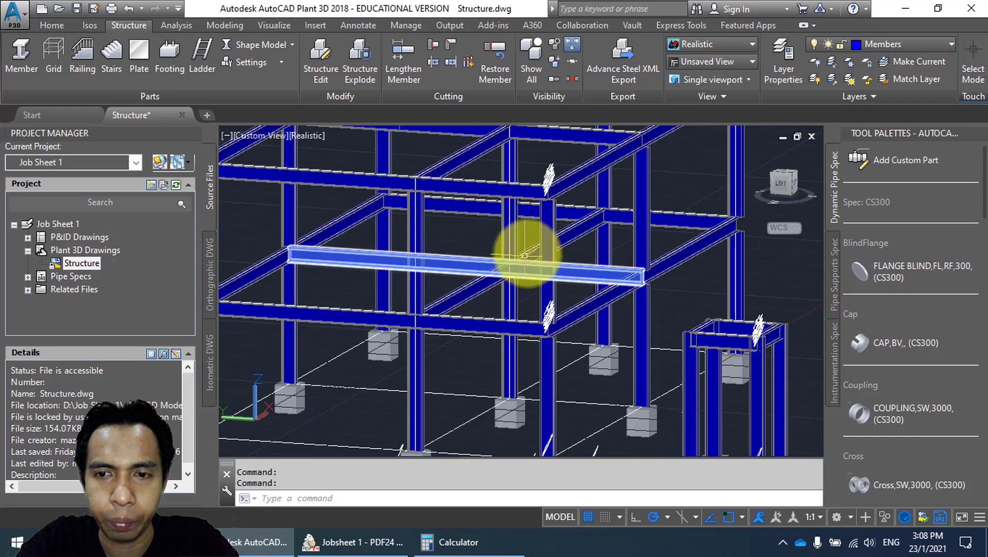
{"action": "scroll", "coordinate": [519, 232], "scroll_direction": "down", "scroll_amount": 5}
{"action": "scroll", "coordinate": [490, 221], "scroll_direction": "up", "scroll_amount": 2}
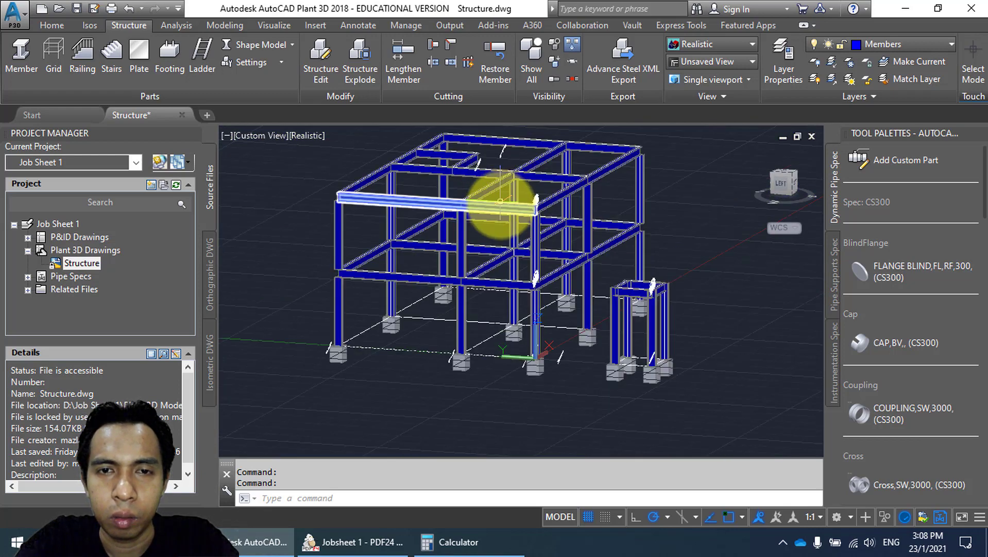
Cut back the top end of one corner column of the small +3000 platform, using the adjoining top beam as the limiting member.
{"action": "middle_click_drag", "start_coordinate": [620, 247], "coordinate": [515, 293], "text": "shift"}
{"action": "scroll", "coordinate": [515, 292], "scroll_direction": "up", "scroll_amount": 4}
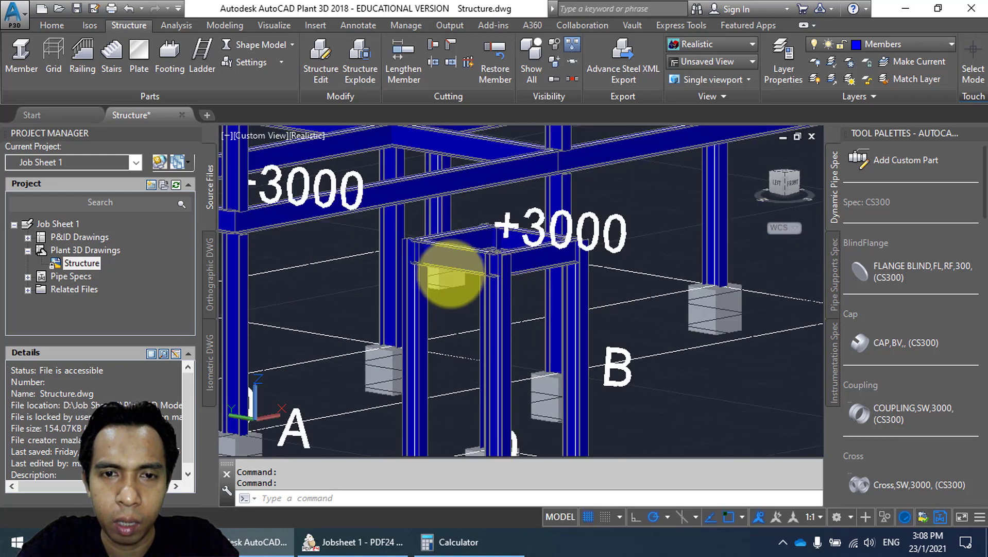
{"action": "scroll", "coordinate": [451, 286], "scroll_direction": "down", "scroll_amount": 2}
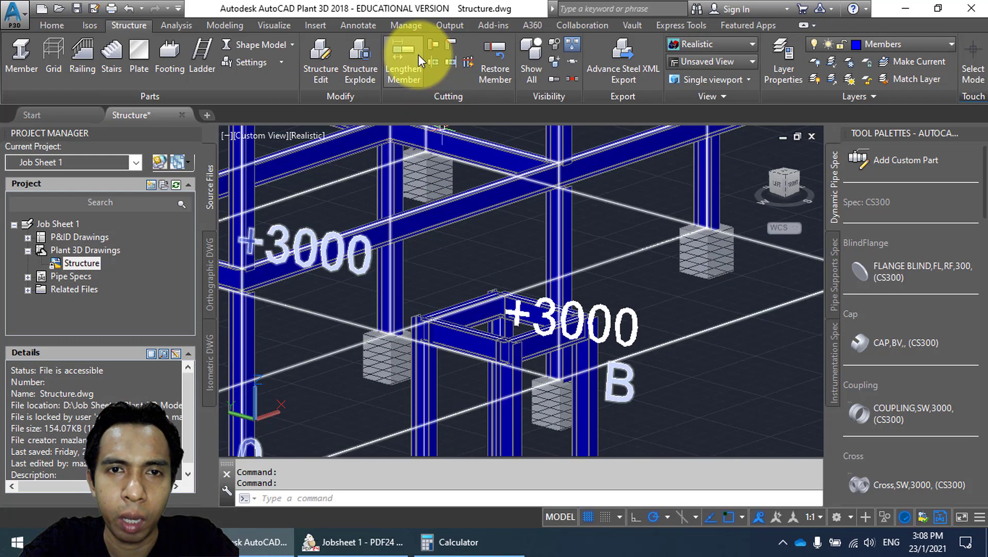
{"action": "left_click", "coordinate": [433, 45]}
{"action": "left_click", "coordinate": [442, 336]}
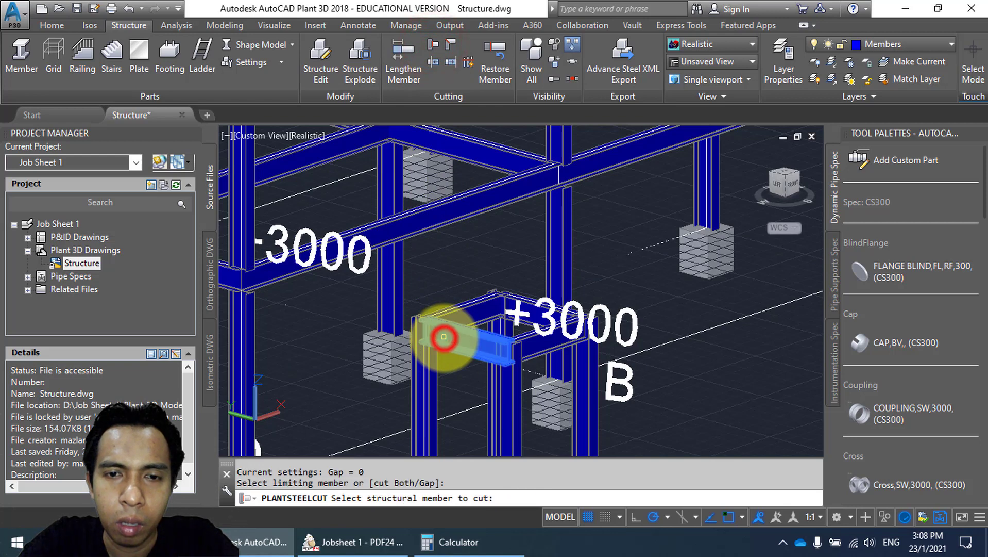
{"action": "left_click", "coordinate": [432, 380]}
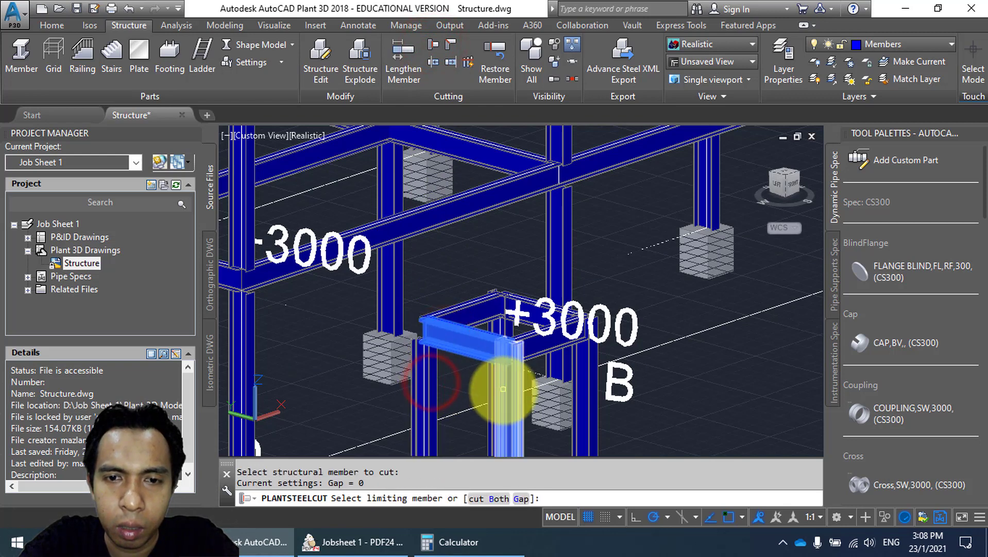
{"action": "left_click", "coordinate": [503, 390]}
{"action": "key", "text": "Escape"}
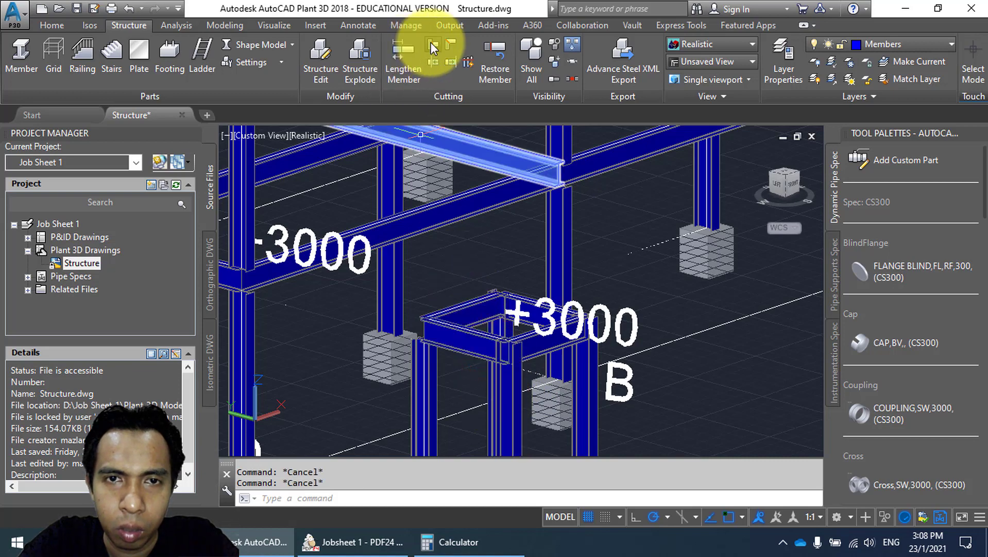
Cut the corner column of the small +3000 frame back to the top beam resting on it.
{"action": "left_click", "coordinate": [434, 46]}
{"action": "left_click", "coordinate": [470, 348]}
{"action": "left_click", "coordinate": [496, 393]}
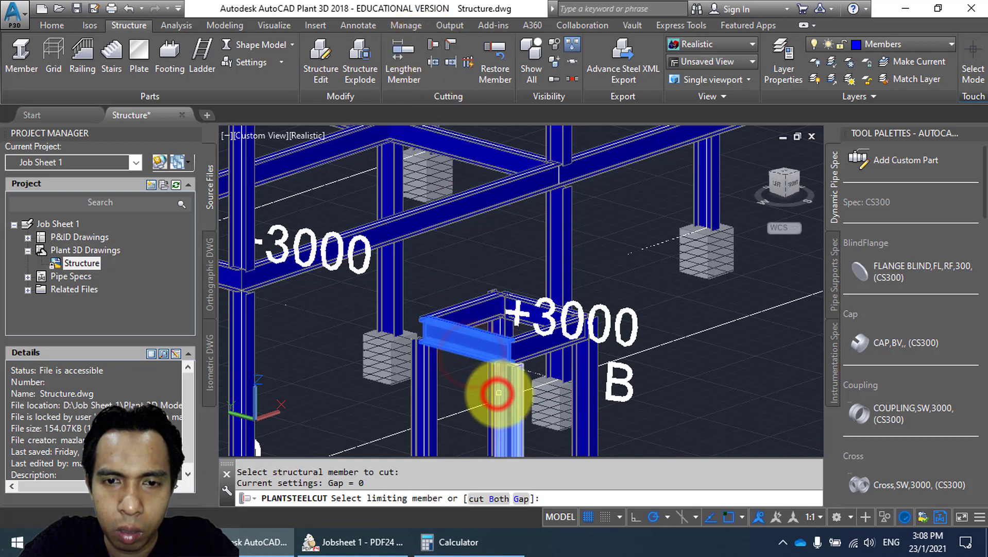
Cut the two remaining overlong columns of the small +3000 frame back to their top beams.
{"action": "middle_click_drag", "start_coordinate": [531, 367], "coordinate": [515, 299], "text": "shift"}
{"action": "left_click", "coordinate": [433, 44]}
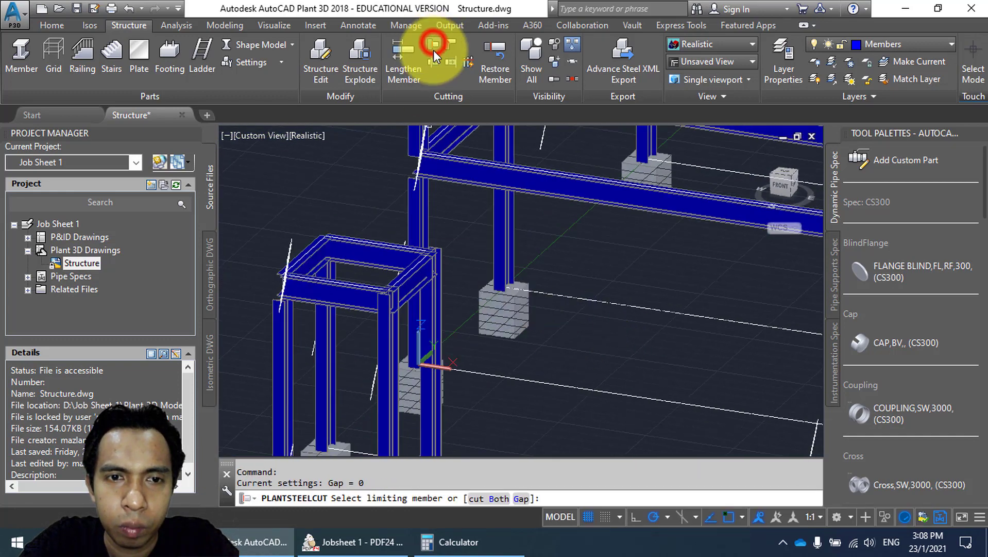
{"action": "left_click", "coordinate": [346, 304]}
{"action": "left_click", "coordinate": [382, 349]}
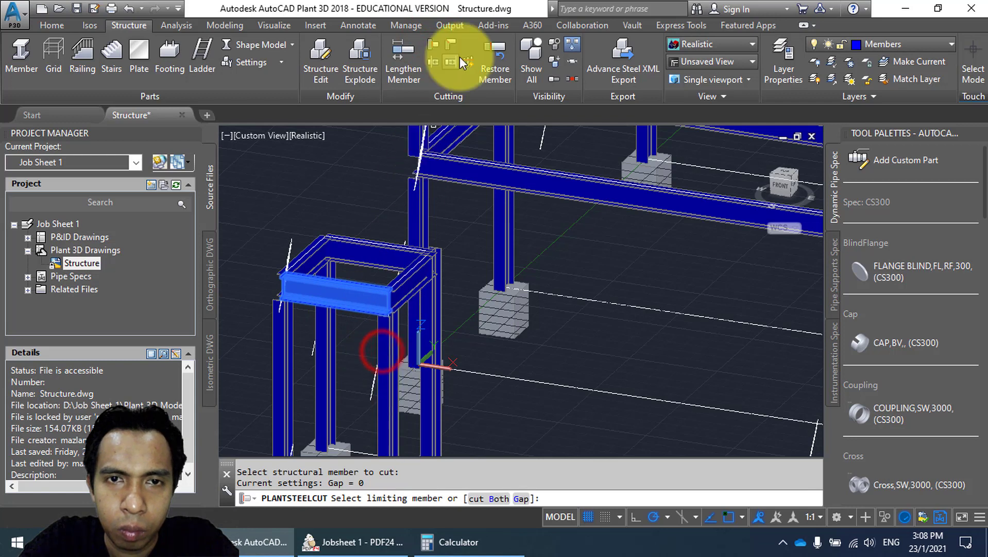
{"action": "left_click", "coordinate": [423, 281]}
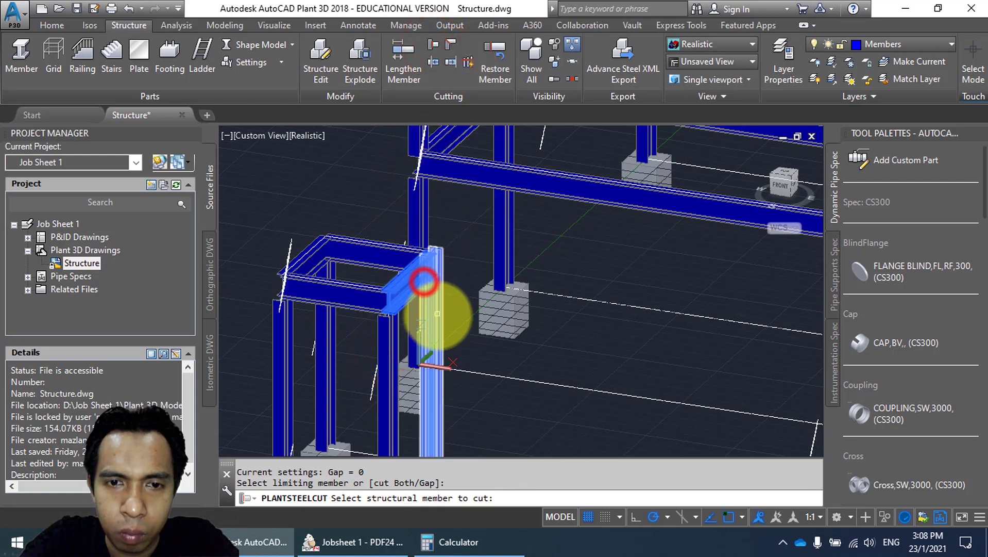
{"action": "left_click", "coordinate": [438, 318]}
{"action": "key", "text": "Escape"}
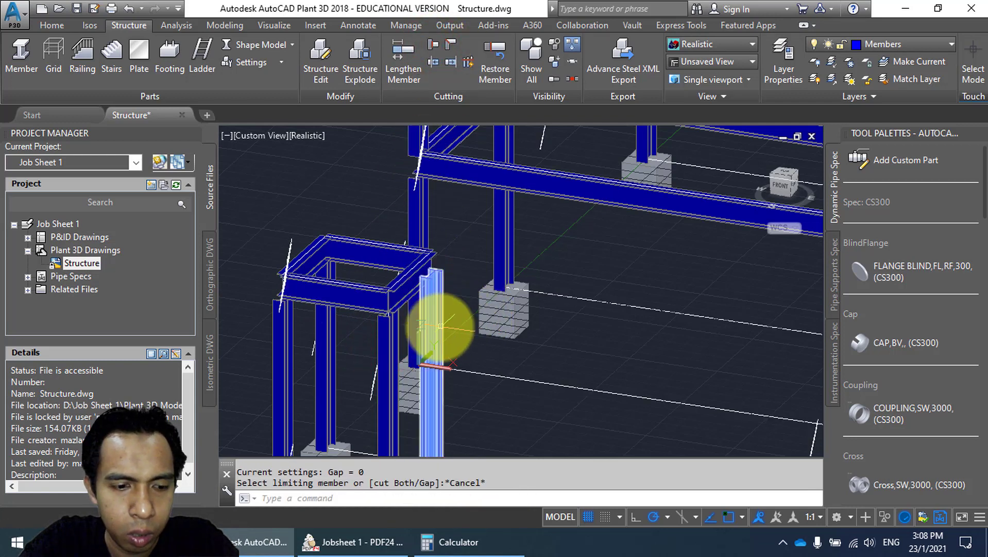
Inspect the trimmed columns of the small +3000 frame and the overall structure from several angles.
{"action": "middle_click_drag", "start_coordinate": [540, 296], "coordinate": [540, 296]}
{"action": "middle_click_drag", "start_coordinate": [421, 319], "coordinate": [573, 302], "text": "shift"}
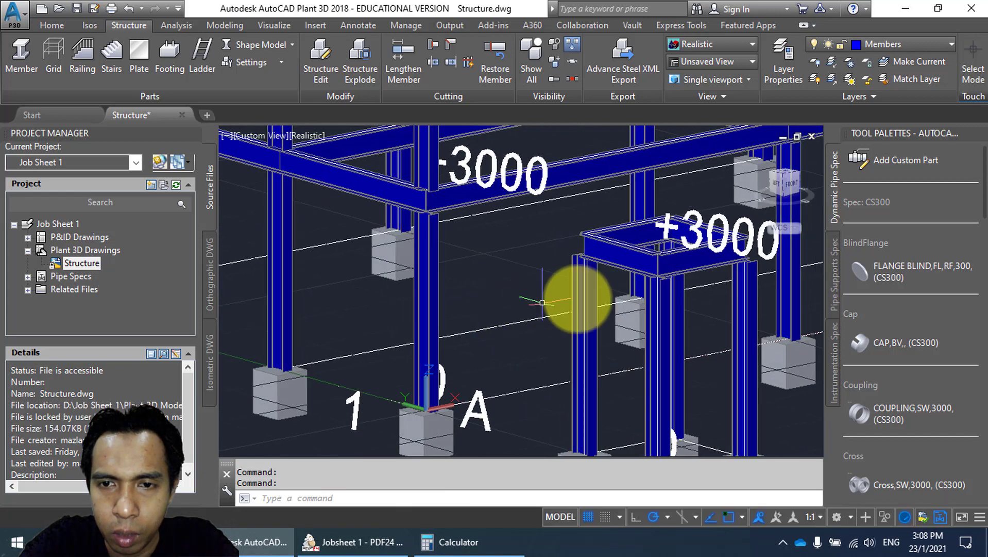
{"action": "scroll", "coordinate": [639, 287], "scroll_direction": "up", "scroll_amount": 5}
{"action": "scroll", "coordinate": [653, 265], "scroll_direction": "down", "scroll_amount": 3}
{"action": "mouse_move", "coordinate": [657, 260]}
{"action": "middle_mouse_down", "text": "shift"}
{"action": "mouse_move", "coordinate": [659, 248]}
{"action": "mouse_move", "coordinate": [660, 270]}
{"action": "middle_mouse_up", "text": "shift"}
{"action": "scroll", "coordinate": [658, 269], "scroll_direction": "down", "scroll_amount": 5}
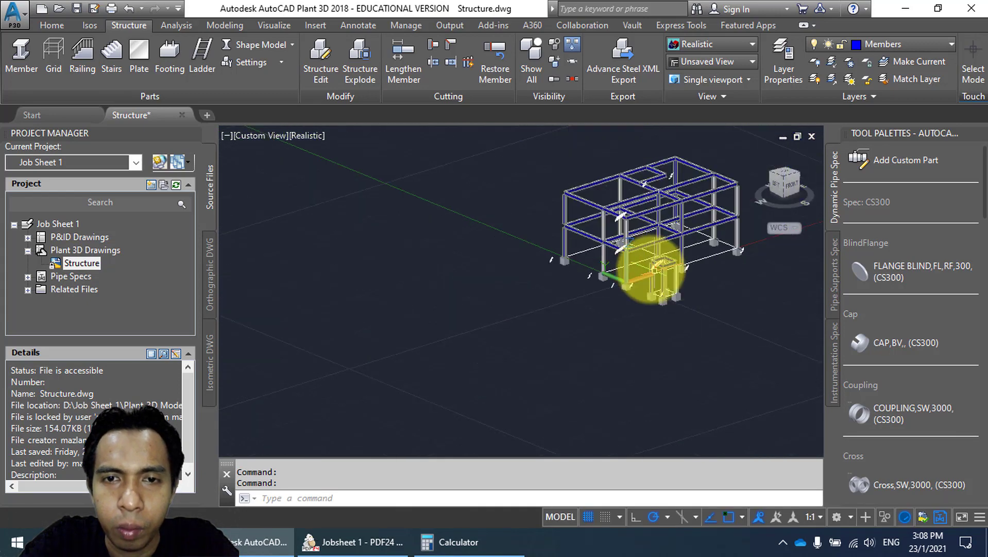
{"action": "scroll", "coordinate": [629, 242], "scroll_direction": "up", "scroll_amount": 2}
{"action": "scroll", "coordinate": [628, 233], "scroll_direction": "down", "scroll_amount": 4}
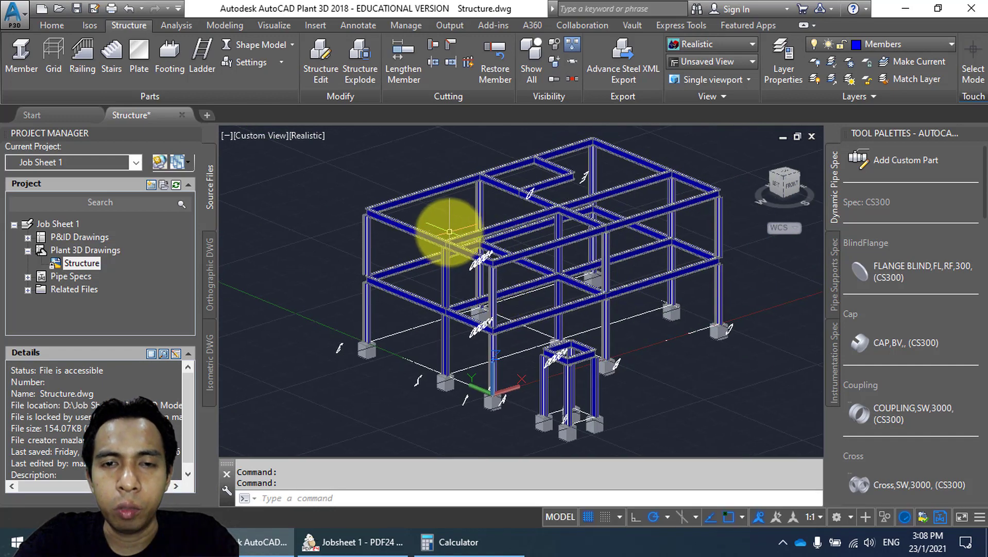
{"action": "middle_click_drag", "start_coordinate": [450, 231], "coordinate": [470, 226], "text": "shift"}
Miter the two top-level beams that meet at the outer corner of the main structure.
{"action": "scroll", "coordinate": [361, 230], "scroll_direction": "up", "scroll_amount": 5}
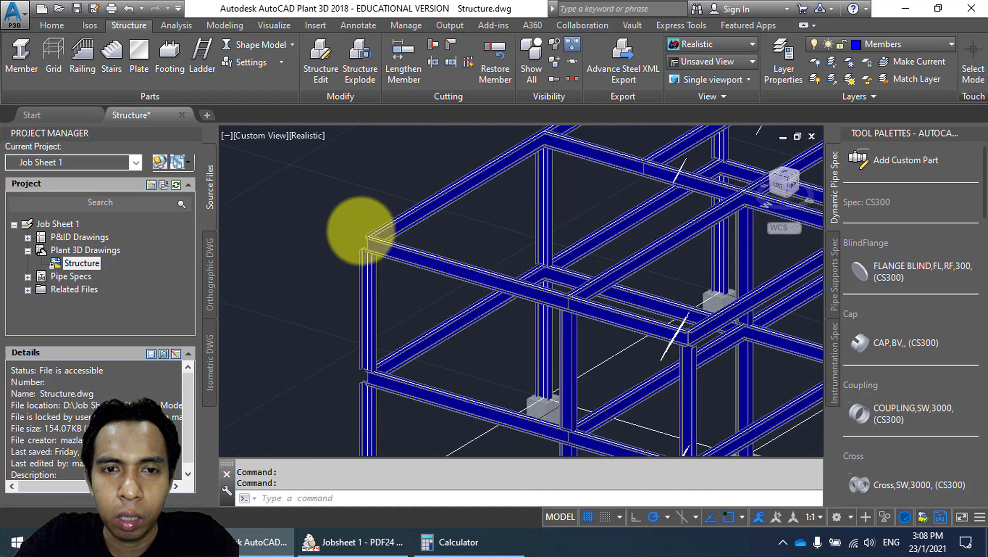
{"action": "scroll", "coordinate": [361, 230], "scroll_direction": "up", "scroll_amount": 6}
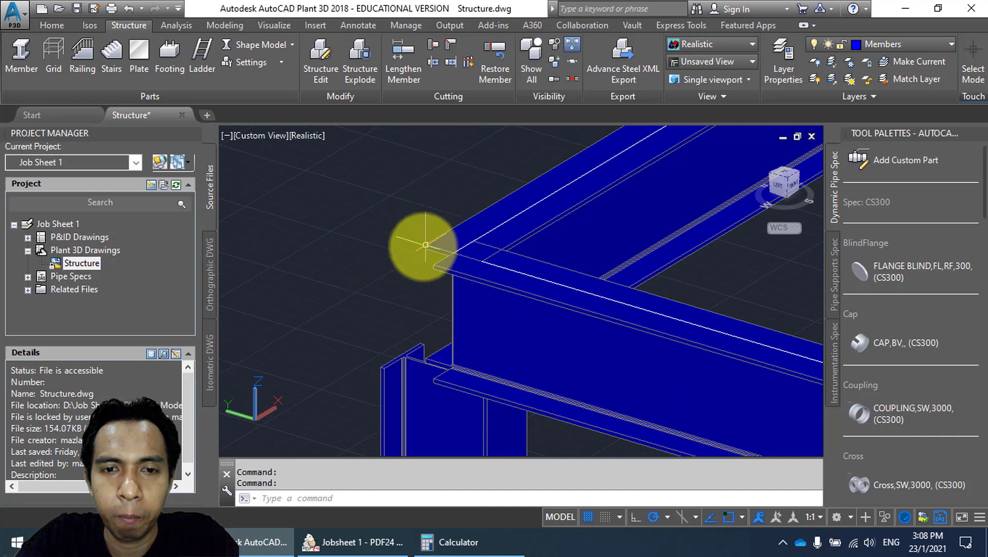
{"action": "middle_click_drag", "start_coordinate": [426, 244], "coordinate": [468, 248], "text": "shift"}
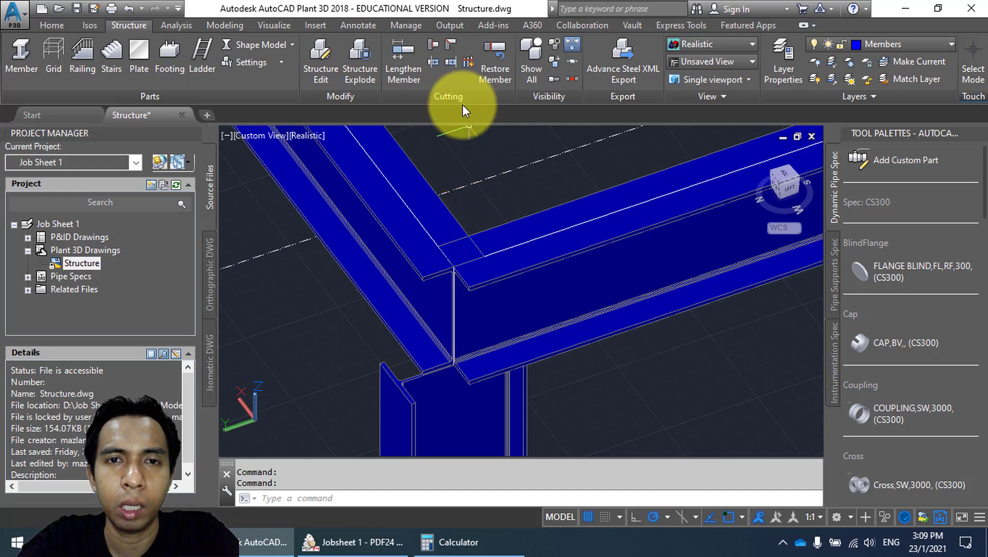
{"action": "left_click", "coordinate": [454, 42]}
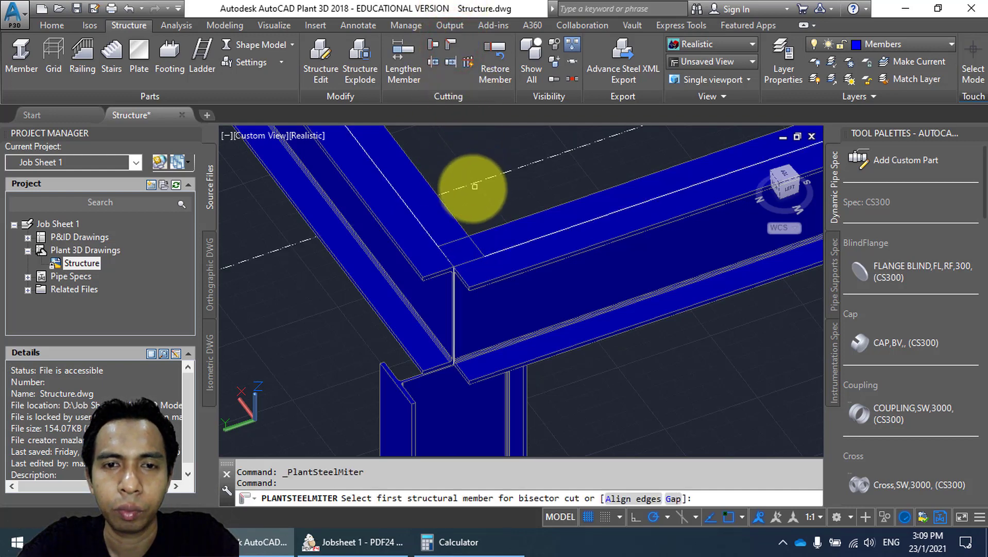
{"action": "left_click", "coordinate": [447, 217]}
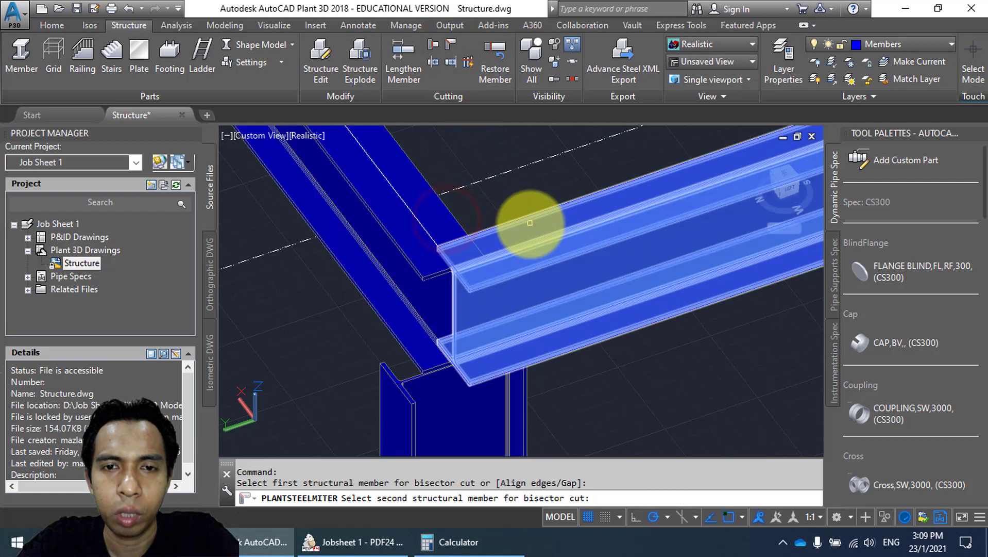
{"action": "left_click", "coordinate": [529, 223]}
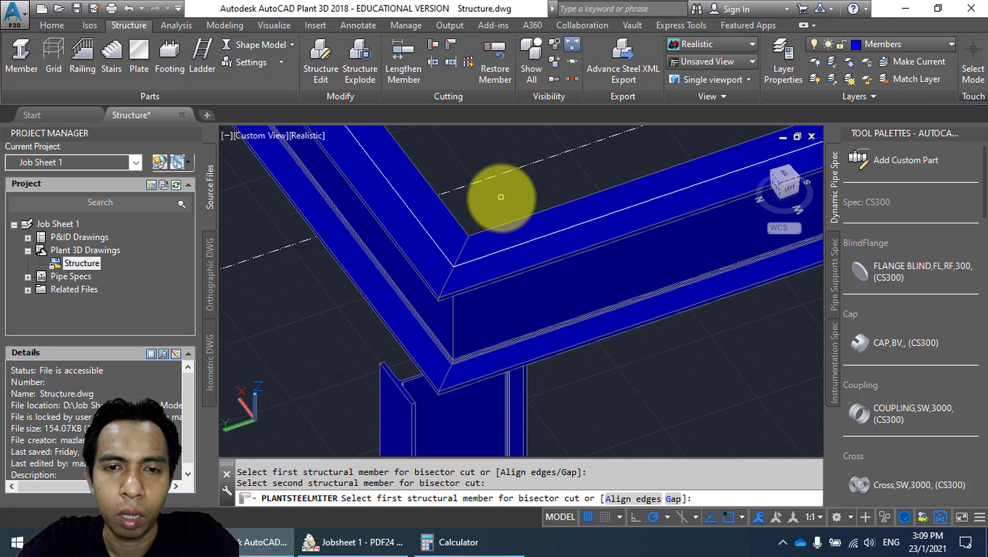
{"action": "scroll", "coordinate": [501, 196], "scroll_direction": "down", "scroll_amount": 3}
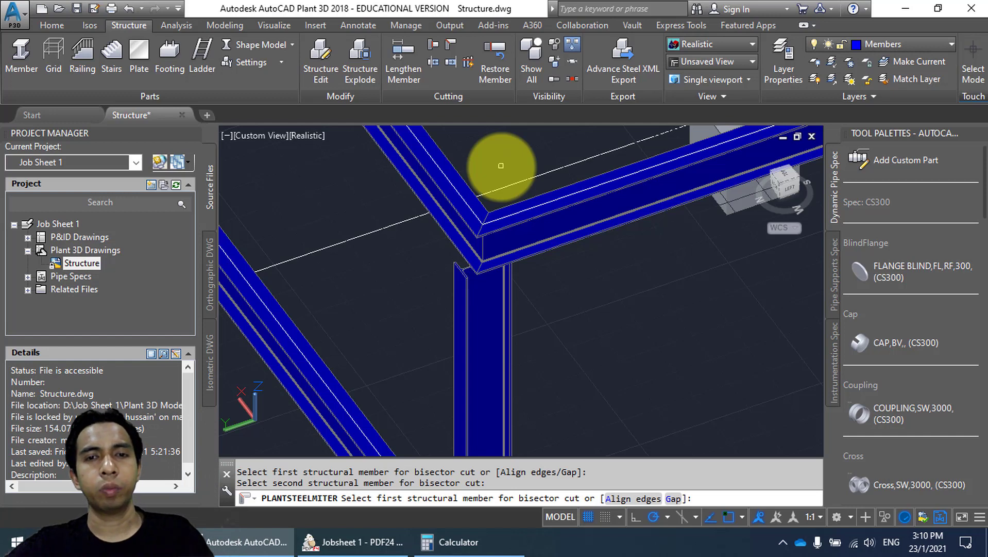
{"action": "scroll", "coordinate": [501, 166], "scroll_direction": "down", "scroll_amount": 2}
{"action": "middle_click_drag", "start_coordinate": [503, 170], "coordinate": [524, 263]}
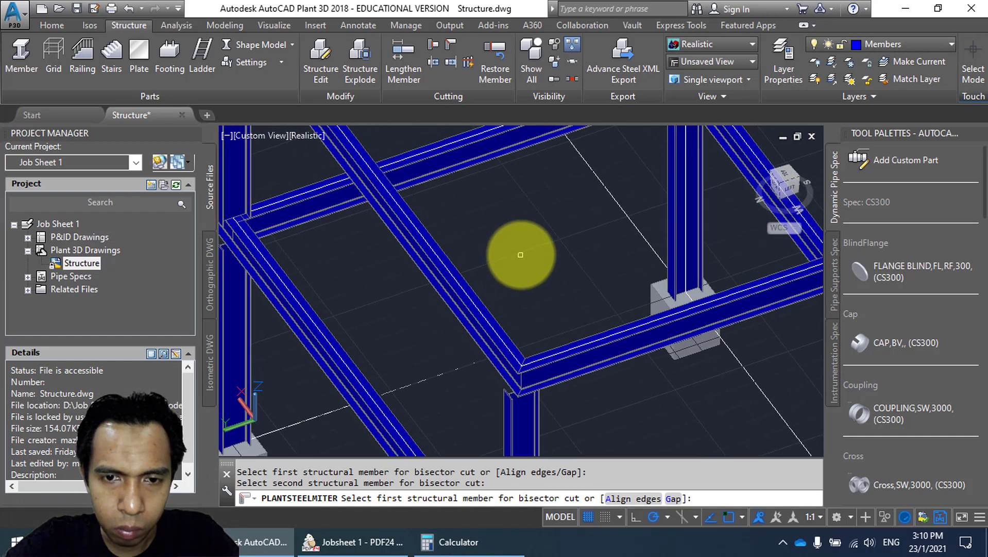
{"action": "scroll", "coordinate": [519, 246], "scroll_direction": "down", "scroll_amount": 2}
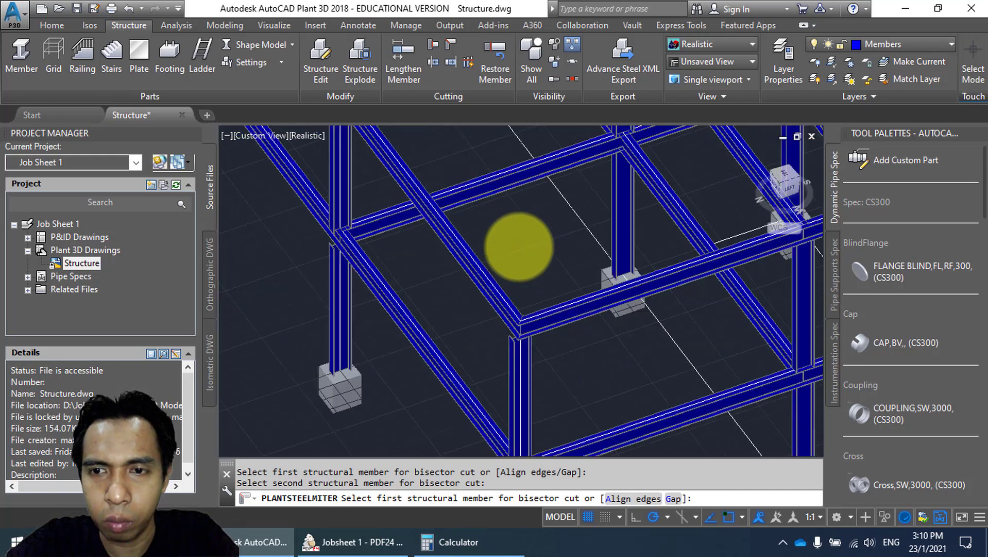
{"action": "middle_click_drag", "start_coordinate": [518, 249], "coordinate": [466, 267]}
{"action": "key", "text": "Escape"}
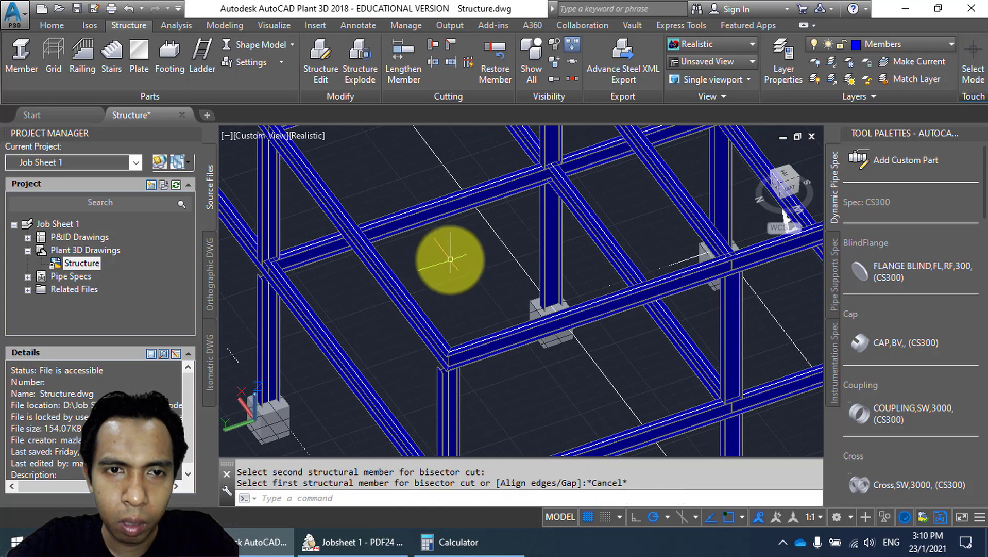
Examine the beam and column joints along the far side of the main structure's upper level.
{"action": "middle_click_drag", "start_coordinate": [407, 308], "coordinate": [597, 320]}
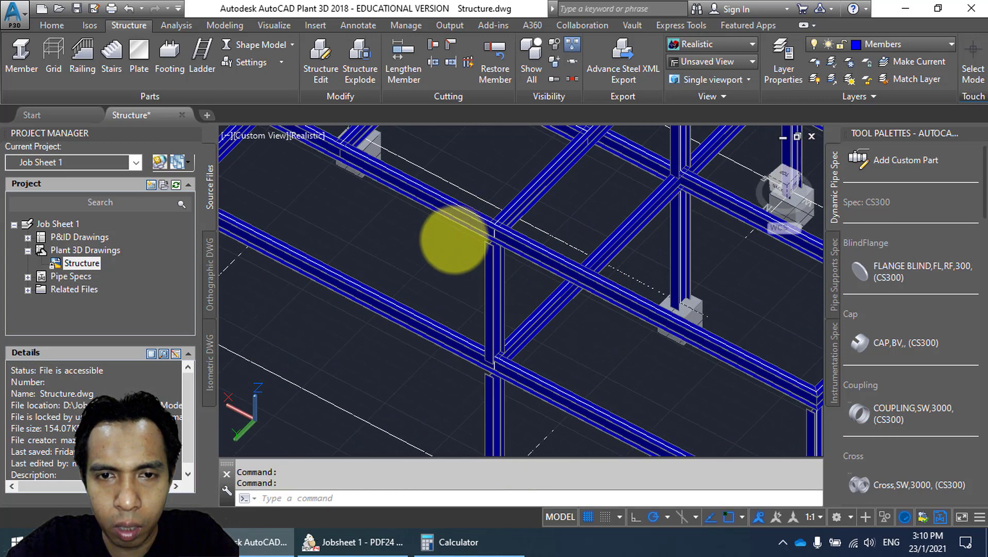
{"action": "middle_click_drag", "start_coordinate": [452, 236], "coordinate": [488, 299], "text": "shift"}
{"action": "scroll", "coordinate": [489, 298], "scroll_direction": "up", "scroll_amount": 5}
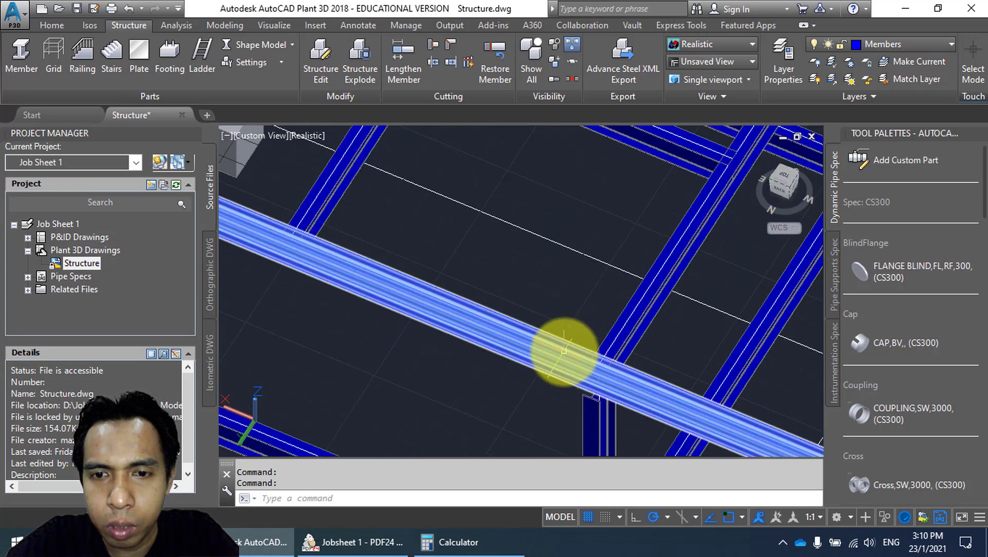
{"action": "middle_click_drag", "start_coordinate": [563, 308], "coordinate": [535, 323]}
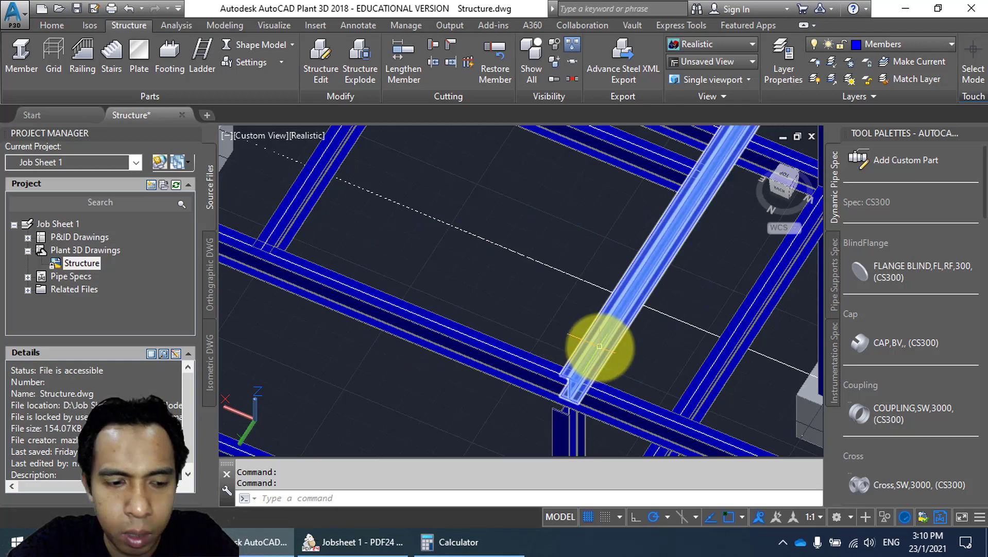
{"action": "middle_click_drag", "start_coordinate": [591, 346], "coordinate": [528, 321], "text": "shift"}
{"action": "scroll", "coordinate": [514, 232], "scroll_direction": "down", "scroll_amount": 5}
{"action": "middle_click_drag", "start_coordinate": [513, 232], "coordinate": [389, 227], "text": "shift"}
Cut the end of the top-level cross beam back to the long edge beam it meets above the column.
{"action": "scroll", "coordinate": [401, 146], "scroll_direction": "up", "scroll_amount": 4}
{"action": "middle_click_drag", "start_coordinate": [404, 151], "coordinate": [485, 356]}
{"action": "scroll", "coordinate": [479, 298], "scroll_direction": "up", "scroll_amount": 5}
{"action": "scroll", "coordinate": [452, 294], "scroll_direction": "down", "scroll_amount": 2}
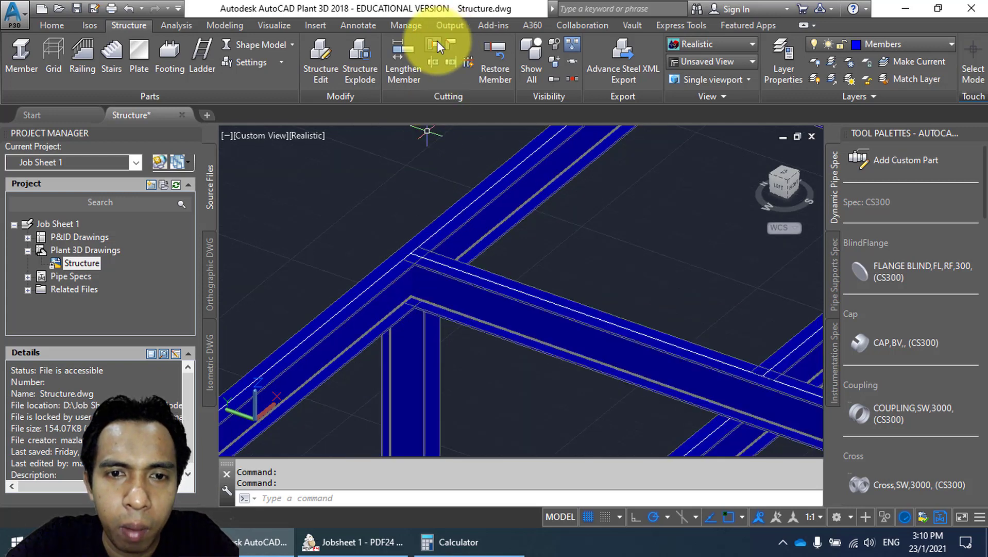
{"action": "left_click", "coordinate": [437, 40]}
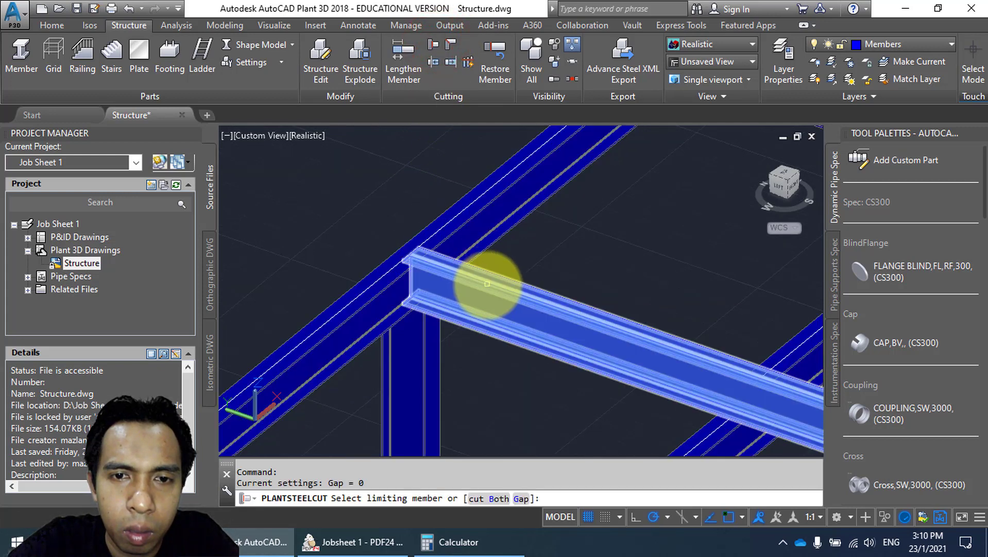
{"action": "left_click", "coordinate": [484, 227]}
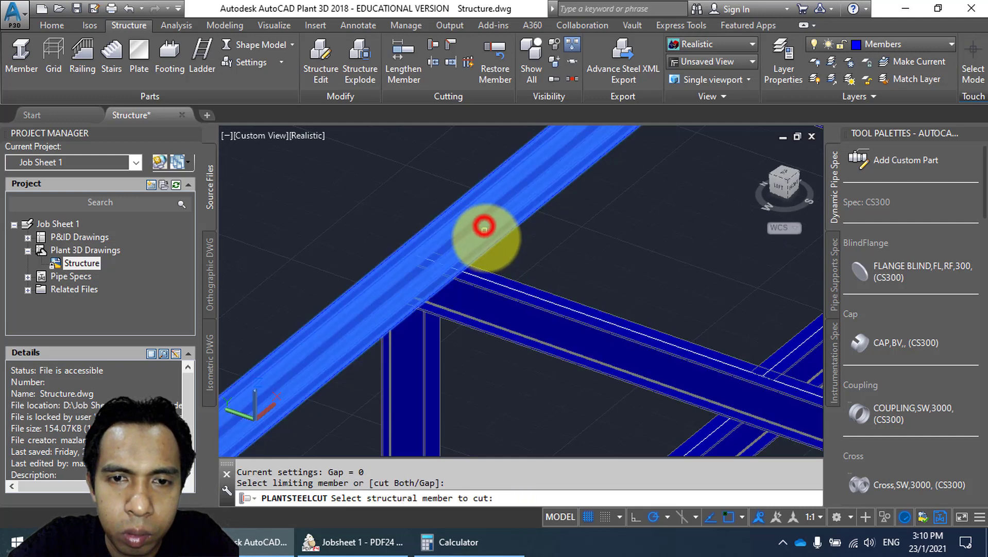
{"action": "left_click", "coordinate": [487, 312]}
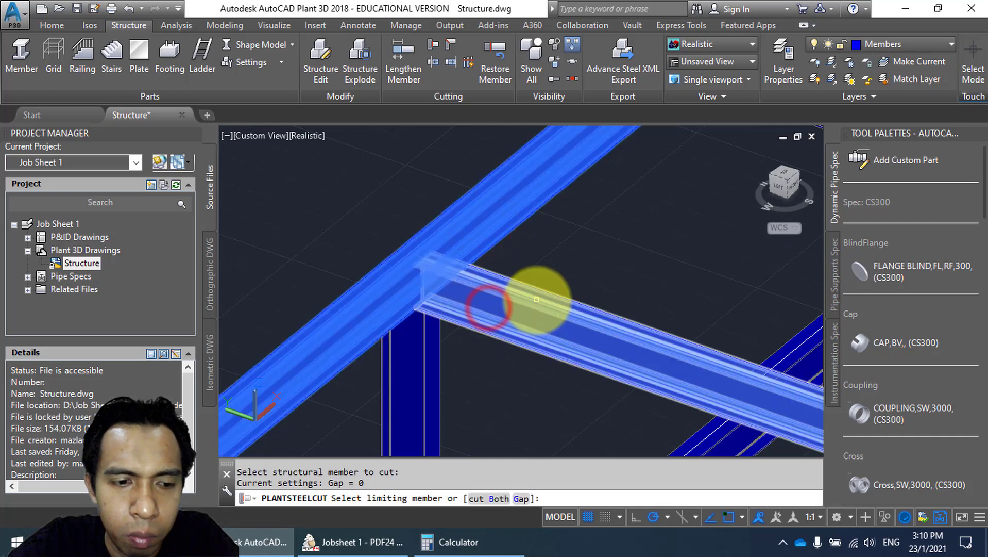
{"action": "key", "text": "Escape"}
{"action": "scroll", "coordinate": [397, 245], "scroll_direction": "up", "scroll_amount": 3}
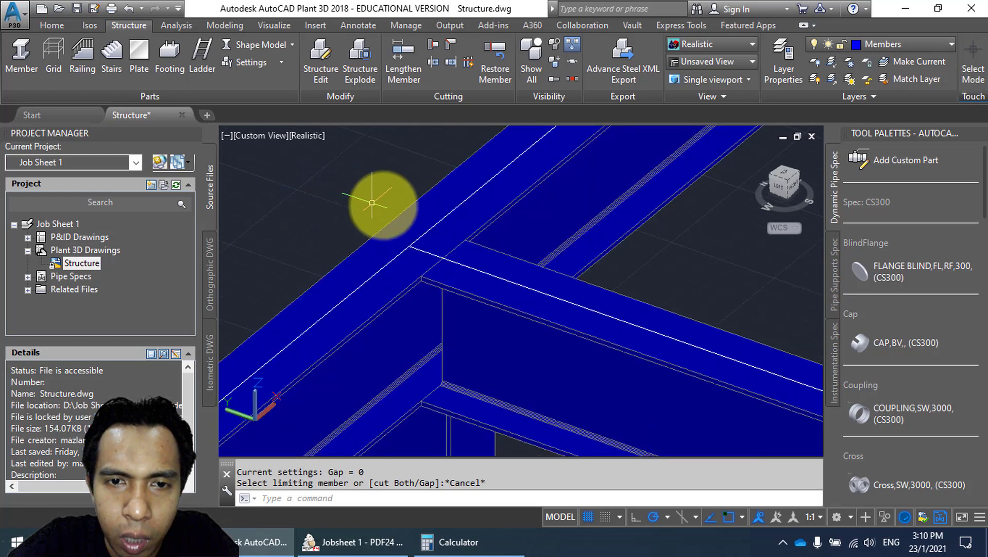
Examine how the top-level cross beam near grid label D meets the long beams and columns of the main structure.
{"action": "scroll", "coordinate": [452, 254], "scroll_direction": "down", "scroll_amount": 5}
{"action": "scroll", "coordinate": [497, 236], "scroll_direction": "down", "scroll_amount": 5}
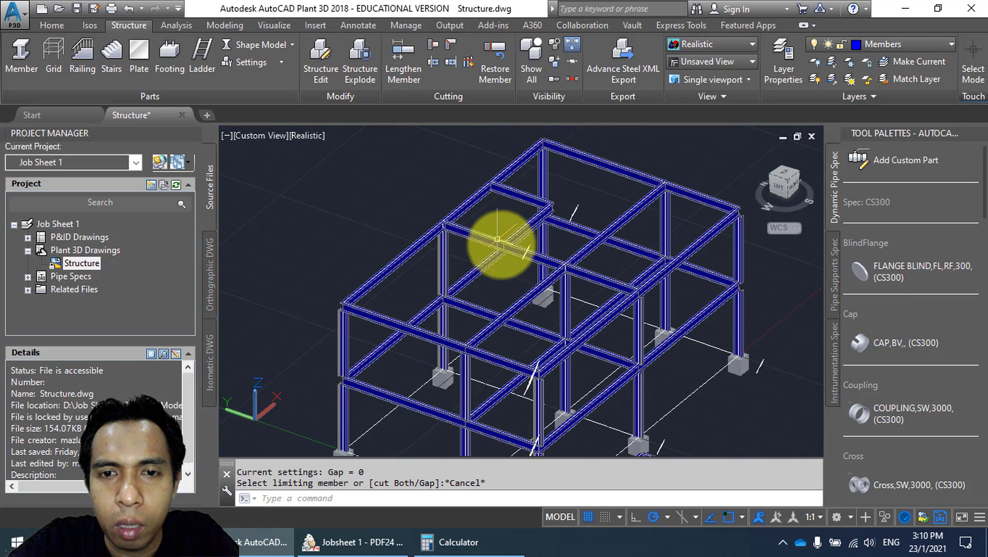
{"action": "scroll", "coordinate": [519, 247], "scroll_direction": "up", "scroll_amount": 2}
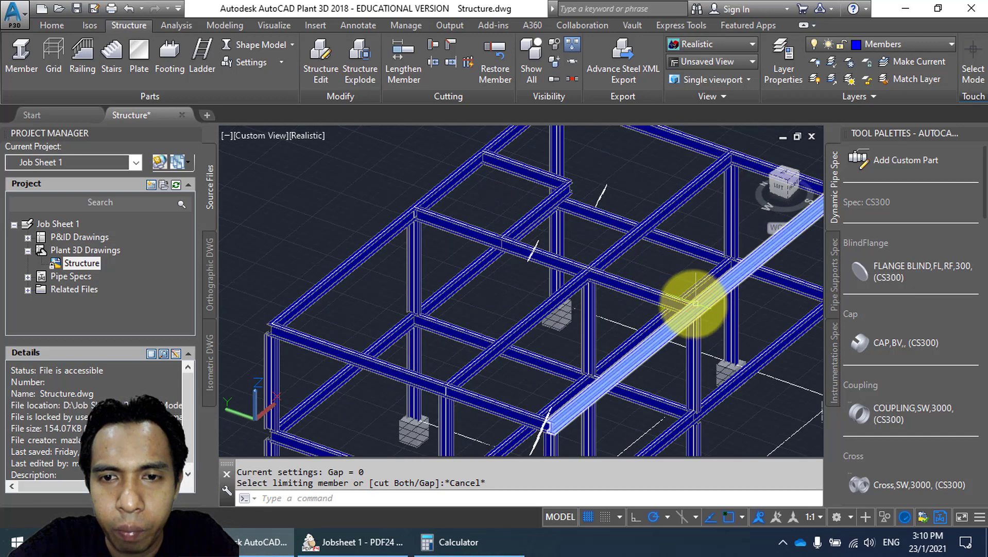
{"action": "scroll", "coordinate": [642, 289], "scroll_direction": "up", "scroll_amount": 3}
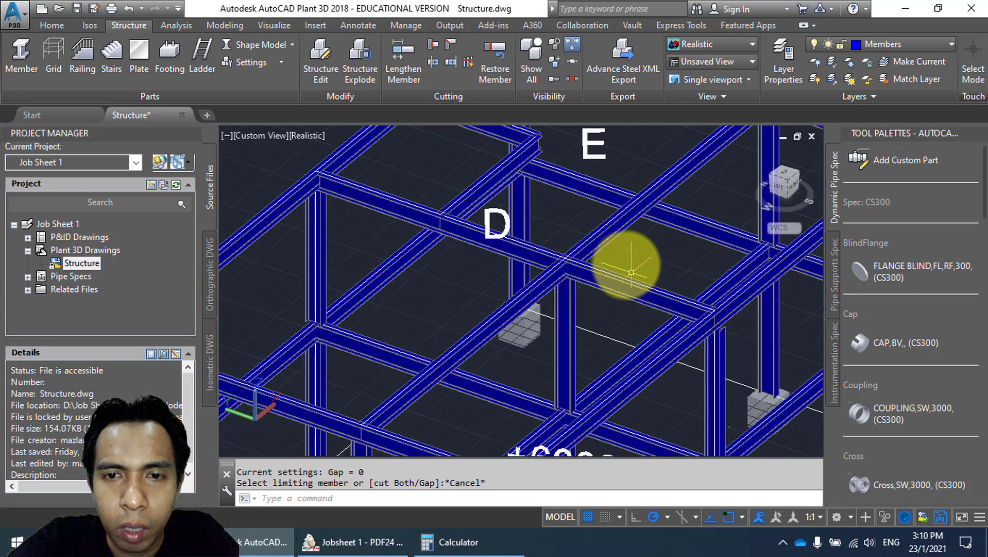
{"action": "scroll", "coordinate": [578, 238], "scroll_direction": "up", "scroll_amount": 4}
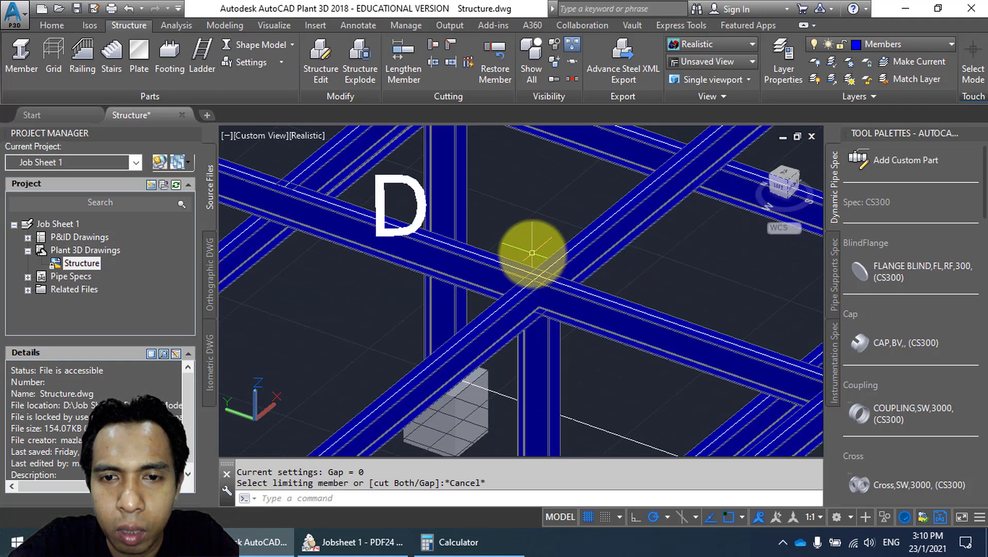
{"action": "scroll", "coordinate": [532, 252], "scroll_direction": "up", "scroll_amount": 2}
{"action": "middle_click_drag", "start_coordinate": [529, 259], "coordinate": [554, 264], "text": "shift"}
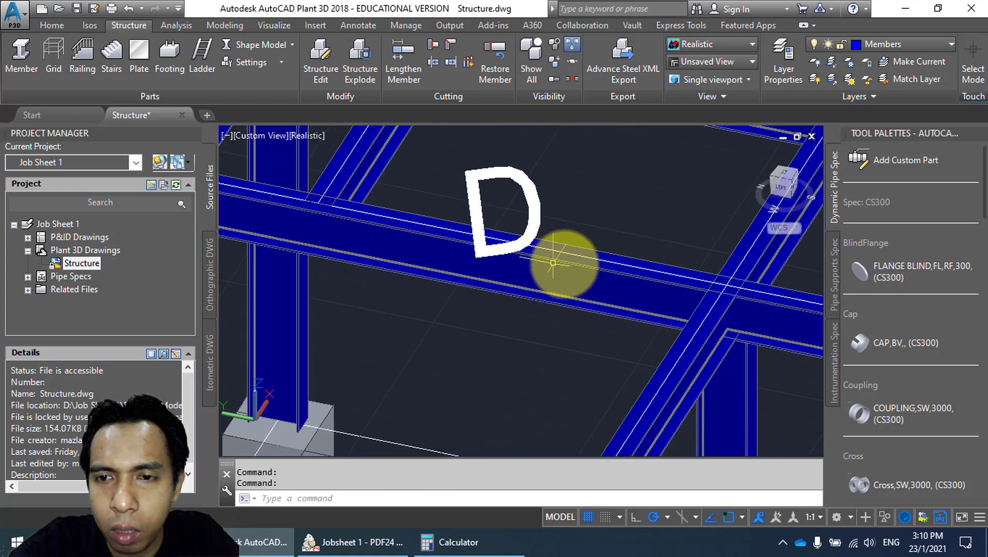
{"action": "middle_click_drag", "start_coordinate": [620, 258], "coordinate": [556, 268], "text": "shift"}
{"action": "mouse_move", "coordinate": [655, 279]}
{"action": "middle_mouse_down", "text": "shift"}
{"action": "mouse_move", "coordinate": [701, 293]}
{"action": "mouse_move", "coordinate": [662, 276]}
{"action": "mouse_move", "coordinate": [652, 284]}
{"action": "middle_mouse_up", "text": "shift"}
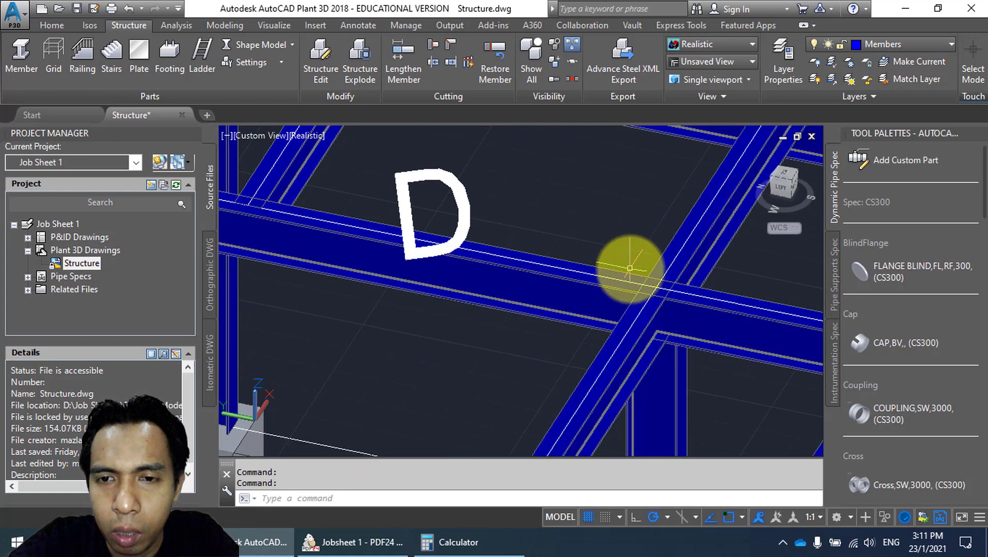
{"action": "scroll", "coordinate": [629, 269], "scroll_direction": "down", "scroll_amount": 2}
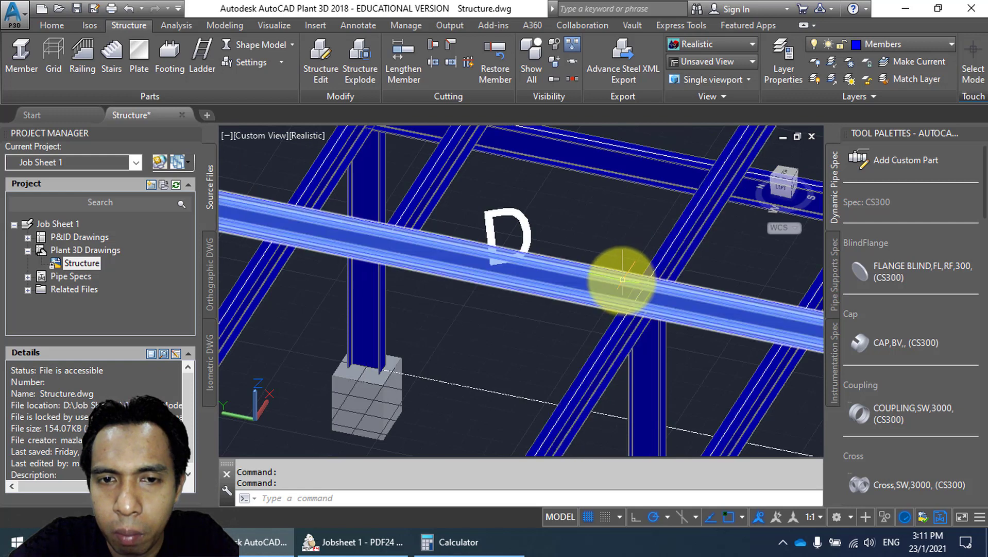
{"action": "scroll", "coordinate": [619, 278], "scroll_direction": "down", "scroll_amount": 3}
{"action": "middle_click_drag", "start_coordinate": [617, 278], "coordinate": [556, 293], "text": "shift"}
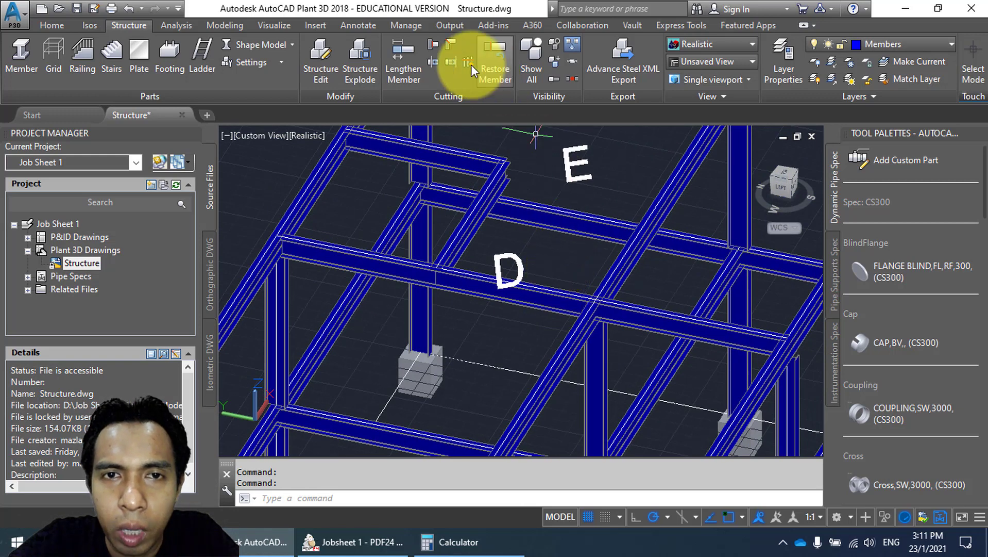
Cut the top-level cross beam near grid label D back to the long beam that crosses it above the inner column.
{"action": "left_click", "coordinate": [431, 46]}
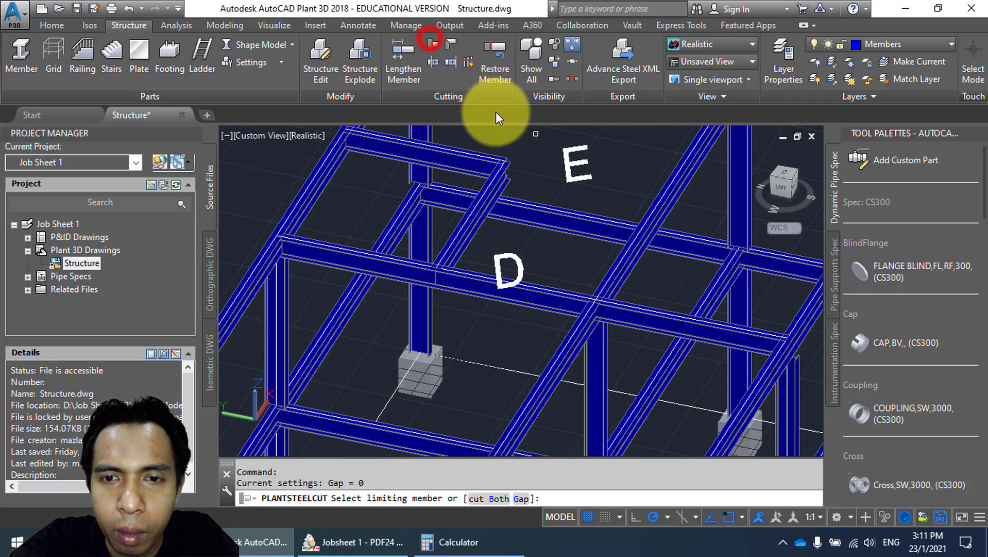
{"action": "left_click", "coordinate": [575, 345]}
{"action": "left_click", "coordinate": [572, 303]}
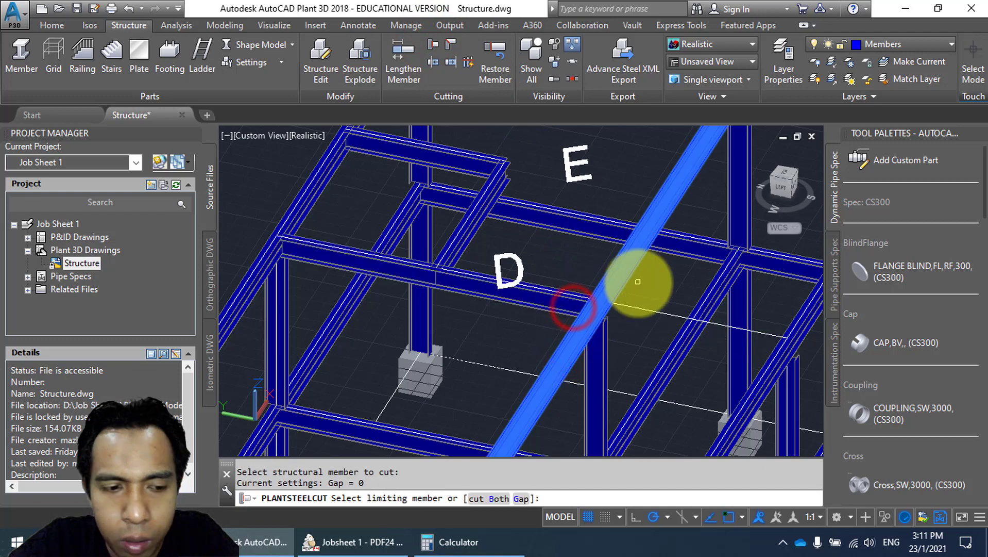
{"action": "middle_click_drag", "start_coordinate": [615, 306], "coordinate": [531, 178], "text": "shift"}
{"action": "scroll", "coordinate": [700, 322], "scroll_direction": "up", "scroll_amount": 5}
{"action": "middle_click_drag", "start_coordinate": [587, 200], "coordinate": [467, 248], "text": "shift"}
{"action": "scroll", "coordinate": [539, 239], "scroll_direction": "down", "scroll_amount": 2}
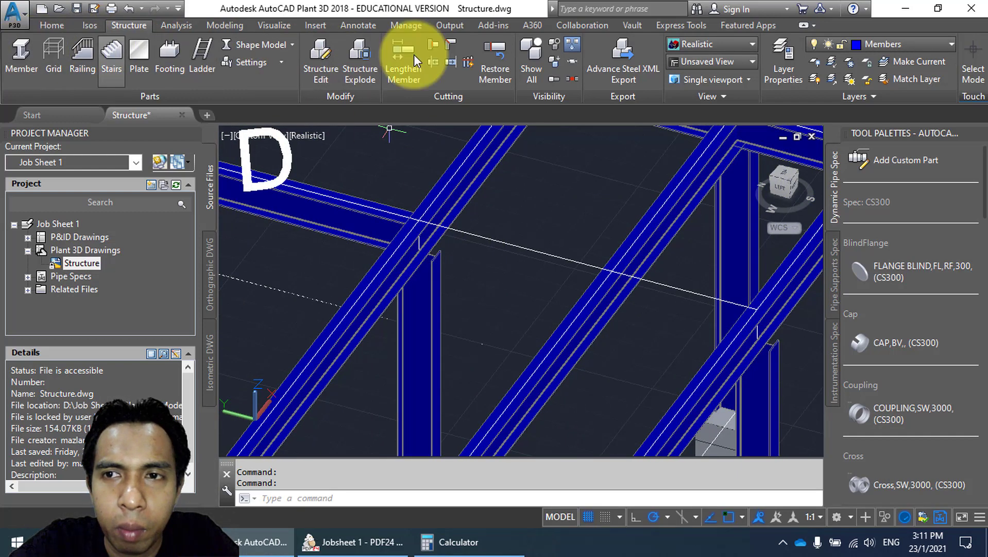
Draw a 3000 mm member bridging the cross-beam gap between the two column tops in Line Model representation, and restore Shape Model representation.
{"action": "left_click", "coordinate": [246, 45]}
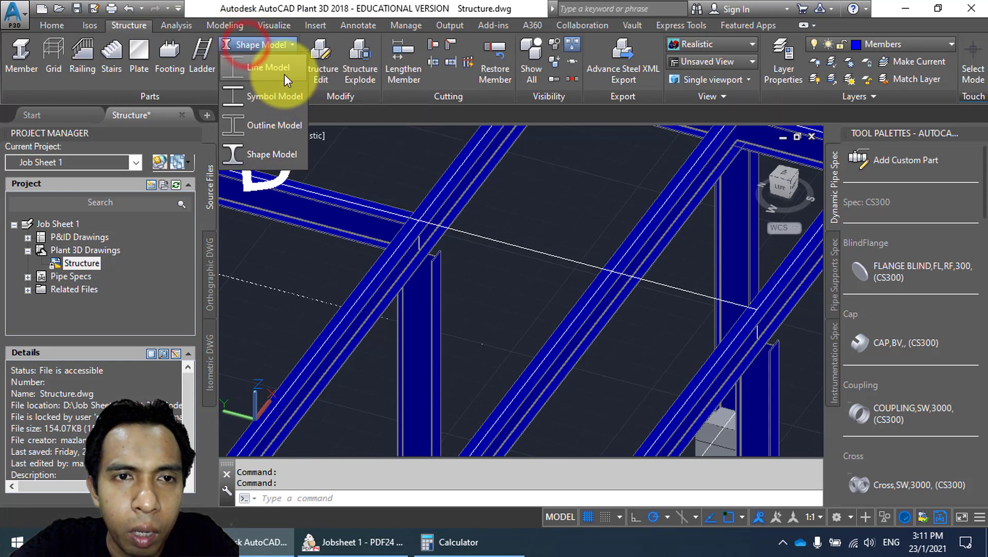
{"action": "left_click", "coordinate": [284, 74]}
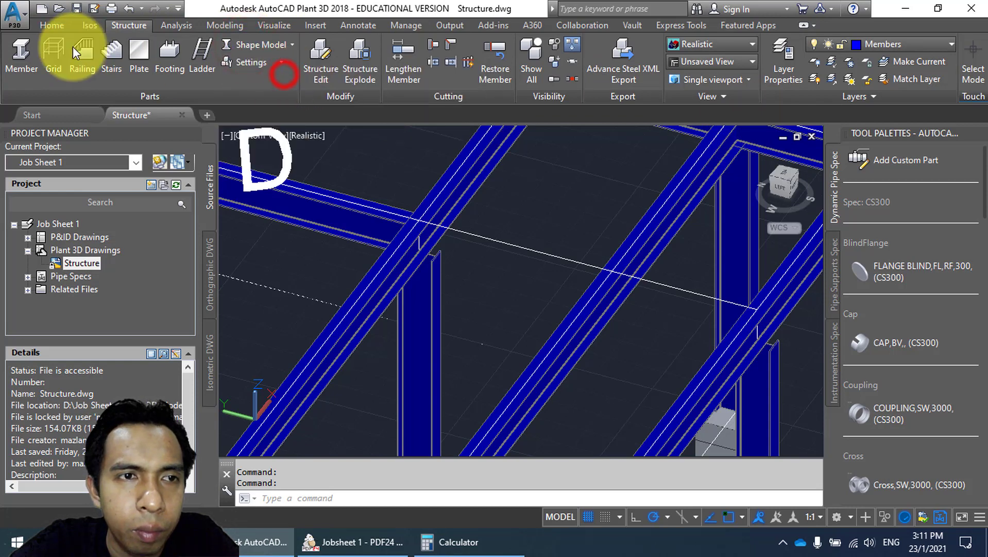
{"action": "left_click", "coordinate": [25, 49]}
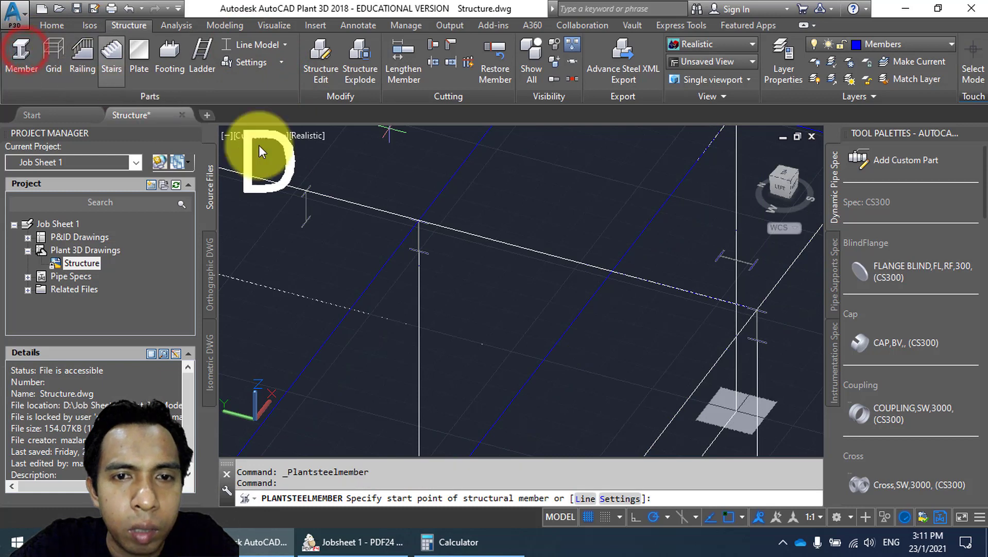
{"action": "scroll", "coordinate": [466, 229], "scroll_direction": "up", "scroll_amount": 2}
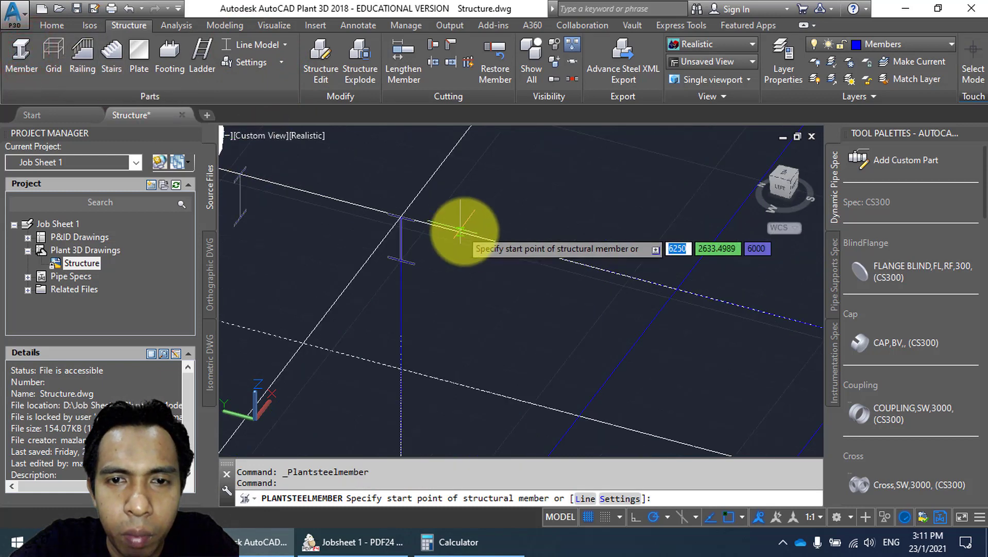
{"action": "left_click", "coordinate": [400, 215]}
{"action": "scroll", "coordinate": [523, 243], "scroll_direction": "down", "scroll_amount": 2}
{"action": "middle_click_drag", "start_coordinate": [525, 243], "coordinate": [344, 201]}
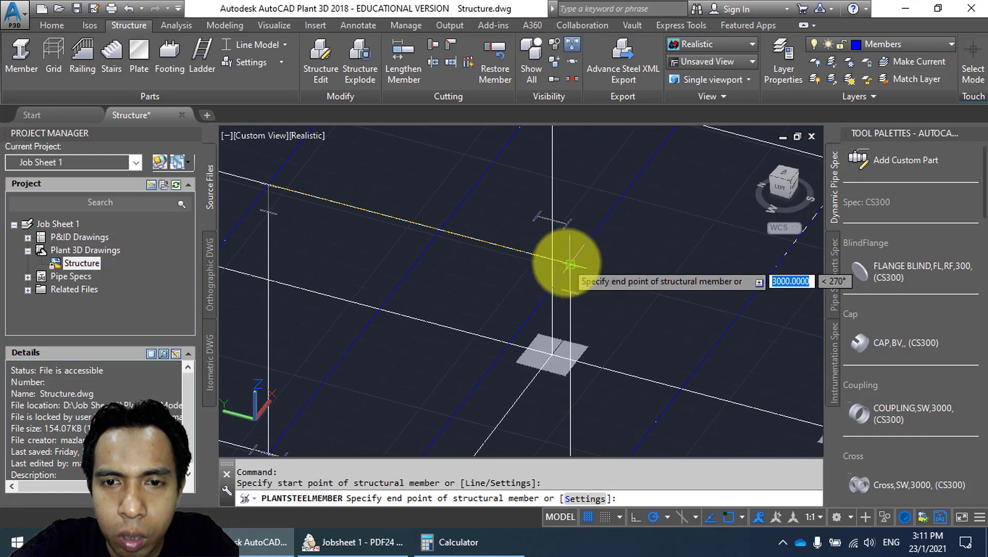
{"action": "left_click", "coordinate": [567, 263]}
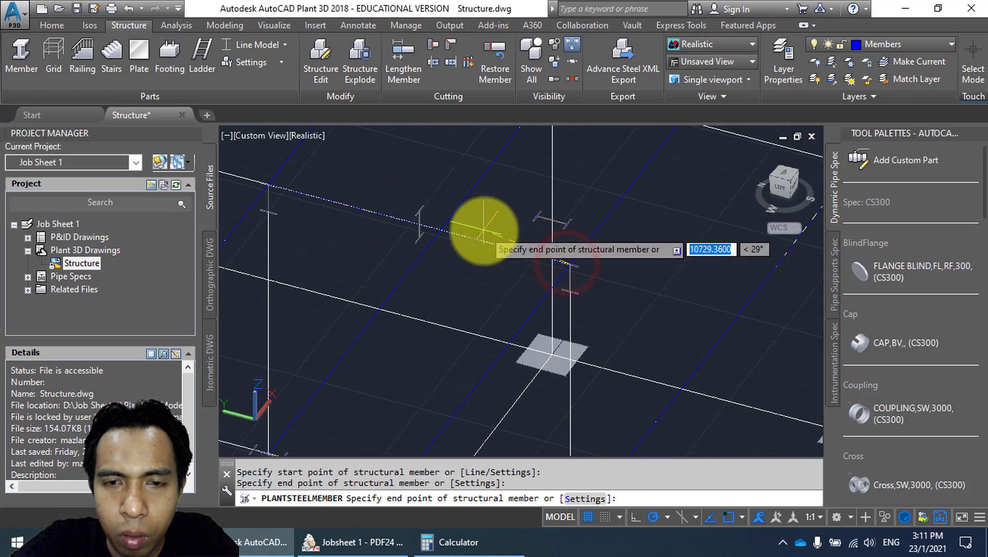
{"action": "left_click", "coordinate": [265, 48]}
{"action": "left_click", "coordinate": [284, 153]}
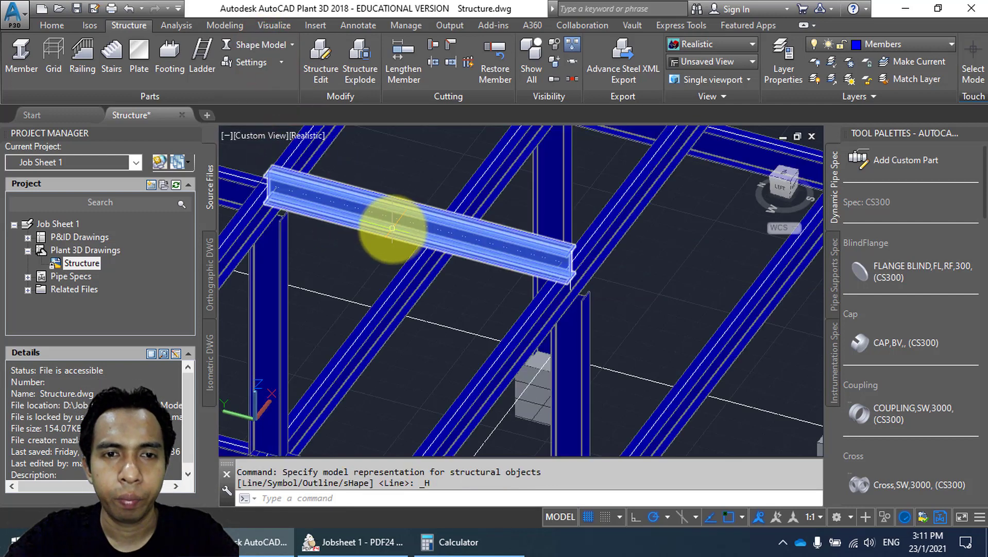
Edit the new cross beam so that its insertion point sits at the top centre of the W12x30 profile.
{"action": "middle_click_drag", "start_coordinate": [369, 303], "coordinate": [540, 282]}
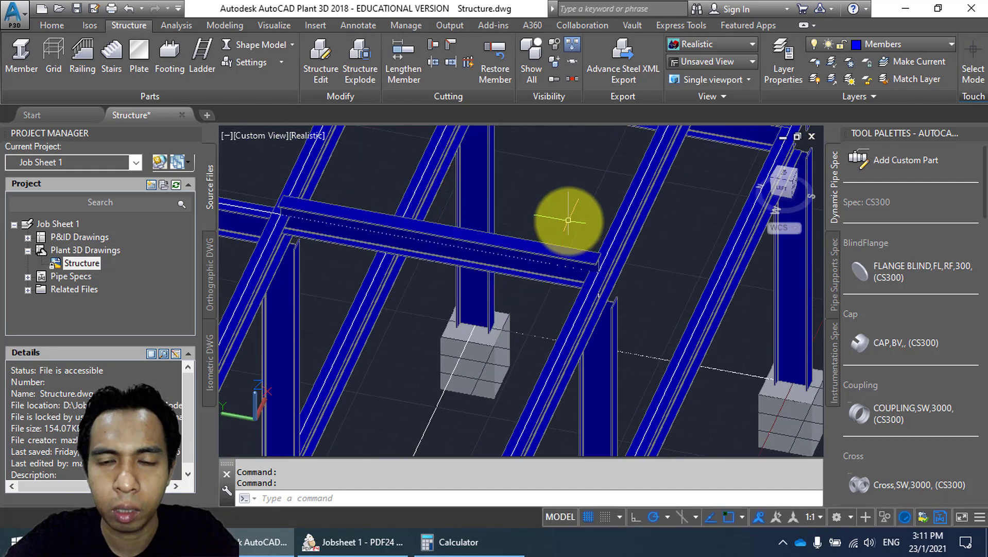
{"action": "right_click", "coordinate": [551, 254]}
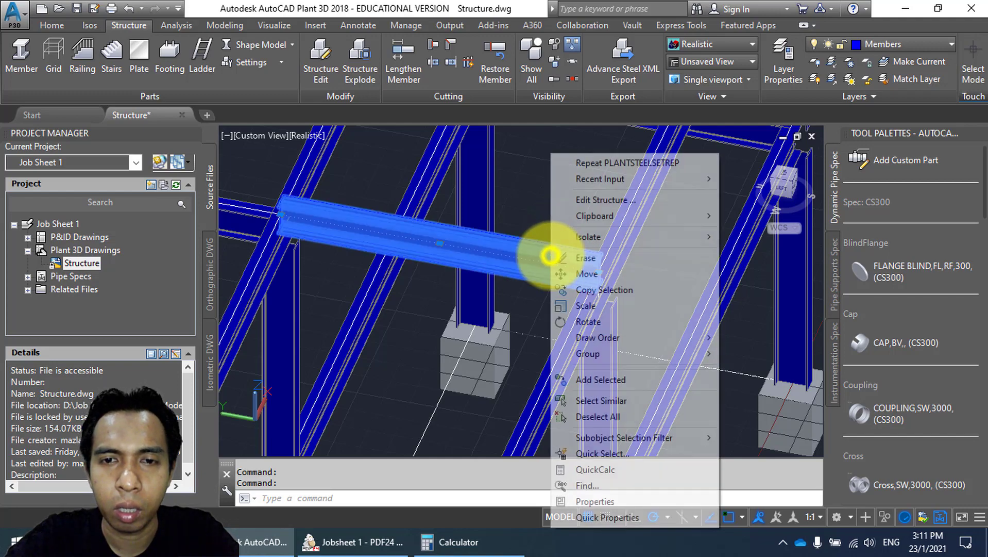
{"action": "left_click", "coordinate": [620, 199]}
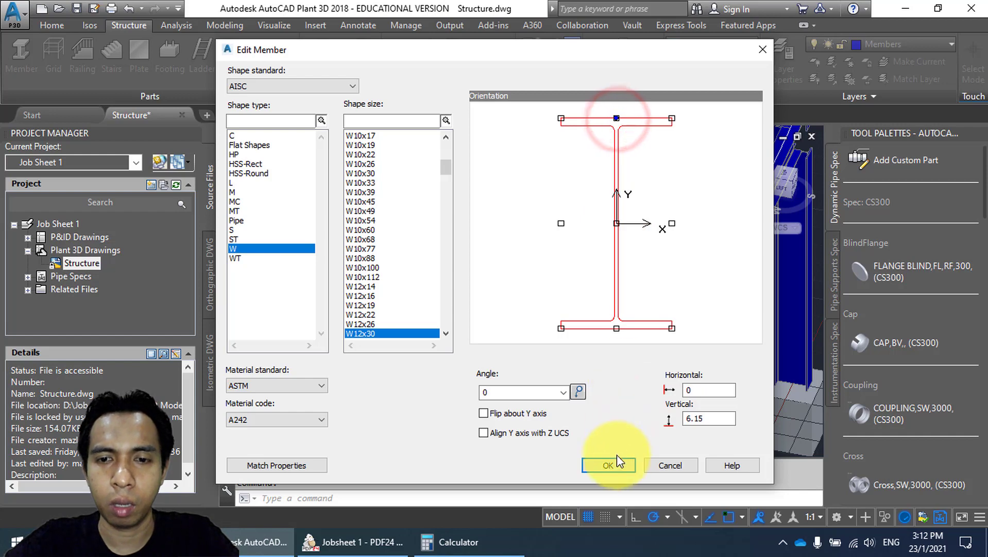
{"action": "left_click", "coordinate": [609, 465]}
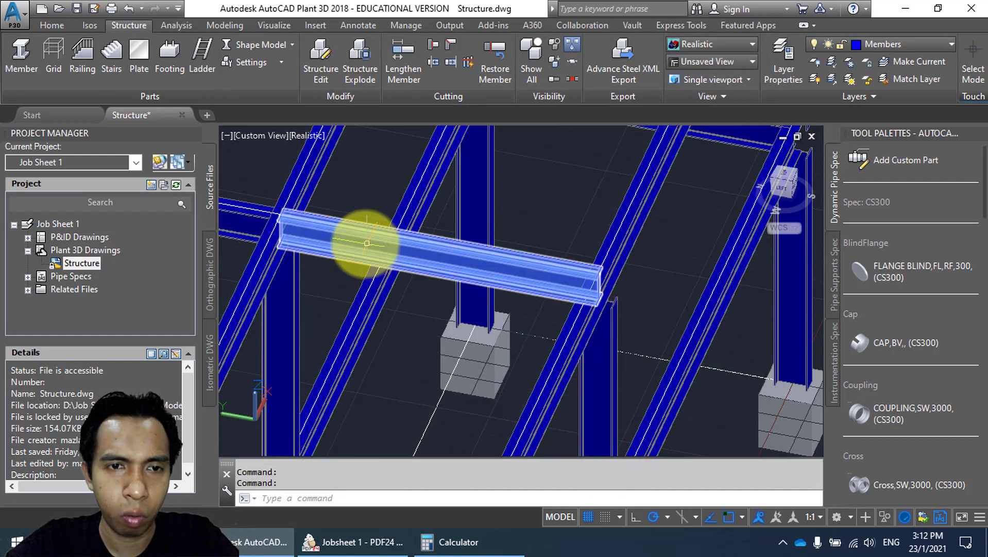
Cut the new cross beam's end at grid label D back to the long beam it meets.
{"action": "left_click", "coordinate": [433, 44]}
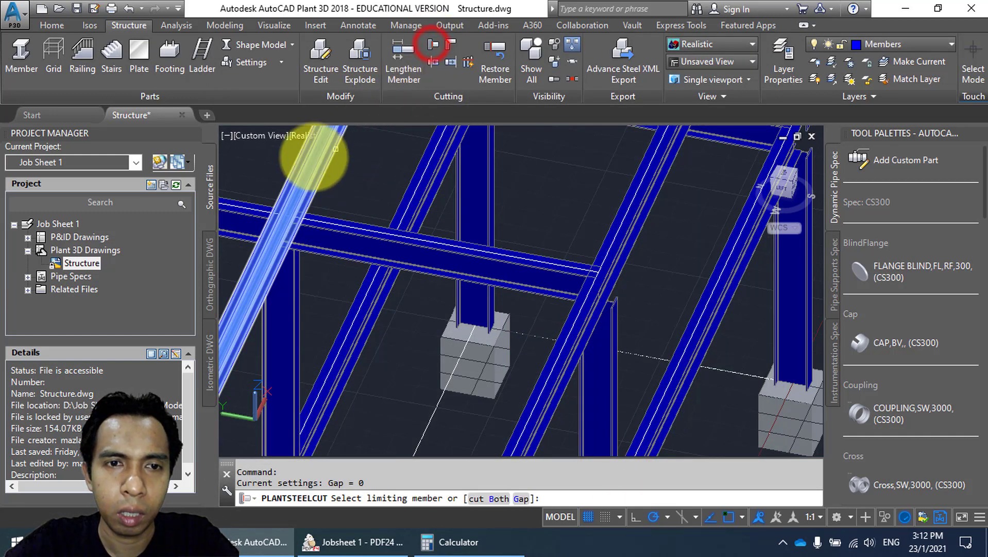
{"action": "left_click", "coordinate": [307, 180]}
{"action": "left_click", "coordinate": [317, 240]}
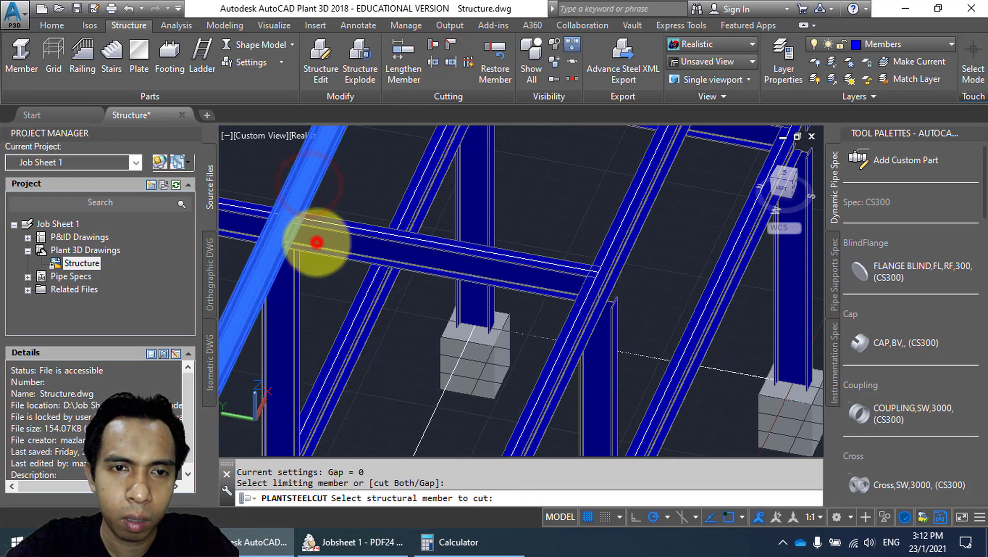
{"action": "key", "text": "Escape"}
{"action": "scroll", "coordinate": [271, 211], "scroll_direction": "up", "scroll_amount": 5}
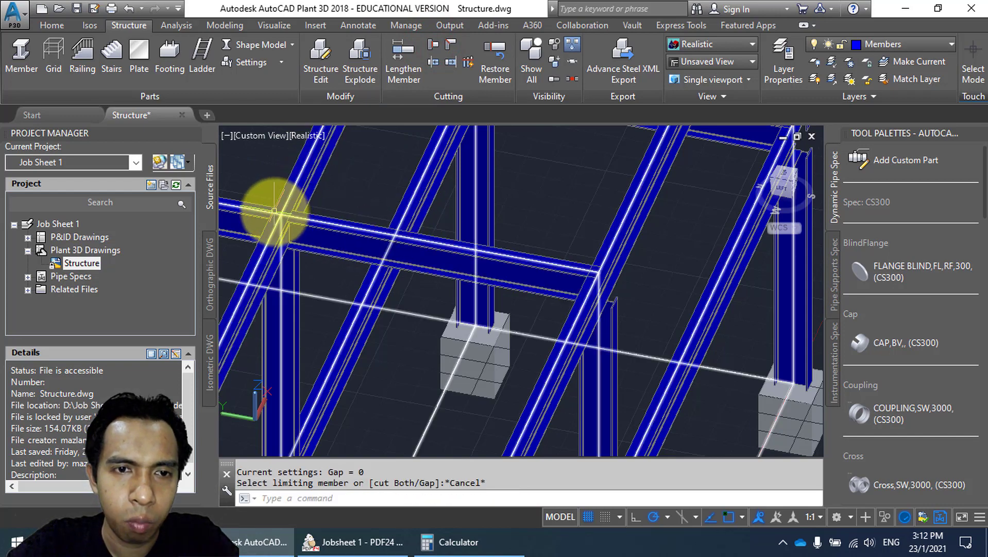
Cut the opposite end of the new cross beam, on the grid C side, back to the outer long beam.
{"action": "scroll", "coordinate": [277, 216], "scroll_direction": "down", "scroll_amount": 8}
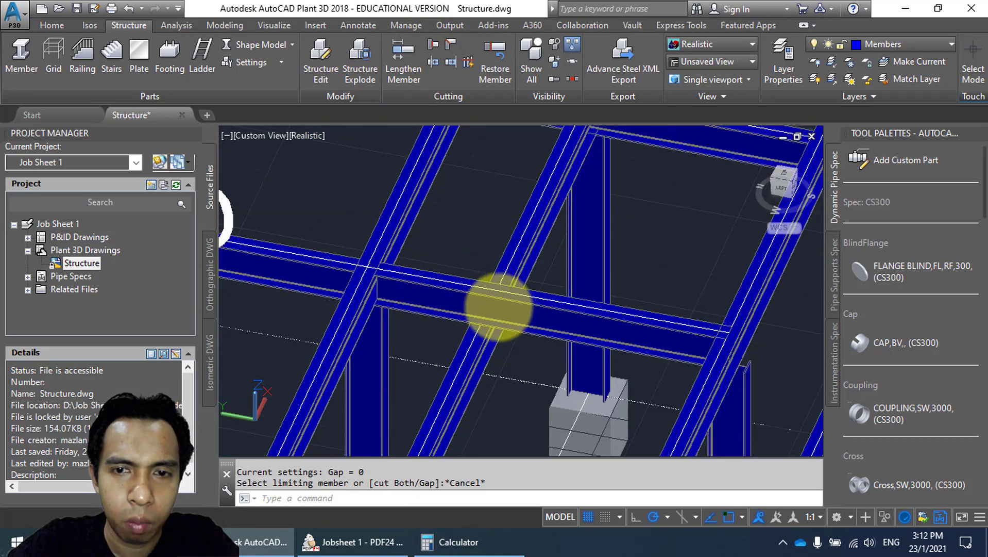
{"action": "middle_click_drag", "start_coordinate": [523, 331], "coordinate": [542, 295], "text": "shift"}
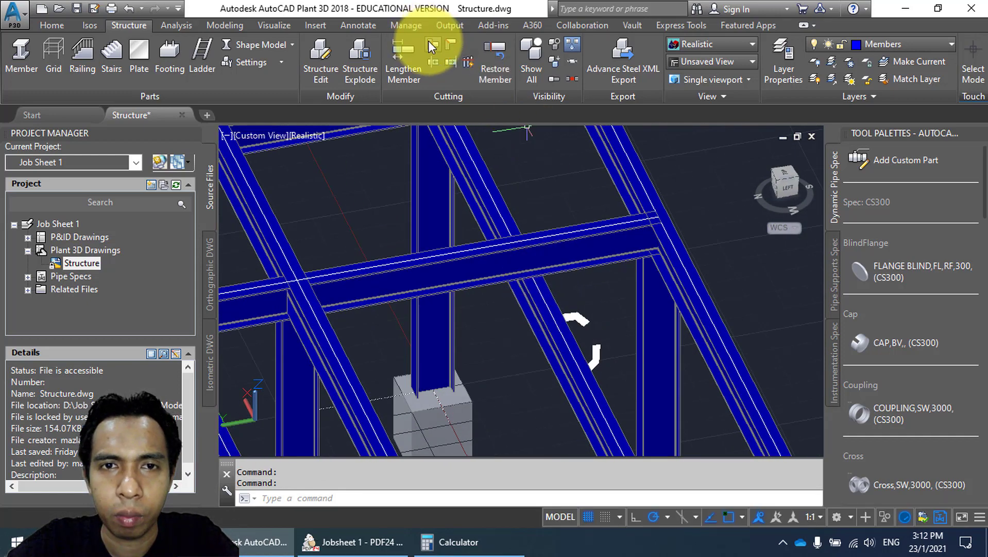
{"action": "left_click", "coordinate": [429, 42]}
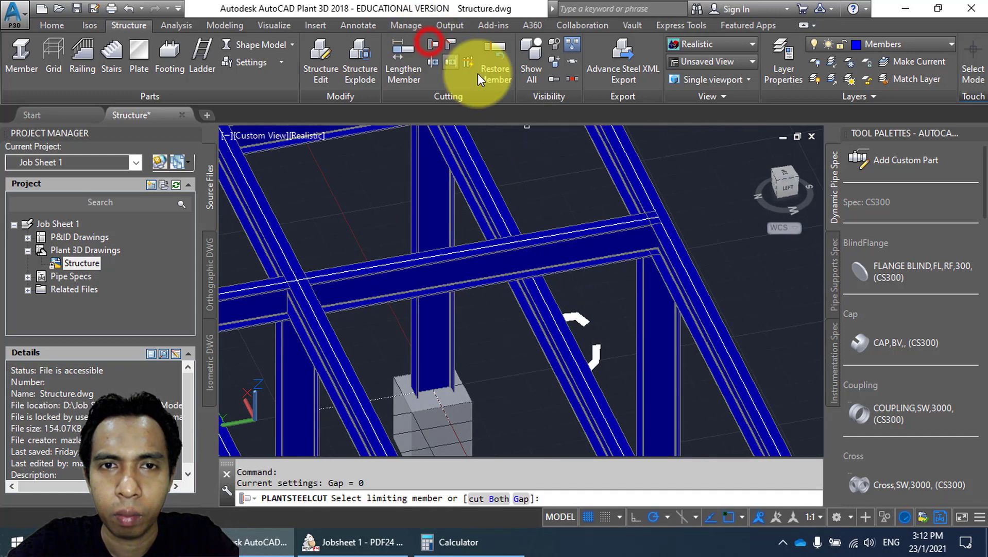
{"action": "left_click", "coordinate": [639, 184]}
{"action": "left_click", "coordinate": [618, 236]}
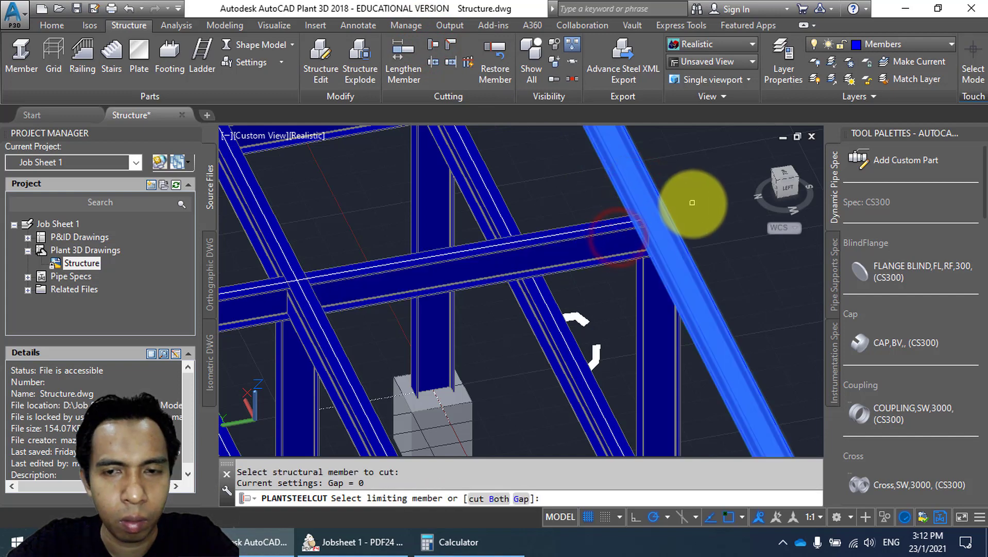
{"action": "key", "text": "Escape"}
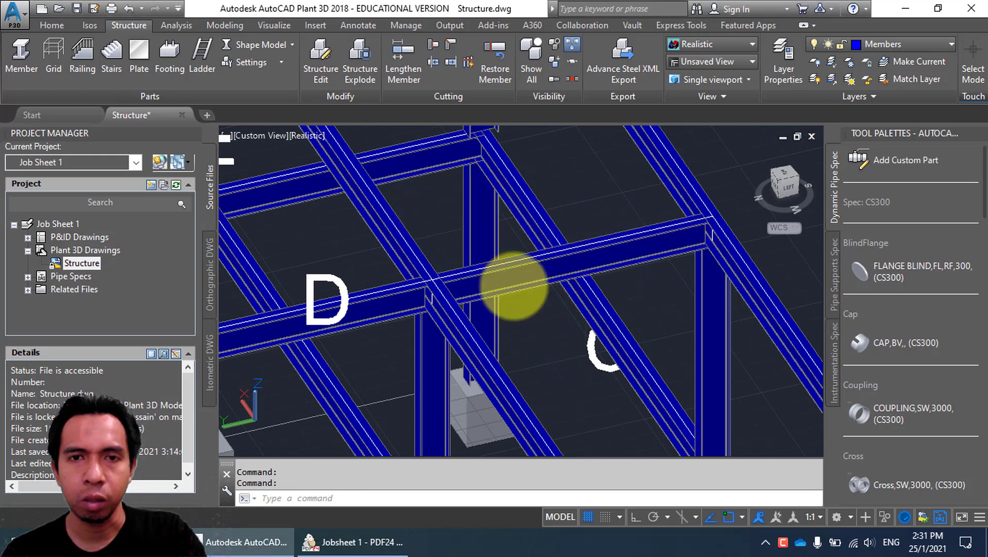
Miter the roof corner beyond grid label E where the end cross beam meets the outer long beam above the column.
{"action": "middle_click_drag", "start_coordinate": [481, 227], "coordinate": [567, 268]}
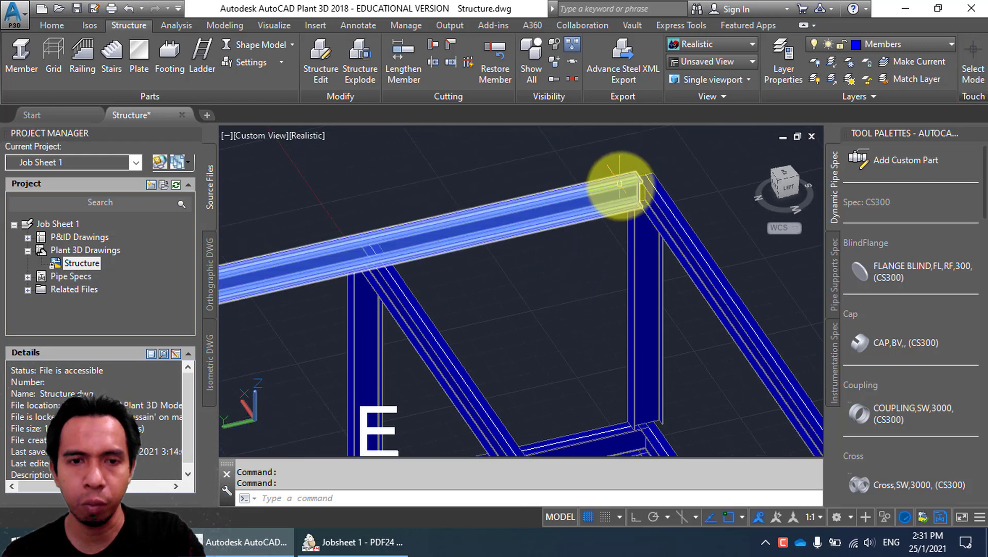
{"action": "middle_click_drag", "start_coordinate": [598, 242], "coordinate": [576, 242]}
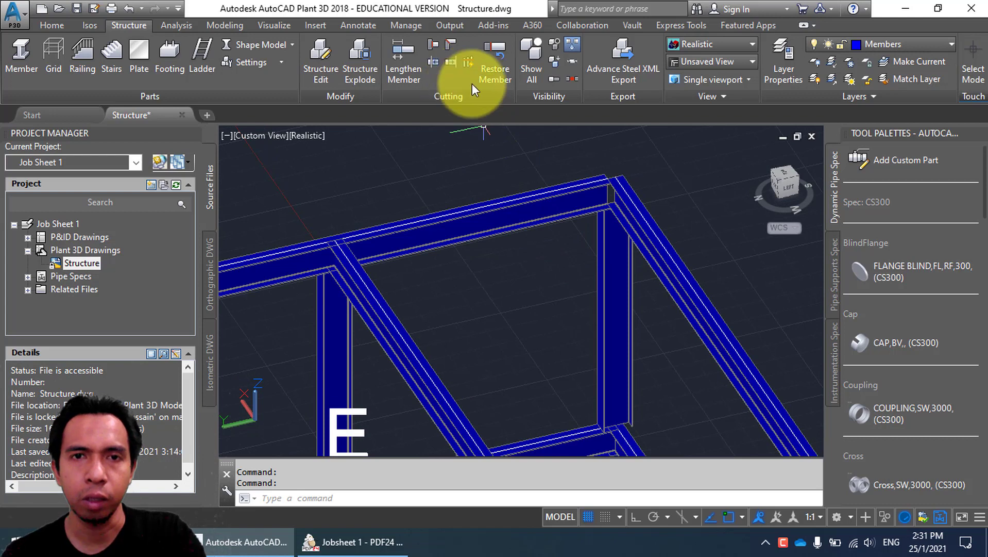
{"action": "left_click", "coordinate": [452, 47]}
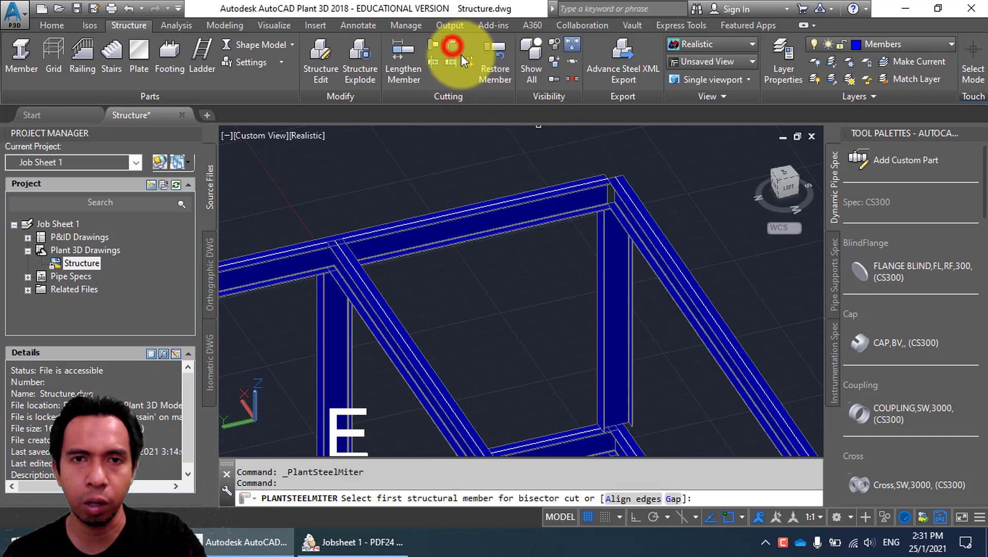
{"action": "left_click", "coordinate": [572, 213]}
{"action": "left_click", "coordinate": [659, 236]}
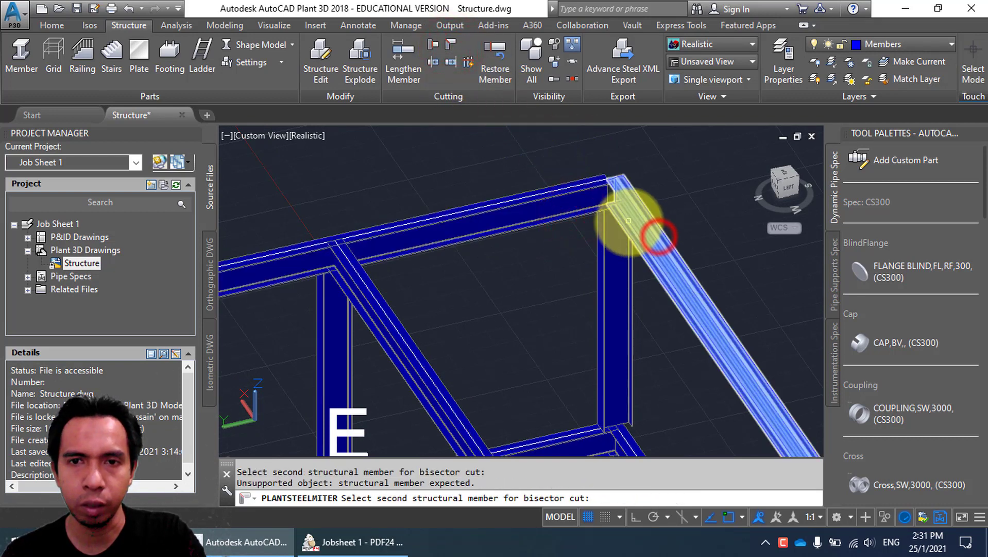
{"action": "left_click", "coordinate": [587, 209]}
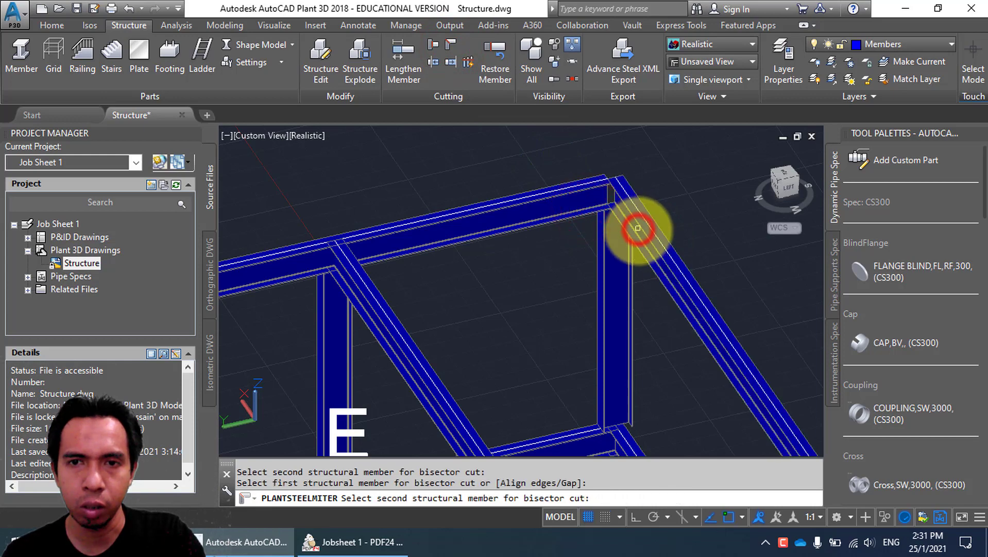
{"action": "scroll", "coordinate": [631, 196], "scroll_direction": "up", "scroll_amount": 5}
{"action": "left_click", "coordinate": [478, 247]}
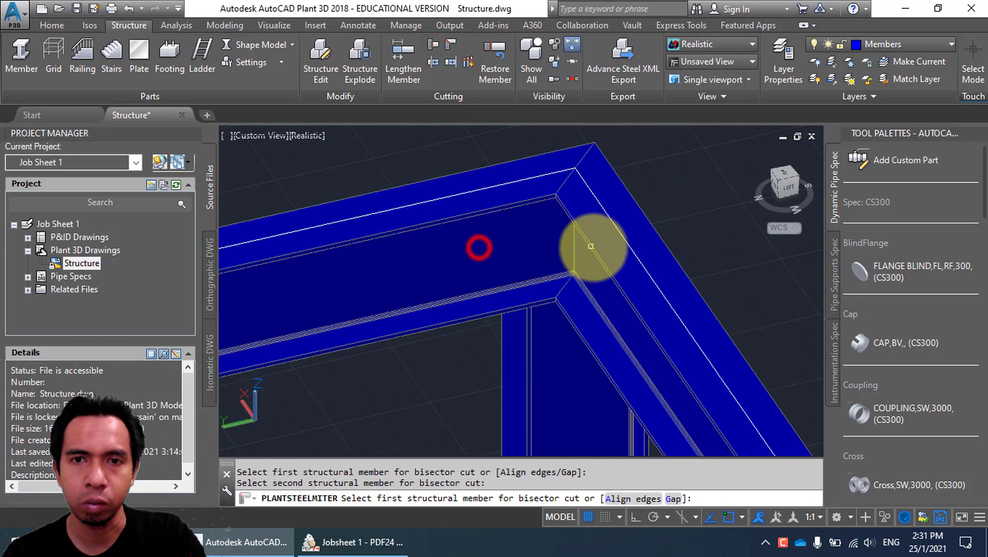
Miter the opposite end of the same end cross beam with the long beam it meets at the other roof corner.
{"action": "scroll", "coordinate": [591, 246], "scroll_direction": "down", "scroll_amount": 5}
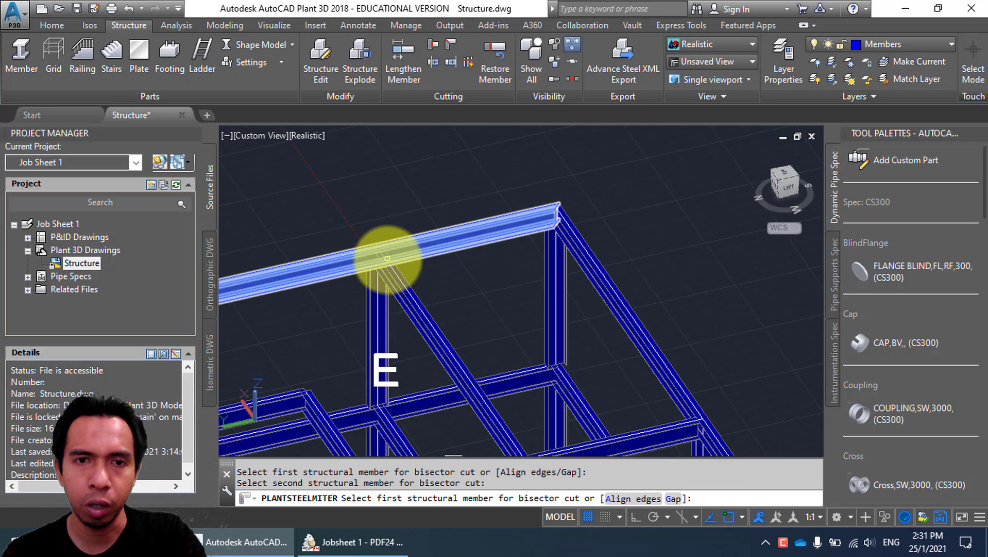
{"action": "scroll", "coordinate": [603, 234], "scroll_direction": "up", "scroll_amount": 5}
{"action": "left_click", "coordinate": [481, 314]}
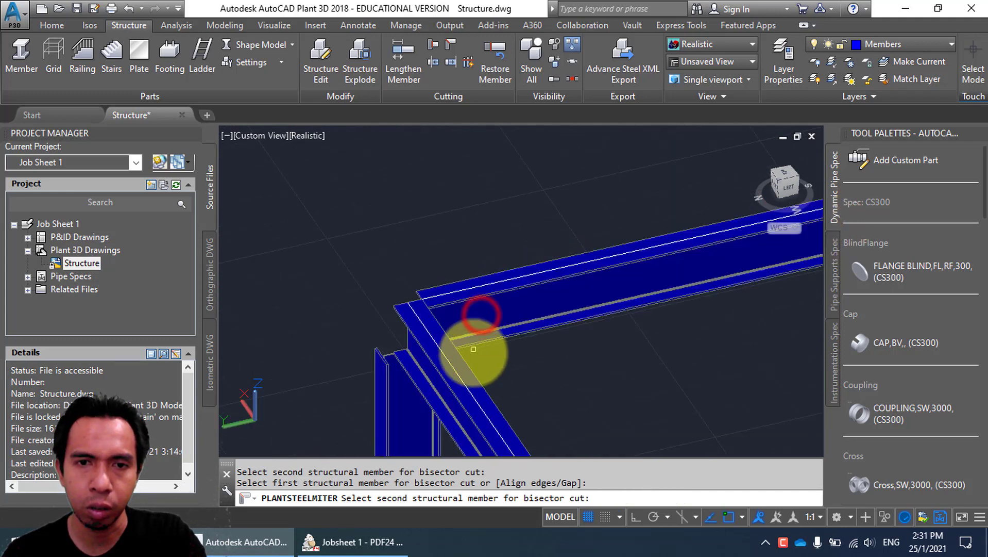
{"action": "left_click", "coordinate": [461, 364]}
{"action": "scroll", "coordinate": [522, 302], "scroll_direction": "down", "scroll_amount": 5}
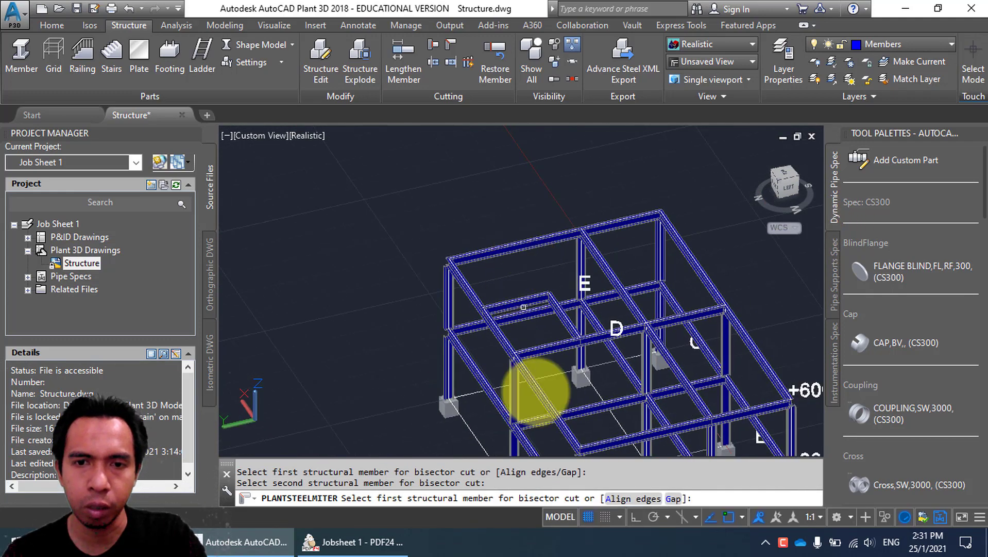
Miter the roof corner beside the +6000 elevation label where the cross beam and the outer long beam meet, and finish mitering.
{"action": "middle_click_drag", "start_coordinate": [583, 446], "coordinate": [517, 347]}
{"action": "scroll", "coordinate": [517, 345], "scroll_direction": "up", "scroll_amount": 5}
{"action": "middle_click_drag", "start_coordinate": [593, 291], "coordinate": [517, 329]}
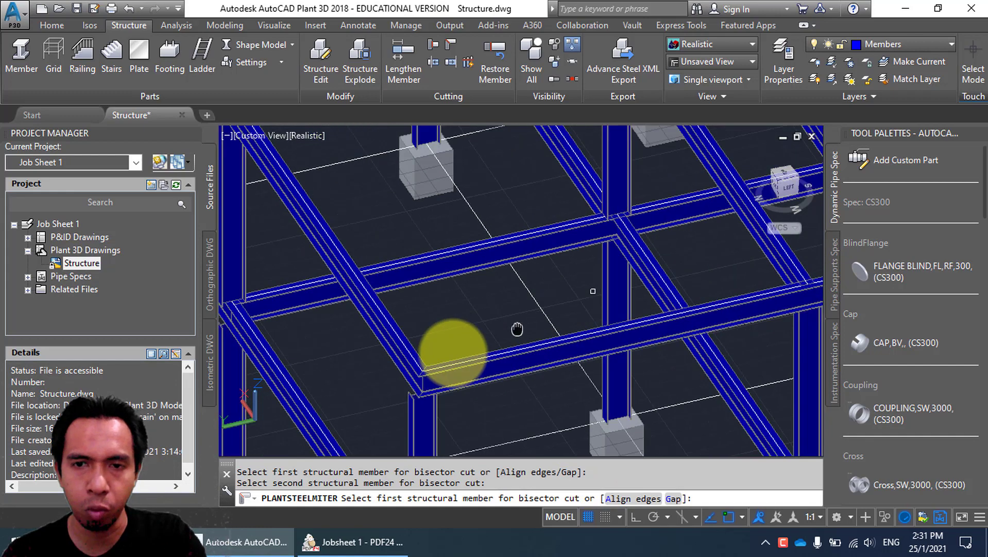
{"action": "scroll", "coordinate": [602, 302], "scroll_direction": "up", "scroll_amount": 5}
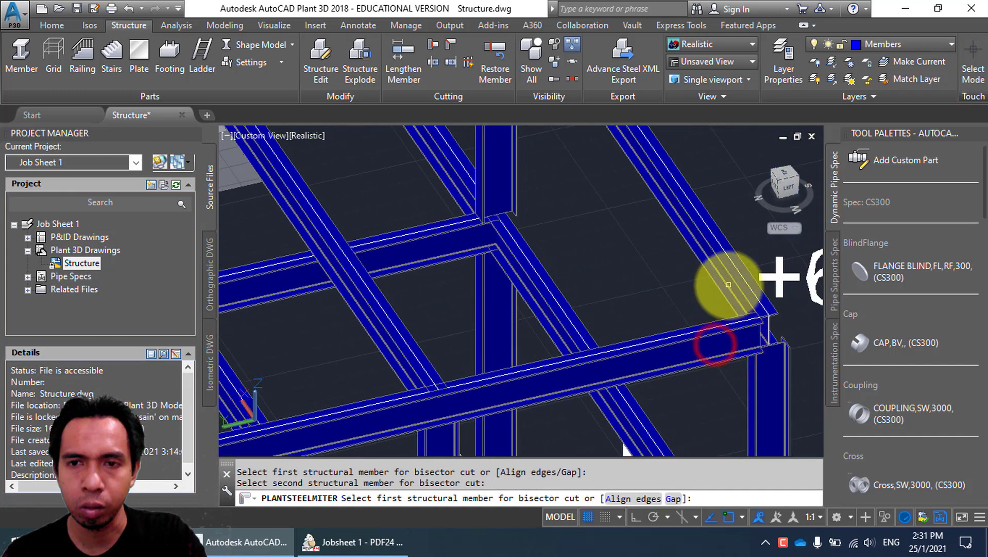
{"action": "left_click", "coordinate": [728, 284]}
{"action": "left_click", "coordinate": [708, 338]}
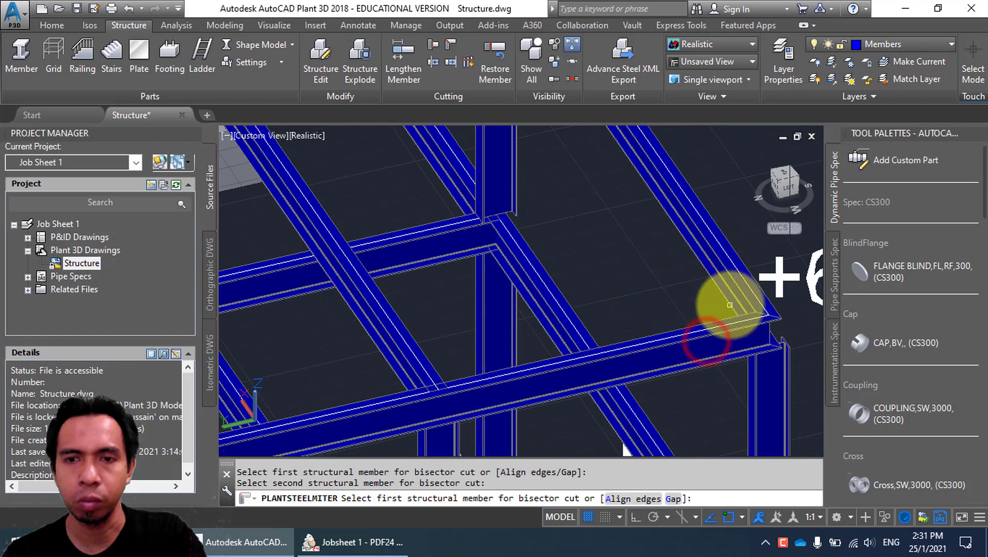
{"action": "key", "text": "Escape"}
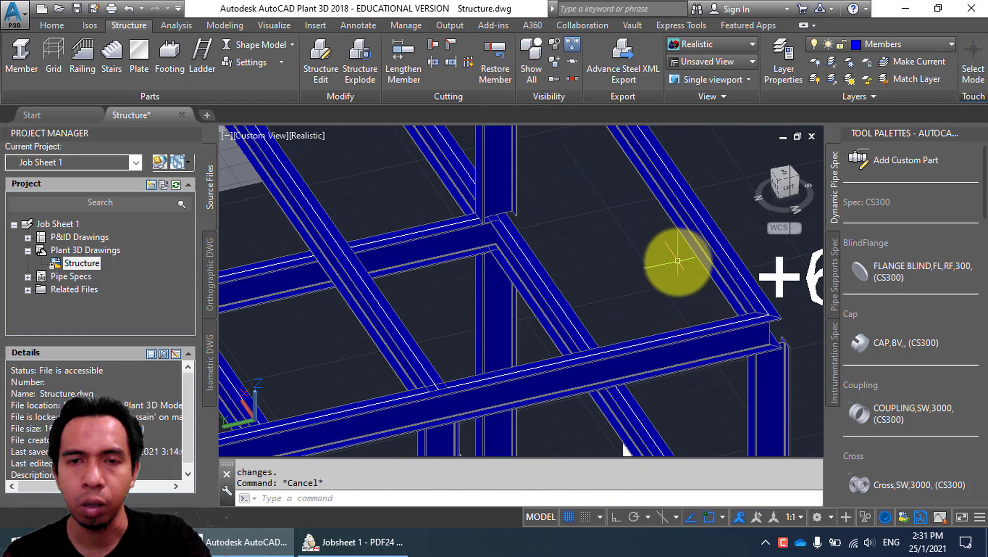
Cut the intermediate roof cross beam running from grid label D past B back to the outer long beam with zero gap.
{"action": "scroll", "coordinate": [685, 276], "scroll_direction": "down", "scroll_amount": 3}
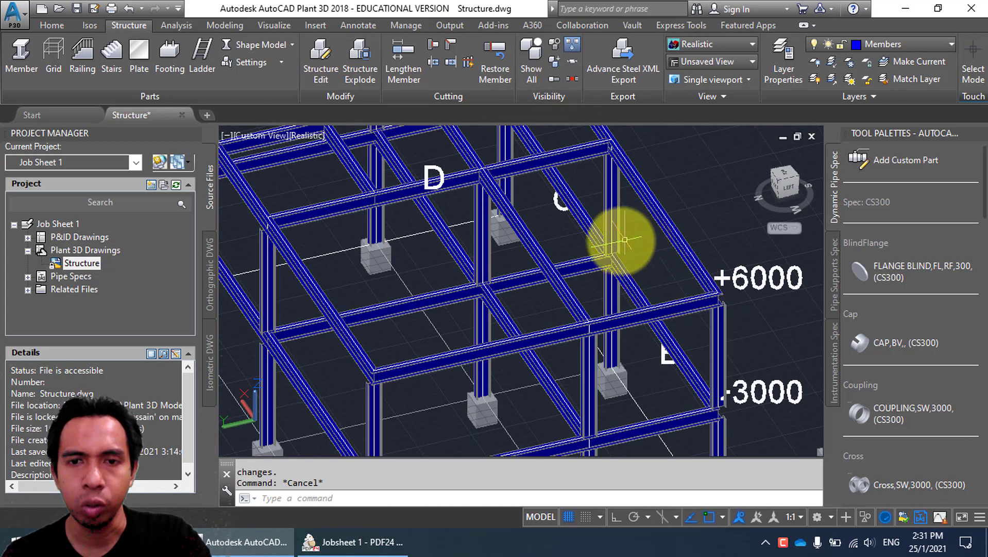
{"action": "scroll", "coordinate": [589, 318], "scroll_direction": "up", "scroll_amount": 2}
{"action": "middle_click_drag", "start_coordinate": [547, 316], "coordinate": [449, 309]}
{"action": "middle_click_drag", "start_coordinate": [603, 315], "coordinate": [635, 304], "text": "shift"}
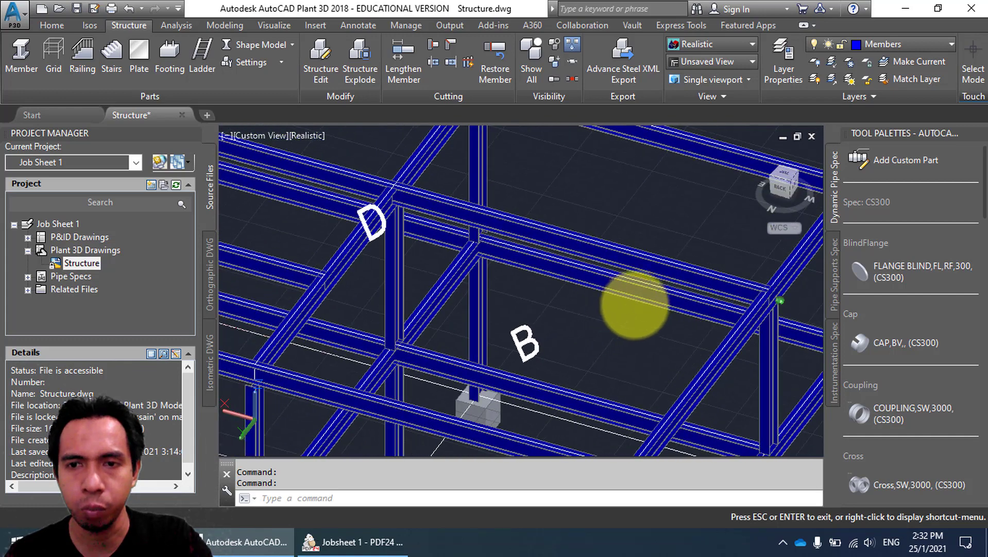
{"action": "middle_click_drag", "start_coordinate": [697, 287], "coordinate": [592, 295]}
{"action": "scroll", "coordinate": [626, 293], "scroll_direction": "up", "scroll_amount": 6}
{"action": "middle_click_drag", "start_coordinate": [701, 304], "coordinate": [625, 293]}
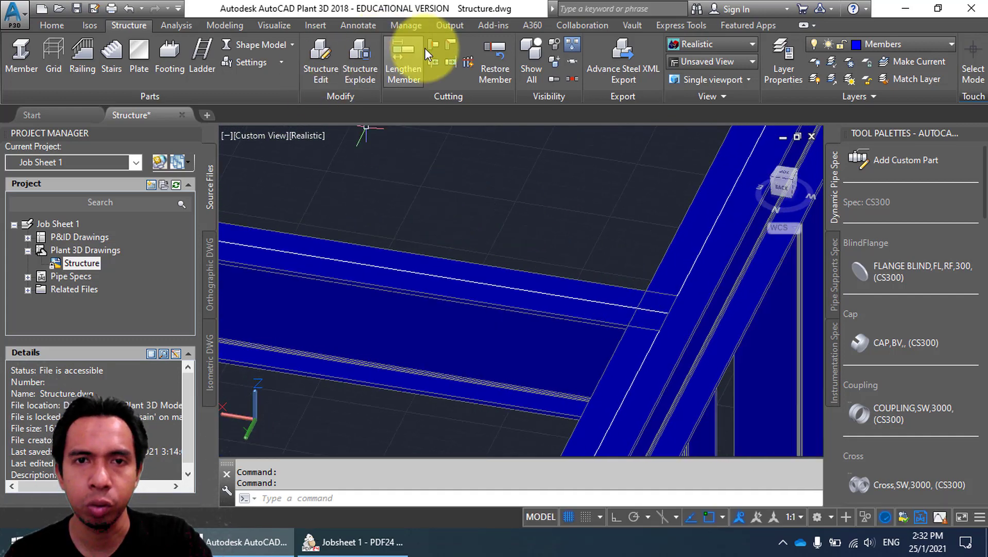
{"action": "left_click", "coordinate": [432, 45]}
{"action": "left_click", "coordinate": [618, 369]}
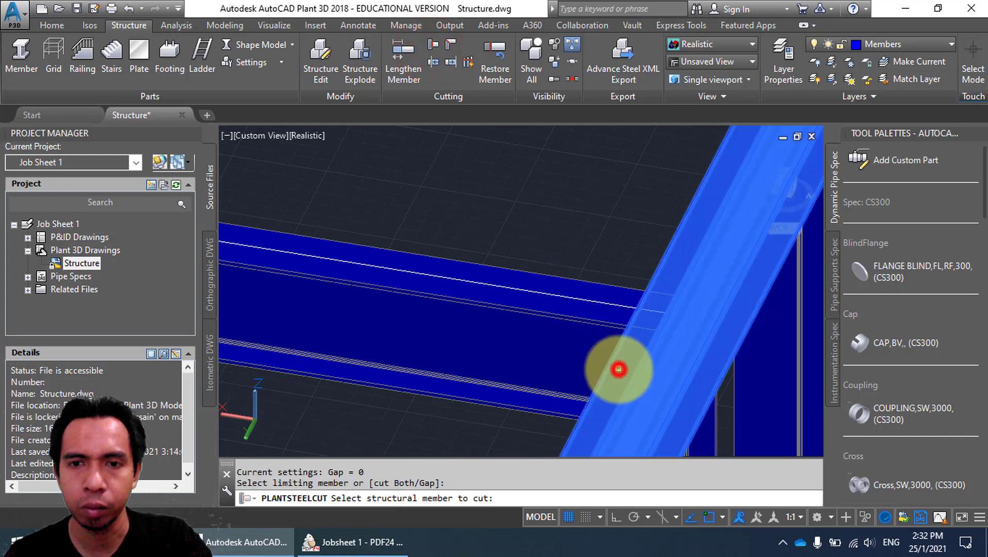
{"action": "mouse_move", "coordinate": [601, 287]}
{"action": "middle_mouse_down", "text": "shift"}
{"action": "mouse_move", "coordinate": [634, 319]}
{"action": "mouse_move", "coordinate": [441, 265]}
{"action": "mouse_move", "coordinate": [523, 280]}
{"action": "mouse_move", "coordinate": [573, 265]}
{"action": "mouse_move", "coordinate": [584, 275]}
{"action": "middle_mouse_up", "text": "shift"}
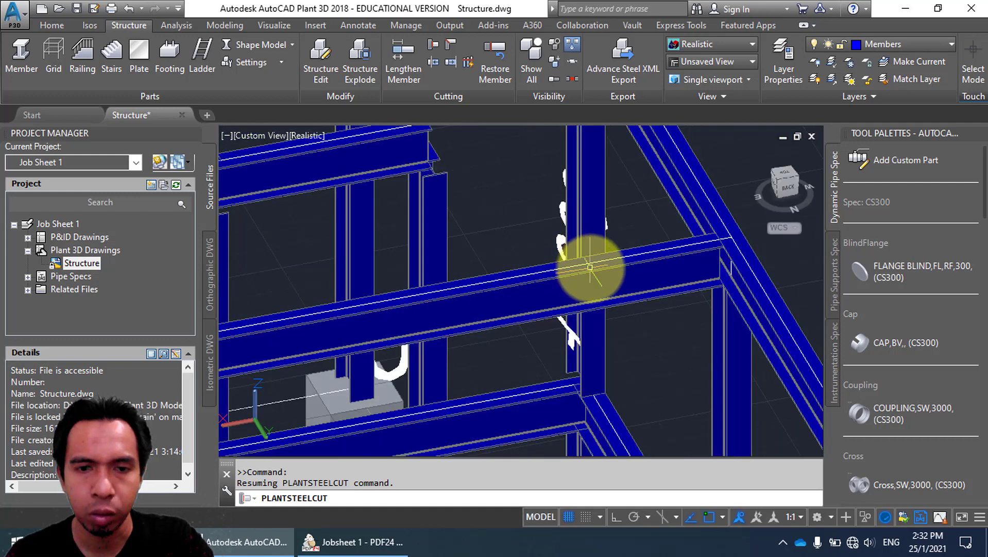
{"action": "key", "text": "Escape"}
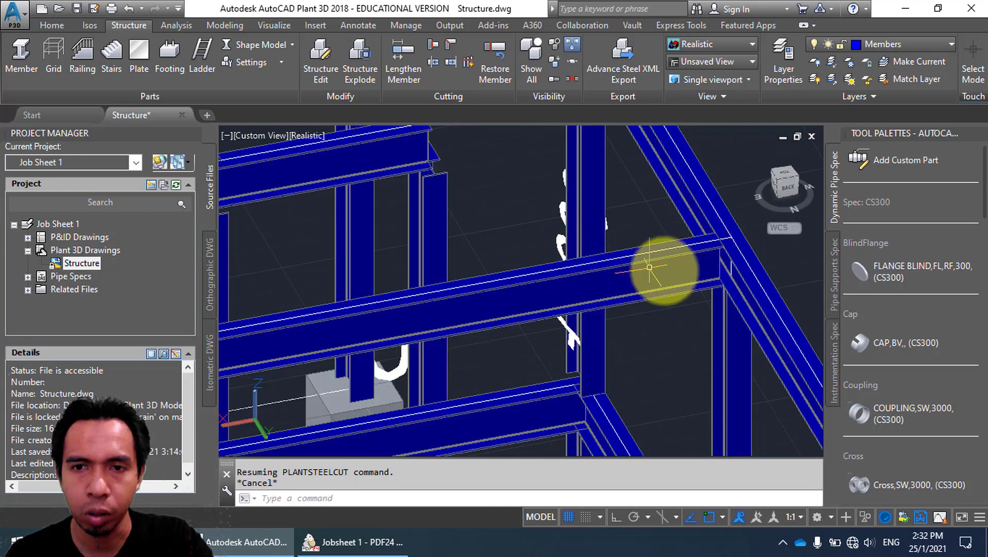
Cut the intermediate roof cross beam's other end, on the grid E side, back to the outer long beam with zero gap.
{"action": "middle_click_drag", "start_coordinate": [649, 267], "coordinate": [688, 261], "text": "shift"}
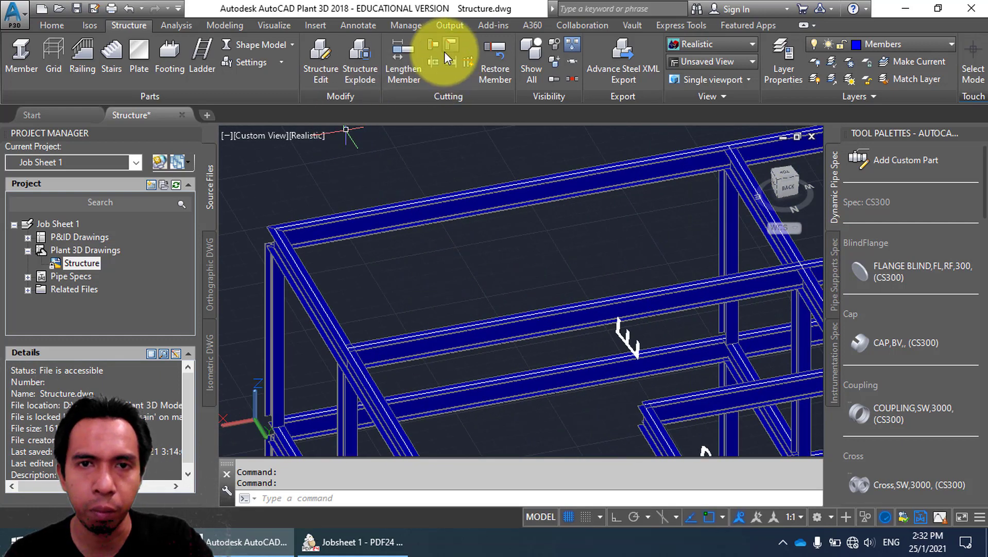
{"action": "left_click", "coordinate": [438, 45]}
{"action": "scroll", "coordinate": [336, 344], "scroll_direction": "up", "scroll_amount": 5}
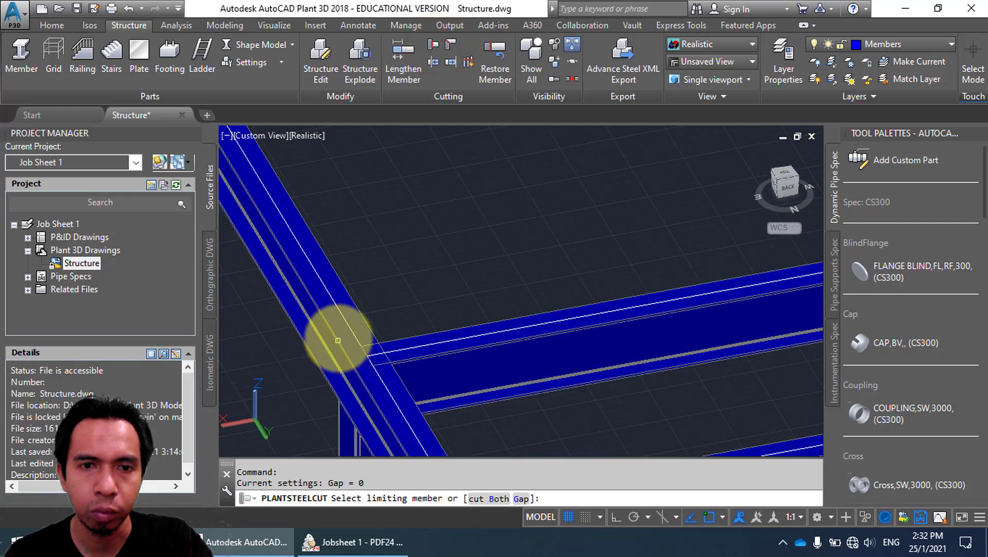
{"action": "left_click", "coordinate": [333, 289]}
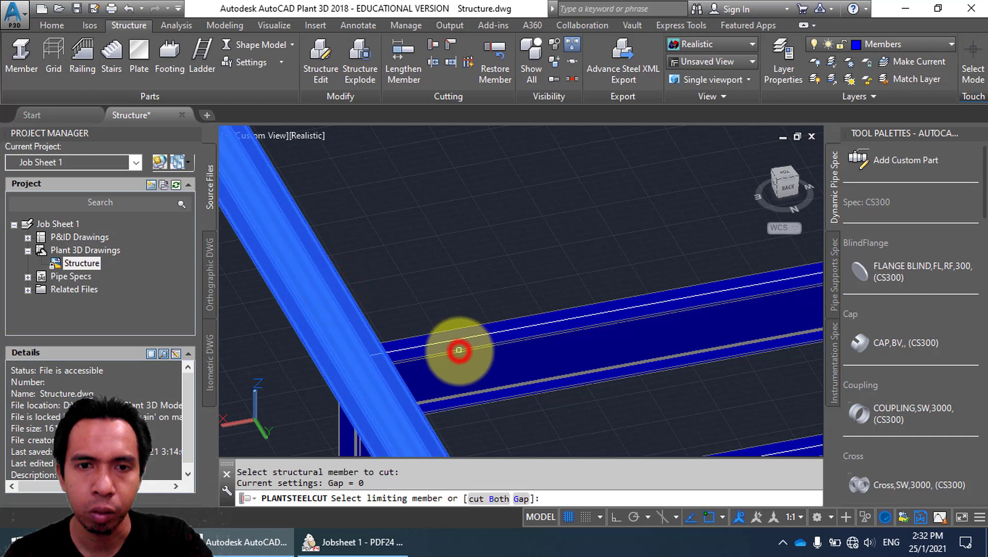
{"action": "key", "text": "Escape"}
Cut the short cross beam of the small frame near grid labels B and D back to the long beam it meets, with zero gap.
{"action": "scroll", "coordinate": [598, 289], "scroll_direction": "down", "scroll_amount": 5}
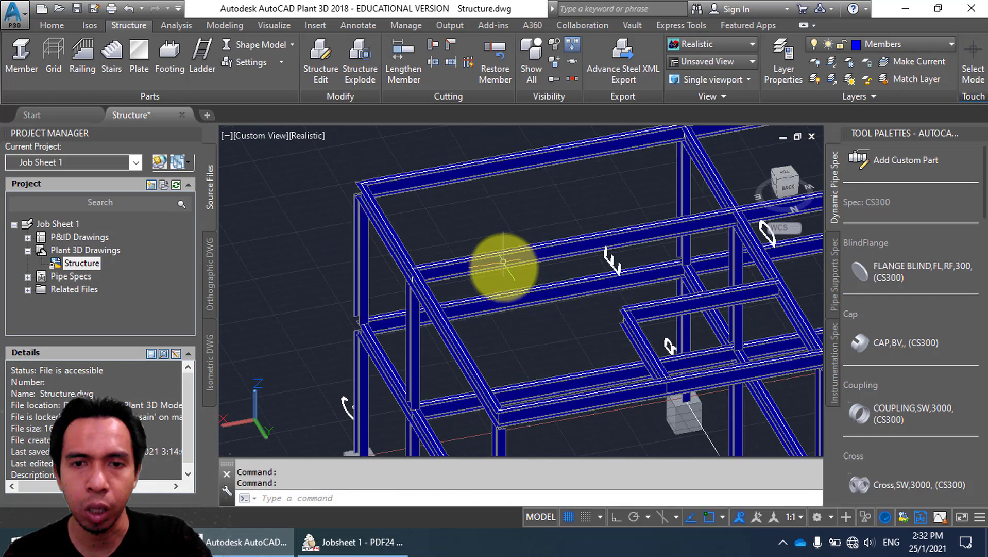
{"action": "scroll", "coordinate": [448, 305], "scroll_direction": "up", "scroll_amount": 2}
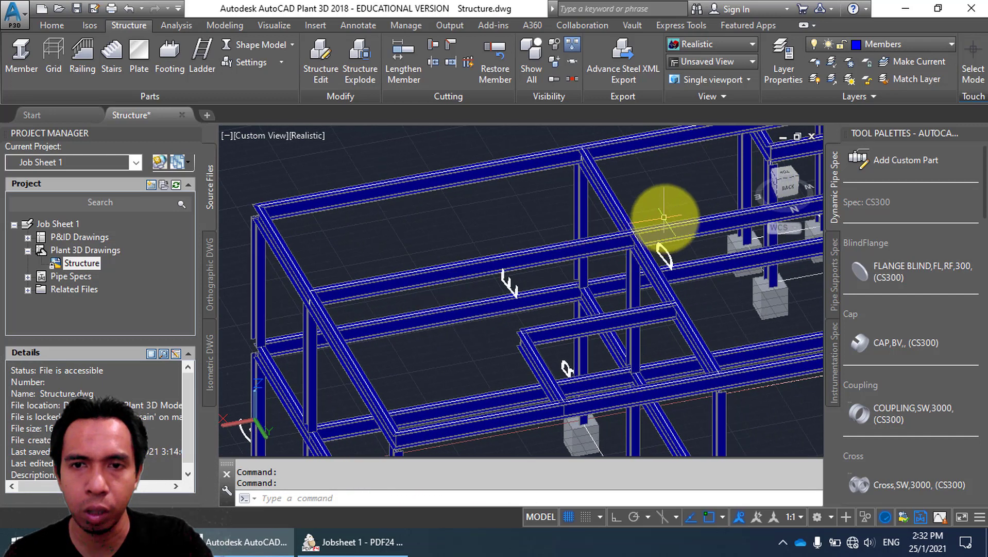
{"action": "scroll", "coordinate": [651, 214], "scroll_direction": "up", "scroll_amount": 4}
{"action": "scroll", "coordinate": [640, 238], "scroll_direction": "down", "scroll_amount": 3}
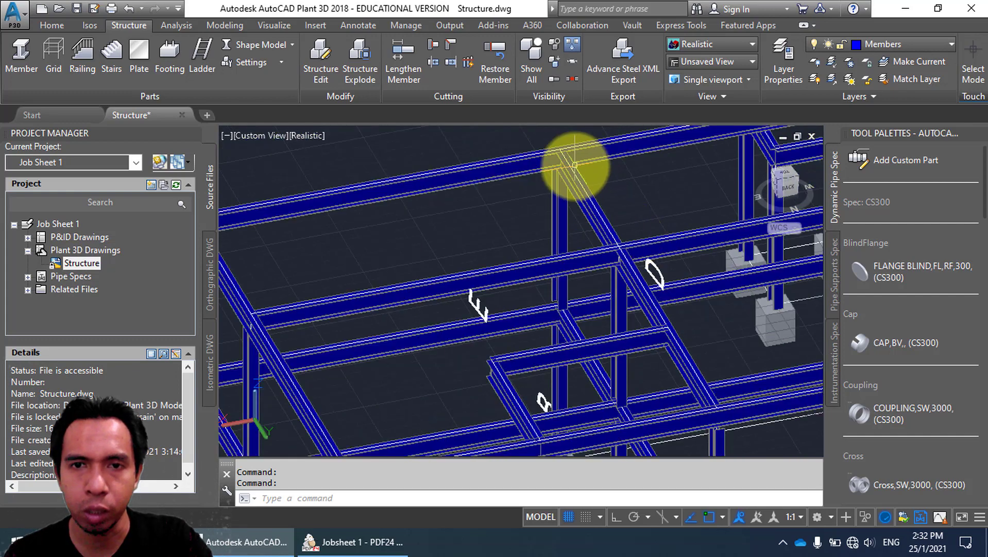
{"action": "middle_click_drag", "start_coordinate": [511, 203], "coordinate": [585, 230]}
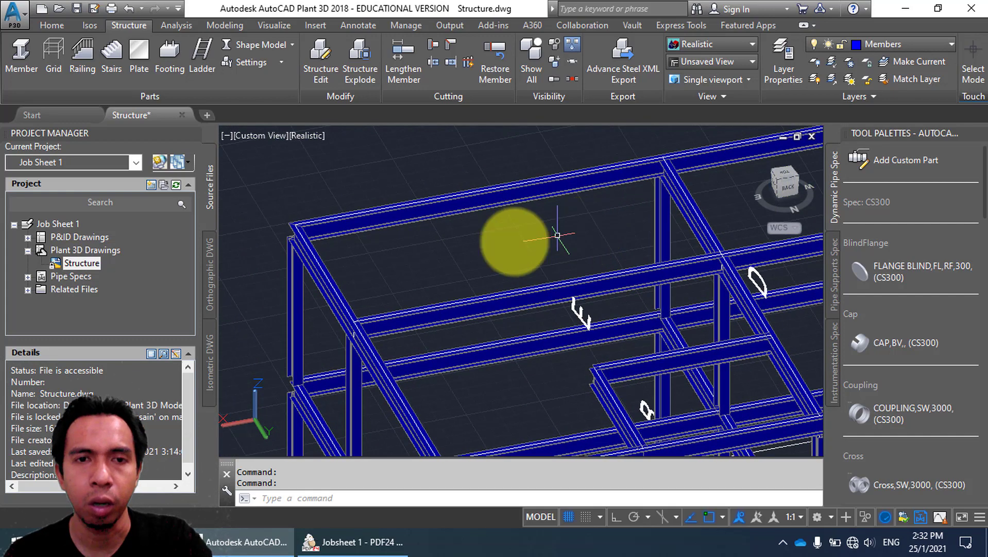
{"action": "scroll", "coordinate": [567, 222], "scroll_direction": "up", "scroll_amount": 2}
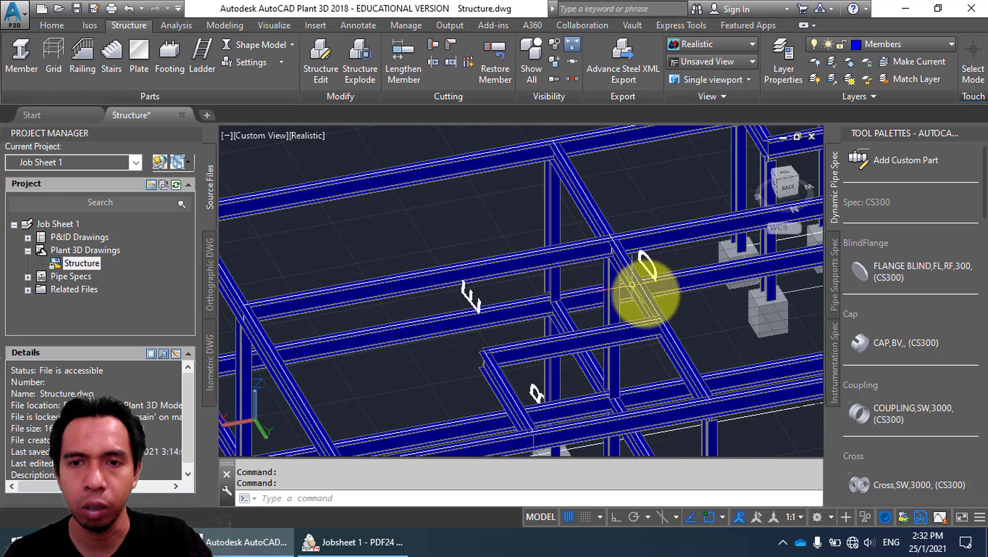
{"action": "scroll", "coordinate": [658, 335], "scroll_direction": "up", "scroll_amount": 2}
{"action": "scroll", "coordinate": [658, 335], "scroll_direction": "up", "scroll_amount": 2}
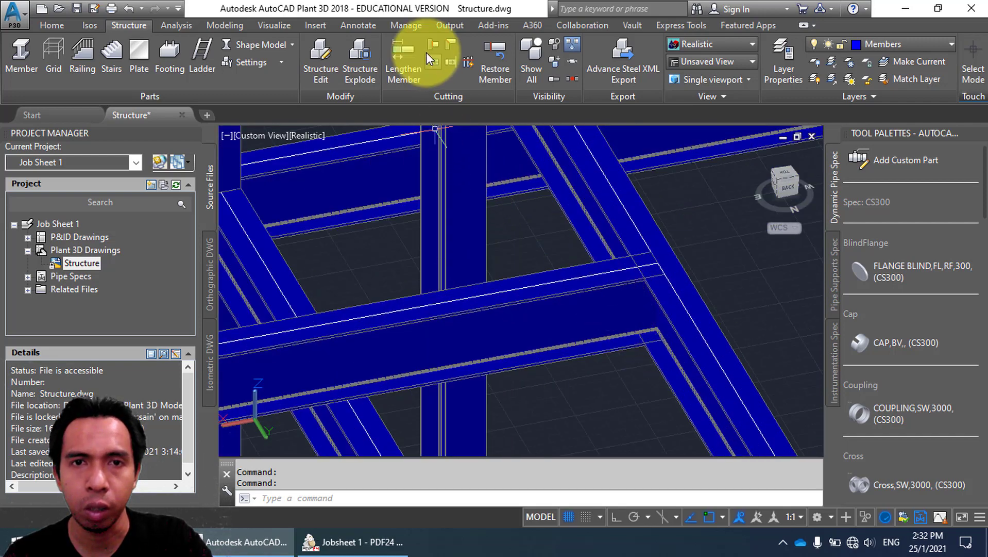
{"action": "left_click", "coordinate": [428, 43]}
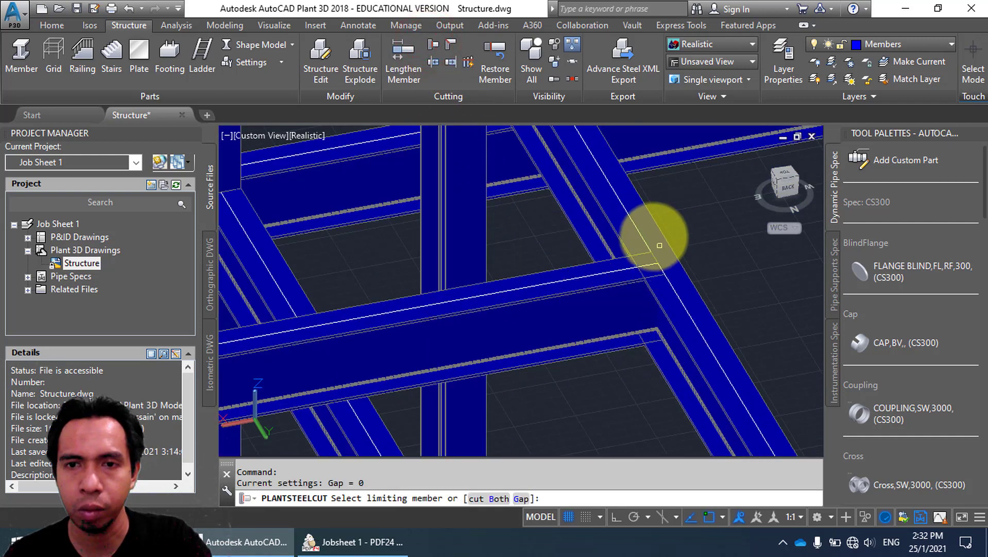
{"action": "left_click", "coordinate": [648, 225]}
{"action": "scroll", "coordinate": [532, 298], "scroll_direction": "down", "scroll_amount": 3}
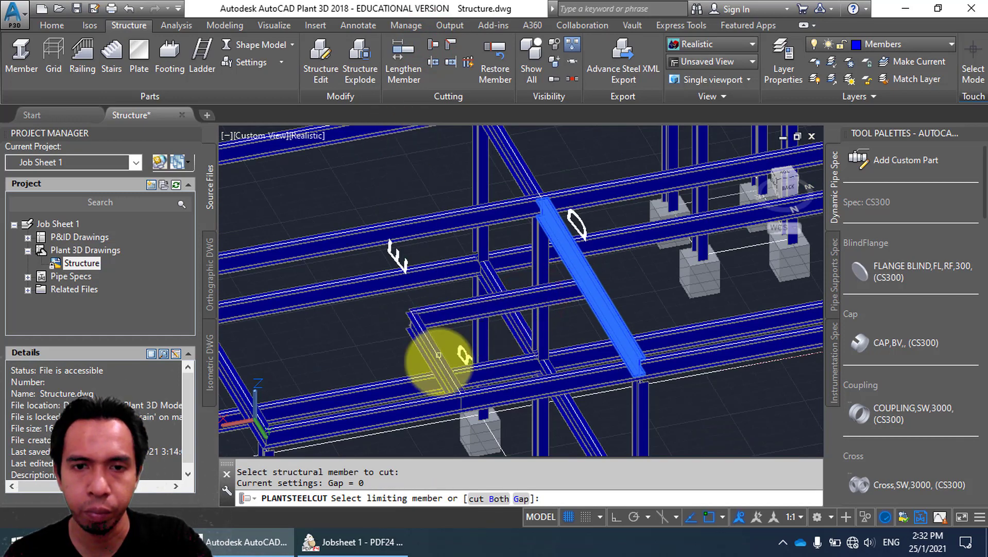
Cut the small frame's short longitudinal beam beside grid label B back to the outer cross beam it runs into.
{"action": "scroll", "coordinate": [437, 389], "scroll_direction": "up", "scroll_amount": 3}
{"action": "left_click", "coordinate": [461, 432]}
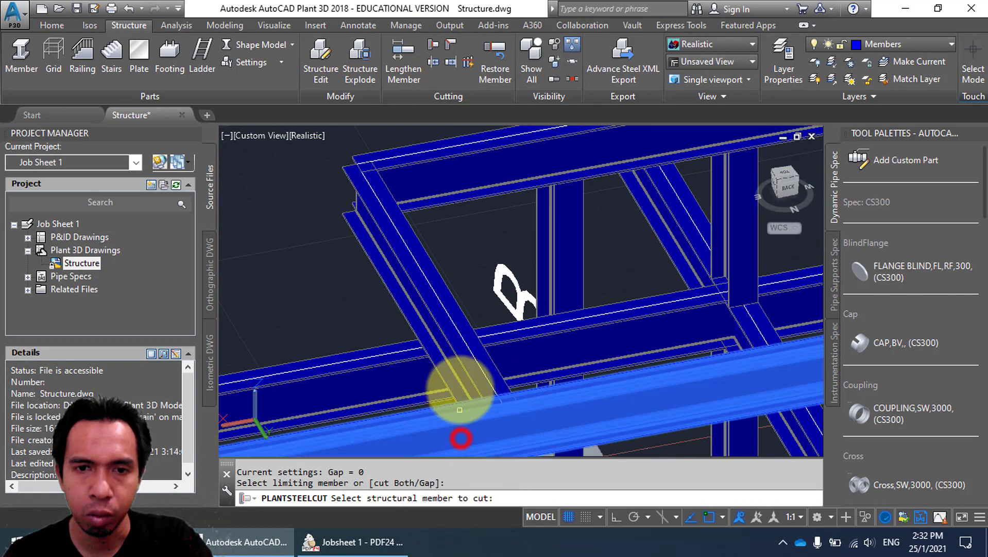
{"action": "left_click", "coordinate": [464, 328]}
{"action": "middle_click_drag", "start_coordinate": [481, 332], "coordinate": [600, 310], "text": "shift"}
{"action": "middle_click_drag", "start_coordinate": [552, 337], "coordinate": [460, 247], "text": "shift"}
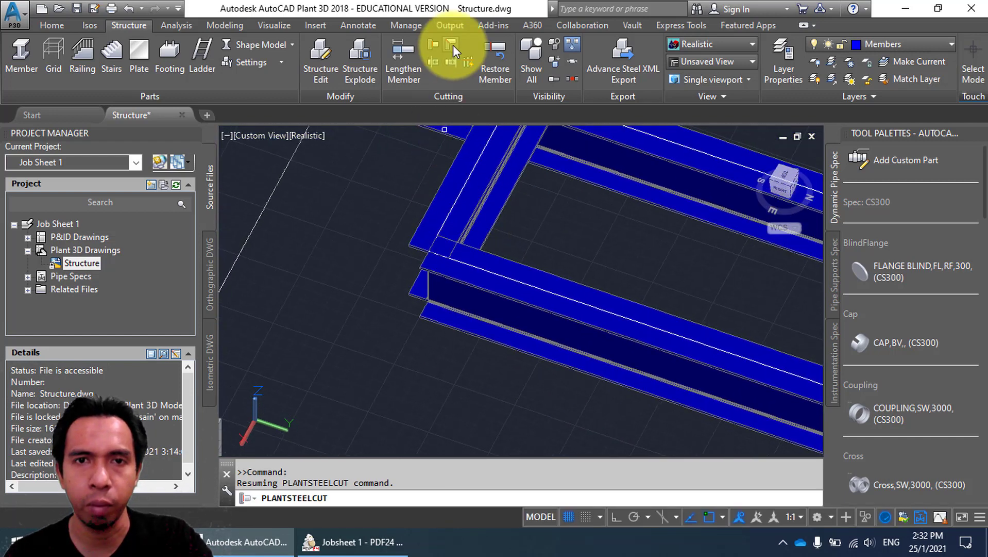
{"action": "left_click", "coordinate": [453, 45]}
{"action": "left_click", "coordinate": [478, 282]}
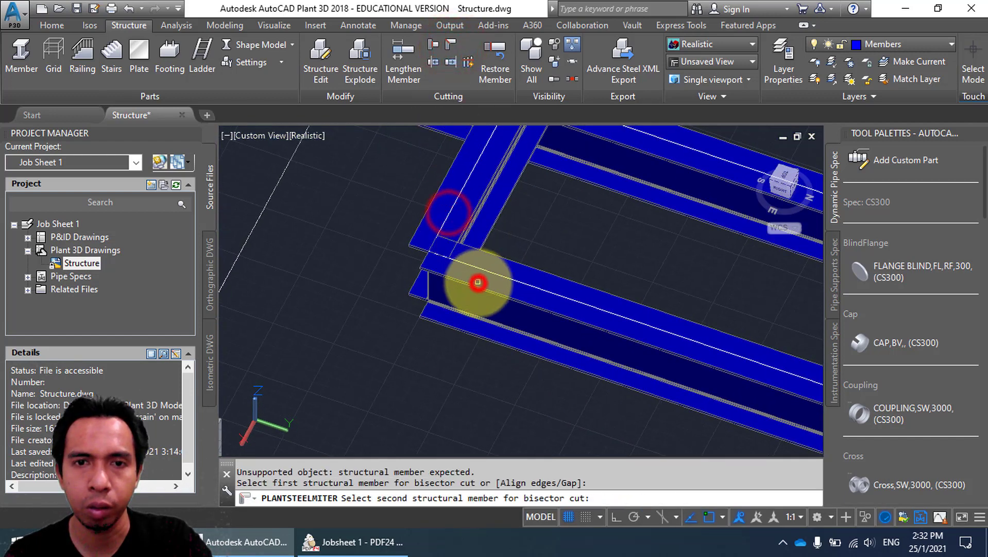
{"action": "key", "text": "Escape"}
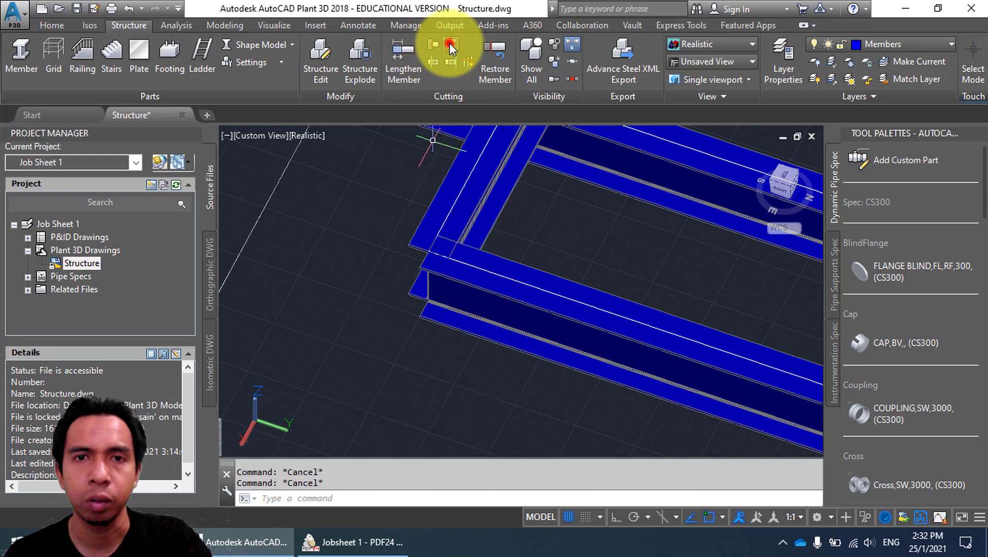
Miter the small frame's free outer corner where its two short beams overlap.
{"action": "left_click", "coordinate": [450, 45]}
{"action": "left_click", "coordinate": [442, 199]}
{"action": "left_click", "coordinate": [462, 281]}
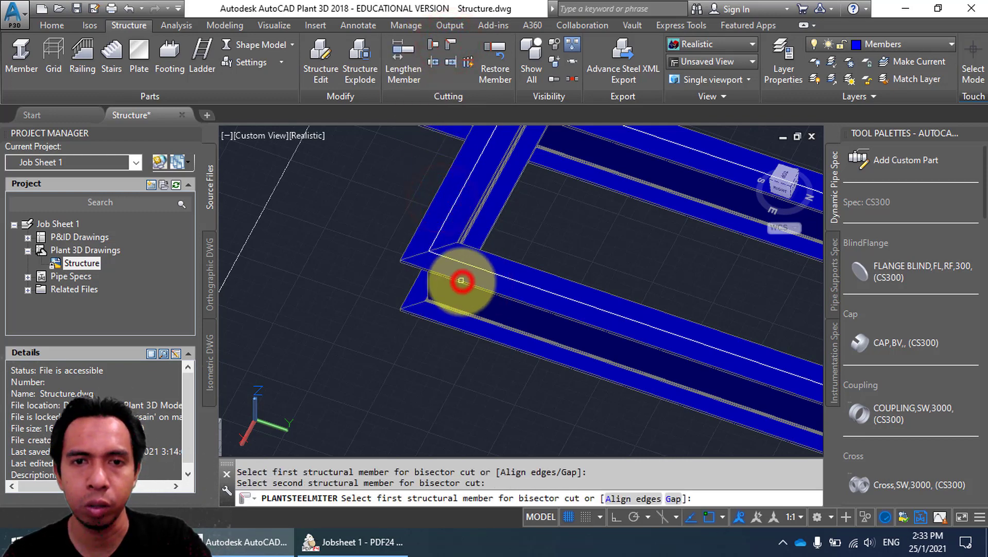
Examine the intermediate-level beams and their joints with the columns from several sides of the structure.
{"action": "key", "text": "Escape"}
{"action": "scroll", "coordinate": [482, 269], "scroll_direction": "down", "scroll_amount": 5}
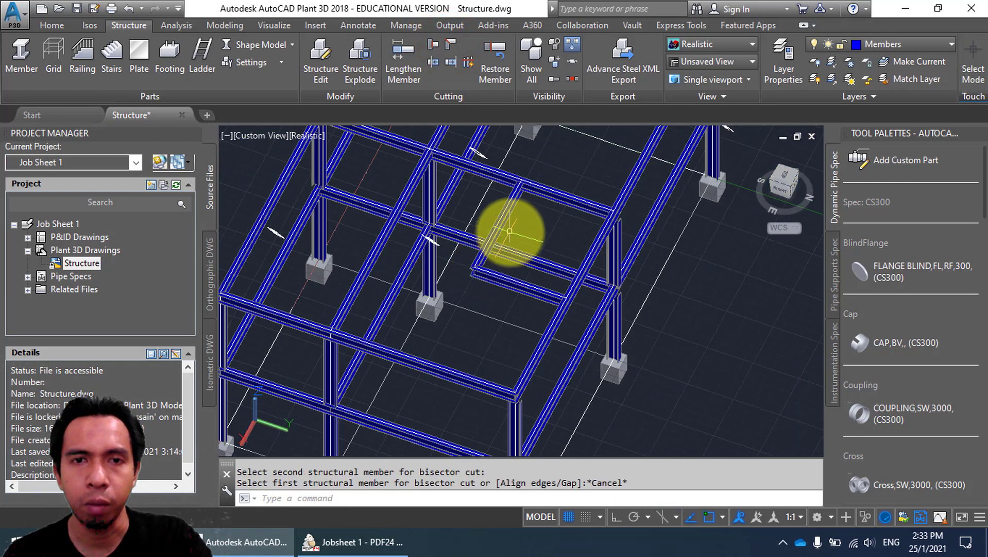
{"action": "middle_click_drag", "start_coordinate": [509, 231], "coordinate": [588, 290], "text": "shift"}
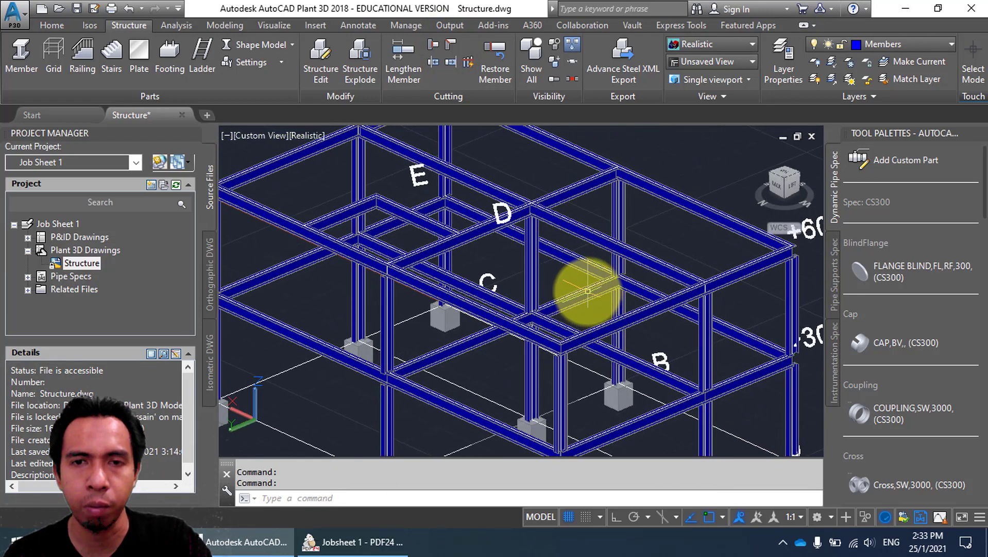
{"action": "middle_click_drag", "start_coordinate": [565, 254], "coordinate": [564, 253], "text": "shift"}
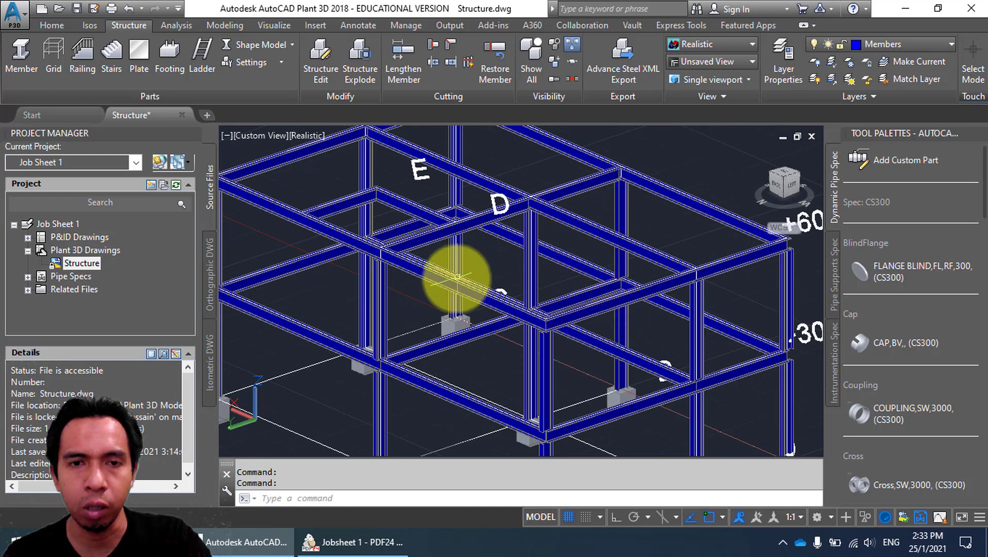
{"action": "middle_click_drag", "start_coordinate": [360, 216], "coordinate": [421, 265], "text": "shift"}
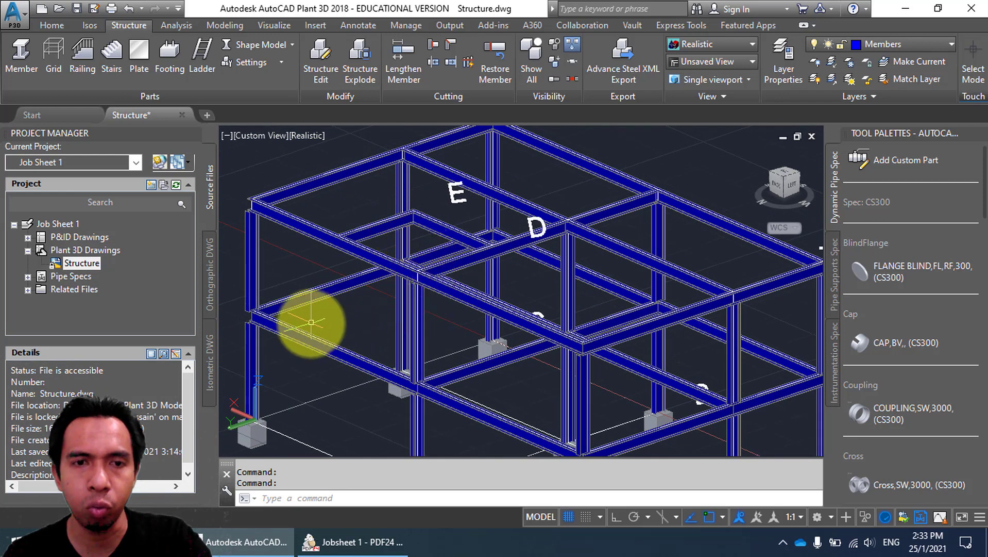
{"action": "left_click", "coordinate": [290, 322]}
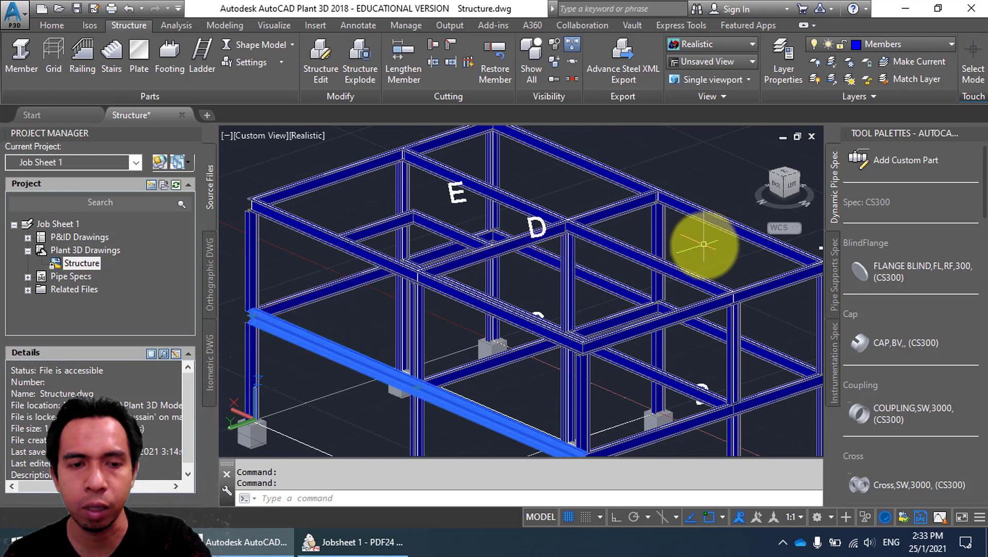
{"action": "key", "text": "Escape"}
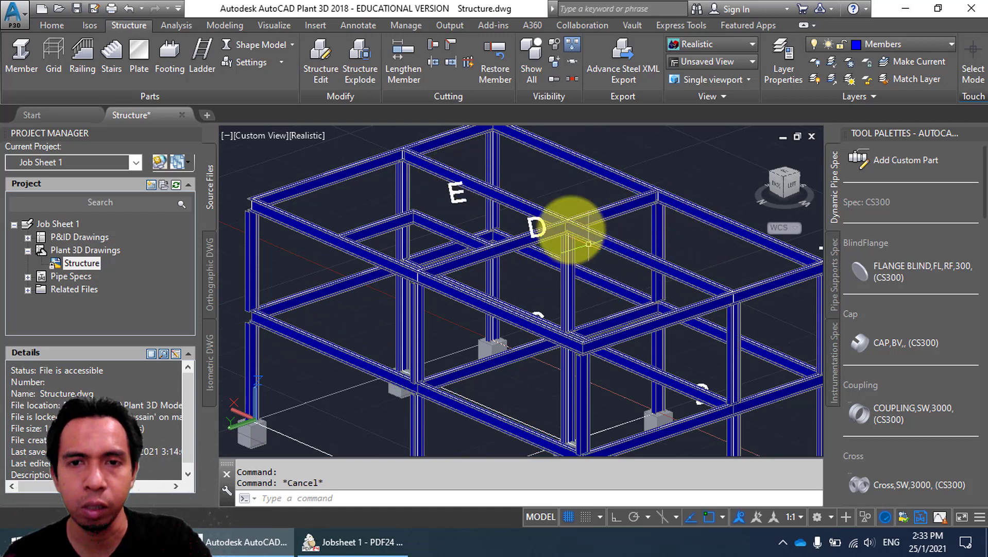
{"action": "middle_click_drag", "start_coordinate": [547, 305], "coordinate": [556, 275]}
{"action": "middle_click_drag", "start_coordinate": [548, 295], "coordinate": [567, 282], "text": "shift"}
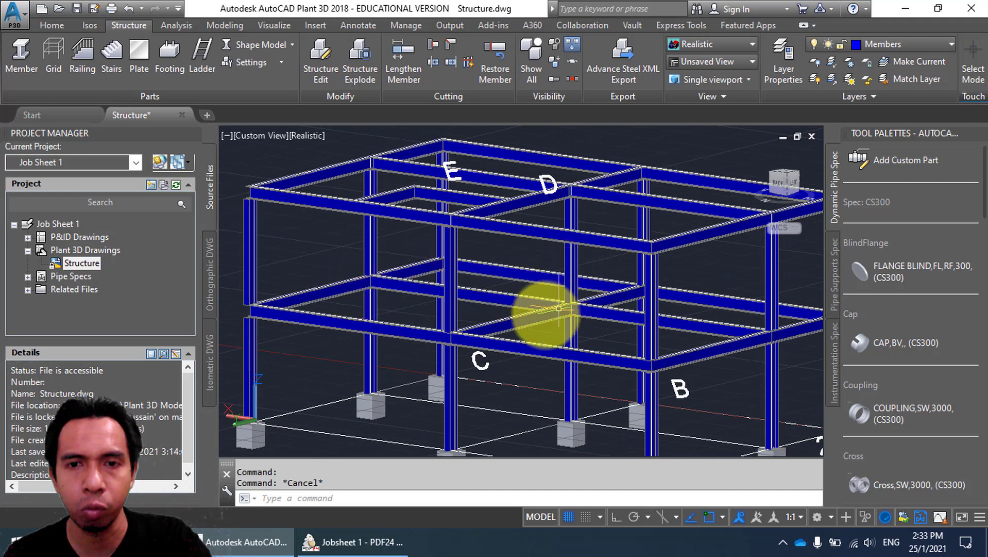
{"action": "left_click", "coordinate": [542, 317]}
{"action": "key", "text": "Escape"}
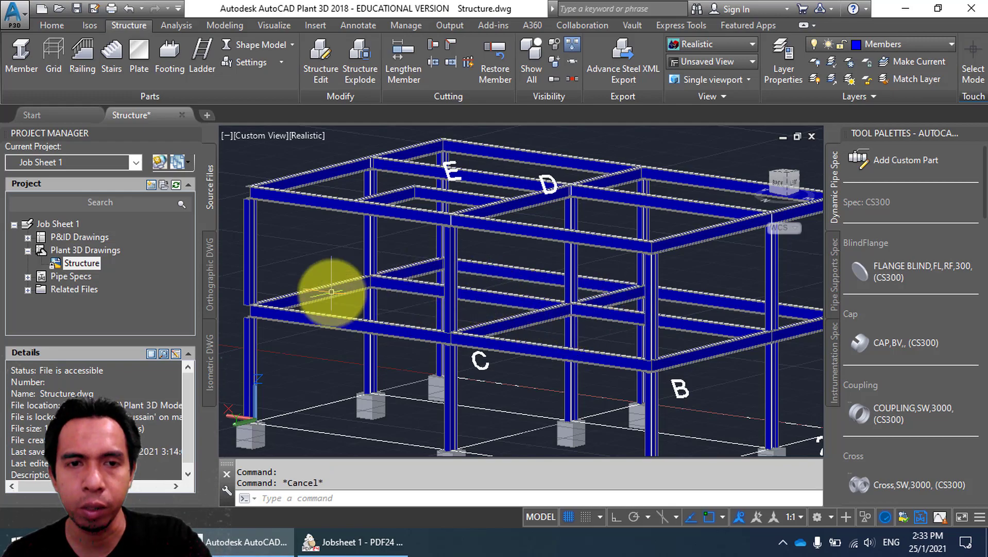
{"action": "middle_click_drag", "start_coordinate": [332, 292], "coordinate": [429, 333], "text": "shift"}
{"action": "scroll", "coordinate": [429, 335], "scroll_direction": "up", "scroll_amount": 3}
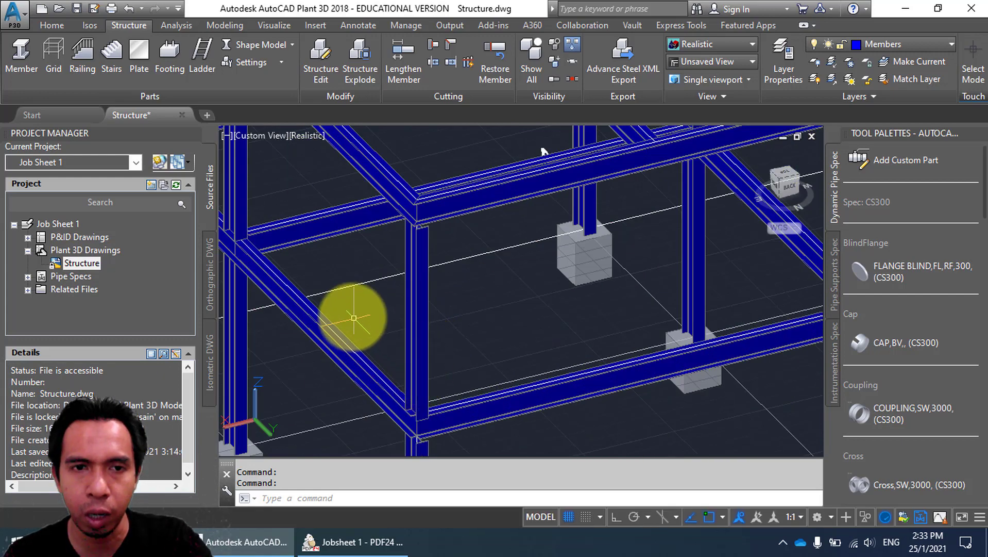
{"action": "middle_click_drag", "start_coordinate": [353, 317], "coordinate": [421, 357]}
{"action": "scroll", "coordinate": [489, 268], "scroll_direction": "down", "scroll_amount": 2}
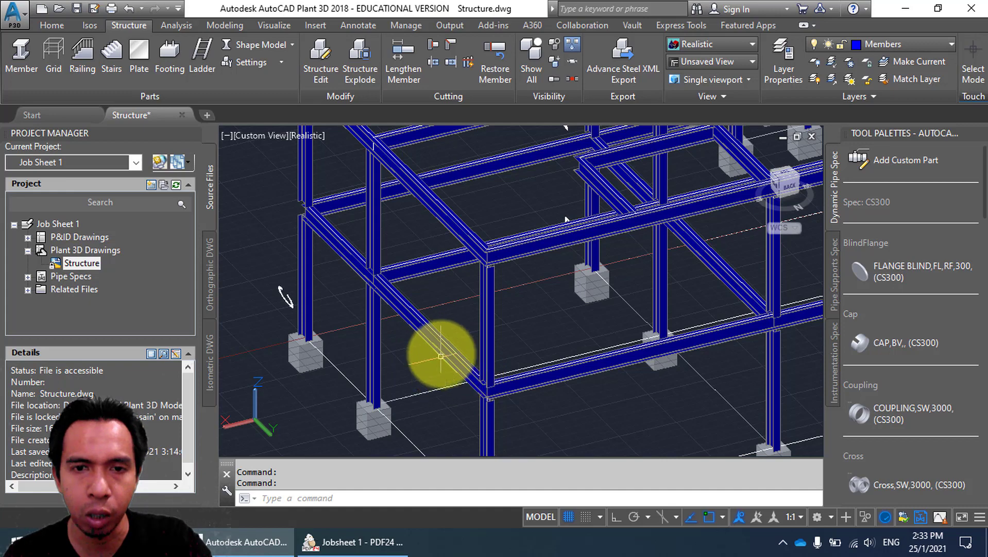
{"action": "scroll", "coordinate": [441, 344], "scroll_direction": "down", "scroll_amount": 2}
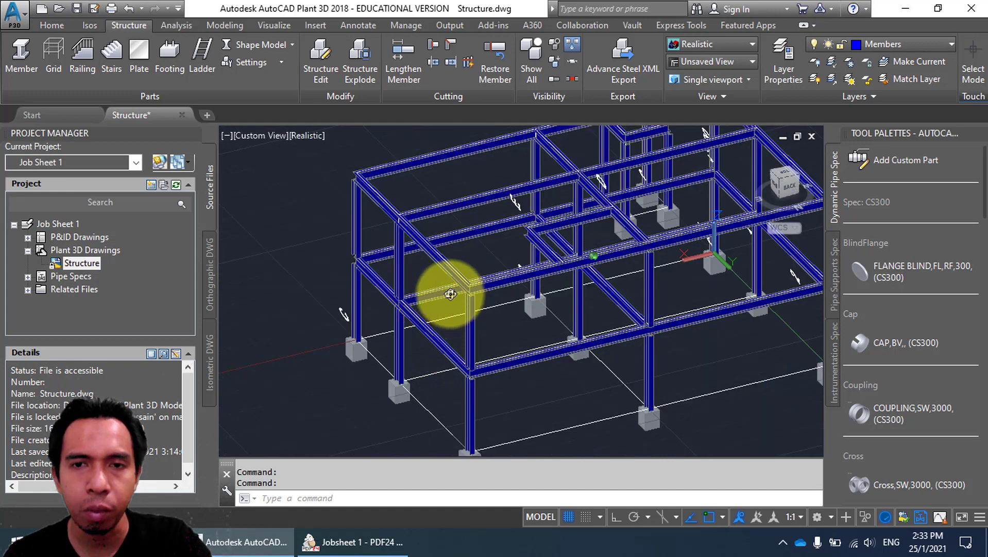
{"action": "middle_click_drag", "start_coordinate": [450, 294], "coordinate": [369, 283], "text": "shift"}
{"action": "scroll", "coordinate": [507, 302], "scroll_direction": "up", "scroll_amount": 3}
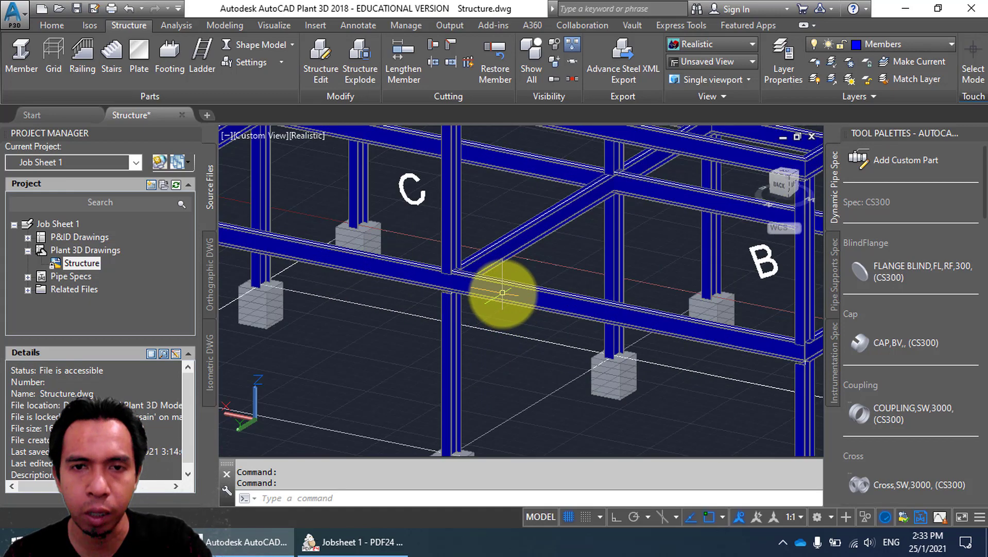
{"action": "scroll", "coordinate": [519, 292], "scroll_direction": "down", "scroll_amount": 2}
Delete all six intermediate-level beams at +3000 of the main structure, both the long beams and the cross beams.
{"action": "left_click", "coordinate": [515, 293]}
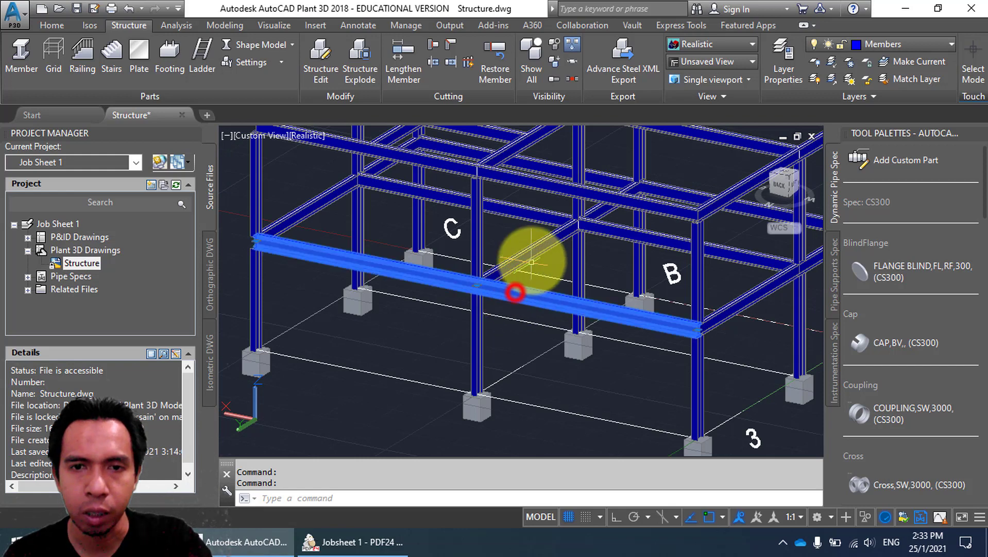
{"action": "left_click", "coordinate": [644, 235]}
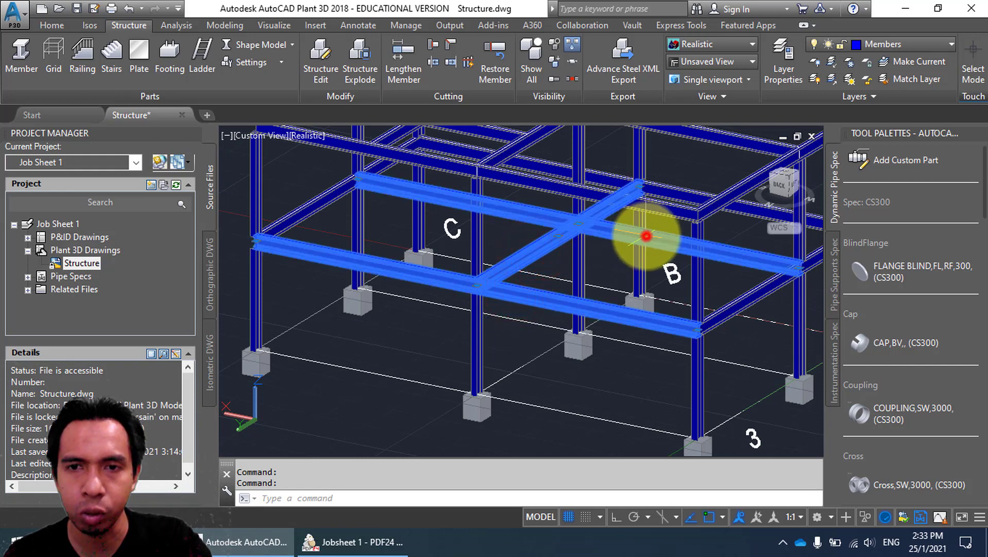
{"action": "left_click", "coordinate": [750, 299]}
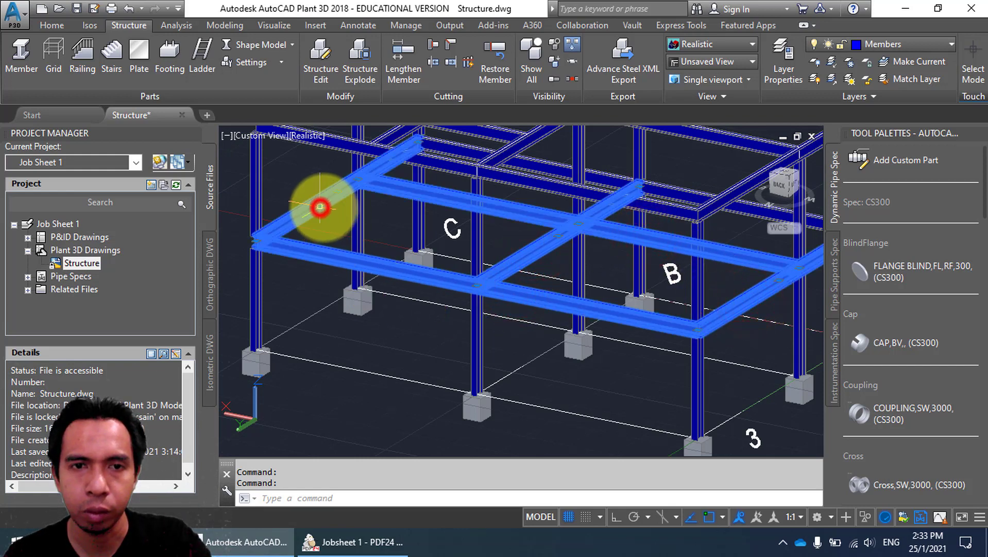
{"action": "middle_click_drag", "start_coordinate": [408, 220], "coordinate": [485, 238], "text": "shift"}
{"action": "left_click", "coordinate": [648, 233]}
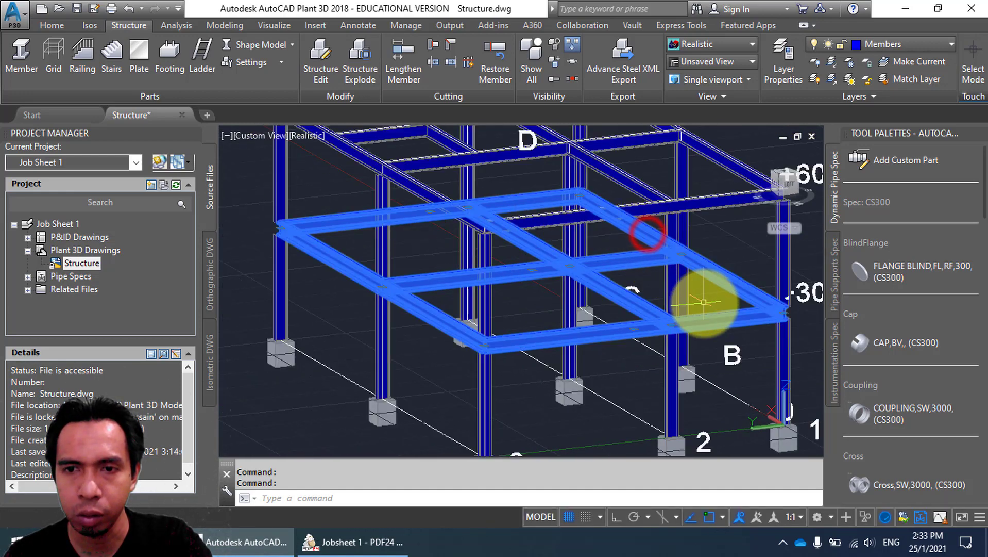
{"action": "key", "text": "Delete"}
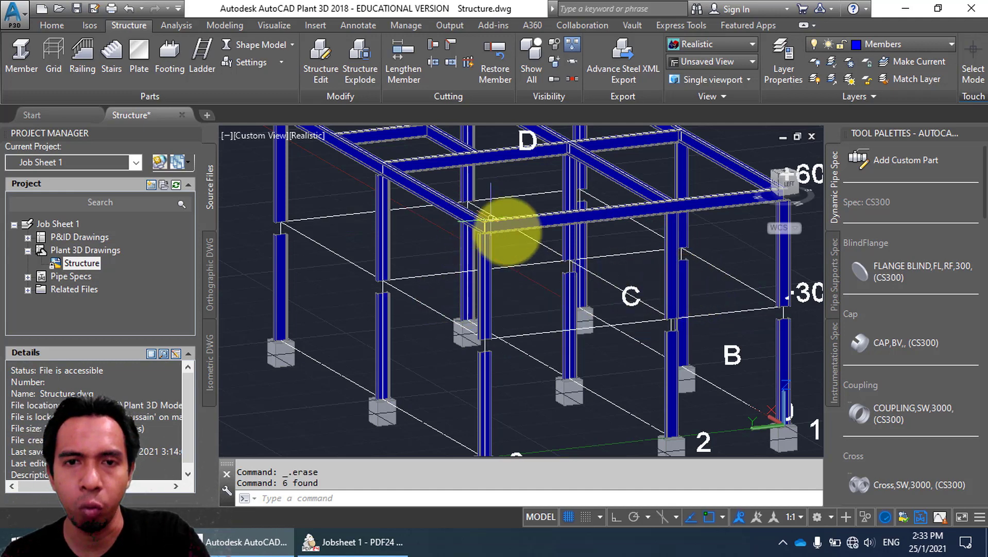
{"action": "middle_click_drag", "start_coordinate": [482, 214], "coordinate": [433, 294]}
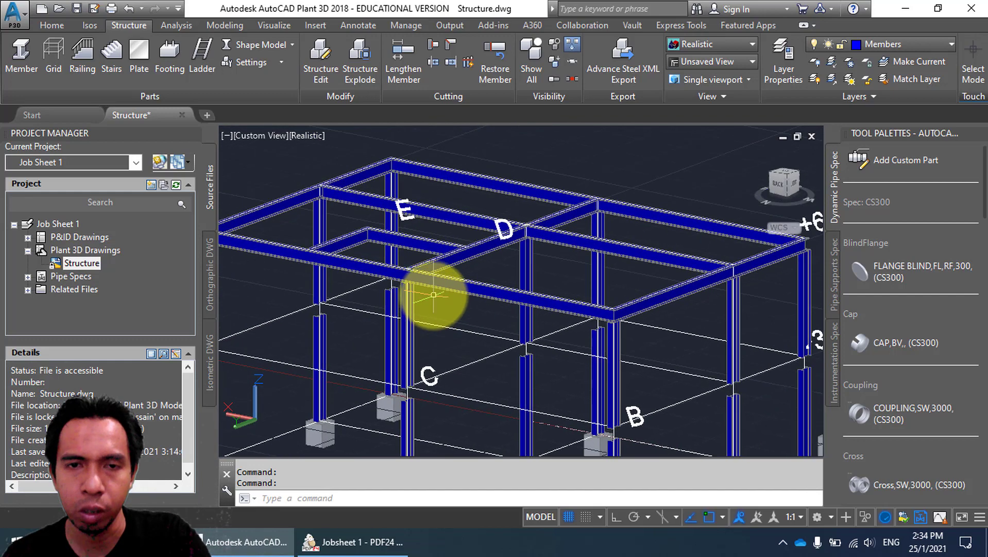
{"action": "scroll", "coordinate": [518, 276], "scroll_direction": "down", "scroll_amount": 4}
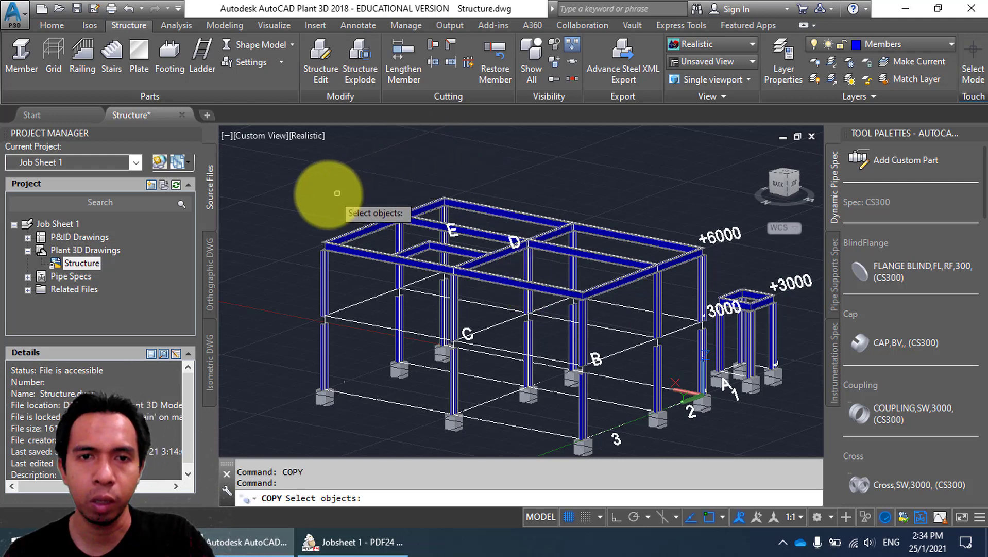
{"action": "left_click", "coordinate": [312, 172]}
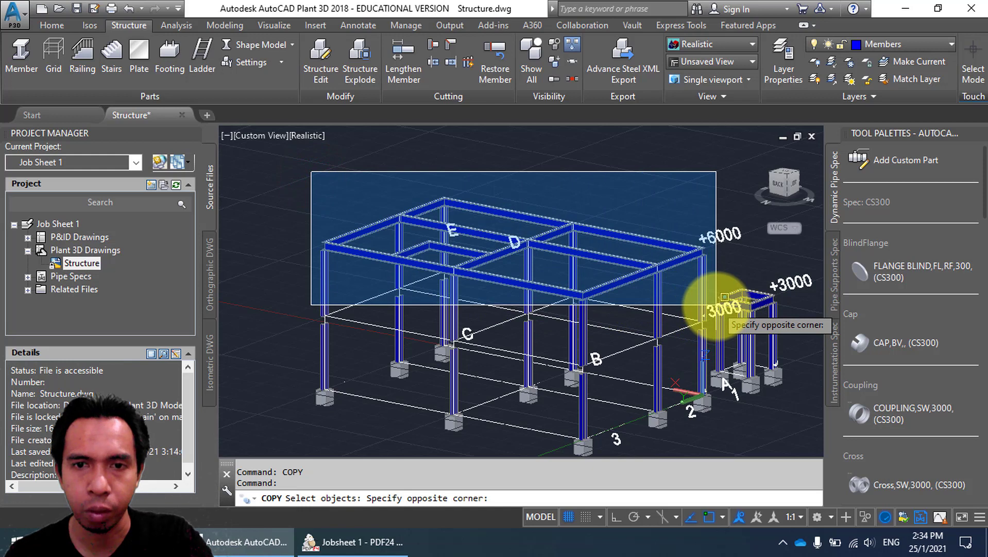
{"action": "left_click", "coordinate": [724, 295]}
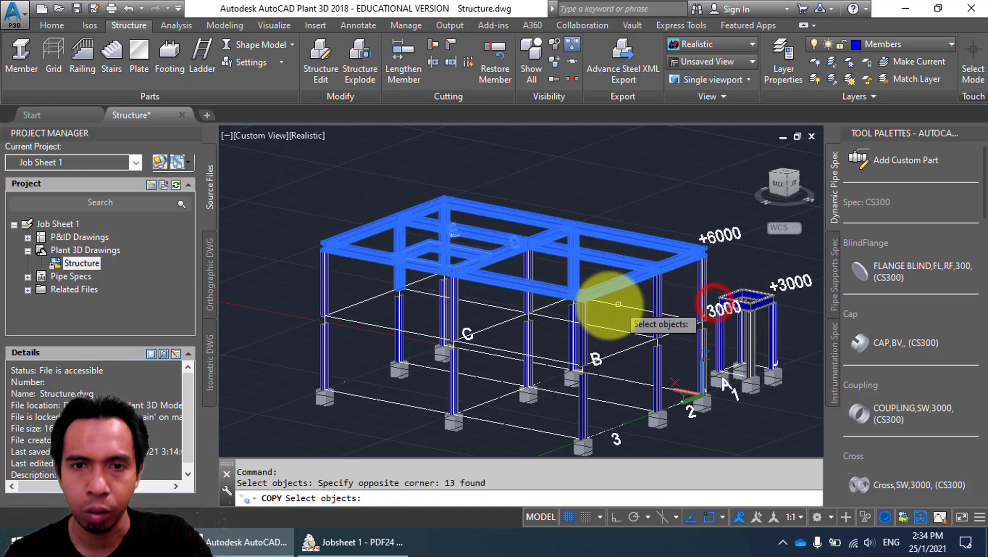
{"action": "scroll", "coordinate": [457, 268], "scroll_direction": "up", "scroll_amount": 3}
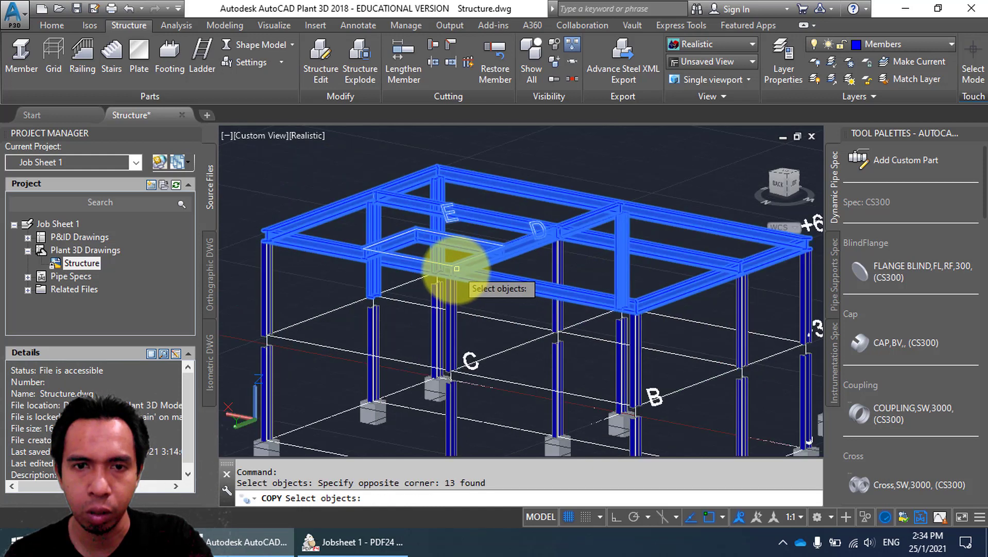
{"action": "left_click", "coordinate": [372, 282], "text": "shift"}
{"action": "scroll", "coordinate": [453, 249], "scroll_direction": "up", "scroll_amount": 2}
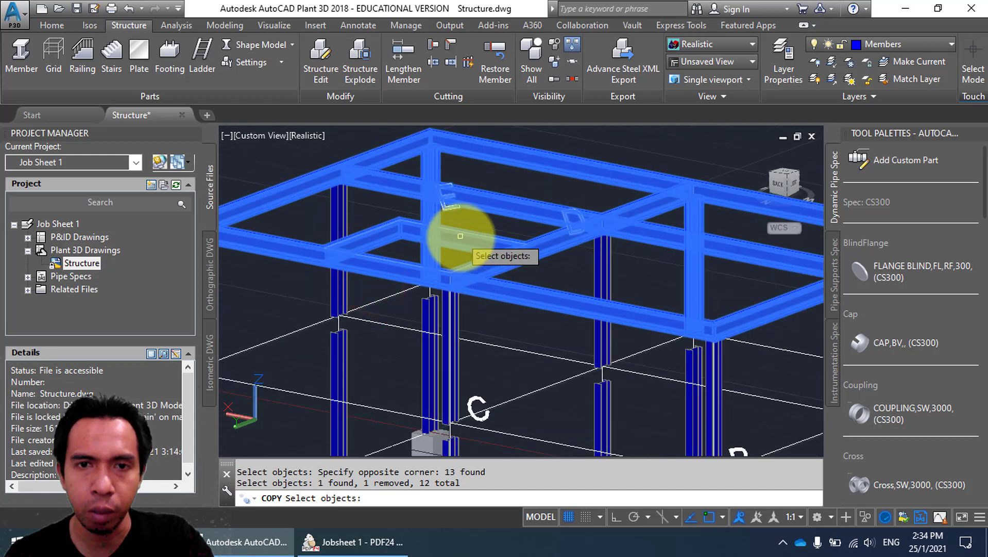
{"action": "left_click", "coordinate": [461, 233], "text": "shift"}
{"action": "left_click", "coordinate": [380, 237], "text": "shift"}
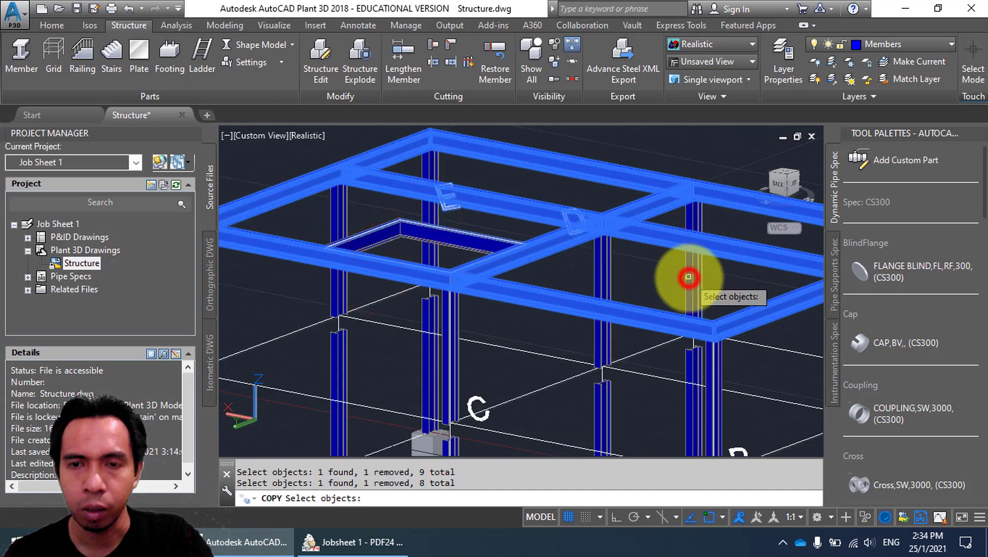
{"action": "scroll", "coordinate": [689, 277], "scroll_direction": "down", "scroll_amount": 3}
{"action": "middle_click_drag", "start_coordinate": [684, 254], "coordinate": [599, 262]}
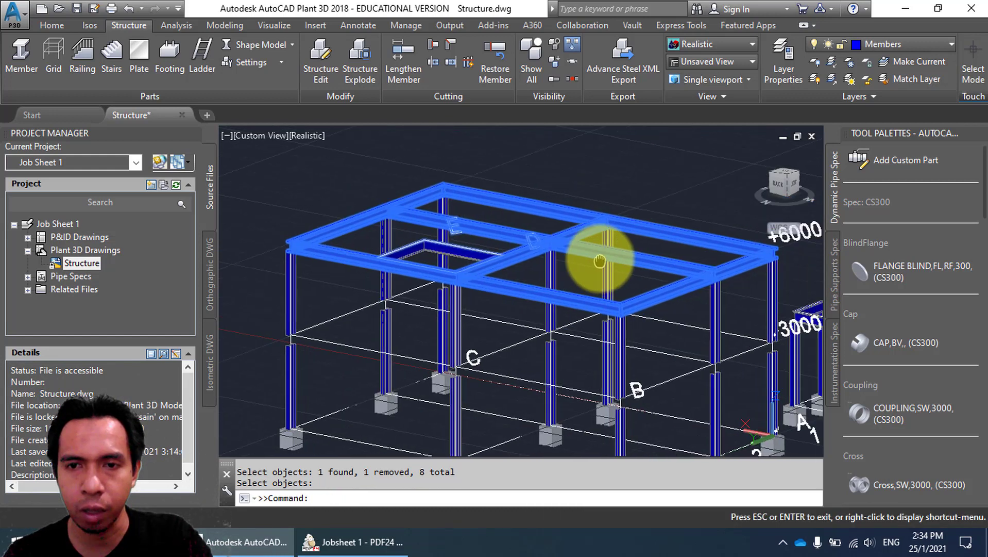
{"action": "key", "text": "Escape"}
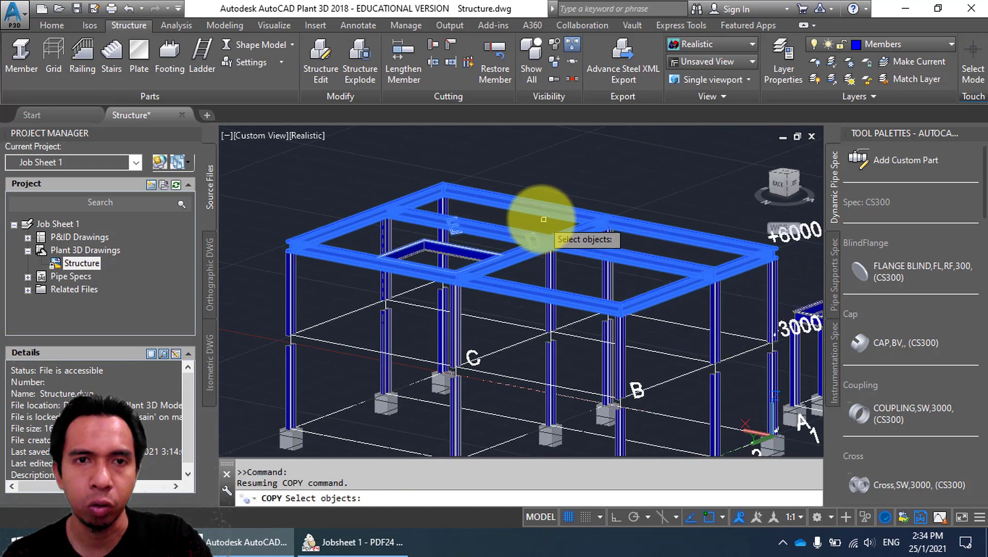
Switch the representation of the structural members to Line Model.
{"action": "left_click", "coordinate": [264, 38]}
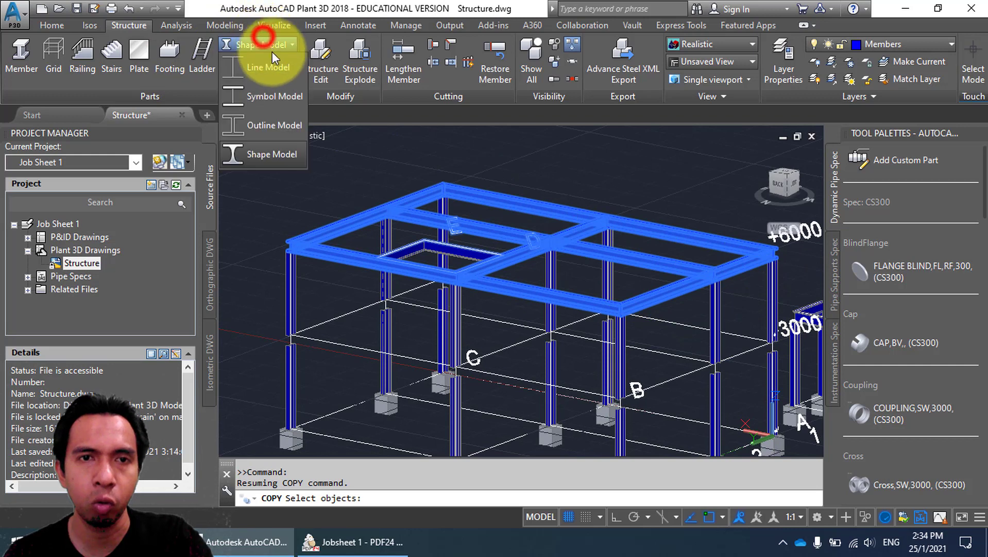
{"action": "left_click", "coordinate": [275, 66]}
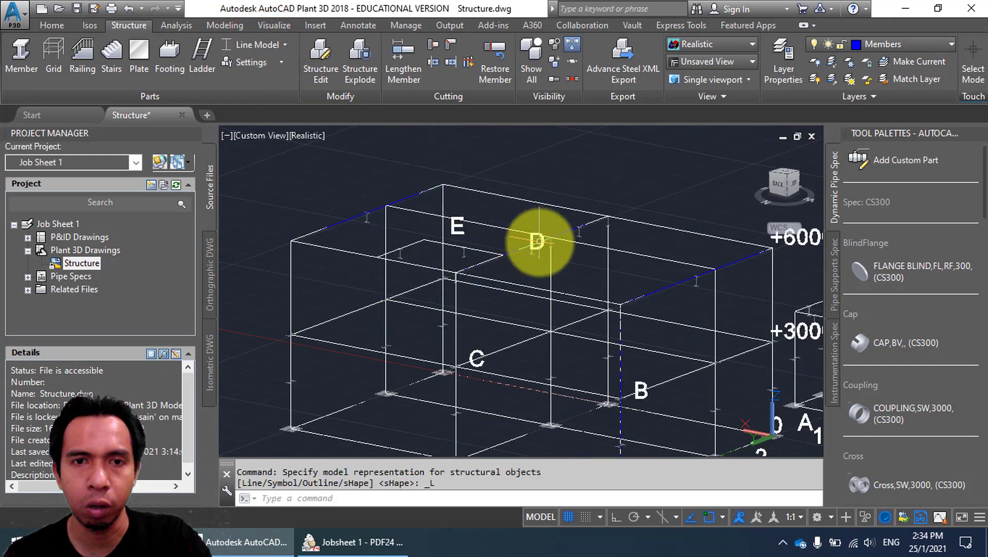
{"action": "middle_click_drag", "start_coordinate": [575, 242], "coordinate": [578, 225], "text": "shift"}
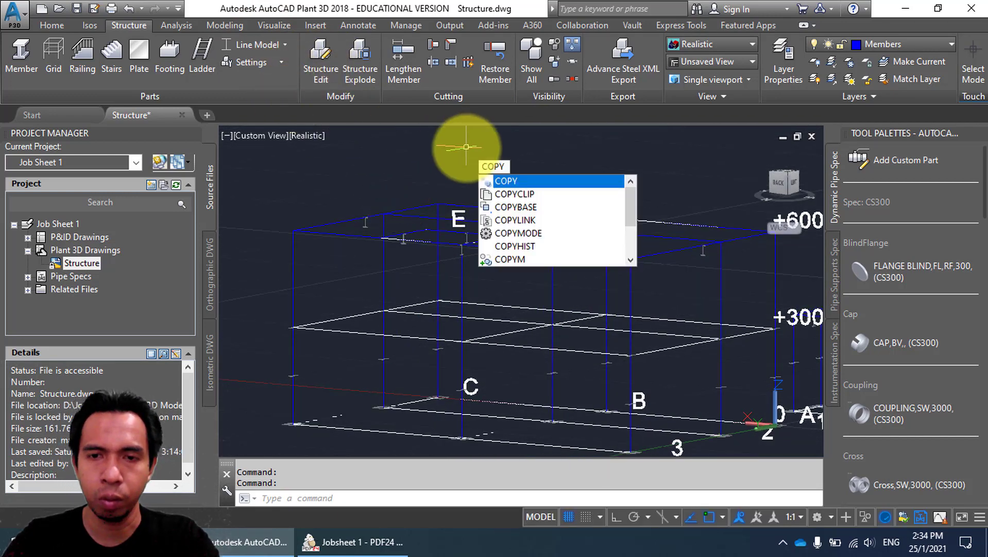
Start copying the main structure's roof beams at +6000, leaving the two short beams of the small inner frame out of the selection.
{"action": "key", "text": "Return"}
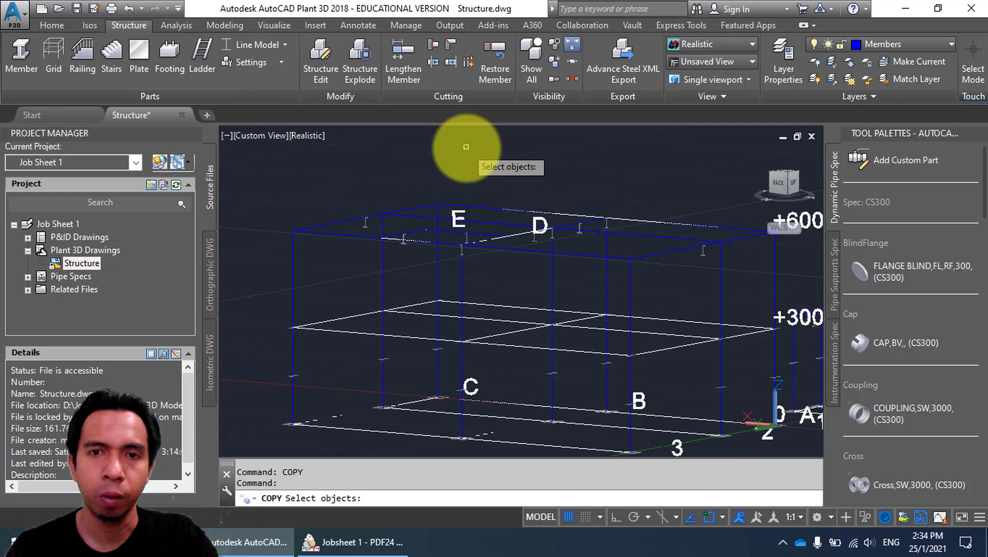
{"action": "left_click", "coordinate": [278, 155]}
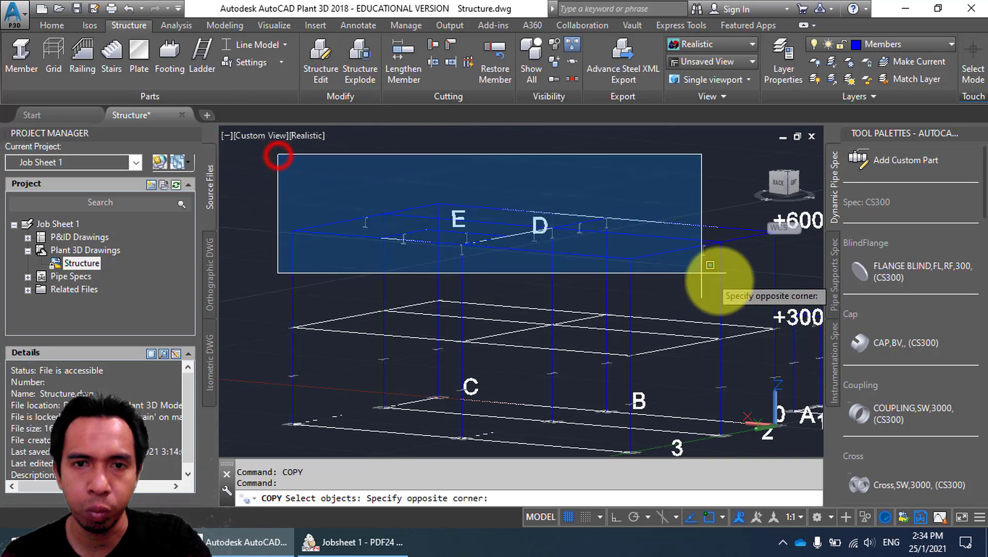
{"action": "left_click", "coordinate": [789, 267]}
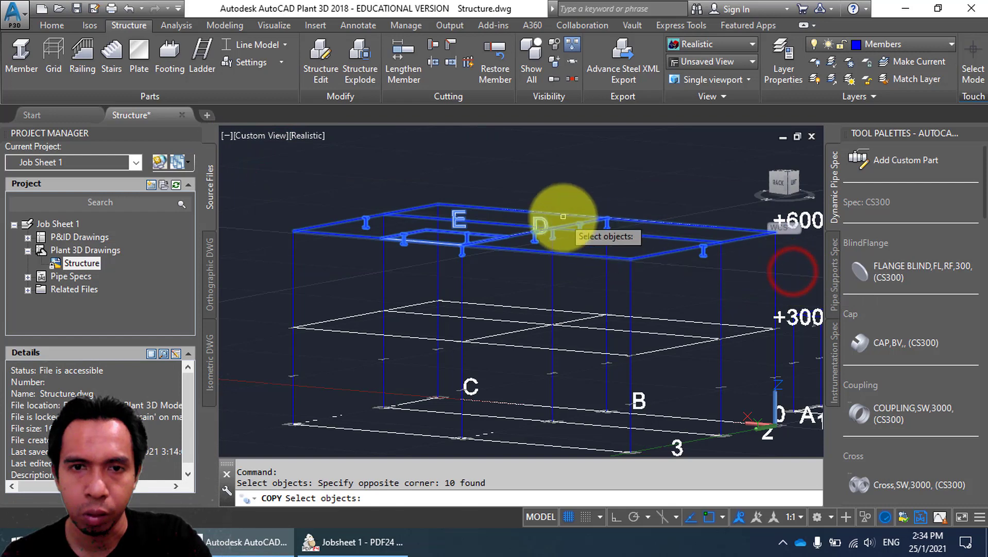
{"action": "scroll", "coordinate": [441, 195], "scroll_direction": "up", "scroll_amount": 3}
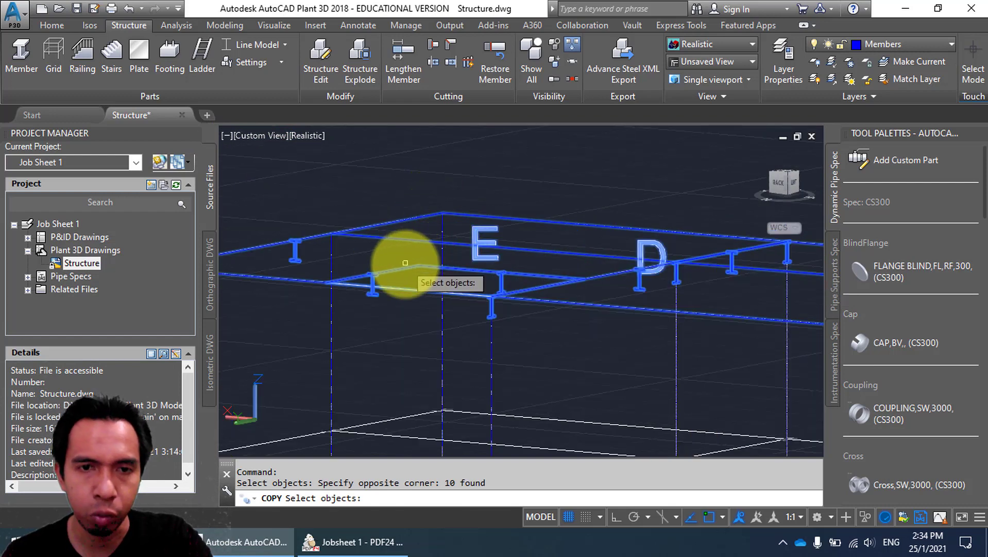
{"action": "left_click", "coordinate": [375, 279]}
{"action": "left_click", "coordinate": [375, 272]}
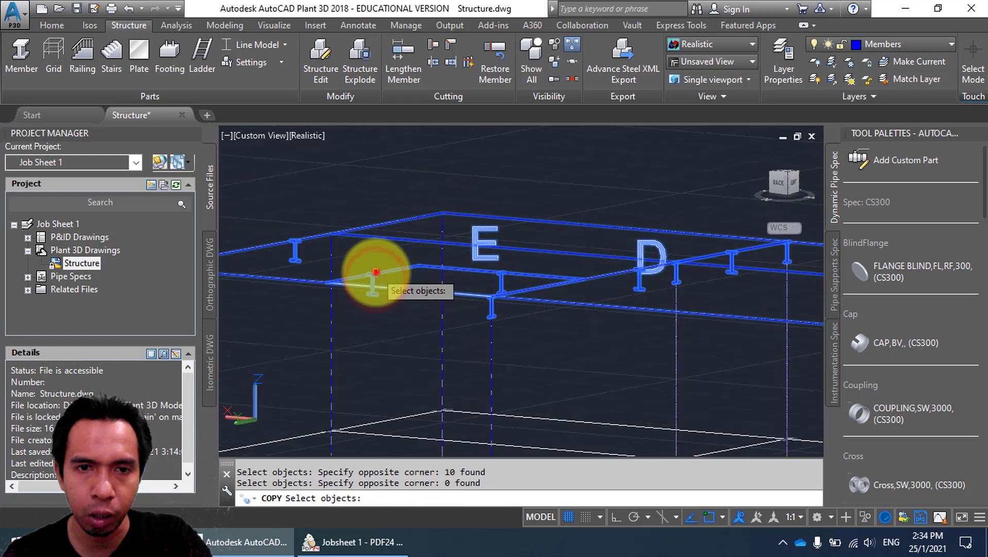
{"action": "left_click", "coordinate": [371, 275], "text": "shift"}
{"action": "left_click", "coordinate": [503, 277], "text": "shift"}
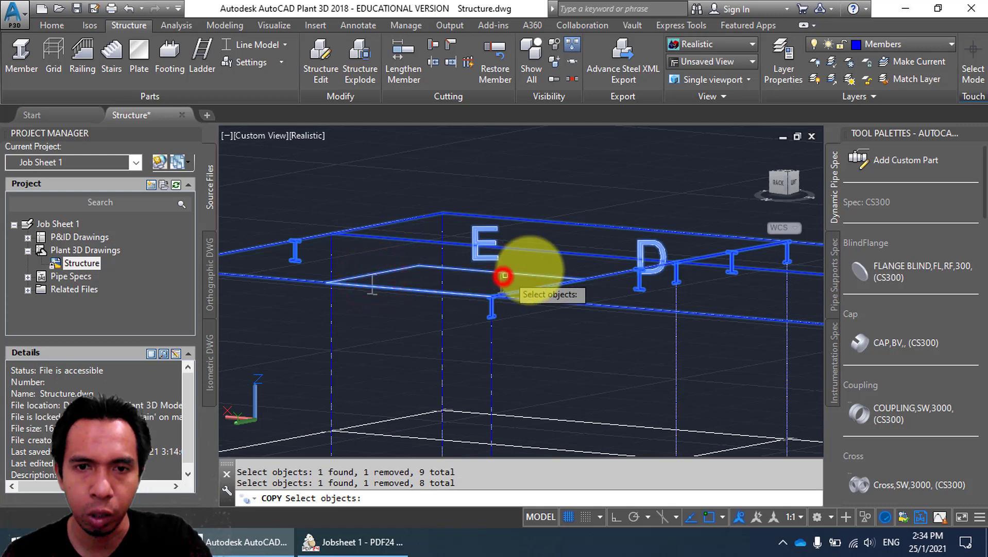
{"action": "scroll", "coordinate": [550, 254], "scroll_direction": "down", "scroll_amount": 2}
{"action": "scroll", "coordinate": [547, 255], "scroll_direction": "down", "scroll_amount": 3}
{"action": "middle_click_drag", "start_coordinate": [545, 256], "coordinate": [525, 243], "text": "shift"}
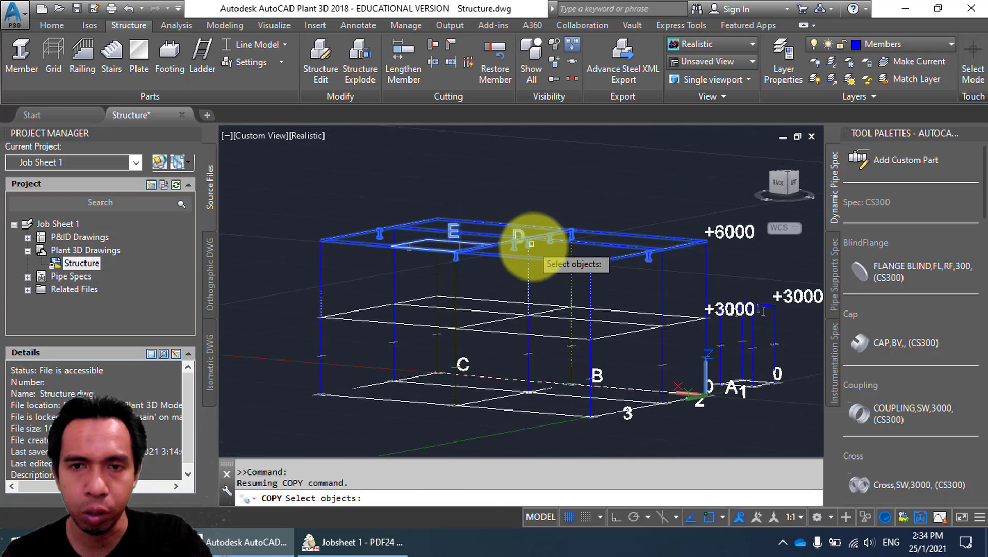
{"action": "key", "text": "Return"}
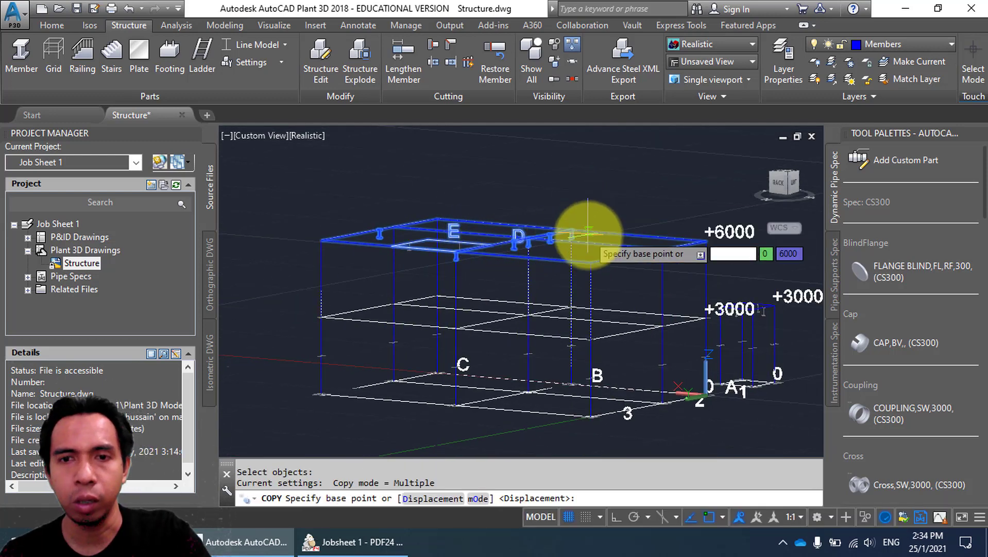
Place the copy on the +3000 level, from the outer roof corner at grid line 3 to the grid corner directly below.
{"action": "scroll", "coordinate": [590, 242], "scroll_direction": "up", "scroll_amount": 4}
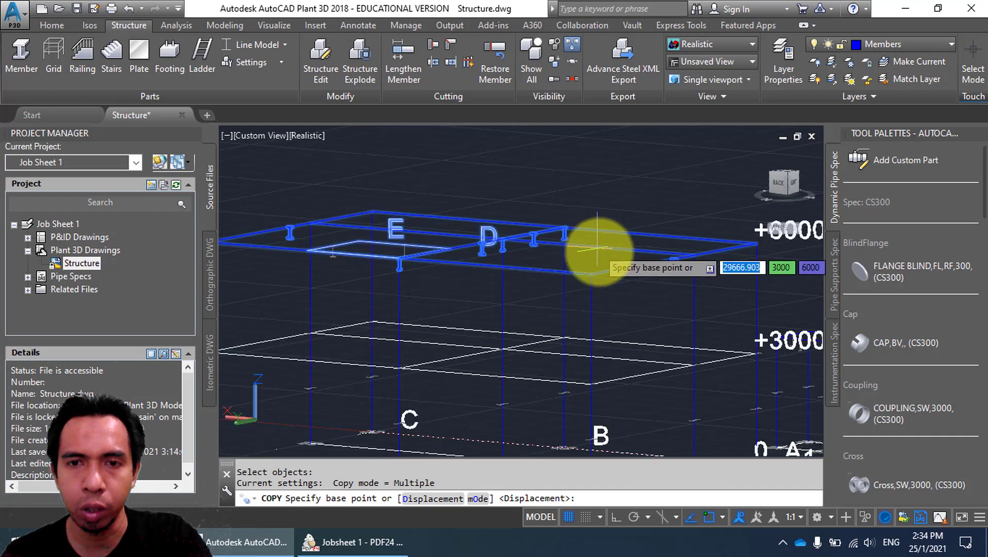
{"action": "left_click", "coordinate": [588, 283]}
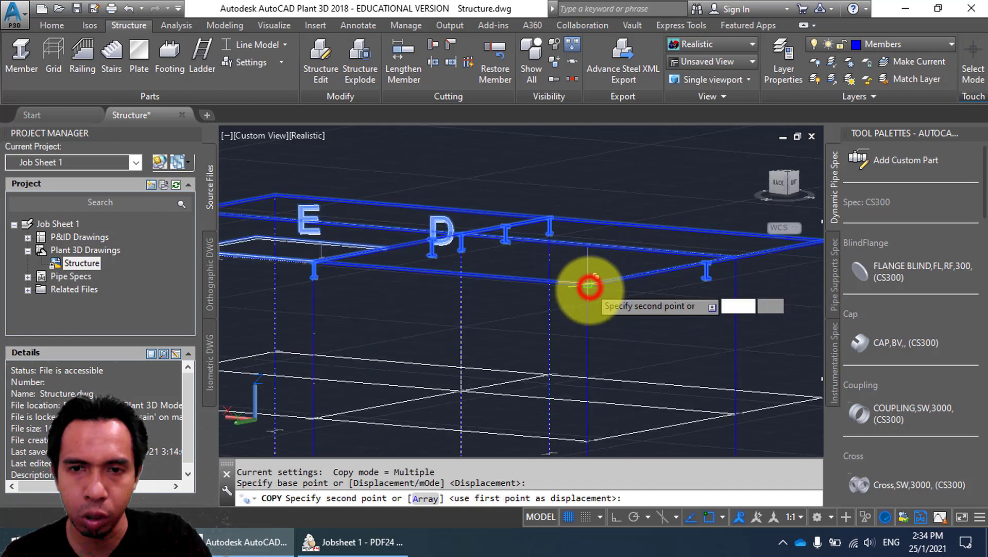
{"action": "scroll", "coordinate": [602, 316], "scroll_direction": "down", "scroll_amount": 3}
{"action": "middle_click_drag", "start_coordinate": [602, 315], "coordinate": [623, 292], "text": "shift"}
{"action": "scroll", "coordinate": [623, 291], "scroll_direction": "up", "scroll_amount": 5}
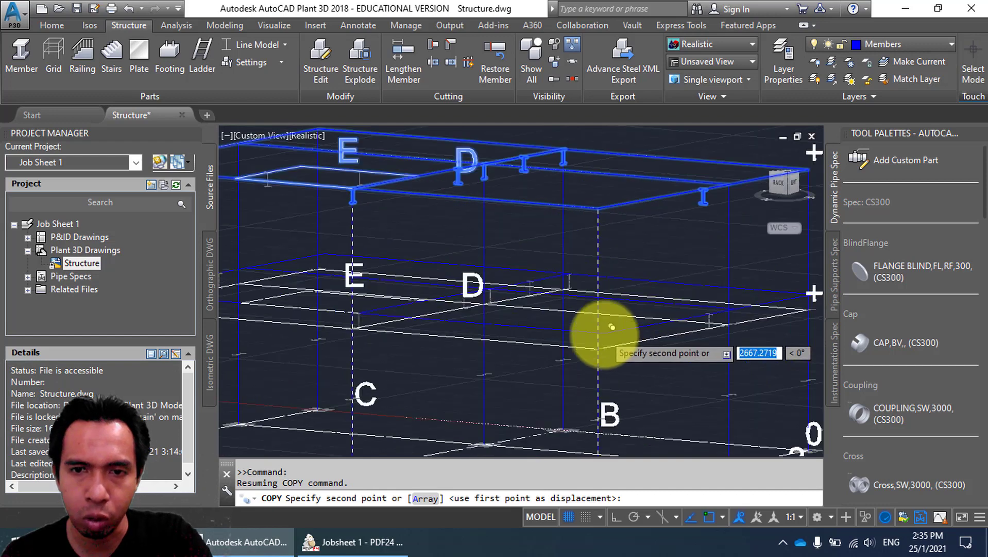
{"action": "scroll", "coordinate": [601, 339], "scroll_direction": "down", "scroll_amount": 1}
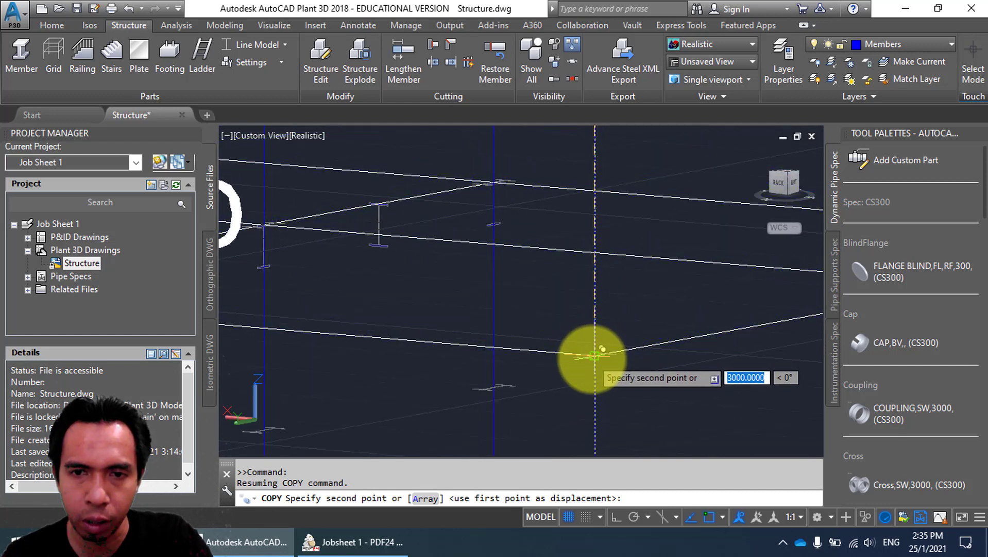
{"action": "left_click", "coordinate": [593, 357]}
{"action": "scroll", "coordinate": [600, 330], "scroll_direction": "down", "scroll_amount": 6}
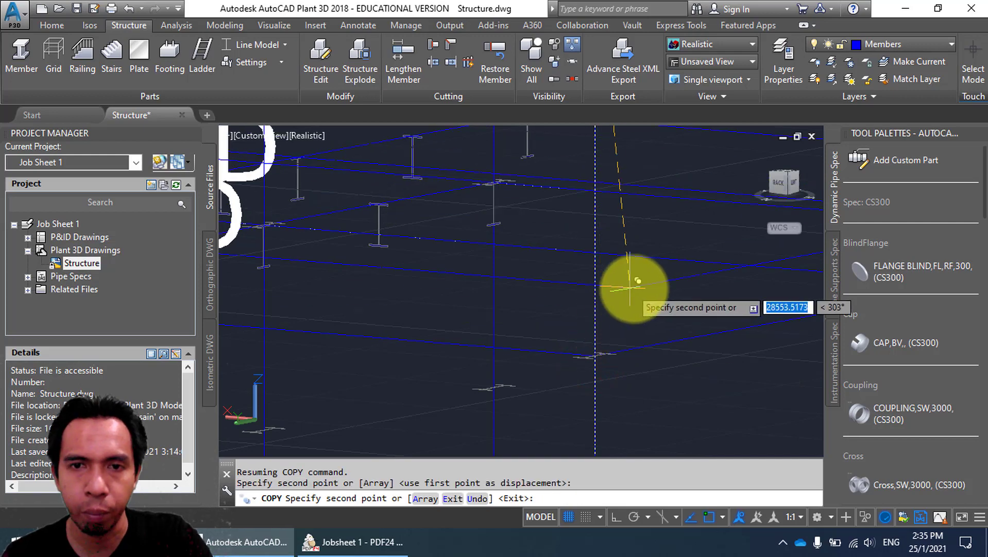
{"action": "scroll", "coordinate": [594, 291], "scroll_direction": "up", "scroll_amount": 3}
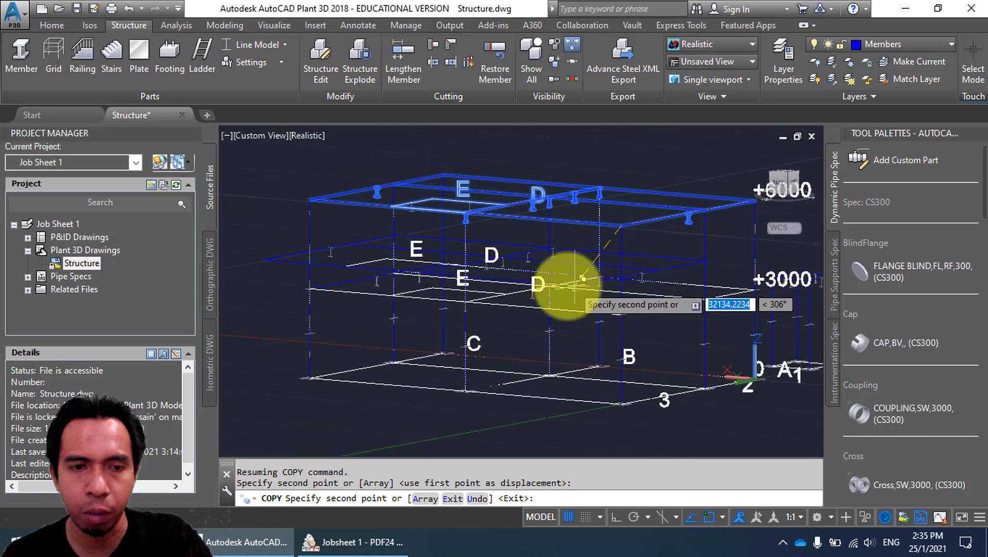
{"action": "key", "text": "Escape"}
Switch the representation of the structural members to Shape Model.
{"action": "middle_click_drag", "start_coordinate": [579, 284], "coordinate": [547, 302], "text": "shift"}
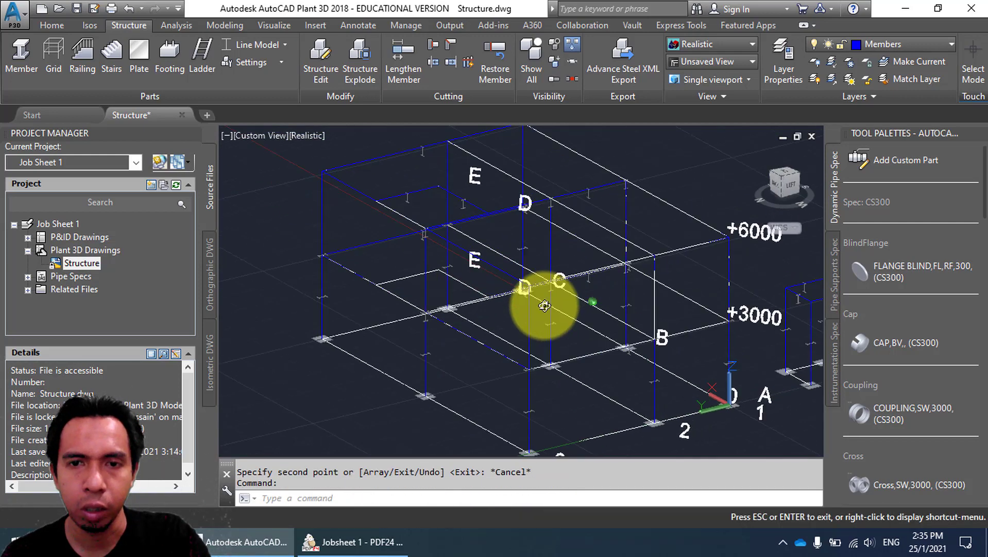
{"action": "middle_click_drag", "start_coordinate": [408, 243], "coordinate": [401, 238], "text": "shift"}
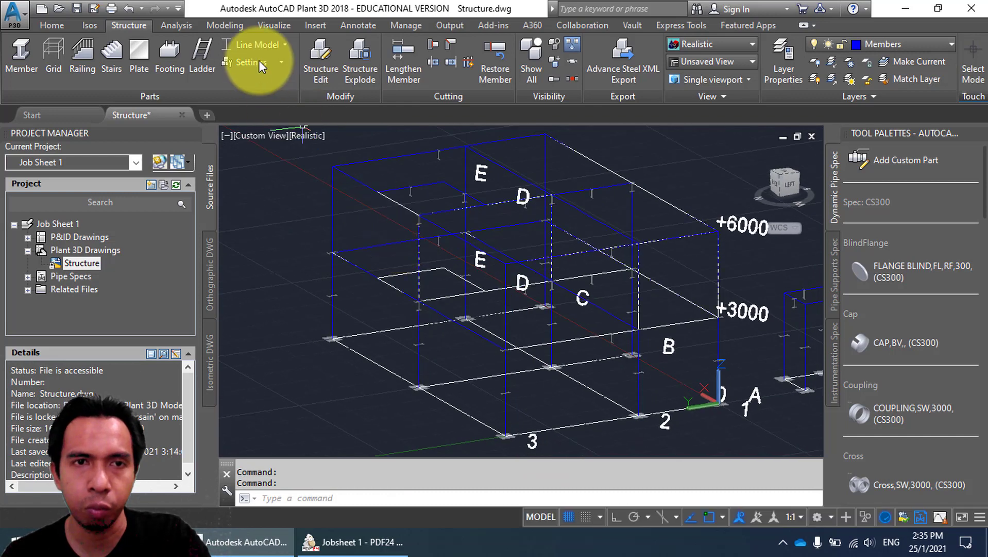
{"action": "left_click", "coordinate": [256, 41]}
{"action": "left_click", "coordinate": [271, 150]}
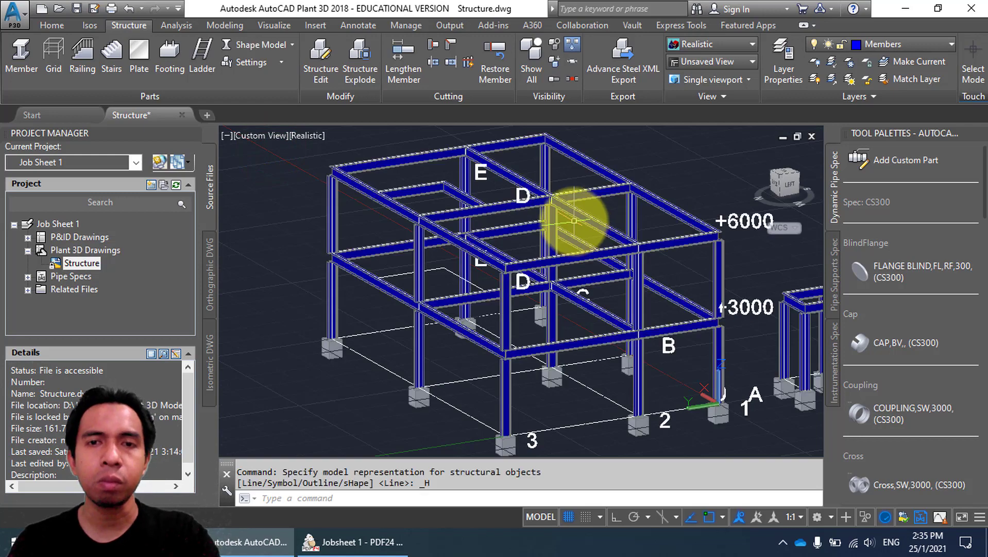
Examine the copied beams at +3000 and their joints with the columns from several sides of the main structure.
{"action": "scroll", "coordinate": [323, 255], "scroll_direction": "up", "scroll_amount": 8}
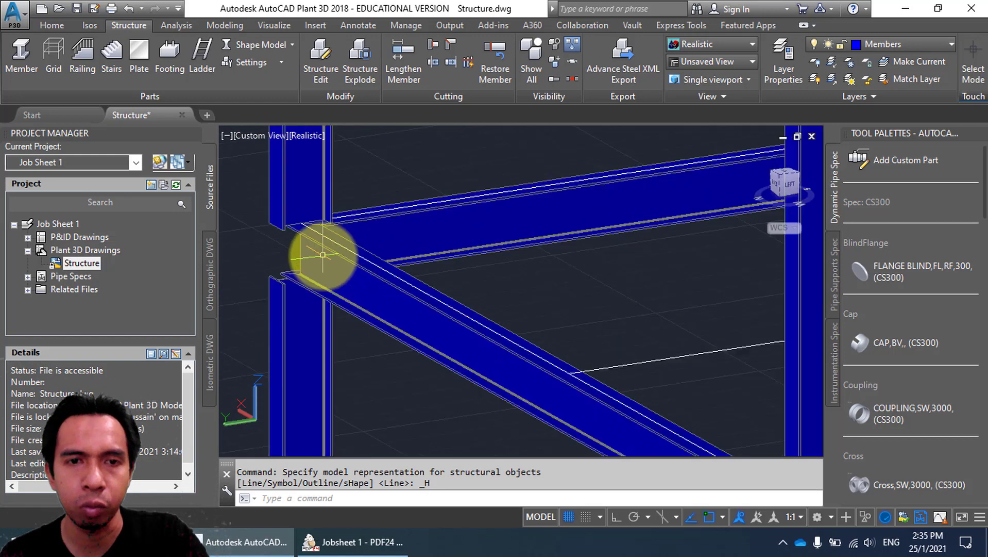
{"action": "middle_click_drag", "start_coordinate": [318, 250], "coordinate": [410, 255], "text": "shift"}
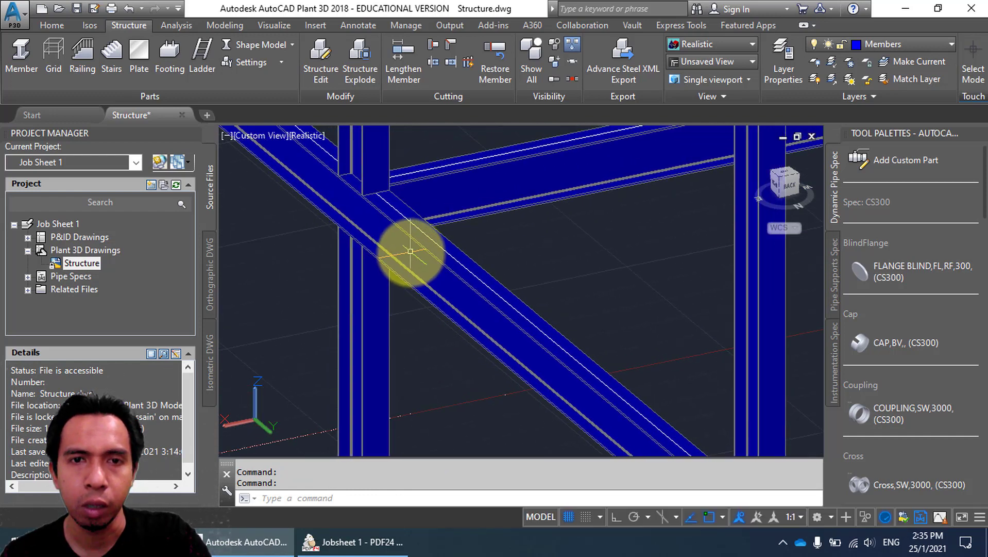
{"action": "scroll", "coordinate": [428, 252], "scroll_direction": "down", "scroll_amount": 4}
{"action": "middle_click_drag", "start_coordinate": [378, 224], "coordinate": [519, 309]}
{"action": "middle_click_drag", "start_coordinate": [633, 236], "coordinate": [565, 249]}
{"action": "scroll", "coordinate": [566, 248], "scroll_direction": "down", "scroll_amount": 2}
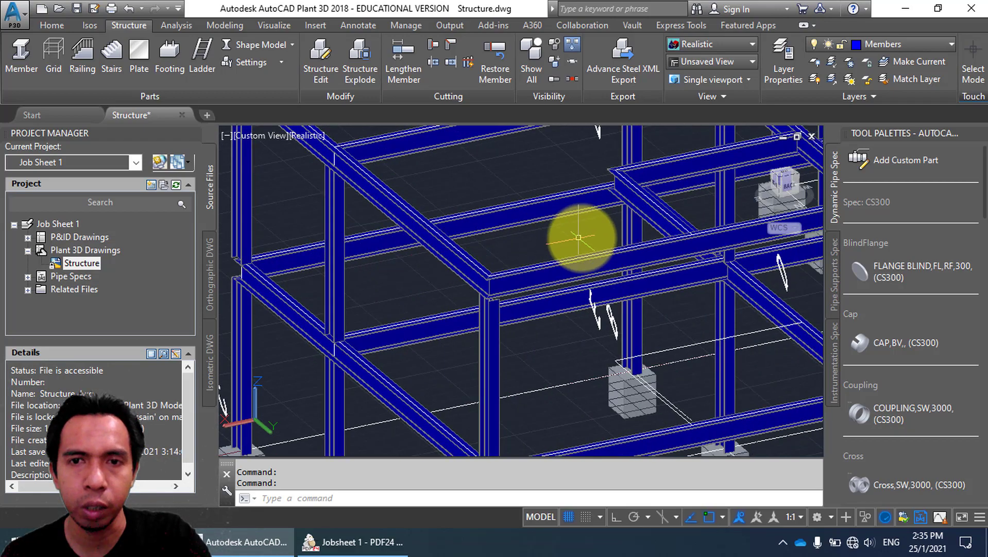
{"action": "middle_click_drag", "start_coordinate": [641, 222], "coordinate": [490, 242], "text": "shift"}
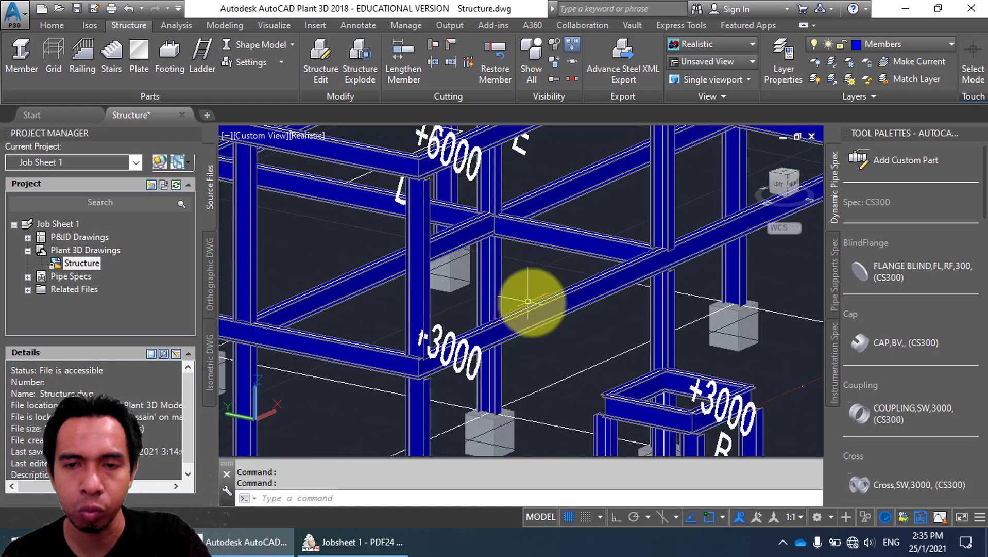
{"action": "scroll", "coordinate": [528, 301], "scroll_direction": "down", "scroll_amount": 5}
Cut one top beam of the separate small structure back to its neighbouring beam at a corner.
{"action": "scroll", "coordinate": [600, 335], "scroll_direction": "up", "scroll_amount": 6}
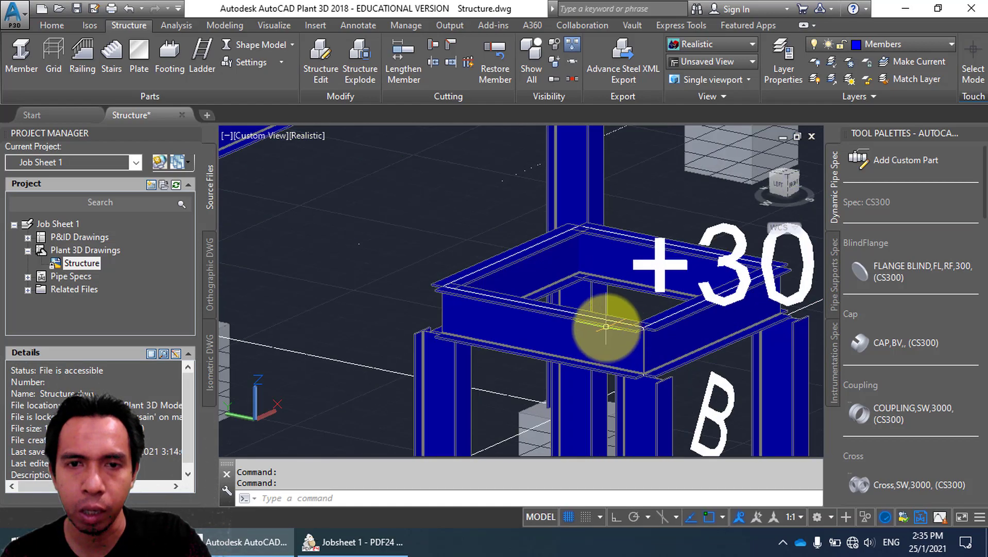
{"action": "middle_click_drag", "start_coordinate": [607, 327], "coordinate": [514, 309], "text": "shift"}
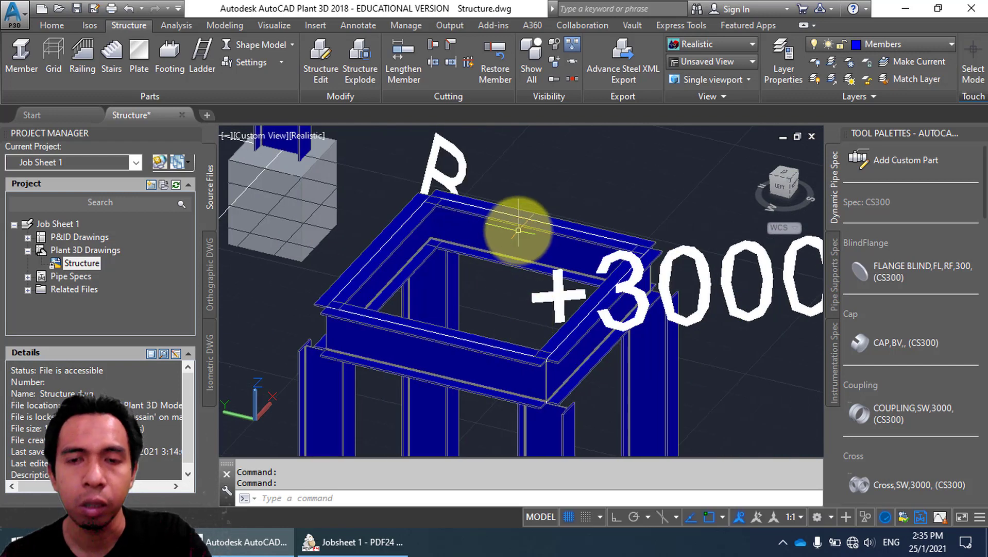
{"action": "left_click", "coordinate": [428, 41]}
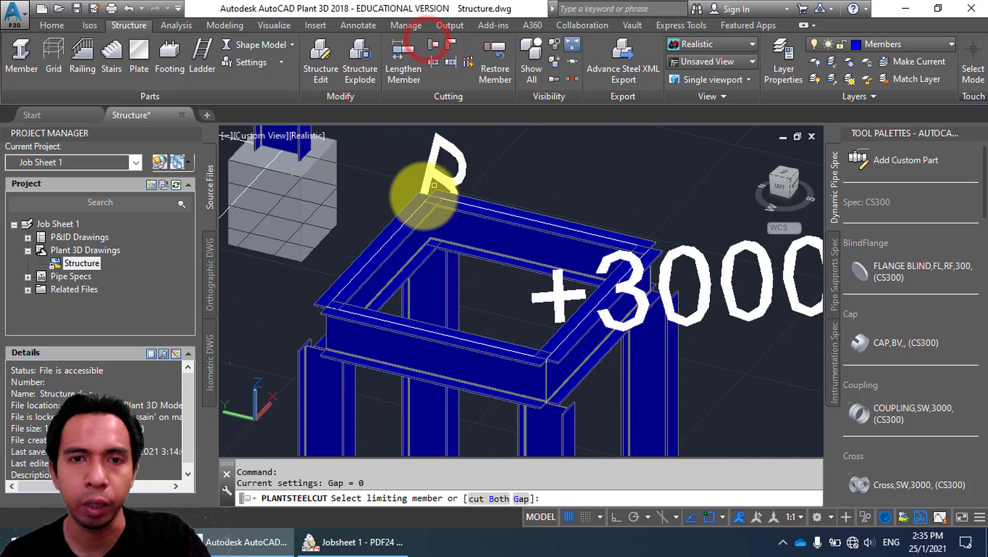
{"action": "left_click", "coordinate": [411, 230]}
{"action": "left_click", "coordinate": [475, 229]}
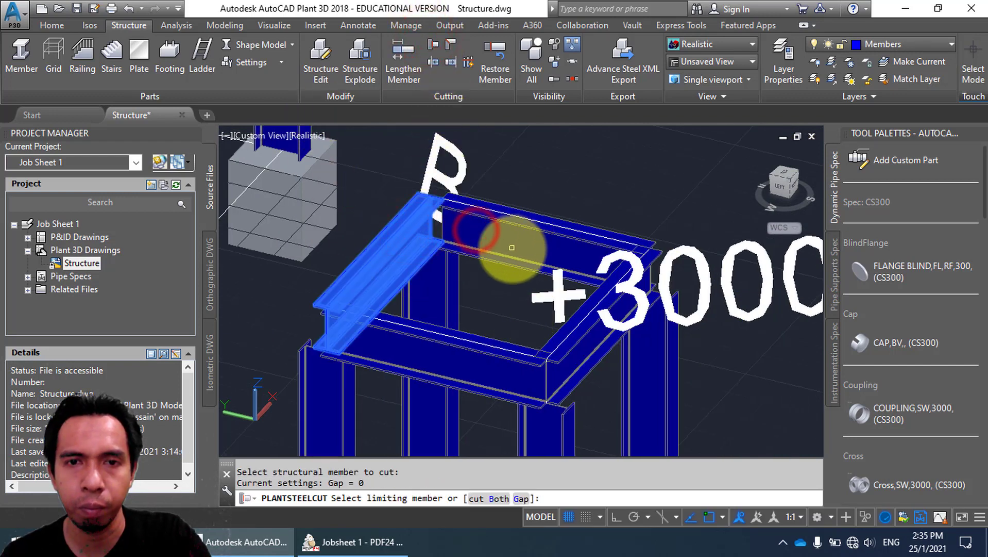
Miter both ends of the separate small structure's top beam facing the main structure with the two adjoining beams.
{"action": "middle_click_drag", "start_coordinate": [503, 210], "coordinate": [609, 242], "text": "shift"}
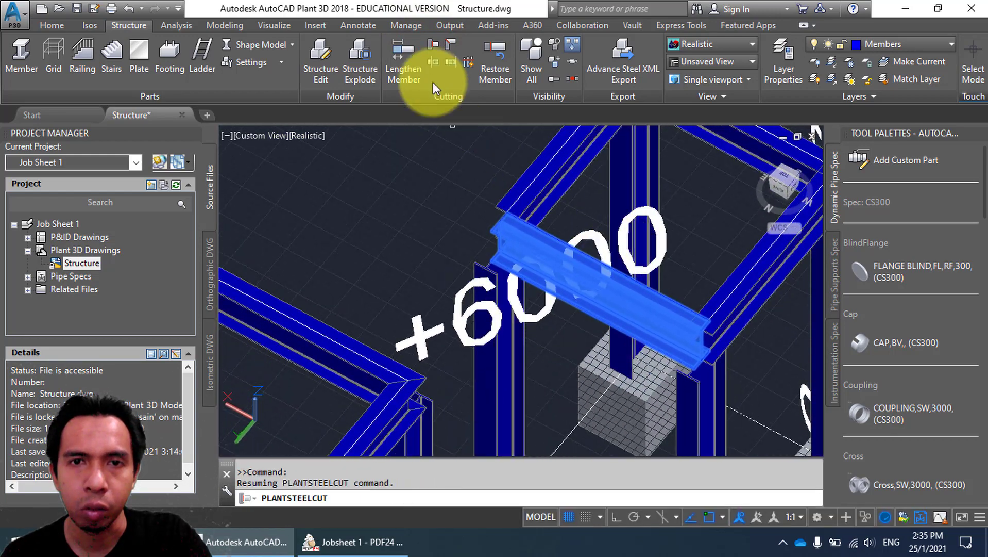
{"action": "left_click", "coordinate": [451, 47]}
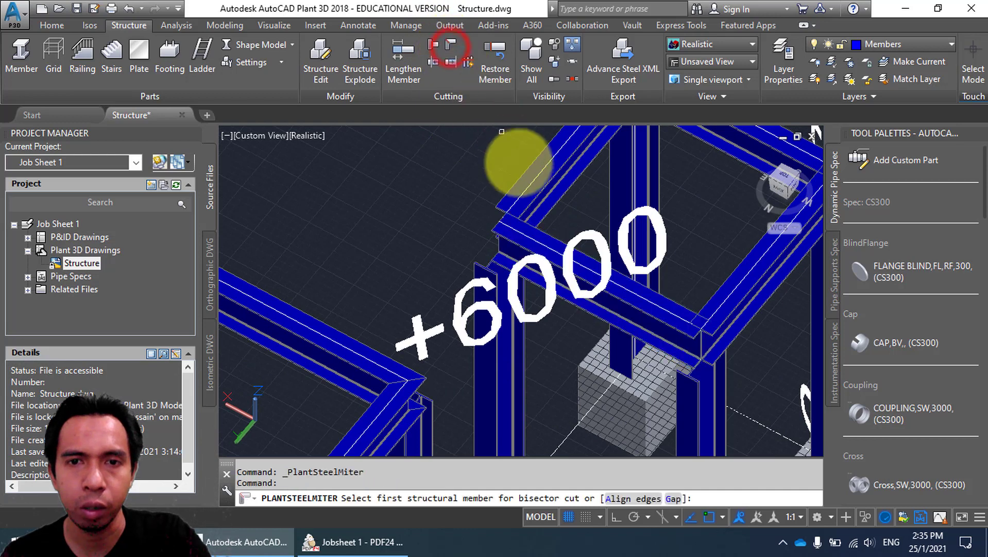
{"action": "left_click", "coordinate": [530, 192]}
{"action": "left_click", "coordinate": [552, 233]}
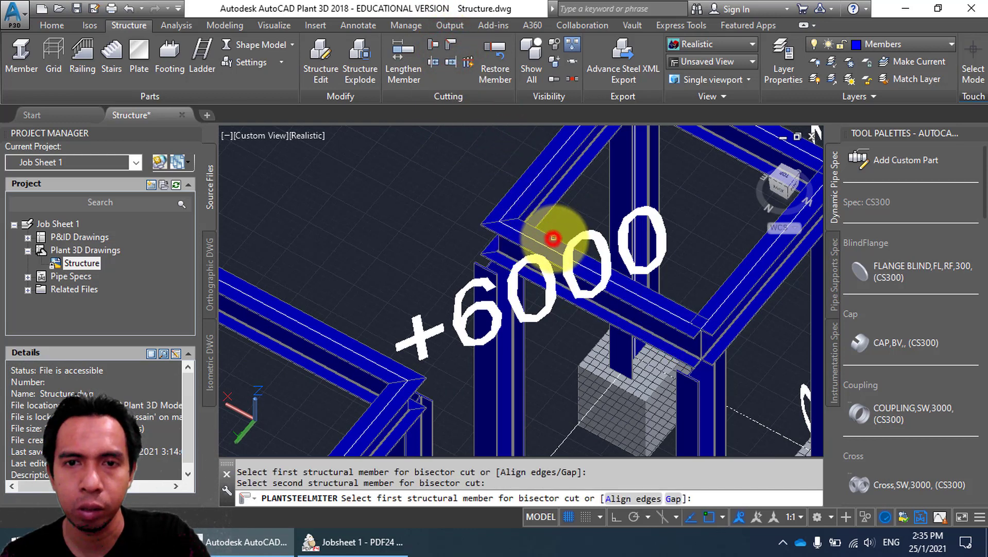
{"action": "left_click", "coordinate": [669, 335]}
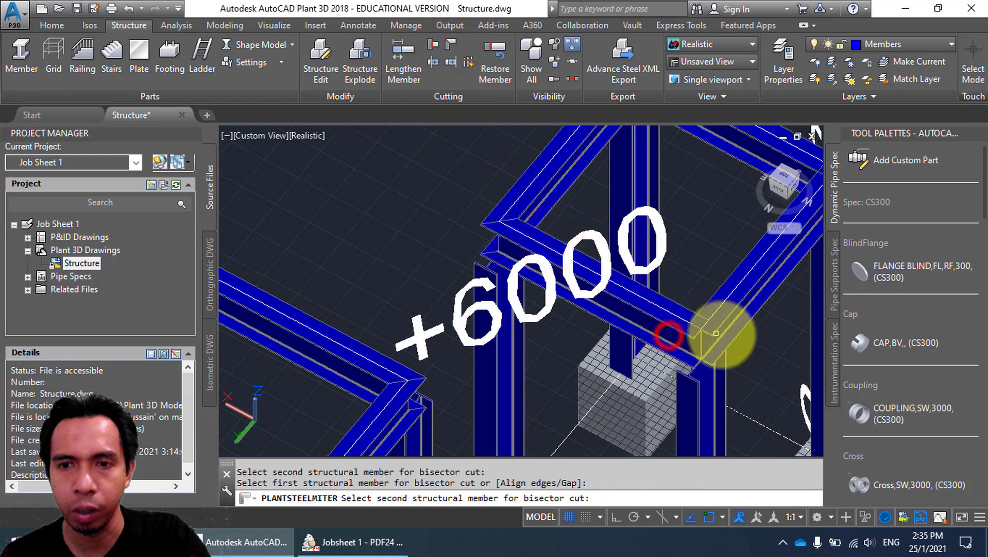
{"action": "left_click", "coordinate": [737, 333]}
Miter the two remaining corners of the separate small structure's top frame.
{"action": "scroll", "coordinate": [627, 242], "scroll_direction": "down", "scroll_amount": 2}
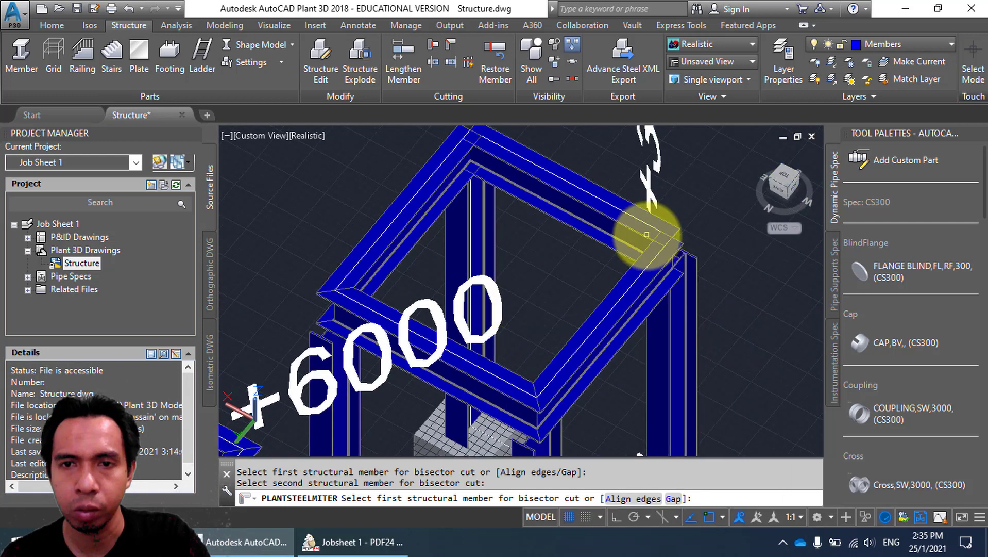
{"action": "left_click", "coordinate": [647, 235]}
{"action": "left_click", "coordinate": [655, 286]}
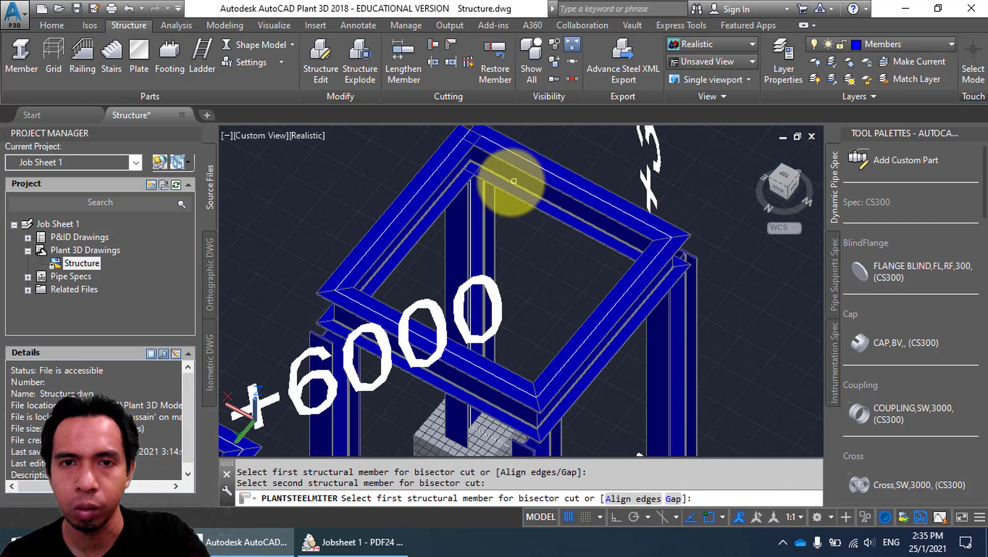
{"action": "left_click", "coordinate": [448, 198]}
{"action": "left_click", "coordinate": [501, 175]}
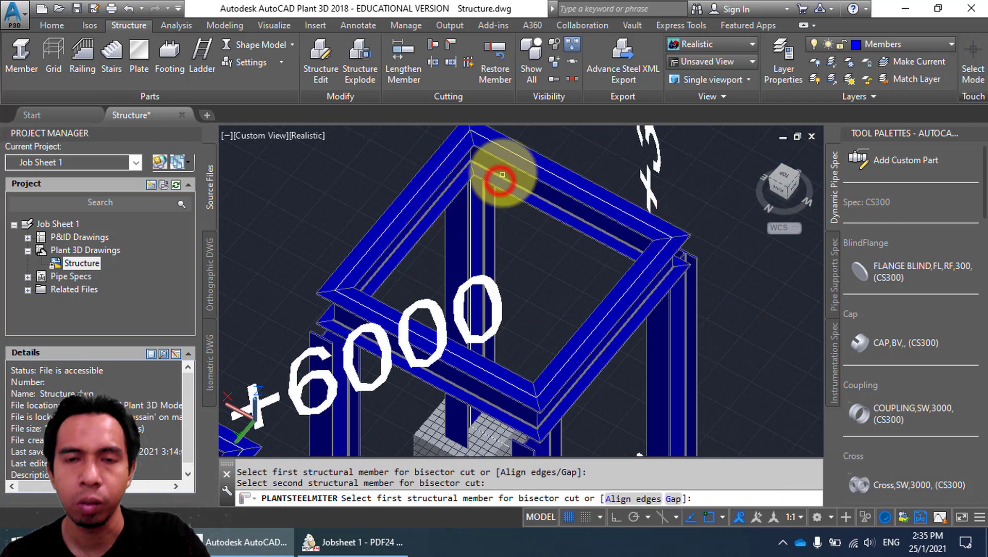
{"action": "key", "text": "Escape"}
Set the model view to SW Isometric to show both structures completely.
{"action": "middle_click_drag", "start_coordinate": [519, 186], "coordinate": [364, 165], "text": "shift"}
{"action": "scroll", "coordinate": [363, 165], "scroll_direction": "down", "scroll_amount": 5}
{"action": "middle_click_drag", "start_coordinate": [437, 176], "coordinate": [474, 170], "text": "shift"}
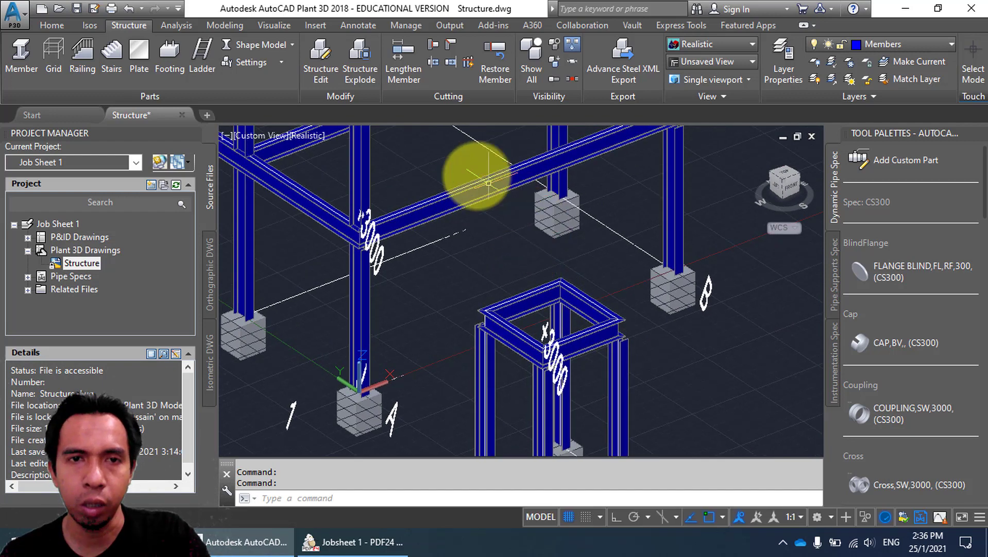
{"action": "left_click", "coordinate": [257, 136]}
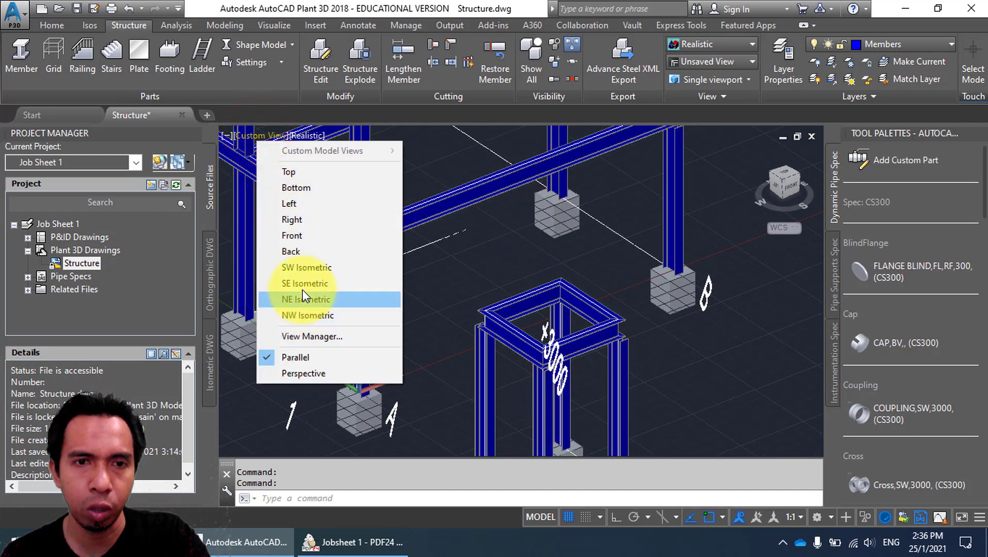
{"action": "left_click", "coordinate": [306, 270]}
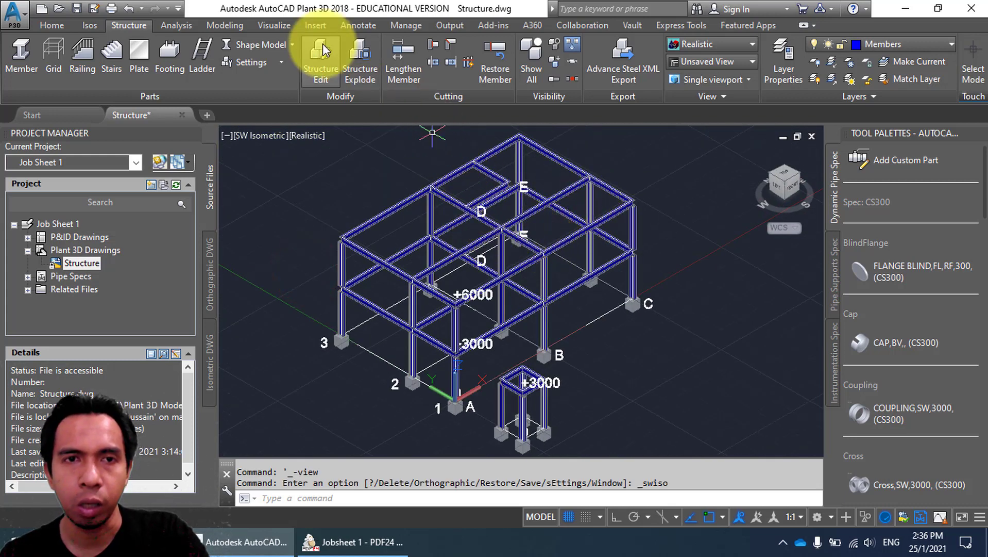
Save the structure drawing.
{"action": "left_click", "coordinate": [76, 11]}
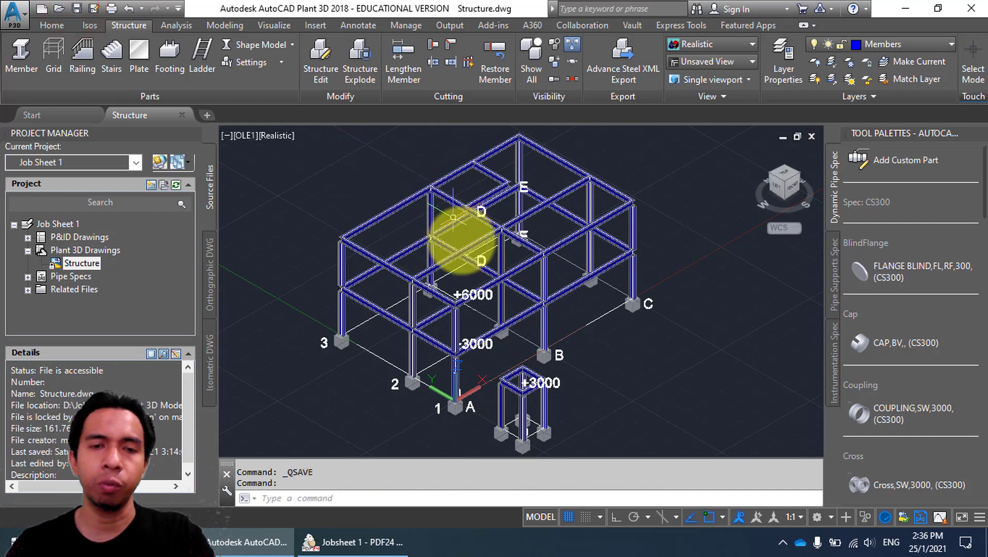
Examine the grating details and the Top Deck Floor and Handrail Plan on page 7 of the Jobsheet 1 PDF in PDF24 Reader.
{"action": "left_click", "coordinate": [341, 542]}
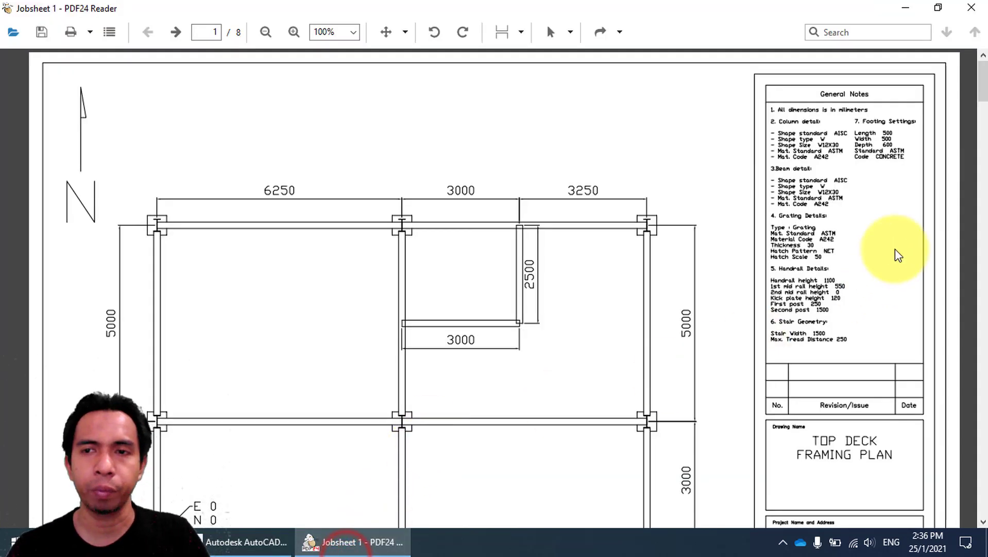
{"action": "mouse_move", "coordinate": [981, 86]}
{"action": "left_mouse_down"}
{"action": "mouse_move", "coordinate": [981, 438]}
{"action": "mouse_move", "coordinate": [973, 425]}
{"action": "left_mouse_up"}
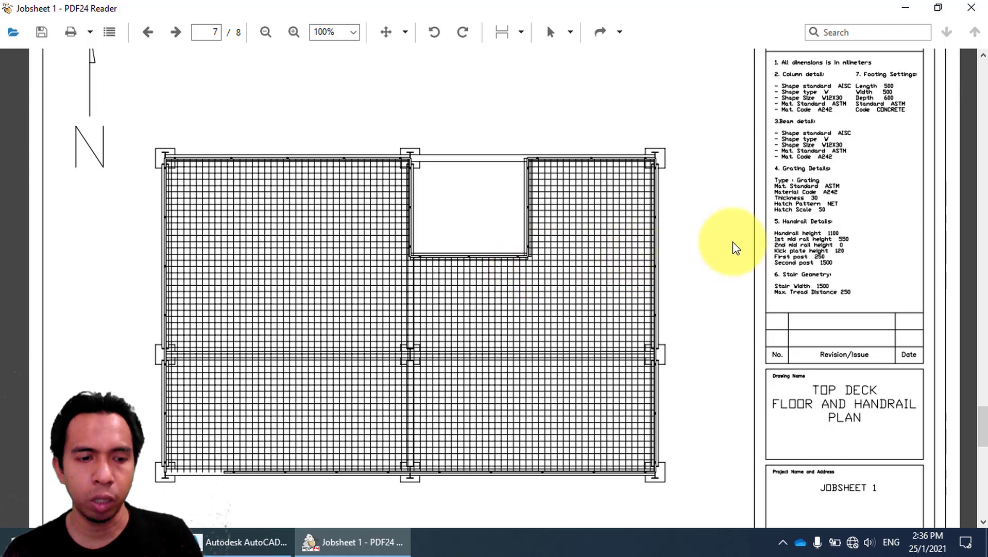
{"action": "scroll", "coordinate": [894, 181], "scroll_direction": "up", "scroll_amount": 3, "text": "ctrl"}
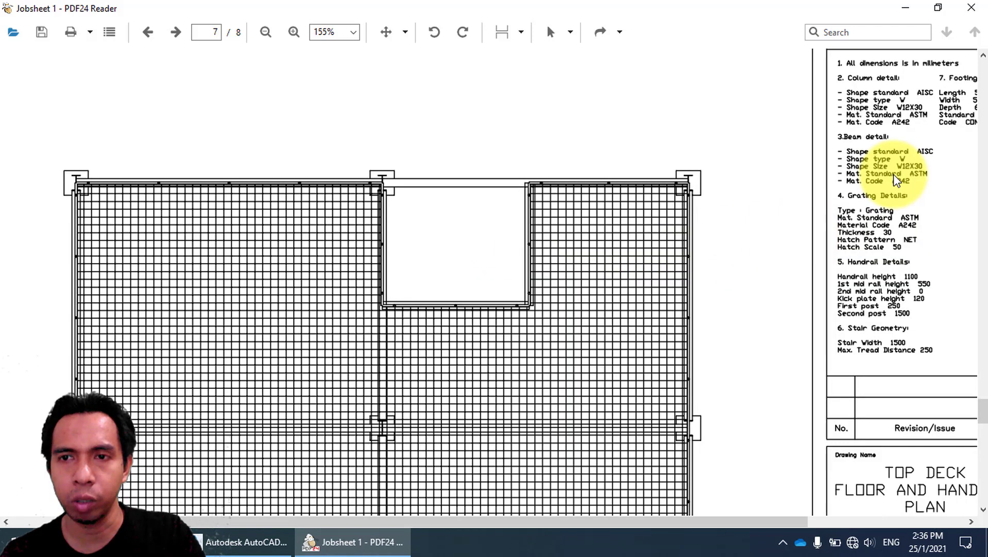
{"action": "left_click_drag", "start_coordinate": [882, 194], "coordinate": [465, 234]}
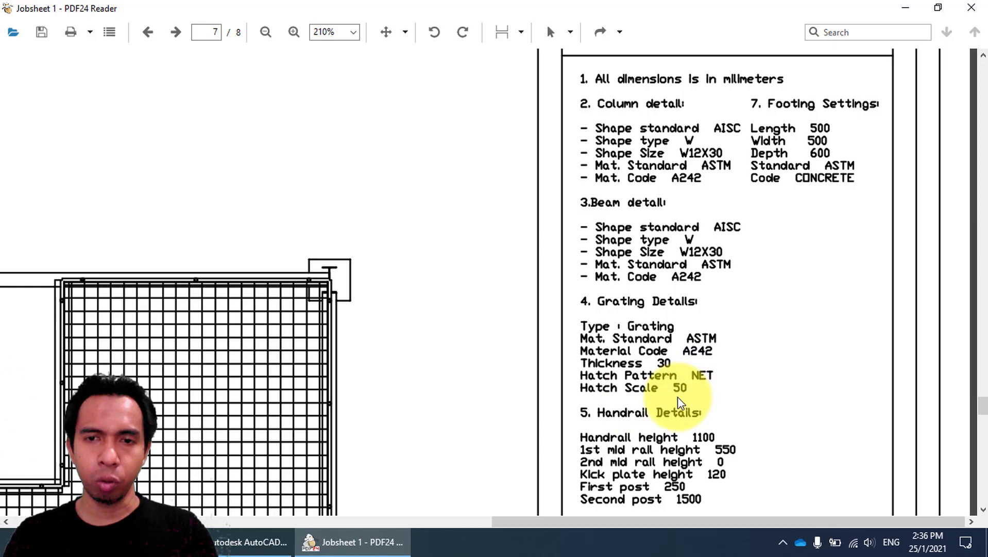
{"action": "mouse_move", "coordinate": [415, 364]}
{"action": "left_mouse_down"}
{"action": "mouse_move", "coordinate": [653, 335]}
{"action": "mouse_move", "coordinate": [646, 251]}
{"action": "left_mouse_up"}
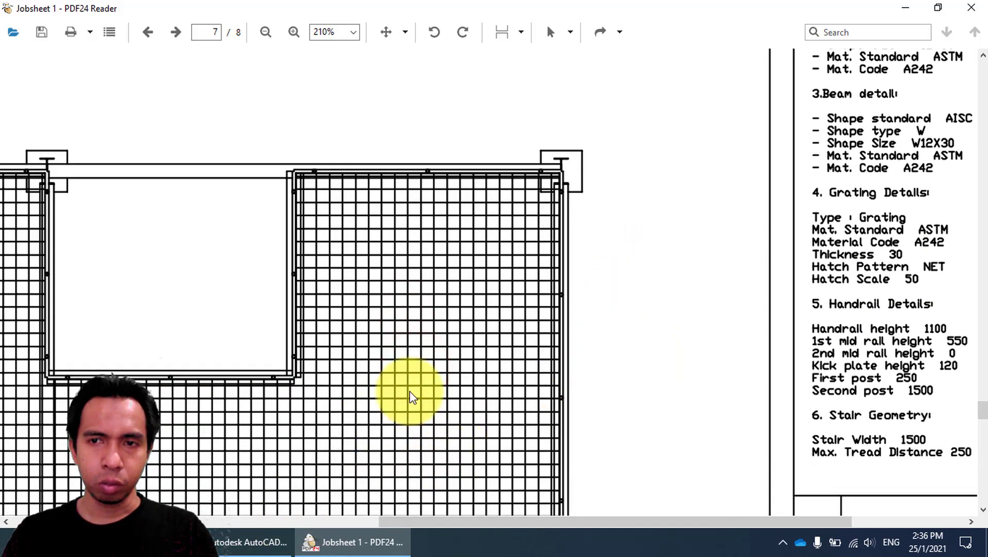
{"action": "left_click_drag", "start_coordinate": [633, 340], "coordinate": [373, 343]}
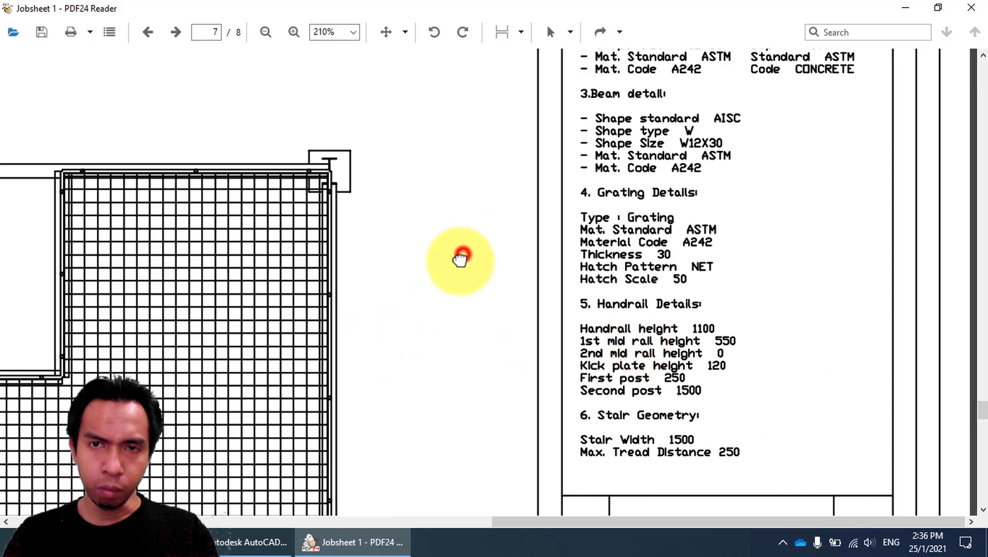
{"action": "left_click_drag", "start_coordinate": [463, 253], "coordinate": [468, 324]}
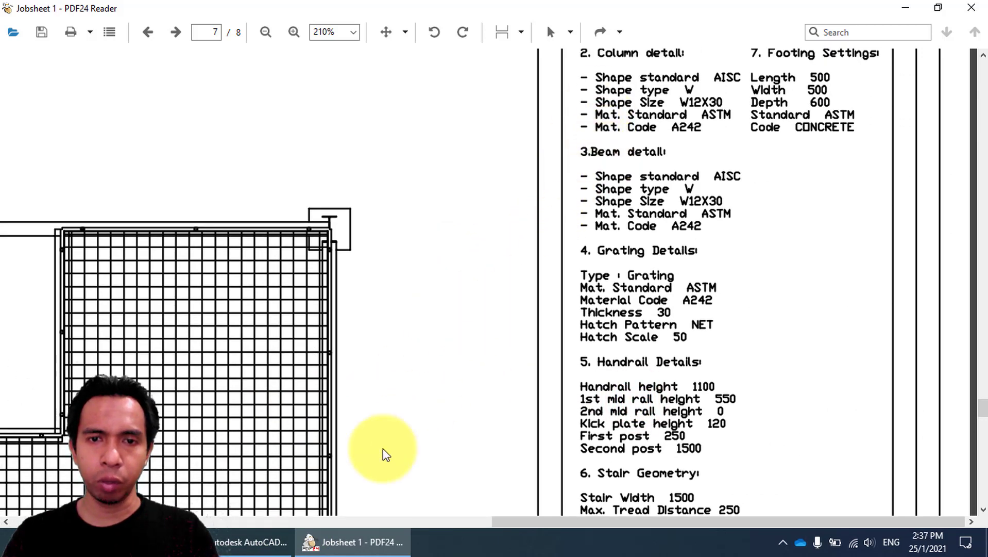
{"action": "left_click", "coordinate": [278, 542]}
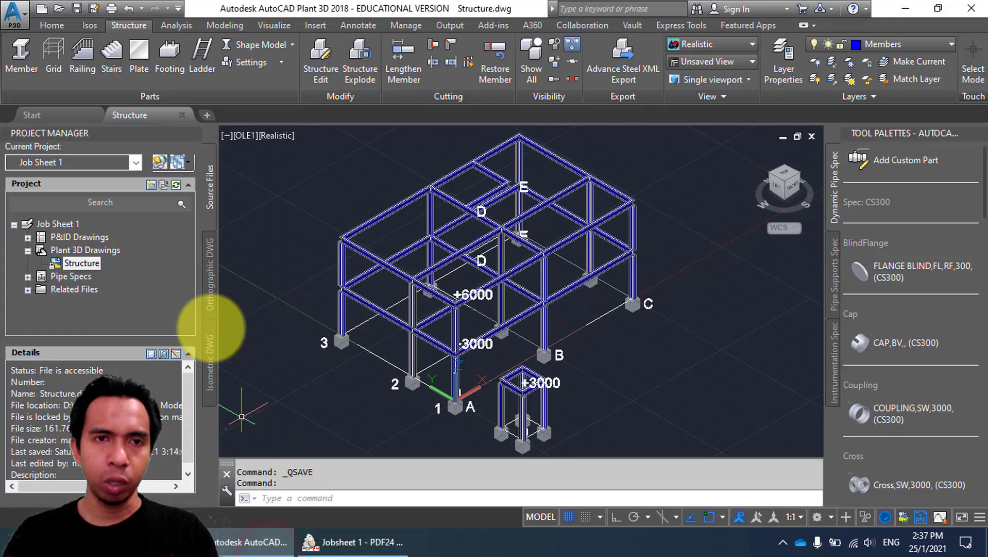
{"action": "left_click", "coordinate": [270, 62]}
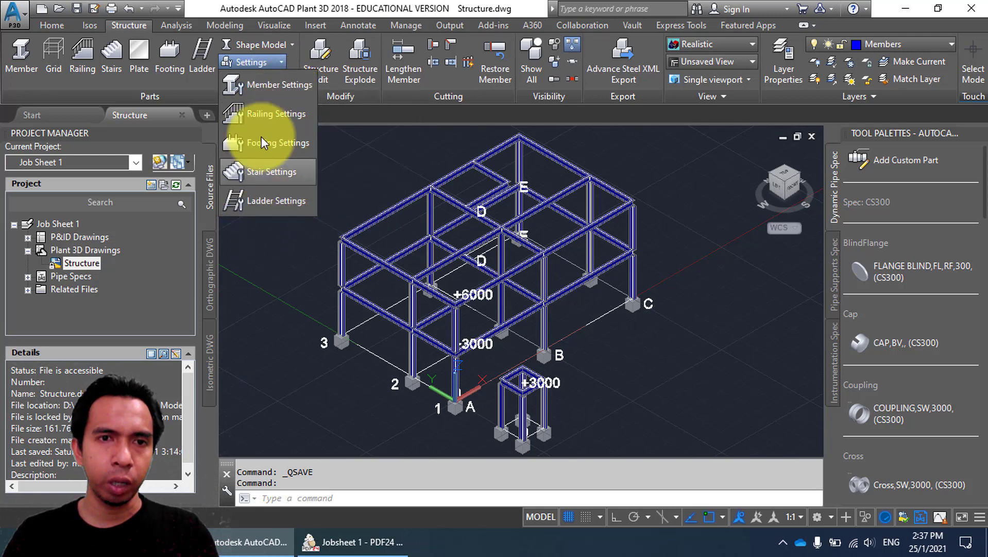
{"action": "left_click", "coordinate": [263, 60]}
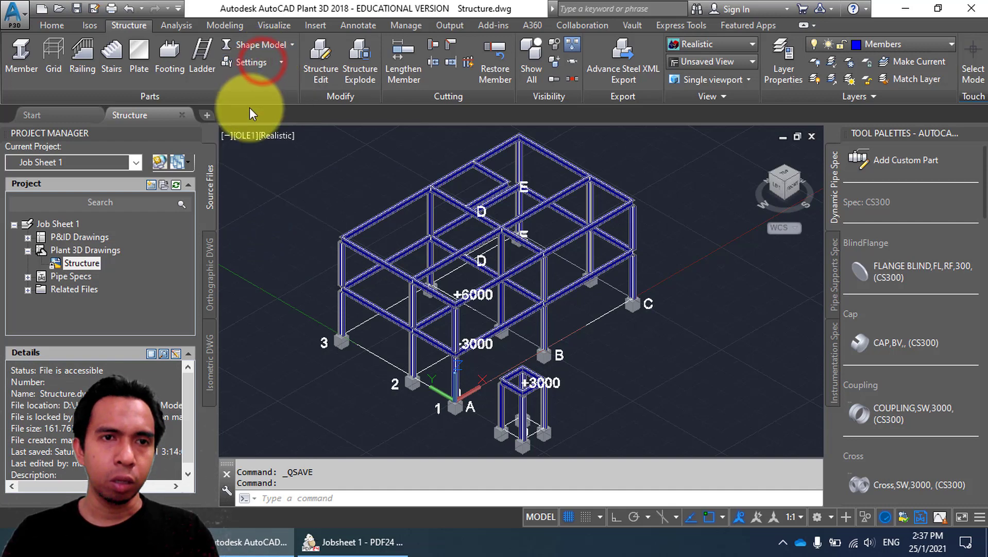
{"action": "left_click", "coordinate": [258, 66]}
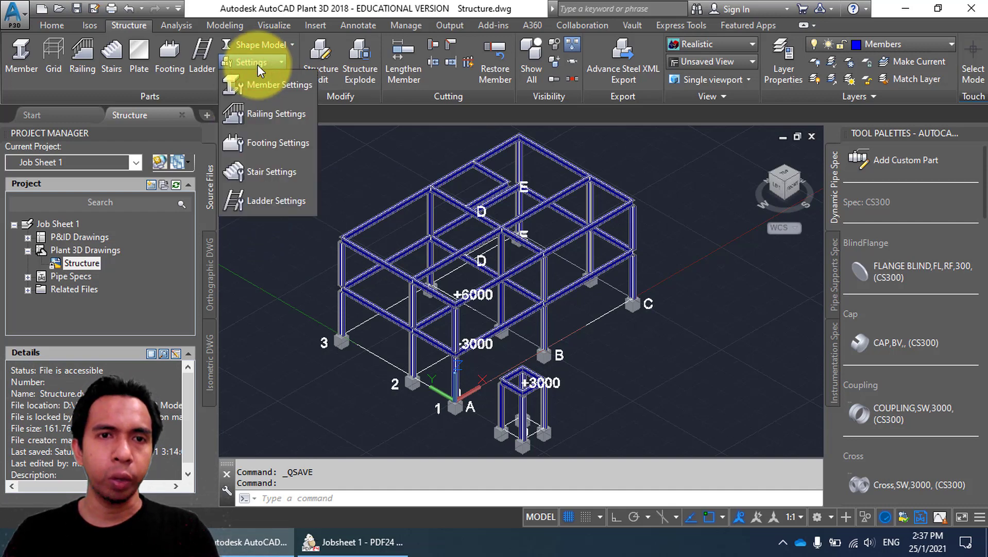
{"action": "left_click", "coordinate": [257, 63]}
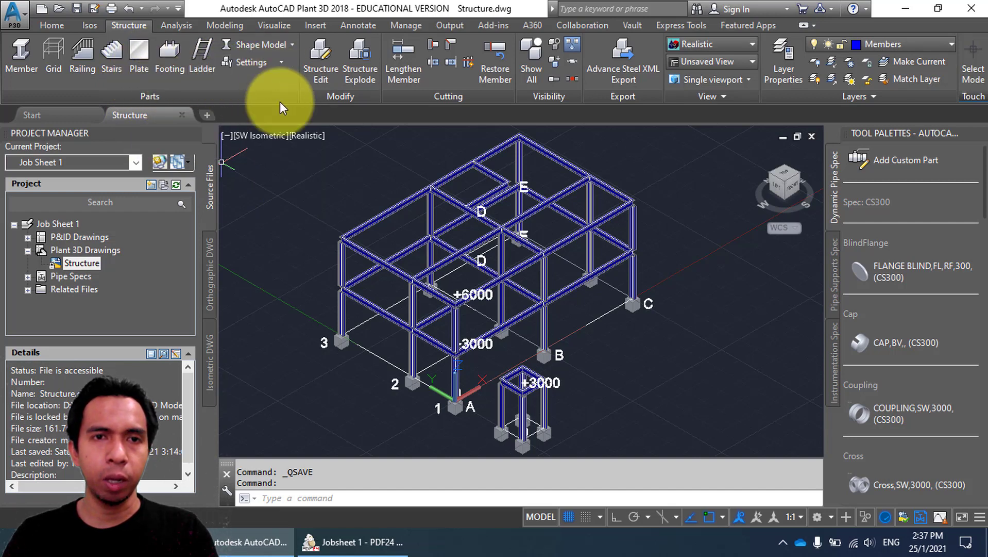
Switch the structural objects to the Line Model representation and make the Grating layer current.
{"action": "middle_click_drag", "start_coordinate": [452, 195], "coordinate": [397, 238]}
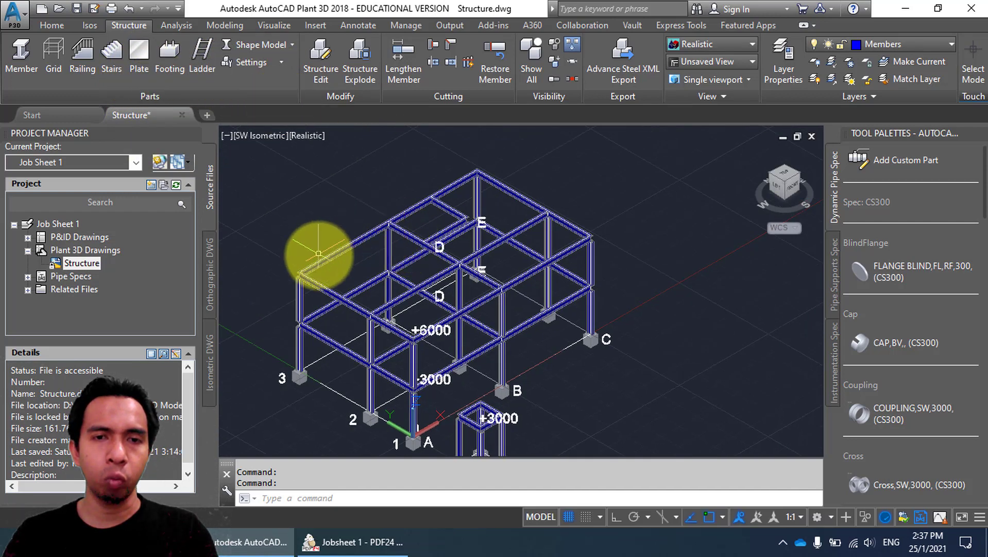
{"action": "scroll", "coordinate": [318, 254], "scroll_direction": "up", "scroll_amount": 4}
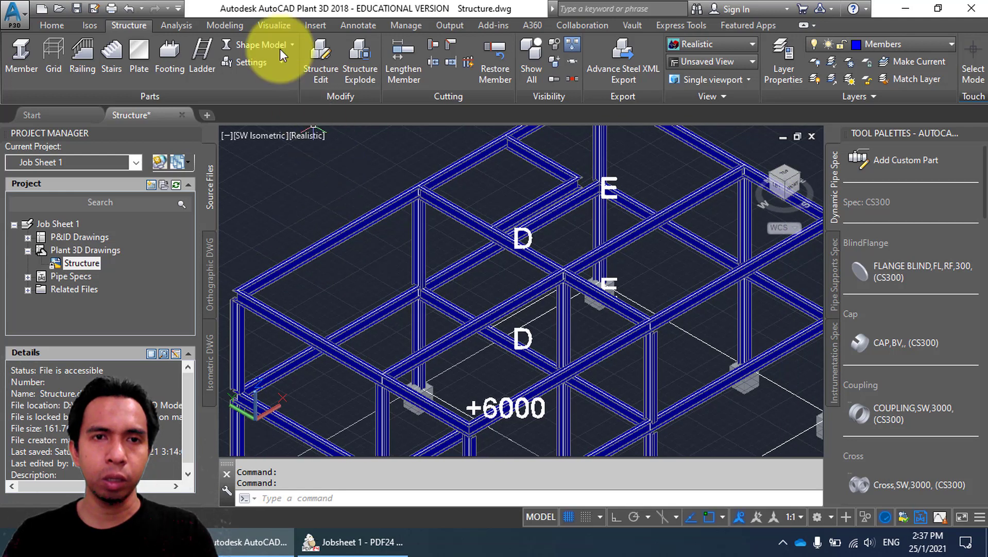
{"action": "left_click", "coordinate": [278, 45]}
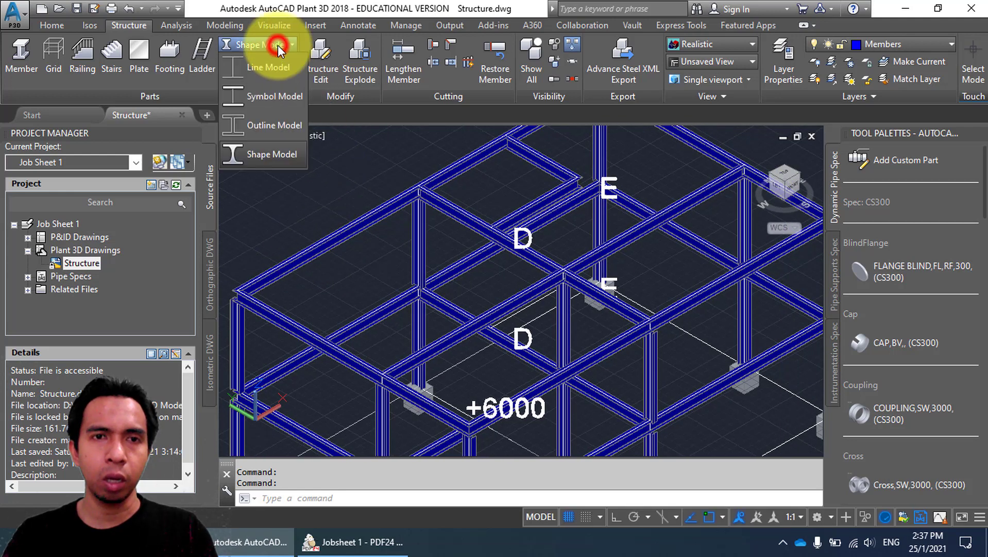
{"action": "left_click", "coordinate": [281, 74]}
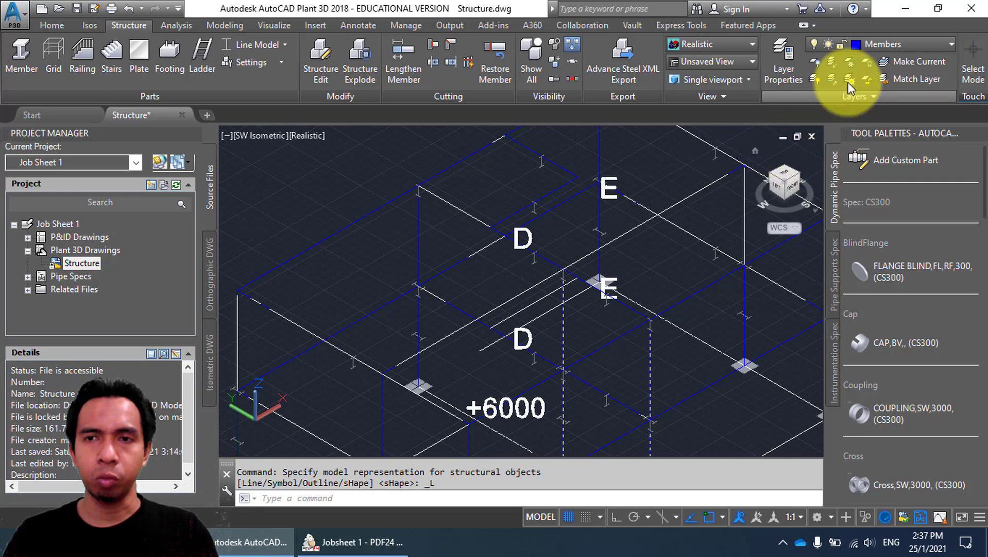
{"action": "left_click", "coordinate": [889, 46]}
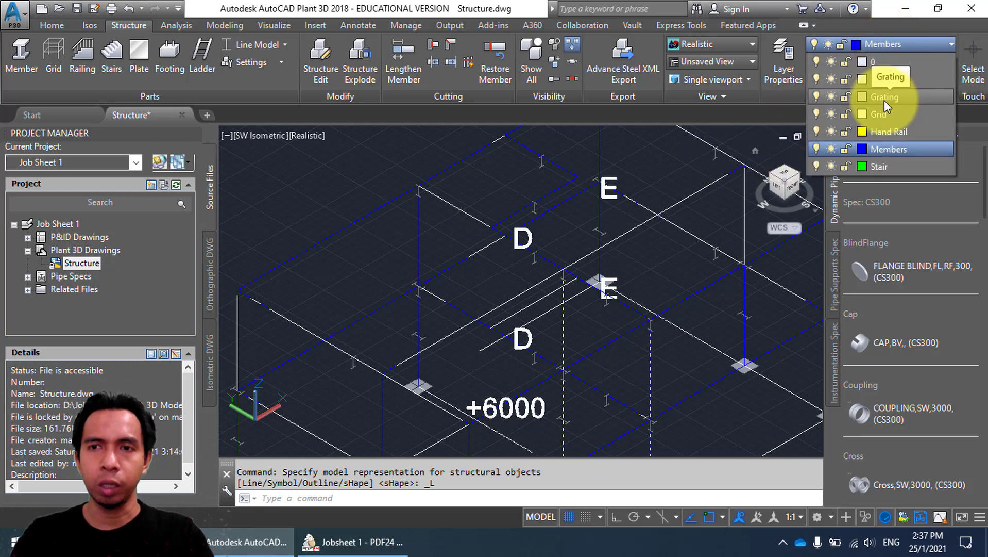
{"action": "left_click", "coordinate": [885, 98]}
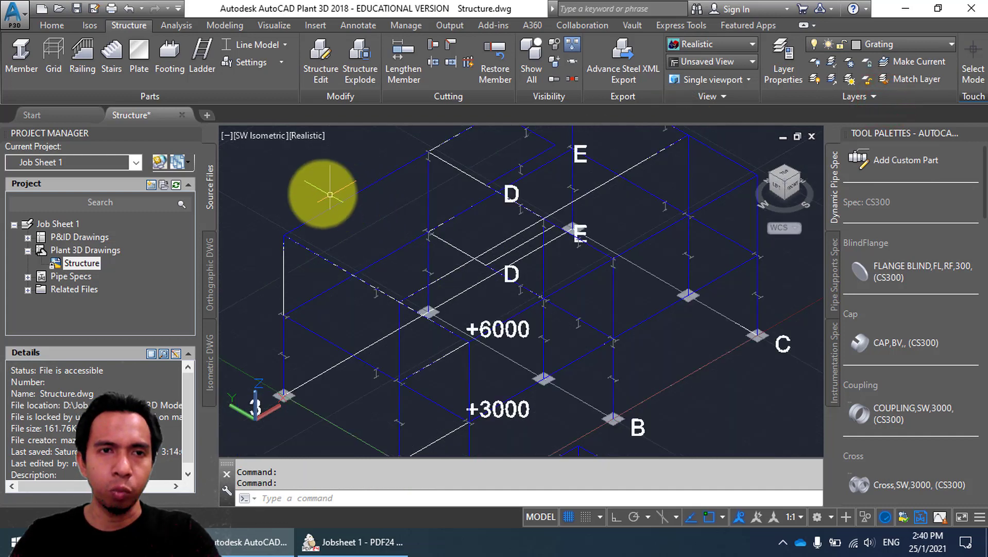
Configure a new plate as Grating per the jobsheet: ASTM, A242, thickness 30, NET hatch at scale 50, bottom justification, new polyline shape.
{"action": "left_click", "coordinate": [141, 58]}
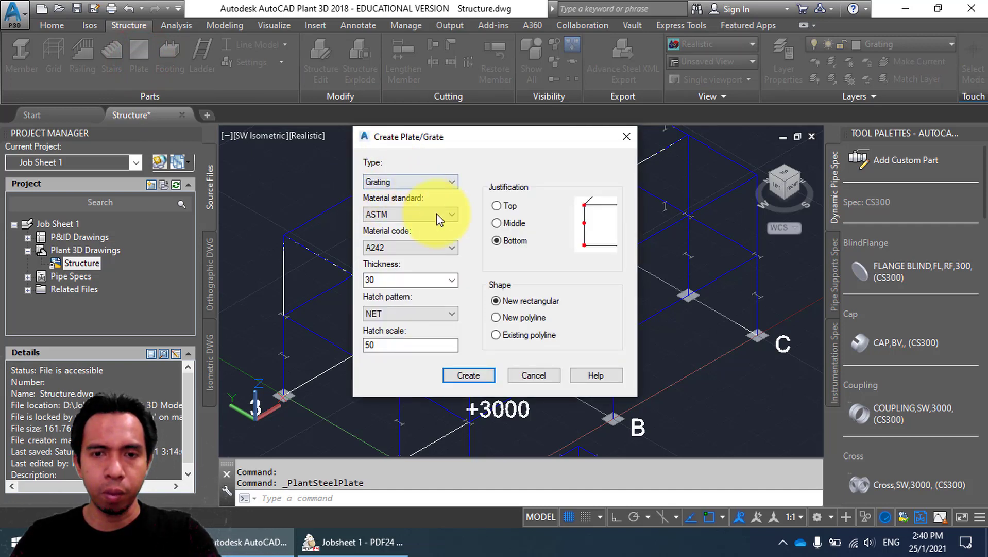
{"action": "left_click", "coordinate": [376, 552]}
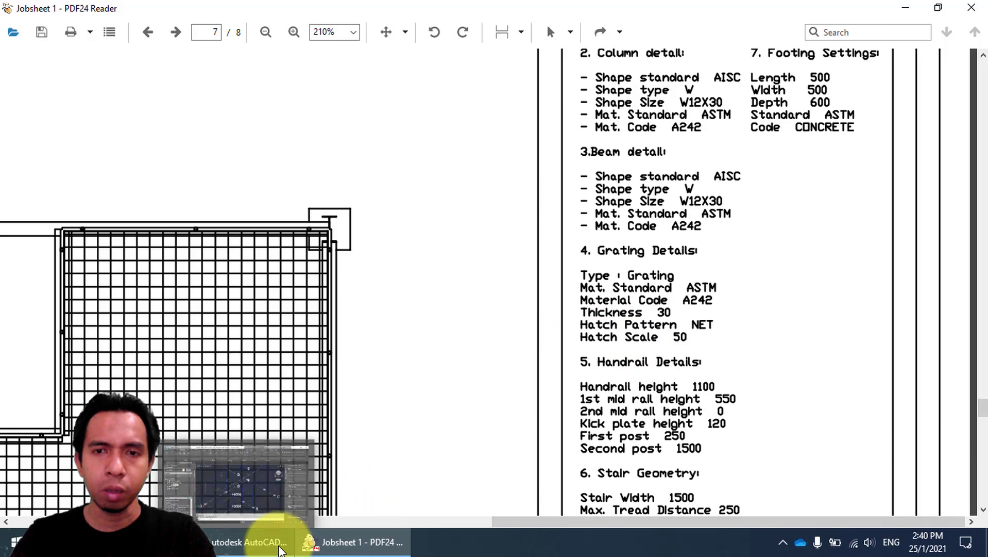
{"action": "left_click", "coordinate": [279, 548]}
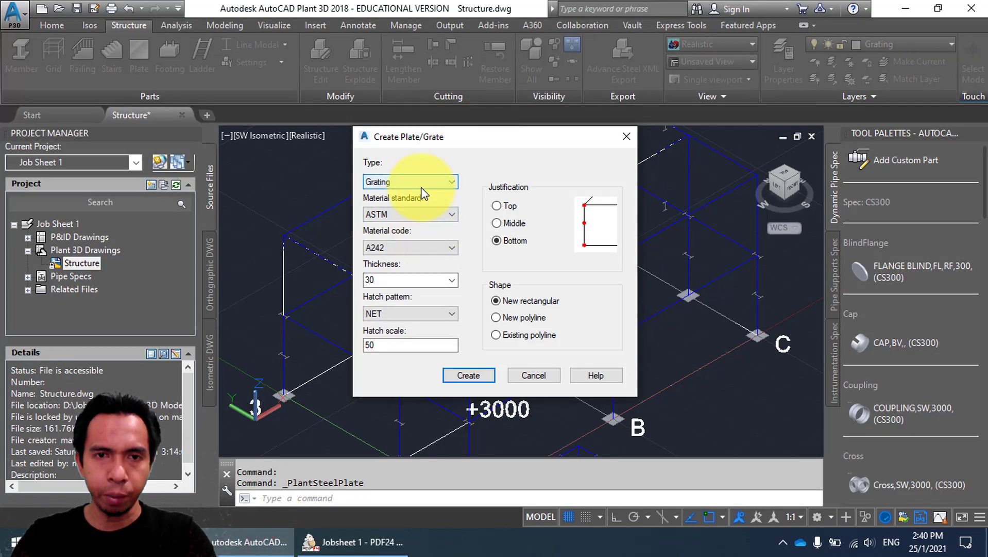
{"action": "left_click", "coordinate": [411, 218]}
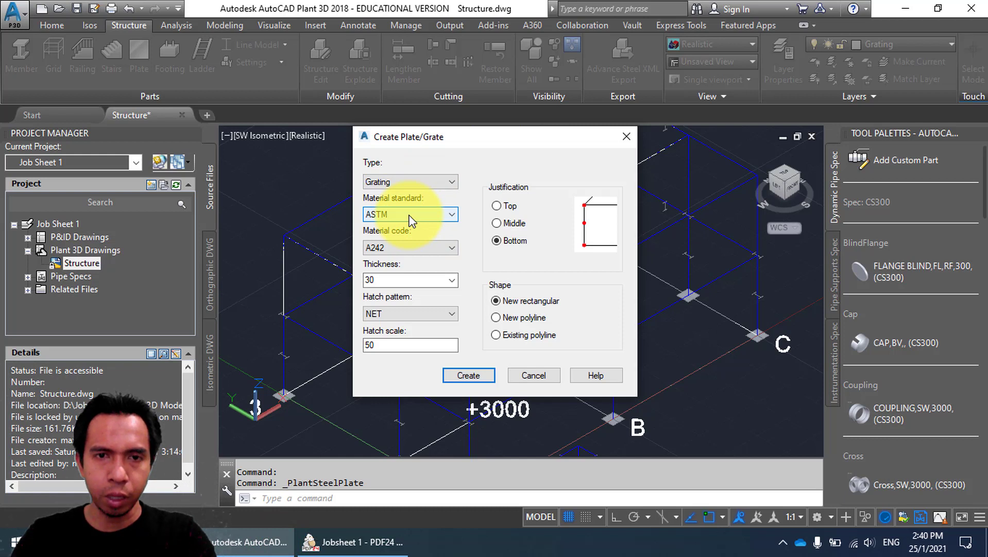
{"action": "left_click", "coordinate": [411, 248]}
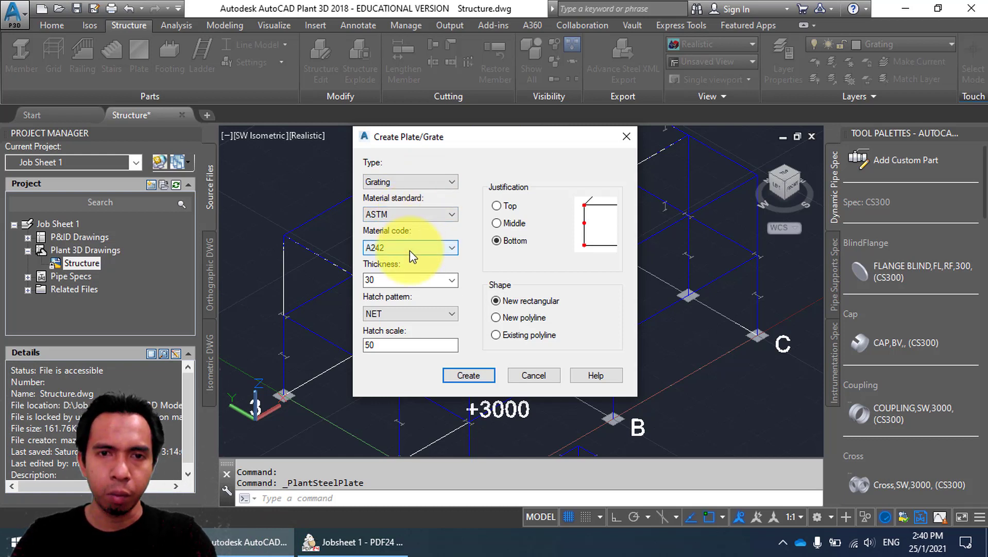
{"action": "left_click", "coordinate": [404, 280]}
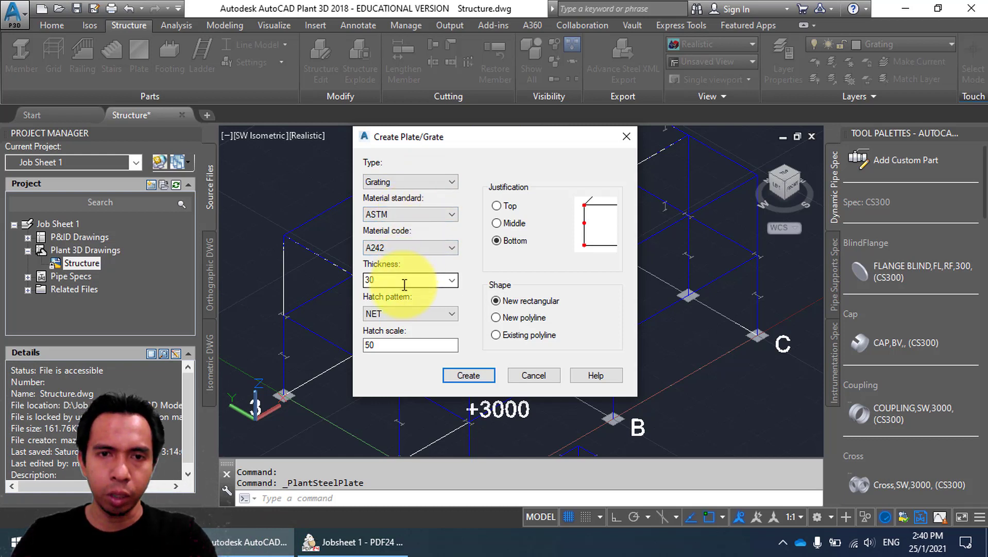
{"action": "left_click", "coordinate": [410, 319]}
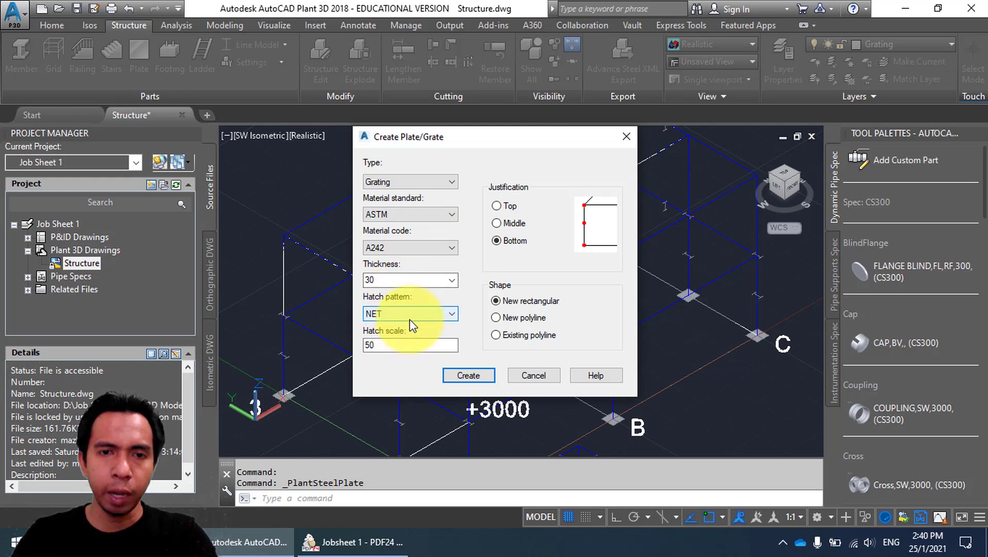
{"action": "left_click", "coordinate": [416, 345]}
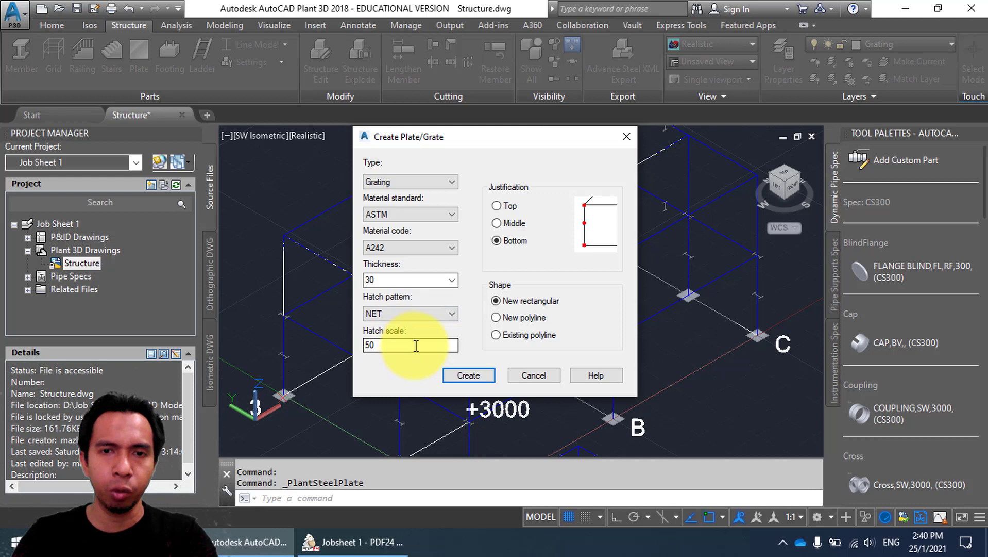
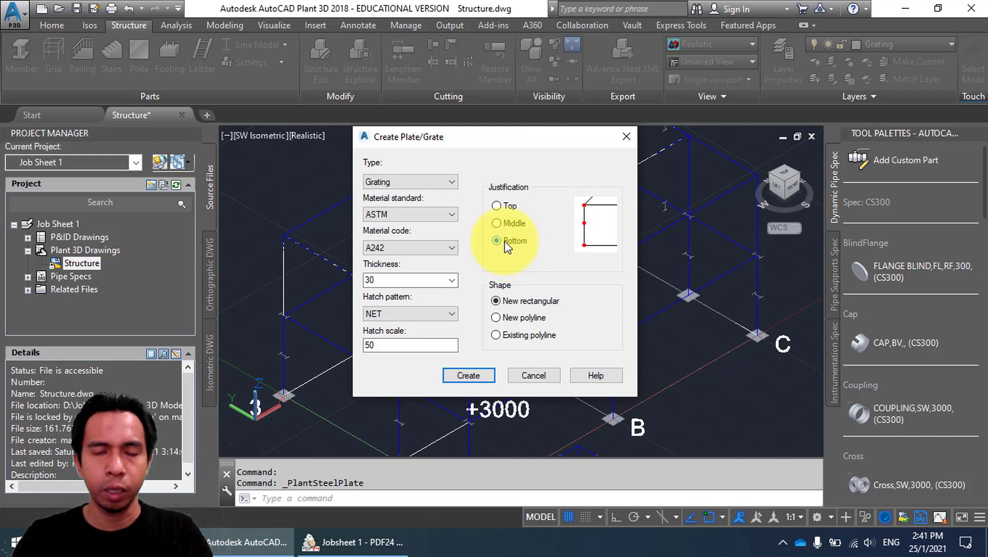
{"action": "left_click", "coordinate": [515, 294]}
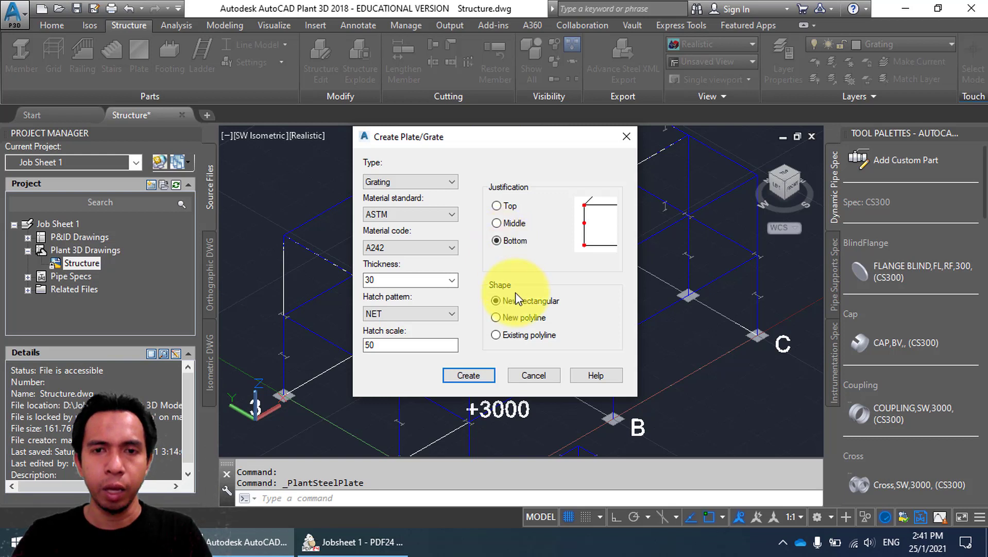
{"action": "left_click", "coordinate": [497, 317]}
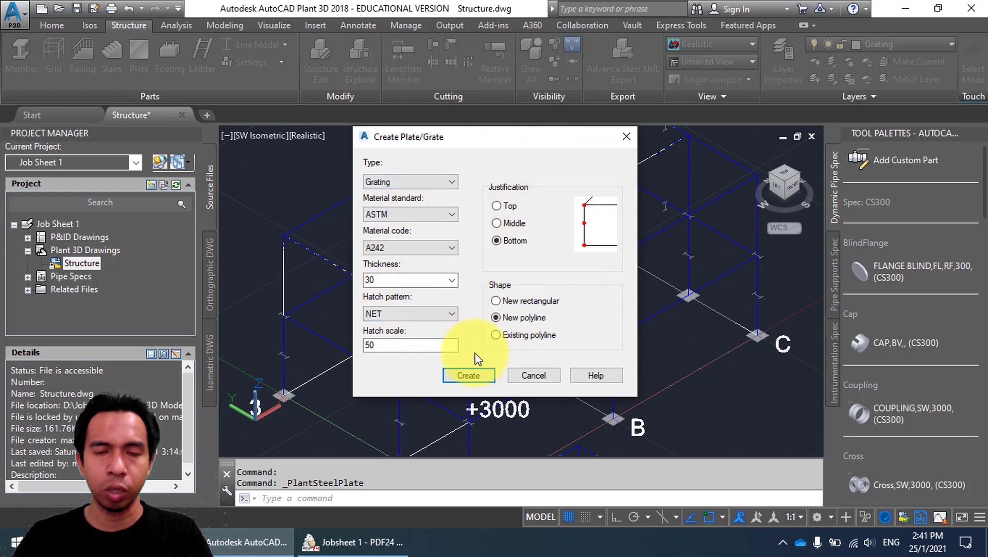
Create the top deck grating at +6000 by tracing a polyline along the outer beams and around the rectangular opening between D and E.
{"action": "left_click", "coordinate": [472, 377]}
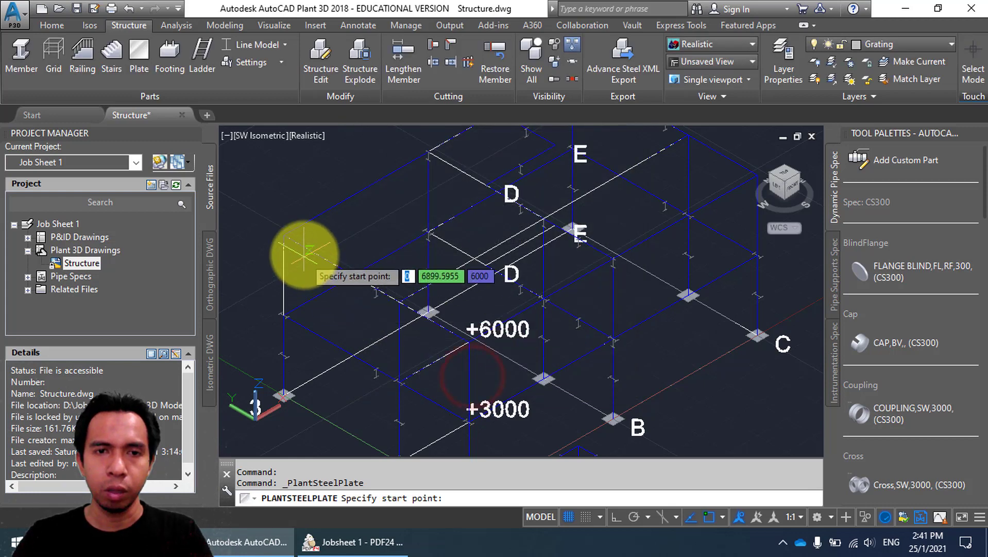
{"action": "scroll", "coordinate": [273, 222], "scroll_direction": "up", "scroll_amount": 2}
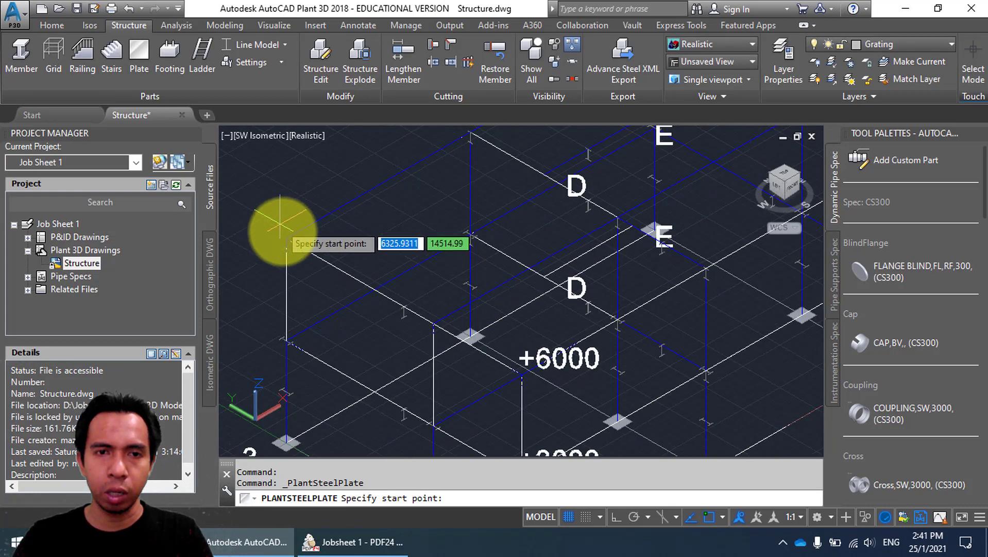
{"action": "left_click", "coordinate": [287, 239]}
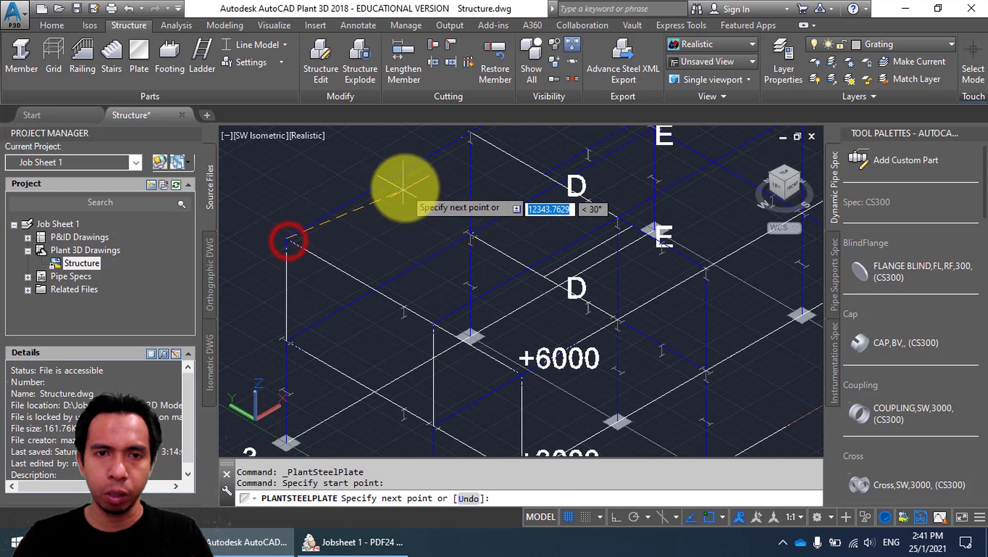
{"action": "scroll", "coordinate": [371, 203], "scroll_direction": "up", "scroll_amount": 4}
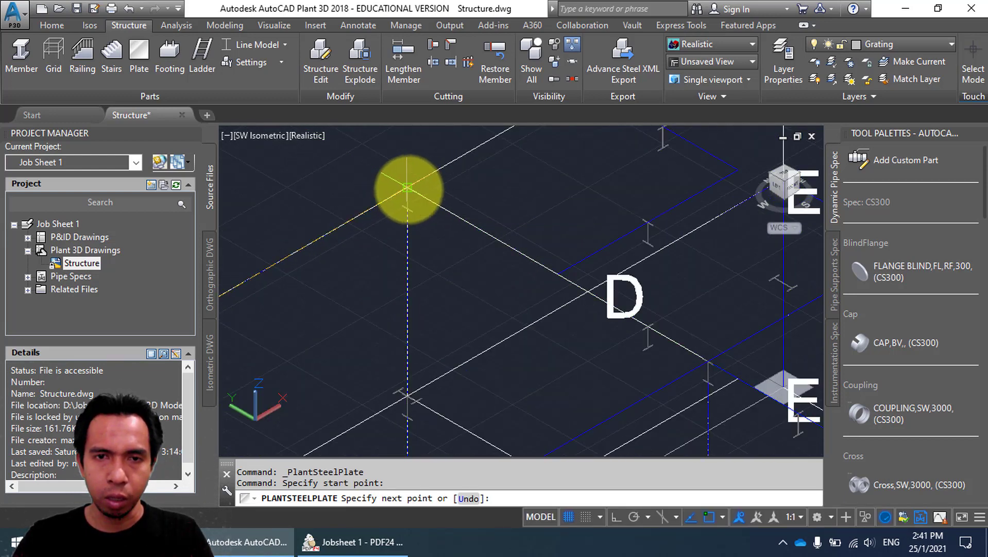
{"action": "left_click", "coordinate": [407, 187]}
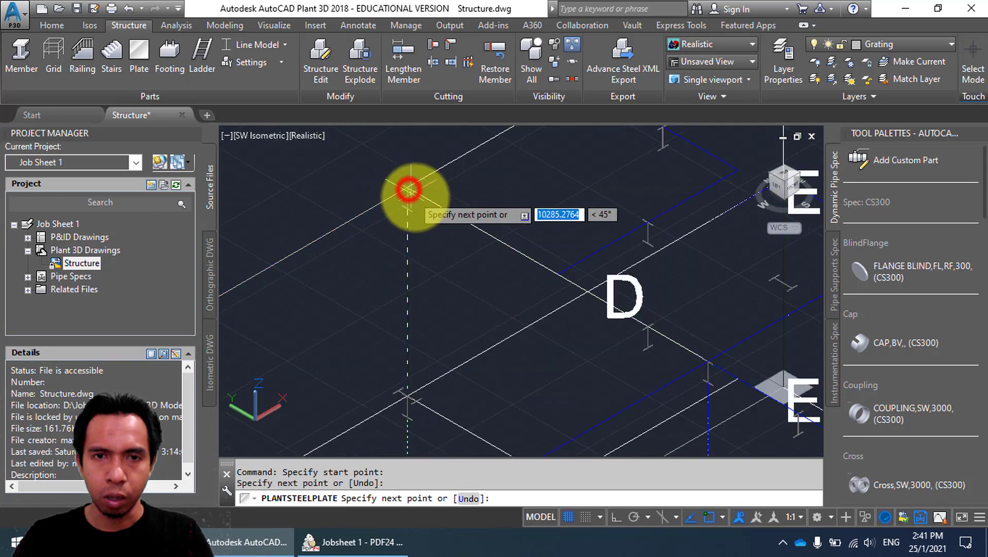
{"action": "left_click", "coordinate": [558, 277]}
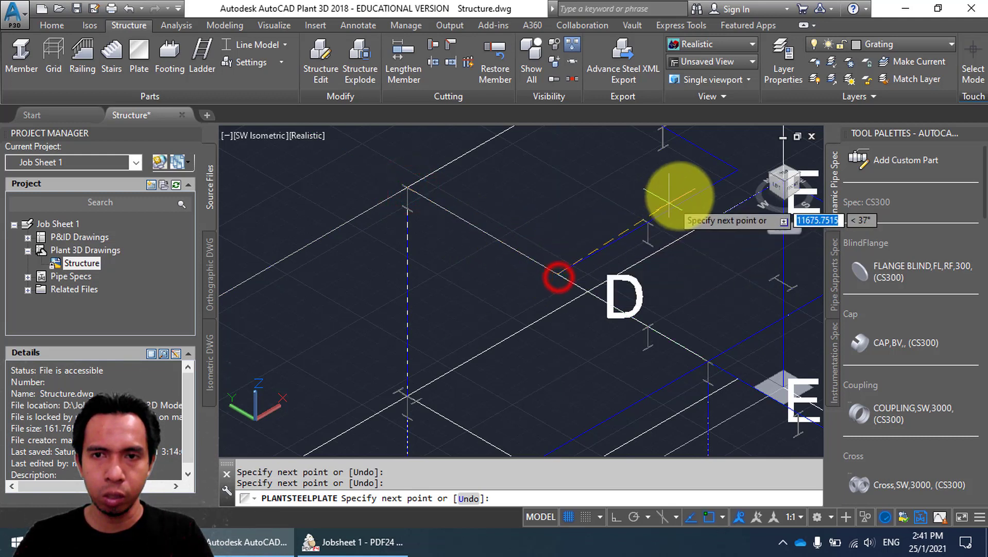
{"action": "left_click", "coordinate": [737, 169]}
{"action": "middle_click_drag", "start_coordinate": [607, 174], "coordinate": [538, 243]}
{"action": "right_click", "coordinate": [481, 196], "text": "shift"}
{"action": "left_click", "coordinate": [524, 261]}
{"action": "left_click", "coordinate": [495, 197]}
{"action": "left_click", "coordinate": [448, 204]}
{"action": "left_click", "coordinate": [634, 297]}
{"action": "middle_click_drag", "start_coordinate": [406, 323], "coordinate": [452, 263]}
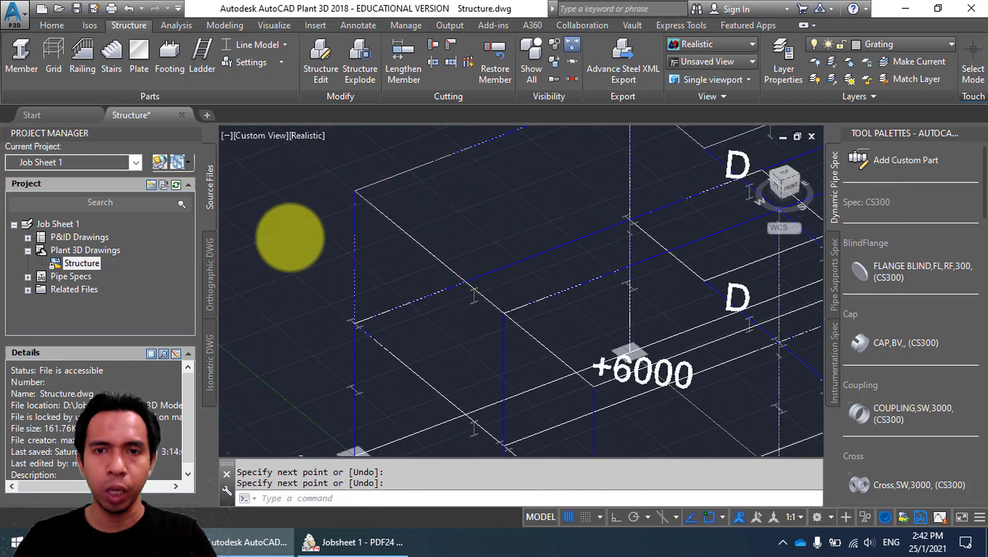
Switch the structural objects to the Shape Model representation to display the top deck grating.
{"action": "scroll", "coordinate": [289, 235], "scroll_direction": "down", "scroll_amount": 2}
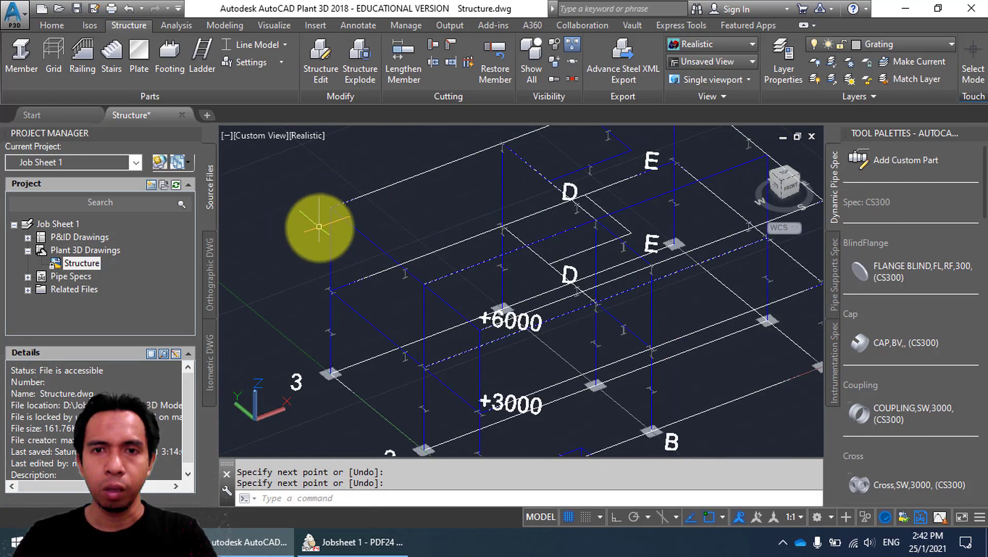
{"action": "middle_click_drag", "start_coordinate": [320, 204], "coordinate": [318, 240]}
{"action": "left_click_drag", "start_coordinate": [289, 226], "coordinate": [284, 228]}
{"action": "key", "text": "Escape"}
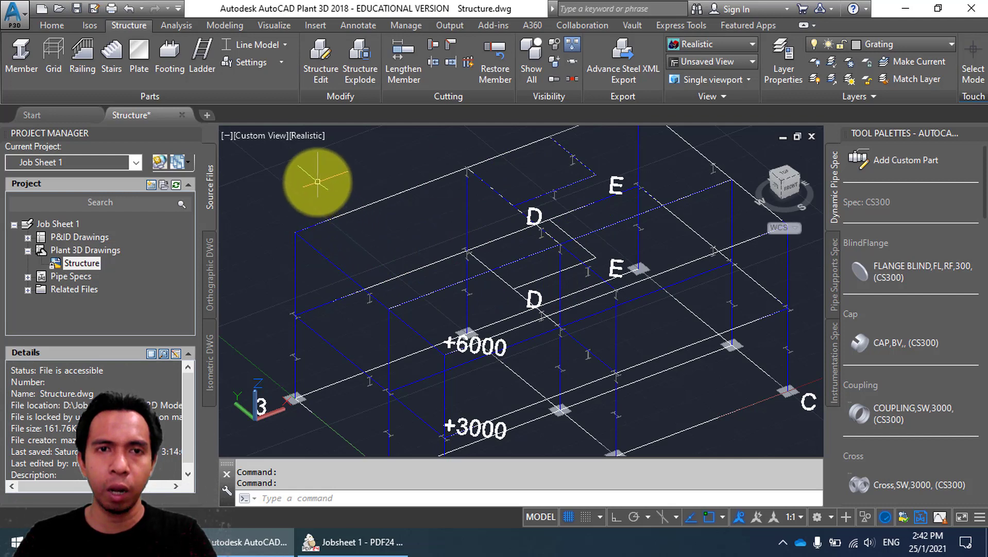
{"action": "left_click", "coordinate": [276, 48]}
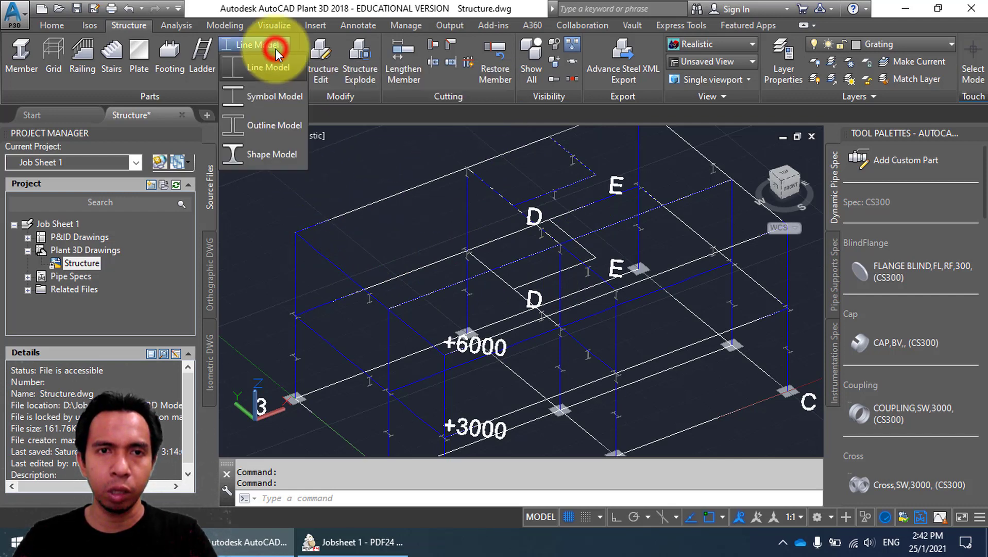
{"action": "left_click", "coordinate": [276, 152]}
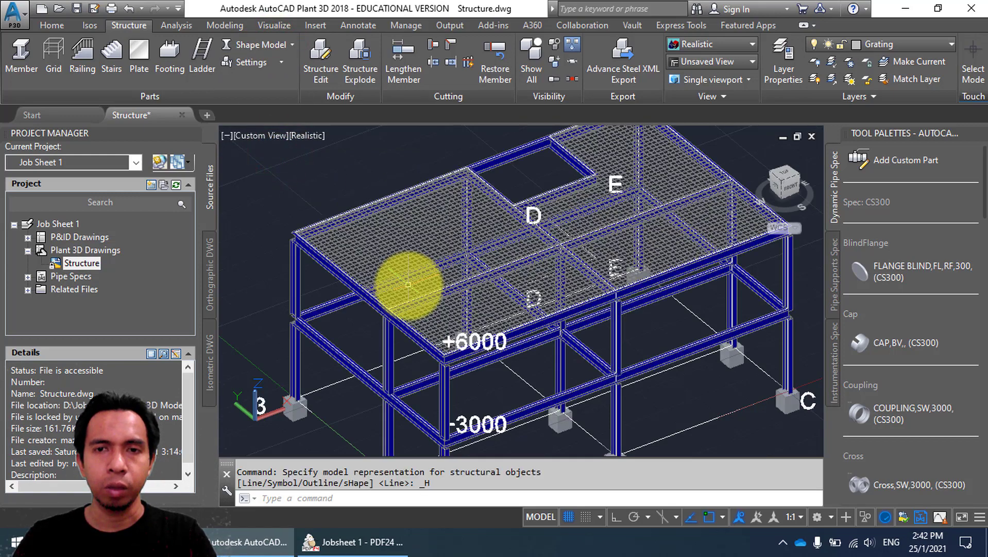
Examine the top deck grating around the opening and check how its bottom edge sits on the beams at the corner.
{"action": "scroll", "coordinate": [336, 232], "scroll_direction": "up", "scroll_amount": 4}
{"action": "middle_click_drag", "start_coordinate": [336, 231], "coordinate": [439, 242]}
{"action": "scroll", "coordinate": [446, 235], "scroll_direction": "down", "scroll_amount": 5}
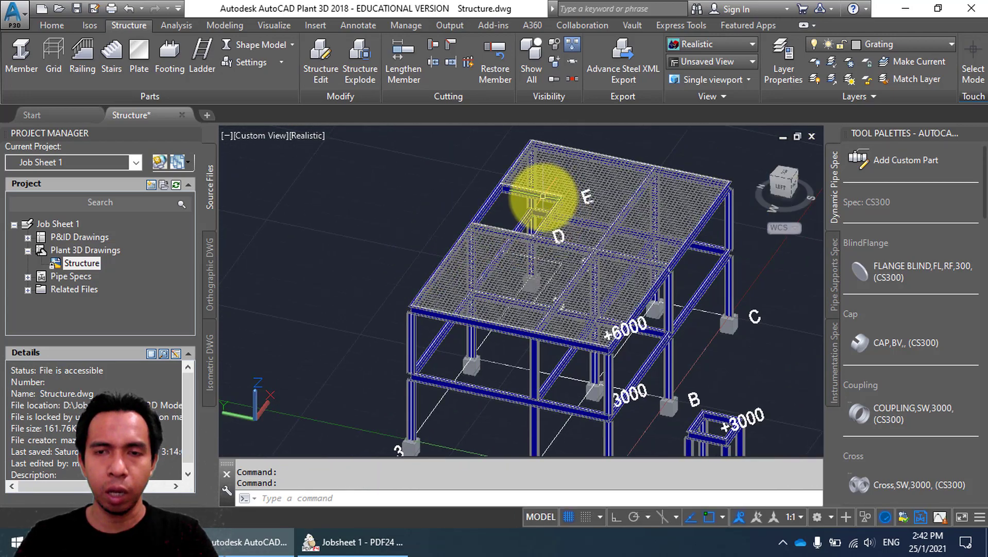
{"action": "scroll", "coordinate": [515, 252], "scroll_direction": "up", "scroll_amount": 2}
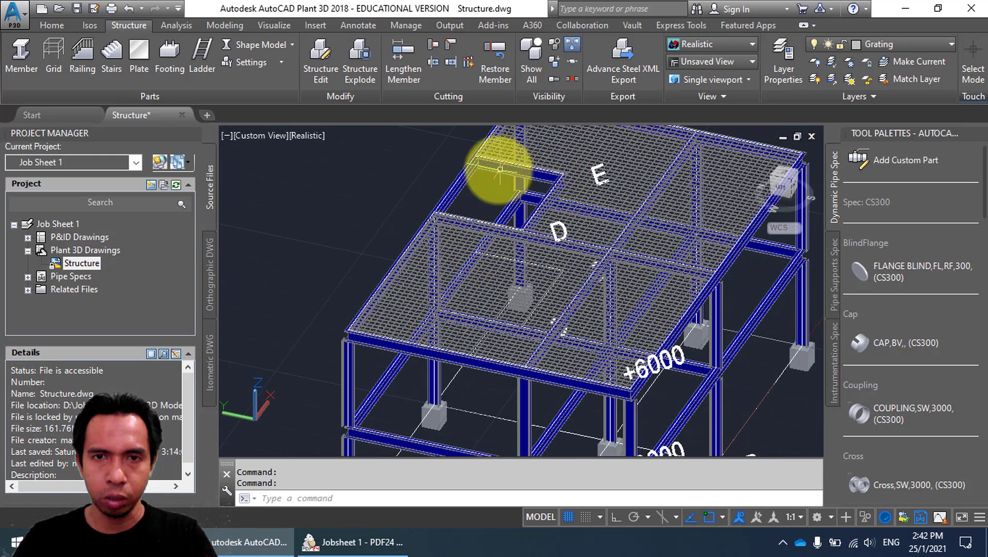
{"action": "middle_click_drag", "start_coordinate": [480, 163], "coordinate": [474, 166]}
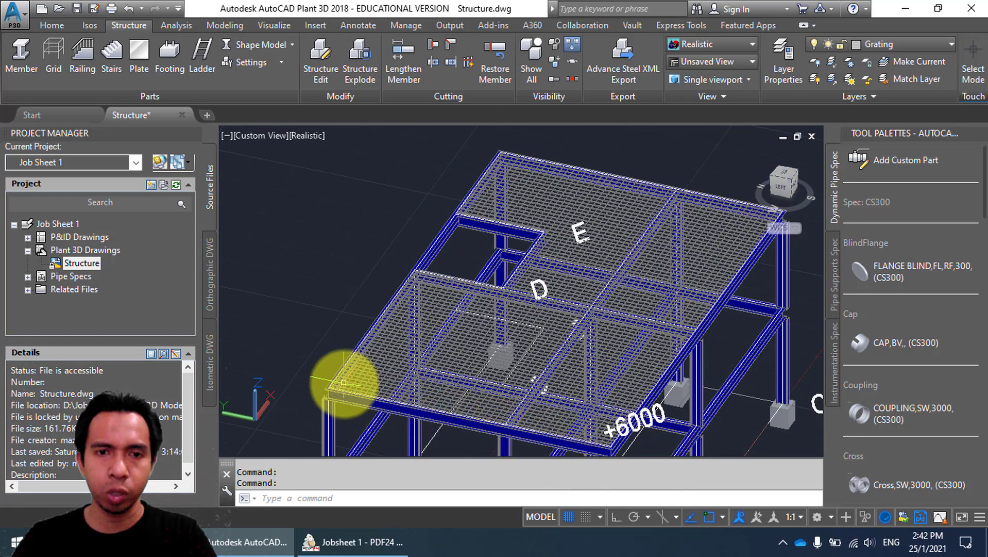
{"action": "middle_click_drag", "start_coordinate": [454, 308], "coordinate": [536, 304], "text": "shift"}
{"action": "scroll", "coordinate": [388, 221], "scroll_direction": "up", "scroll_amount": 8}
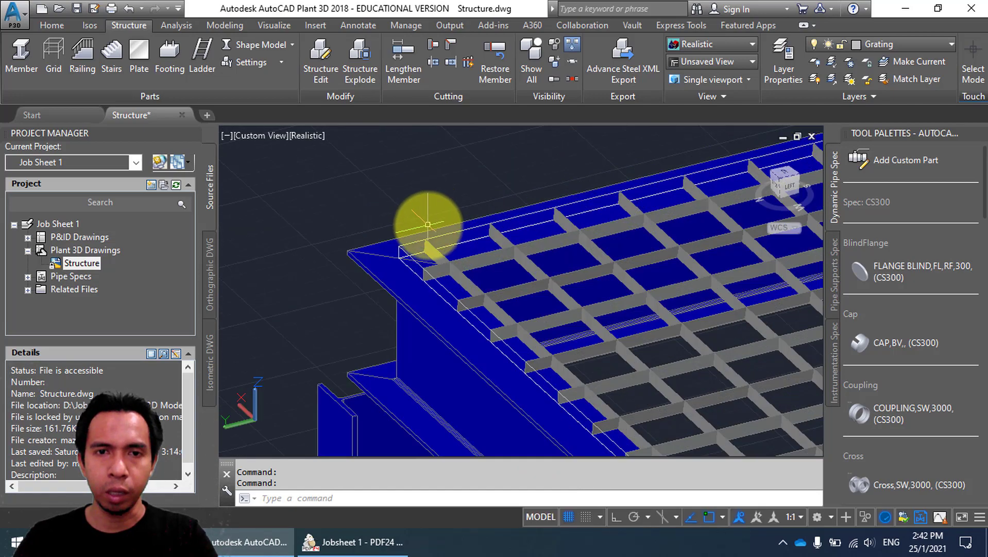
{"action": "middle_click_drag", "start_coordinate": [408, 264], "coordinate": [452, 243], "text": "shift"}
{"action": "scroll", "coordinate": [393, 257], "scroll_direction": "up", "scroll_amount": 3}
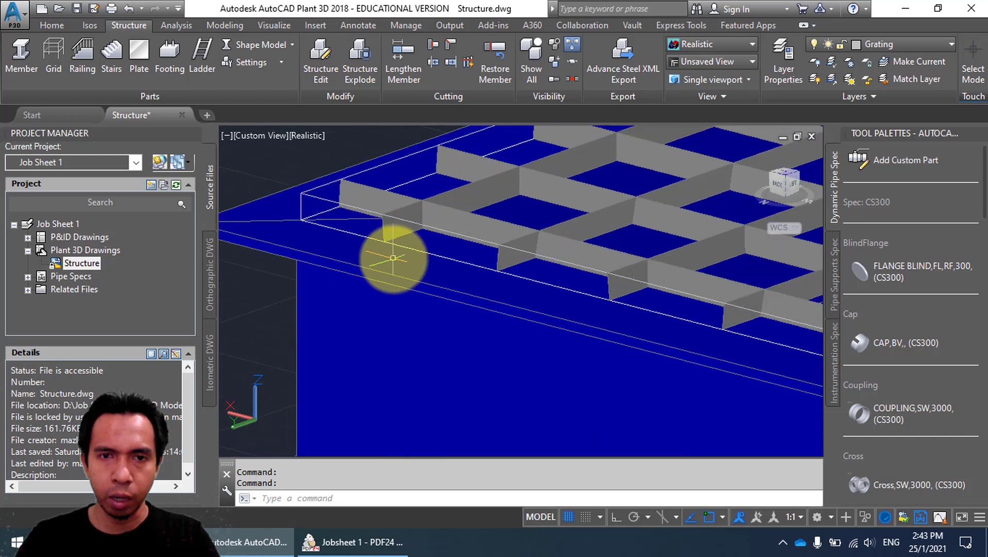
{"action": "middle_click_drag", "start_coordinate": [419, 276], "coordinate": [459, 258], "text": "shift"}
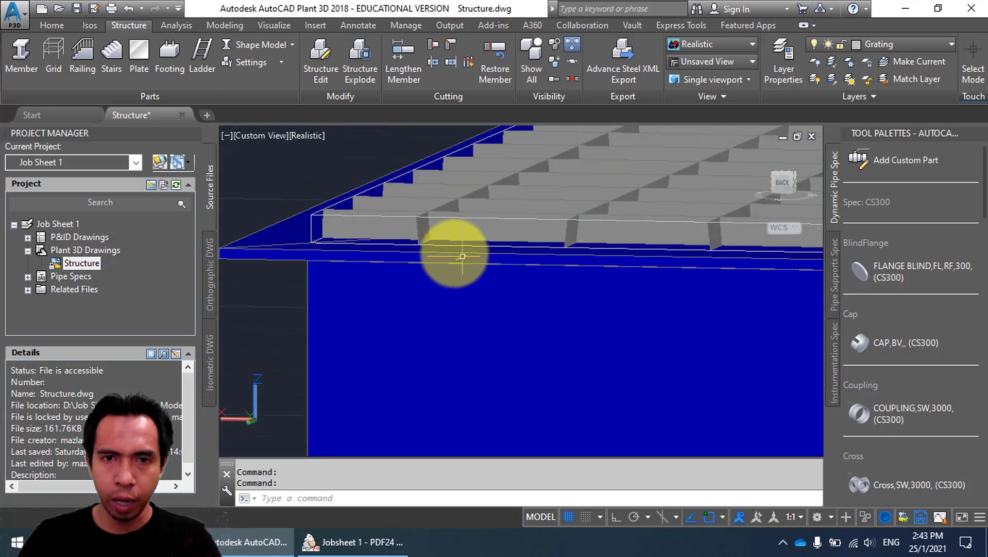
{"action": "mouse_move", "coordinate": [314, 252]}
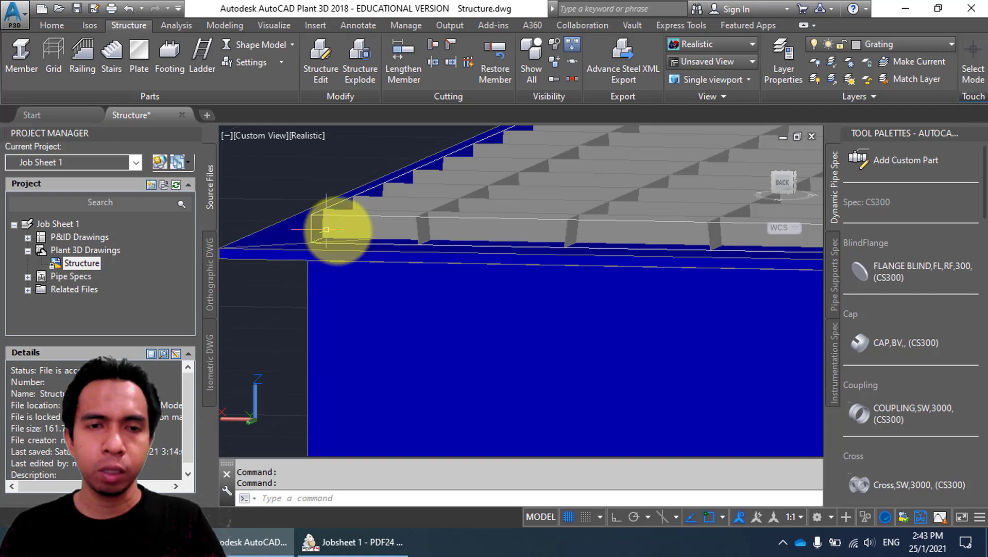
{"action": "scroll", "coordinate": [359, 230], "scroll_direction": "down", "scroll_amount": 10}
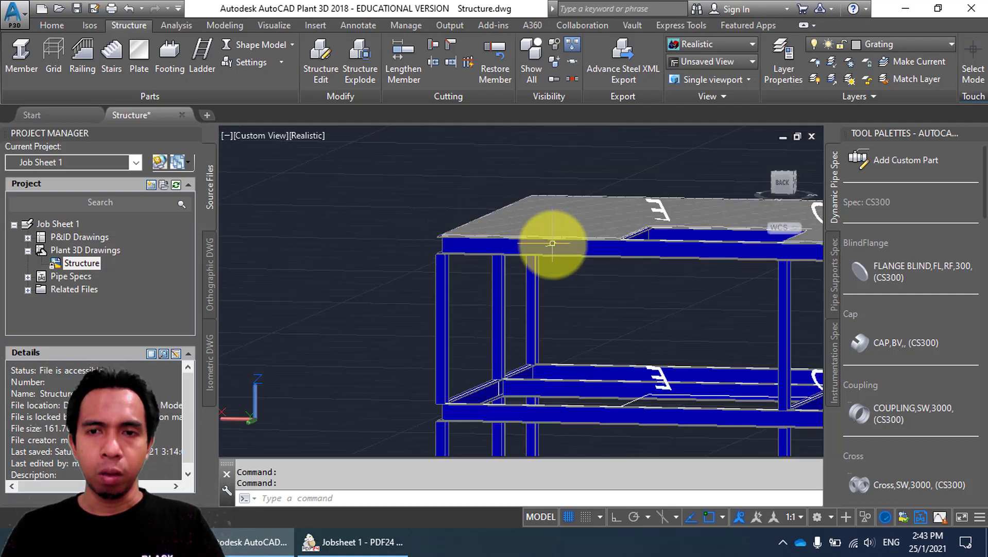
{"action": "middle_click_drag", "start_coordinate": [434, 250], "coordinate": [470, 227], "text": "shift"}
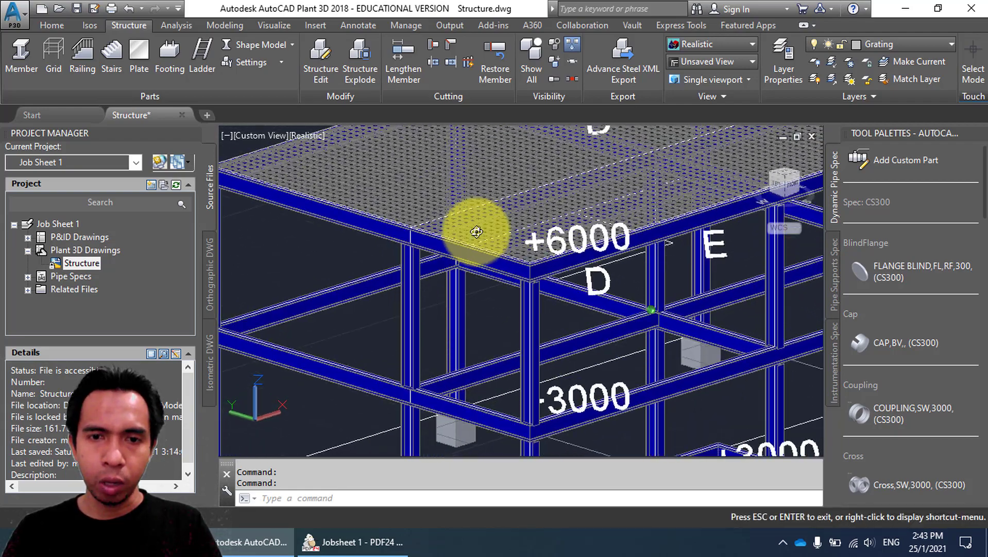
Examine the Main Deck Floor and Handrail Plan on page 8 of the Jobsheet 1 PDF in PDF24 Reader, and return to AutoCAD Plant 3D.
{"action": "left_click", "coordinate": [353, 542]}
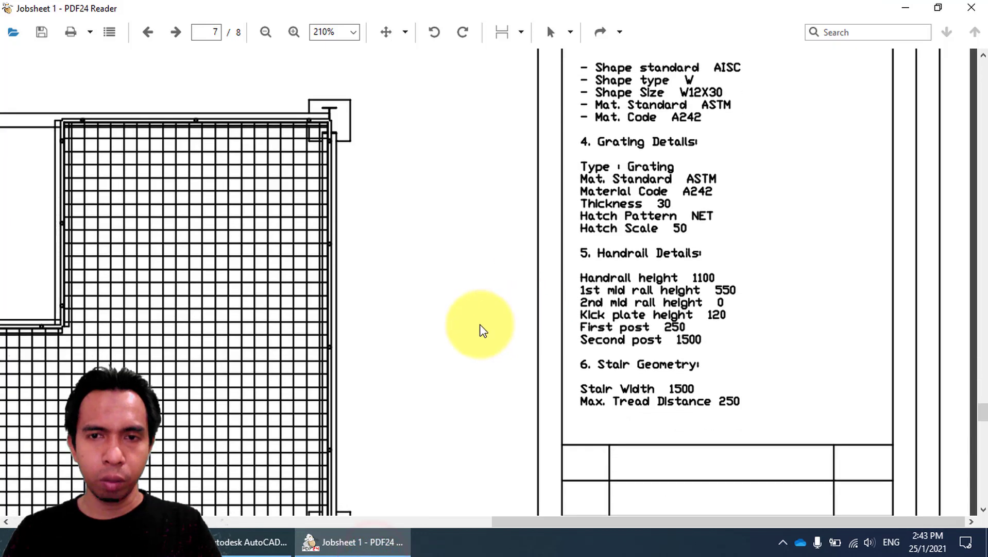
{"action": "scroll", "coordinate": [483, 330], "scroll_direction": "down", "scroll_amount": 2, "text": "ctrl"}
{"action": "scroll", "coordinate": [480, 324], "scroll_direction": "down", "scroll_amount": 2, "text": "ctrl"}
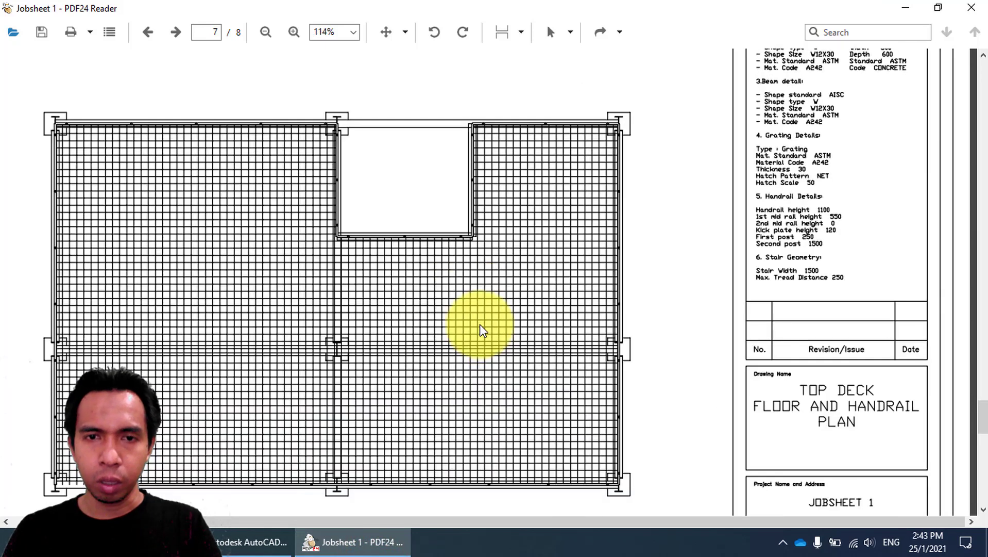
{"action": "scroll", "coordinate": [474, 284], "scroll_direction": "down", "scroll_amount": 5}
{"action": "scroll", "coordinate": [474, 289], "scroll_direction": "down", "scroll_amount": 3}
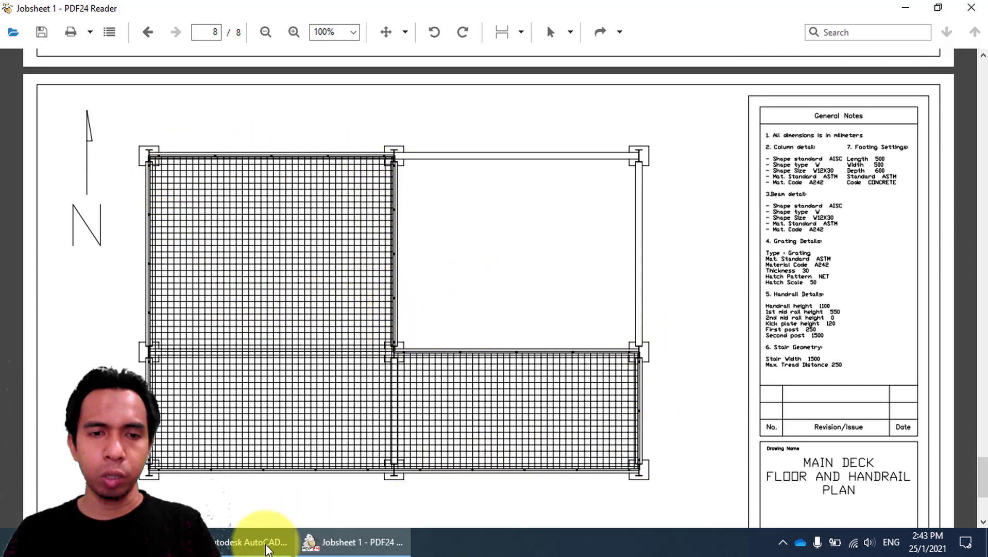
{"action": "mouse_move", "coordinate": [252, 544]}
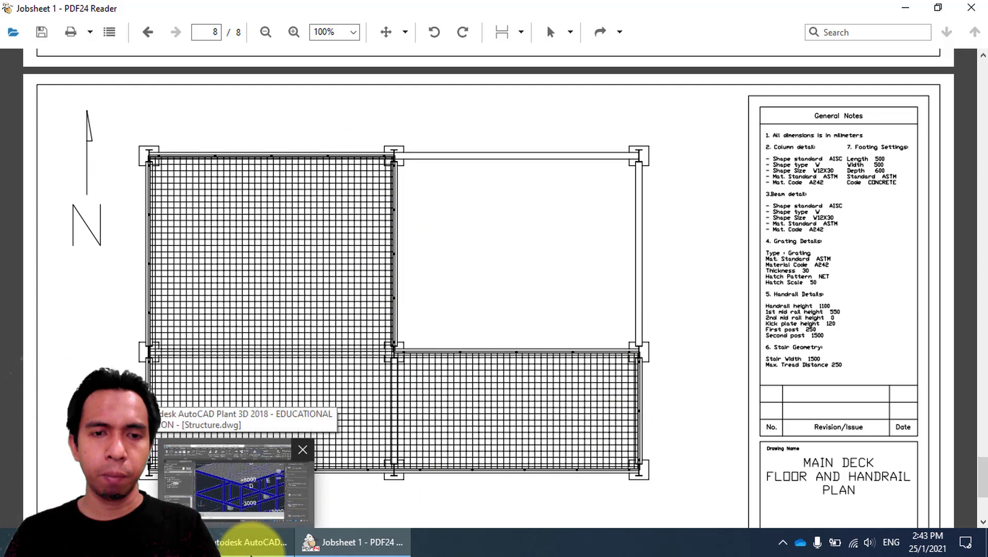
{"action": "left_click", "coordinate": [250, 549]}
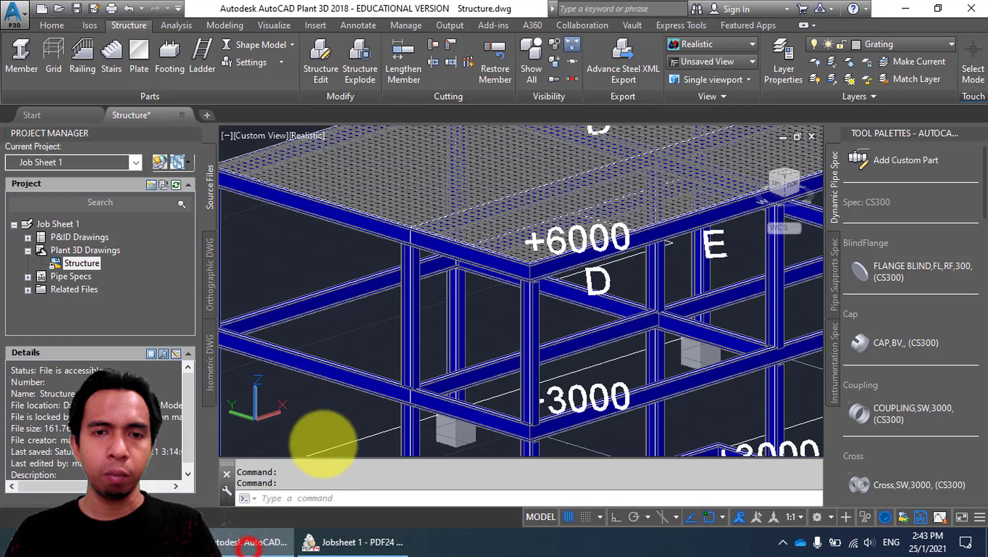
Switch the structural objects back to the Line Model representation.
{"action": "scroll", "coordinate": [371, 345], "scroll_direction": "up", "scroll_amount": 2}
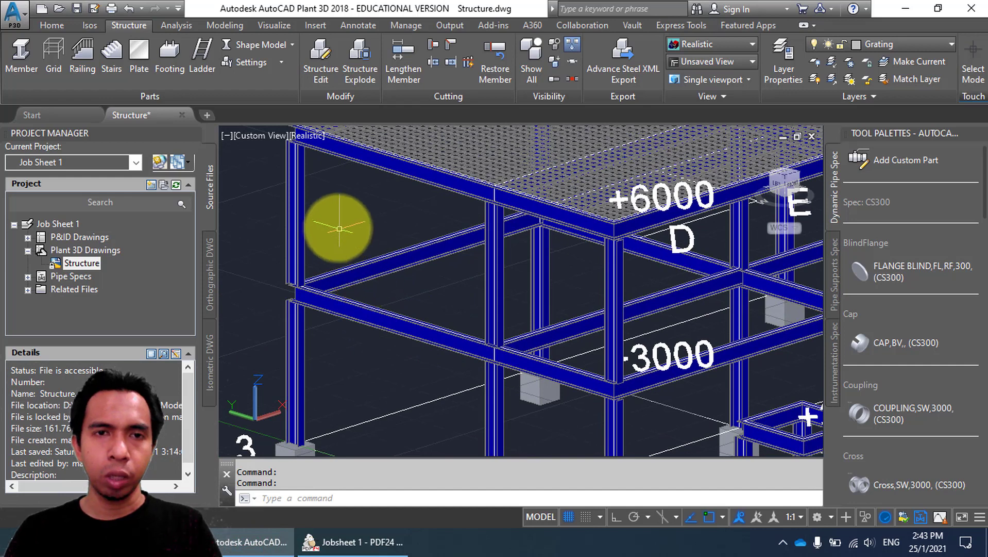
{"action": "left_click", "coordinate": [241, 43]}
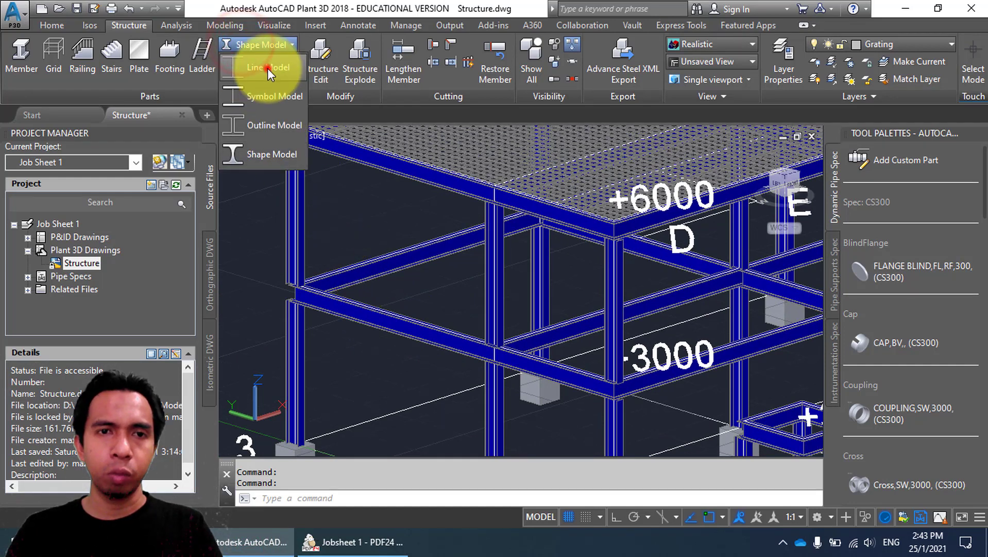
{"action": "left_click", "coordinate": [267, 69]}
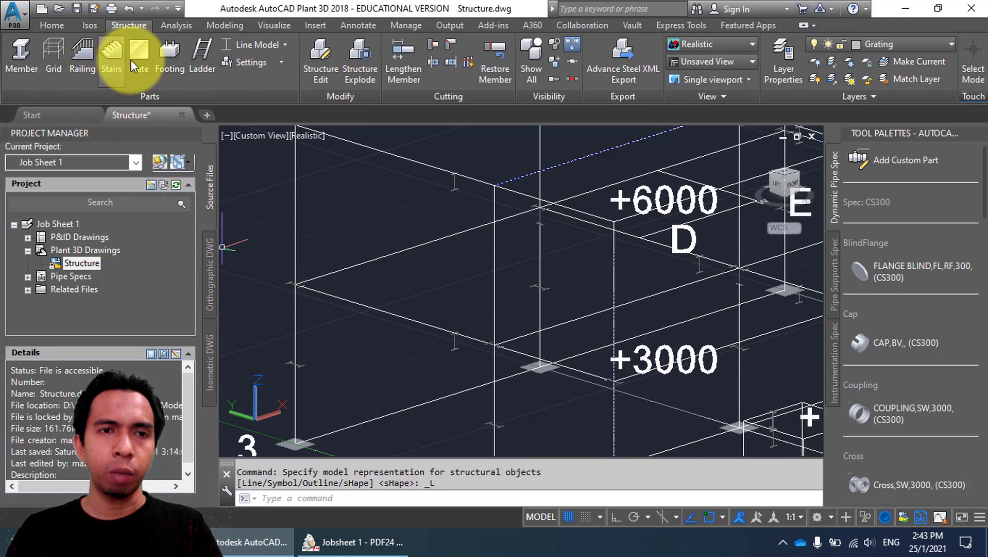
Create the main deck grating at +3000 with the same plate settings by tracing its L-shaped outline as a polyline along the beams.
{"action": "left_click", "coordinate": [147, 52]}
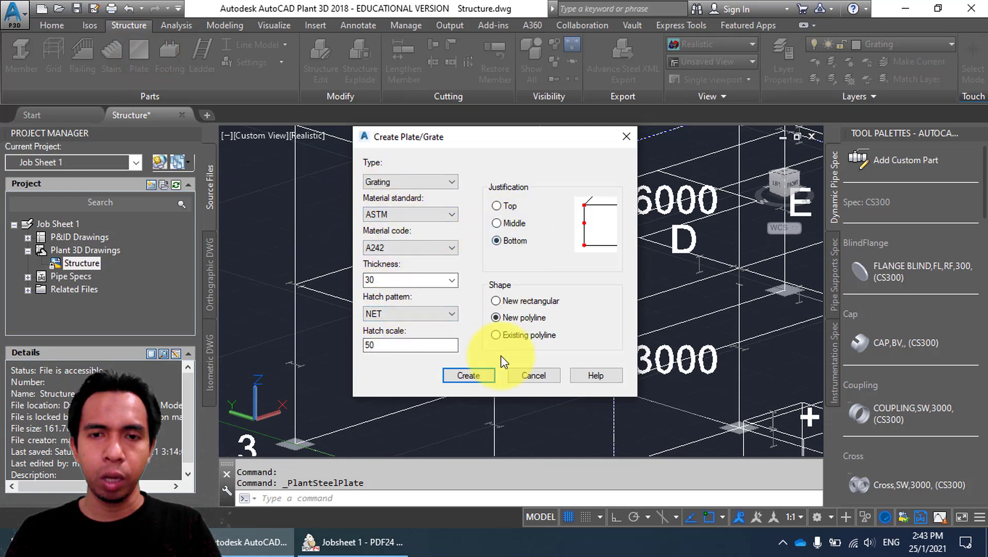
{"action": "left_click", "coordinate": [474, 375]}
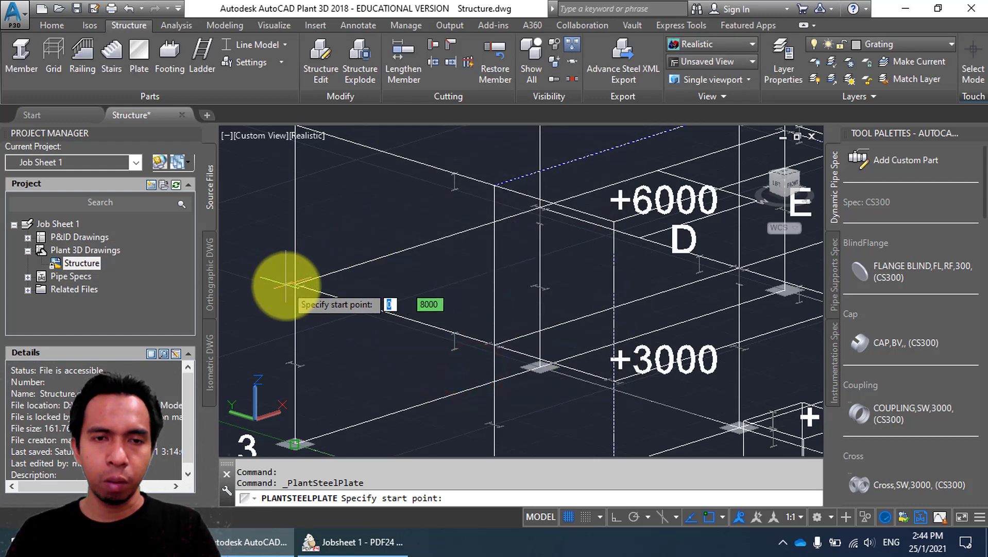
{"action": "scroll", "coordinate": [297, 283], "scroll_direction": "up", "scroll_amount": 2}
{"action": "left_click", "coordinate": [300, 286]}
{"action": "left_click", "coordinate": [433, 206]}
{"action": "middle_click_drag", "start_coordinate": [466, 221], "coordinate": [620, 163], "text": "shift"}
{"action": "left_click", "coordinate": [620, 164]}
{"action": "left_click", "coordinate": [432, 185]}
{"action": "left_click", "coordinate": [330, 272]}
{"action": "middle_click_drag", "start_coordinate": [330, 272], "coordinate": [384, 282], "text": "shift"}
{"action": "scroll", "coordinate": [384, 247], "scroll_direction": "up", "scroll_amount": 1}
{"action": "scroll", "coordinate": [384, 283], "scroll_direction": "down", "scroll_amount": 1}
{"action": "left_click", "coordinate": [268, 179]}
{"action": "scroll", "coordinate": [390, 262], "scroll_direction": "down", "scroll_amount": 4}
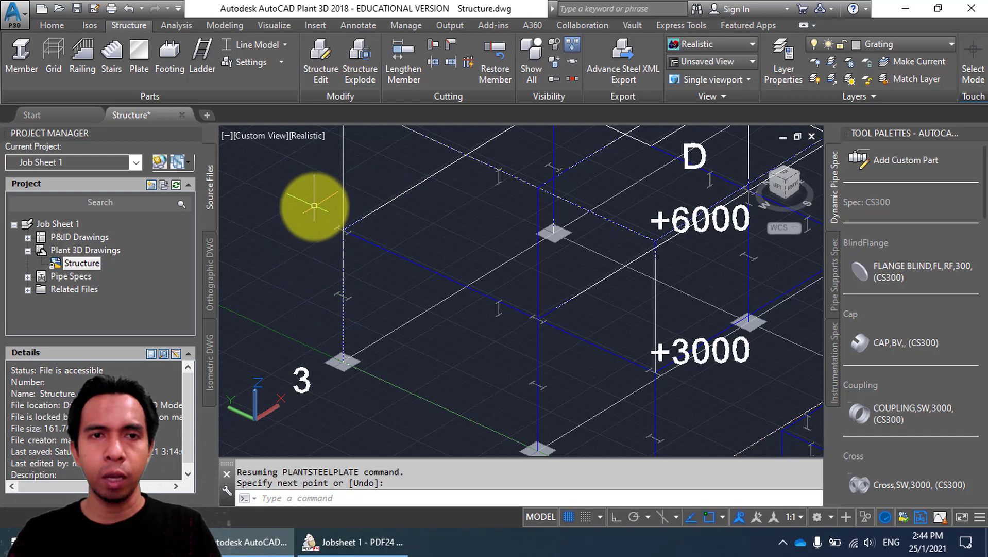
Switch the structural objects to the Shape Model representation to display the main deck grating.
{"action": "scroll", "coordinate": [522, 249], "scroll_direction": "down", "scroll_amount": 2}
{"action": "middle_click_drag", "start_coordinate": [543, 255], "coordinate": [459, 269]}
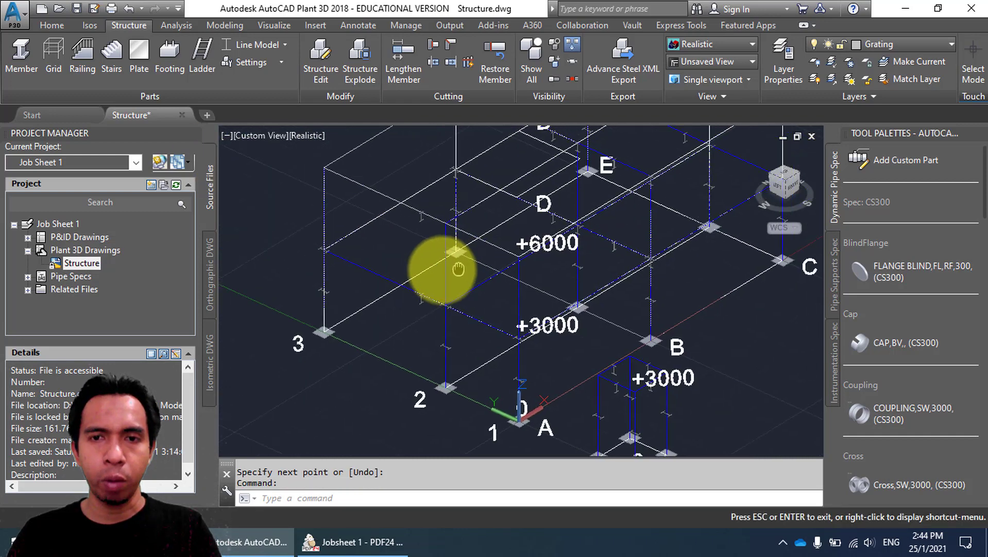
{"action": "left_click_drag", "start_coordinate": [459, 269], "coordinate": [445, 273]}
{"action": "key", "text": "Escape"}
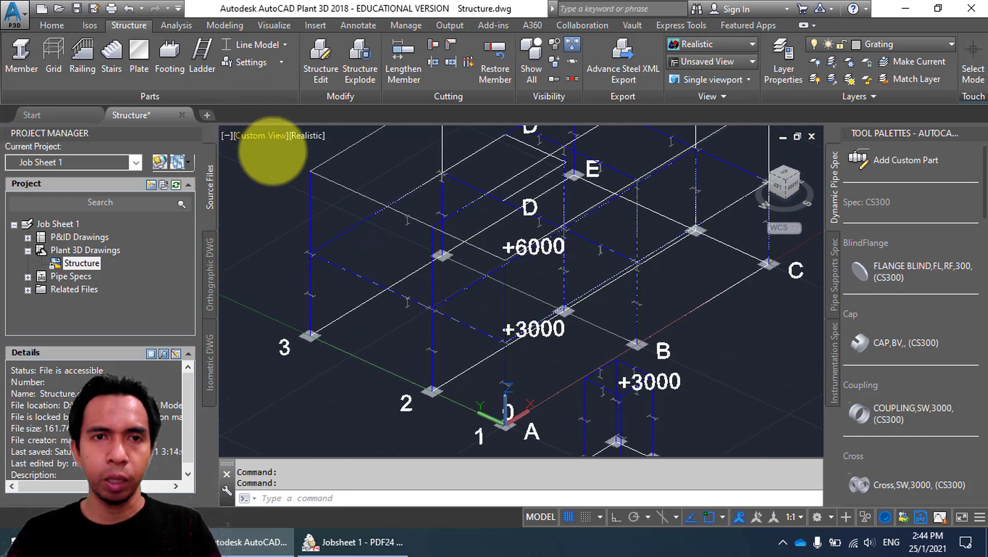
{"action": "left_click", "coordinate": [256, 44]}
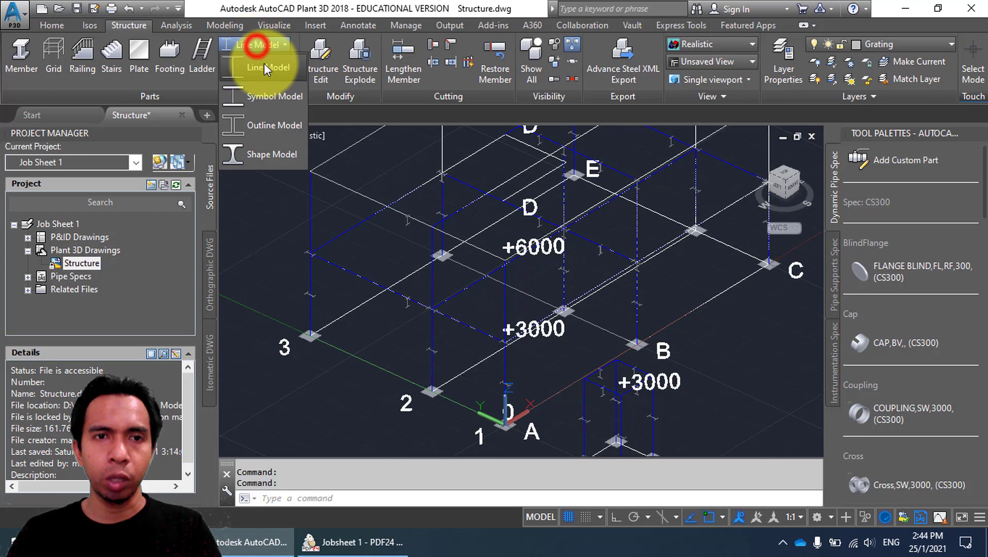
{"action": "left_click", "coordinate": [277, 153]}
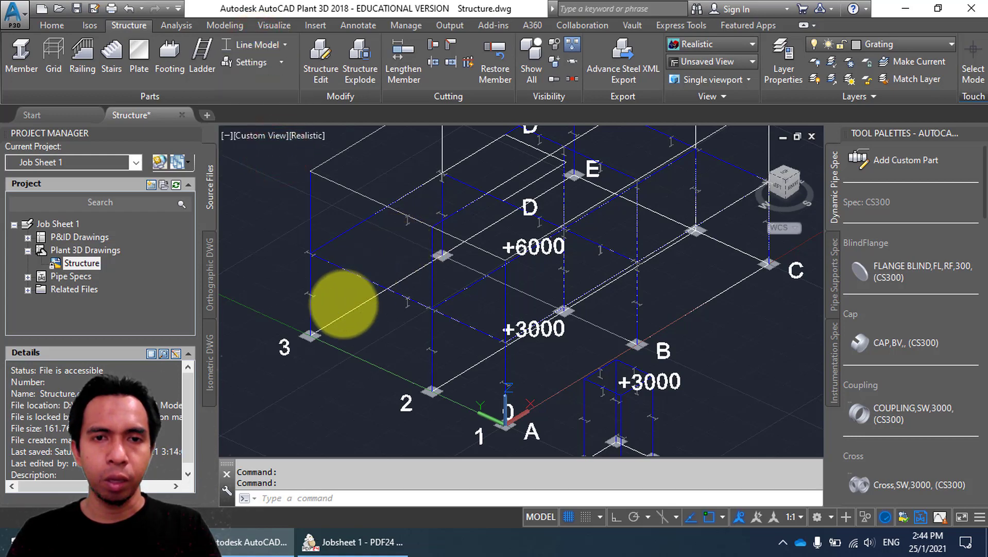
Inspect how the main deck grating sits on its beams and view the small separate platform frame.
{"action": "scroll", "coordinate": [310, 278], "scroll_direction": "up", "scroll_amount": 6}
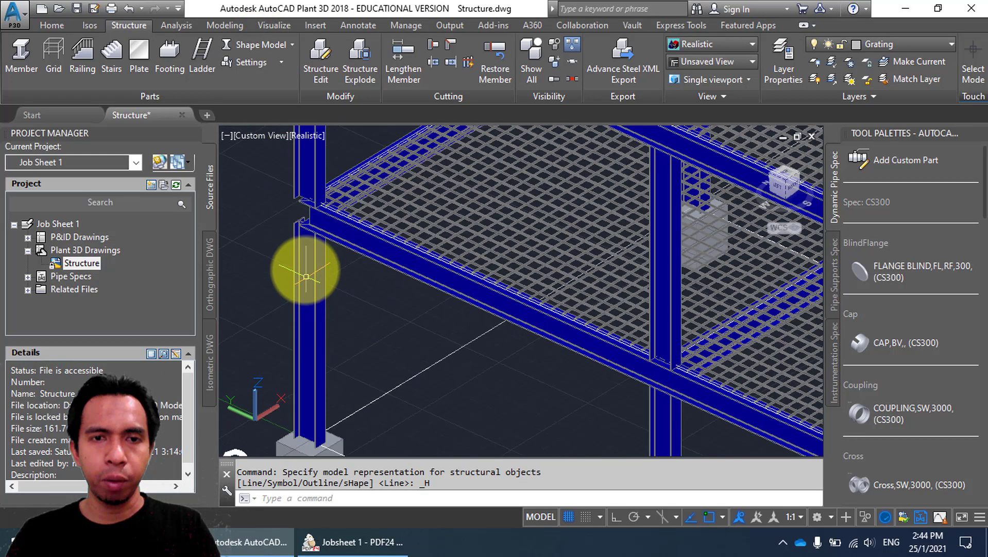
{"action": "middle_click_drag", "start_coordinate": [353, 214], "coordinate": [426, 294], "text": "shift"}
{"action": "scroll", "coordinate": [392, 212], "scroll_direction": "up", "scroll_amount": 4}
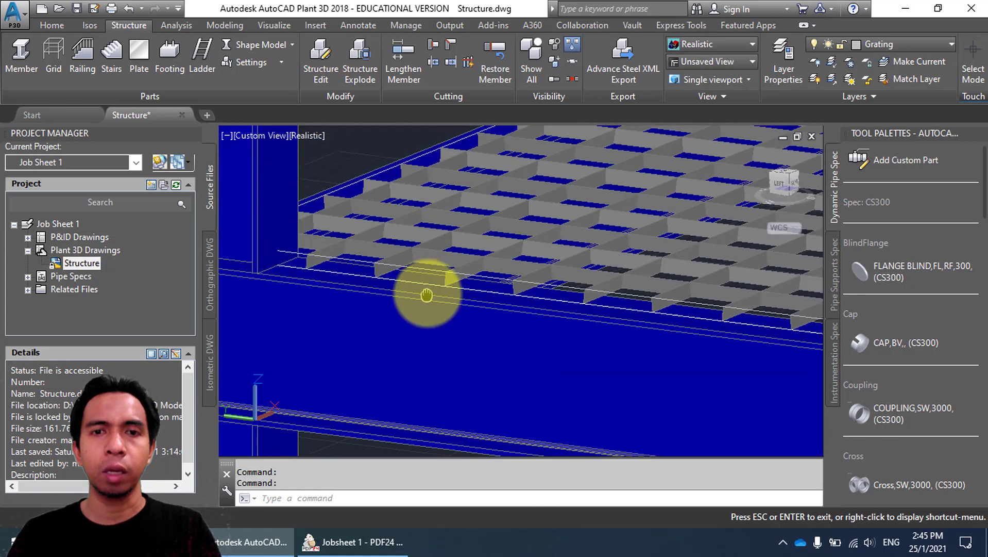
{"action": "scroll", "coordinate": [412, 267], "scroll_direction": "down", "scroll_amount": 8}
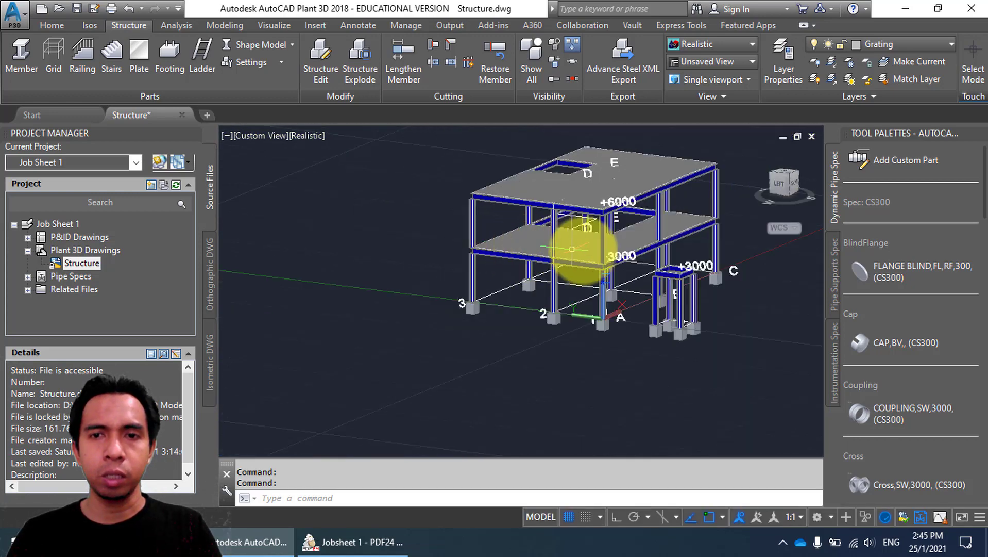
{"action": "middle_click_drag", "start_coordinate": [565, 263], "coordinate": [459, 274], "text": "shift"}
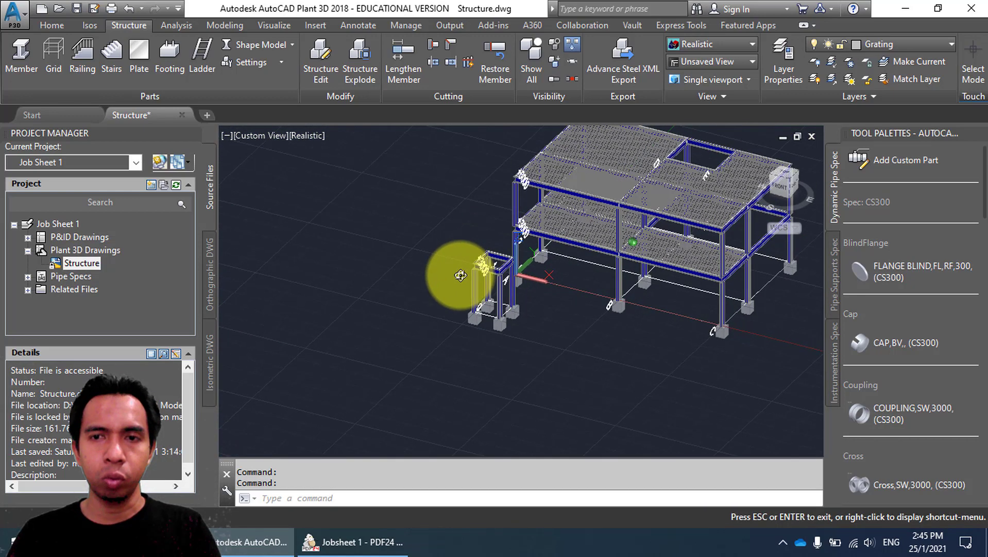
{"action": "middle_click_drag", "start_coordinate": [585, 210], "coordinate": [548, 238]}
{"action": "scroll", "coordinate": [452, 291], "scroll_direction": "up", "scroll_amount": 6}
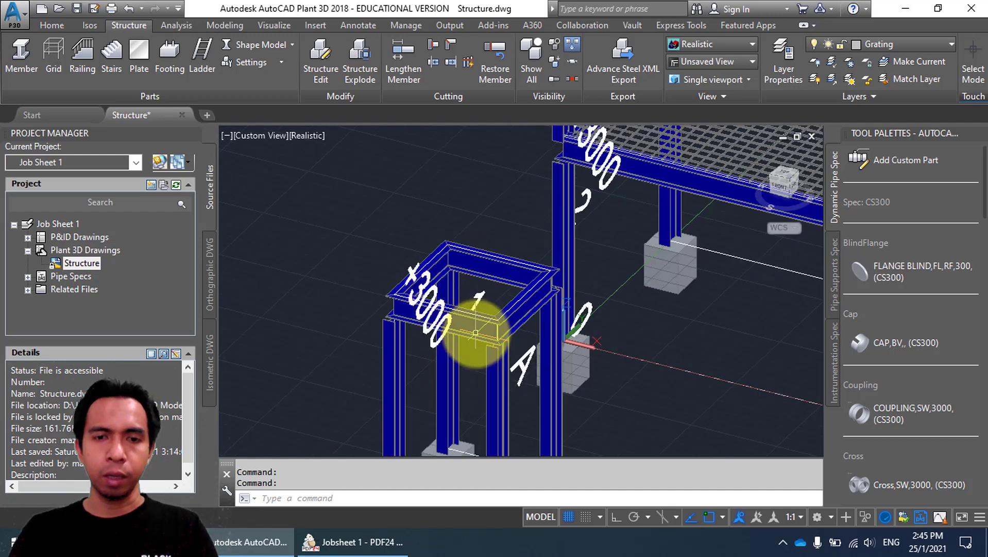
Check the small platform's grating on page 8 of the Jobsheet 1 PDF in PDF24 Reader, and return to AutoCAD Plant 3D.
{"action": "left_click", "coordinate": [366, 545]}
{"action": "scroll", "coordinate": [398, 311], "scroll_direction": "up", "scroll_amount": 10}
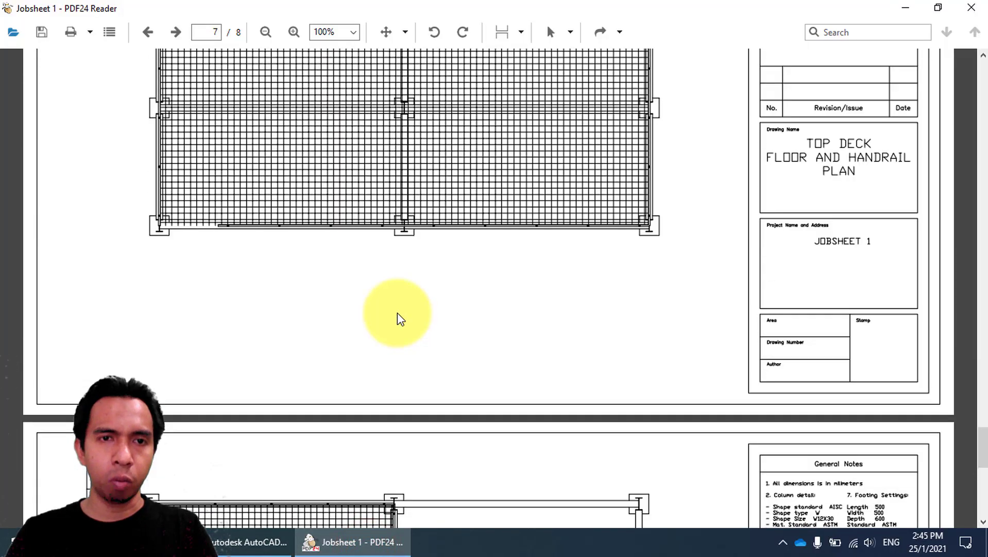
{"action": "scroll", "coordinate": [398, 312], "scroll_direction": "down", "scroll_amount": 5}
{"action": "scroll", "coordinate": [397, 310], "scroll_direction": "down", "scroll_amount": 8}
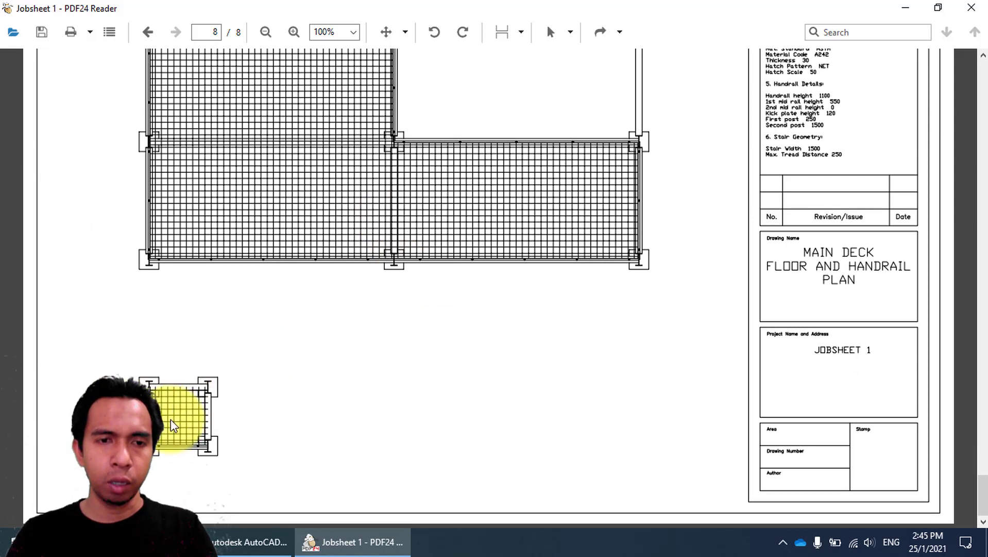
{"action": "left_click", "coordinate": [278, 541]}
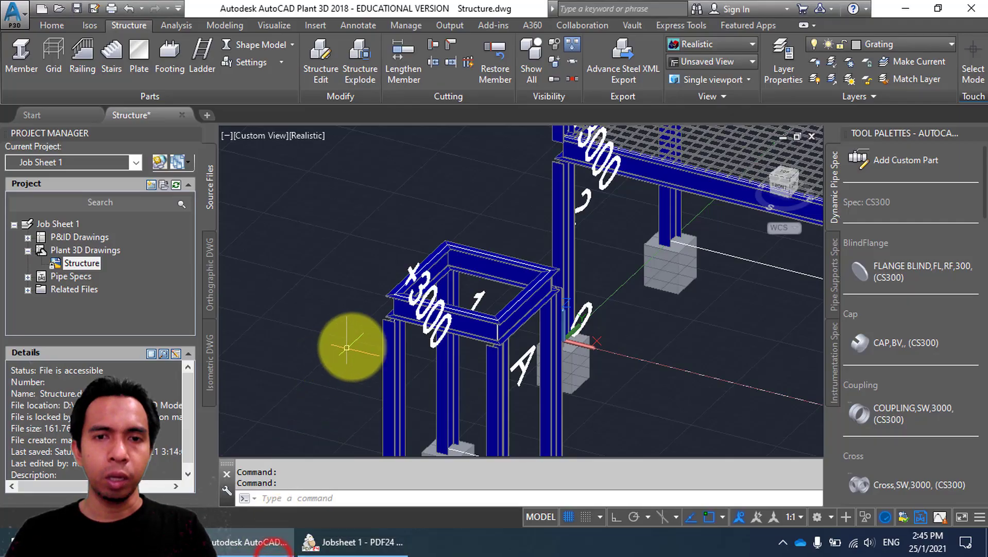
In Line Model representation, create the small platform's grating at +3000, 30 thick with NET hatch at scale 50, tracing its square outline as a polyline.
{"action": "middle_click_drag", "start_coordinate": [419, 265], "coordinate": [353, 231]}
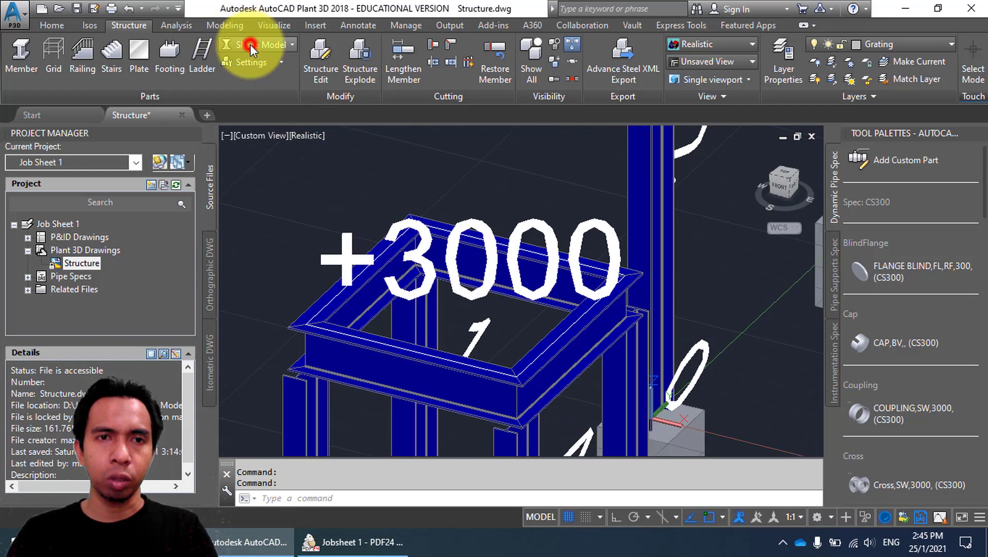
{"action": "left_click", "coordinate": [251, 48]}
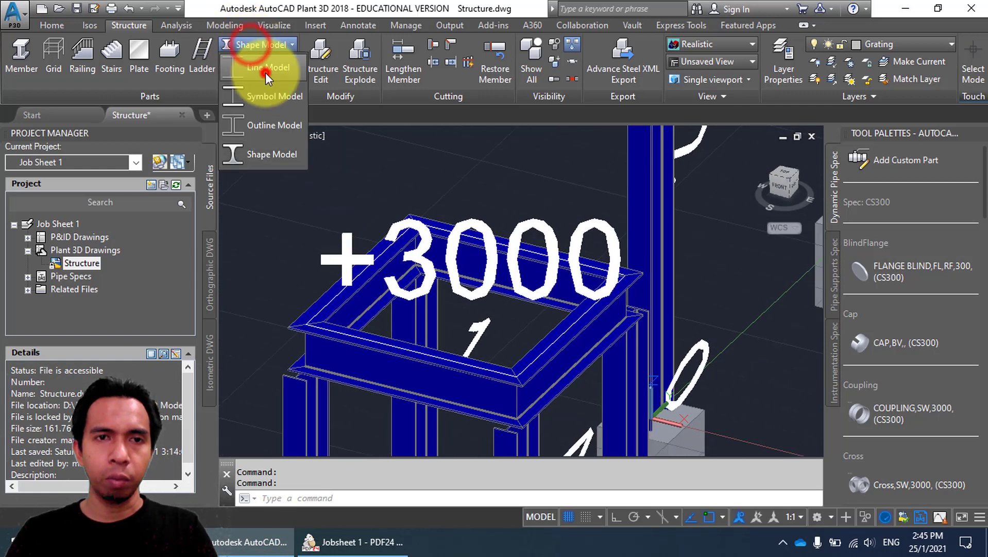
{"action": "left_click", "coordinate": [139, 52]}
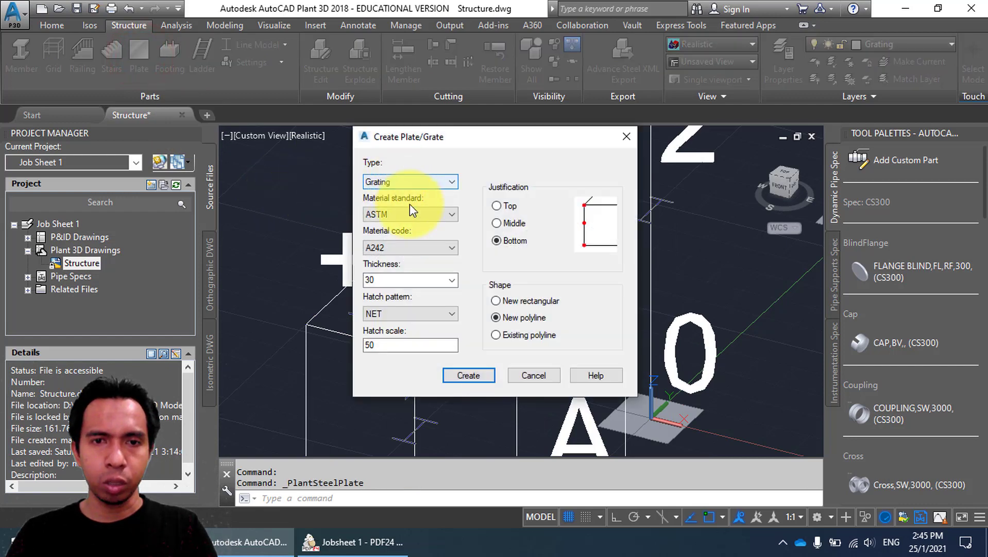
{"action": "left_click", "coordinate": [462, 373]}
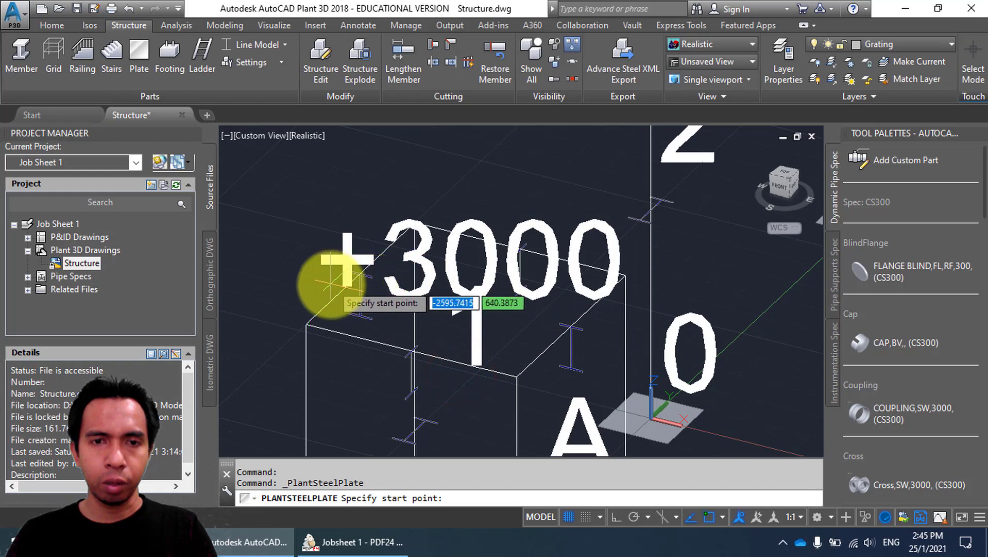
{"action": "left_click", "coordinate": [303, 326]}
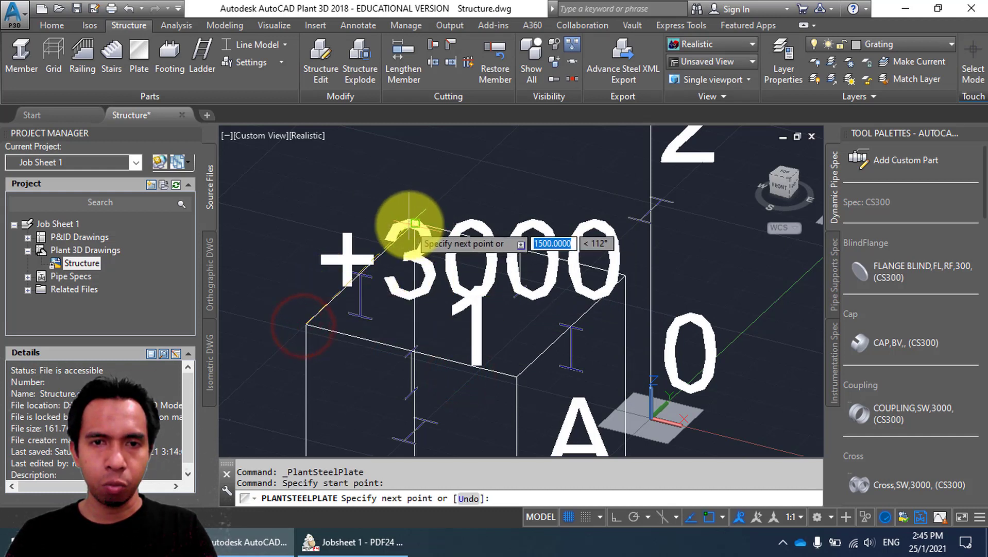
{"action": "left_click", "coordinate": [415, 223]}
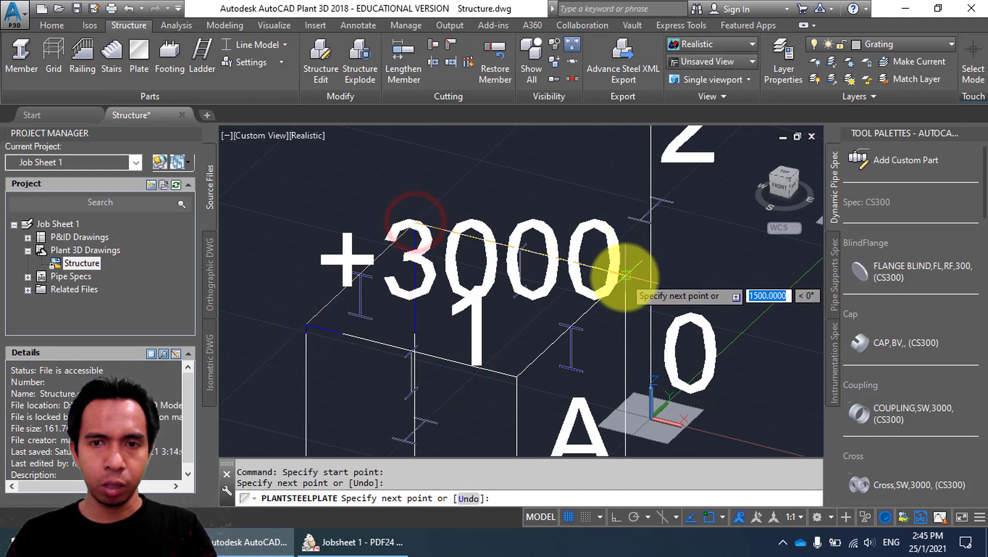
{"action": "left_click", "coordinate": [625, 277]}
{"action": "left_click", "coordinate": [517, 377]}
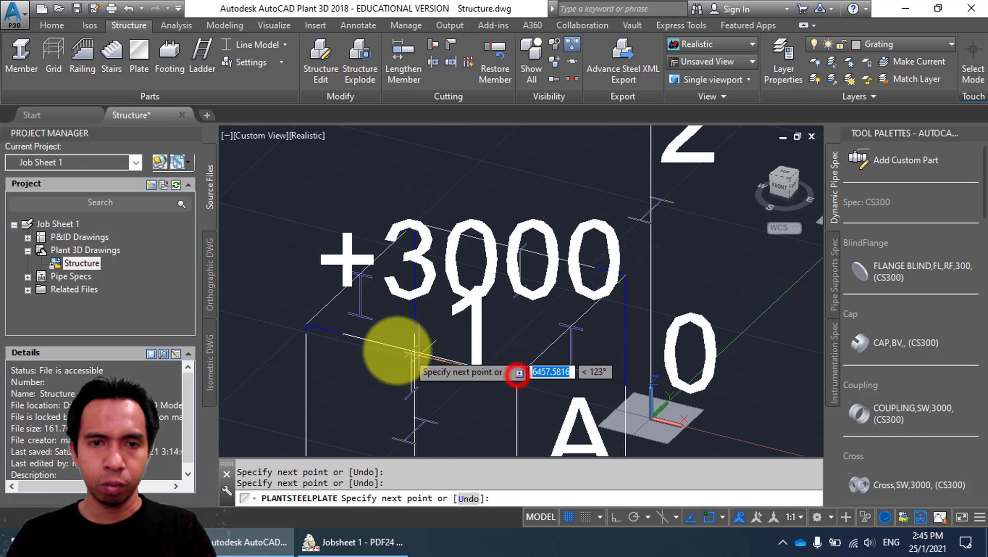
{"action": "left_click", "coordinate": [303, 325]}
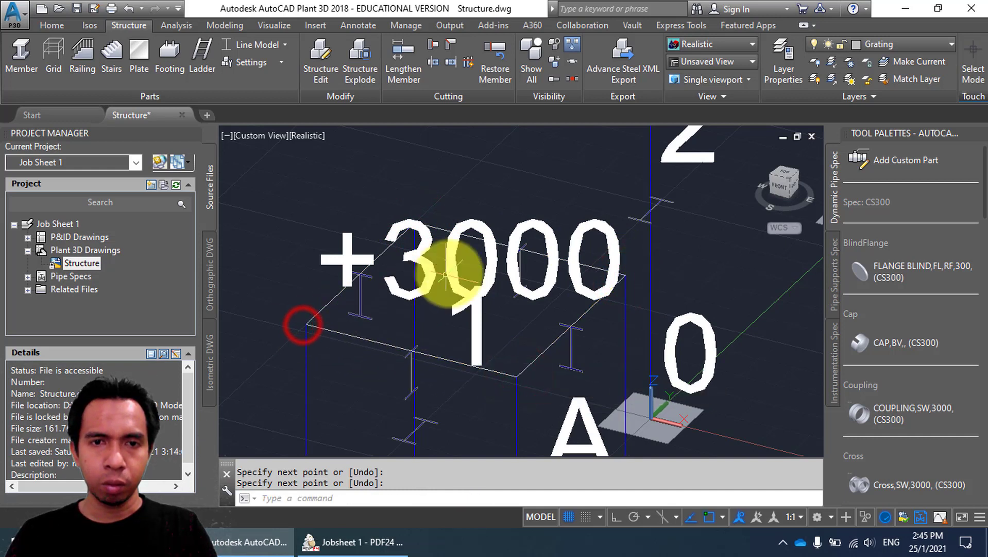
Switch the structural objects to the Shape Model representation and view the small platform's grating beside the main frame.
{"action": "left_click", "coordinate": [256, 48]}
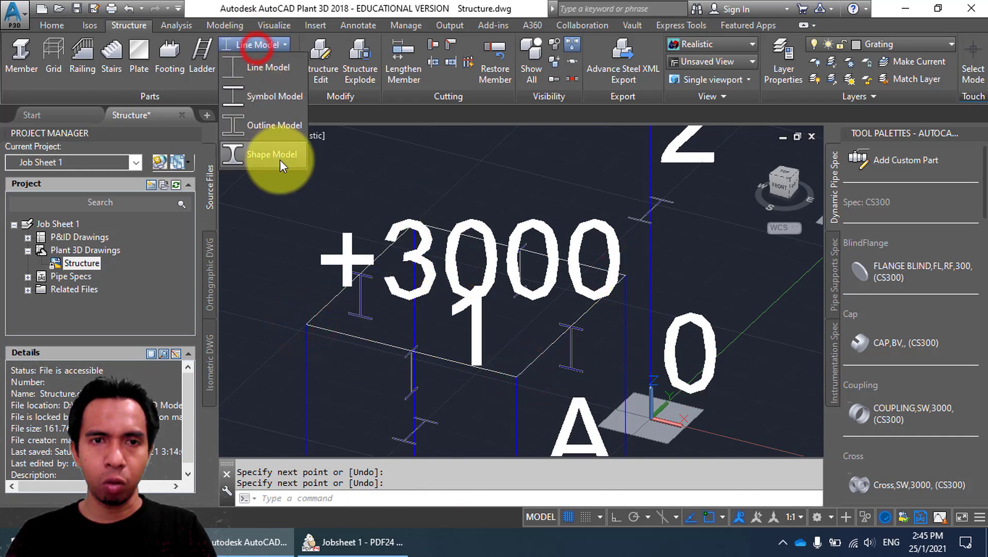
{"action": "left_click", "coordinate": [279, 150]}
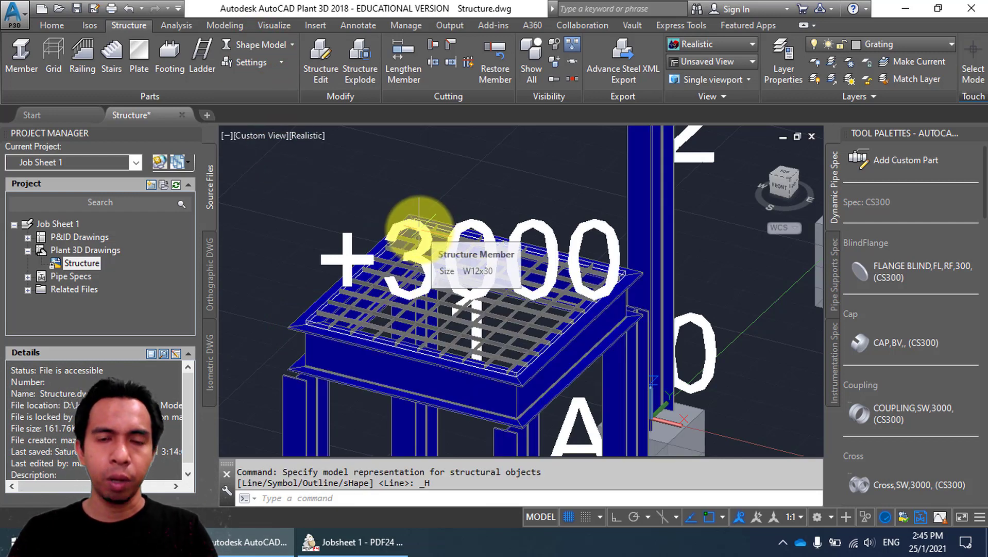
{"action": "scroll", "coordinate": [521, 273], "scroll_direction": "down", "scroll_amount": 4}
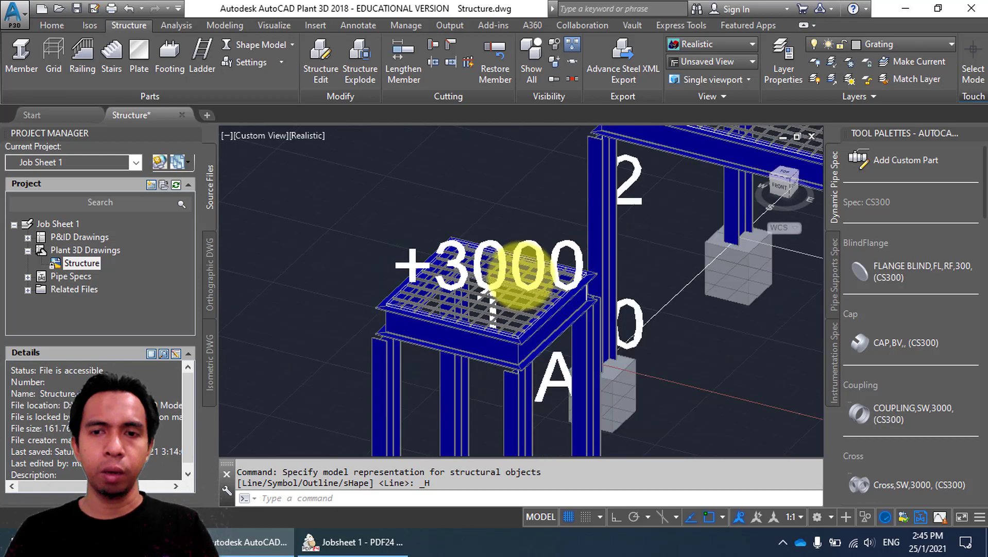
{"action": "middle_click_drag", "start_coordinate": [502, 266], "coordinate": [326, 295]}
{"action": "scroll", "coordinate": [534, 244], "scroll_direction": "down", "scroll_amount": 5}
{"action": "middle_click_drag", "start_coordinate": [534, 242], "coordinate": [523, 263]}
Switch to PDF24 Reader and examine the stair elevations and plan on the Stair Details sheets, pages 5 and 6 of Jobsheet 1.
{"action": "left_click", "coordinate": [375, 541]}
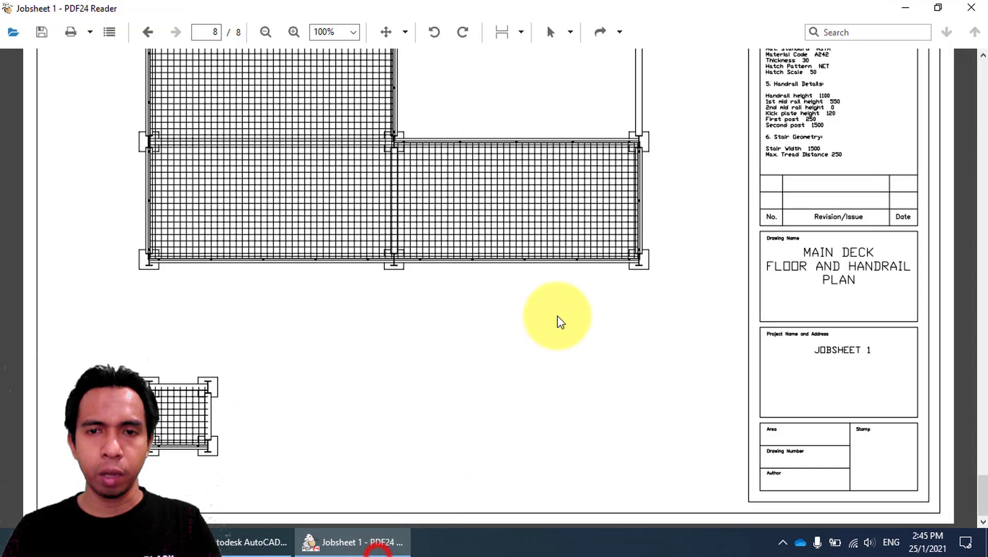
{"action": "scroll", "coordinate": [458, 335], "scroll_direction": "up", "scroll_amount": 20}
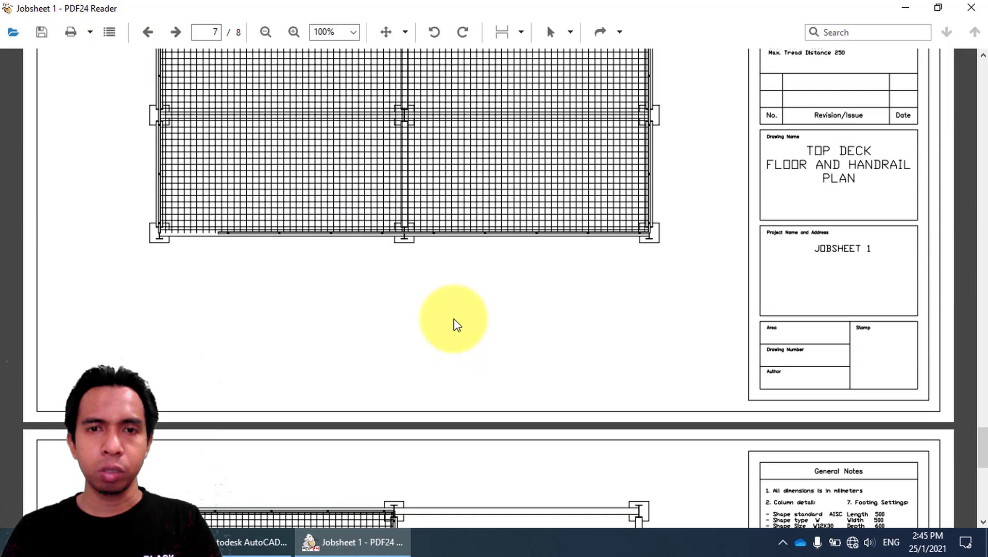
{"action": "scroll", "coordinate": [422, 313], "scroll_direction": "up", "scroll_amount": 4}
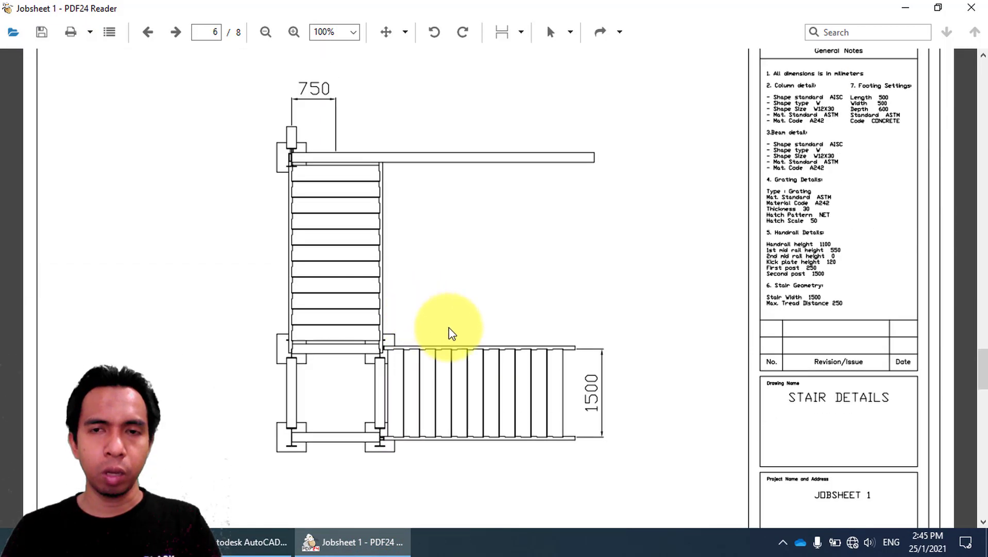
{"action": "scroll", "coordinate": [446, 316], "scroll_direction": "up", "scroll_amount": 4}
{"action": "scroll", "coordinate": [446, 316], "scroll_direction": "down", "scroll_amount": 4}
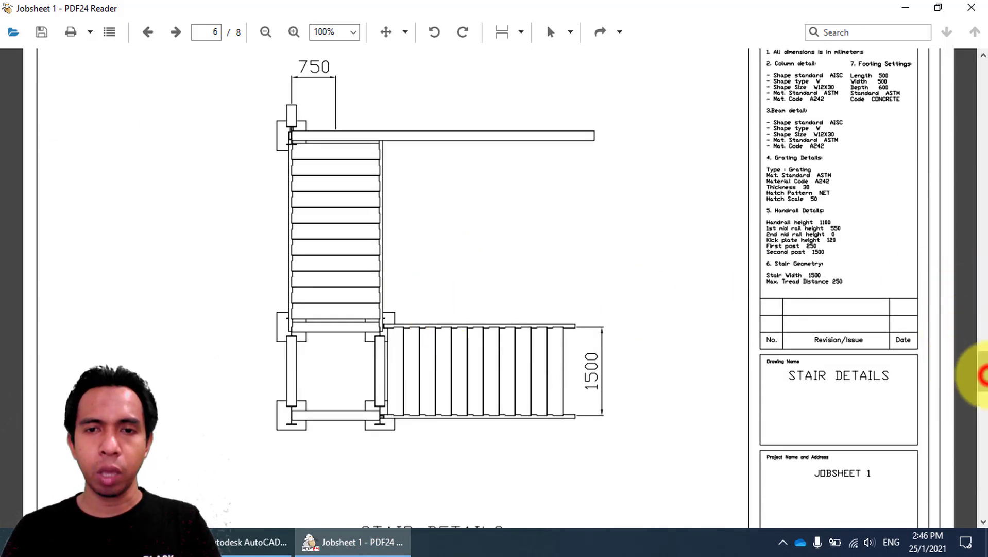
{"action": "left_click_drag", "start_coordinate": [984, 376], "coordinate": [984, 328]}
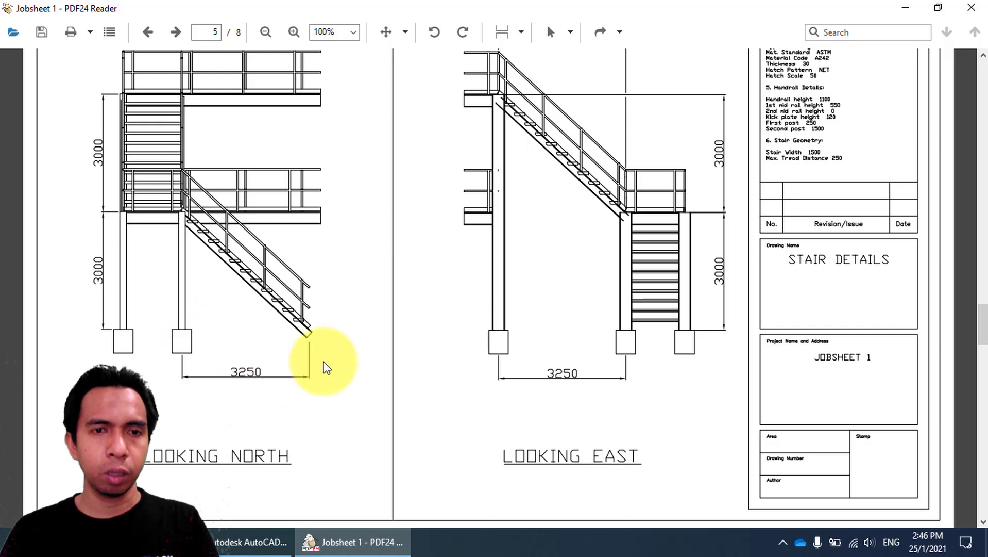
{"action": "scroll", "coordinate": [220, 345], "scroll_direction": "up", "scroll_amount": 1}
{"action": "scroll", "coordinate": [220, 346], "scroll_direction": "down", "scroll_amount": 1}
{"action": "scroll", "coordinate": [219, 346], "scroll_direction": "up", "scroll_amount": 2}
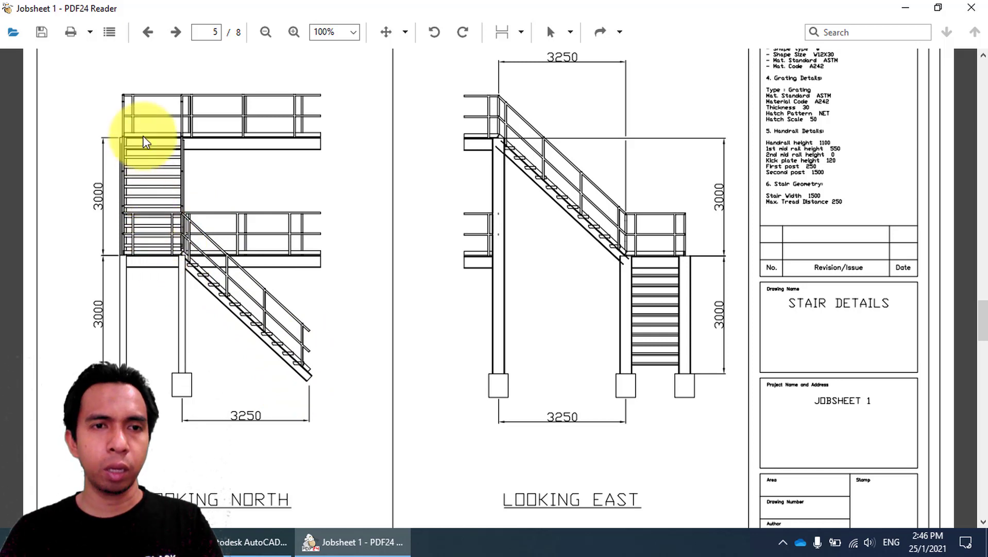
{"action": "scroll", "coordinate": [352, 247], "scroll_direction": "down", "scroll_amount": 1}
{"action": "scroll", "coordinate": [350, 246], "scroll_direction": "down", "scroll_amount": 10}
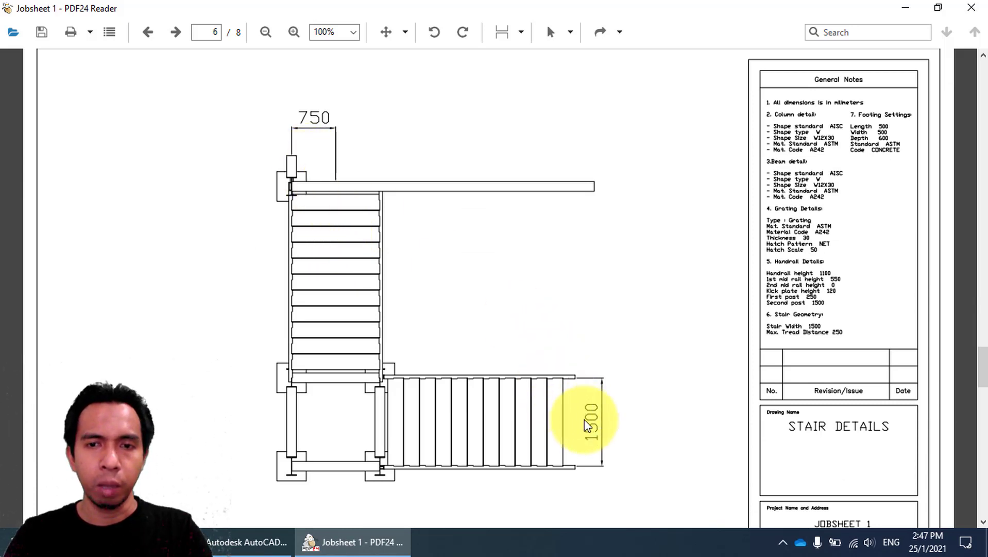
{"action": "scroll", "coordinate": [585, 421], "scroll_direction": "down", "scroll_amount": 1}
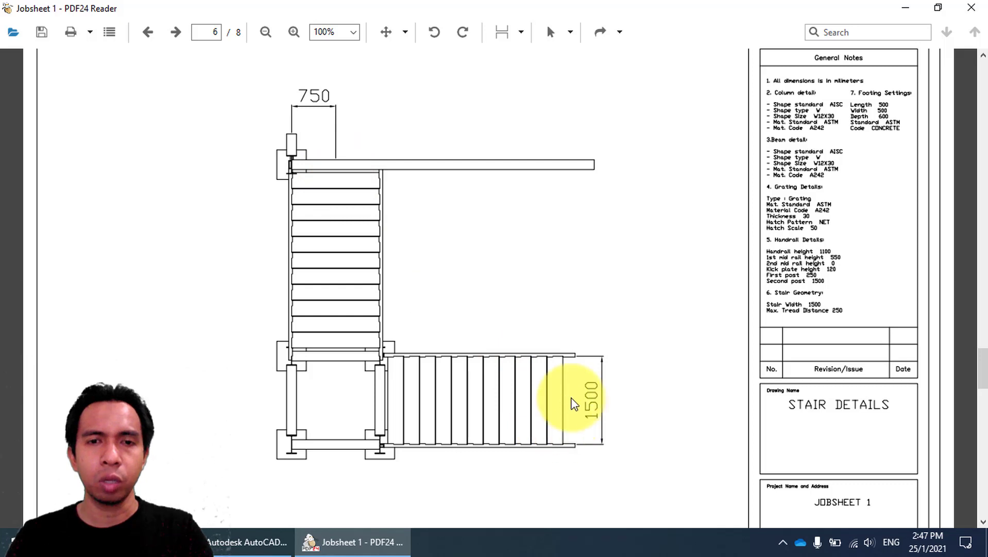
Read the stair geometry in the General Notes on page 6 and compare it with the stair plan's width dimension.
{"action": "left_click", "coordinate": [833, 218]}
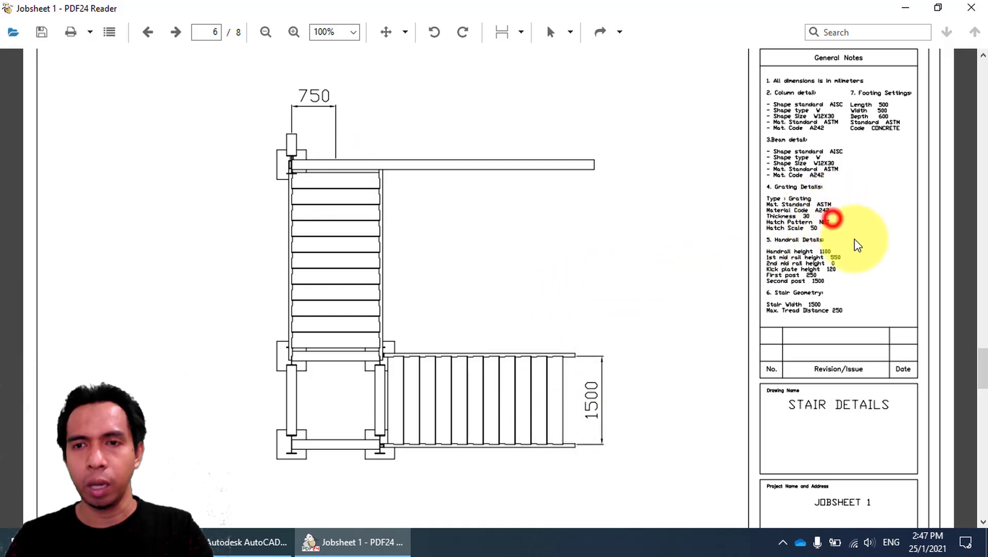
{"action": "scroll", "coordinate": [865, 251], "scroll_direction": "up", "scroll_amount": 2, "text": "ctrl"}
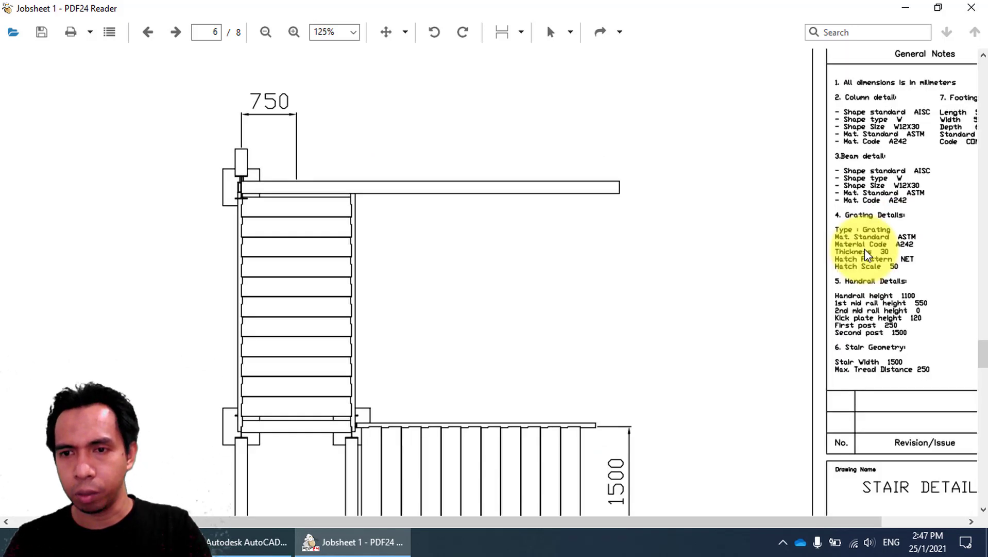
{"action": "scroll", "coordinate": [865, 248], "scroll_direction": "up", "scroll_amount": 1, "text": "ctrl"}
{"action": "left_click_drag", "start_coordinate": [801, 262], "coordinate": [614, 209]}
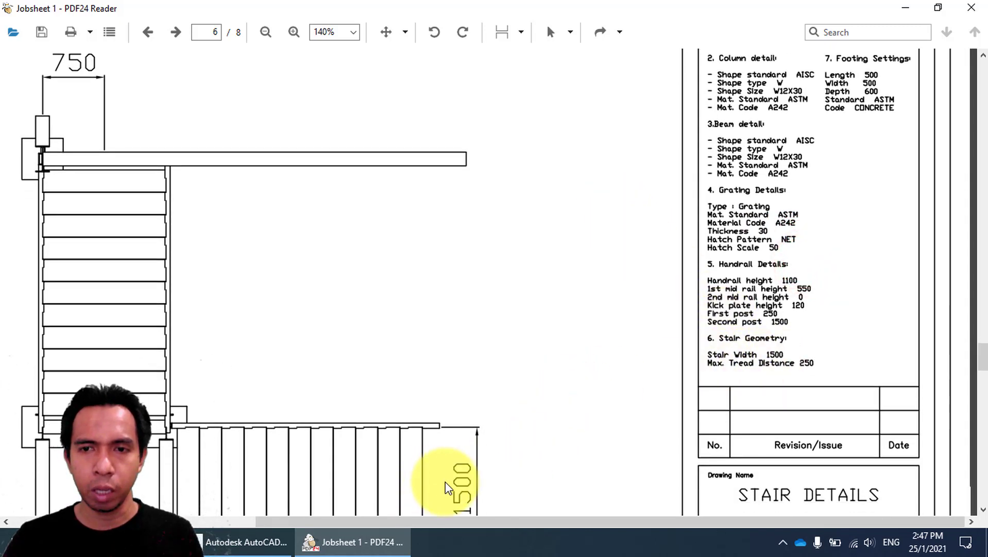
{"action": "left_click", "coordinate": [754, 371]}
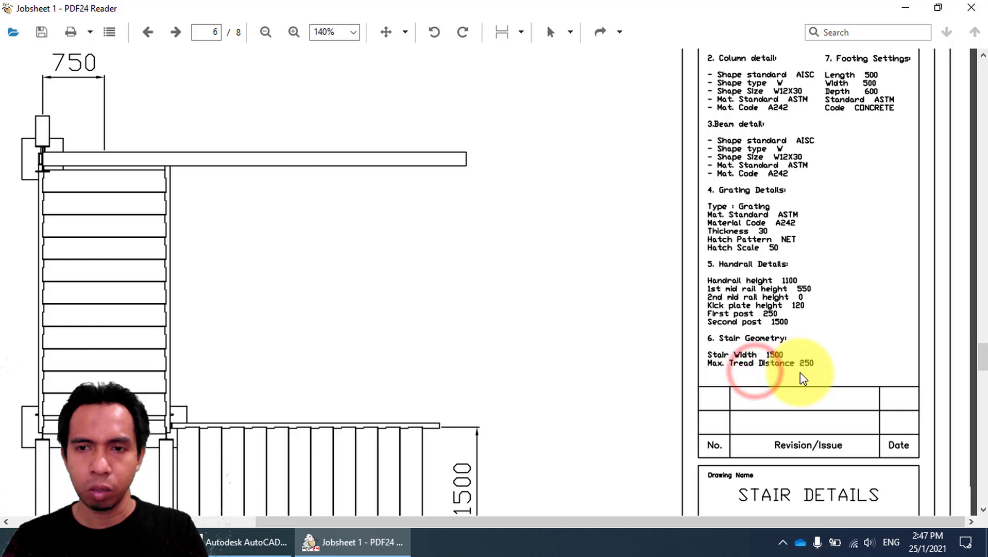
{"action": "scroll", "coordinate": [800, 373], "scroll_direction": "up", "scroll_amount": 2, "text": "ctrl"}
{"action": "scroll", "coordinate": [800, 372], "scroll_direction": "down", "scroll_amount": 1}
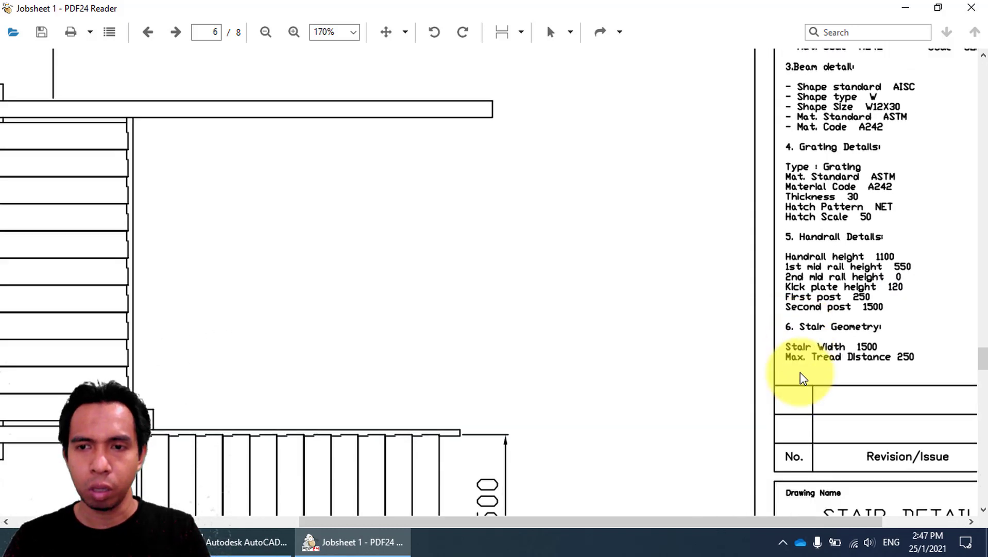
{"action": "scroll", "coordinate": [800, 372], "scroll_direction": "down", "scroll_amount": 3}
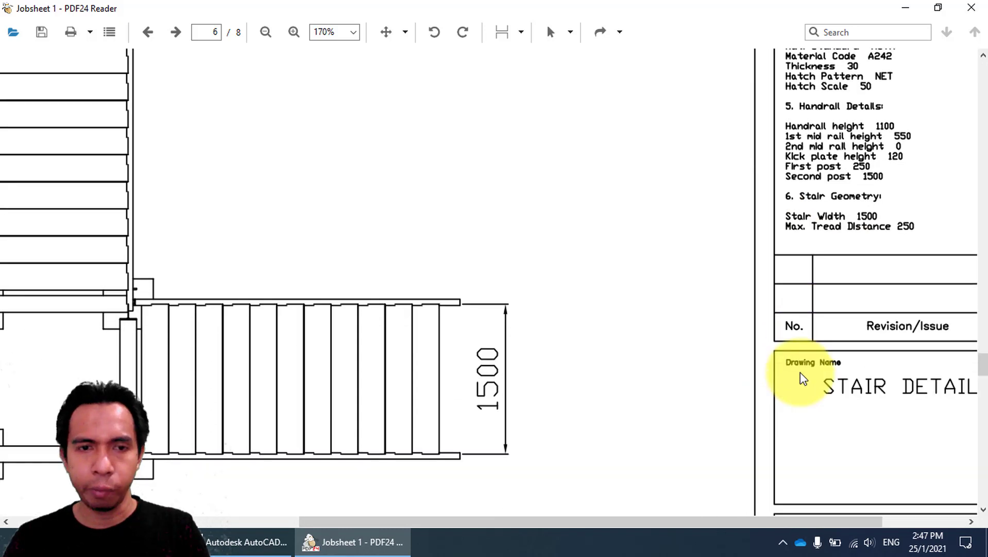
{"action": "scroll", "coordinate": [584, 315], "scroll_direction": "down", "scroll_amount": 2, "text": "ctrl"}
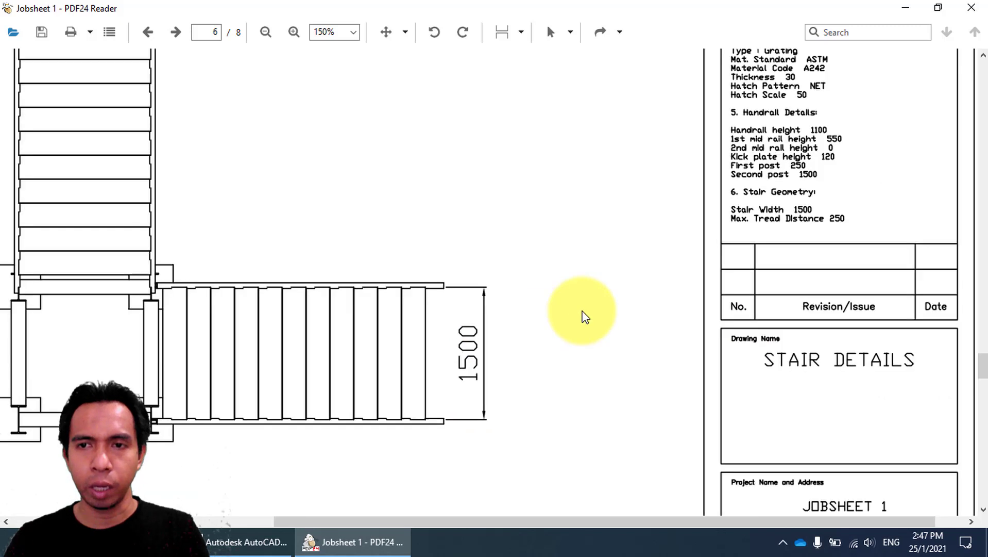
{"action": "left_click_drag", "start_coordinate": [593, 217], "coordinate": [579, 330]}
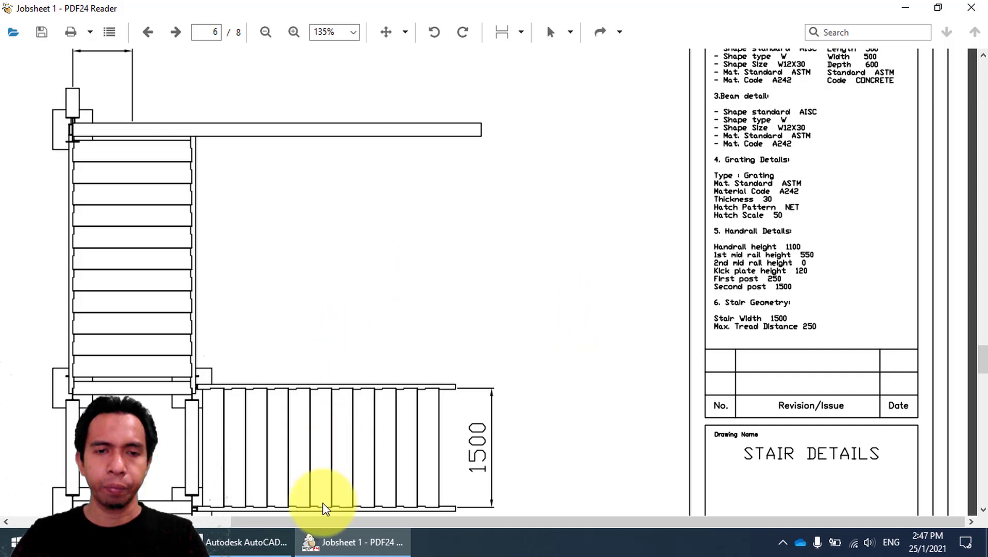
Switch to AutoCAD Plant 3D and configure the stair settings with a stair width of 1500 and a maximum tread distance of 250.
{"action": "left_click", "coordinate": [257, 541]}
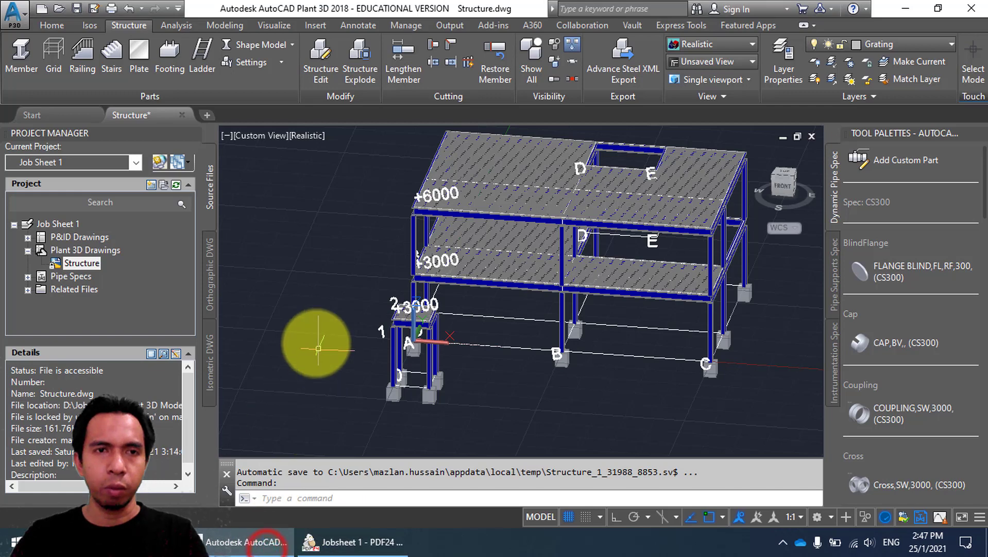
{"action": "left_click", "coordinate": [257, 61]}
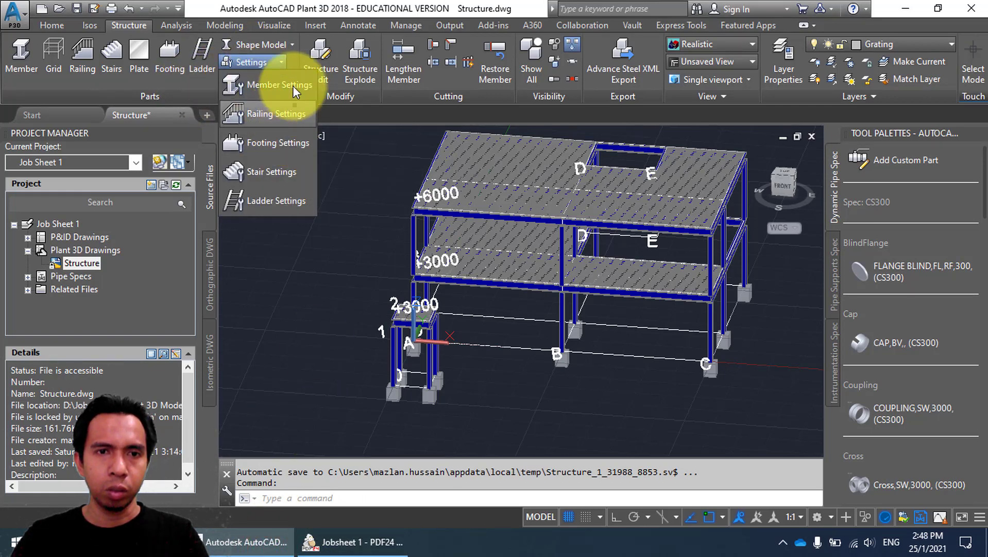
{"action": "left_click", "coordinate": [273, 175]}
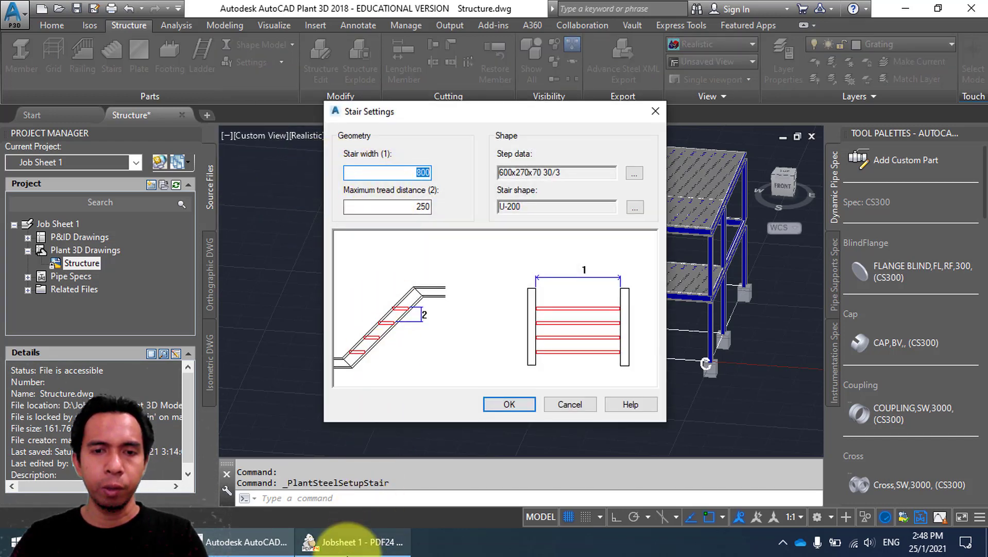
{"action": "left_click", "coordinate": [350, 541]}
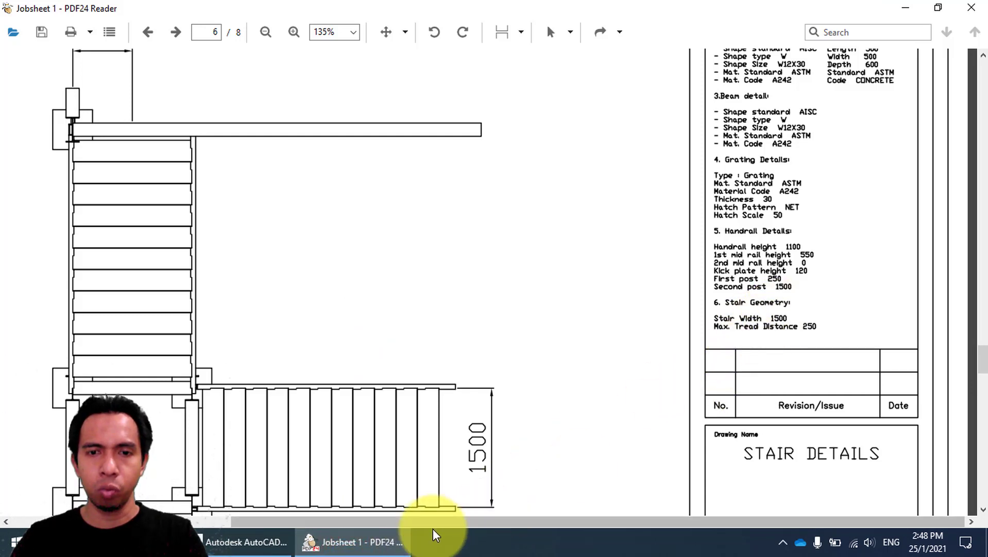
{"action": "left_click", "coordinate": [288, 539]}
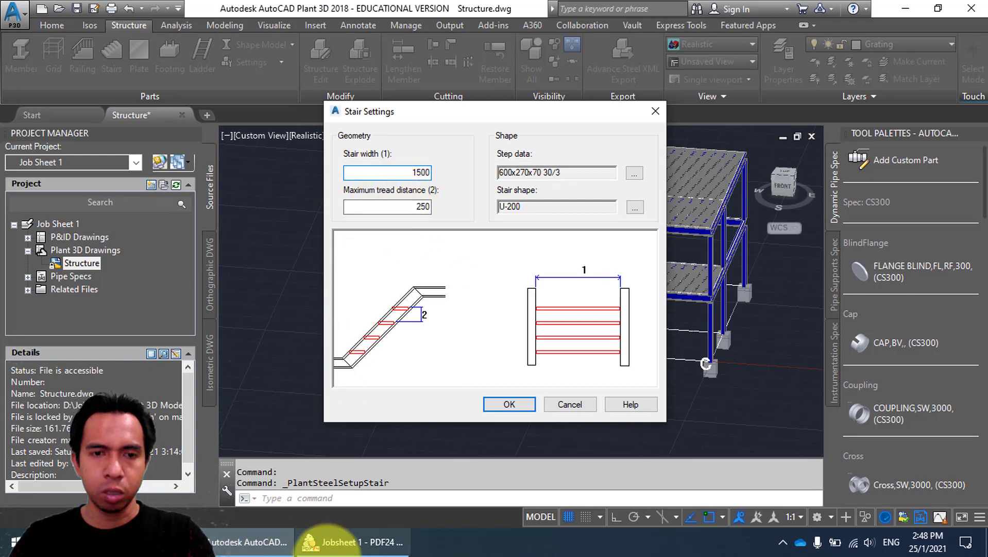
{"action": "left_click", "coordinate": [346, 546]}
{"action": "left_click", "coordinate": [270, 541]}
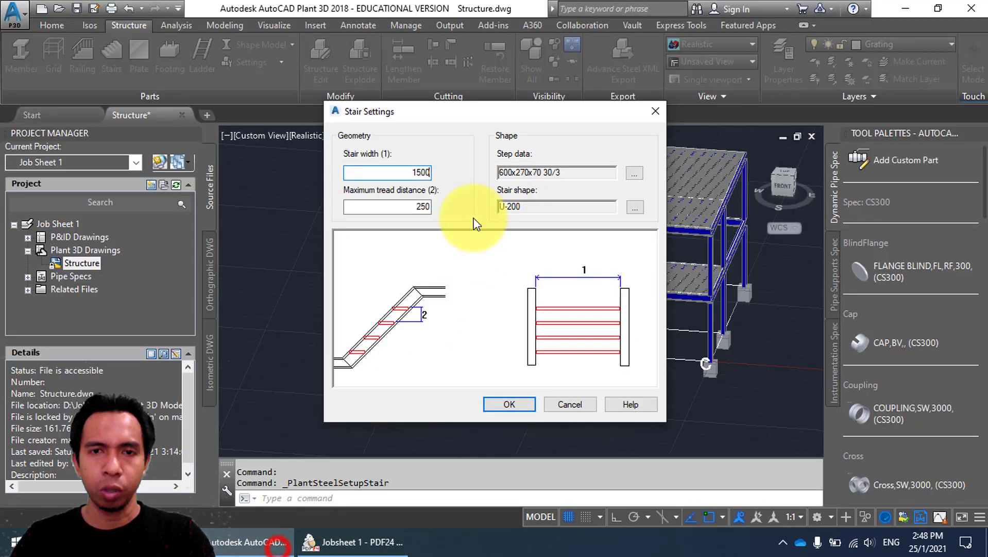
{"action": "left_click", "coordinate": [424, 206]}
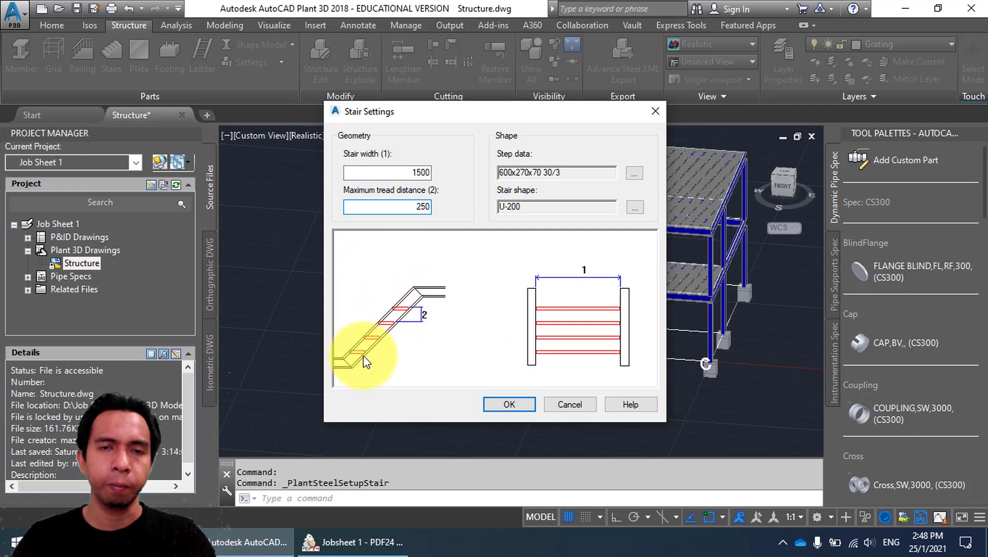
{"action": "left_click", "coordinate": [516, 405]}
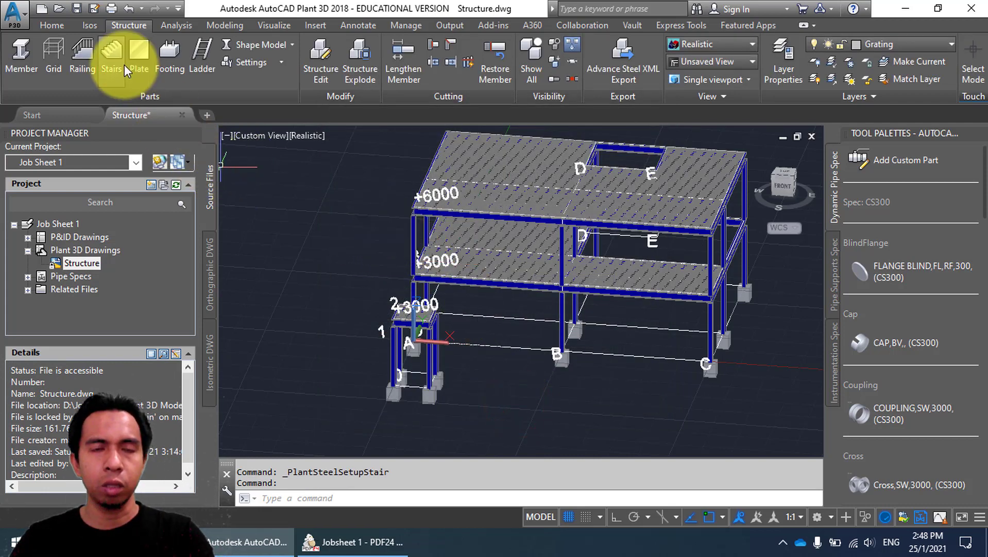
Change the structural objects to the Line Model representation and bring the small platform's base footings into close view.
{"action": "scroll", "coordinate": [458, 370], "scroll_direction": "up", "scroll_amount": 3}
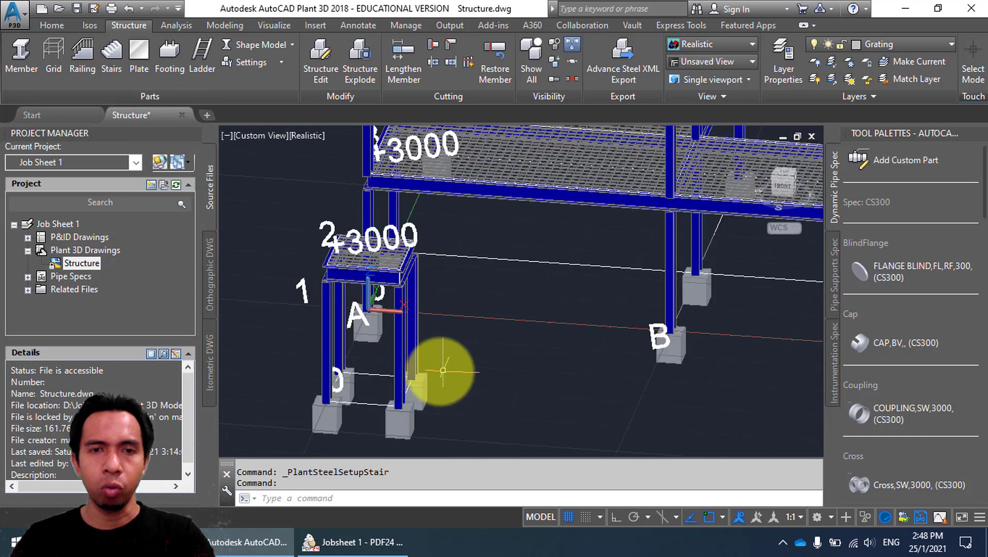
{"action": "middle_click_drag", "start_coordinate": [442, 364], "coordinate": [392, 348]}
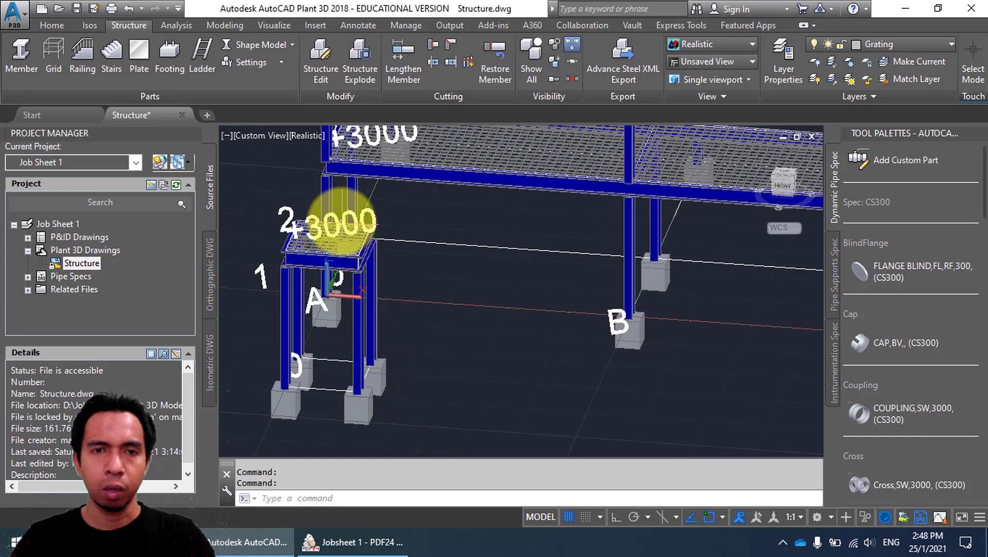
{"action": "scroll", "coordinate": [337, 217], "scroll_direction": "up", "scroll_amount": 2}
{"action": "middle_click_drag", "start_coordinate": [331, 226], "coordinate": [320, 298]}
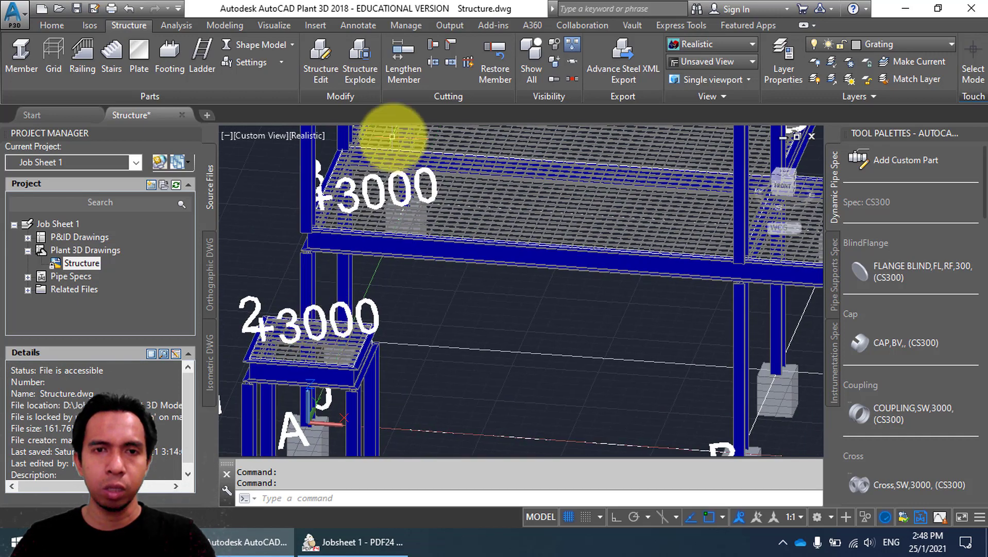
{"action": "middle_click_drag", "start_coordinate": [393, 133], "coordinate": [379, 341]}
{"action": "scroll", "coordinate": [360, 280], "scroll_direction": "down", "scroll_amount": 2}
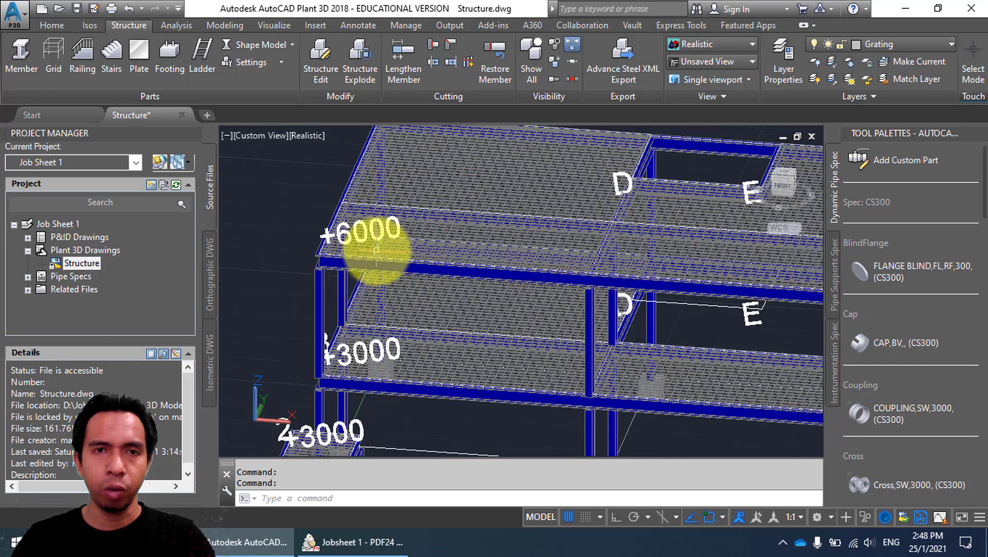
{"action": "left_click", "coordinate": [272, 42]}
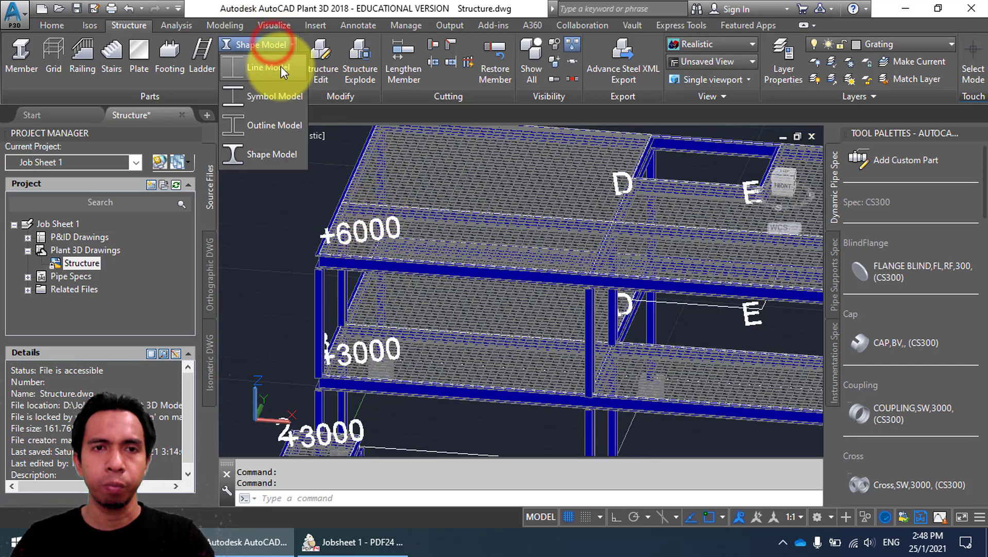
{"action": "left_click", "coordinate": [281, 65]}
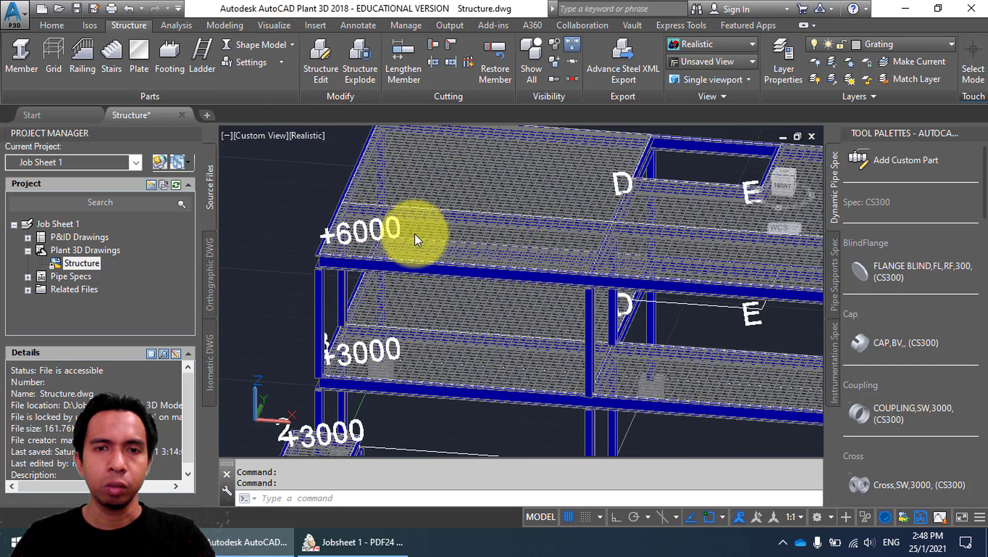
{"action": "middle_click_drag", "start_coordinate": [390, 232], "coordinate": [389, 185]}
{"action": "middle_click_drag", "start_coordinate": [408, 236], "coordinate": [468, 133]}
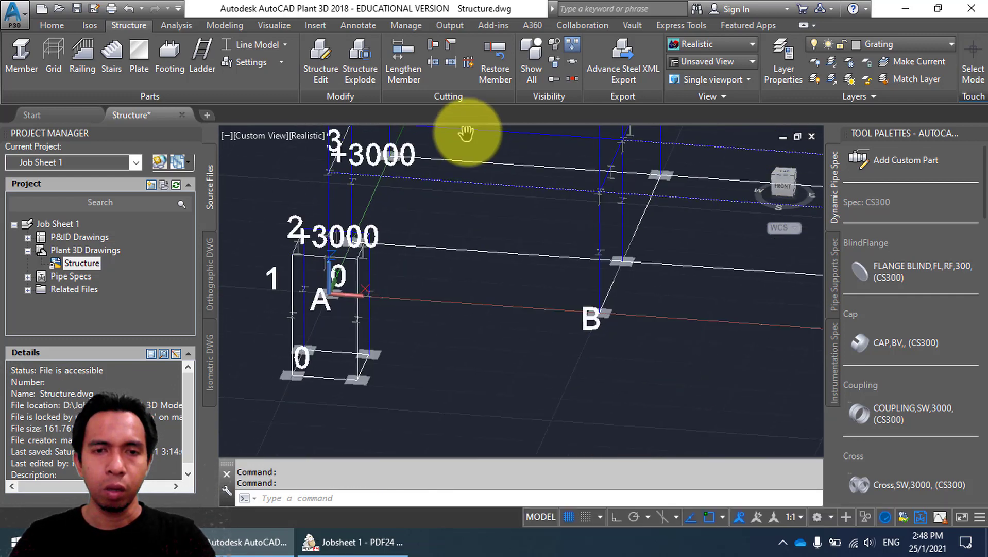
{"action": "scroll", "coordinate": [389, 338], "scroll_direction": "up", "scroll_amount": 4}
{"action": "middle_click_drag", "start_coordinate": [375, 348], "coordinate": [382, 316]}
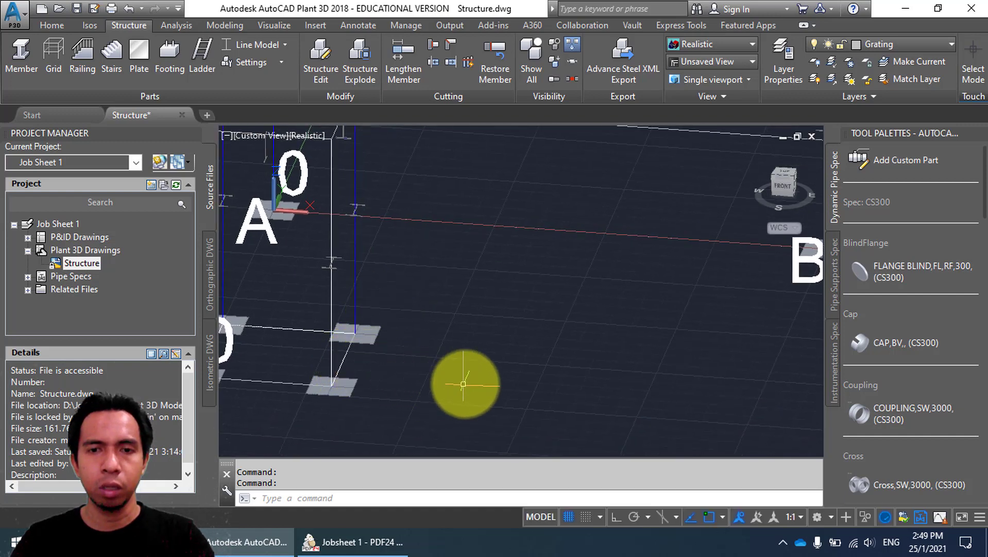
Switch to PDF24 Reader and check the lower stair's horizontal run in the Looking North elevation on page 5.
{"action": "left_click", "coordinate": [353, 541]}
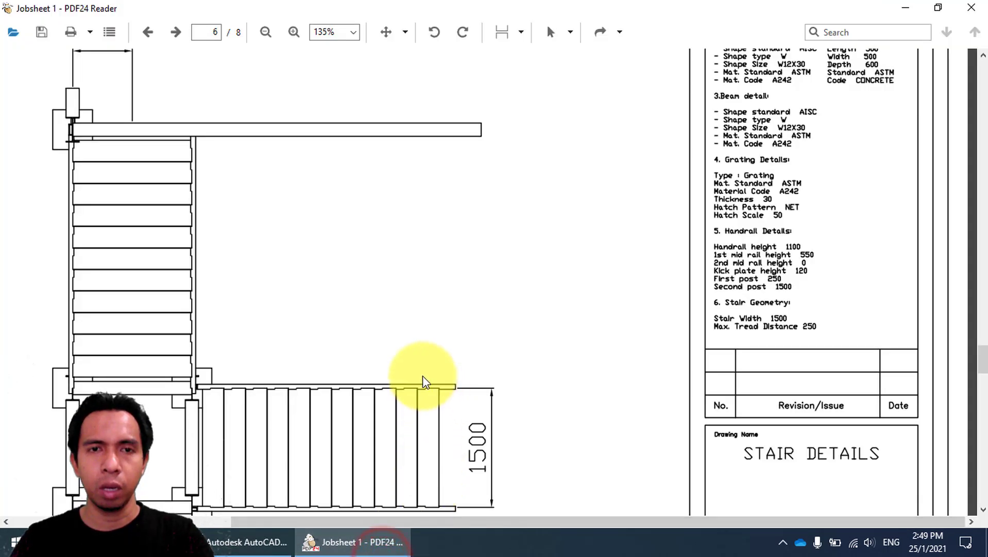
{"action": "scroll", "coordinate": [359, 295], "scroll_direction": "up", "scroll_amount": 6}
{"action": "scroll", "coordinate": [335, 296], "scroll_direction": "up", "scroll_amount": 3}
{"action": "left_click_drag", "start_coordinate": [262, 294], "coordinate": [578, 305]}
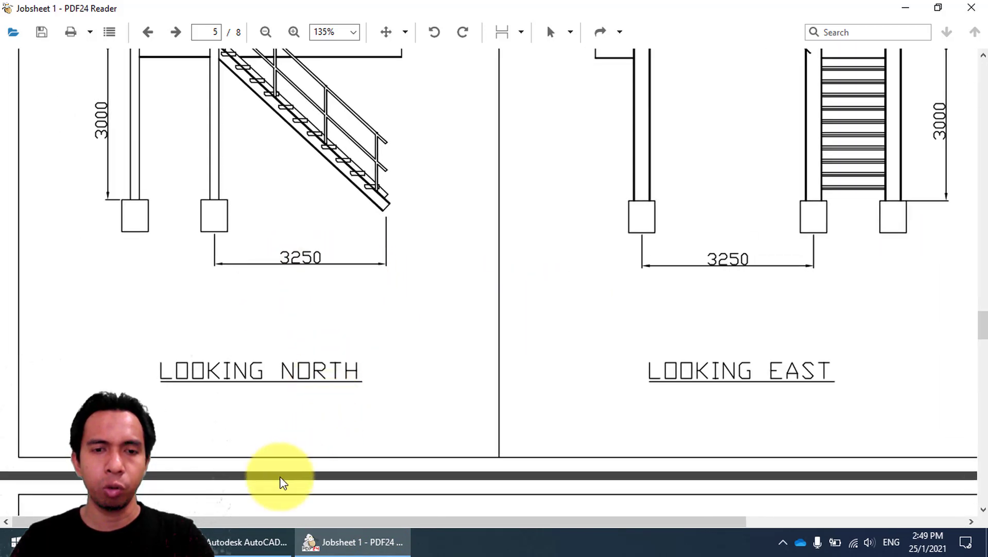
Back in AutoCAD Plant 3D, draw a 3250 line along X with Ortho on, from the midpoint of the small platform's base edge facing grid B.
{"action": "left_click", "coordinate": [247, 540]}
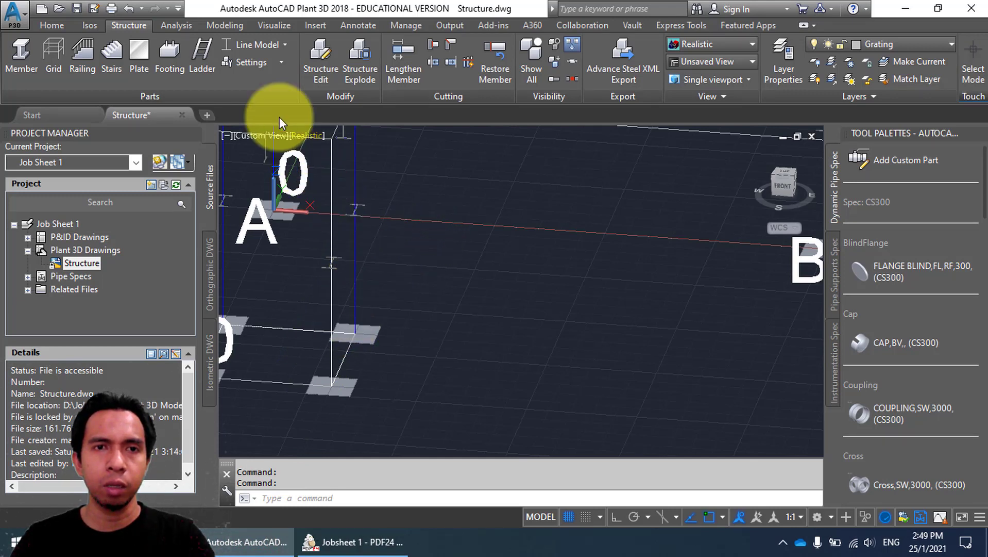
{"action": "left_click", "coordinate": [225, 26]}
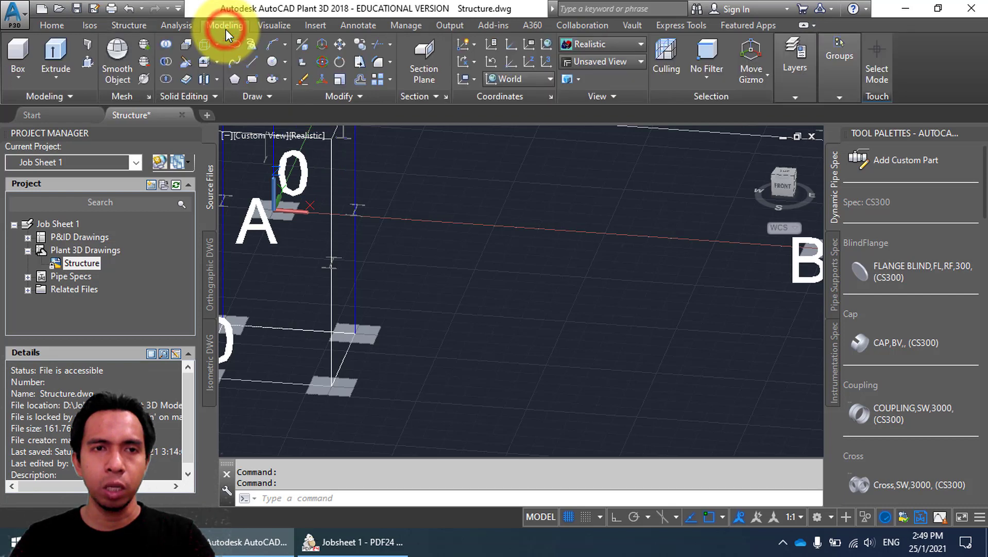
{"action": "left_click", "coordinate": [252, 62]}
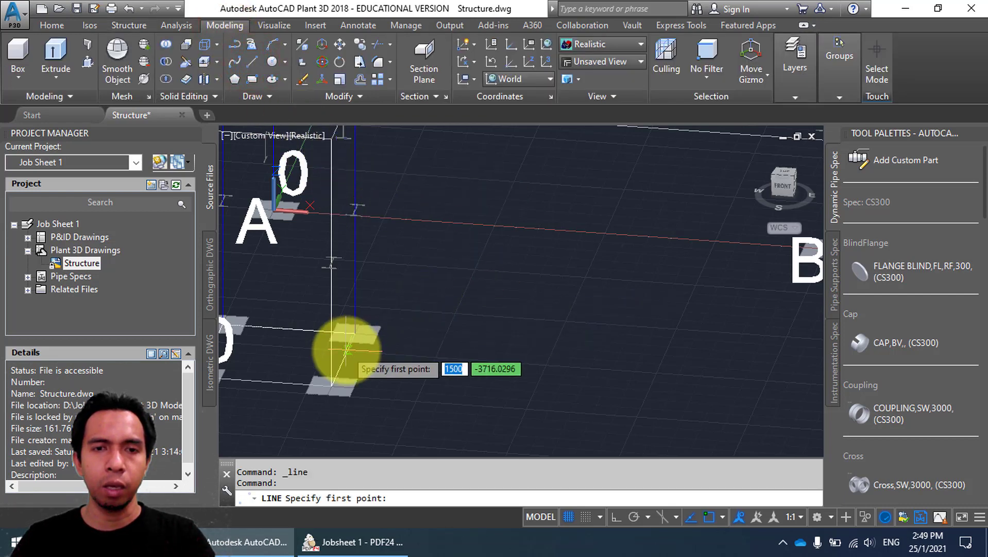
{"action": "scroll", "coordinate": [347, 350], "scroll_direction": "up", "scroll_amount": 4}
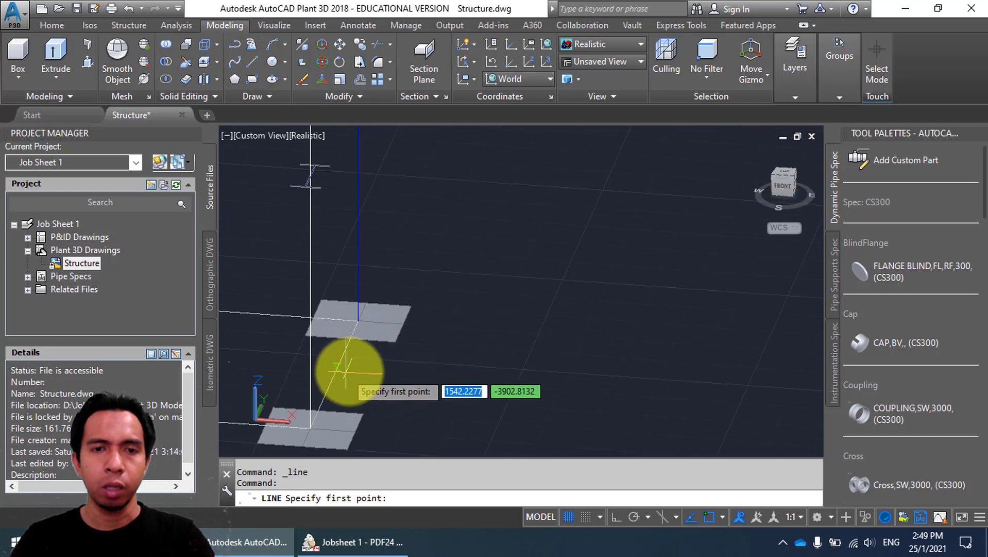
{"action": "right_click", "coordinate": [456, 315], "text": "shift"}
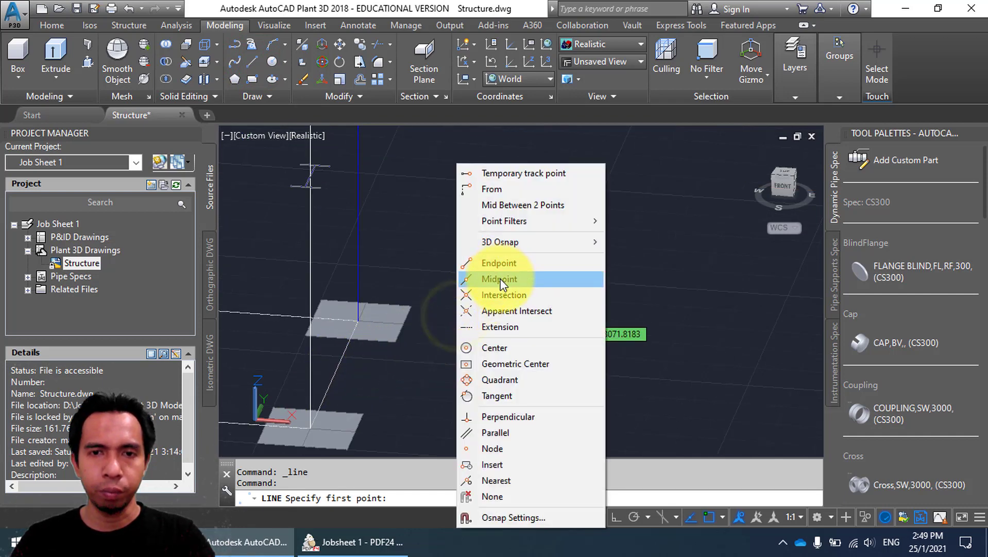
{"action": "left_click", "coordinate": [500, 278]}
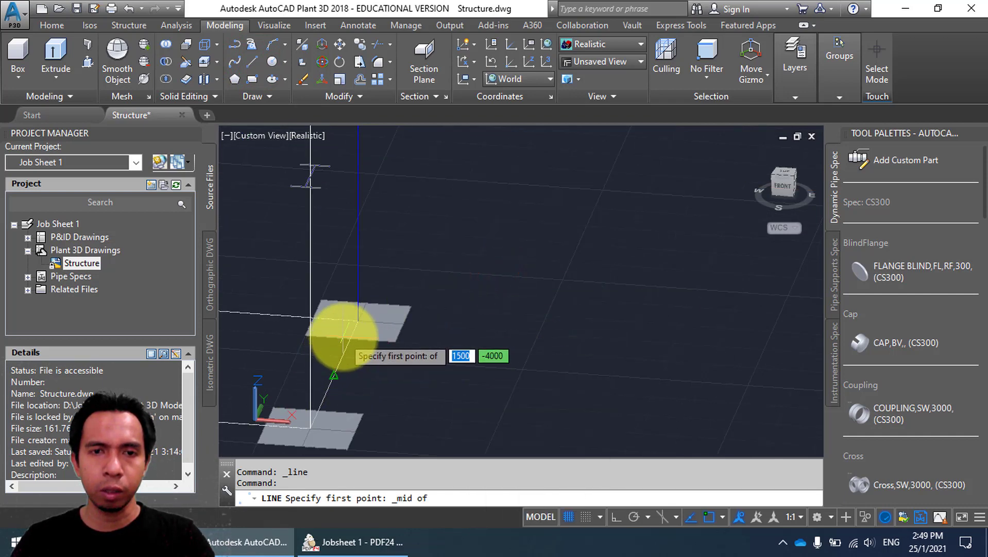
{"action": "left_click", "coordinate": [334, 377]}
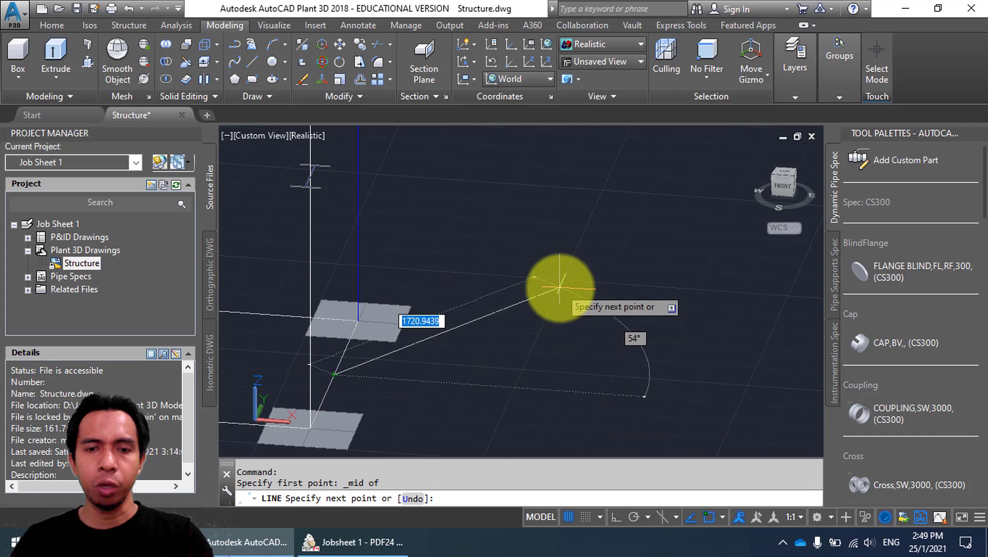
{"action": "key", "text": "F8"}
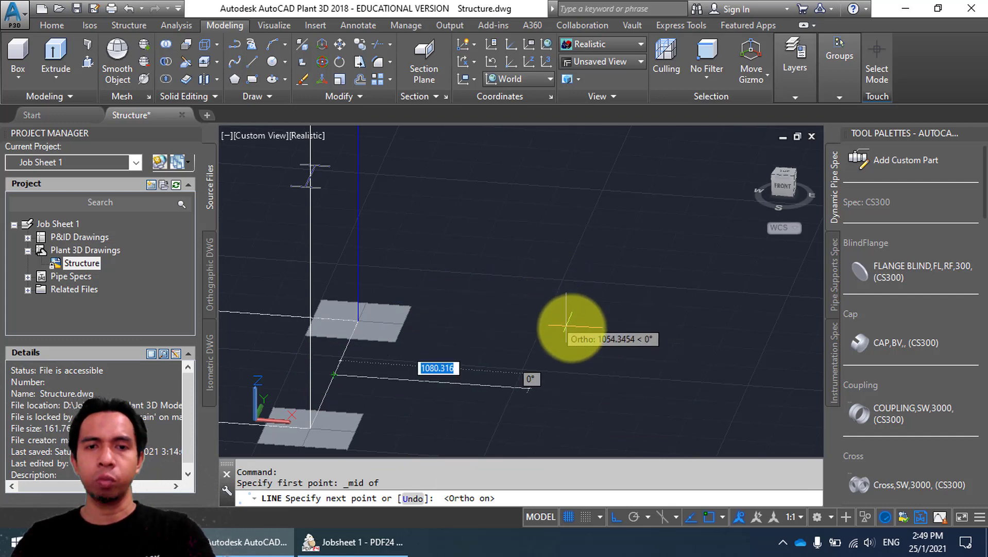
{"action": "scroll", "coordinate": [607, 369], "scroll_direction": "down", "scroll_amount": 2}
{"action": "middle_click_drag", "start_coordinate": [604, 367], "coordinate": [666, 323]}
{"action": "scroll", "coordinate": [580, 327], "scroll_direction": "up", "scroll_amount": 2}
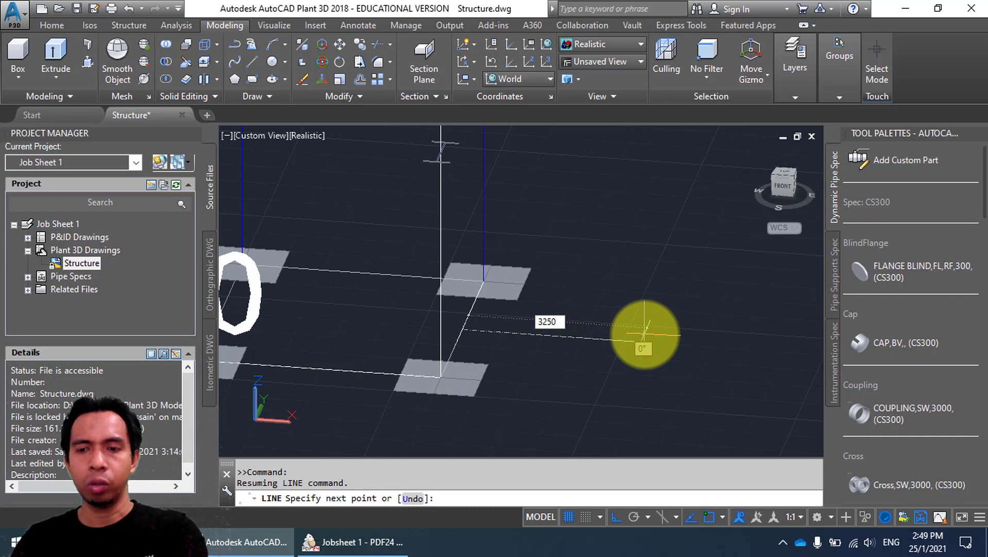
{"action": "key", "text": "Escape"}
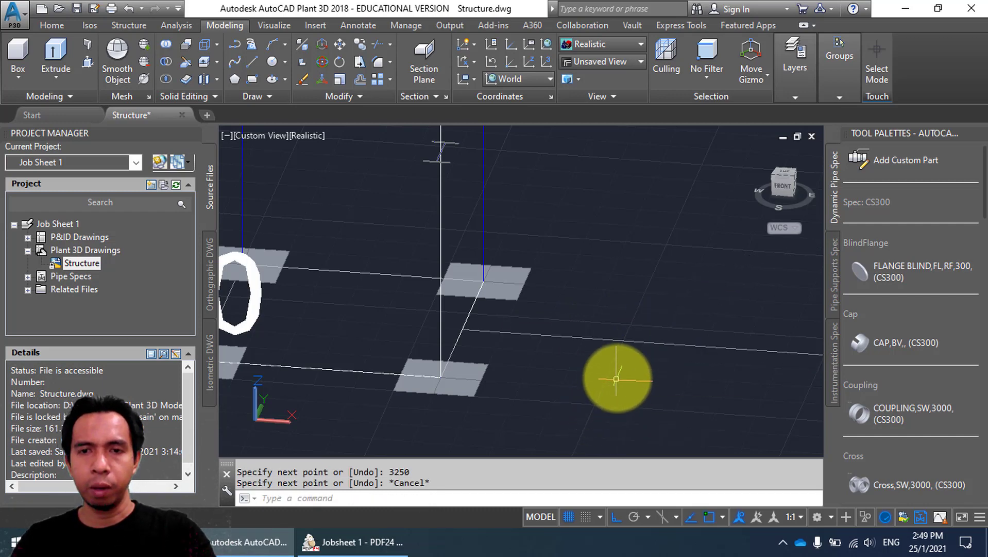
{"action": "scroll", "coordinate": [616, 375], "scroll_direction": "down", "scroll_amount": 3}
{"action": "middle_click_drag", "start_coordinate": [624, 375], "coordinate": [580, 384]}
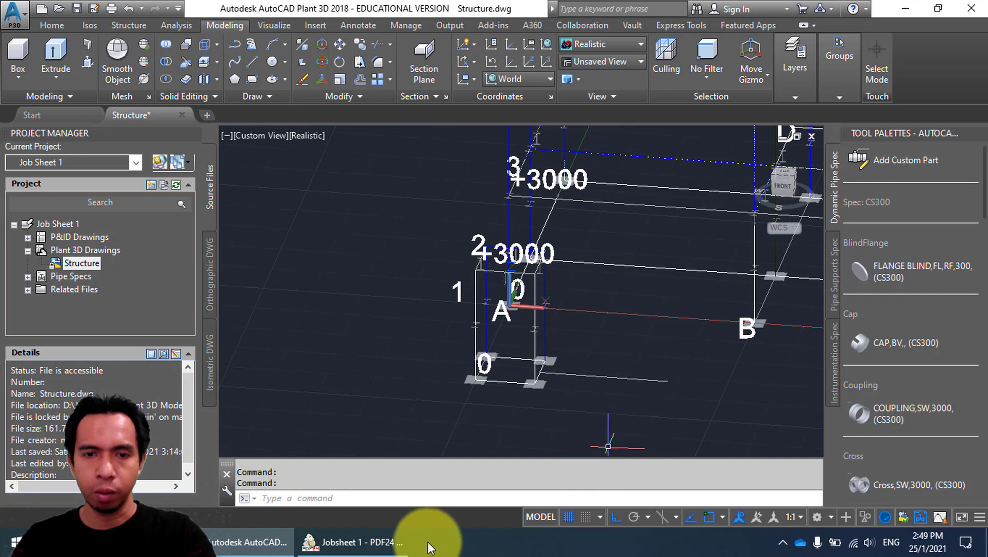
Examine the frame corner at the +6000 deck and compare it with the upper stair in the Jobsheet 1 elevations on page 5.
{"action": "left_click", "coordinate": [386, 550]}
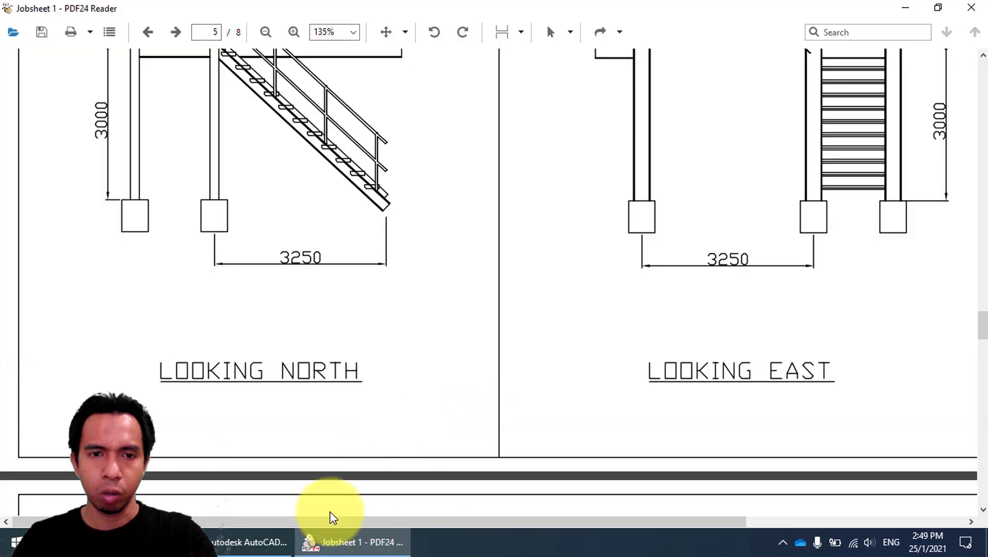
{"action": "left_click", "coordinate": [258, 550]}
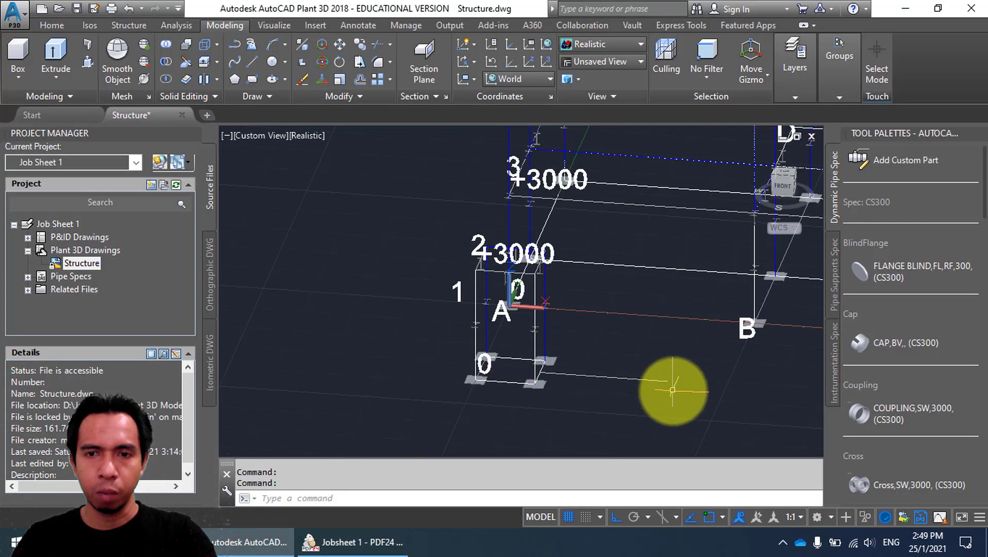
{"action": "scroll", "coordinate": [672, 390], "scroll_direction": "up", "scroll_amount": 2}
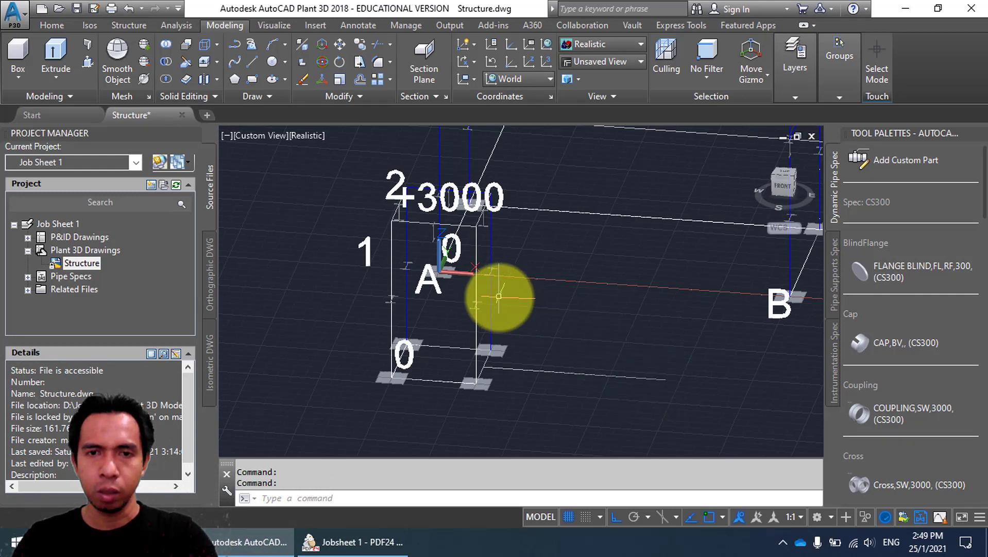
{"action": "middle_click_drag", "start_coordinate": [500, 293], "coordinate": [511, 379]}
{"action": "middle_click_drag", "start_coordinate": [460, 232], "coordinate": [459, 315]}
{"action": "middle_click_drag", "start_coordinate": [474, 216], "coordinate": [501, 301]}
{"action": "scroll", "coordinate": [560, 311], "scroll_direction": "up", "scroll_amount": 5}
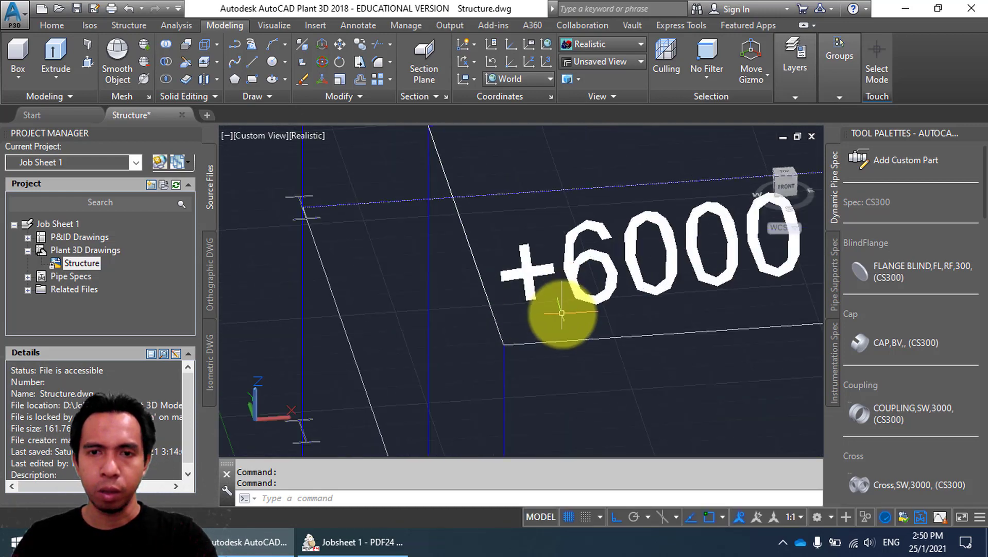
{"action": "scroll", "coordinate": [562, 312], "scroll_direction": "down", "scroll_amount": 3}
{"action": "left_click", "coordinate": [340, 546]}
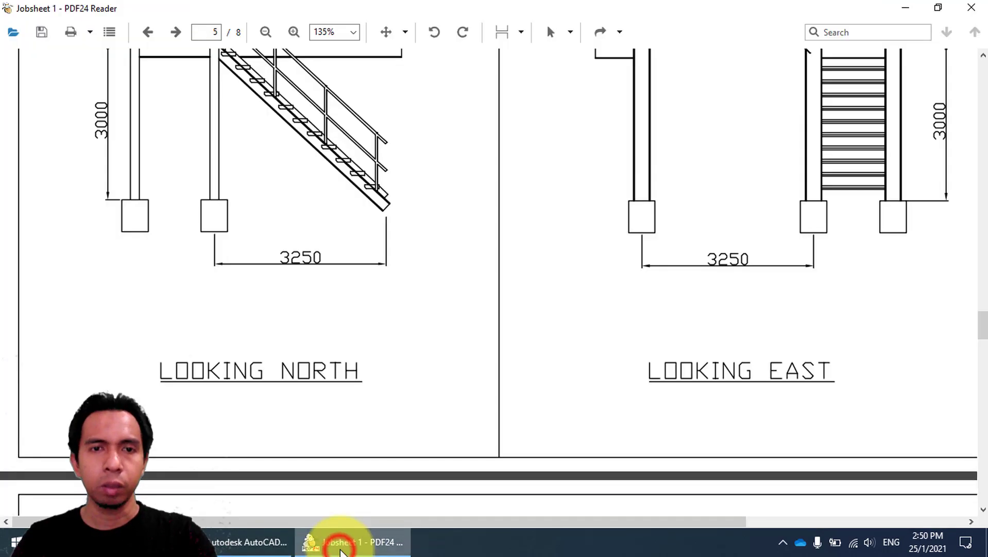
{"action": "scroll", "coordinate": [346, 310], "scroll_direction": "up", "scroll_amount": 10}
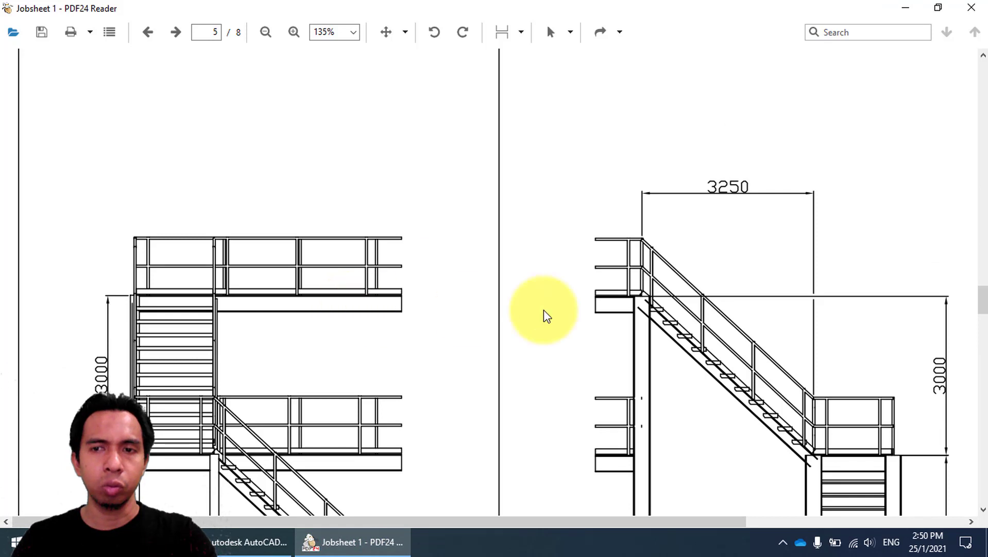
Read the upper stair's offset on page 6 of Jobsheet 1 and, in AutoCAD Plant 3D, draw a 750 line along X from the +6000 deck corner.
{"action": "scroll", "coordinate": [369, 358], "scroll_direction": "down", "scroll_amount": 12}
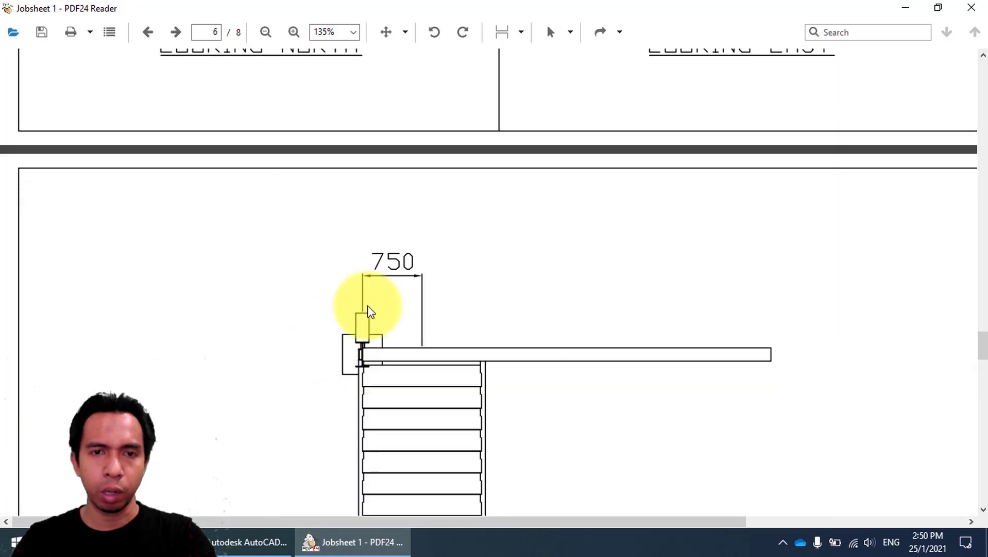
{"action": "scroll", "coordinate": [370, 312], "scroll_direction": "down", "scroll_amount": 2}
{"action": "left_click", "coordinate": [289, 537]}
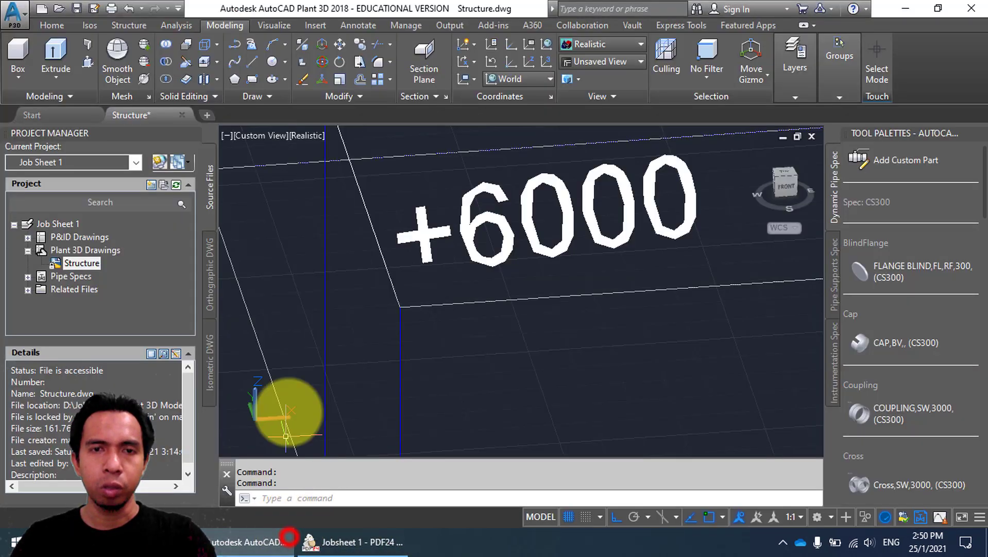
{"action": "scroll", "coordinate": [489, 310], "scroll_direction": "down", "scroll_amount": 6}
{"action": "scroll", "coordinate": [490, 304], "scroll_direction": "up", "scroll_amount": 6}
{"action": "middle_click_drag", "start_coordinate": [436, 277], "coordinate": [396, 259]}
{"action": "left_click", "coordinate": [259, 66]}
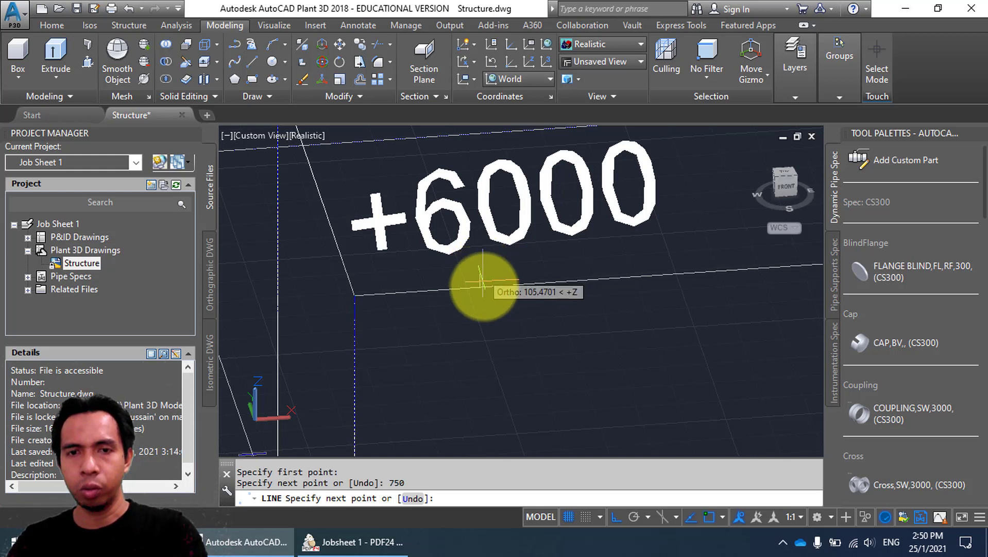
{"action": "key", "text": "Escape"}
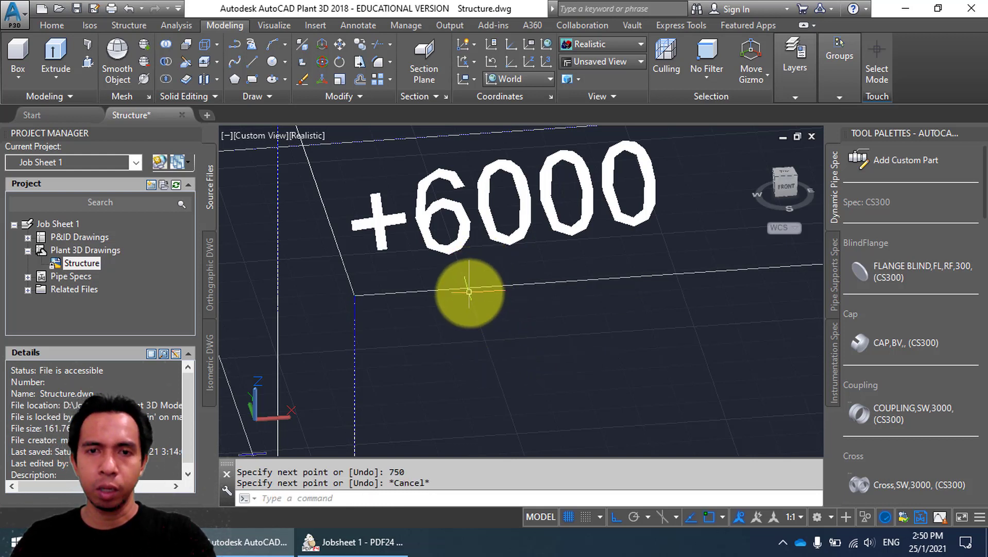
{"action": "left_click", "coordinate": [469, 288]}
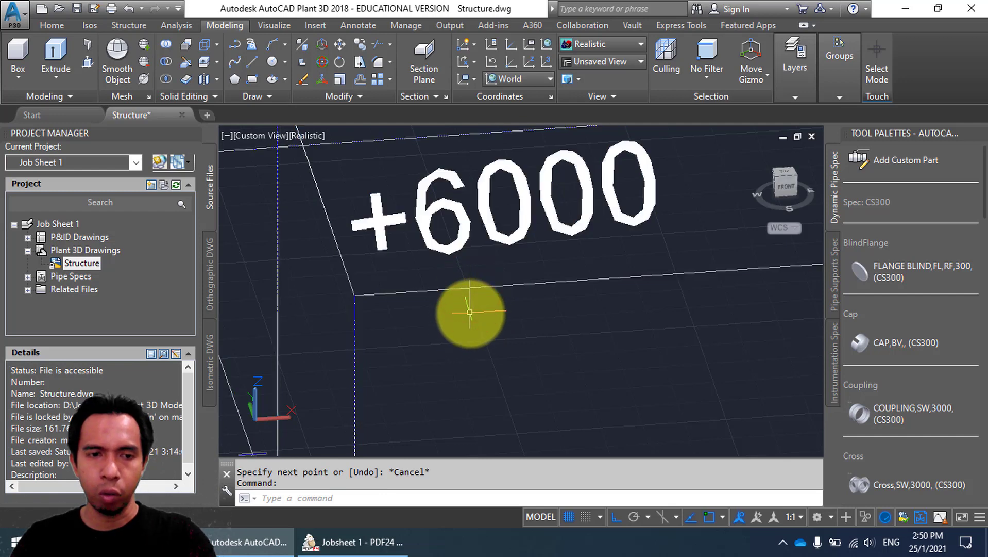
{"action": "left_click_drag", "start_coordinate": [490, 350], "coordinate": [412, 263]}
{"action": "key", "text": "Escape"}
{"action": "mouse_move", "coordinate": [509, 323]}
{"action": "left_mouse_down"}
{"action": "mouse_move", "coordinate": [490, 294]}
{"action": "mouse_move", "coordinate": [434, 287]}
{"action": "mouse_move", "coordinate": [448, 325]}
{"action": "mouse_move", "coordinate": [473, 311]}
{"action": "left_mouse_up"}
{"action": "key", "text": "Escape"}
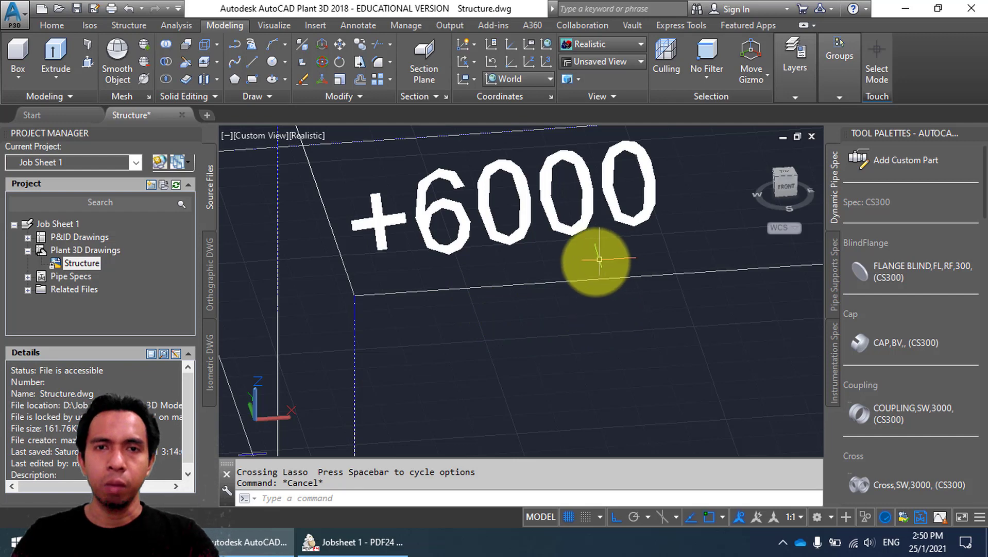
Make Stair the current layer.
{"action": "left_click", "coordinate": [126, 25]}
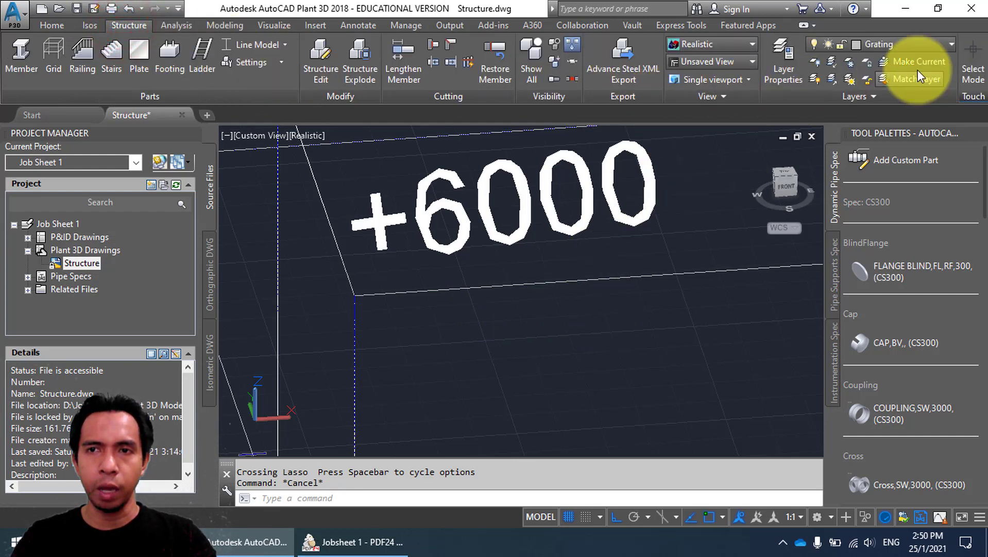
{"action": "scroll", "coordinate": [587, 209], "scroll_direction": "down", "scroll_amount": 5}
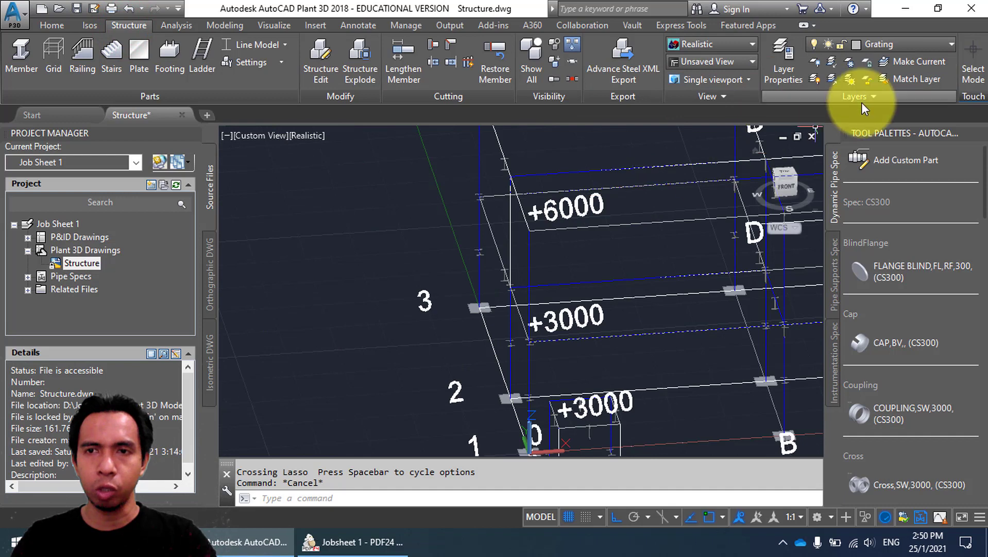
{"action": "left_click", "coordinate": [925, 46]}
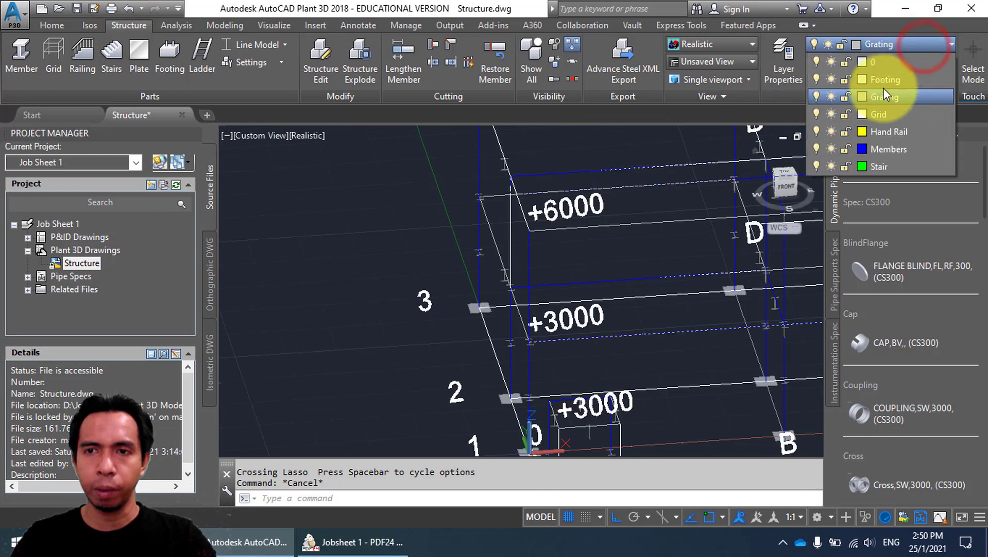
{"action": "left_click", "coordinate": [882, 166]}
Place the lower stair from the 3250 guide line's free end to the midpoint of the small platform's +3000 edge facing grid B, with Ortho off.
{"action": "scroll", "coordinate": [689, 202], "scroll_direction": "down", "scroll_amount": 2}
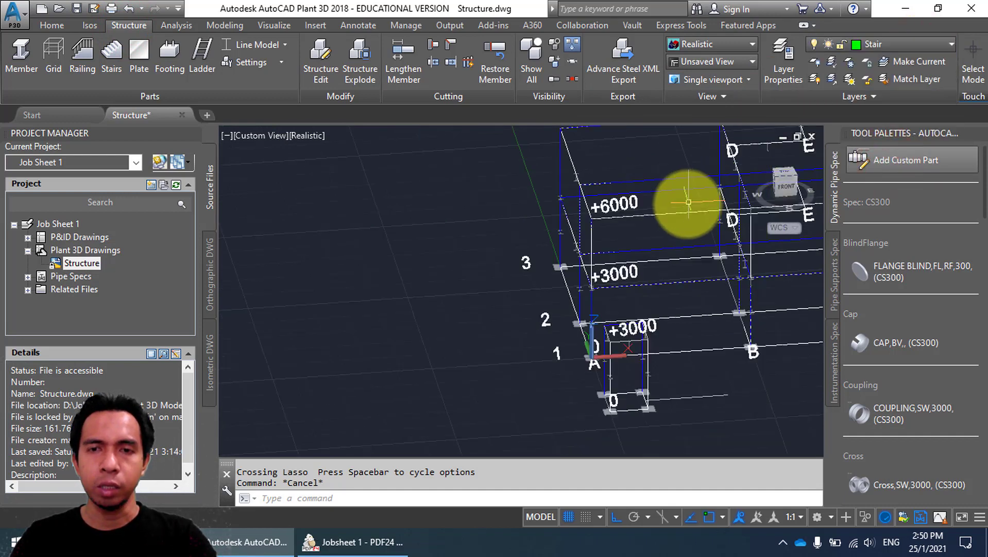
{"action": "middle_click_drag", "start_coordinate": [674, 230], "coordinate": [565, 213]}
{"action": "scroll", "coordinate": [557, 322], "scroll_direction": "up", "scroll_amount": 4}
{"action": "middle_click_drag", "start_coordinate": [547, 322], "coordinate": [504, 319]}
{"action": "middle_click_drag", "start_coordinate": [578, 373], "coordinate": [577, 343]}
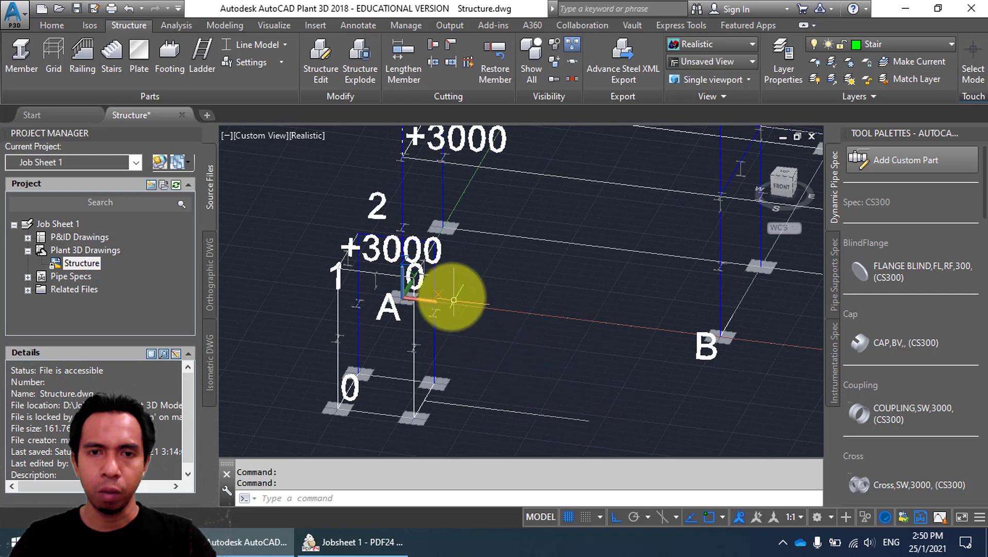
{"action": "scroll", "coordinate": [419, 249], "scroll_direction": "up", "scroll_amount": 3}
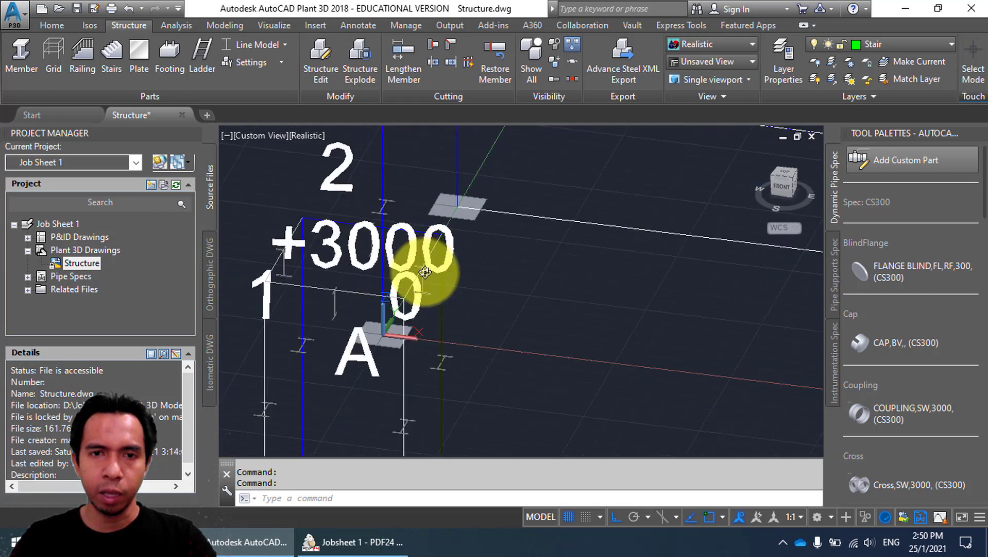
{"action": "middle_click_drag", "start_coordinate": [424, 271], "coordinate": [432, 273], "text": "shift"}
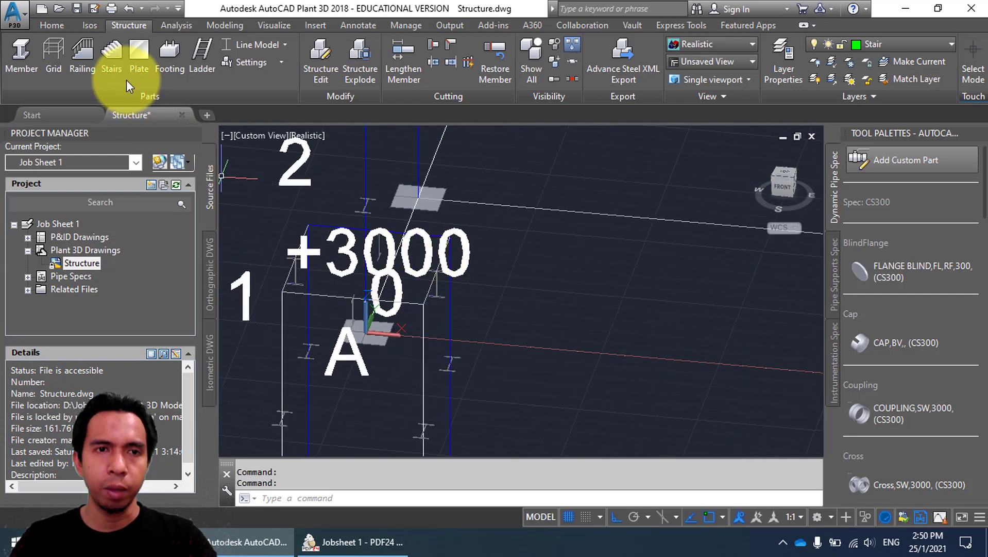
{"action": "left_click", "coordinate": [115, 69]}
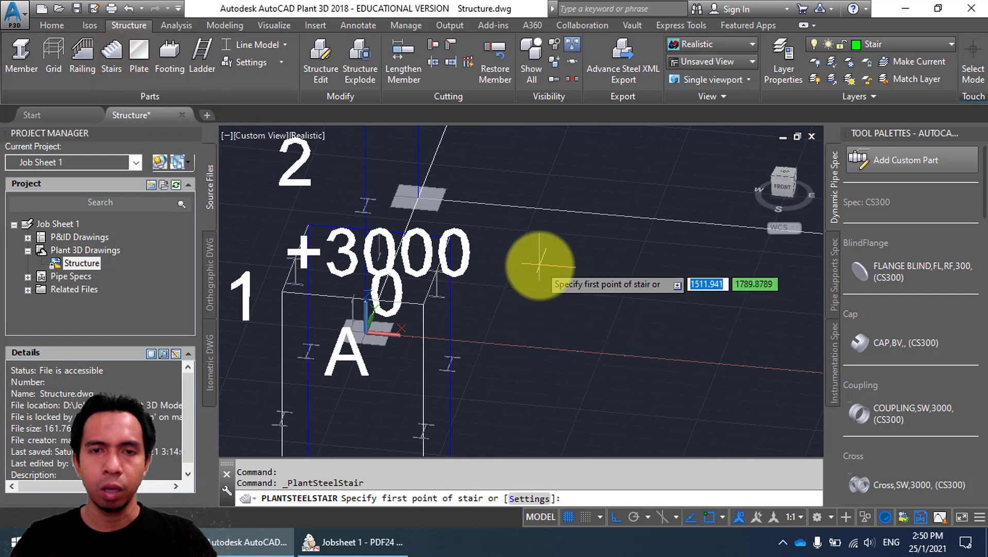
{"action": "scroll", "coordinate": [540, 264], "scroll_direction": "down", "scroll_amount": 2}
{"action": "middle_click_drag", "start_coordinate": [540, 264], "coordinate": [532, 238]}
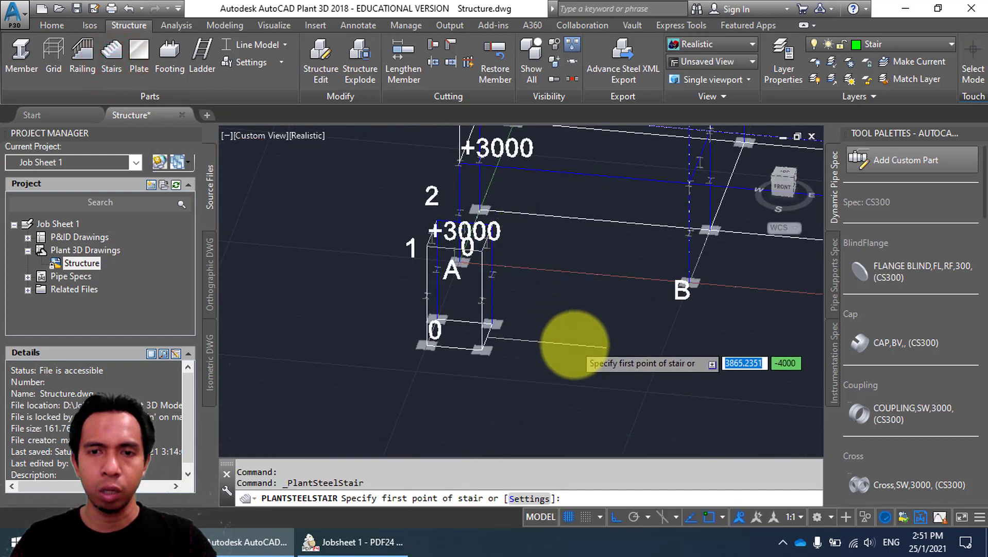
{"action": "scroll", "coordinate": [577, 344], "scroll_direction": "up", "scroll_amount": 2}
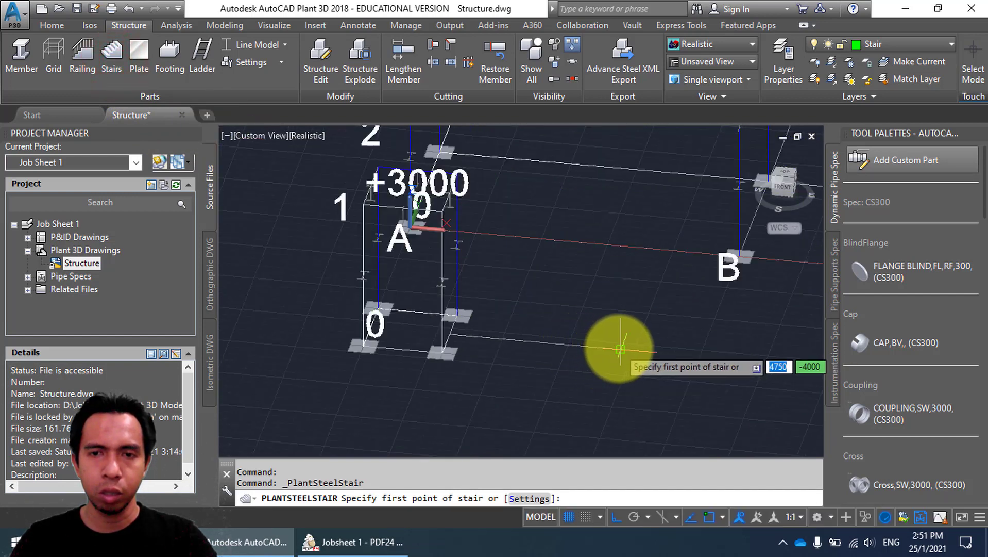
{"action": "left_click", "coordinate": [620, 349]}
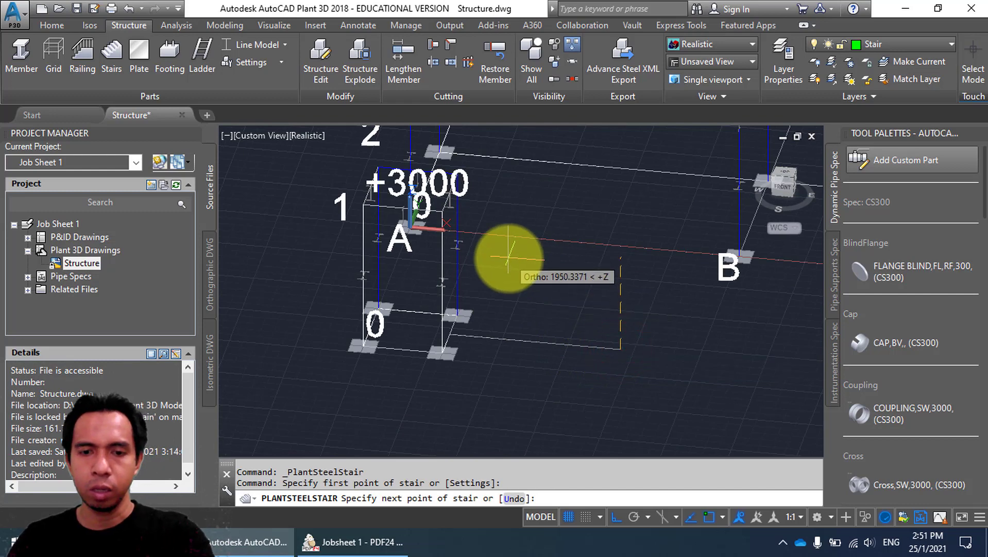
{"action": "scroll", "coordinate": [472, 214], "scroll_direction": "up", "scroll_amount": 3}
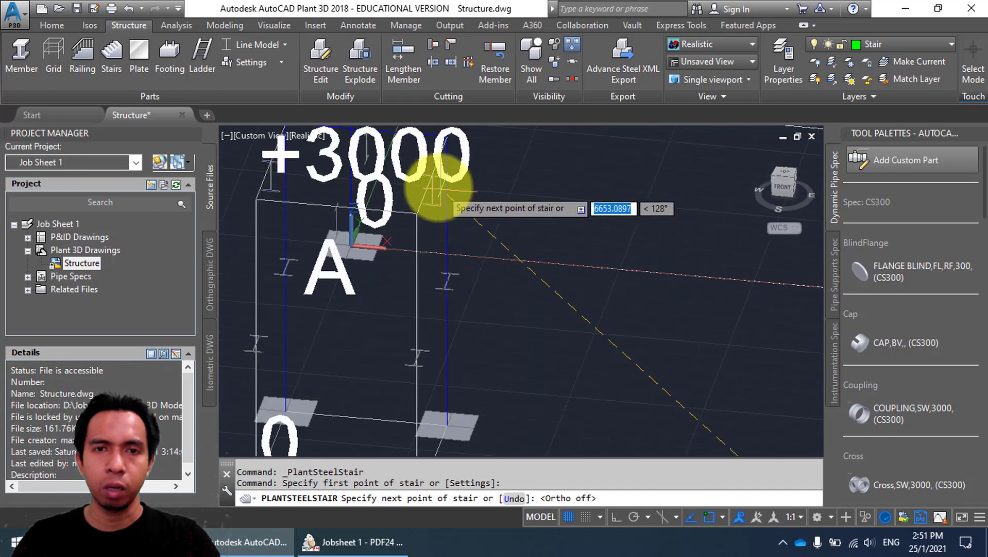
{"action": "right_click", "coordinate": [489, 194], "text": "shift"}
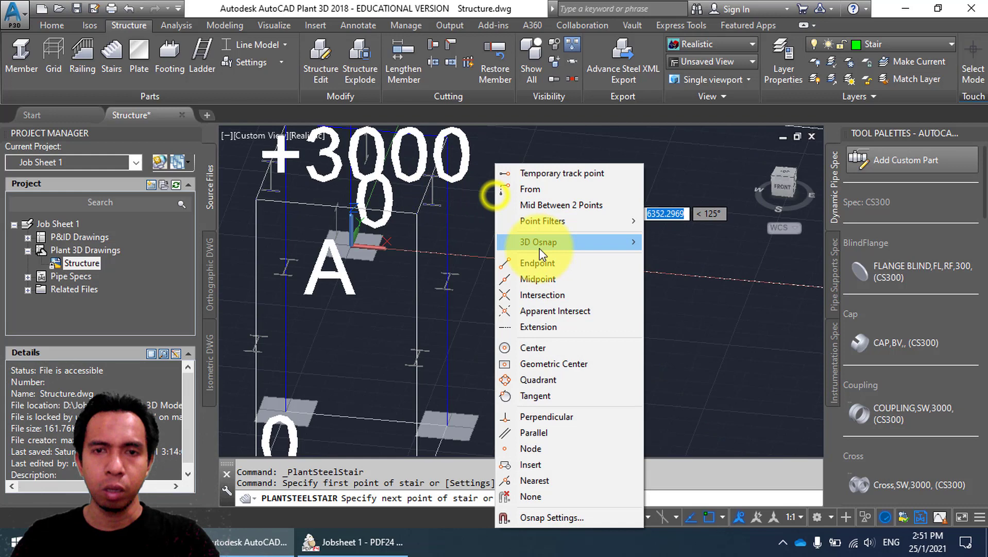
{"action": "left_click", "coordinate": [550, 277]}
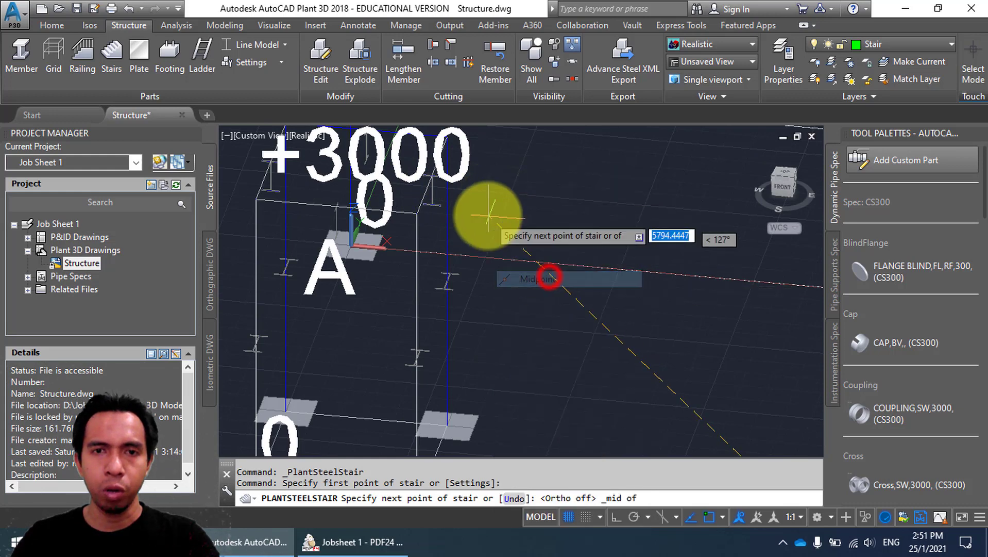
{"action": "left_click", "coordinate": [430, 176]}
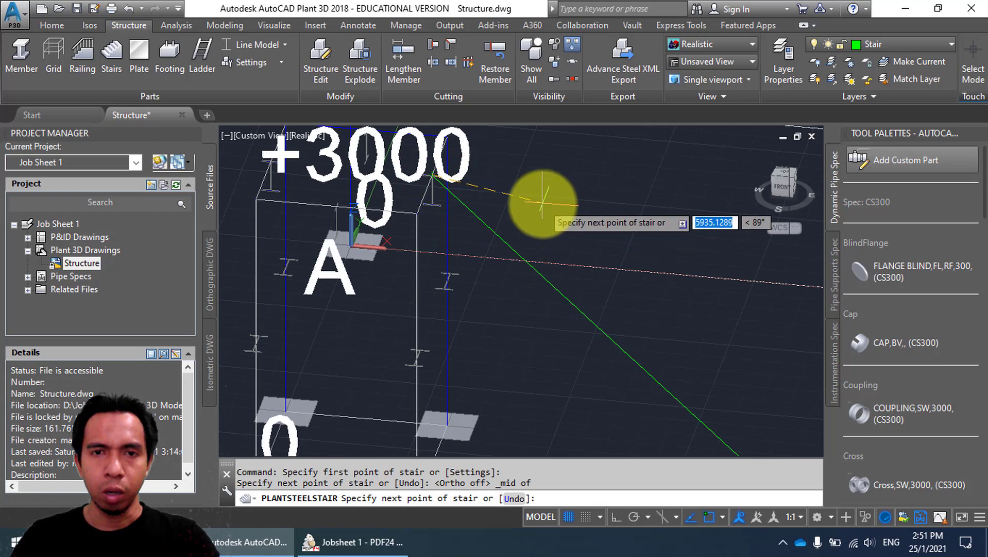
{"action": "middle_click_drag", "start_coordinate": [529, 194], "coordinate": [548, 265]}
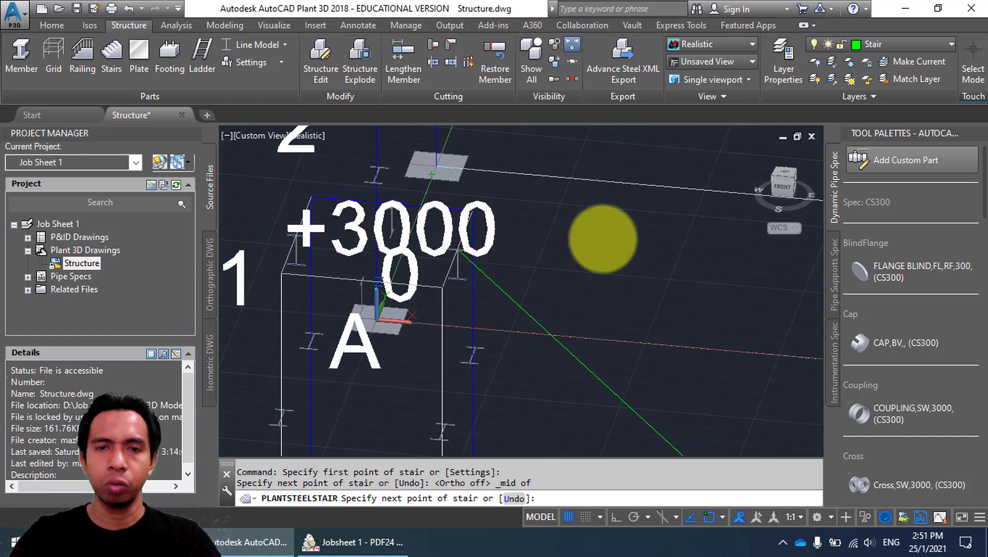
{"action": "left_click", "coordinate": [602, 238]}
{"action": "scroll", "coordinate": [603, 237], "scroll_direction": "down", "scroll_amount": 4}
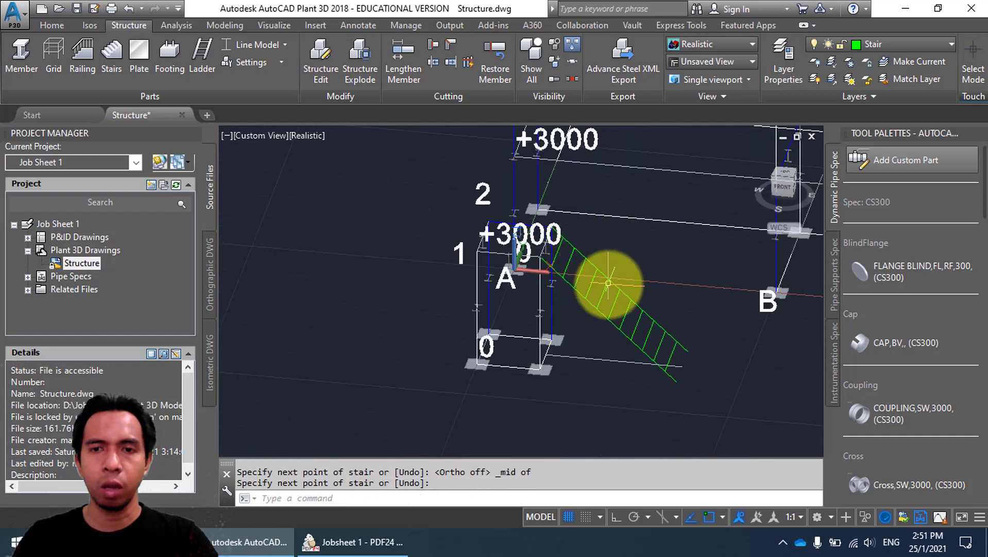
{"action": "key", "text": "Return"}
Place the upper stair from the midpoint of the small platform's +3000 edge facing the main frame to the 750 line's end at the +6000 deck.
{"action": "middle_click_drag", "start_coordinate": [565, 264], "coordinate": [636, 276], "text": "shift"}
{"action": "scroll", "coordinate": [547, 238], "scroll_direction": "up", "scroll_amount": 3}
{"action": "middle_click_drag", "start_coordinate": [549, 240], "coordinate": [548, 302]}
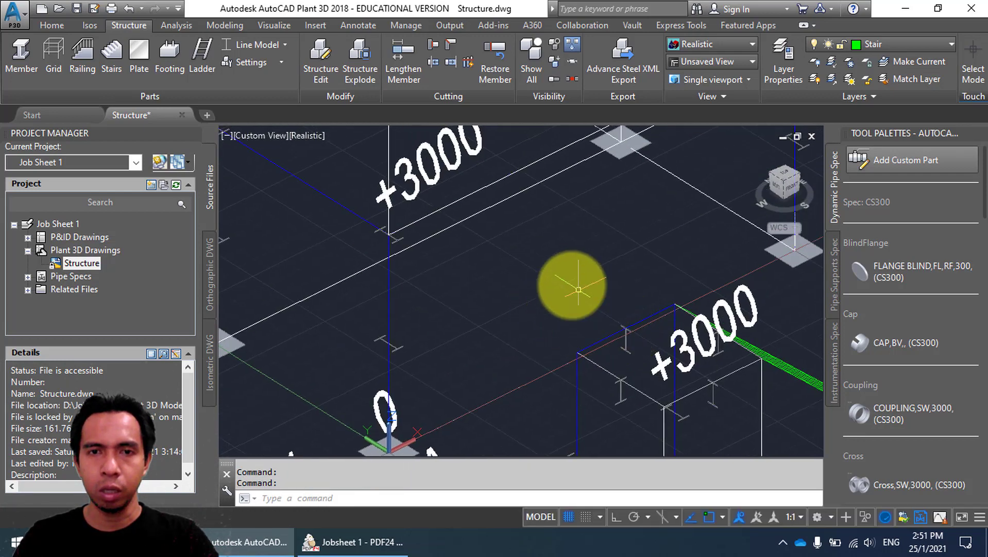
{"action": "middle_click_drag", "start_coordinate": [439, 236], "coordinate": [428, 299]}
{"action": "scroll", "coordinate": [448, 279], "scroll_direction": "down", "scroll_amount": 2}
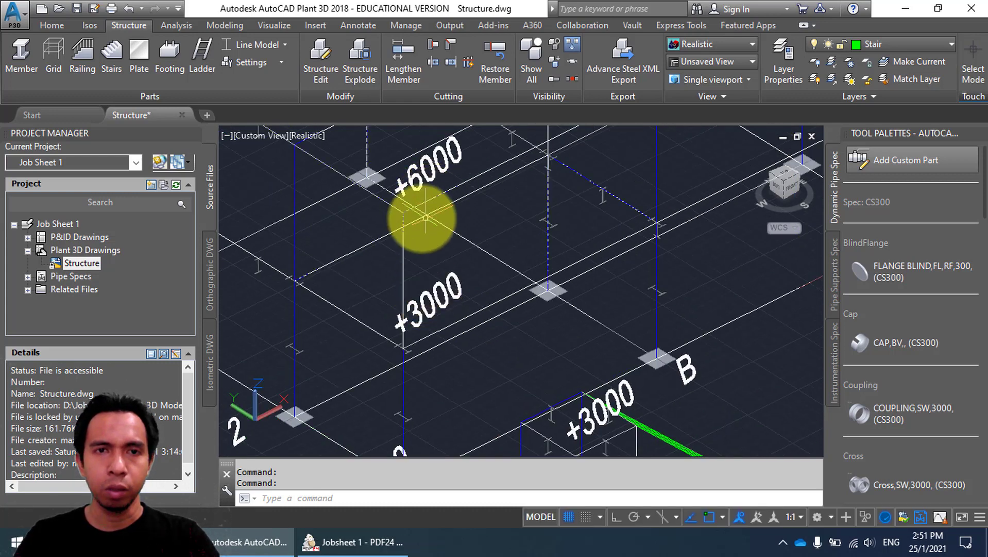
{"action": "left_click", "coordinate": [121, 64]}
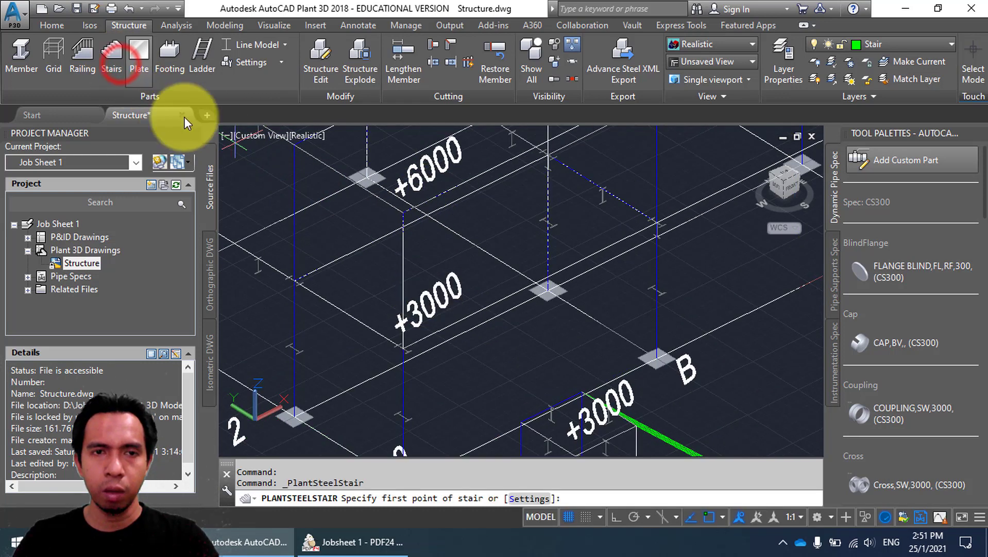
{"action": "middle_click_drag", "start_coordinate": [504, 312], "coordinate": [606, 353], "text": "shift"}
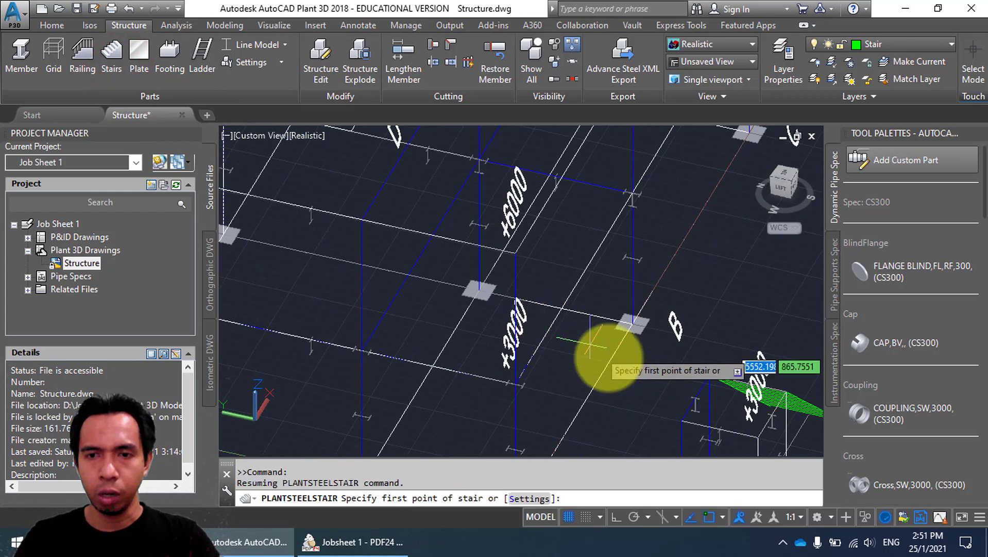
{"action": "right_click", "coordinate": [682, 388], "text": "shift"}
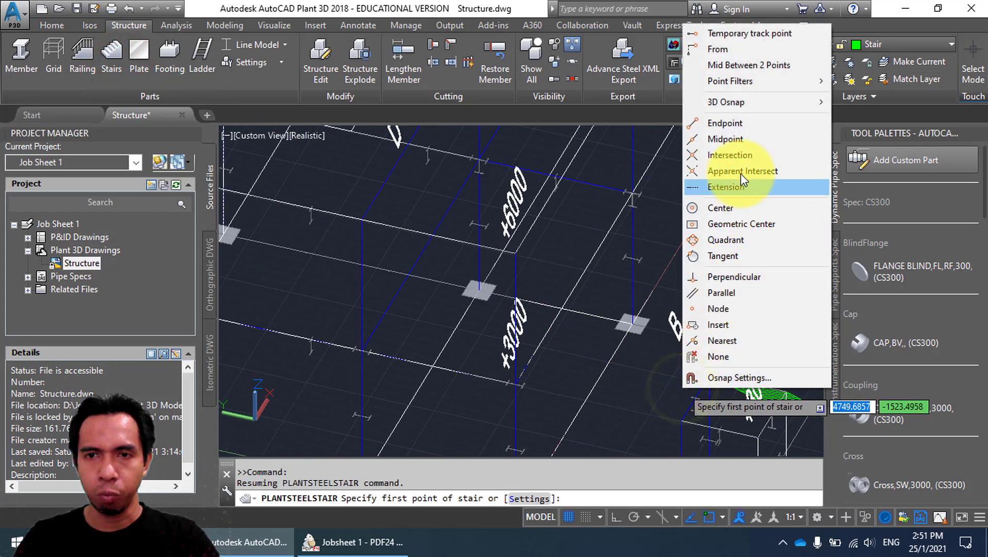
{"action": "left_click", "coordinate": [738, 137]}
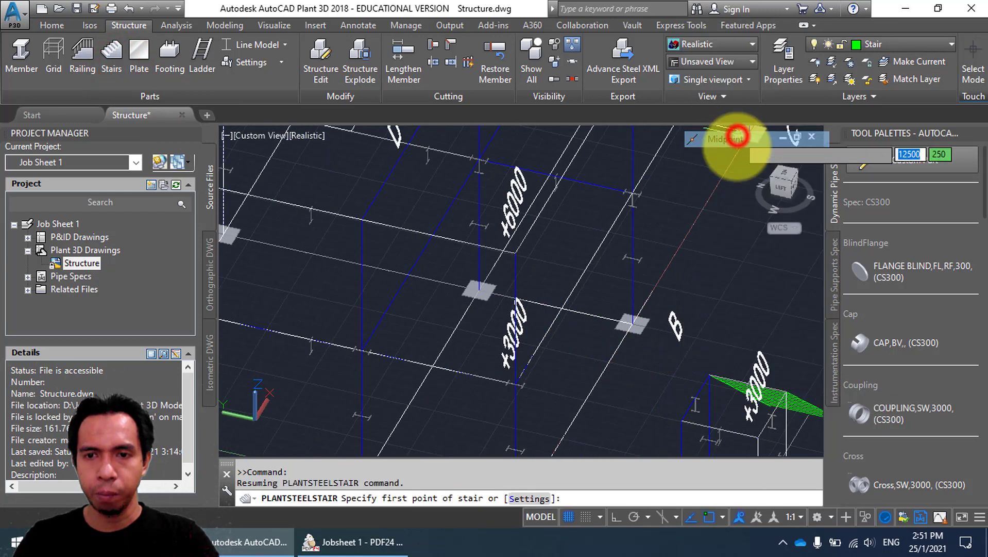
{"action": "left_click", "coordinate": [698, 397]}
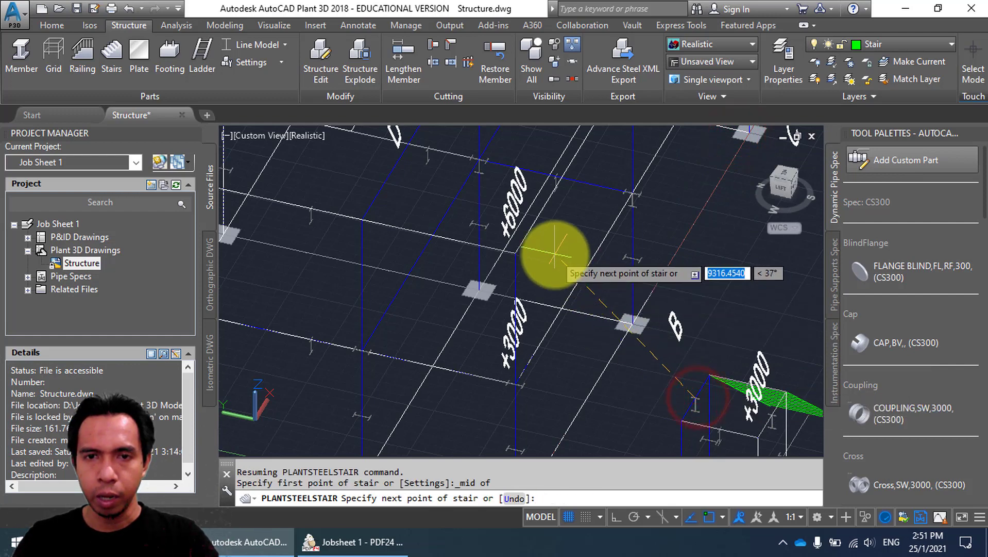
{"action": "scroll", "coordinate": [547, 247], "scroll_direction": "up", "scroll_amount": 3}
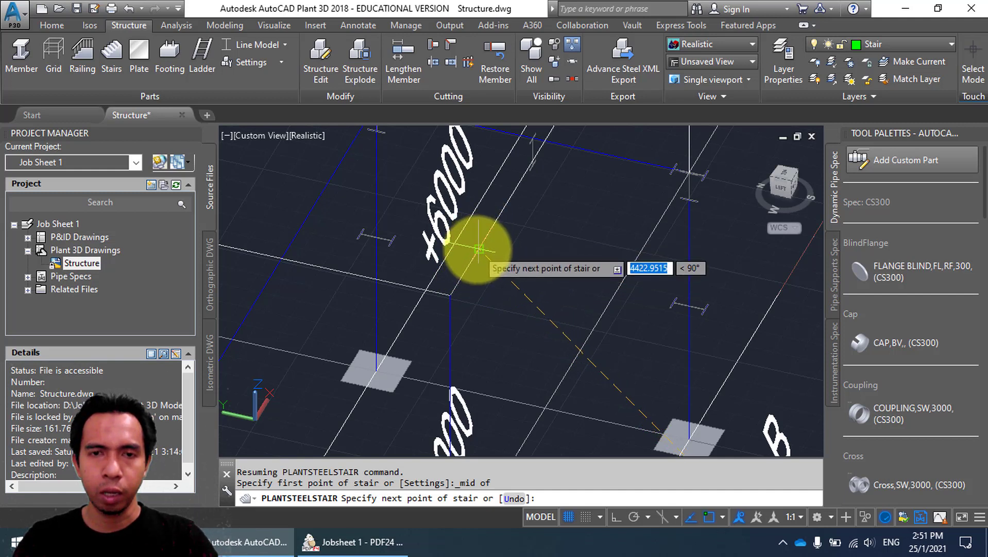
{"action": "left_click", "coordinate": [478, 250]}
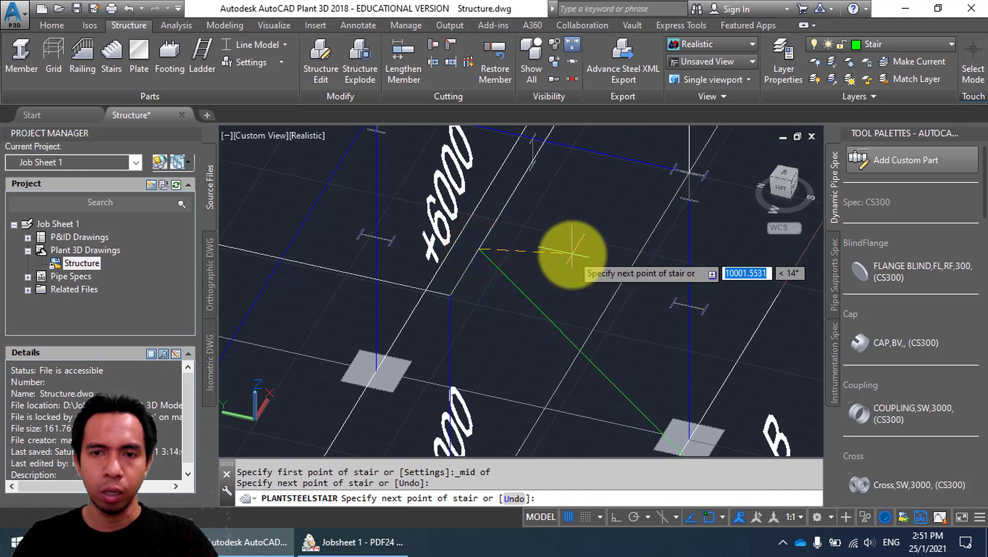
{"action": "key", "text": "Return"}
Change the structural objects to the Shape Model representation with both stairs in view.
{"action": "scroll", "coordinate": [570, 247], "scroll_direction": "down", "scroll_amount": 5}
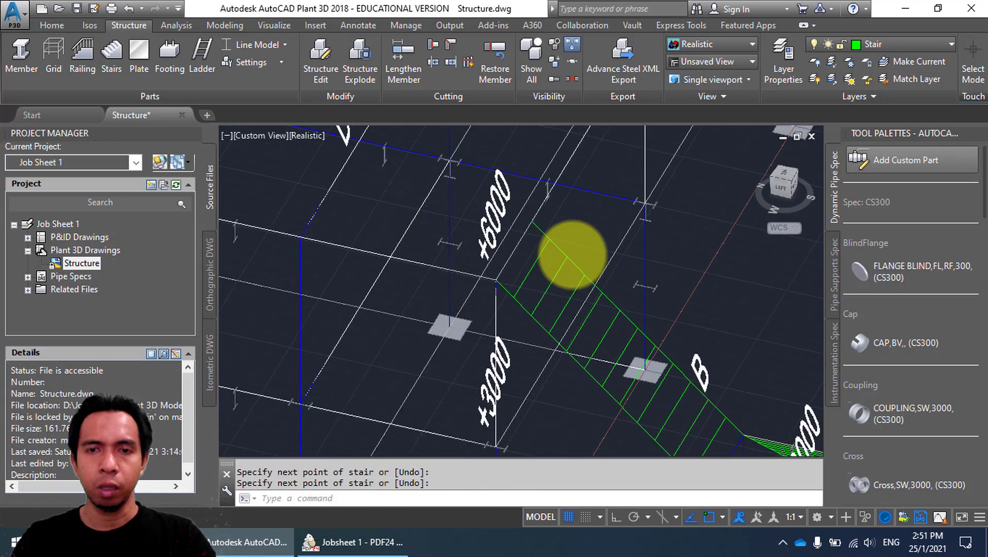
{"action": "middle_click_drag", "start_coordinate": [592, 261], "coordinate": [453, 273], "text": "shift"}
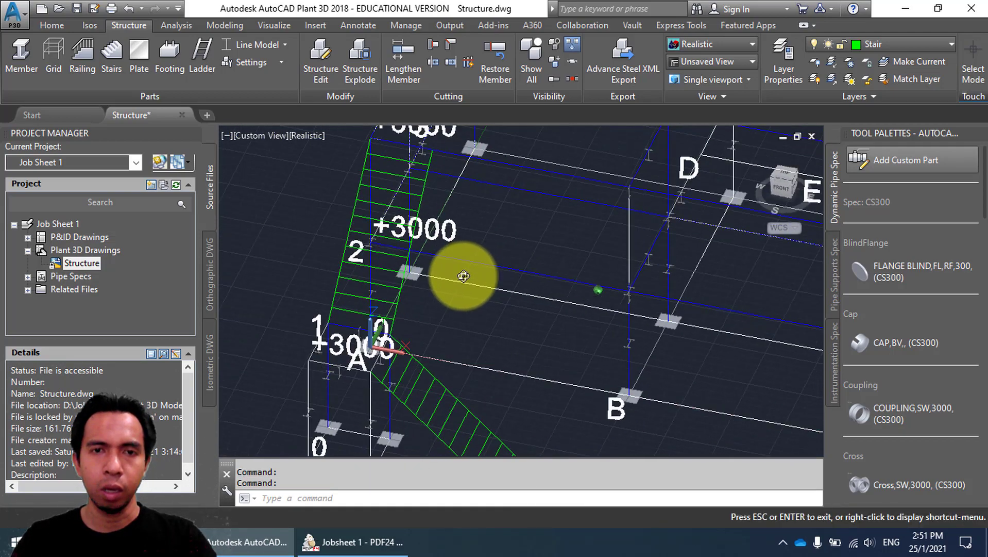
{"action": "left_click", "coordinate": [268, 46]}
{"action": "left_click", "coordinate": [277, 150]}
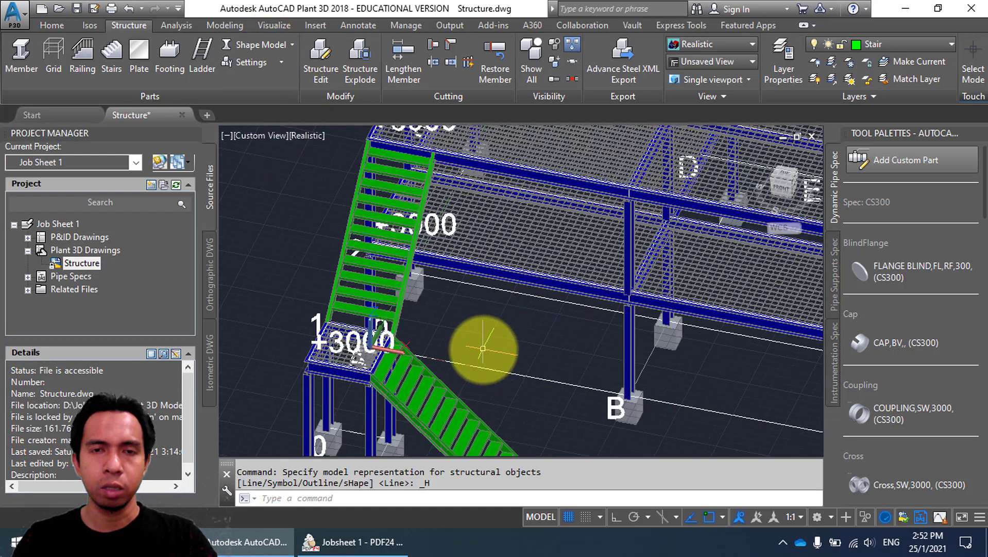
Save the structure drawing with both stairs and the whole frame in view.
{"action": "scroll", "coordinate": [489, 320], "scroll_direction": "down", "scroll_amount": 5}
{"action": "middle_click_drag", "start_coordinate": [489, 269], "coordinate": [449, 304], "text": "shift"}
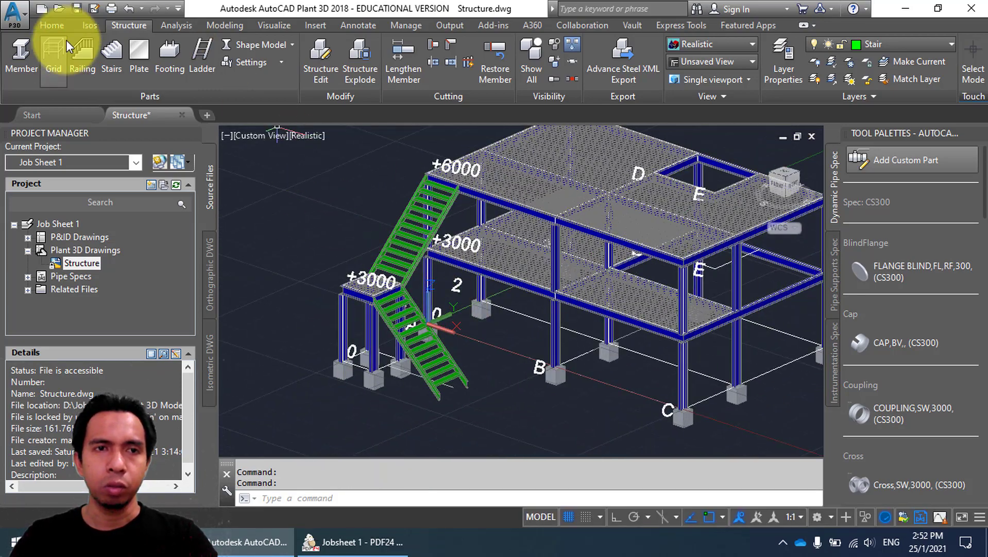
{"action": "left_click", "coordinate": [76, 8]}
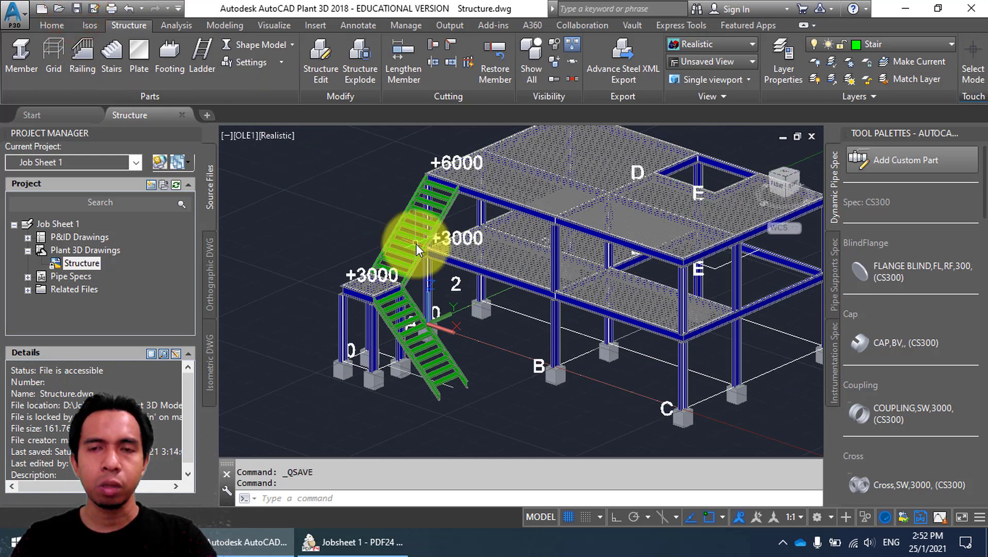
{"action": "middle_click_drag", "start_coordinate": [417, 243], "coordinate": [356, 251]}
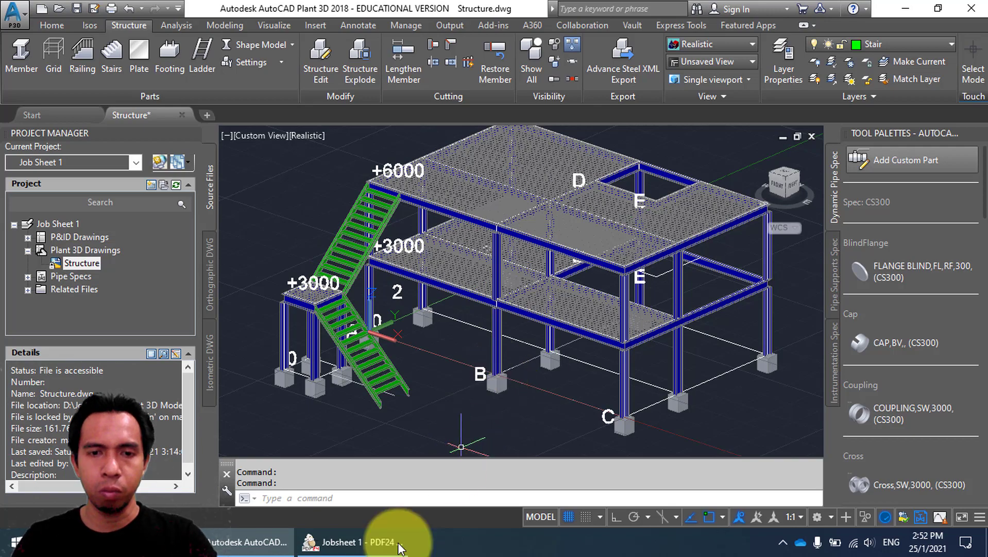
Switch to the Jobsheet 1 PDF and examine the key elevations, stair details and handrail details for the railing requirements.
{"action": "left_click", "coordinate": [412, 536]}
{"action": "scroll", "coordinate": [687, 324], "scroll_direction": "down", "scroll_amount": 3, "text": "ctrl"}
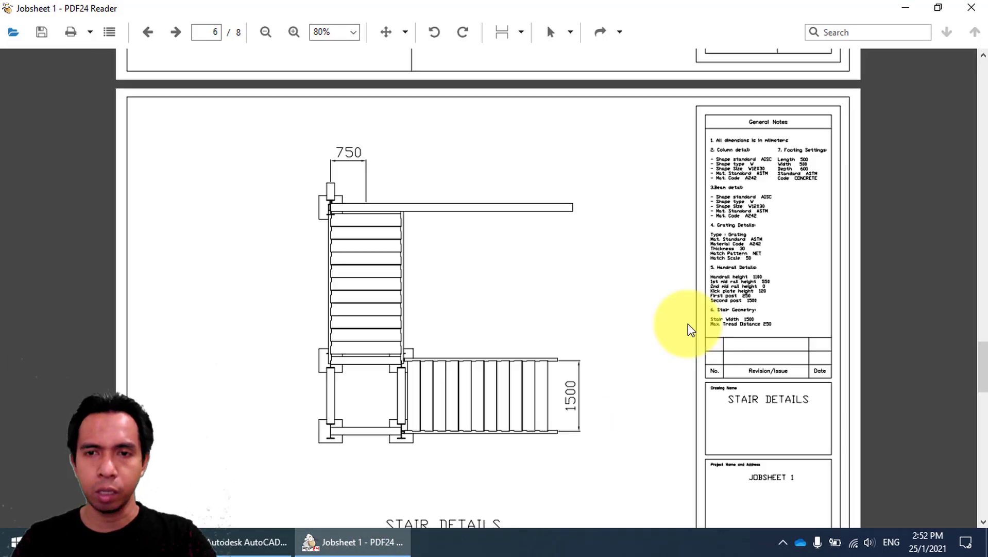
{"action": "left_click", "coordinate": [982, 365]}
{"action": "mouse_move", "coordinate": [983, 366]}
{"action": "left_mouse_down"}
{"action": "mouse_move", "coordinate": [971, 481]}
{"action": "mouse_move", "coordinate": [982, 418]}
{"action": "mouse_move", "coordinate": [972, 224]}
{"action": "mouse_move", "coordinate": [937, 76]}
{"action": "mouse_move", "coordinate": [982, 162]}
{"action": "mouse_move", "coordinate": [982, 221]}
{"action": "left_mouse_up"}
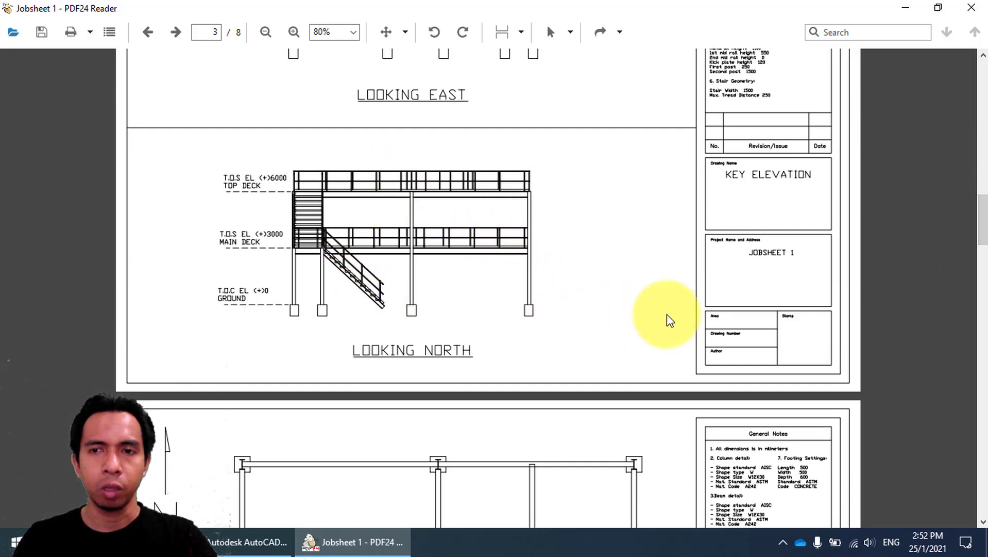
{"action": "mouse_move", "coordinate": [982, 227]}
{"action": "left_mouse_down"}
{"action": "mouse_move", "coordinate": [983, 164]}
{"action": "mouse_move", "coordinate": [983, 512]}
{"action": "mouse_move", "coordinate": [983, 324]}
{"action": "left_mouse_up"}
{"action": "scroll", "coordinate": [772, 181], "scroll_direction": "up", "scroll_amount": 3, "text": "ctrl"}
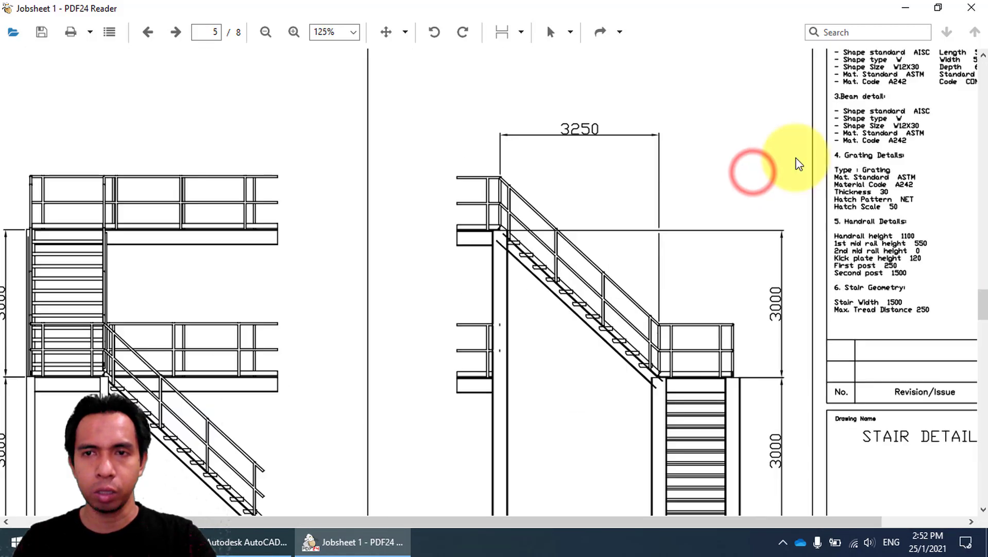
{"action": "left_click_drag", "start_coordinate": [777, 216], "coordinate": [379, 265]}
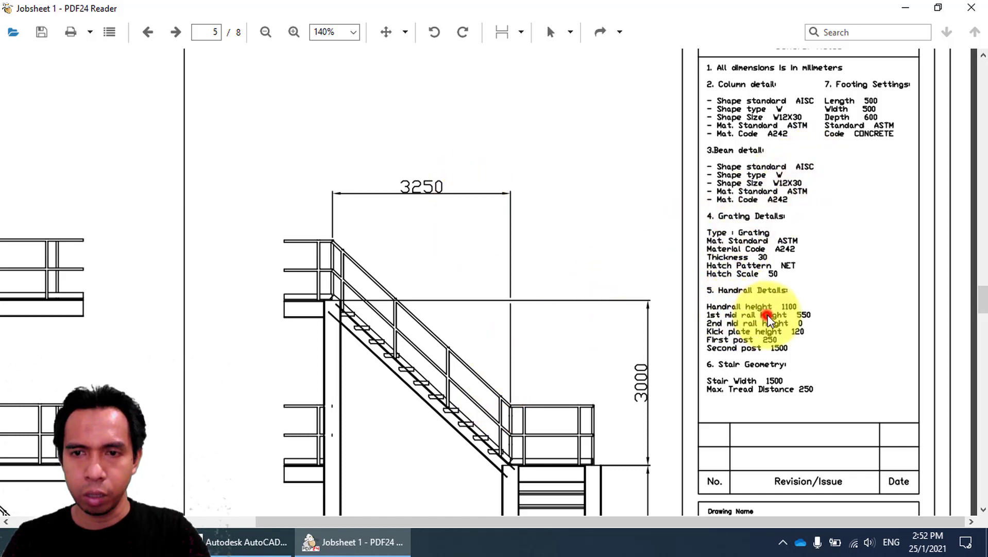
{"action": "scroll", "coordinate": [767, 319], "scroll_direction": "up", "scroll_amount": 3, "text": "ctrl"}
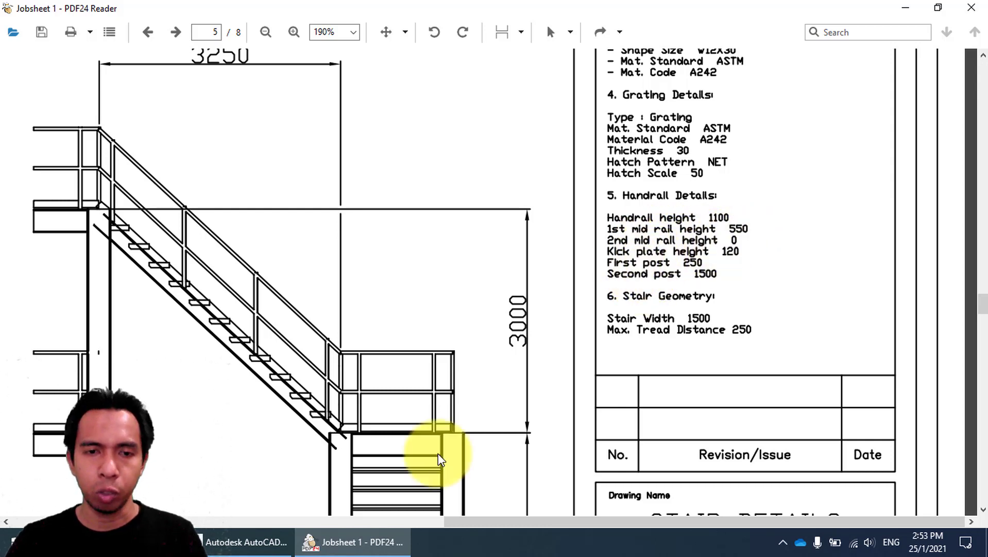
Return to AutoCAD Plant 3D, open the Railing Settings and check the handrail height against the jobsheet's handrail details.
{"action": "left_click", "coordinate": [271, 541]}
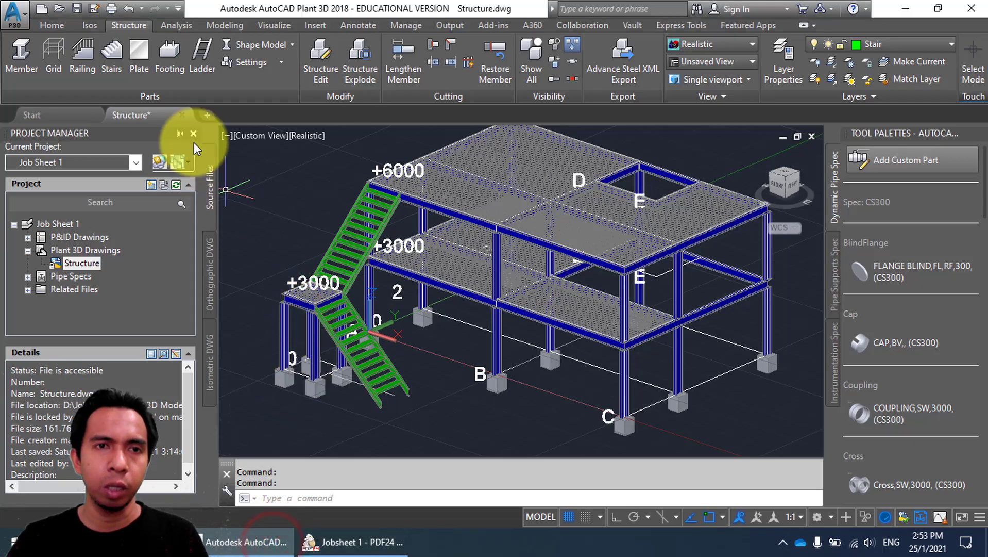
{"action": "left_click", "coordinate": [276, 59]}
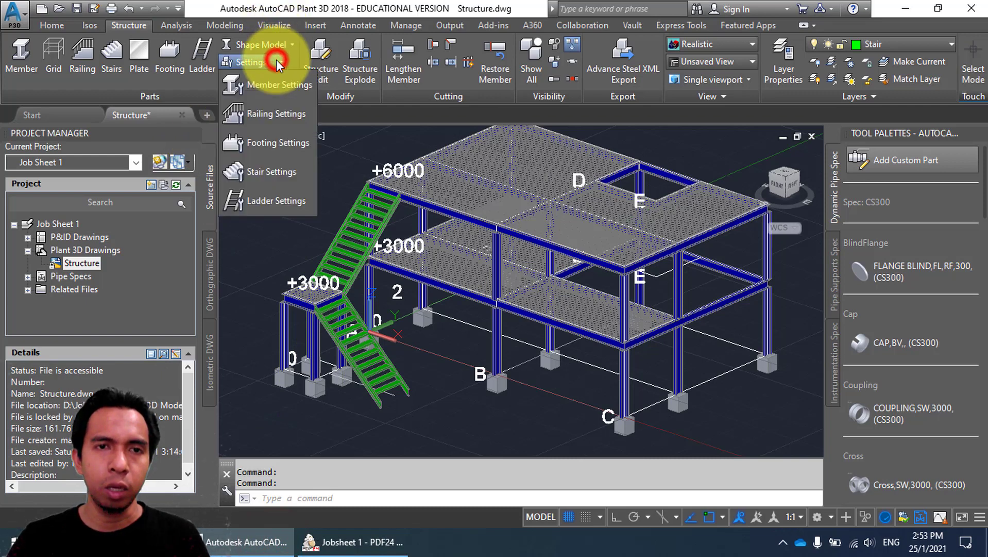
{"action": "left_click", "coordinate": [265, 116]}
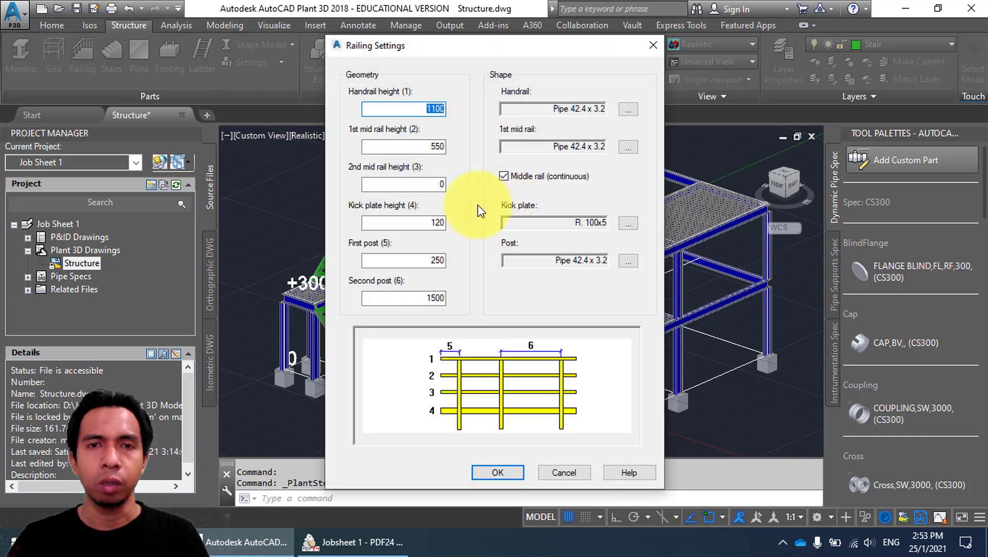
{"action": "left_click", "coordinate": [331, 543]}
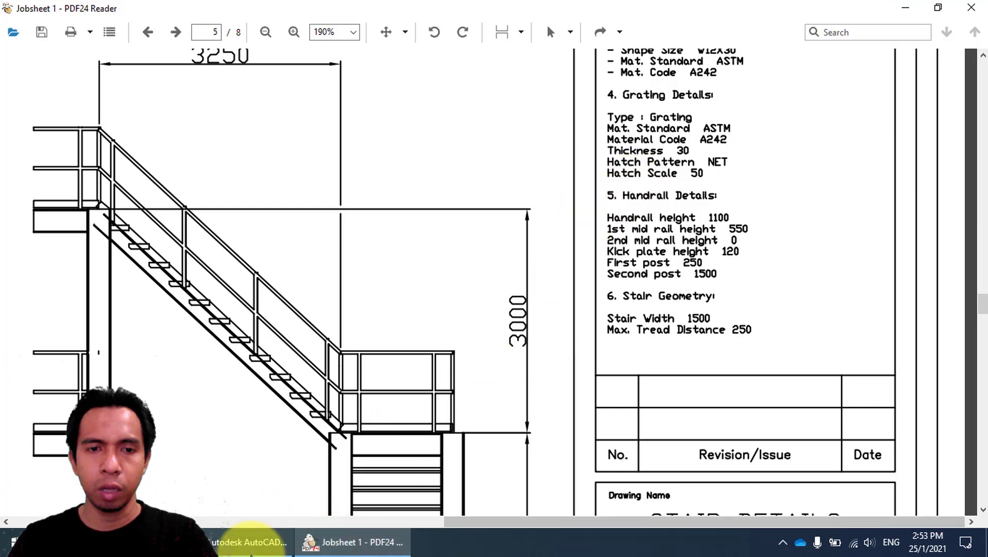
{"action": "left_click", "coordinate": [250, 544]}
{"action": "left_click", "coordinate": [424, 105]}
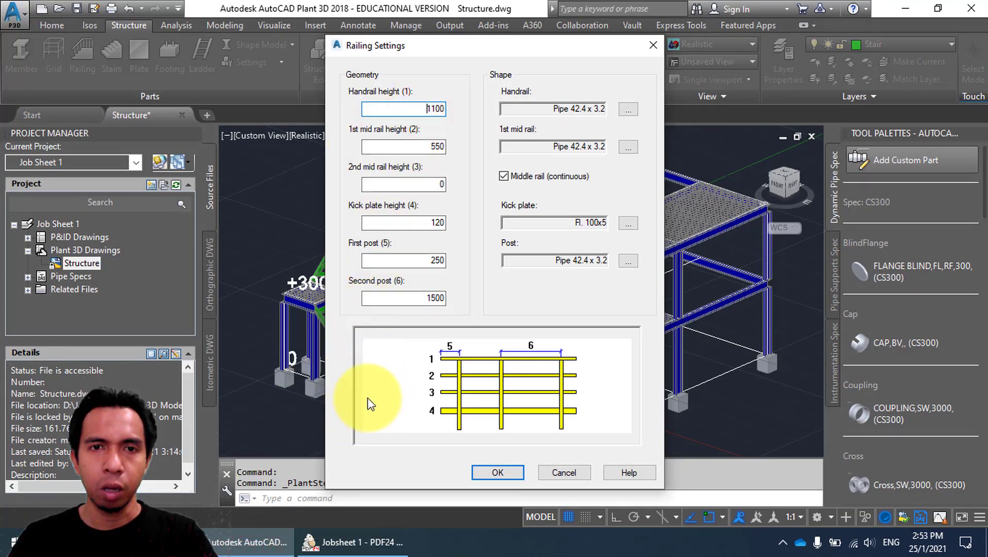
Check the first and second mid rail heights in the Railing Settings against the jobsheet.
{"action": "left_click", "coordinate": [350, 542]}
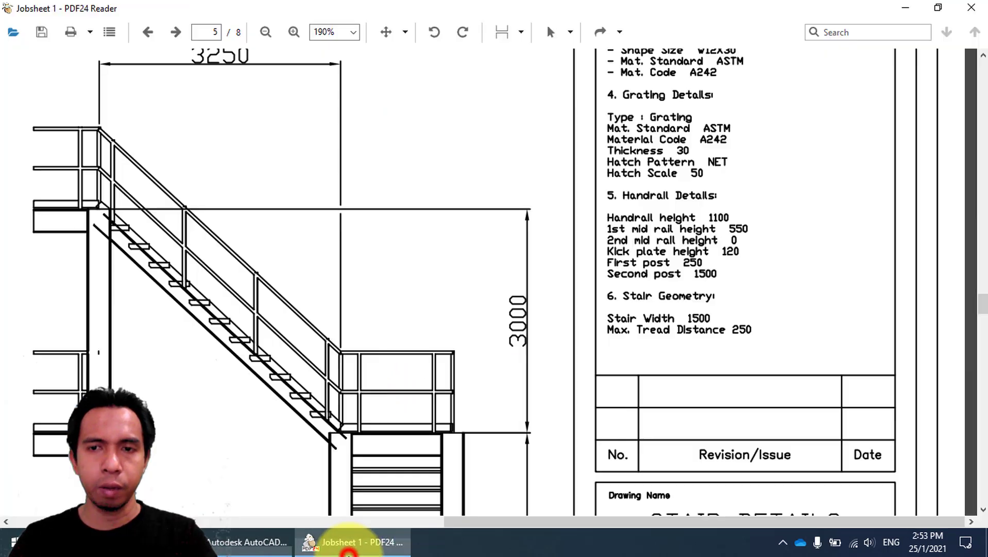
{"action": "left_click", "coordinate": [737, 228]}
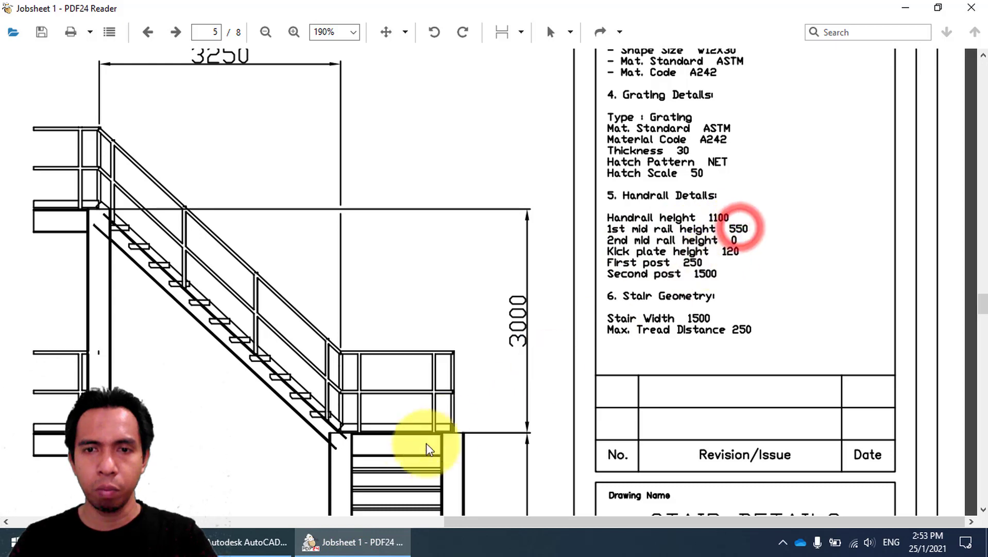
{"action": "left_click", "coordinate": [273, 543]}
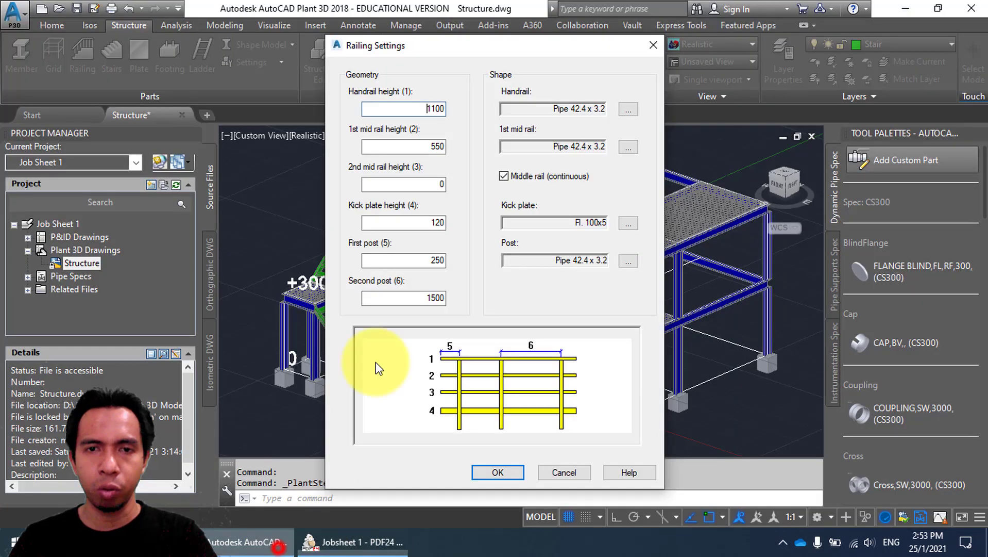
{"action": "left_click", "coordinate": [433, 146]}
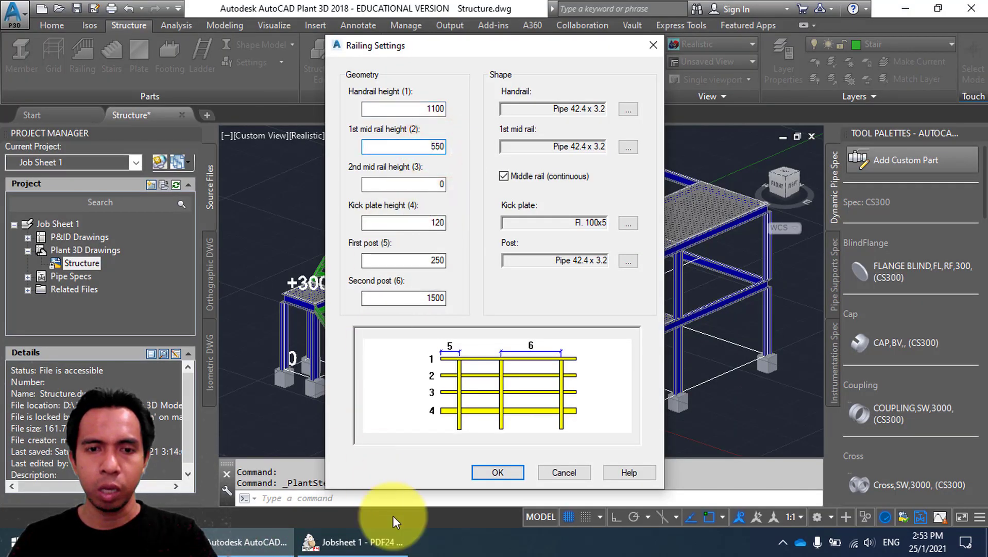
{"action": "left_click", "coordinate": [369, 540]}
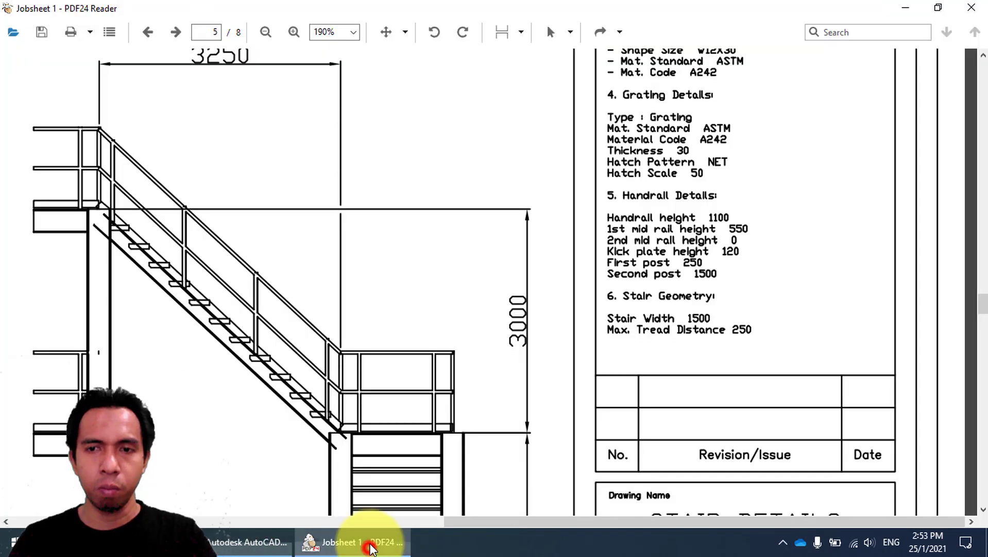
{"action": "left_click", "coordinate": [732, 242]}
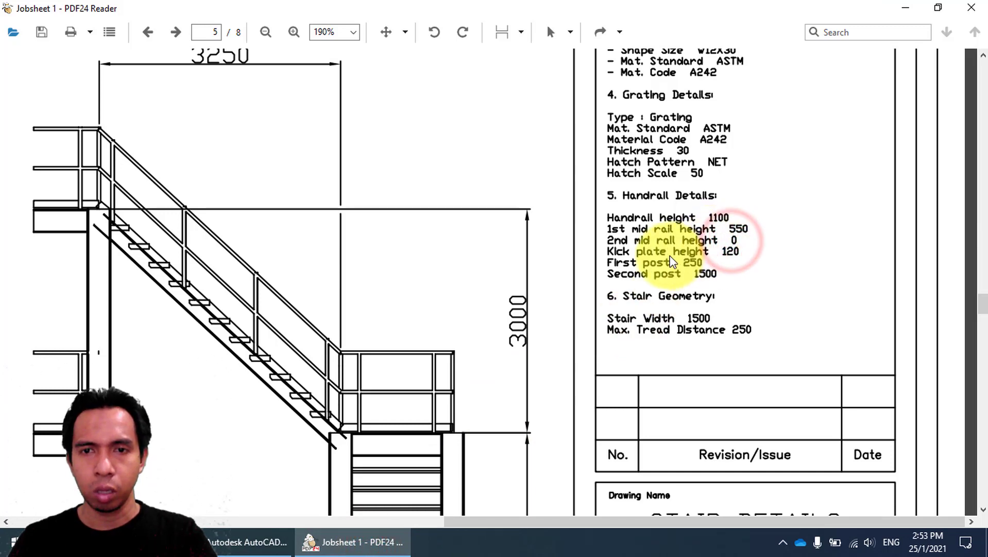
{"action": "left_click", "coordinate": [254, 549]}
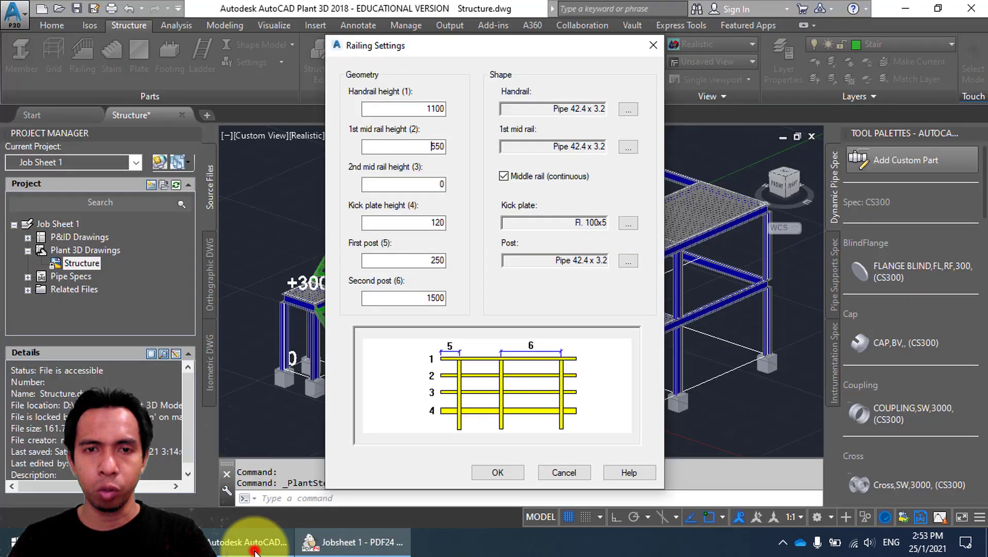
{"action": "left_click", "coordinate": [436, 186]}
Check the remaining railing geometry, including the second post distance, against the jobsheet and accept the Railing Settings.
{"action": "left_click", "coordinate": [354, 541]}
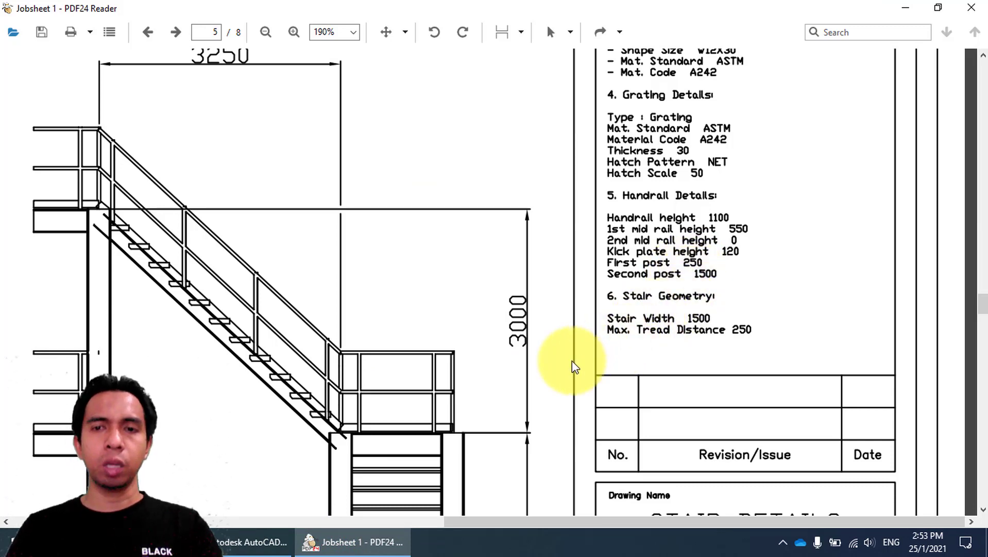
{"action": "left_click", "coordinate": [279, 541]}
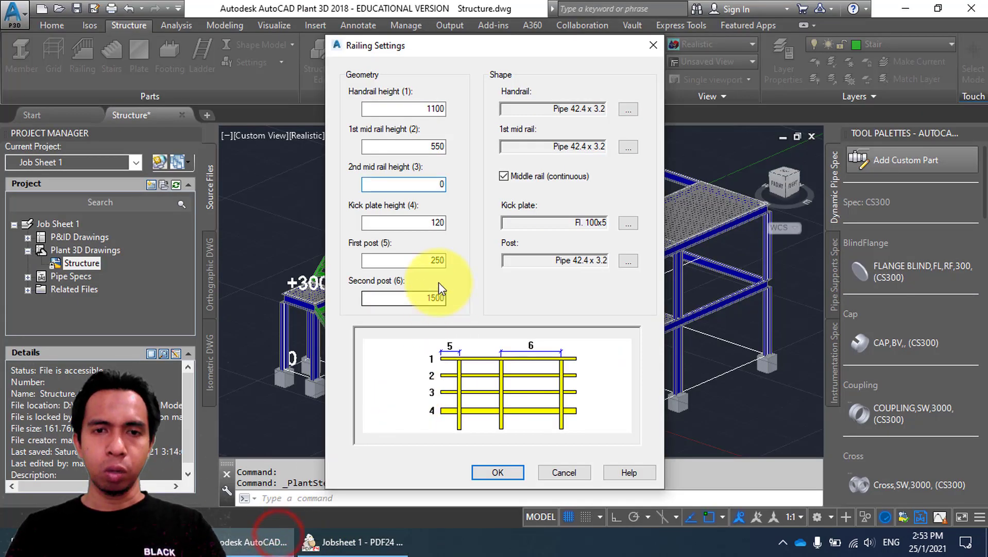
{"action": "left_click", "coordinate": [429, 300]}
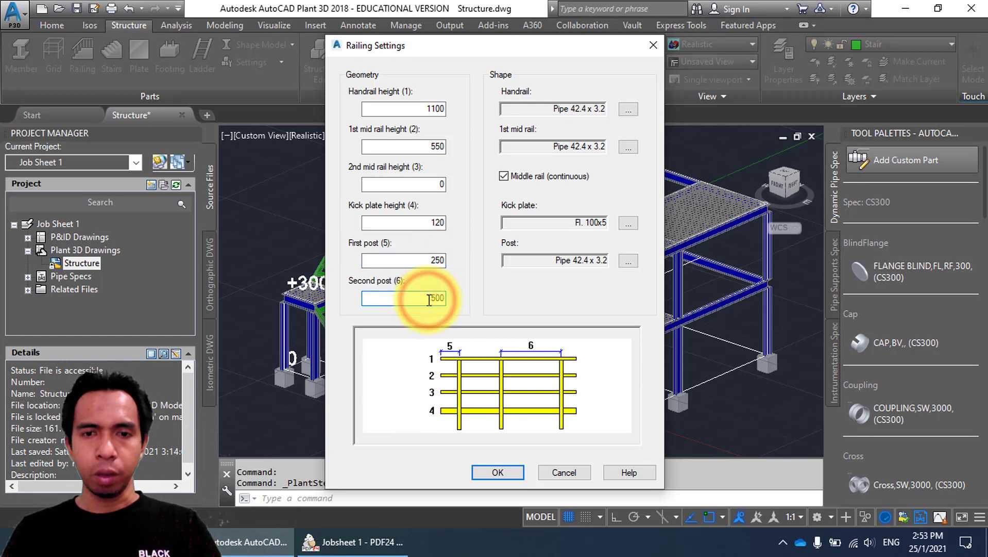
{"action": "left_click", "coordinate": [500, 472]}
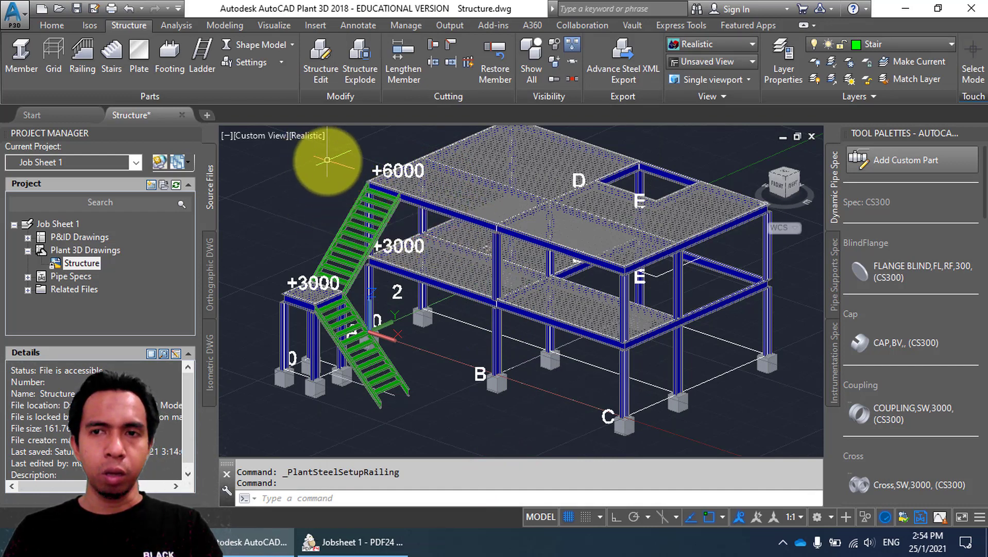
Make Hand Rail the current layer.
{"action": "left_click", "coordinate": [911, 44]}
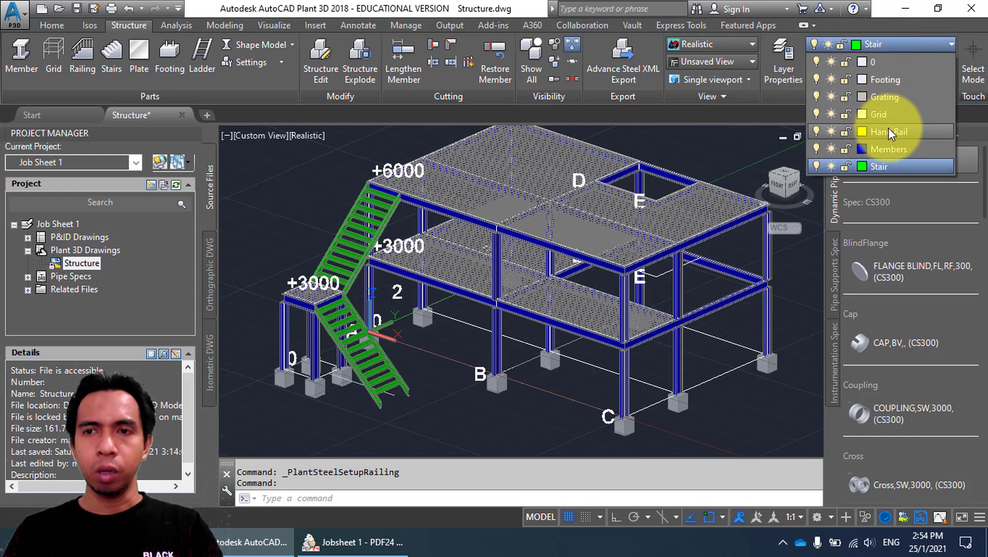
{"action": "left_click", "coordinate": [895, 133]}
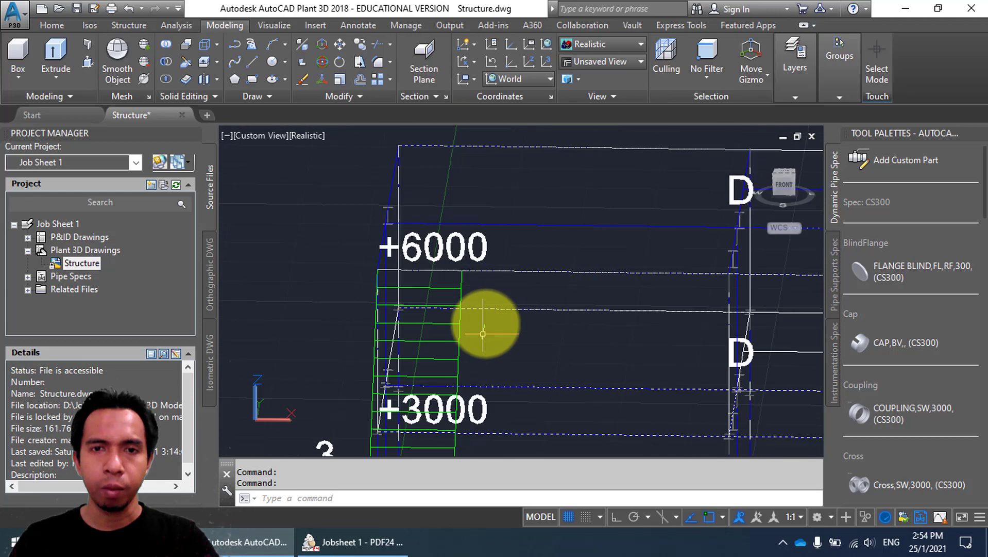
Start a railing at the foot of the lower stairs' front side and run it up to the small platform's +3000 corner.
{"action": "middle_click_drag", "start_coordinate": [486, 312], "coordinate": [452, 183]}
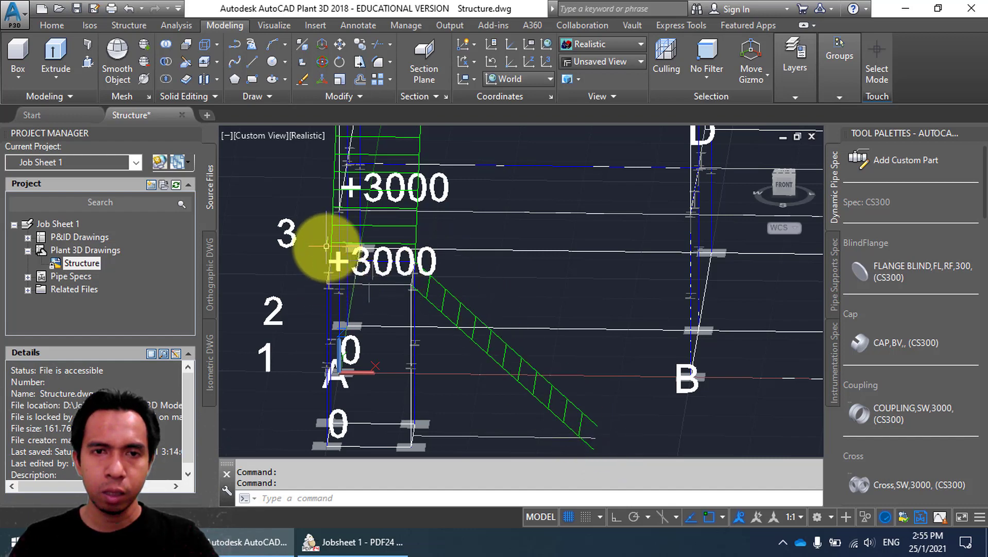
{"action": "middle_click_drag", "start_coordinate": [330, 211], "coordinate": [368, 251]}
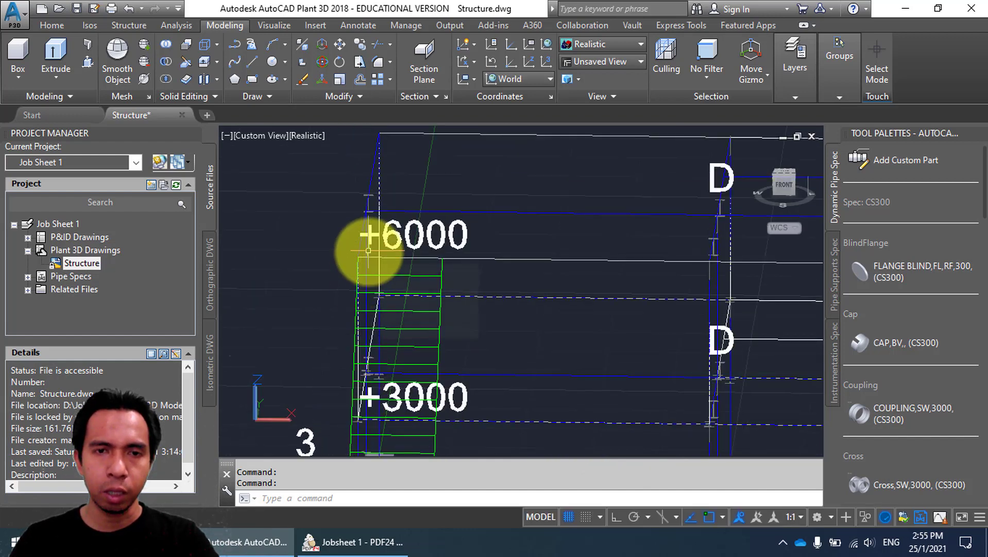
{"action": "left_click", "coordinate": [123, 26]}
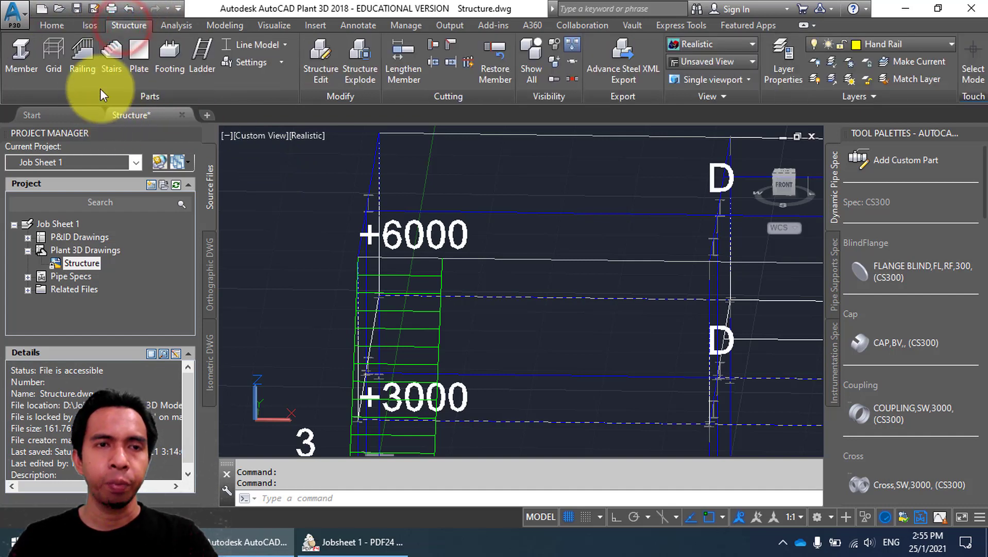
{"action": "left_click", "coordinate": [92, 70]}
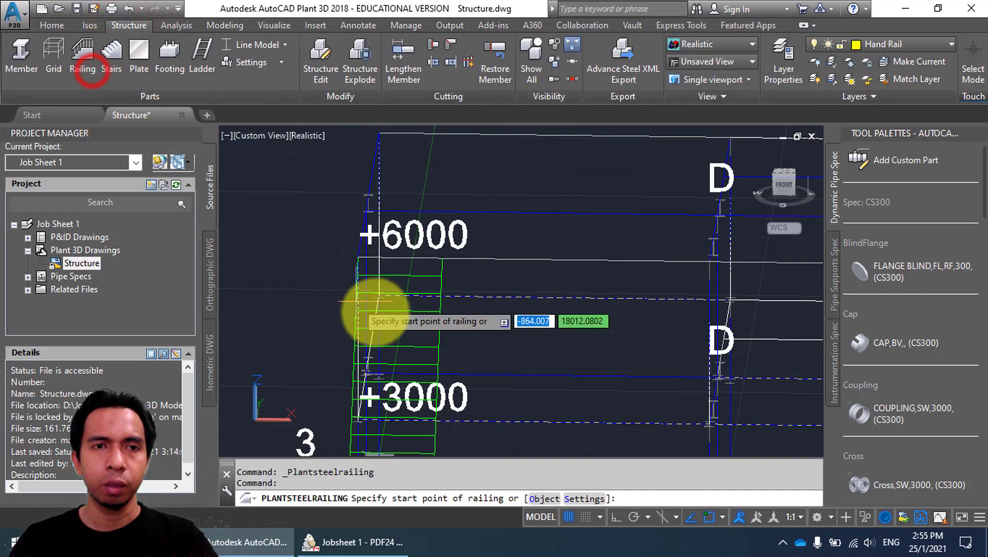
{"action": "scroll", "coordinate": [479, 309], "scroll_direction": "down", "scroll_amount": 5}
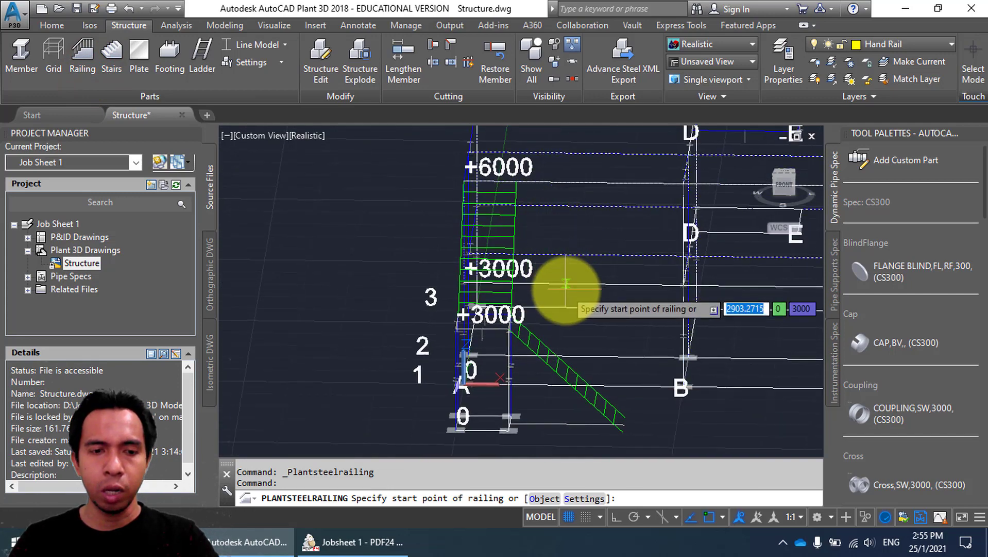
{"action": "middle_click_drag", "start_coordinate": [567, 287], "coordinate": [537, 279], "text": "shift"}
{"action": "scroll", "coordinate": [511, 391], "scroll_direction": "up", "scroll_amount": 5}
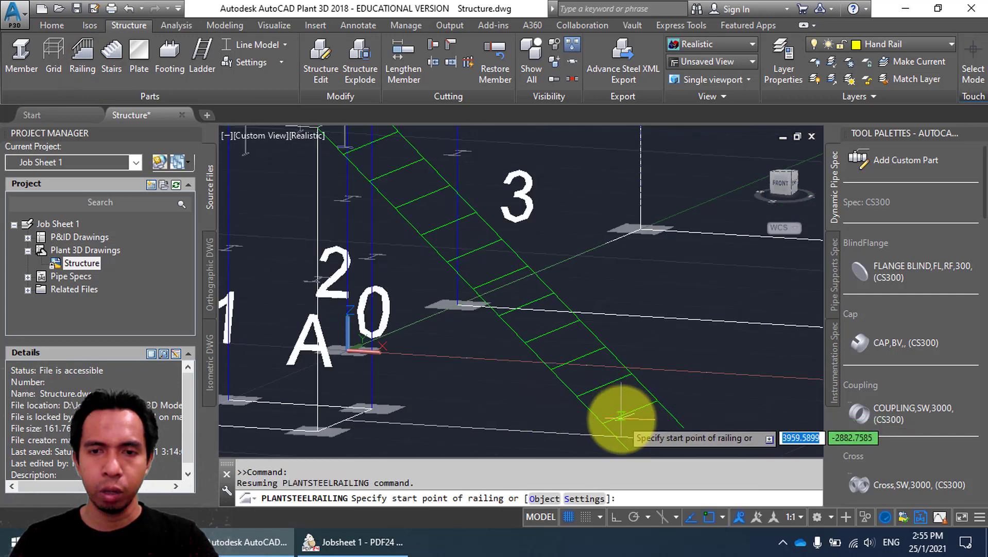
{"action": "middle_click_drag", "start_coordinate": [614, 382], "coordinate": [610, 336]}
{"action": "left_click", "coordinate": [619, 405]}
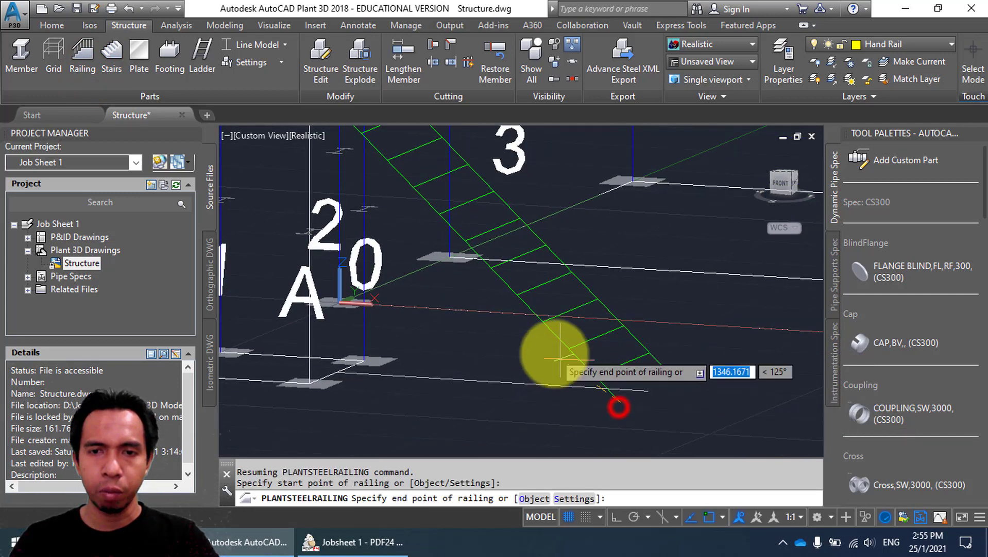
{"action": "middle_click_drag", "start_coordinate": [466, 252], "coordinate": [611, 423]}
{"action": "scroll", "coordinate": [448, 258], "scroll_direction": "up", "scroll_amount": 5}
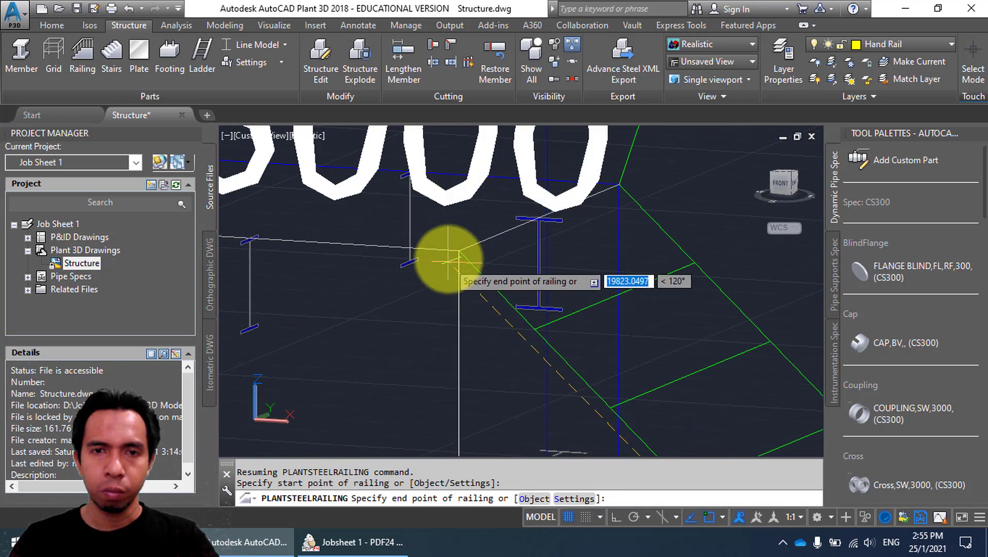
{"action": "left_click", "coordinate": [459, 251]}
Continue the railing around the small platform's outer edge at +3000 and up the upper stairs to the +6000 deck.
{"action": "middle_click_drag", "start_coordinate": [308, 223], "coordinate": [612, 287]}
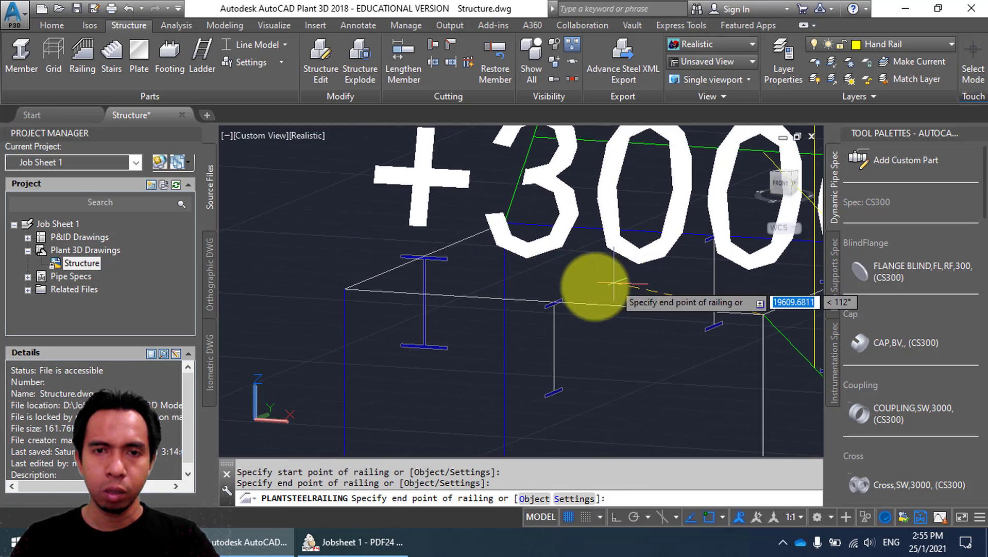
{"action": "left_click", "coordinate": [348, 289]}
{"action": "middle_click_drag", "start_coordinate": [348, 289], "coordinate": [391, 304], "text": "shift"}
{"action": "left_click", "coordinate": [325, 256]}
{"action": "middle_click_drag", "start_coordinate": [341, 242], "coordinate": [361, 371]}
{"action": "left_click", "coordinate": [458, 315]}
Continue the railing corner by corner along the +6000 deck's outer edge and around its recess near D and E.
{"action": "middle_click_drag", "start_coordinate": [395, 279], "coordinate": [641, 309], "text": "shift"}
{"action": "right_click", "coordinate": [390, 311], "text": "shift"}
{"action": "left_click", "coordinate": [432, 260]}
{"action": "left_click", "coordinate": [423, 370]}
{"action": "scroll", "coordinate": [423, 369], "scroll_direction": "down", "scroll_amount": 6}
{"action": "left_click", "coordinate": [517, 324]}
{"action": "scroll", "coordinate": [449, 278], "scroll_direction": "up", "scroll_amount": 3}
{"action": "middle_click_drag", "start_coordinate": [450, 278], "coordinate": [576, 260]}
{"action": "left_click", "coordinate": [371, 335]}
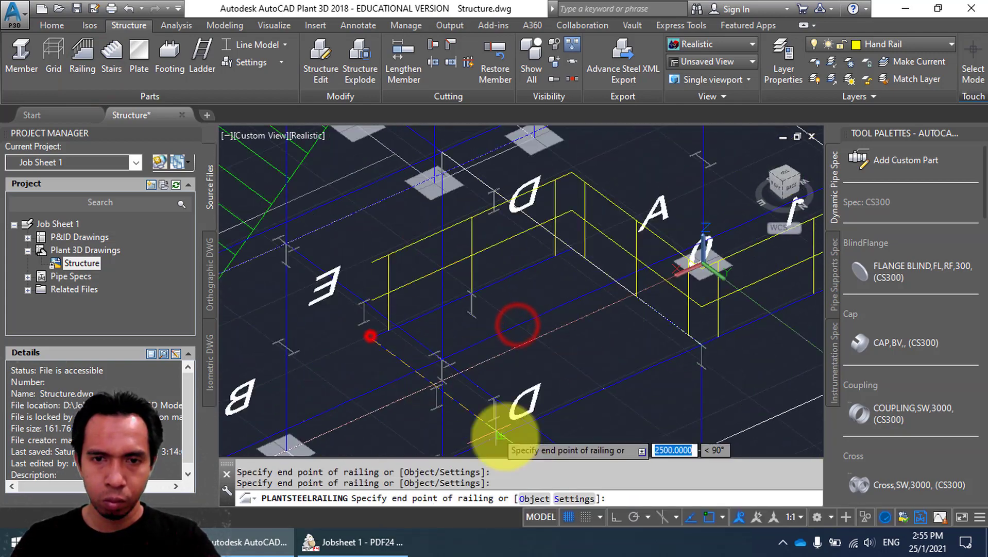
{"action": "right_click", "coordinate": [503, 427], "text": "shift"}
{"action": "left_click", "coordinate": [554, 164]}
{"action": "left_click", "coordinate": [504, 437]}
Run the railing along the remaining +6000 deck edge and back down both stair flights to the ground, and finish it.
{"action": "middle_click_drag", "start_coordinate": [383, 382], "coordinate": [525, 332], "text": "shift"}
{"action": "scroll", "coordinate": [449, 330], "scroll_direction": "down", "scroll_amount": 4}
{"action": "middle_click_drag", "start_coordinate": [463, 329], "coordinate": [285, 326], "text": "shift"}
{"action": "left_click", "coordinate": [289, 369]}
{"action": "scroll", "coordinate": [340, 294], "scroll_direction": "up", "scroll_amount": 3}
{"action": "left_click", "coordinate": [371, 208]}
{"action": "left_click", "coordinate": [279, 346]}
{"action": "scroll", "coordinate": [327, 410], "scroll_direction": "up", "scroll_amount": 5}
{"action": "scroll", "coordinate": [334, 407], "scroll_direction": "down", "scroll_amount": 3}
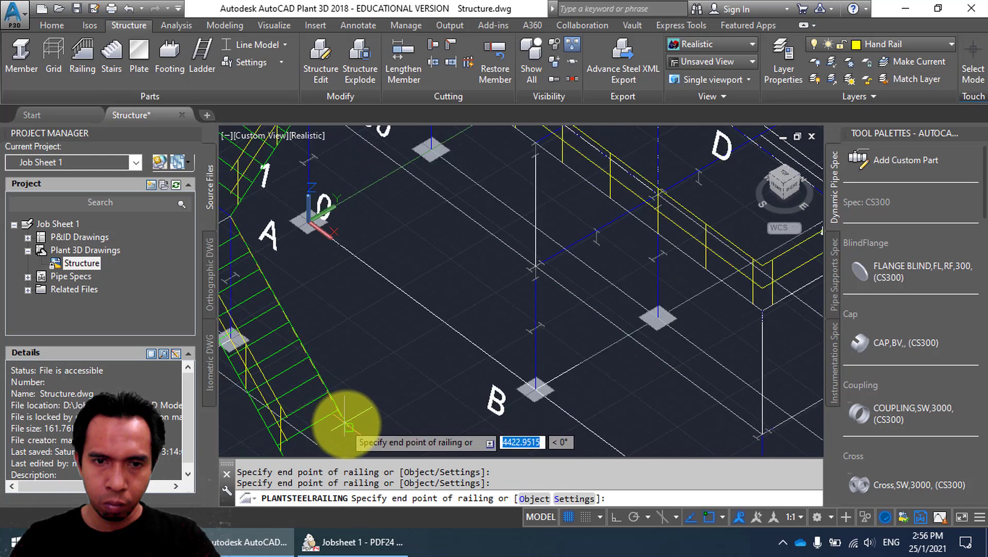
{"action": "scroll", "coordinate": [381, 361], "scroll_direction": "down", "scroll_amount": 5}
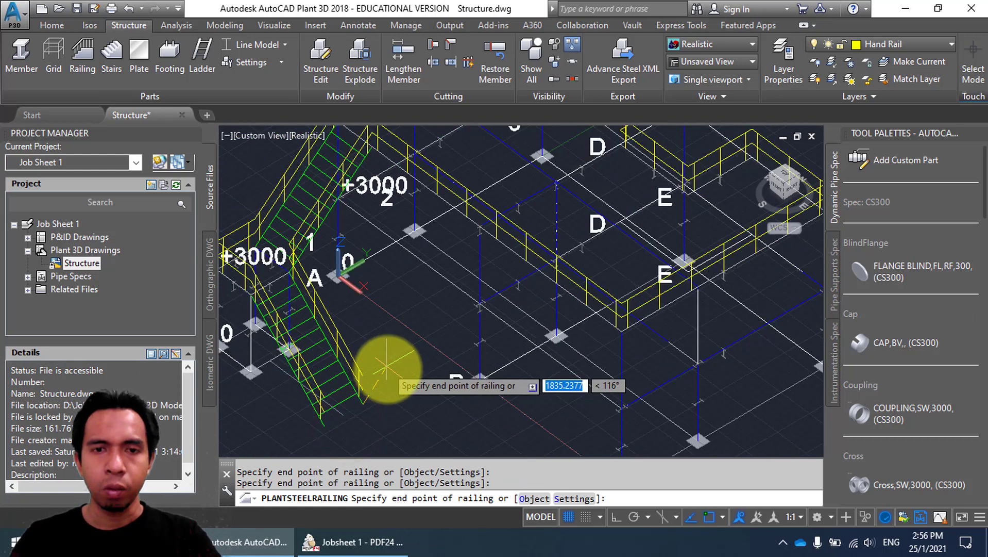
{"action": "middle_click_drag", "start_coordinate": [386, 367], "coordinate": [390, 380]}
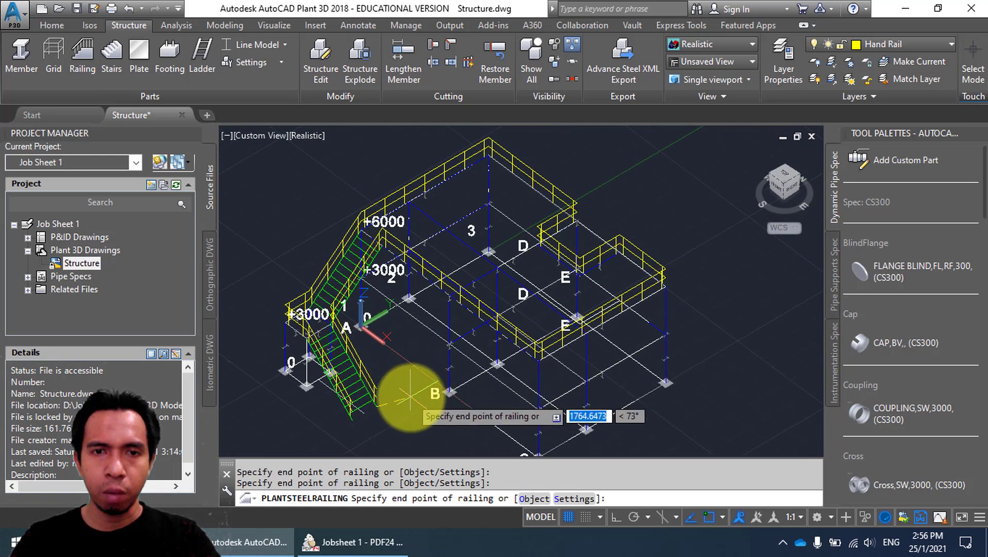
{"action": "left_click", "coordinate": [409, 396]}
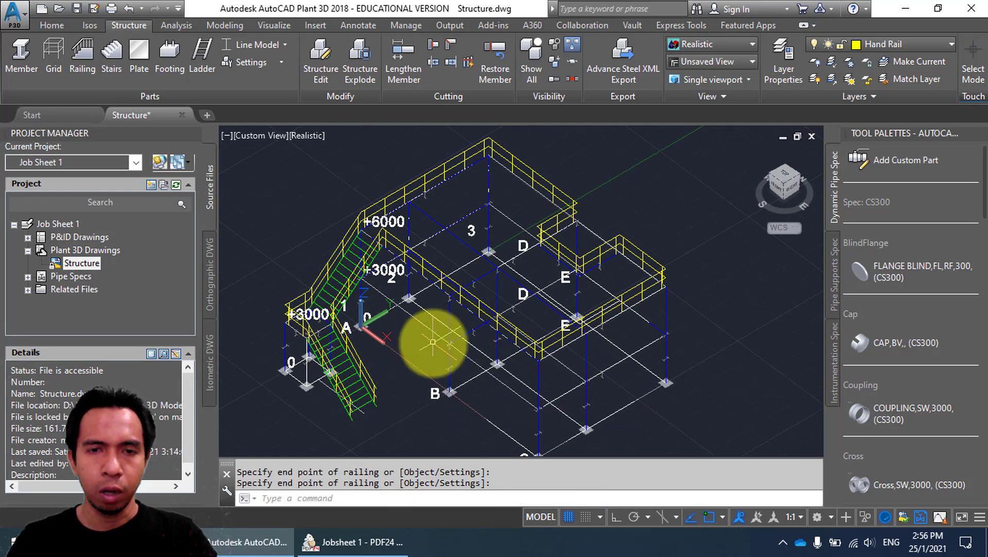
Display the structure as Shape Model and examine the railings on the stairs, platform and upper deck.
{"action": "middle_click_drag", "start_coordinate": [433, 341], "coordinate": [456, 320], "text": "shift"}
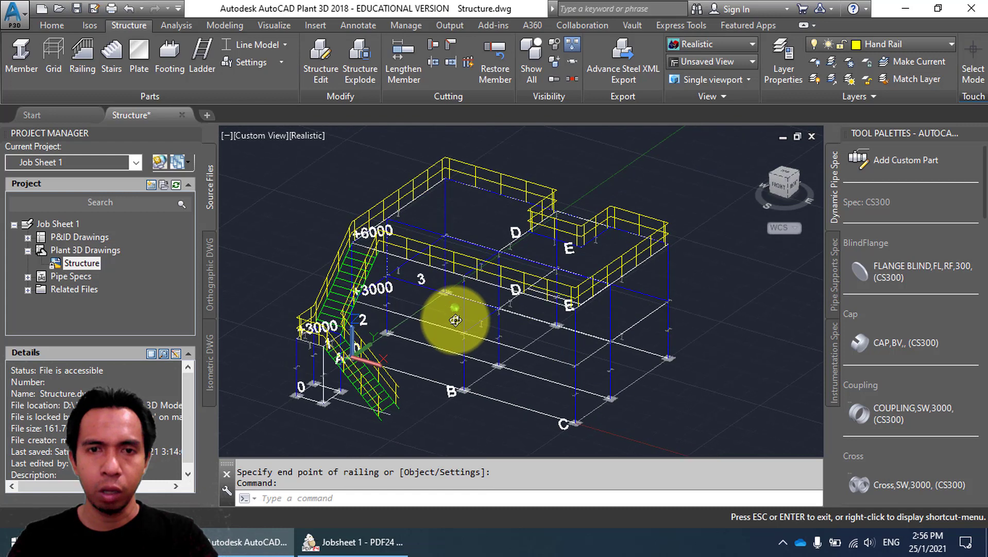
{"action": "left_click", "coordinate": [256, 46]}
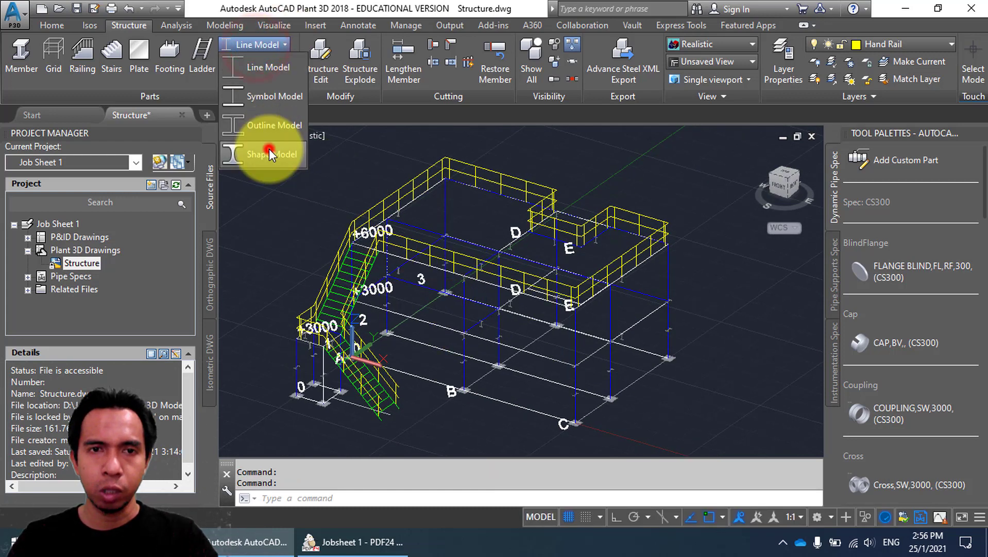
{"action": "left_click", "coordinate": [268, 152]}
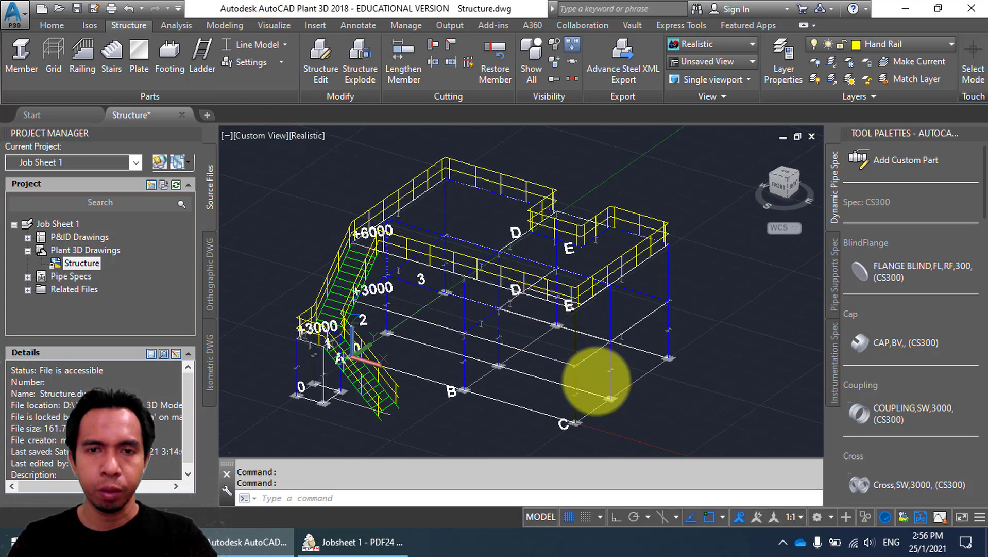
{"action": "middle_click_drag", "start_coordinate": [589, 378], "coordinate": [541, 309], "text": "shift"}
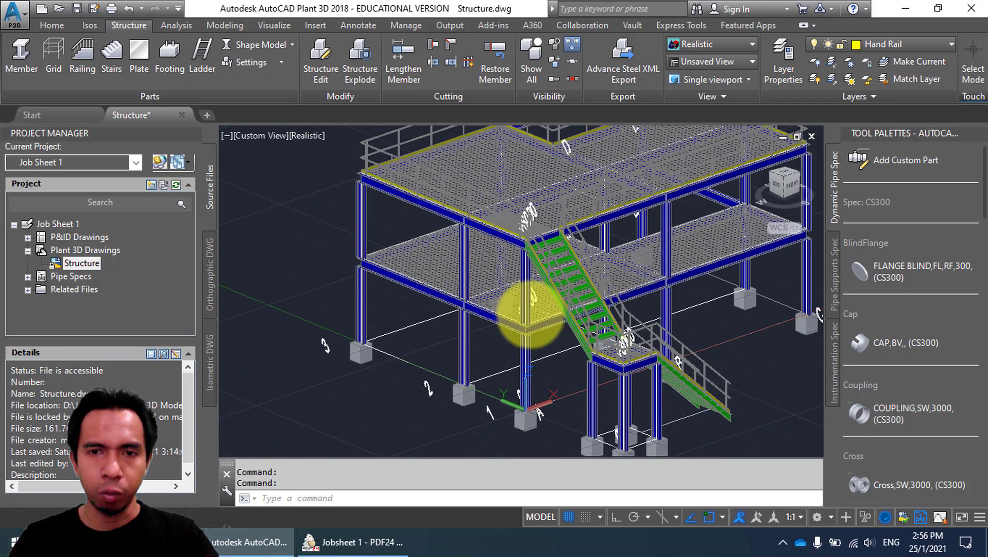
{"action": "scroll", "coordinate": [470, 353], "scroll_direction": "up", "scroll_amount": 5}
{"action": "scroll", "coordinate": [470, 353], "scroll_direction": "down", "scroll_amount": 3}
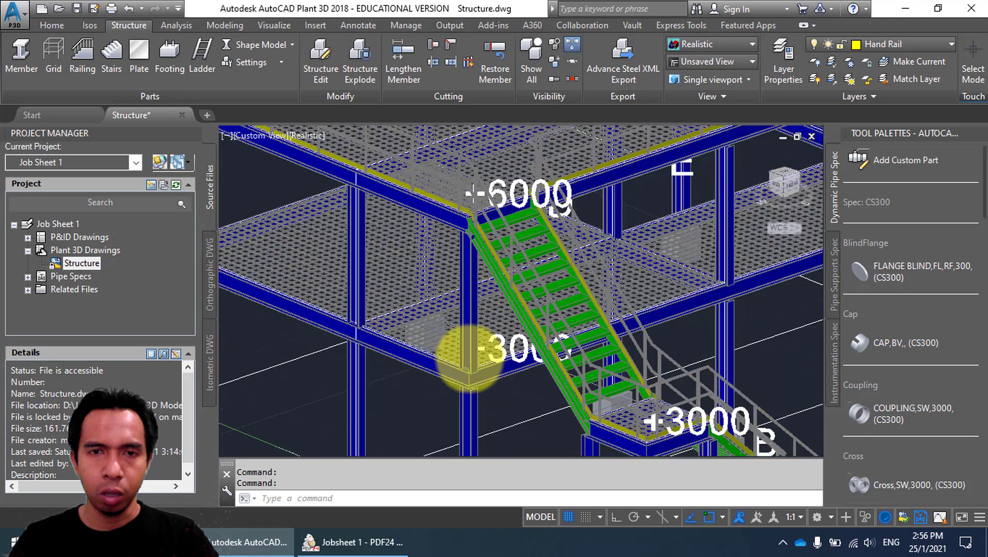
Return to Line Model and draw a railing on the +3000 deck from corner A1 past grid line 3 to grid line C's corners.
{"action": "left_click", "coordinate": [272, 48]}
{"action": "left_click", "coordinate": [288, 78]}
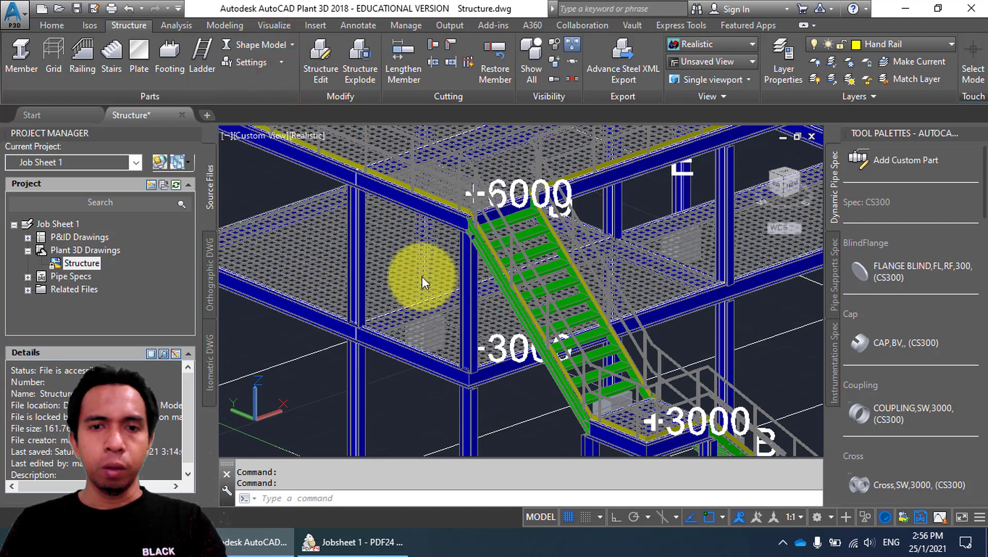
{"action": "left_click", "coordinate": [82, 58]}
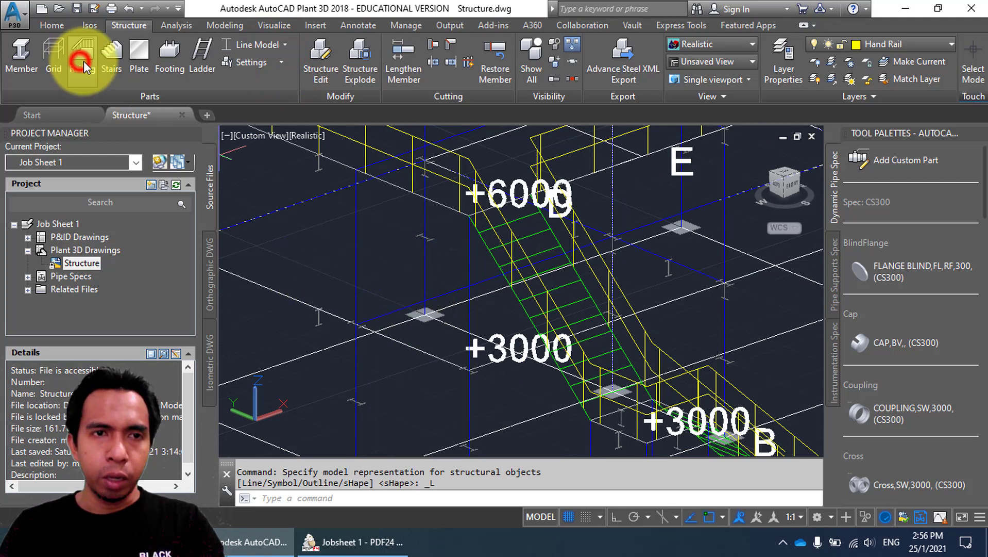
{"action": "left_click", "coordinate": [470, 372]}
{"action": "middle_click_drag", "start_coordinate": [309, 309], "coordinate": [514, 330]}
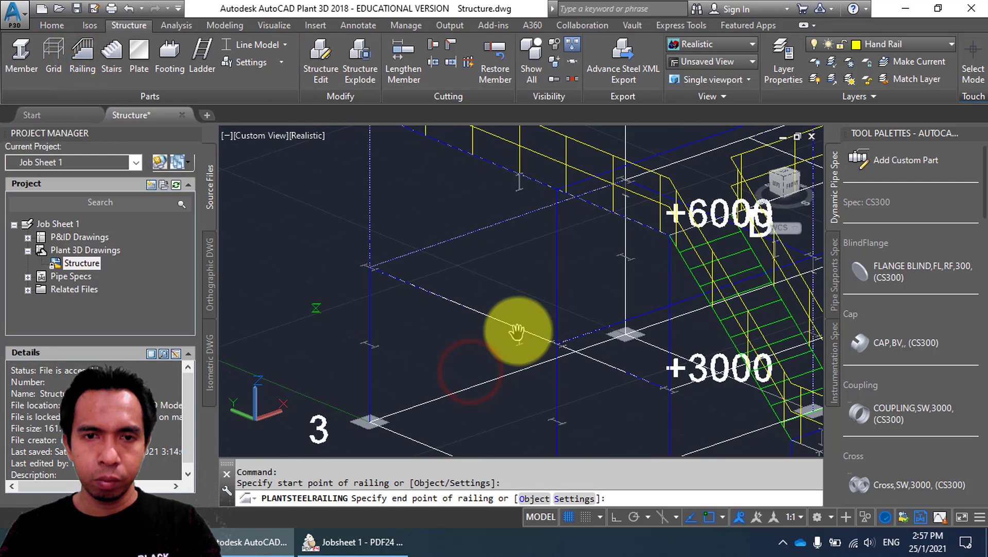
{"action": "scroll", "coordinate": [419, 248], "scroll_direction": "down", "scroll_amount": 5}
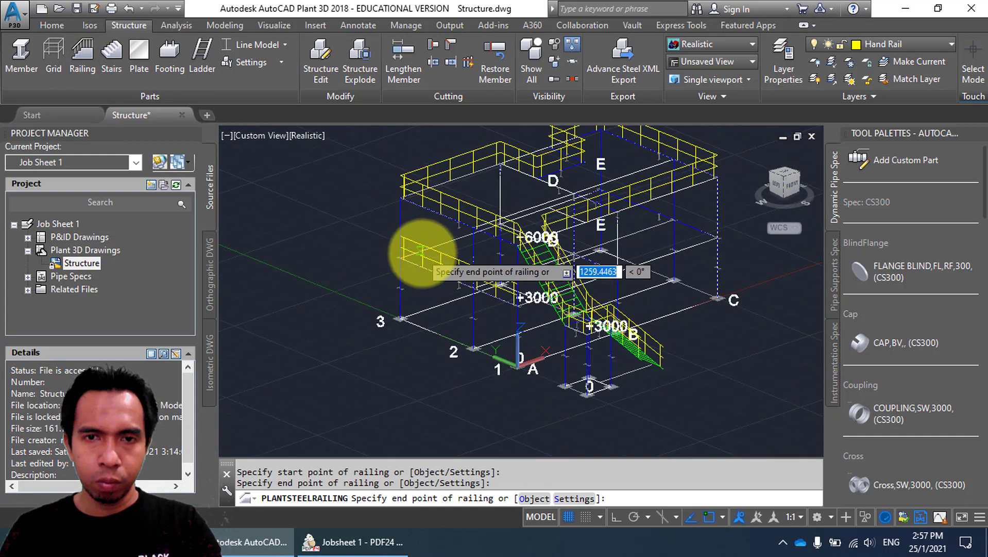
{"action": "middle_click_drag", "start_coordinate": [419, 249], "coordinate": [599, 260], "text": "shift"}
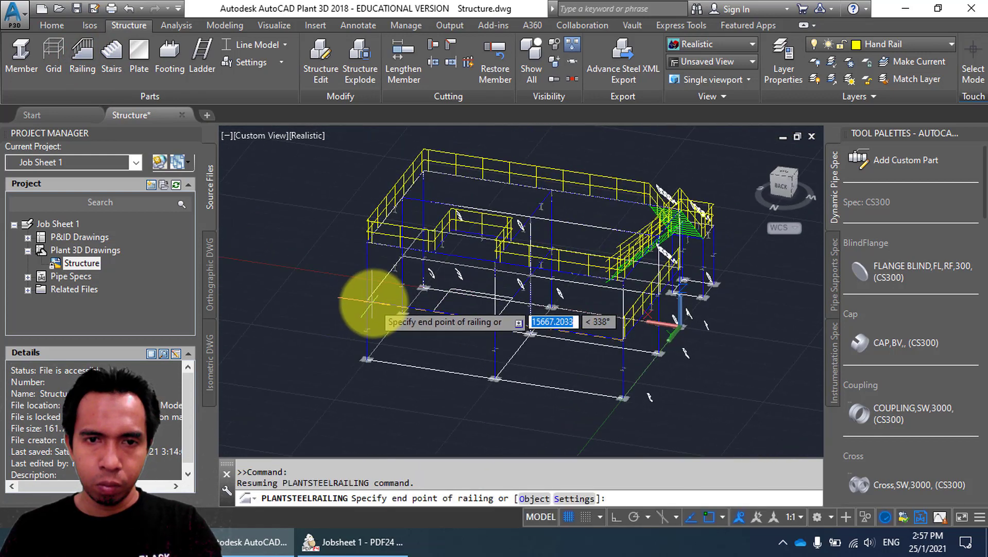
{"action": "left_click", "coordinate": [367, 302]}
{"action": "middle_click_drag", "start_coordinate": [320, 290], "coordinate": [496, 299], "text": "shift"}
{"action": "left_click", "coordinate": [402, 290]}
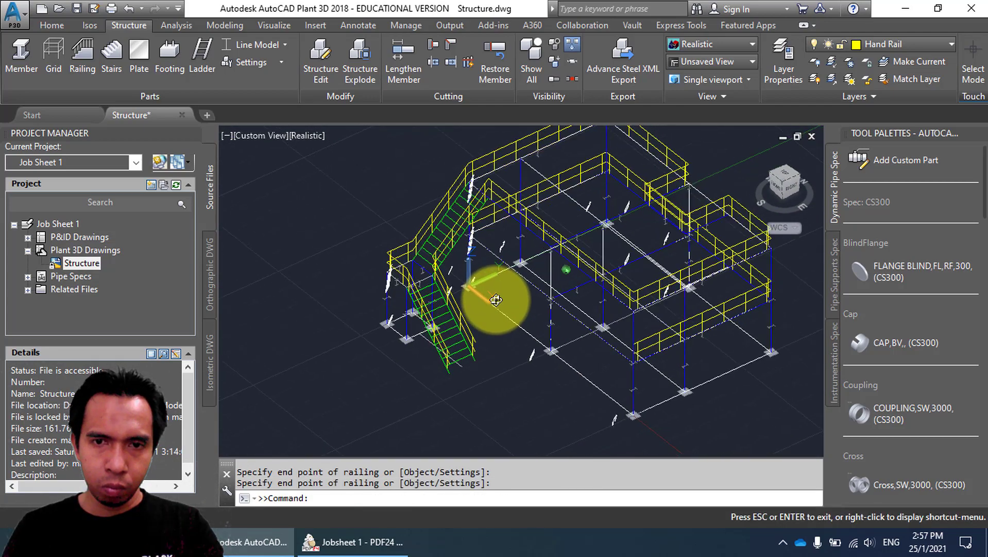
Close the +3000 deck railing along grid line 1 back to its start at corner A1 and finish it.
{"action": "scroll", "coordinate": [464, 242], "scroll_direction": "up", "scroll_amount": 6}
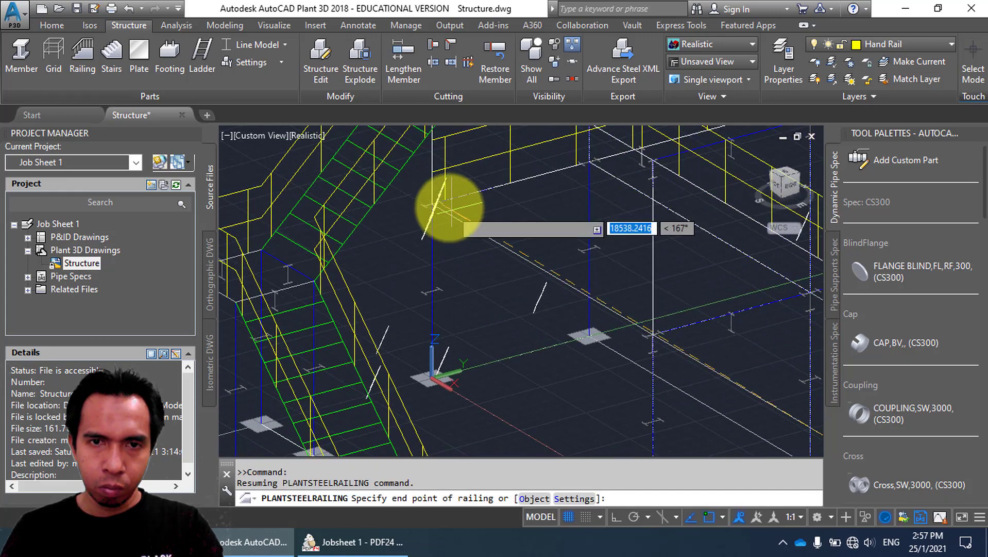
{"action": "scroll", "coordinate": [432, 201], "scroll_direction": "up", "scroll_amount": 5}
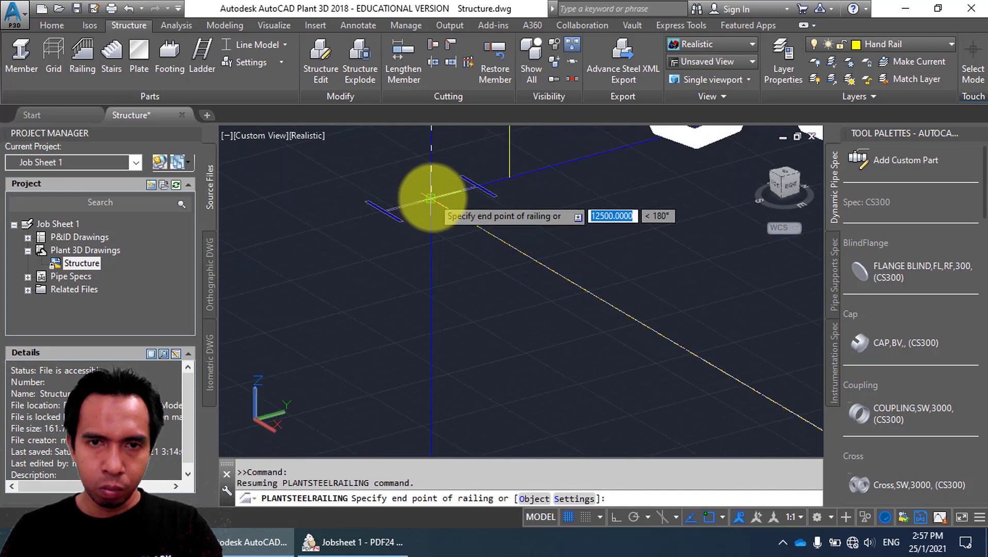
{"action": "scroll", "coordinate": [432, 197], "scroll_direction": "down", "scroll_amount": 6}
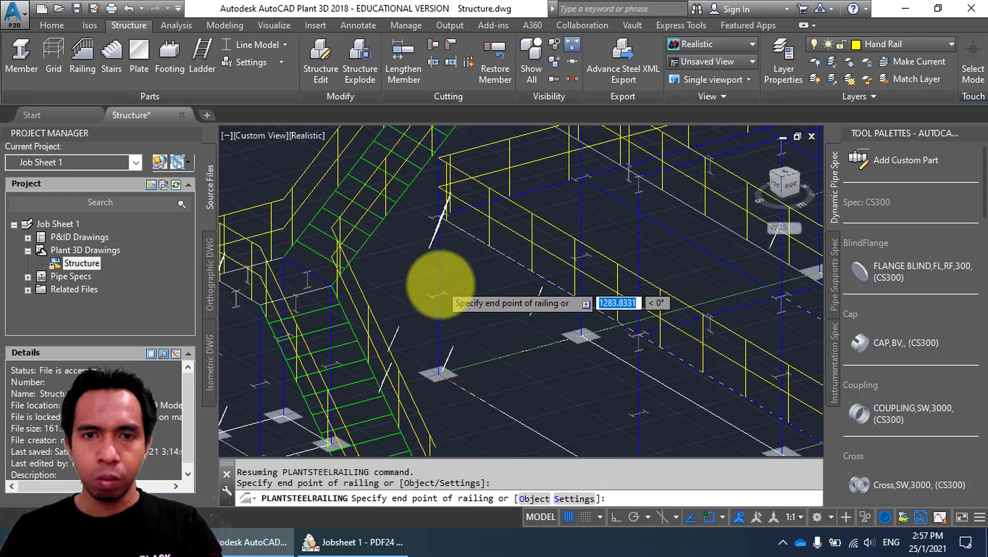
{"action": "scroll", "coordinate": [440, 284], "scroll_direction": "down", "scroll_amount": 6}
{"action": "key", "text": "Return"}
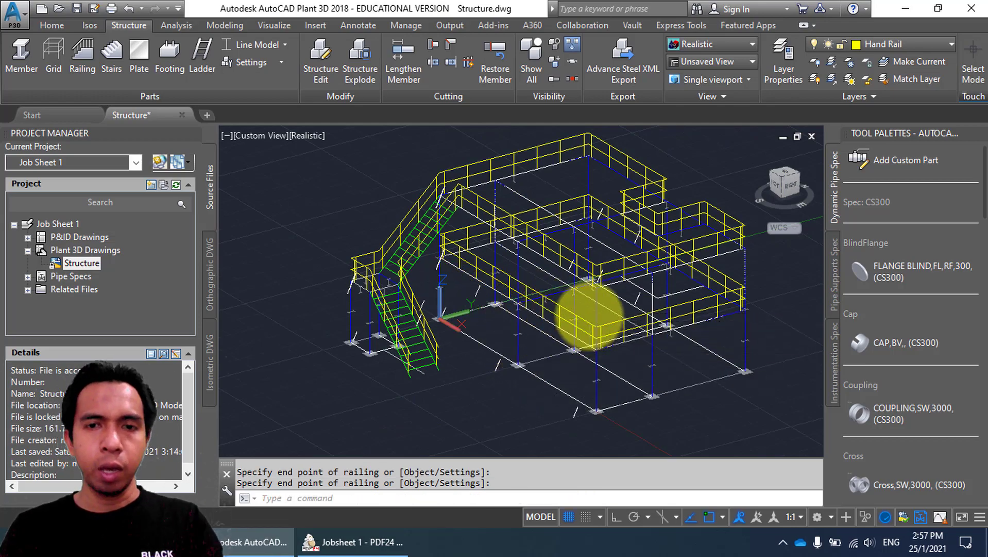
Set the model view to SW Isometric.
{"action": "middle_click_drag", "start_coordinate": [589, 313], "coordinate": [606, 328], "text": "shift"}
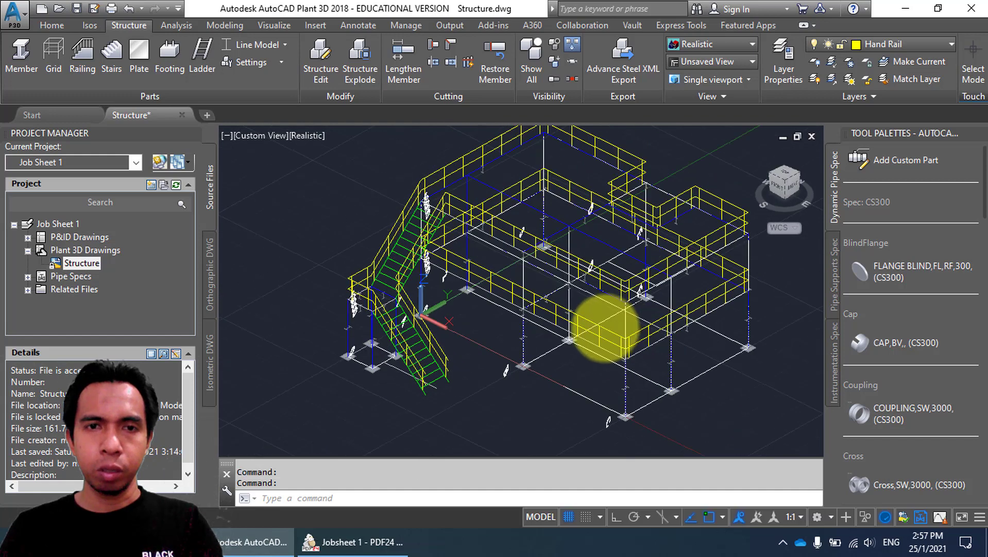
{"action": "left_click", "coordinate": [271, 135]}
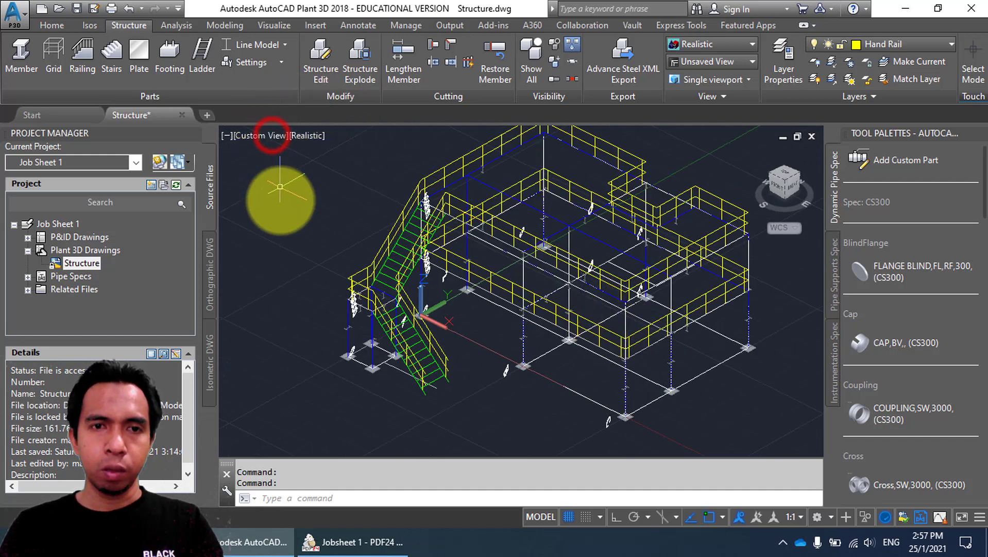
{"action": "left_click", "coordinate": [276, 135]}
{"action": "left_click", "coordinate": [323, 266]}
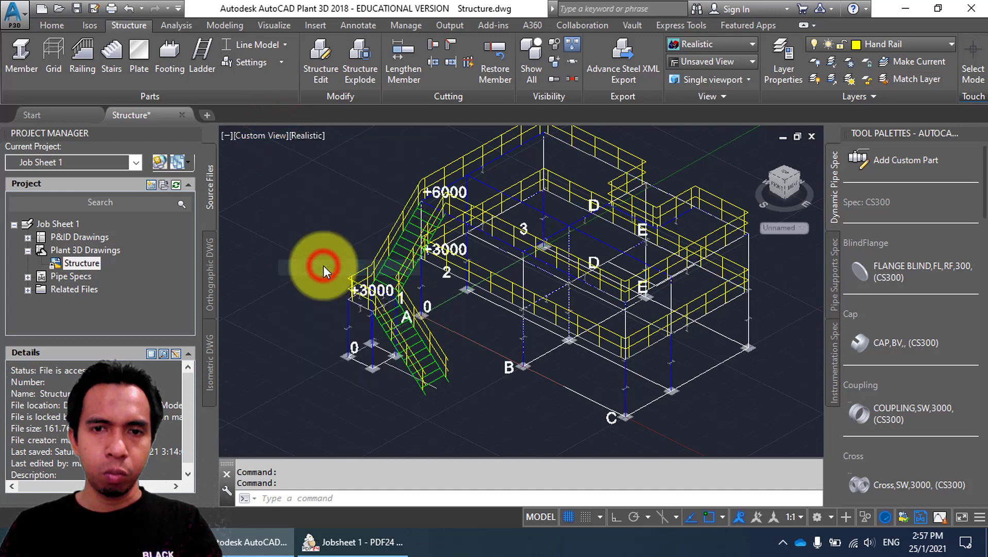
Display the structural objects as Shape Model and save Structure.dwg.
{"action": "left_click", "coordinate": [234, 42]}
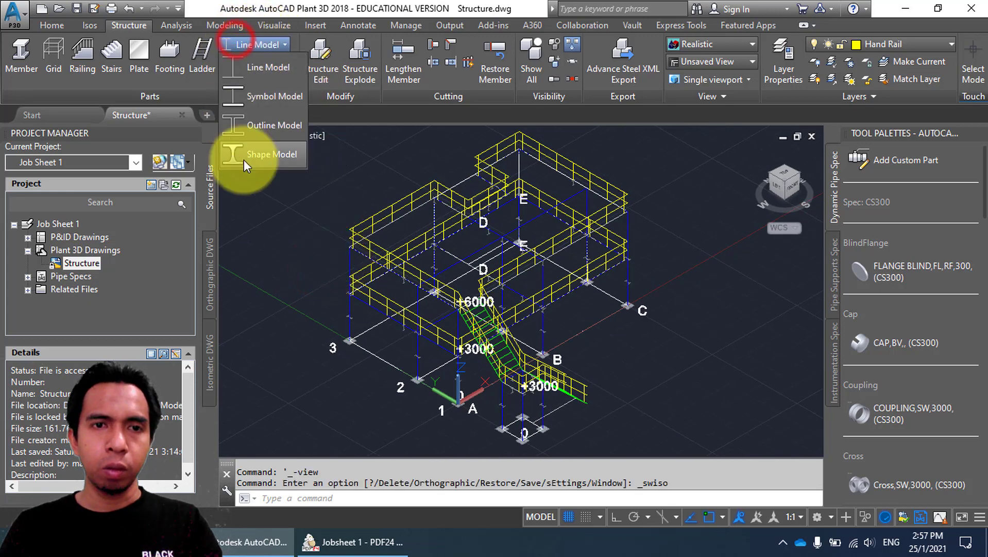
{"action": "left_click", "coordinate": [244, 156]}
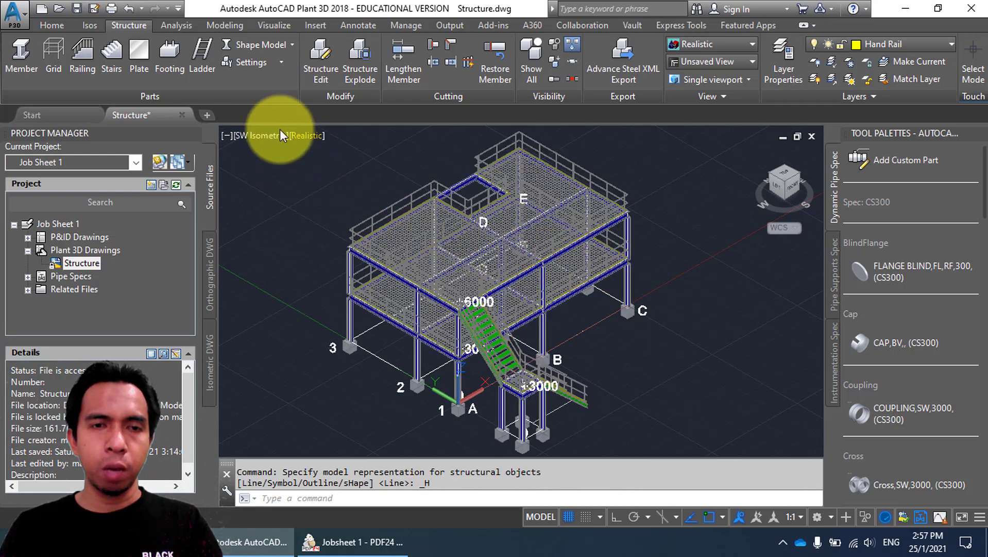
{"action": "left_click", "coordinate": [78, 9]}
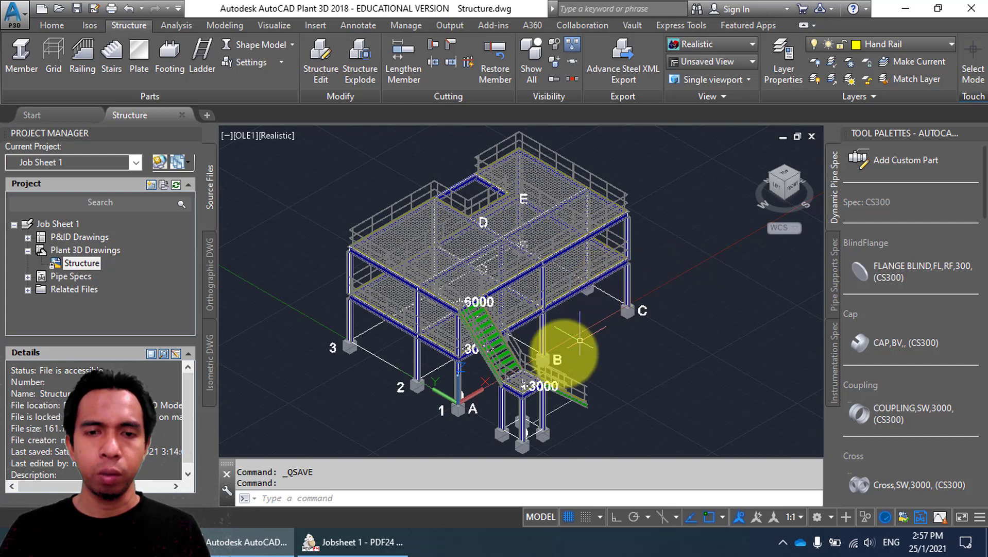
Review the Jobsheet 1 PDF with pages fitted to width and height, back to the Top Deck Framing Plan, and return to Plant 3D.
{"action": "left_click", "coordinate": [402, 543]}
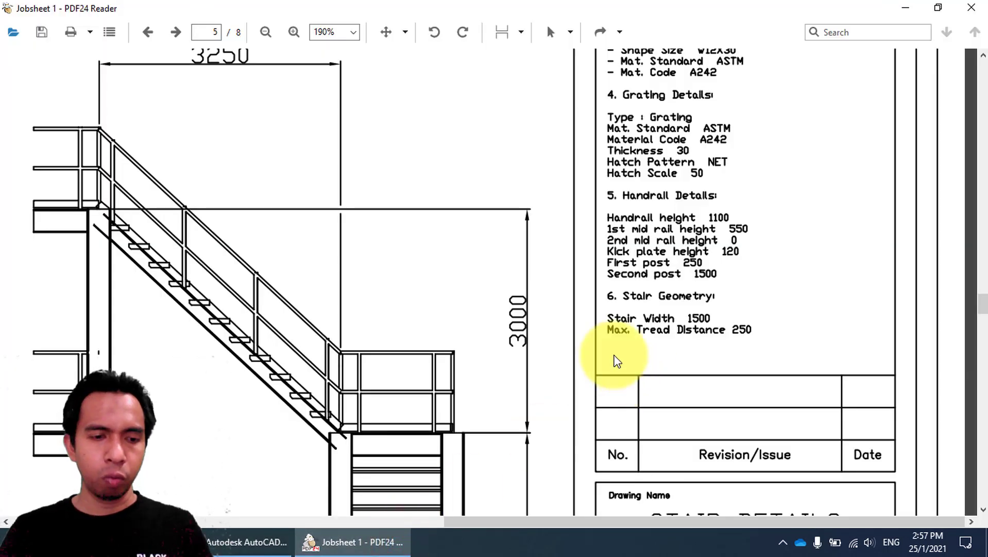
{"action": "left_click", "coordinate": [522, 33]}
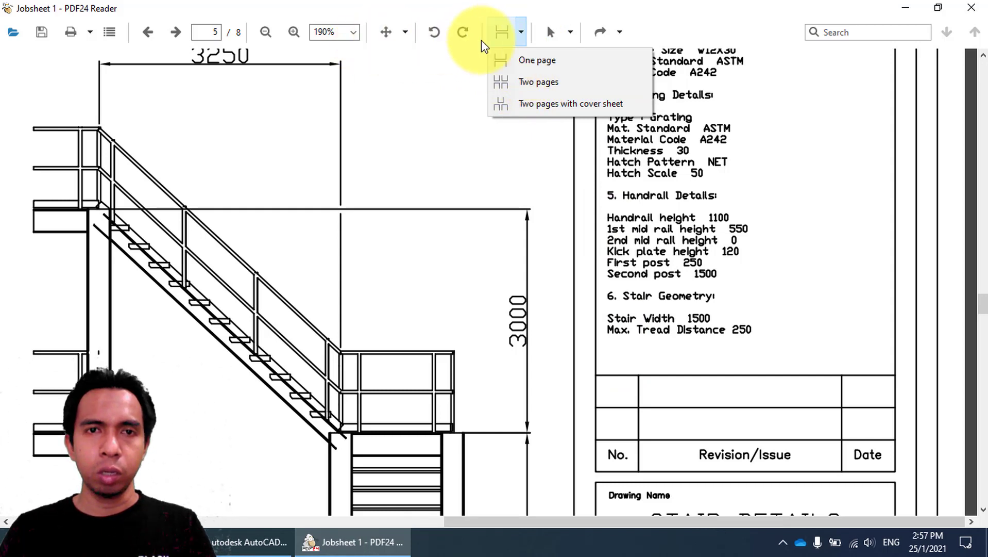
{"action": "left_click", "coordinate": [406, 34]}
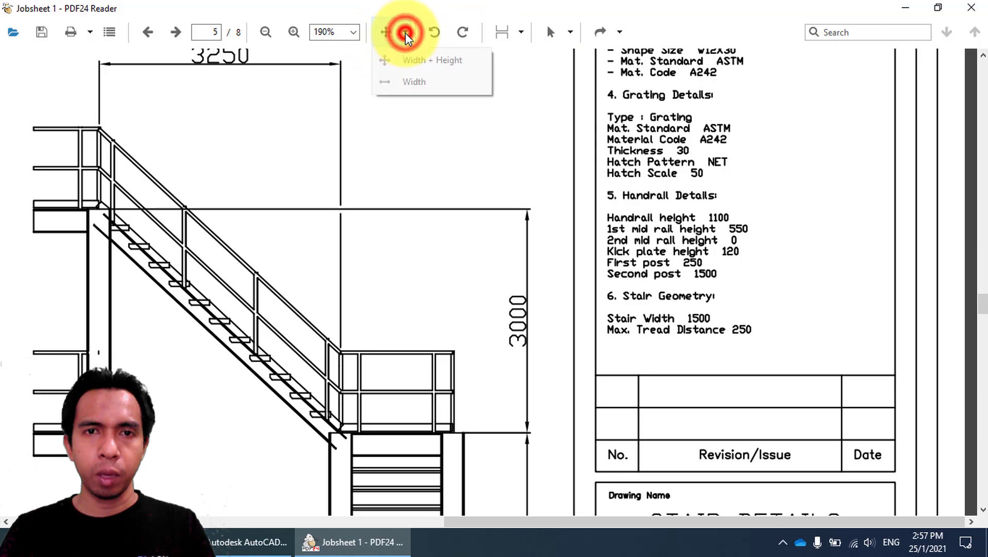
{"action": "left_click", "coordinate": [415, 62]}
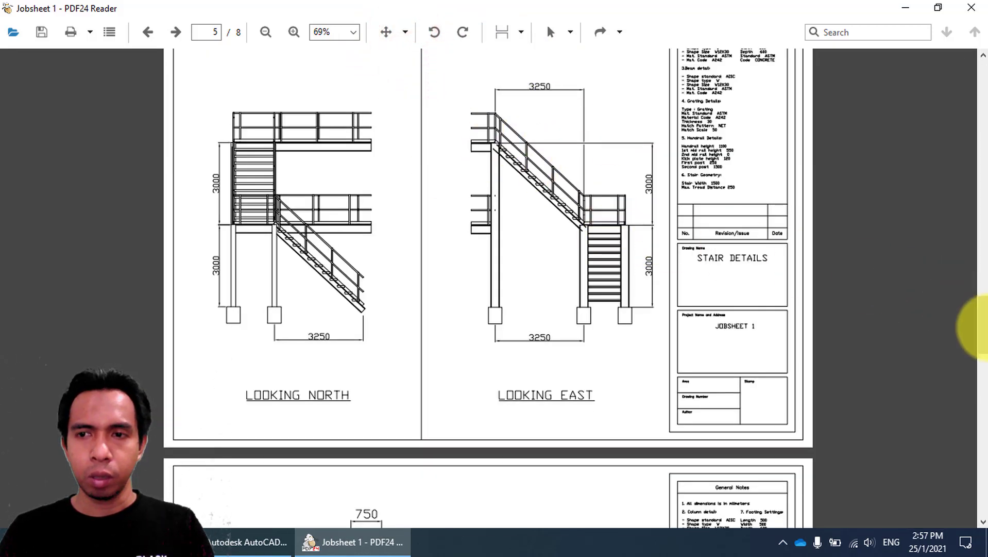
{"action": "left_click_drag", "start_coordinate": [972, 328], "coordinate": [965, 96]}
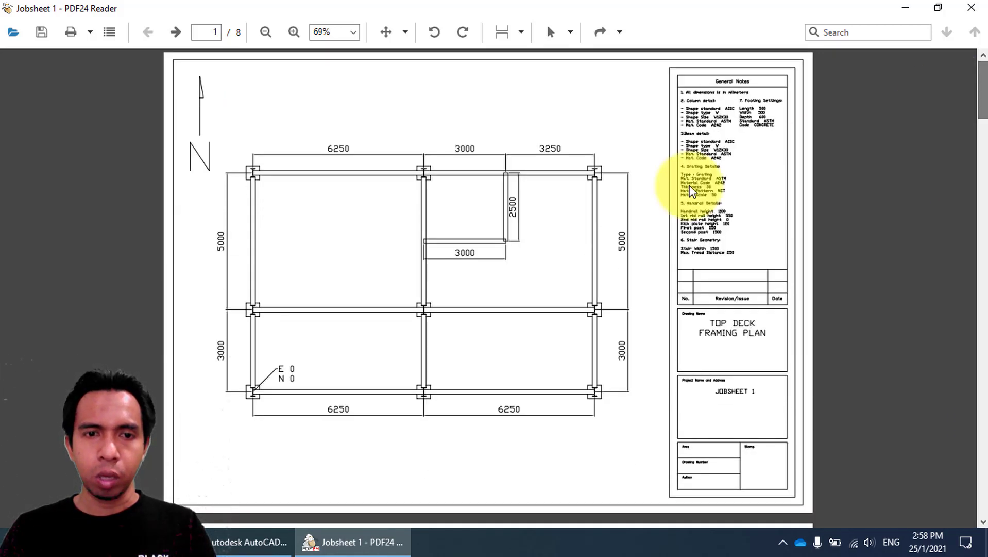
{"action": "left_click", "coordinate": [279, 540]}
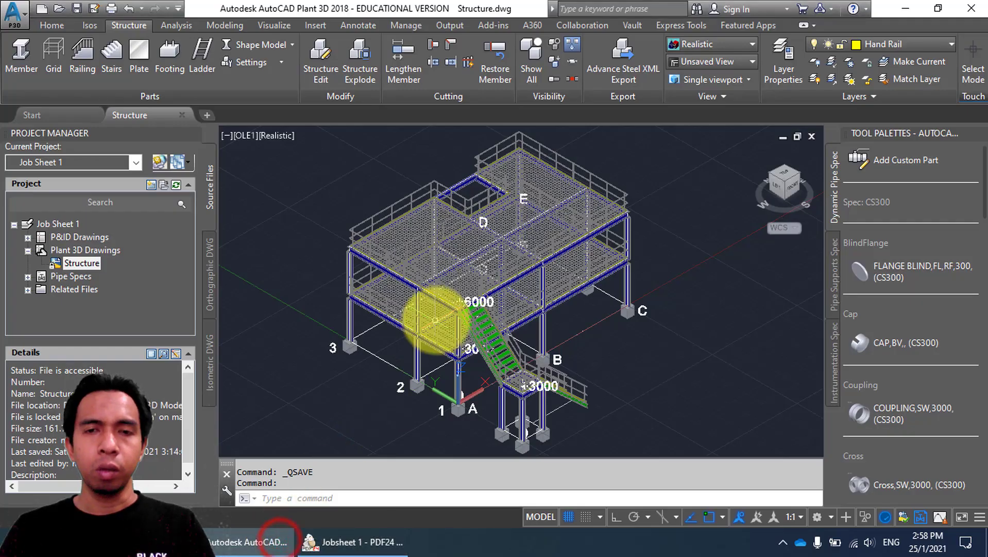